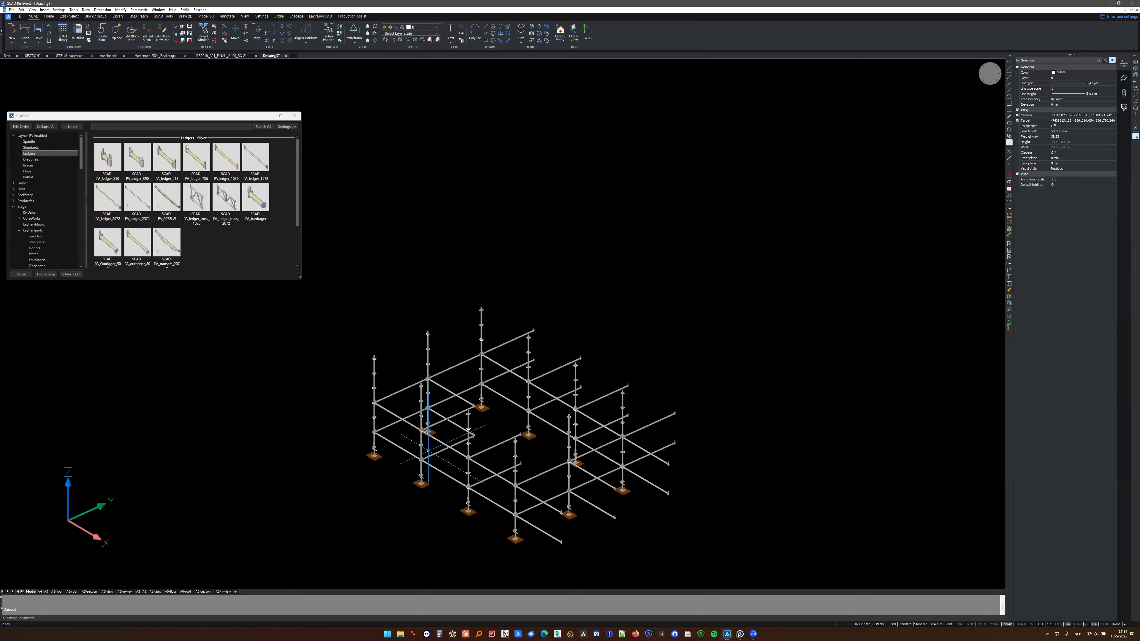
{"action": "scroll", "coordinate": [428, 450], "scroll_direction": "up", "scroll_amount": 4}
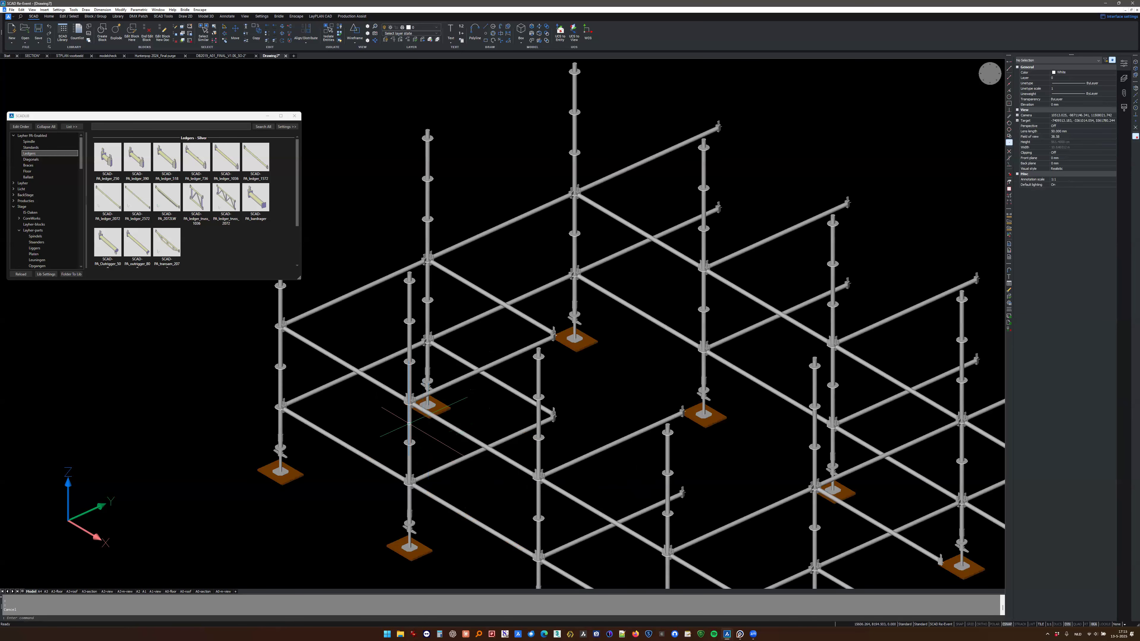
{"action": "scroll", "coordinate": [409, 430], "scroll_direction": "down", "scroll_amount": 3}
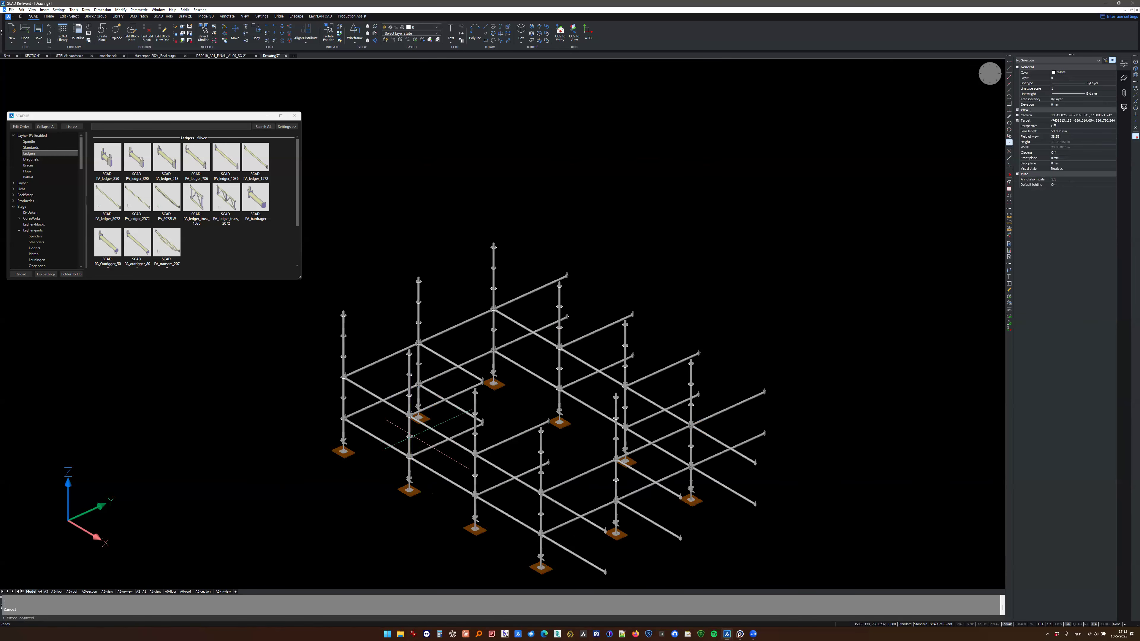
{"action": "scroll", "coordinate": [408, 448], "scroll_direction": "down", "scroll_amount": 2}
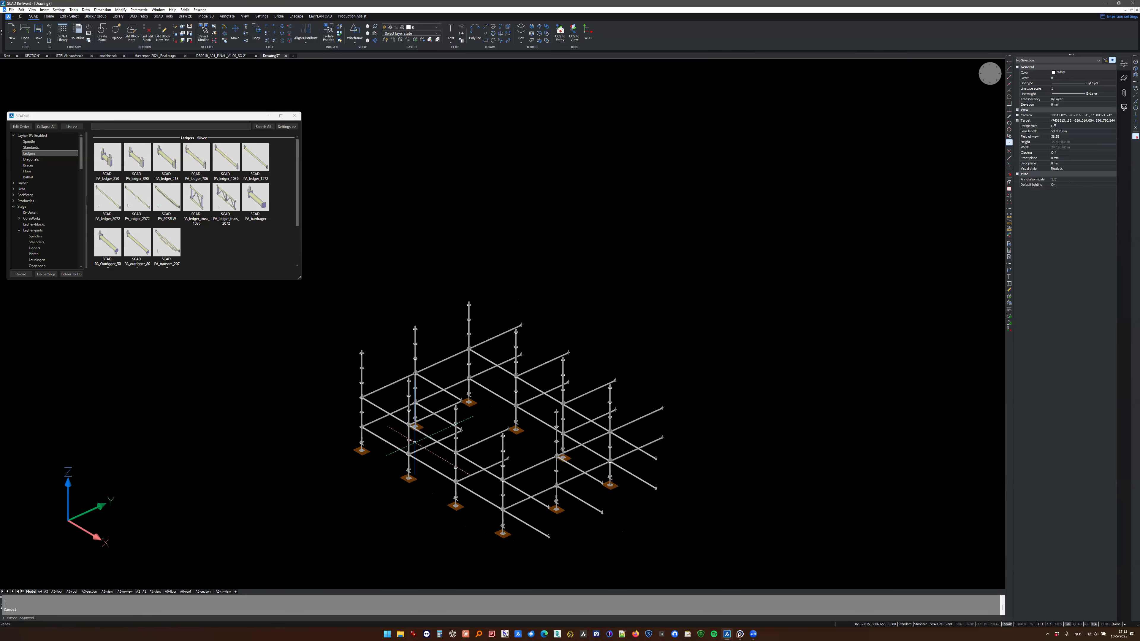
{"action": "scroll", "coordinate": [413, 442], "scroll_direction": "up", "scroll_amount": 2}
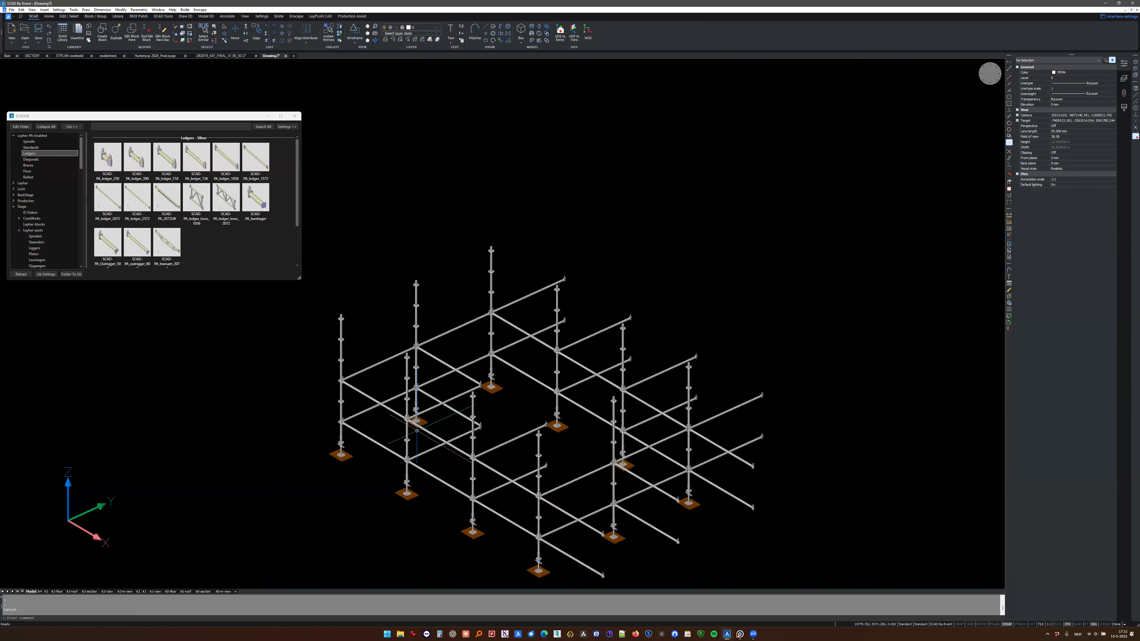
{"action": "middle_click_drag", "start_coordinate": [430, 448], "coordinate": [435, 448], "text": "shift"}
{"action": "left_click", "coordinate": [421, 446]}
{"action": "left_click", "coordinate": [395, 443]}
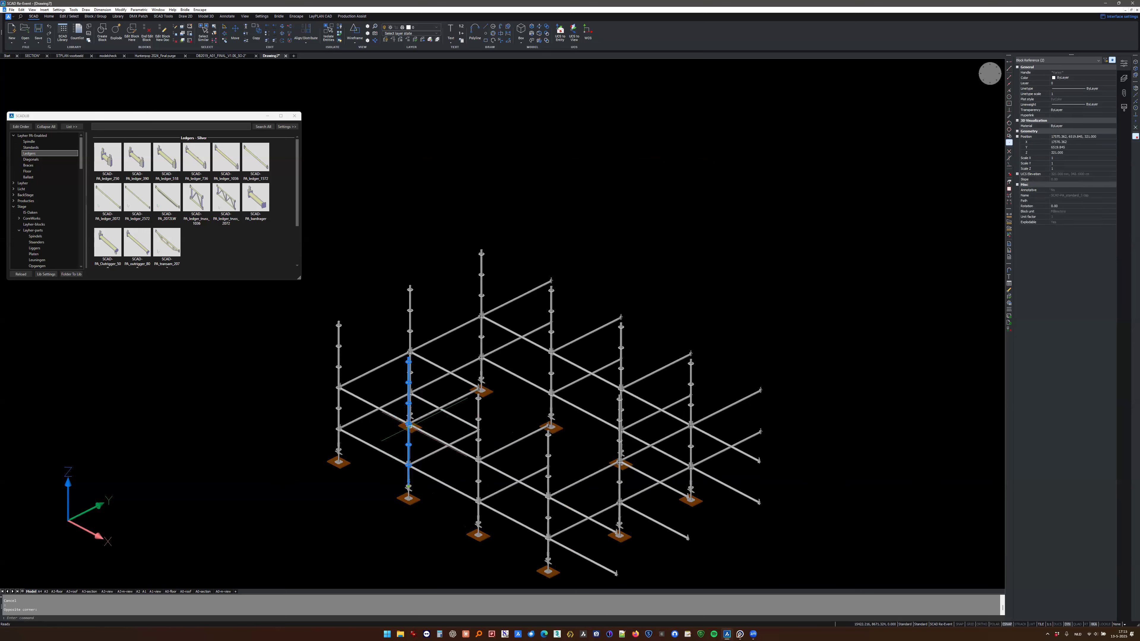
{"action": "key", "text": "Escape"}
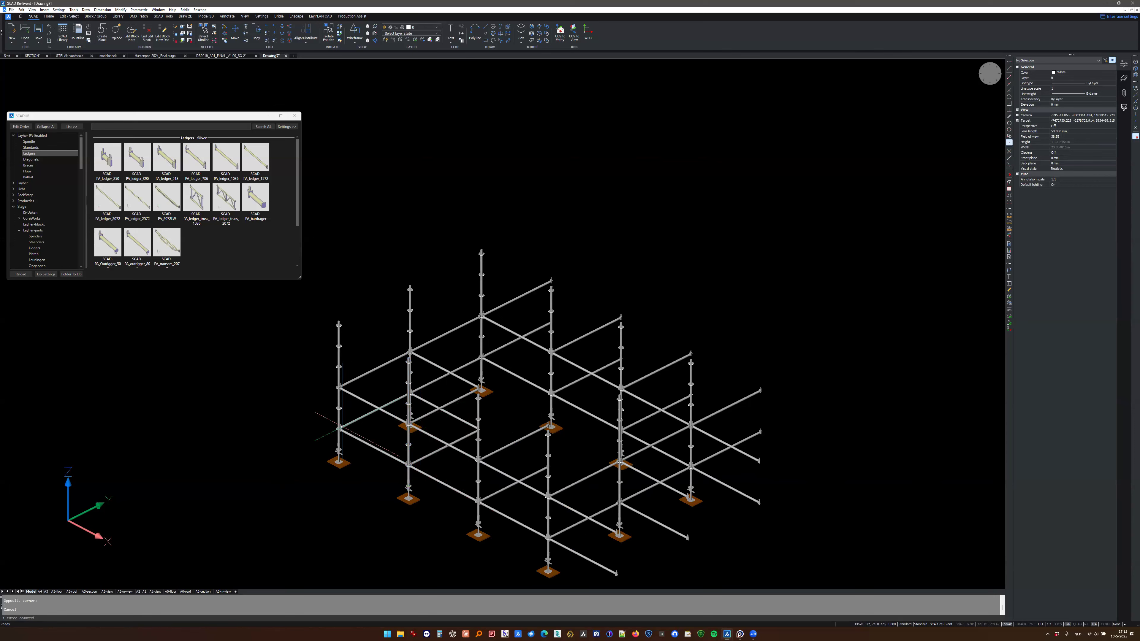
- Copy a standard with its base parts into the two missing interior positions of the middle row
{"action": "scroll", "coordinate": [410, 464], "scroll_direction": "down", "scroll_amount": 1}
{"action": "middle_click_drag", "start_coordinate": [410, 464], "coordinate": [467, 503], "text": "shift"}
{"action": "left_click_drag", "start_coordinate": [345, 383], "coordinate": [398, 462]}
{"action": "key", "text": "space"}
{"action": "key", "text": "space"}
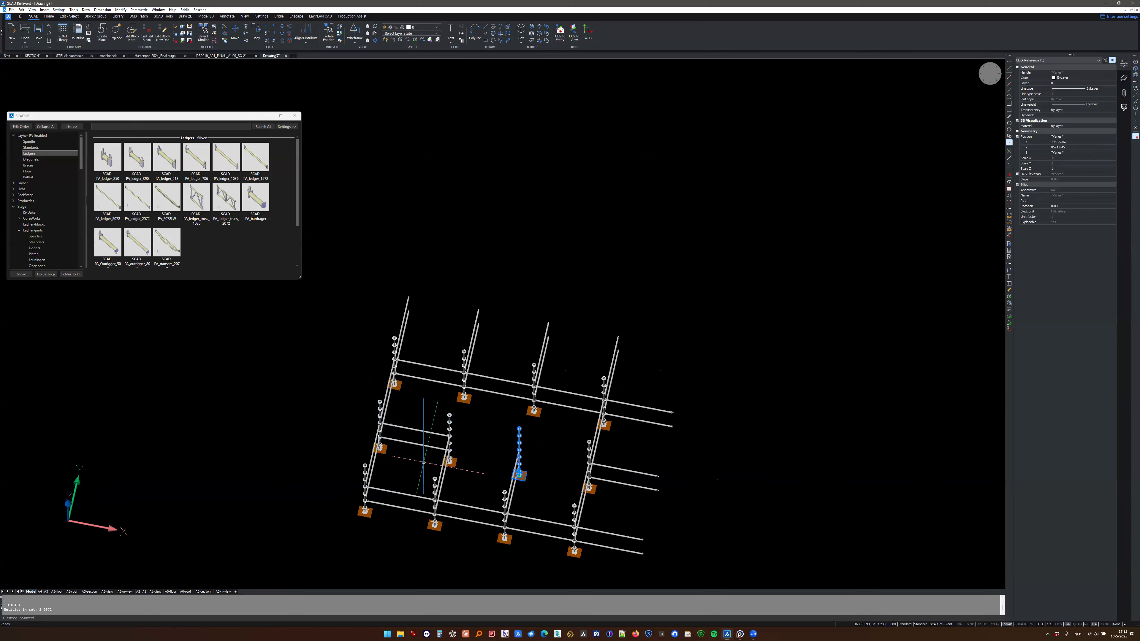
- Fill the open bays of the middle row with copied ledgers and delete all ledgers projecting past the end standards in X
{"action": "middle_click_drag", "start_coordinate": [674, 466], "coordinate": [684, 456], "text": "shift"}
{"action": "left_click_drag", "start_coordinate": [489, 496], "coordinate": [464, 545]}
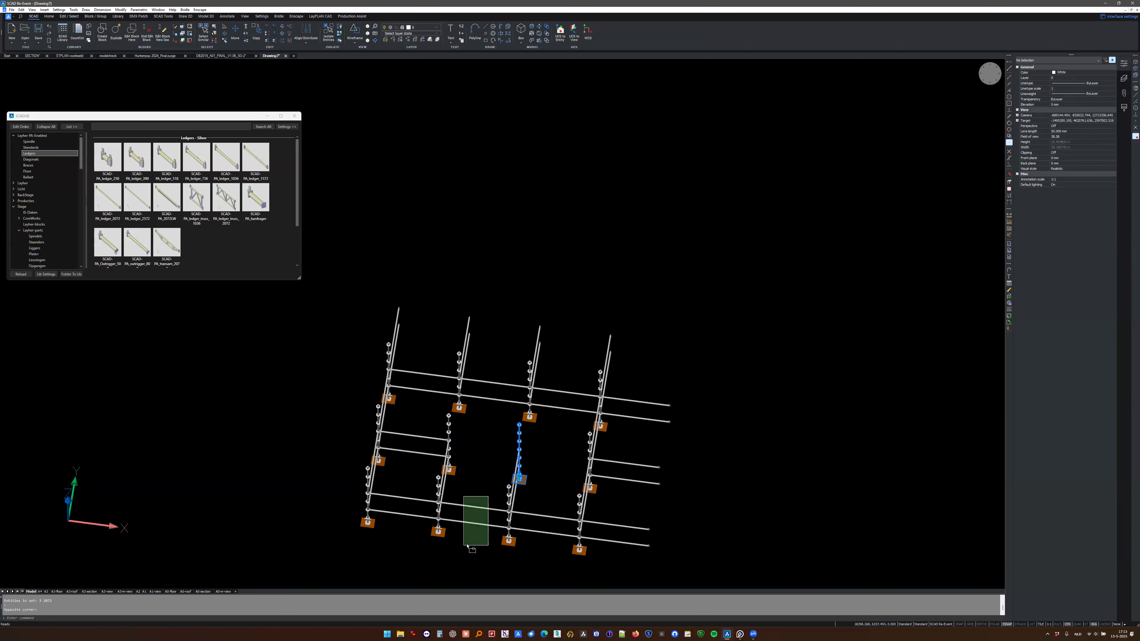
{"action": "key", "text": "Escape"}
{"action": "left_click_drag", "start_coordinate": [720, 390], "coordinate": [623, 563]}
{"action": "key", "text": "Delete"}
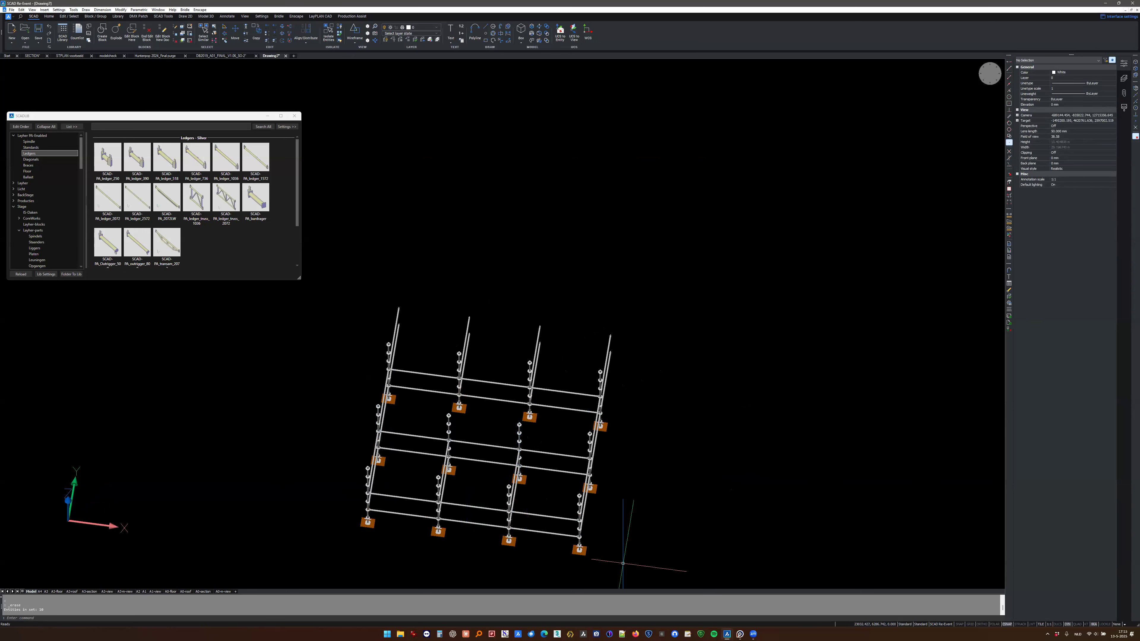
- Copy the rearmost row of standards, bases and ledgers 2072 mm along the Y axis
{"action": "middle_click_drag", "start_coordinate": [569, 505], "coordinate": [459, 468], "text": "shift"}
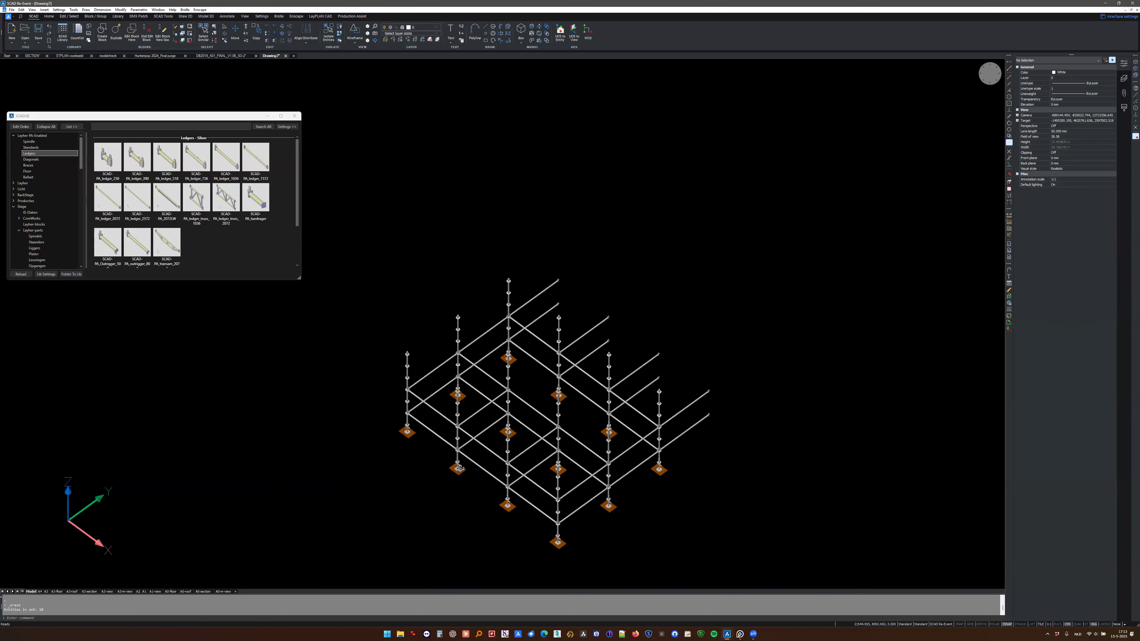
{"action": "middle_click_drag", "start_coordinate": [532, 466], "coordinate": [449, 469], "text": "shift"}
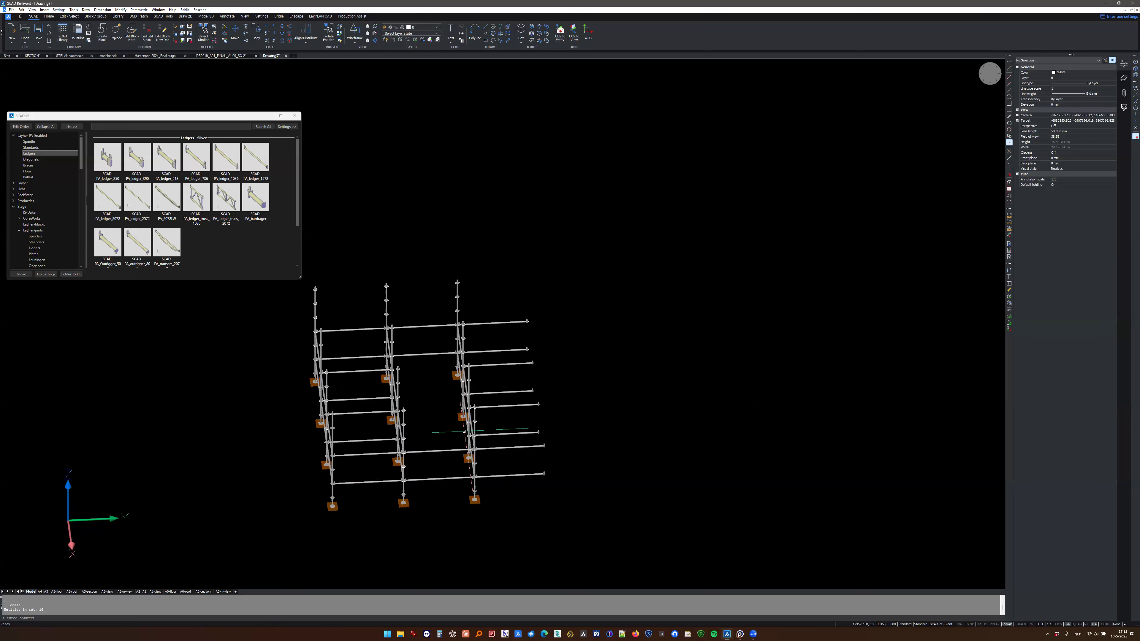
{"action": "left_click_drag", "start_coordinate": [424, 274], "coordinate": [514, 530]}
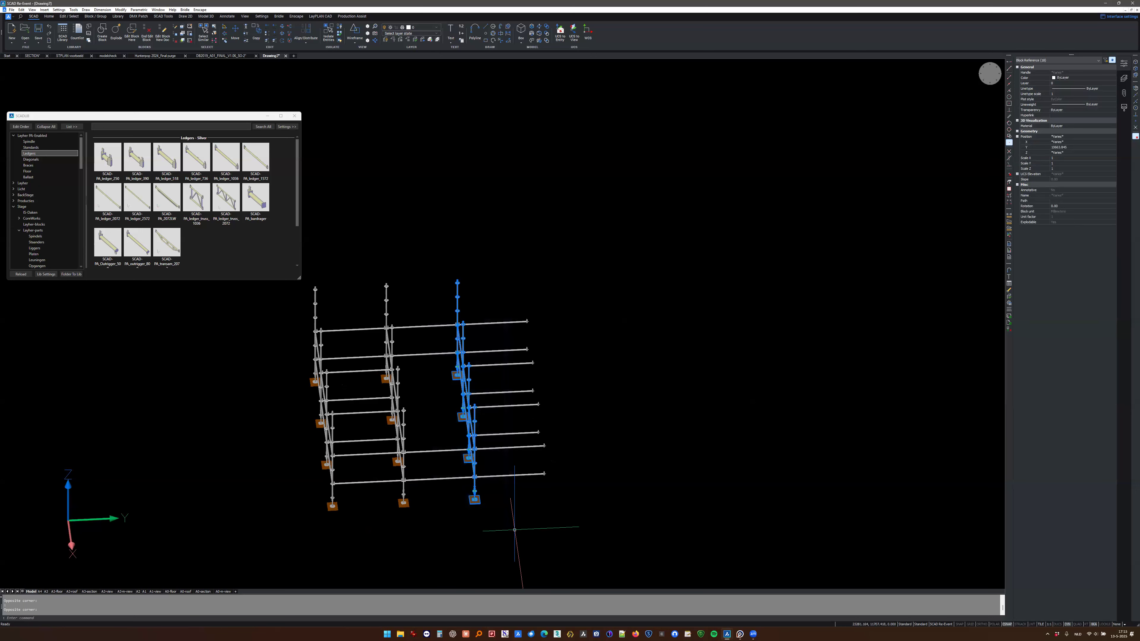
{"action": "type", "text": "cy"}
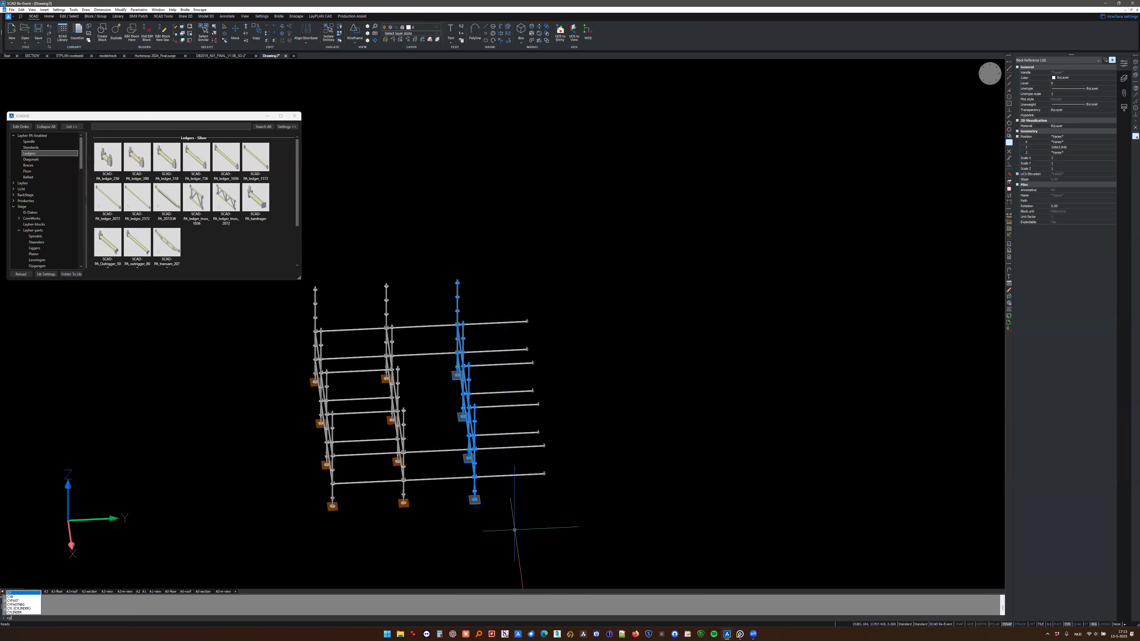
{"action": "key", "text": "Return"}
{"action": "type", "text": "20"}
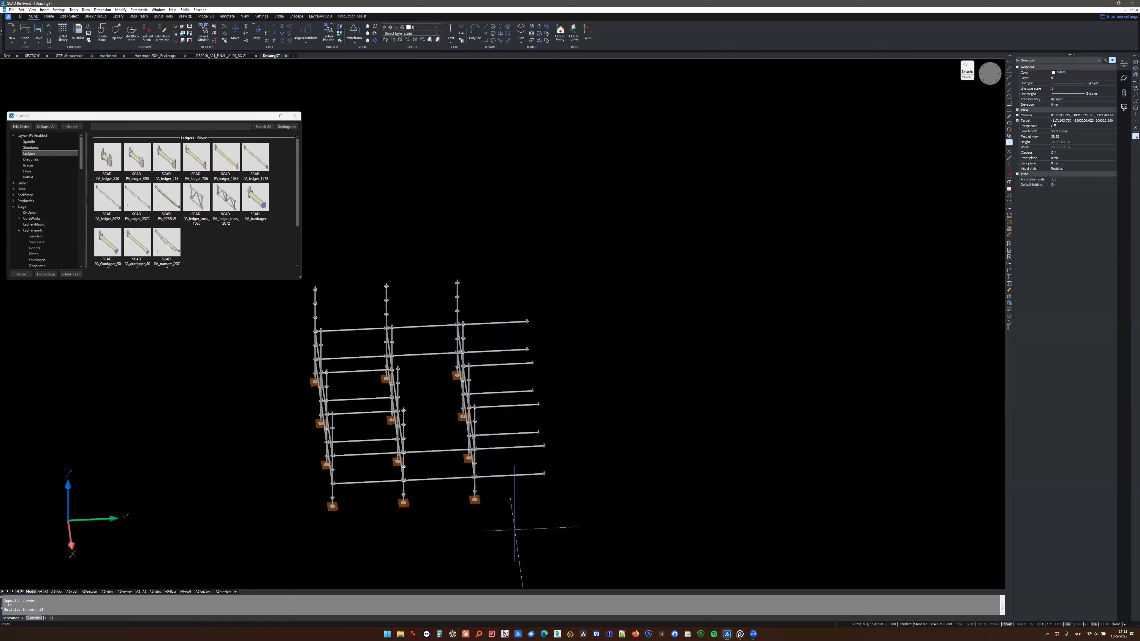
{"action": "type", "text": "72"}
{"action": "key", "text": "Return"}
{"action": "key", "text": "Escape"}
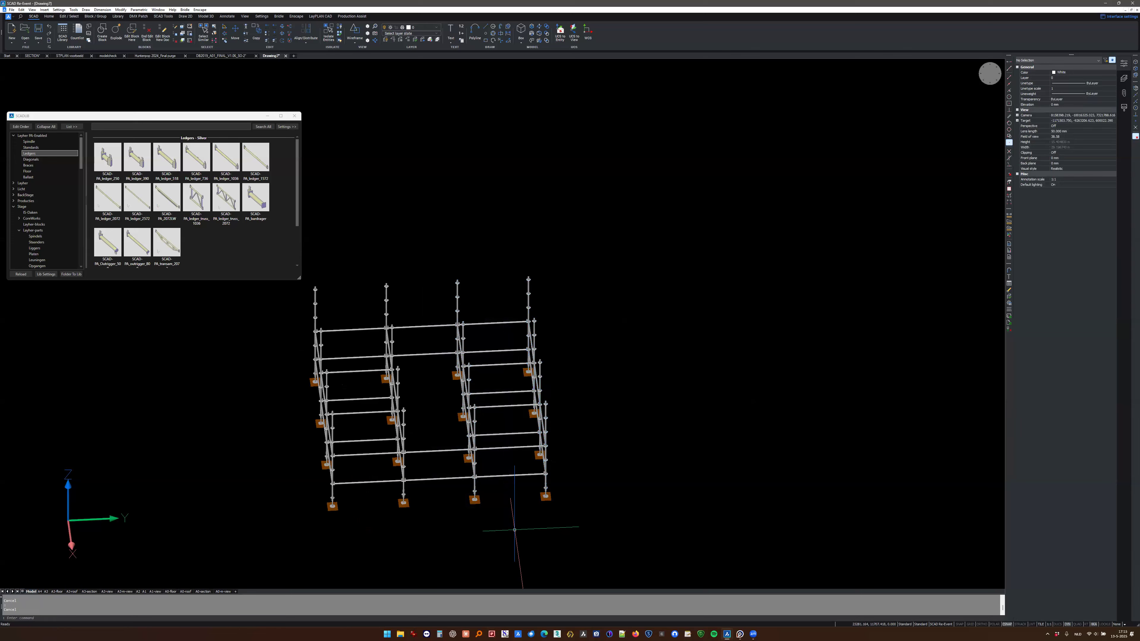
- Copy all second-level ledgers vertically up to the top of the standards
{"action": "middle_click_drag", "start_coordinate": [425, 494], "coordinate": [541, 481], "text": "shift"}
{"action": "scroll", "coordinate": [413, 469], "scroll_direction": "up", "scroll_amount": 2}
{"action": "middle_click_drag", "start_coordinate": [413, 470], "coordinate": [519, 477]}
{"action": "middle_click_drag", "start_coordinate": [448, 449], "coordinate": [476, 451], "text": "shift"}
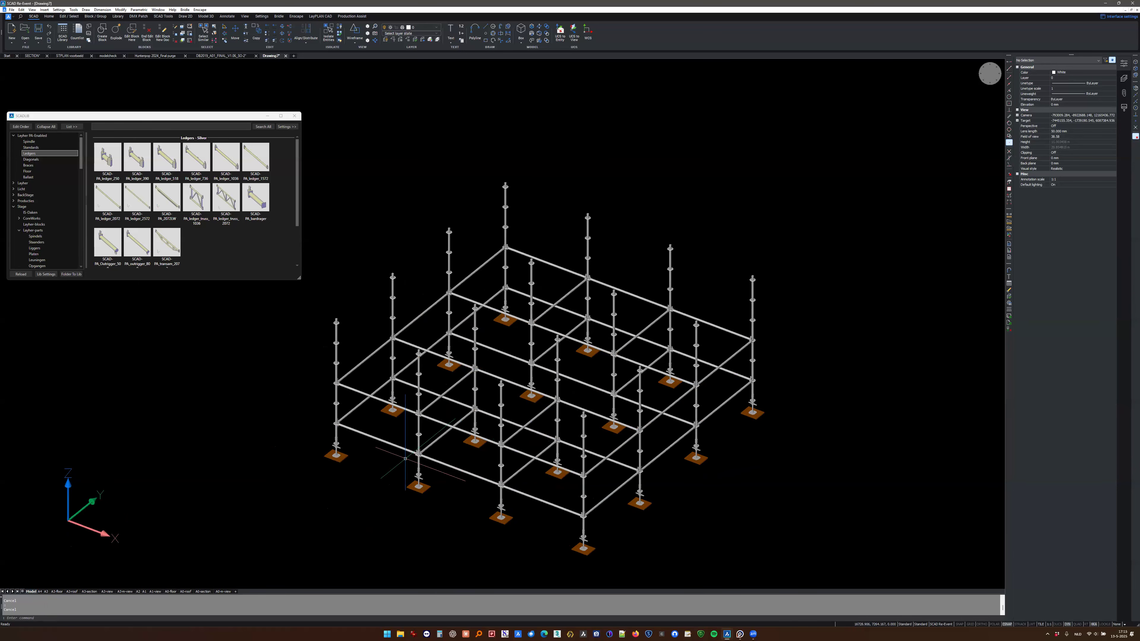
{"action": "middle_click_drag", "start_coordinate": [363, 387], "coordinate": [422, 374]}
{"action": "scroll", "coordinate": [363, 387], "scroll_direction": "up", "scroll_amount": 2}
{"action": "scroll", "coordinate": [420, 428], "scroll_direction": "down", "scroll_amount": 2}
{"action": "left_click", "coordinate": [422, 374]}
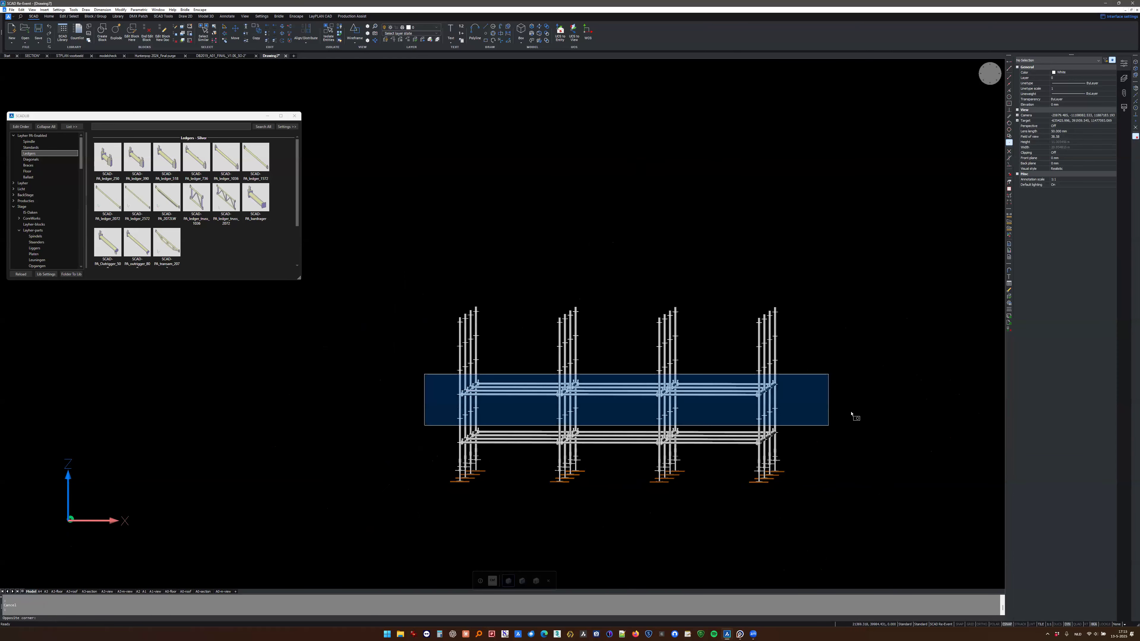
{"action": "left_click", "coordinate": [830, 427]}
{"action": "middle_click_drag", "start_coordinate": [642, 427], "coordinate": [585, 474], "text": "shift"}
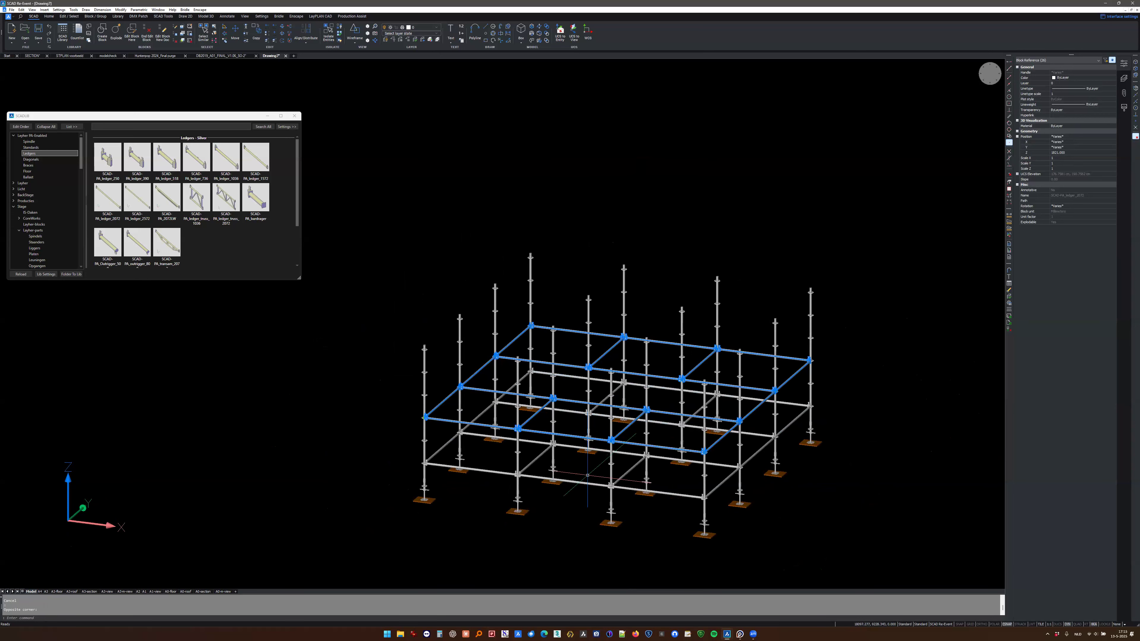
{"action": "type", "text": "z"}
{"action": "key", "text": "Return"}
{"action": "left_click", "coordinate": [425, 417]}
{"action": "left_click", "coordinate": [425, 347]}
{"action": "key", "text": "Escape"}
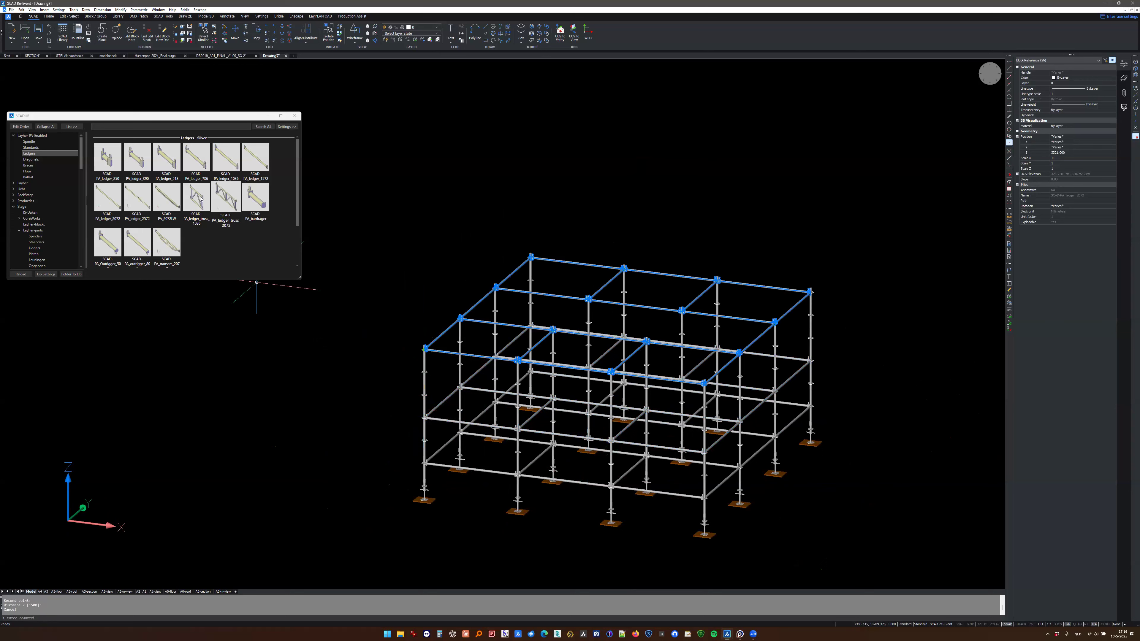
- Insert one silver PA_transom_207 block in the empty space beside the scaffold
{"action": "left_click", "coordinate": [167, 243]}
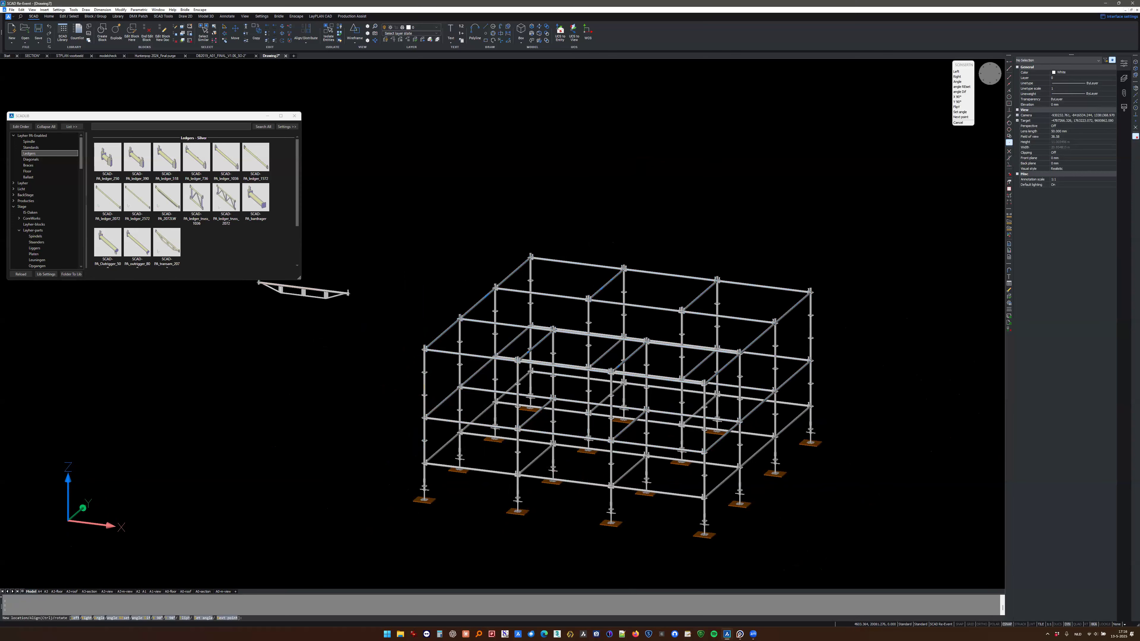
{"action": "left_click", "coordinate": [247, 361]}
{"action": "key", "text": "Escape"}
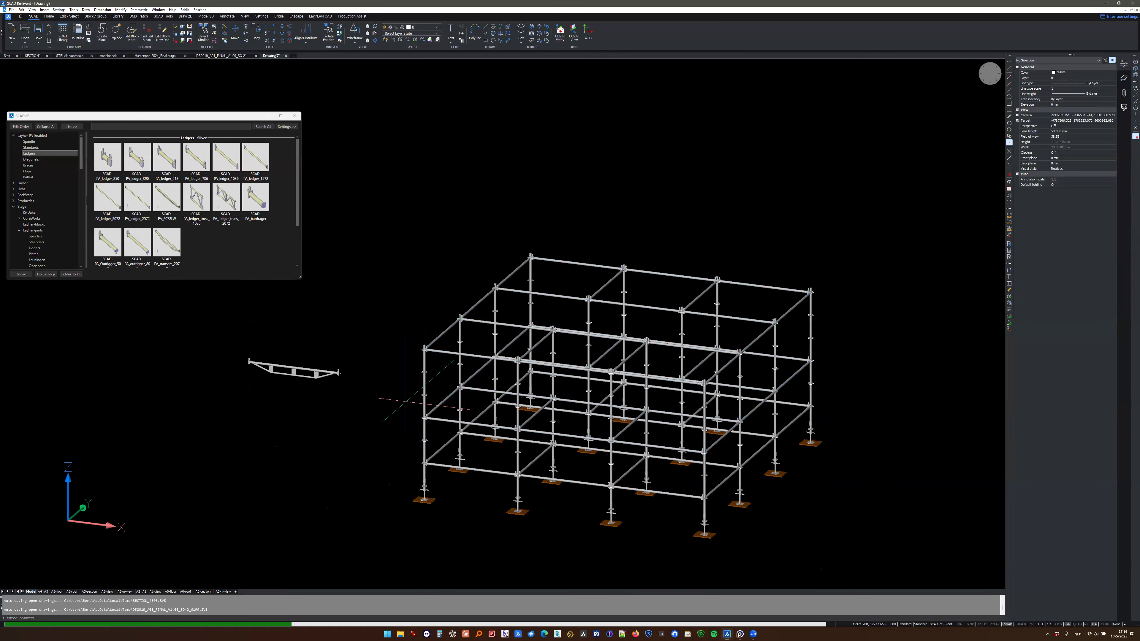
{"action": "key", "text": "Escape"}
{"action": "key", "text": "Escape"}
{"action": "middle_click_drag", "start_coordinate": [365, 435], "coordinate": [417, 415]}
{"action": "left_click", "coordinate": [434, 247]}
{"action": "left_click", "coordinate": [858, 349]}
{"action": "middle_click_drag", "start_coordinate": [634, 425], "coordinate": [626, 448], "text": "shift"}
{"action": "middle_click_drag", "start_coordinate": [420, 397], "coordinate": [537, 396]}
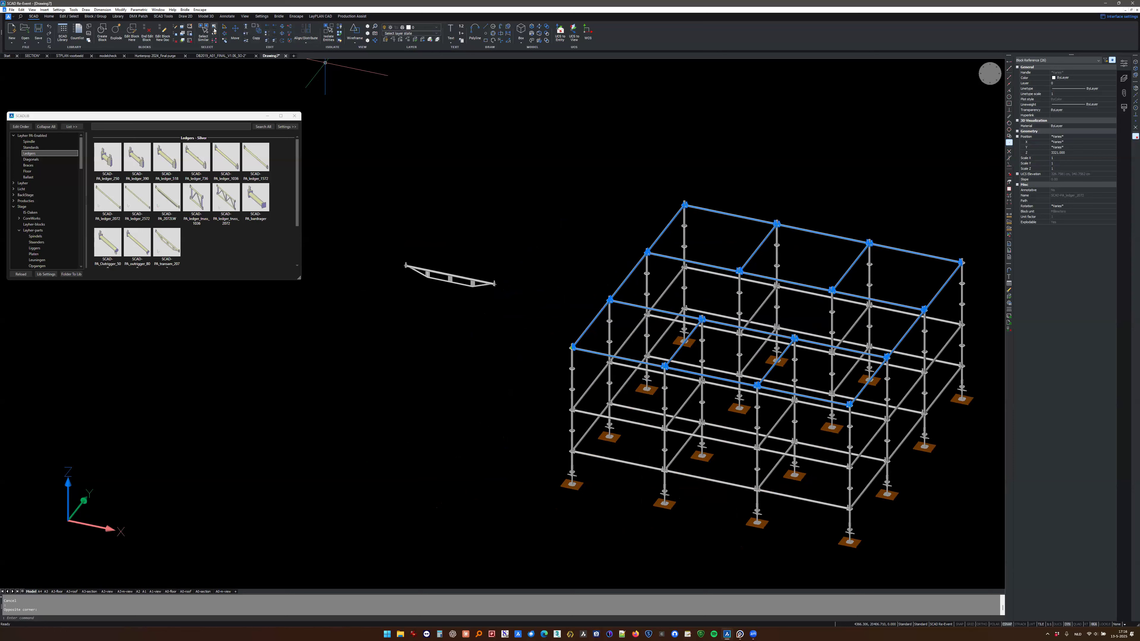
{"action": "left_click", "coordinate": [214, 30]}
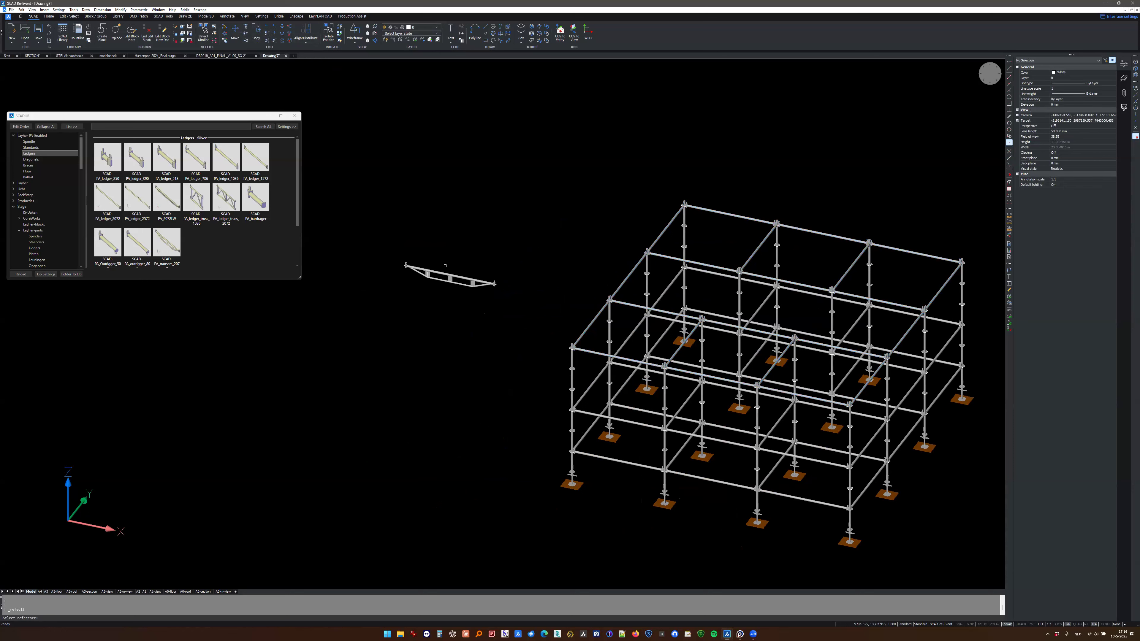
{"action": "key", "text": "Escape"}
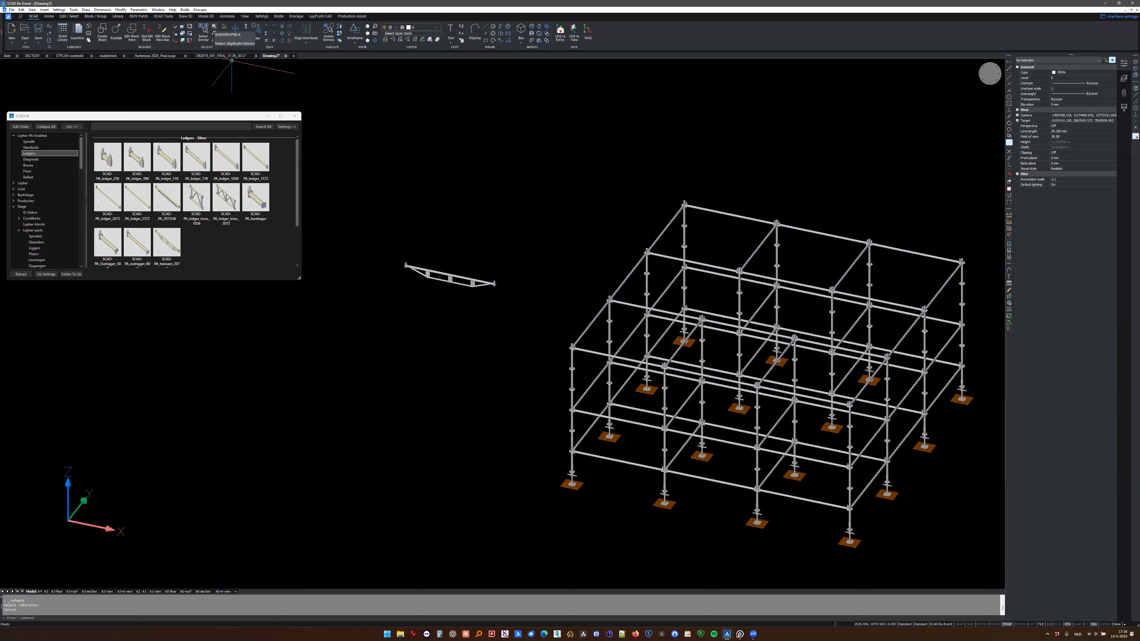
{"action": "key", "text": "Escape"}
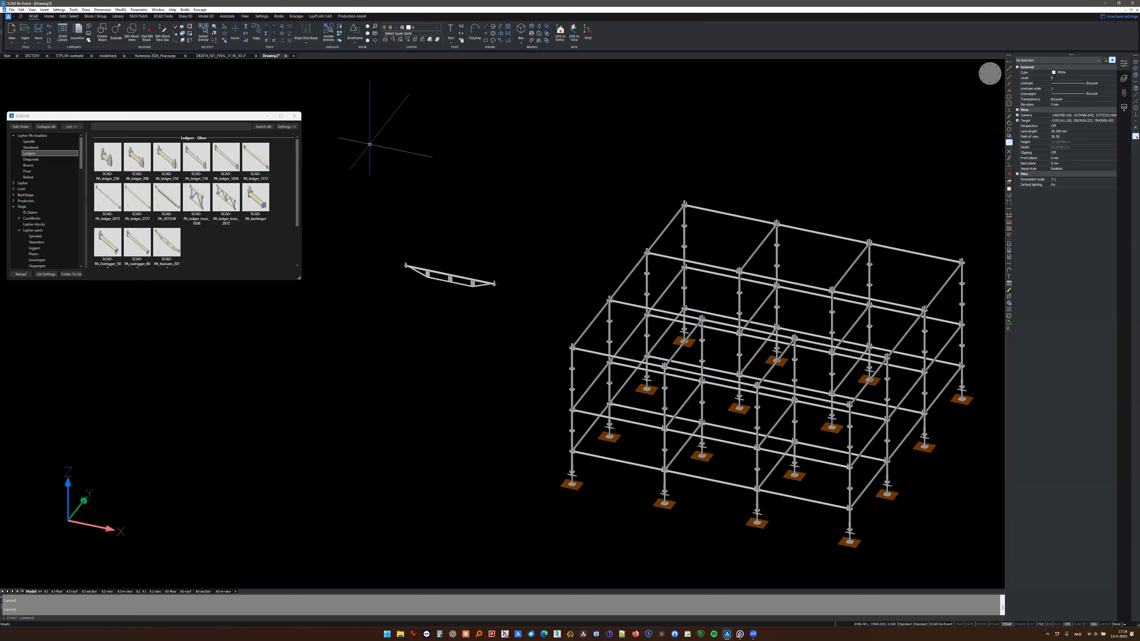
- Replace all top-level ledgers with the loose transom block using the Replace command, accepting the default scale option
{"action": "type", "text": "replace"}
{"action": "key", "text": "Return"}
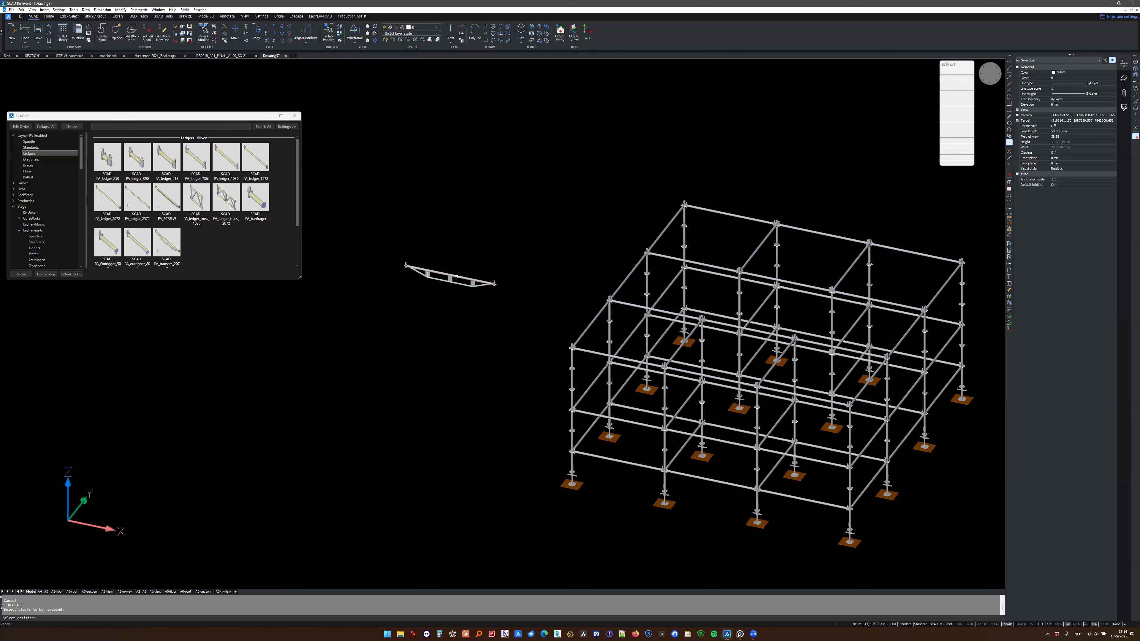
{"action": "middle_click_drag", "start_coordinate": [613, 336], "coordinate": [660, 268], "text": "shift"}
{"action": "left_click", "coordinate": [559, 201]}
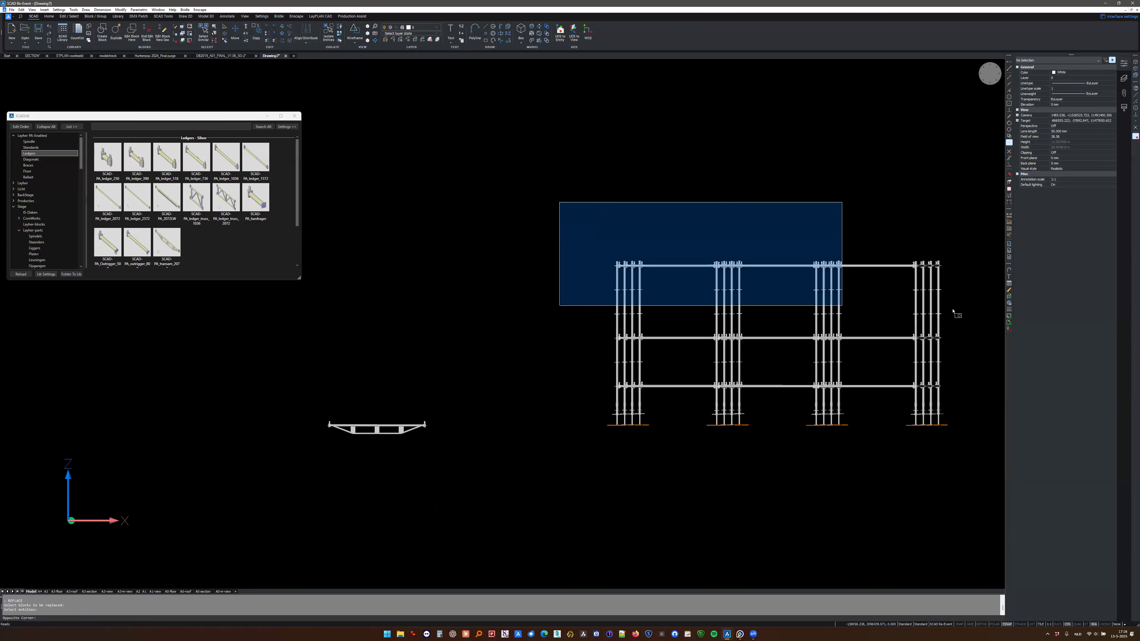
{"action": "left_click", "coordinate": [965, 300]}
{"action": "key", "text": "Return"}
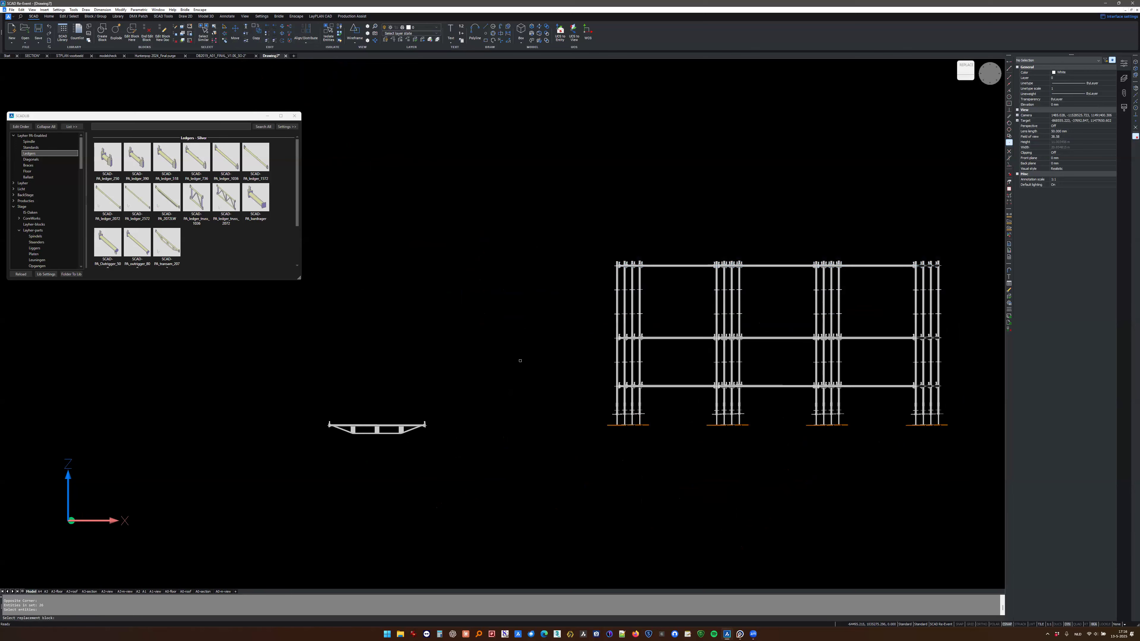
{"action": "left_click", "coordinate": [359, 427]}
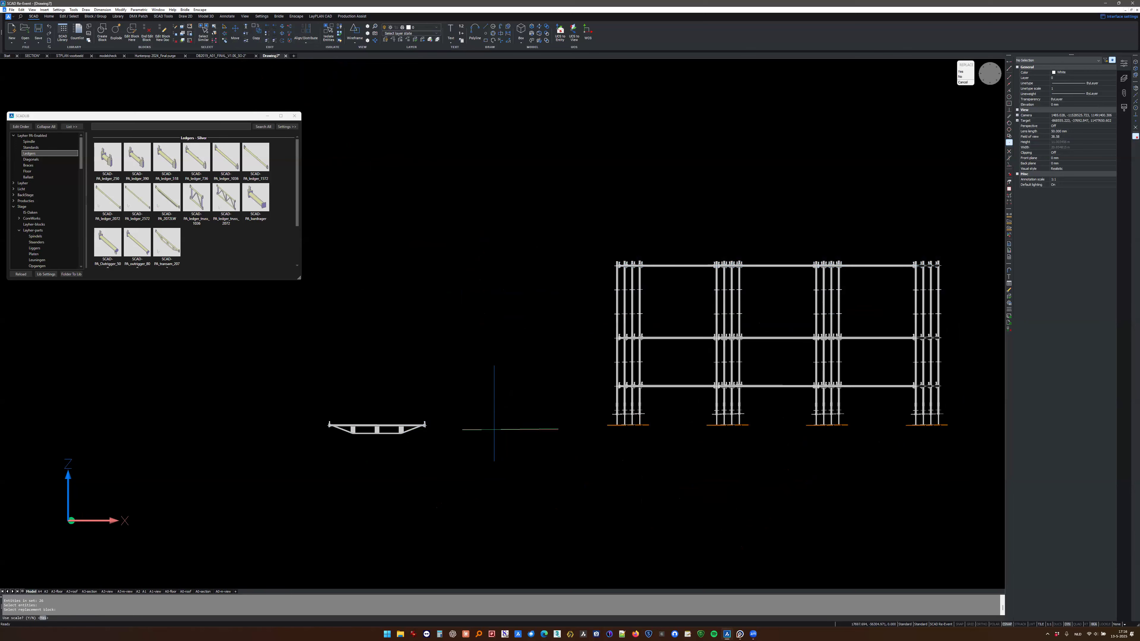
{"action": "key", "text": "Return"}
{"action": "middle_click_drag", "start_coordinate": [496, 413], "coordinate": [444, 467], "text": "shift"}
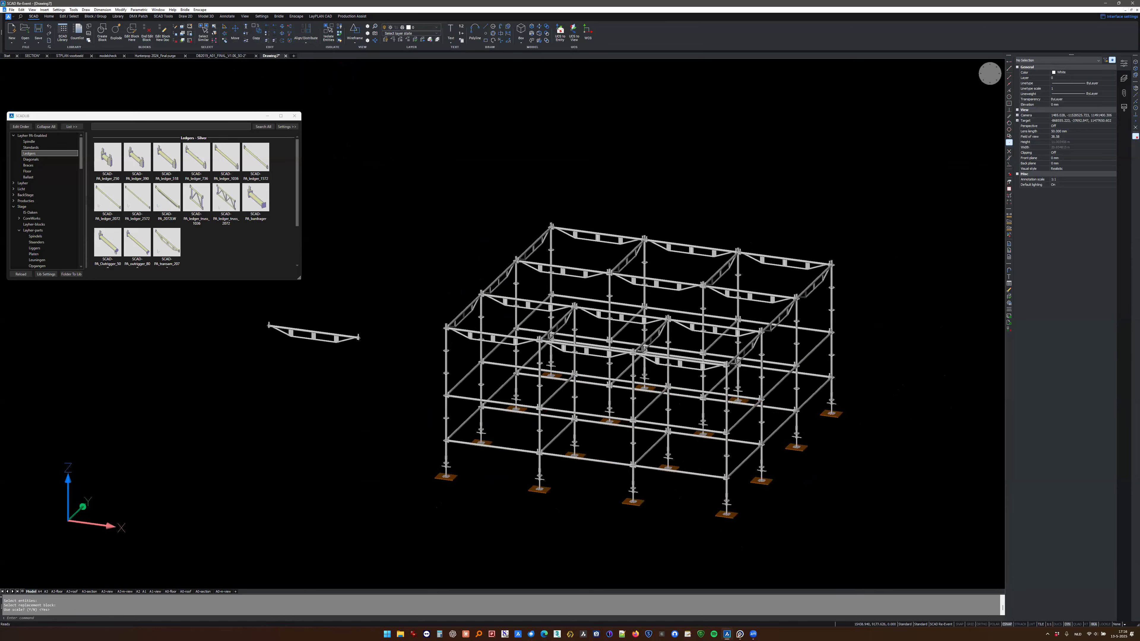
- Delete the spare transom standing beside the scaffold
{"action": "left_click", "coordinate": [314, 337]}
{"action": "key", "text": "Delete"}
{"action": "scroll", "coordinate": [586, 274], "scroll_direction": "up", "scroll_amount": 2}
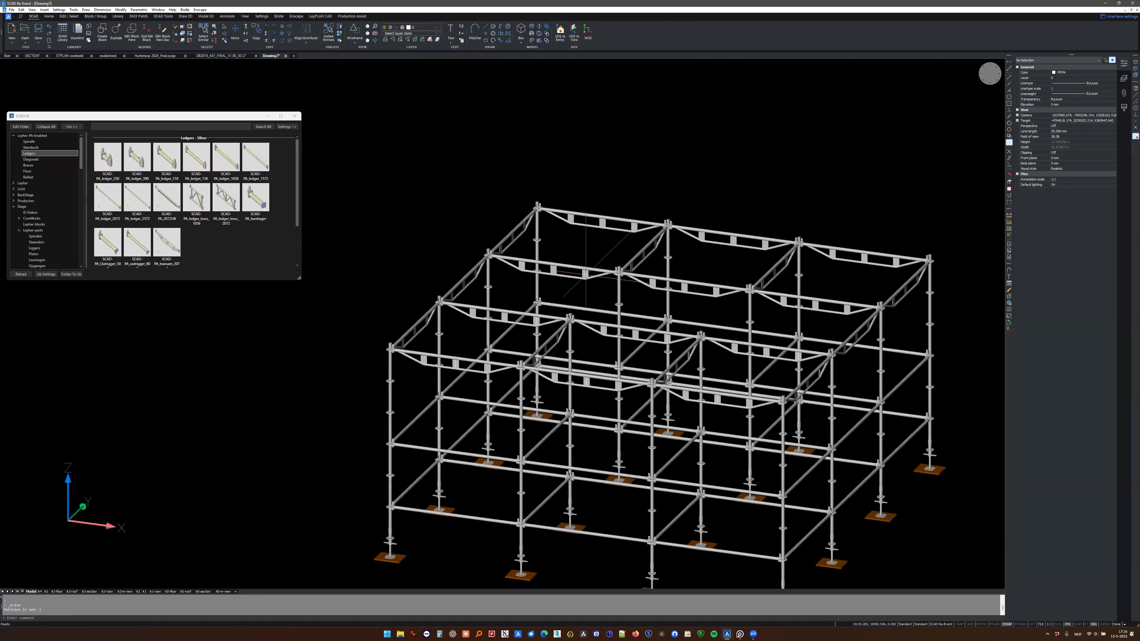
{"action": "middle_click_drag", "start_coordinate": [584, 273], "coordinate": [720, 353], "text": "shift"}
{"action": "scroll", "coordinate": [583, 294], "scroll_direction": "down", "scroll_amount": 2}
{"action": "left_click", "coordinate": [570, 170]}
{"action": "left_click", "coordinate": [755, 447]}
{"action": "middle_click_drag", "start_coordinate": [730, 416], "coordinate": [651, 318], "text": "shift"}
{"action": "key", "text": "Escape"}
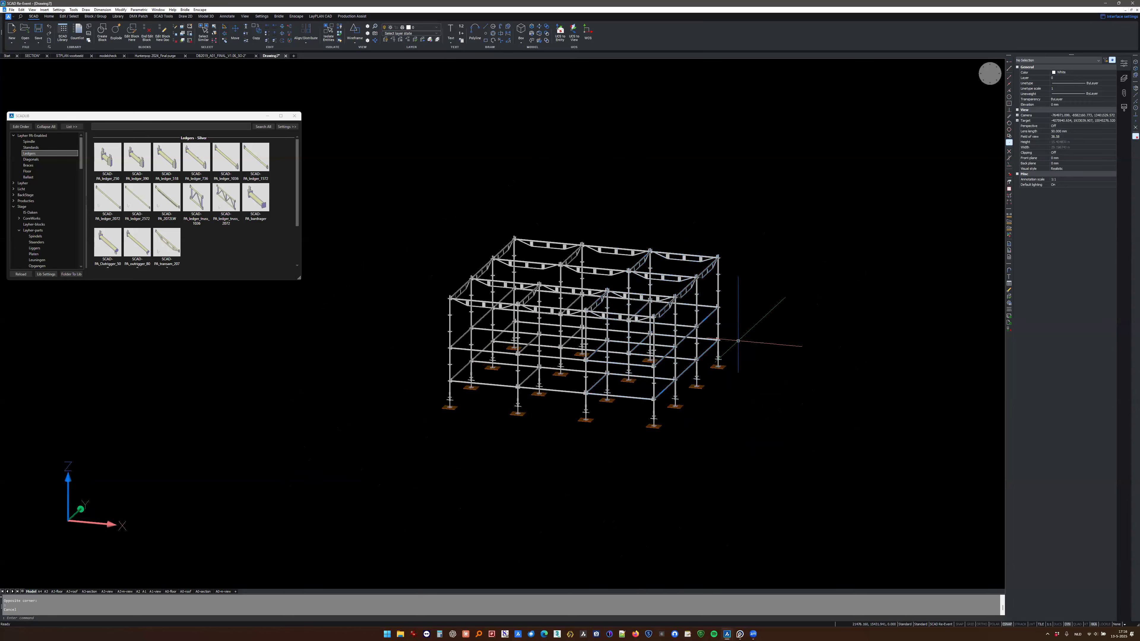
- Insert a silver PA_brace_207 diagonal in the first front bay, starting at the corner standard's second-level ledger node
{"action": "scroll", "coordinate": [623, 353], "scroll_direction": "up", "scroll_amount": 2}
{"action": "middle_click_drag", "start_coordinate": [625, 353], "coordinate": [715, 353]}
{"action": "middle_click_drag", "start_coordinate": [566, 337], "coordinate": [547, 359], "text": "shift"}
{"action": "scroll", "coordinate": [465, 377], "scroll_direction": "up", "scroll_amount": 2}
{"action": "middle_click_drag", "start_coordinate": [465, 378], "coordinate": [572, 358]}
{"action": "left_click", "coordinate": [45, 165]}
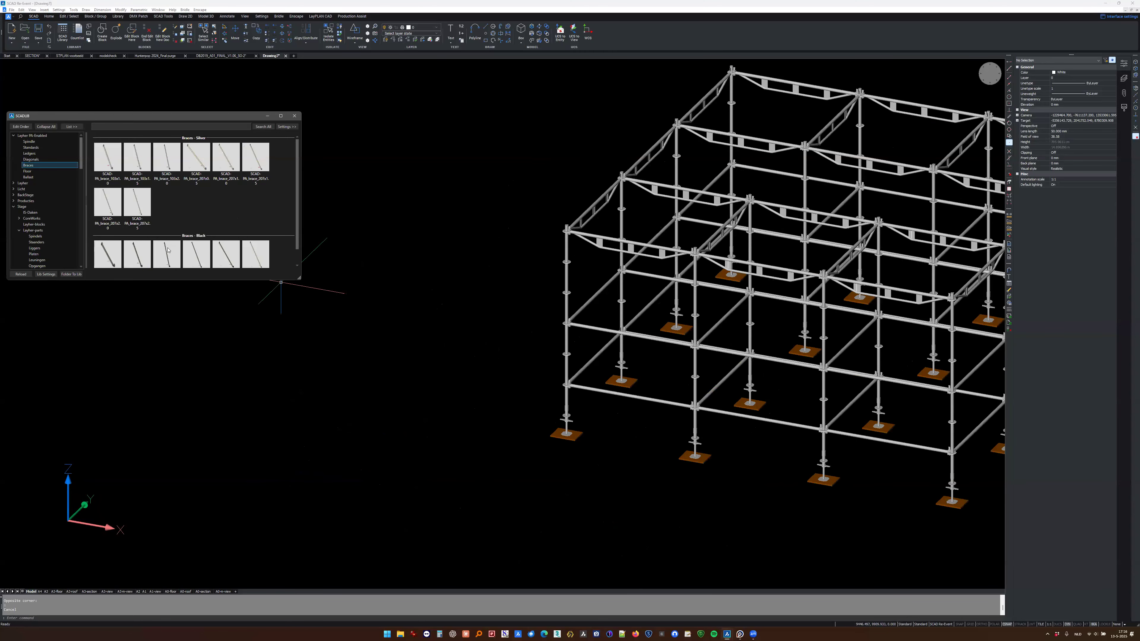
{"action": "left_click", "coordinate": [222, 178]}
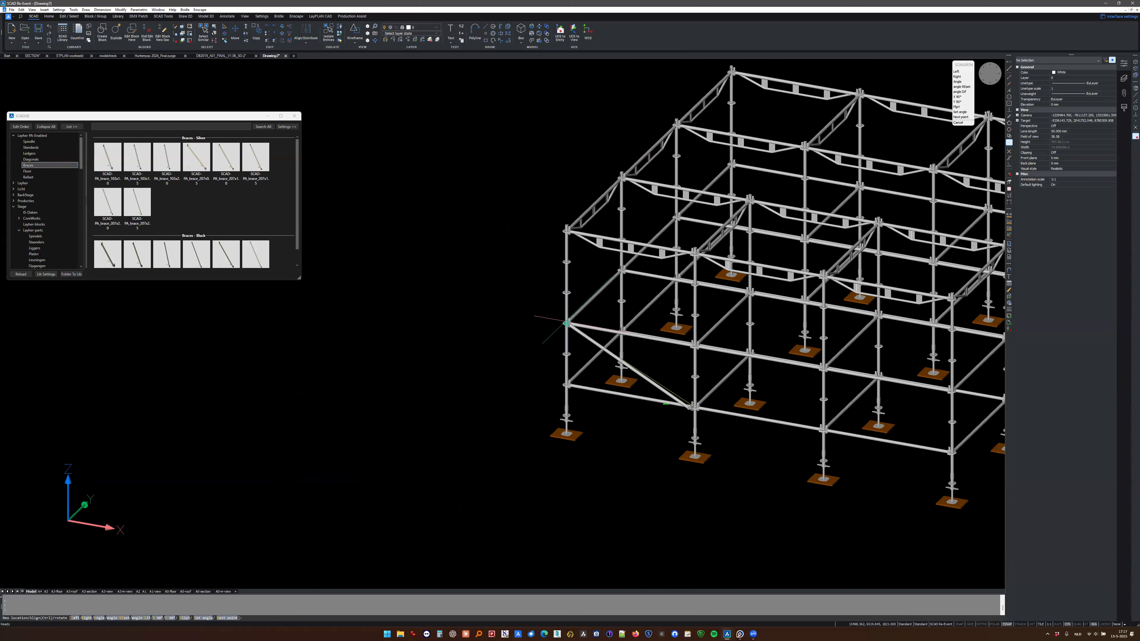
{"action": "left_click", "coordinate": [567, 323]}
- Place another PA_brace_207 diagonal in the last front bay at the corner standard's second-level node, turning it right twice
{"action": "middle_click_drag", "start_coordinate": [608, 340], "coordinate": [313, 337]}
{"action": "type", "text": "r"}
{"action": "key", "text": "Return"}
{"action": "type", "text": "r"}
{"action": "key", "text": "Return"}
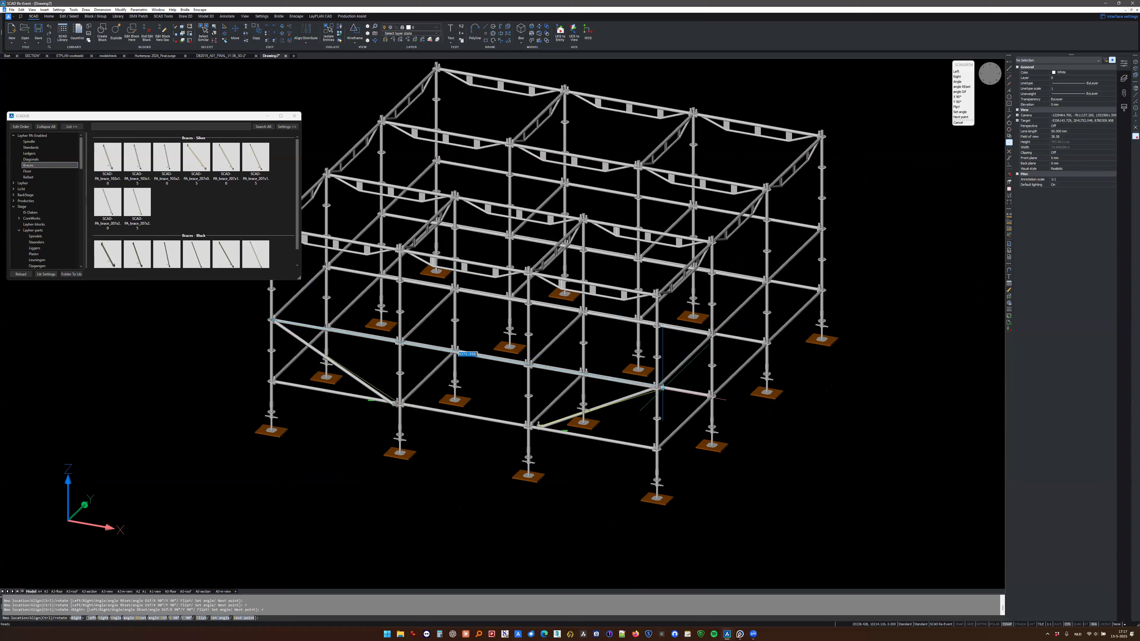
{"action": "left_click", "coordinate": [654, 389]}
{"action": "key", "text": "Escape"}
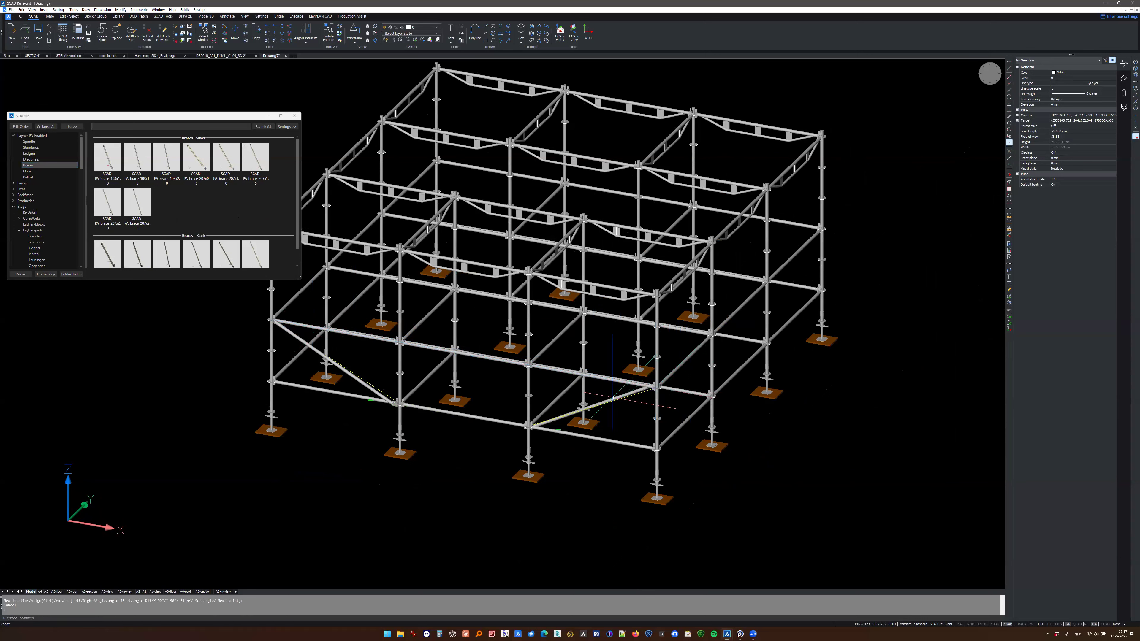
- Copy the last front bay's diagonal brace into the matching bay of the three rows behind it
{"action": "left_click", "coordinate": [615, 399]}
{"action": "key", "text": "Escape"}
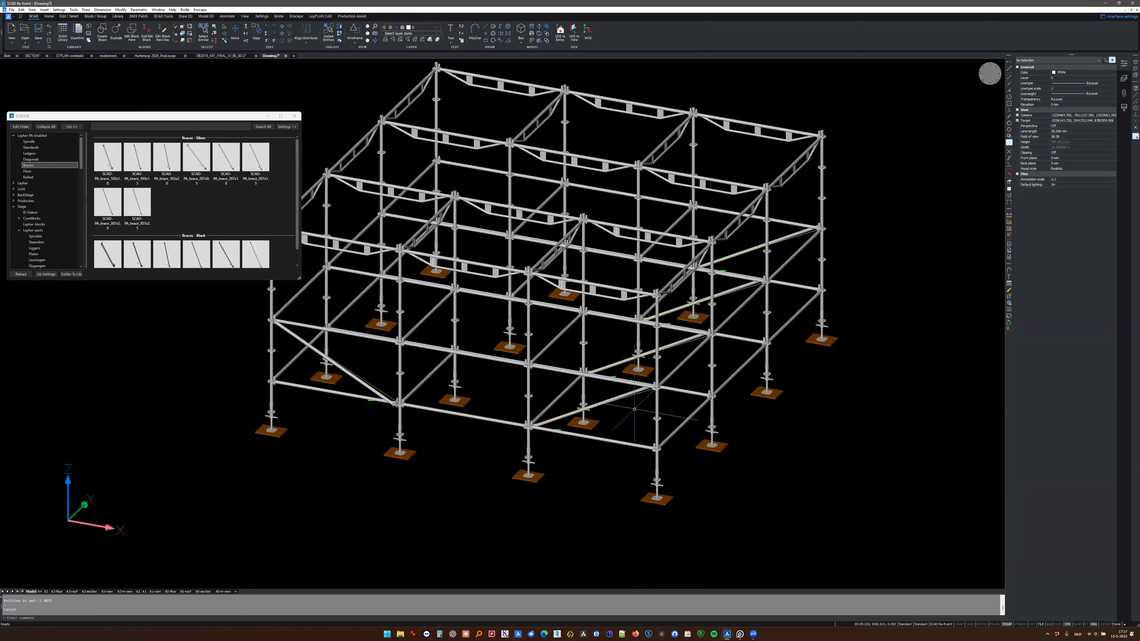
{"action": "scroll", "coordinate": [557, 398], "scroll_direction": "down", "scroll_amount": 2}
{"action": "middle_click_drag", "start_coordinate": [558, 398], "coordinate": [634, 406]}
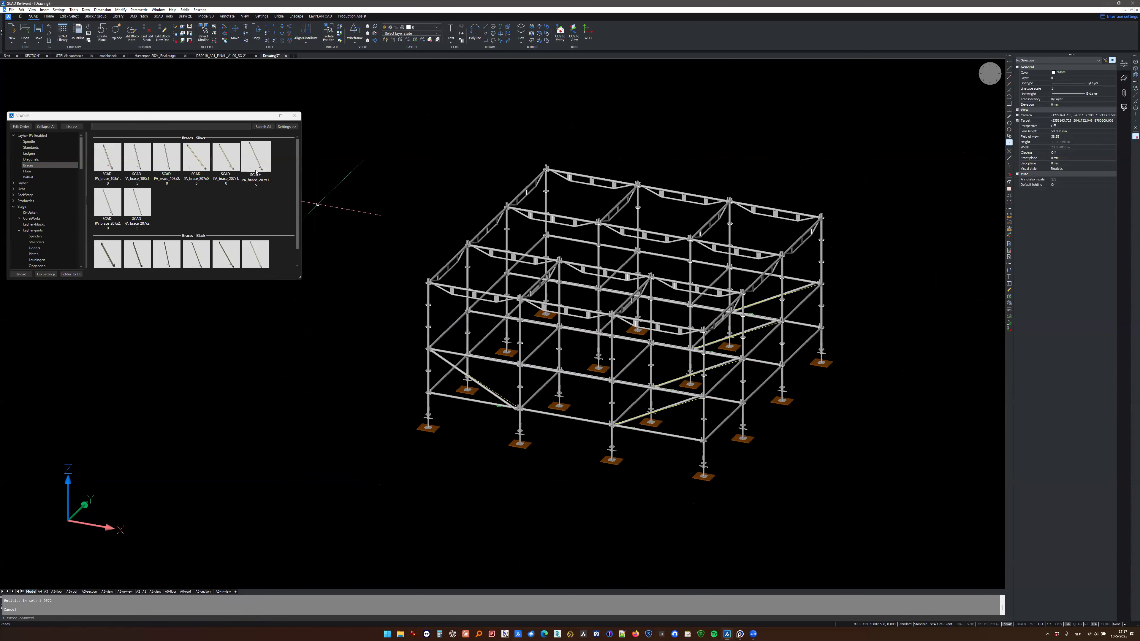
{"action": "scroll", "coordinate": [445, 394], "scroll_direction": "up", "scroll_amount": 5}
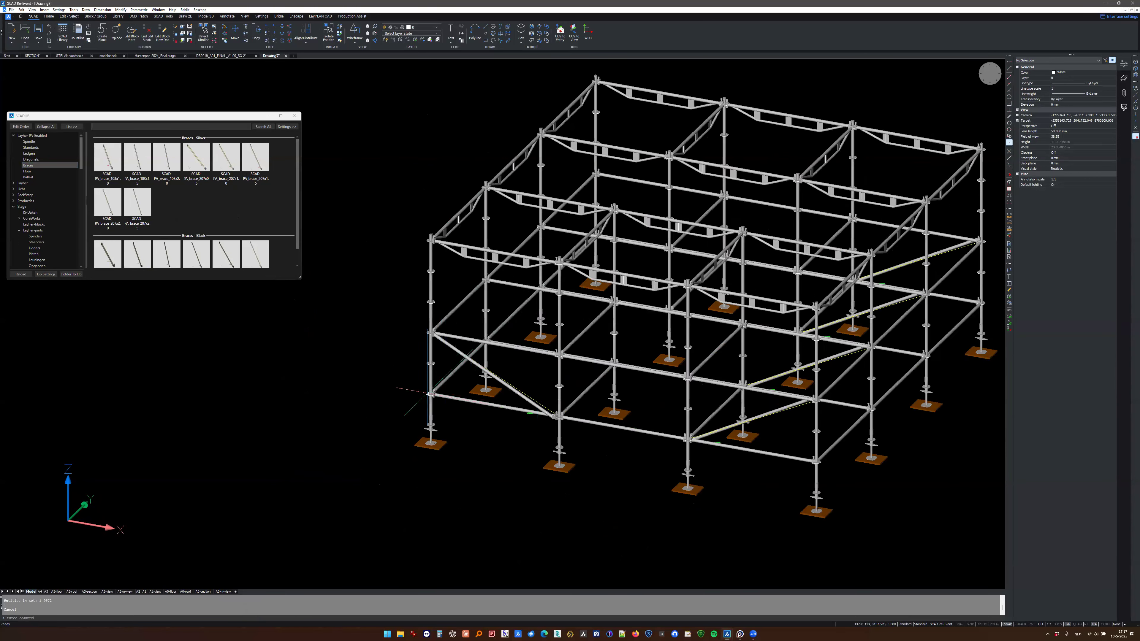
{"action": "scroll", "coordinate": [445, 394], "scroll_direction": "up", "scroll_amount": 2}
{"action": "scroll", "coordinate": [377, 247], "scroll_direction": "down", "scroll_amount": 2}
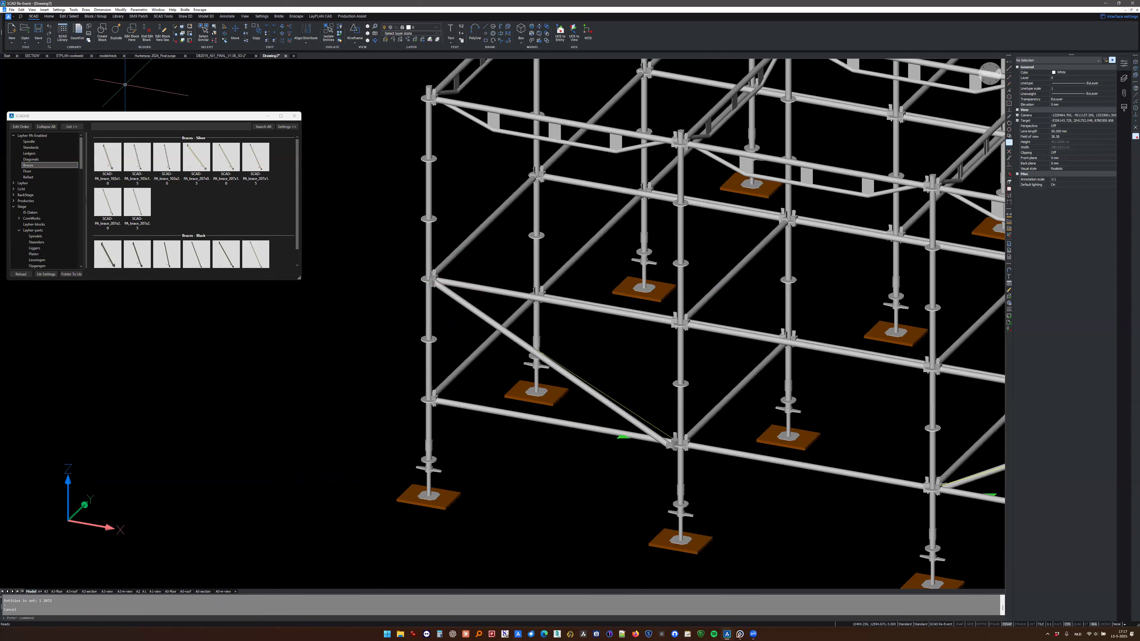
- Switch to the modelcheck drawing and flip the front diagonal brace in the first cross frame
{"action": "left_click", "coordinate": [104, 56]}
{"action": "middle_click_drag", "start_coordinate": [359, 417], "coordinate": [510, 411]}
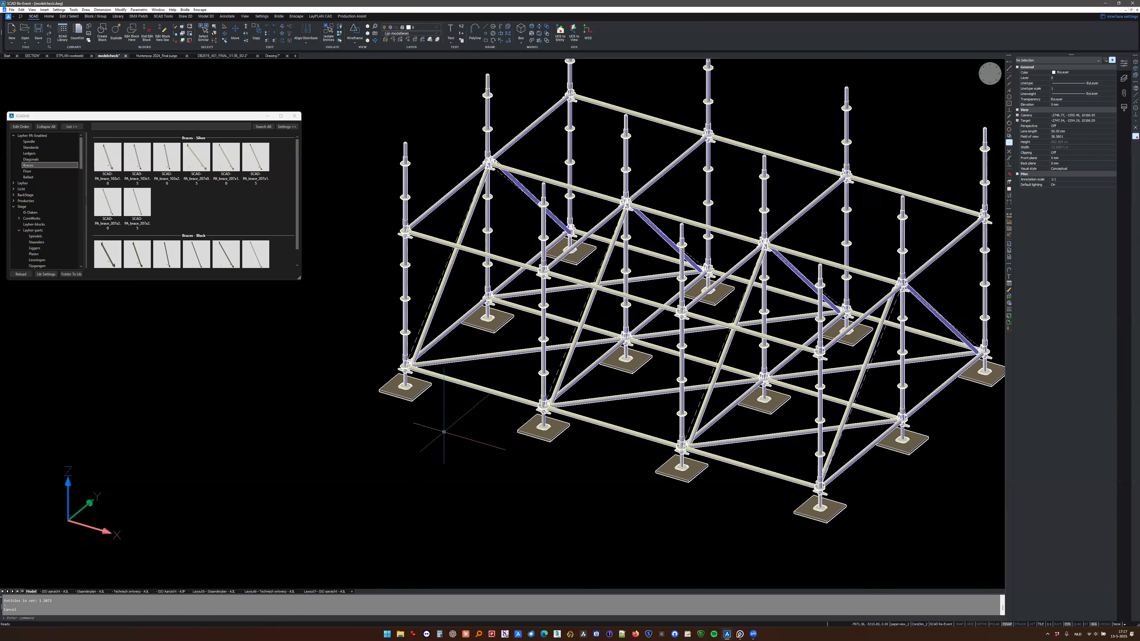
{"action": "scroll", "coordinate": [406, 365], "scroll_direction": "up", "scroll_amount": 5}
{"action": "scroll", "coordinate": [407, 364], "scroll_direction": "up", "scroll_amount": 8}
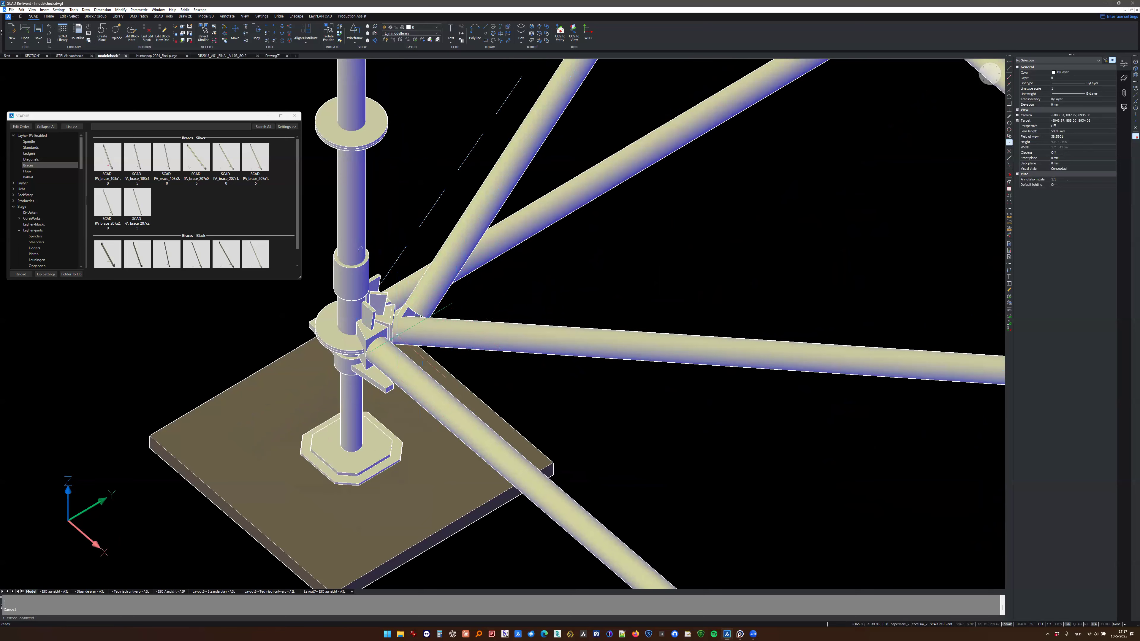
{"action": "scroll", "coordinate": [476, 362], "scroll_direction": "down", "scroll_amount": 6}
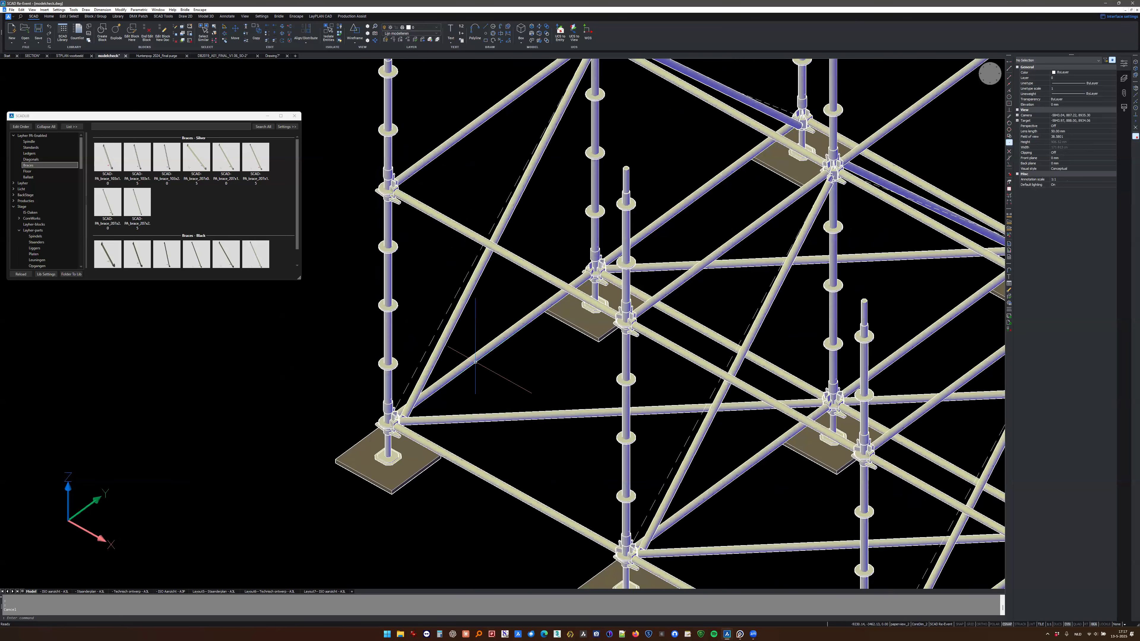
{"action": "left_click", "coordinate": [454, 330]}
{"action": "key", "text": "space"}
{"action": "key", "text": "Escape"}
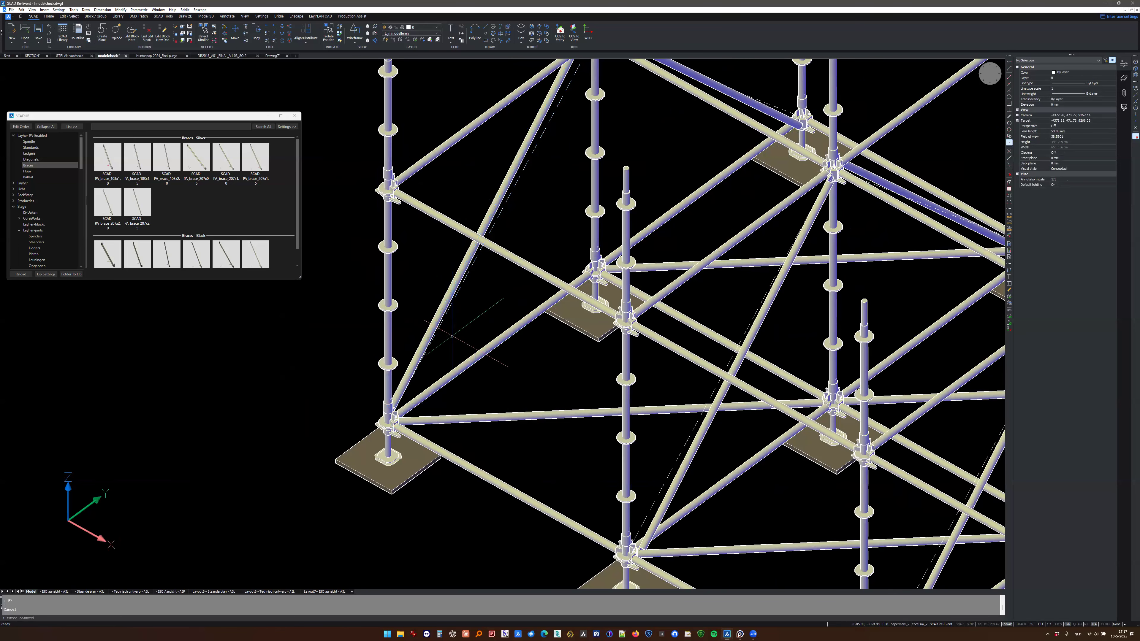
- Run ModelCheck on the example scaffold to mark its errors
{"action": "scroll", "coordinate": [452, 340], "scroll_direction": "down", "scroll_amount": 3}
{"action": "middle_click_drag", "start_coordinate": [509, 363], "coordinate": [539, 320]}
{"action": "middle_click_drag", "start_coordinate": [524, 407], "coordinate": [541, 391]}
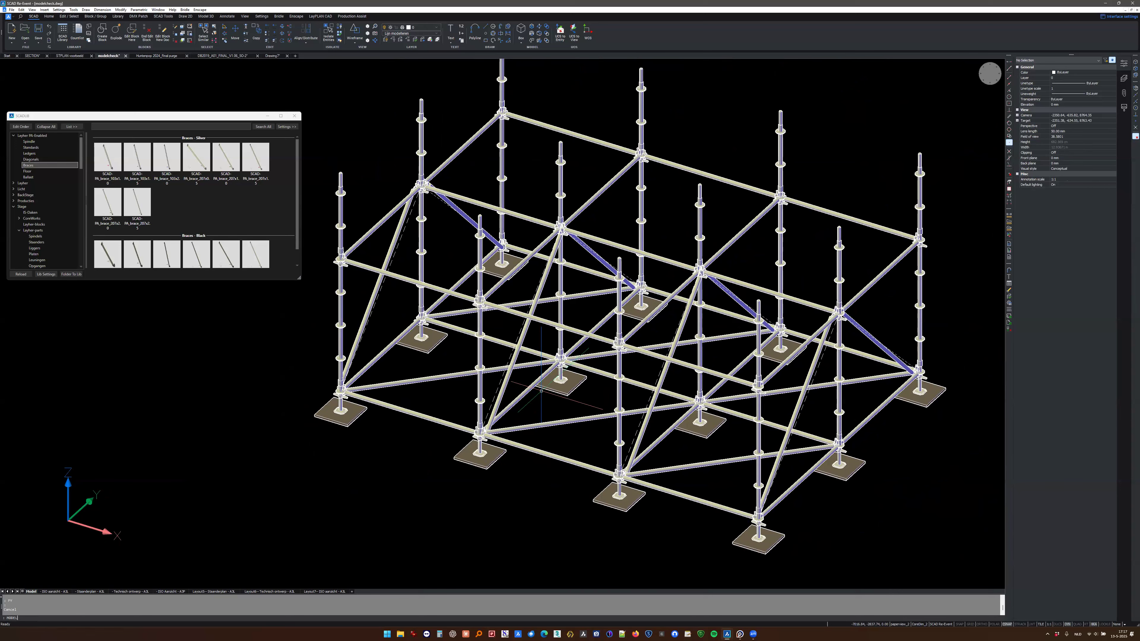
{"action": "key", "text": "Return"}
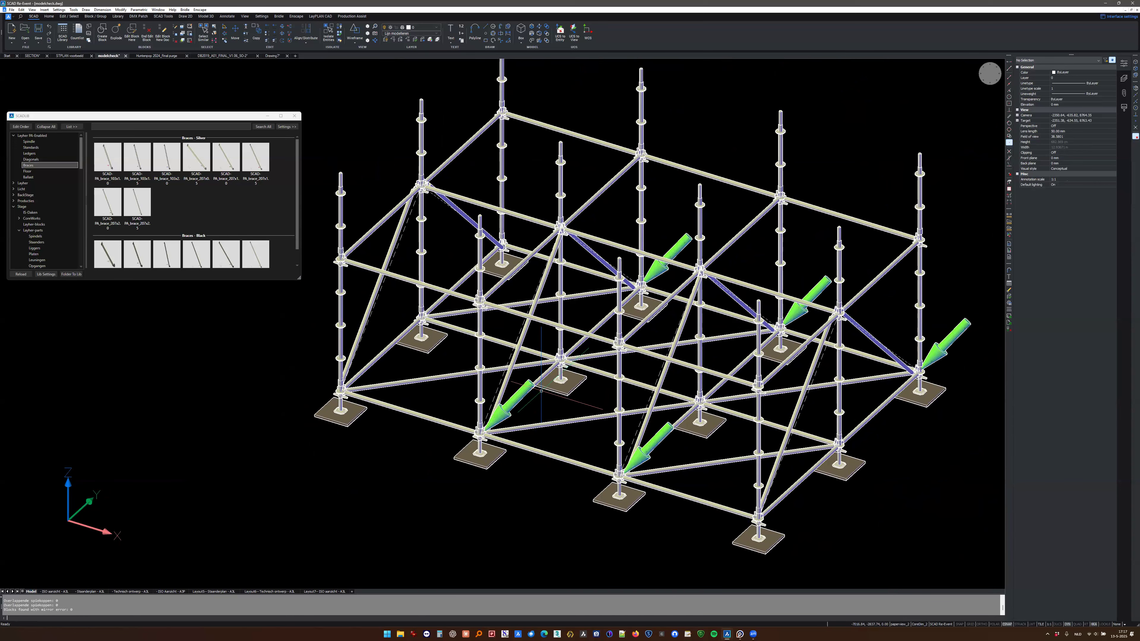
- Flip the rear diagonal brace in the third cross frame with the FY command
{"action": "middle_click_drag", "start_coordinate": [641, 372], "coordinate": [570, 233], "text": "shift"}
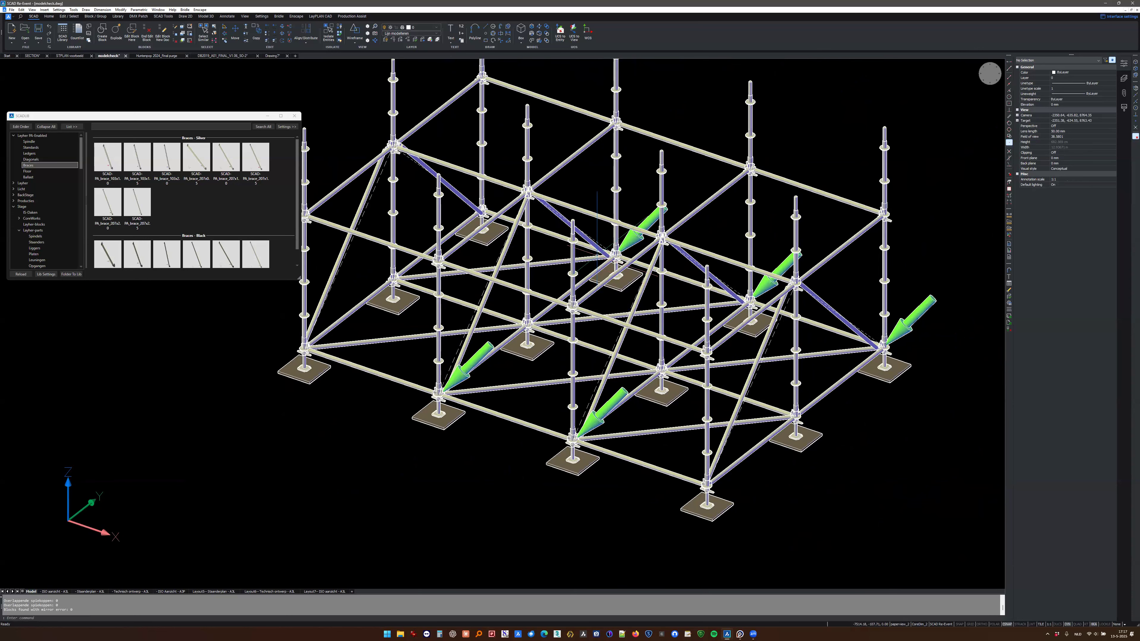
{"action": "left_click", "coordinate": [562, 217]}
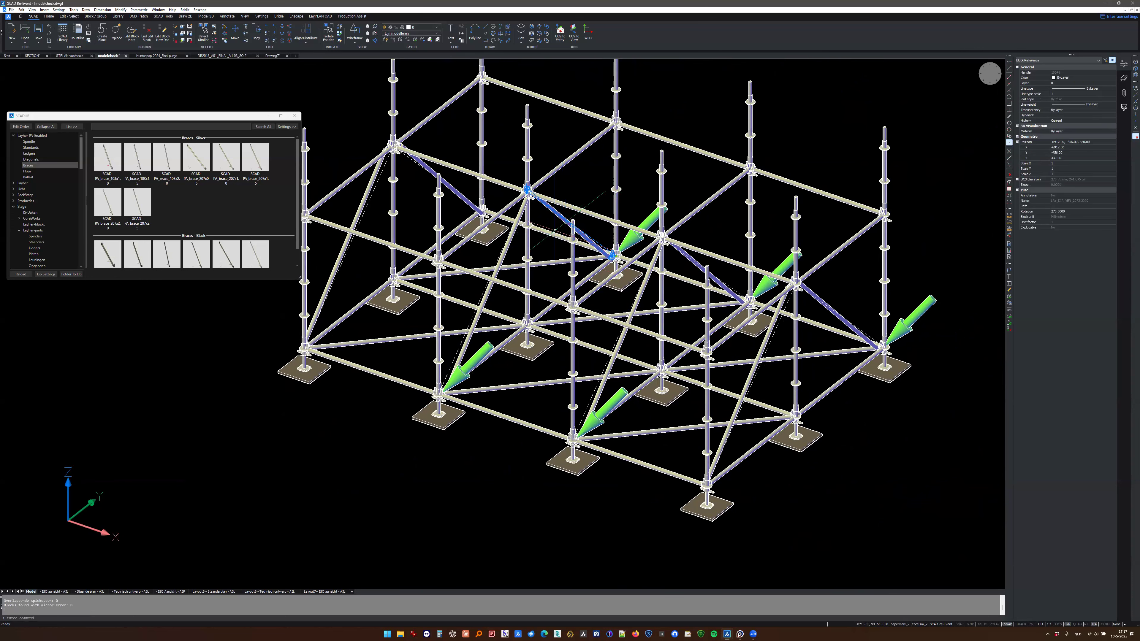
{"action": "key", "text": "Escape"}
{"action": "left_click", "coordinate": [498, 266]}
{"action": "left_click", "coordinate": [694, 272]}
{"action": "type", "text": "fy"}
{"action": "key", "text": "Return"}
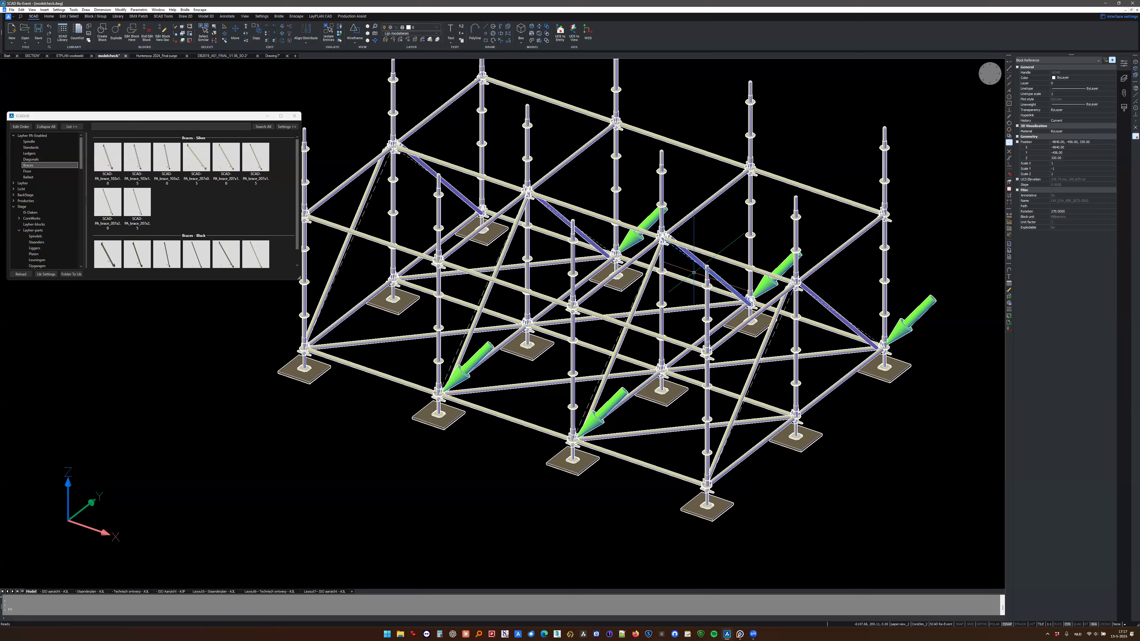
{"action": "key", "text": "Escape"}
- Flip both diagonal braces in the second cross frame with the FY command and rerun ModelCheck
{"action": "left_click", "coordinate": [545, 222]}
{"action": "left_click", "coordinate": [506, 248]}
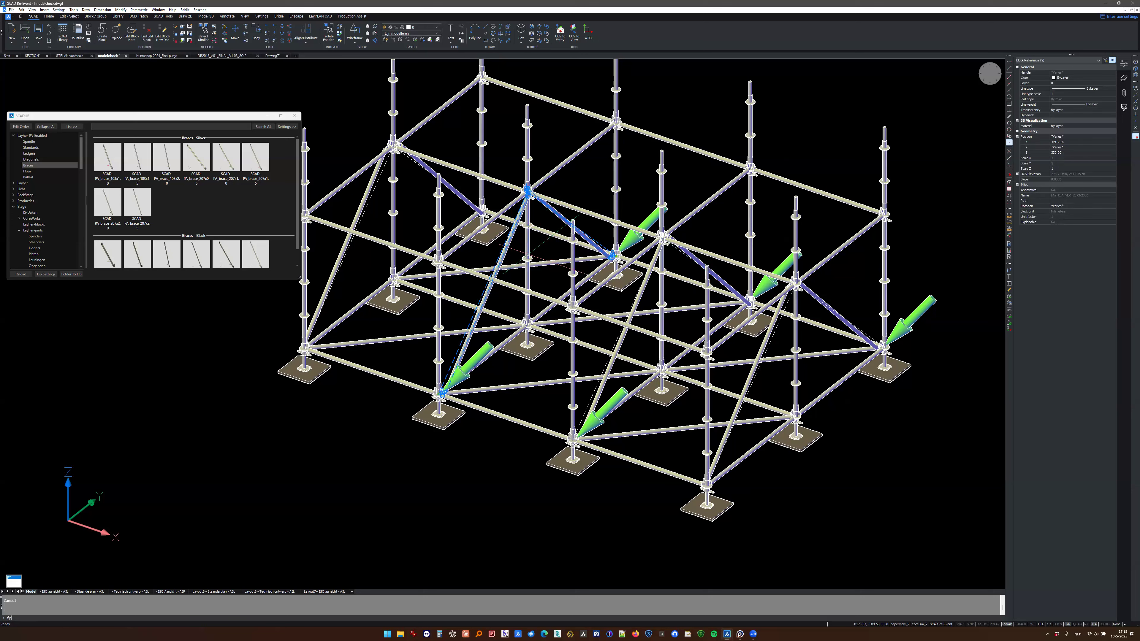
{"action": "type", "text": "fy"}
{"action": "key", "text": "Return"}
{"action": "type", "text": "ModelCheck"}
{"action": "key", "text": "Return"}
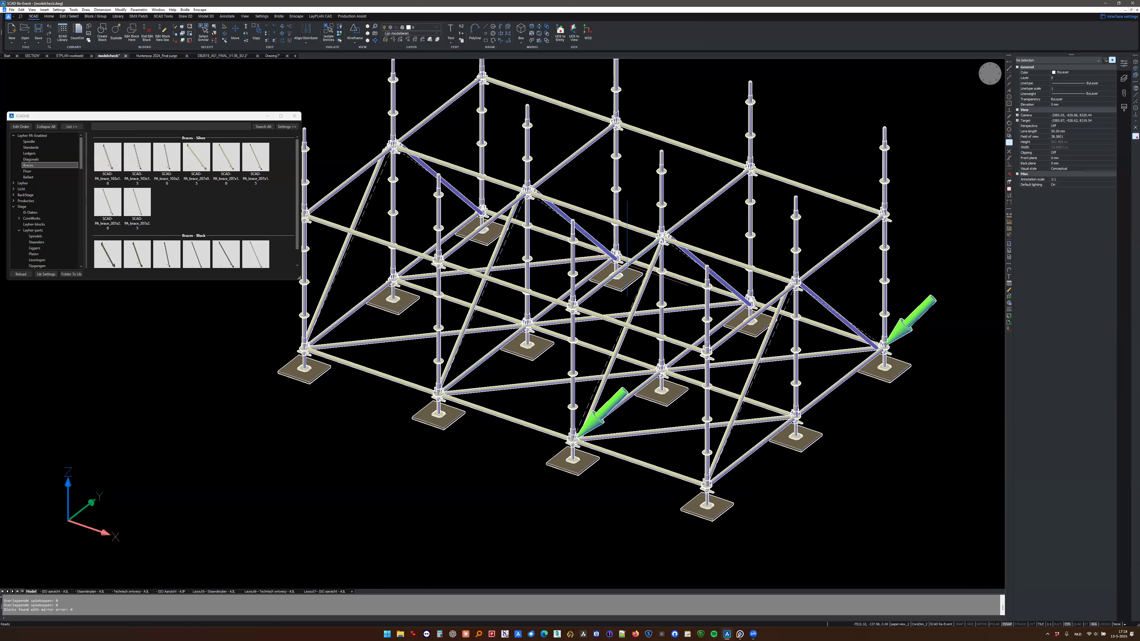
- Examine the brace connections at the ledger nodes and the nodes that ModelCheck marks with green arrows
{"action": "scroll", "coordinate": [628, 260], "scroll_direction": "up", "scroll_amount": 8}
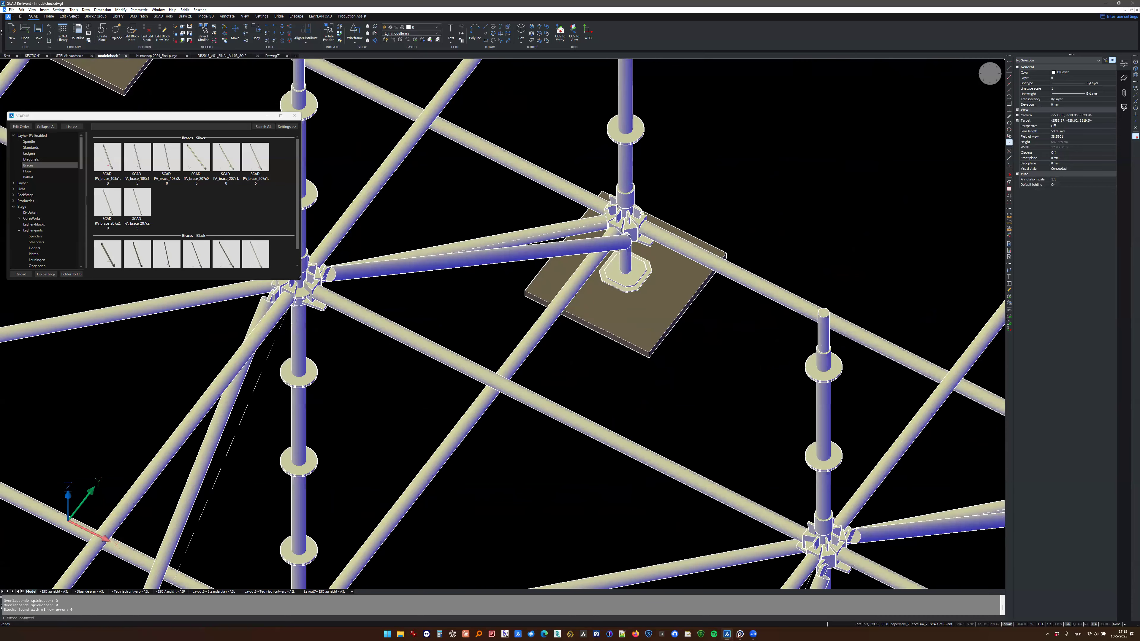
{"action": "scroll", "coordinate": [660, 255], "scroll_direction": "down", "scroll_amount": 8}
{"action": "middle_click_drag", "start_coordinate": [653, 285], "coordinate": [629, 213], "text": "shift"}
{"action": "scroll", "coordinate": [629, 421], "scroll_direction": "up", "scroll_amount": 3}
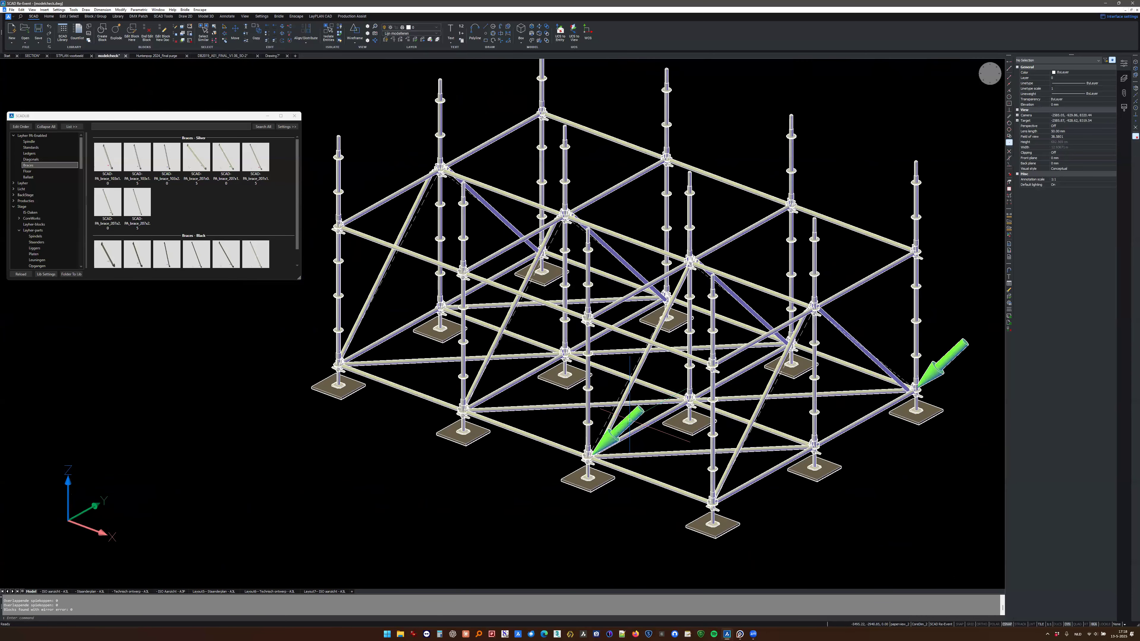
{"action": "middle_click_drag", "start_coordinate": [557, 414], "coordinate": [734, 420], "text": "shift"}
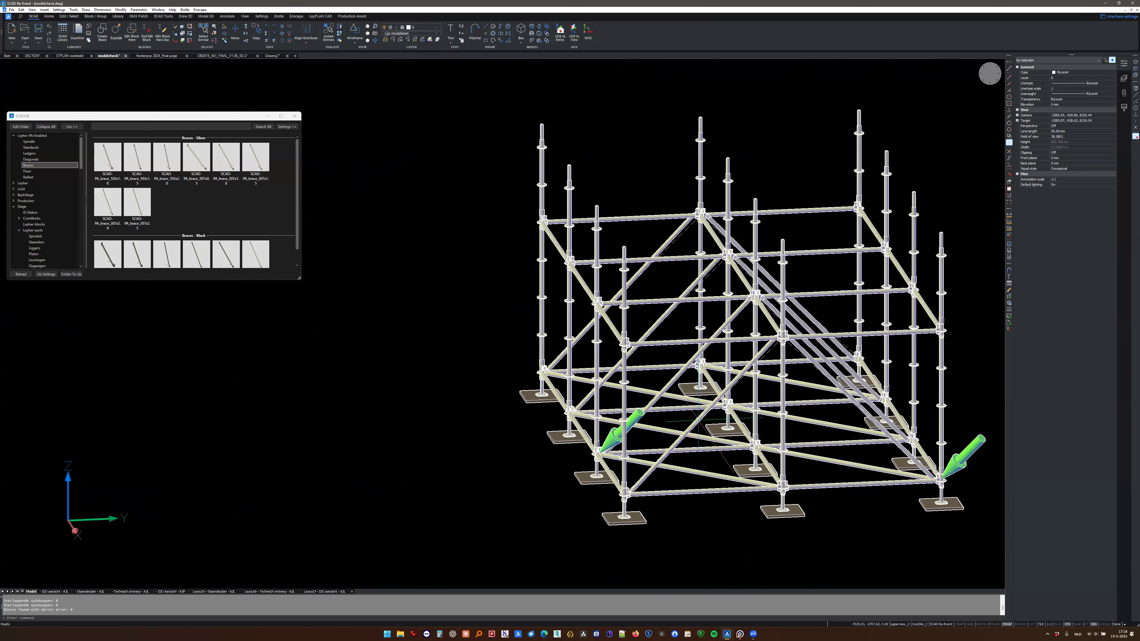
{"action": "middle_click_drag", "start_coordinate": [728, 438], "coordinate": [812, 560], "text": "shift"}
- Examine the upper end of the corner standard up close and review the whole checked scaffold
{"action": "scroll", "coordinate": [533, 263], "scroll_direction": "up", "scroll_amount": 4}
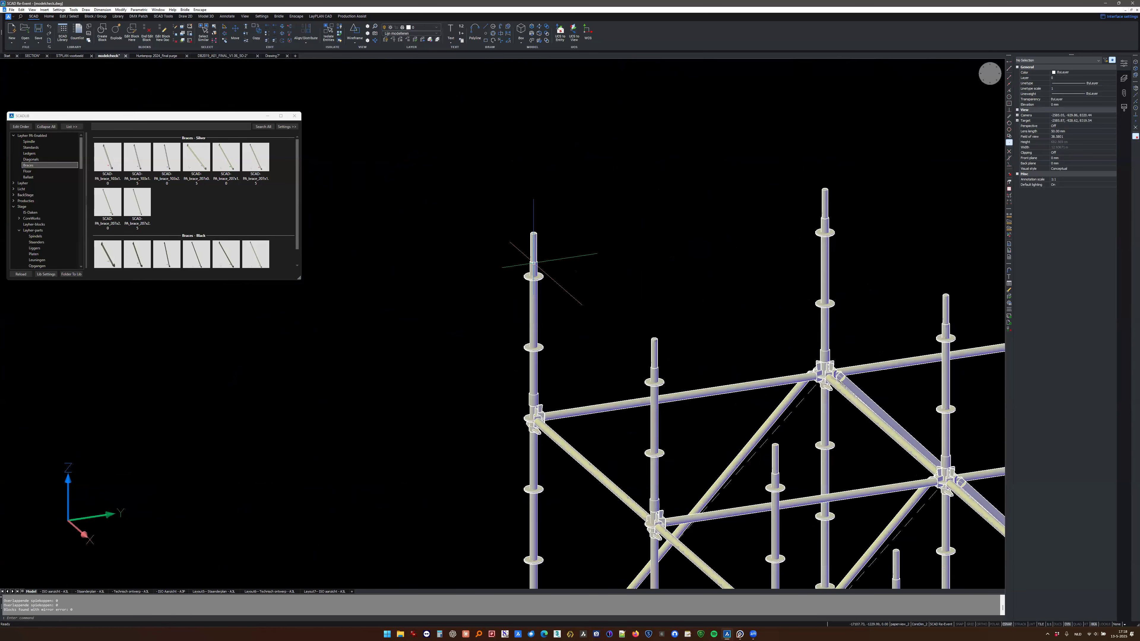
{"action": "key", "text": "Escape"}
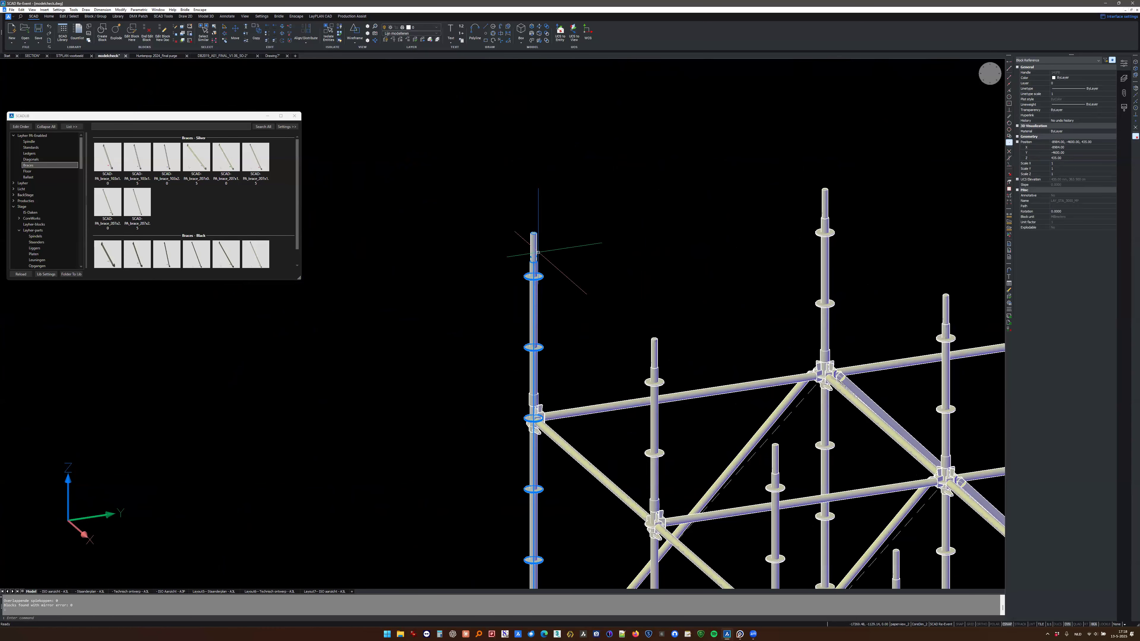
{"action": "scroll", "coordinate": [537, 256], "scroll_direction": "down", "scroll_amount": 2}
{"action": "key", "text": "Escape"}
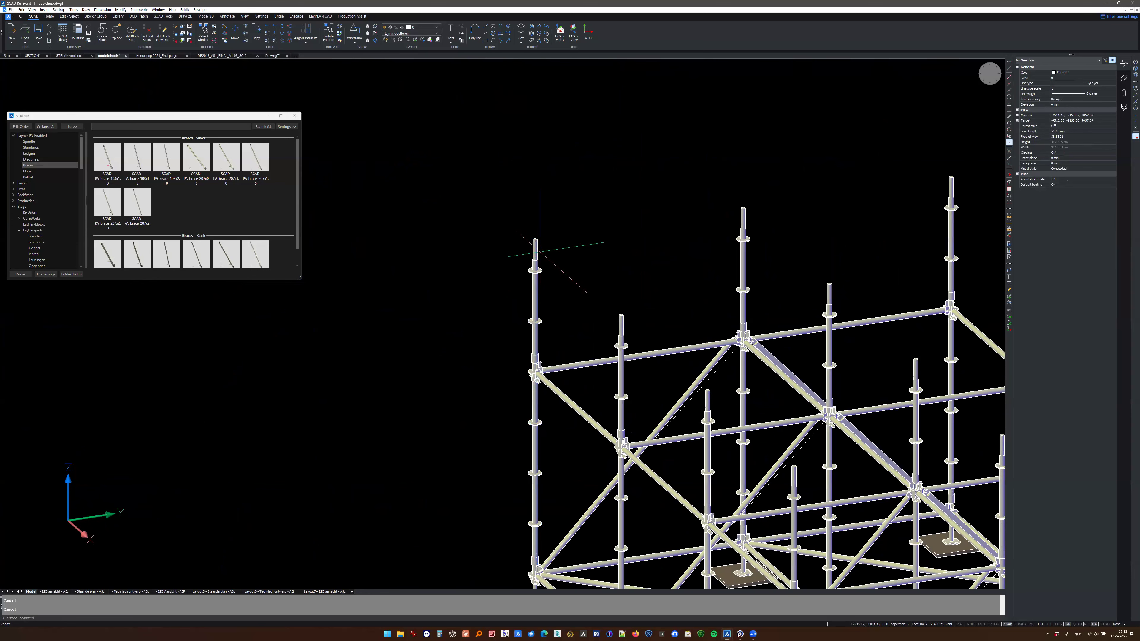
{"action": "scroll", "coordinate": [539, 277], "scroll_direction": "down", "scroll_amount": 3}
{"action": "scroll", "coordinate": [537, 272], "scroll_direction": "up", "scroll_amount": 5}
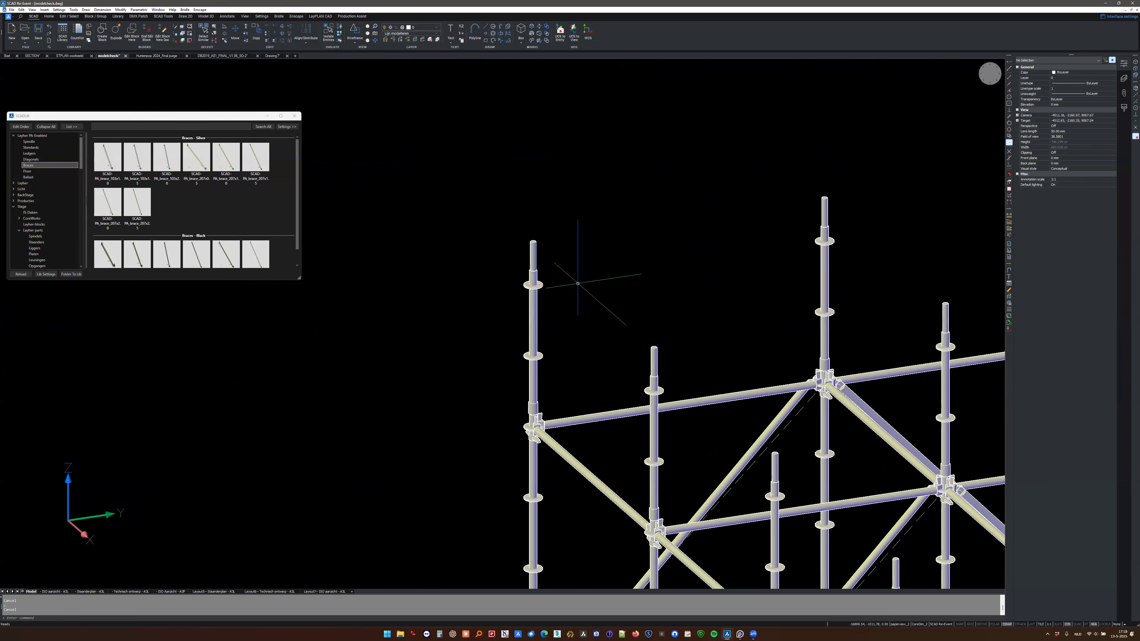
{"action": "scroll", "coordinate": [534, 274], "scroll_direction": "down", "scroll_amount": 4}
{"action": "middle_click_drag", "start_coordinate": [539, 269], "coordinate": [502, 290], "text": "shift"}
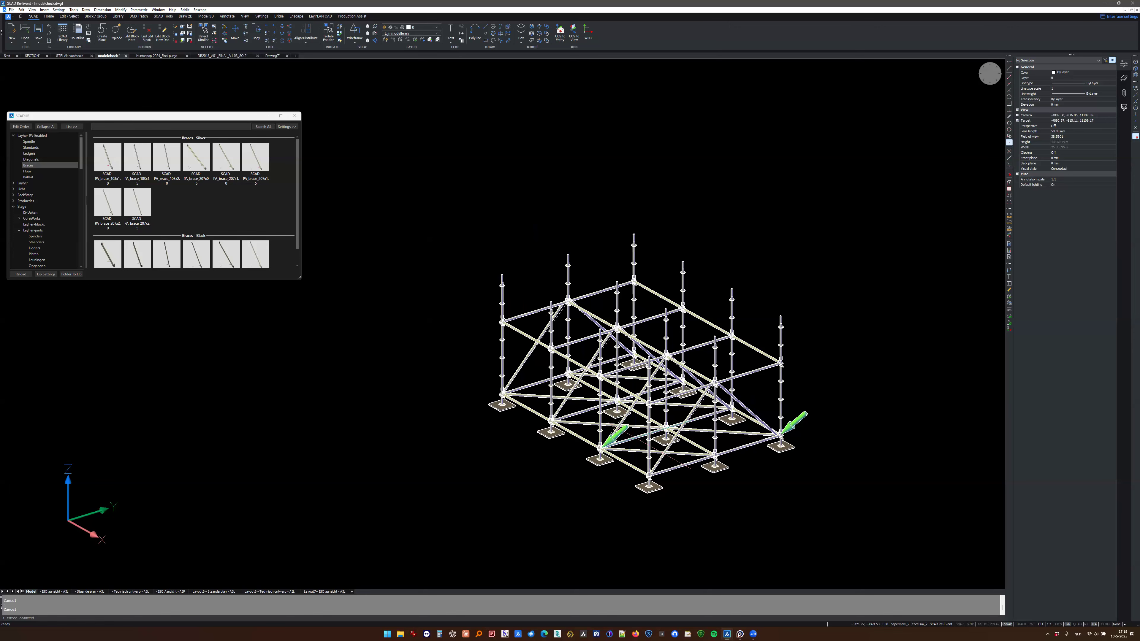
{"action": "scroll", "coordinate": [584, 445], "scroll_direction": "down", "scroll_amount": 2}
{"action": "middle_click_drag", "start_coordinate": [584, 442], "coordinate": [595, 405], "text": "shift"}
{"action": "scroll", "coordinate": [616, 429], "scroll_direction": "up", "scroll_amount": 3}
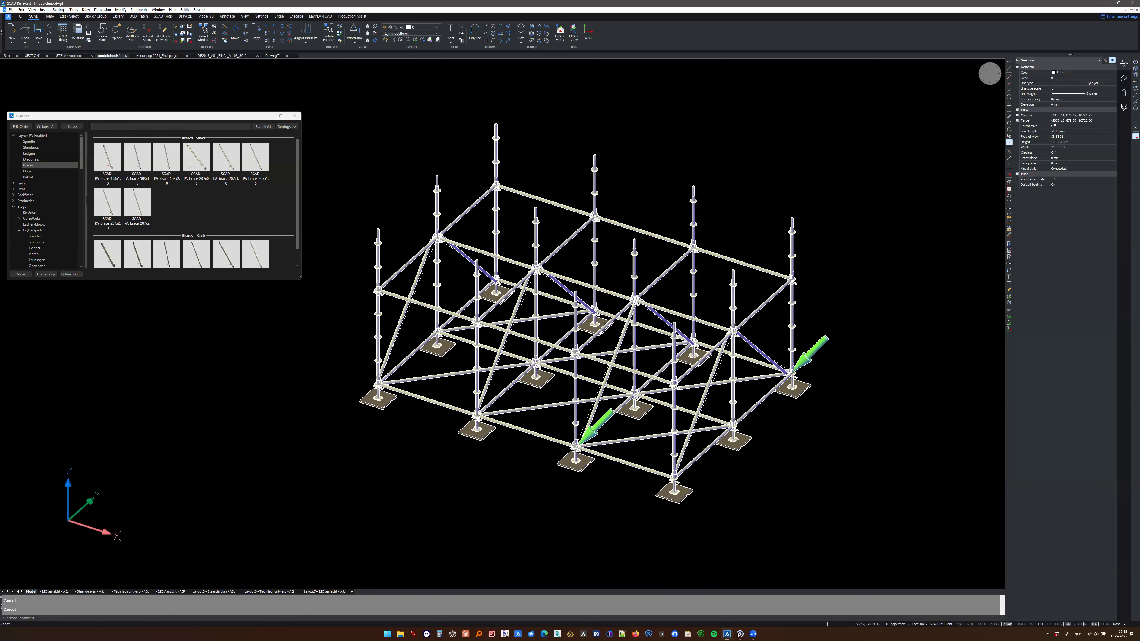
- Generate the Countlist for all blocks in the modelcheck drawing, and close it together with the block library
{"action": "left_click", "coordinate": [86, 38]}
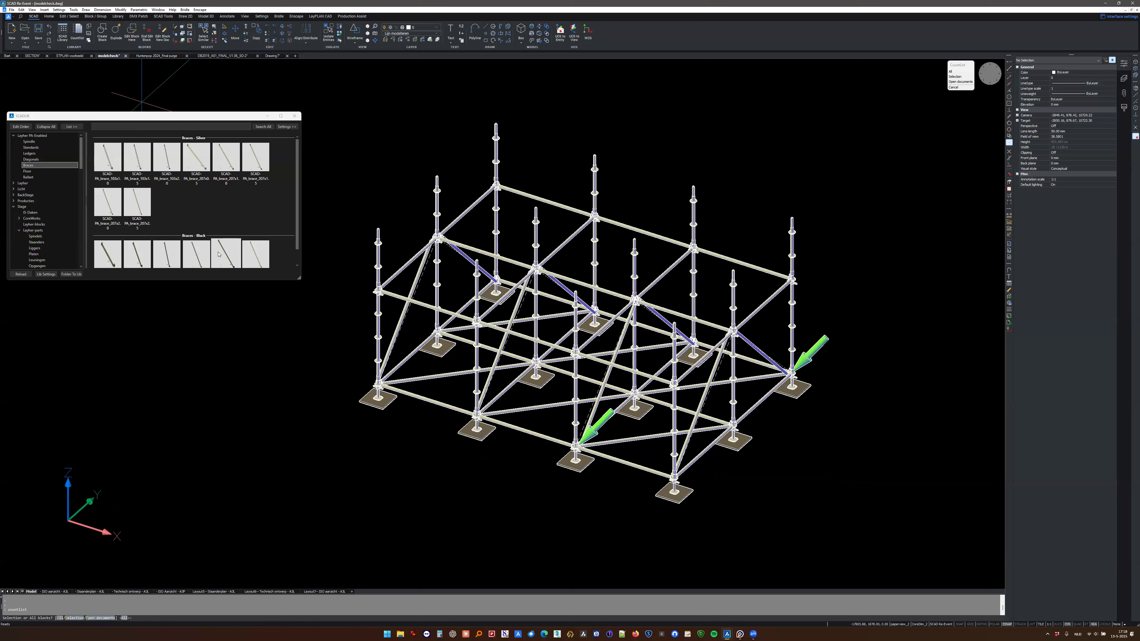
{"action": "key", "text": "Return"}
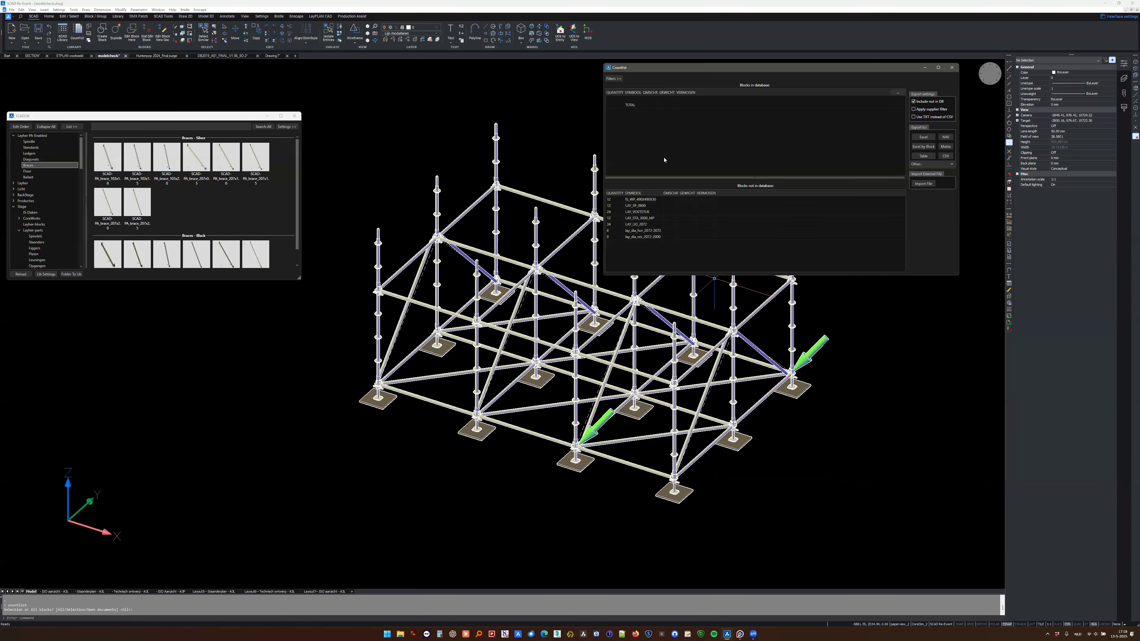
{"action": "left_click", "coordinate": [952, 68]}
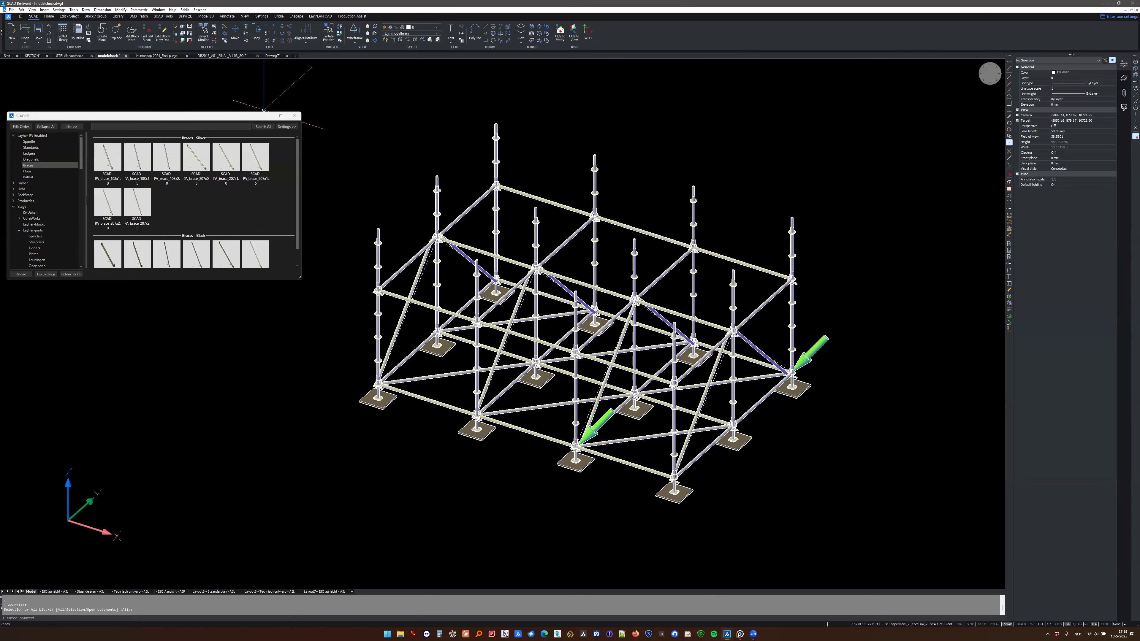
{"action": "left_click", "coordinate": [295, 116]}
{"action": "middle_click_drag", "start_coordinate": [332, 188], "coordinate": [280, 235]}
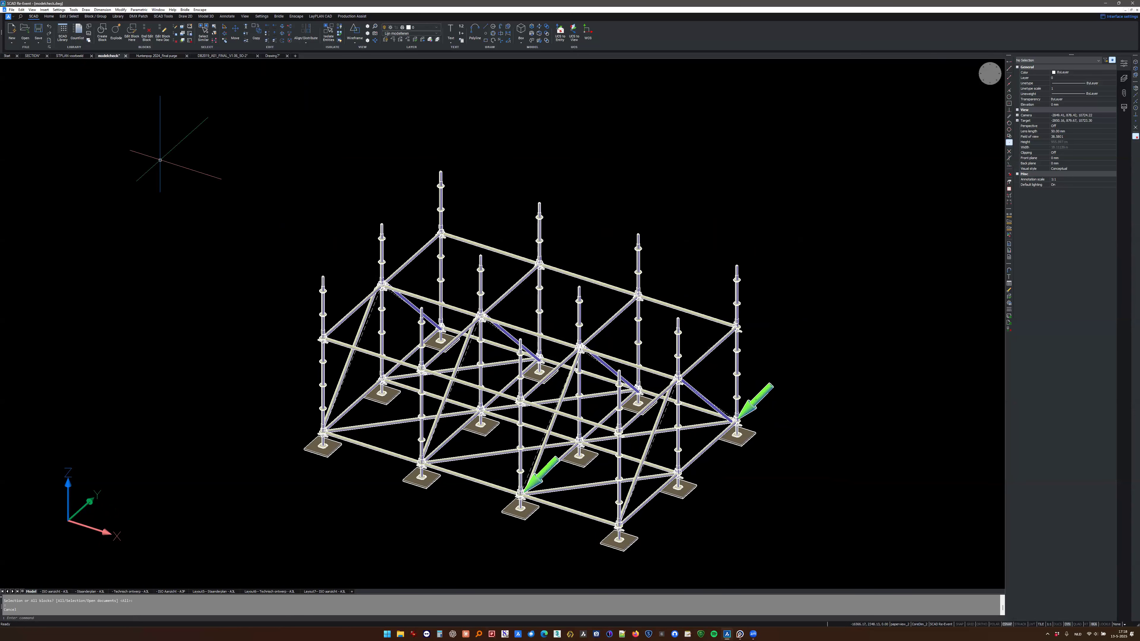
{"action": "middle_click_drag", "start_coordinate": [347, 296], "coordinate": [309, 284]}
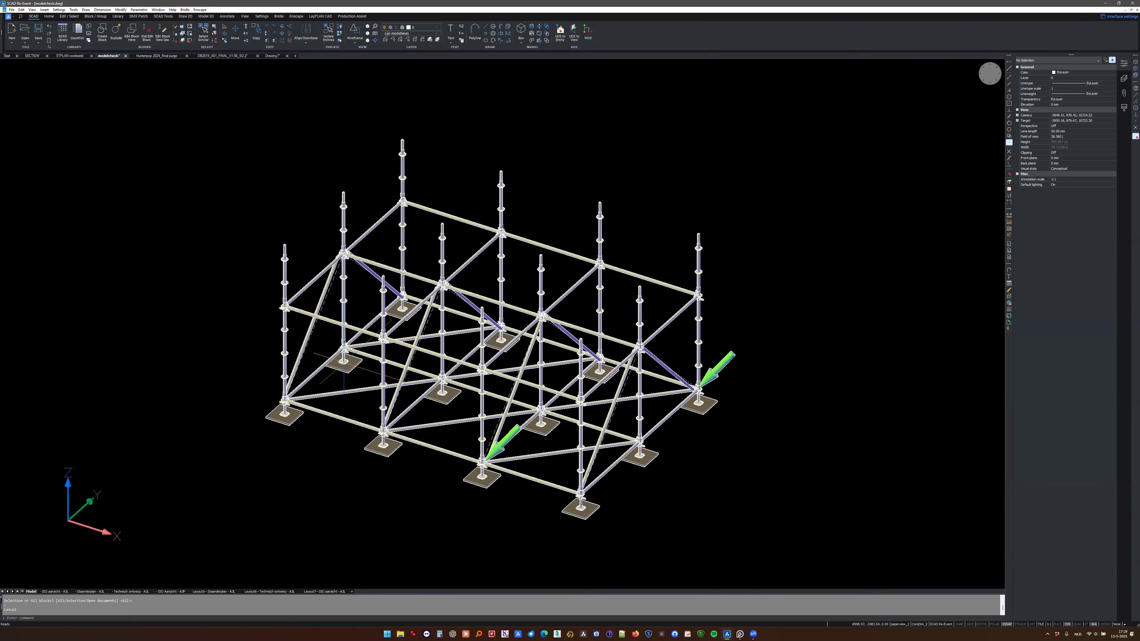
{"action": "middle_click_drag", "start_coordinate": [646, 339], "coordinate": [342, 358], "text": "shift"}
{"action": "scroll", "coordinate": [342, 360], "scroll_direction": "up", "scroll_amount": 3}
{"action": "scroll", "coordinate": [352, 363], "scroll_direction": "down", "scroll_amount": 3}
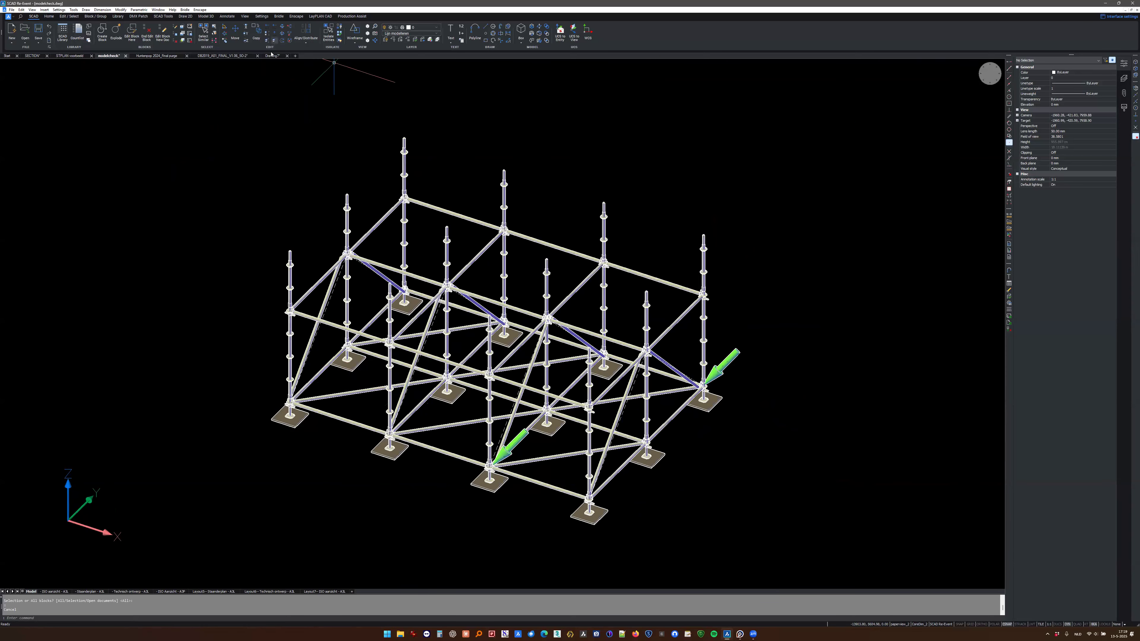
- Return to the stage scaffold drawing and reopen the SCAD block library beside the model
{"action": "left_click", "coordinate": [272, 56]}
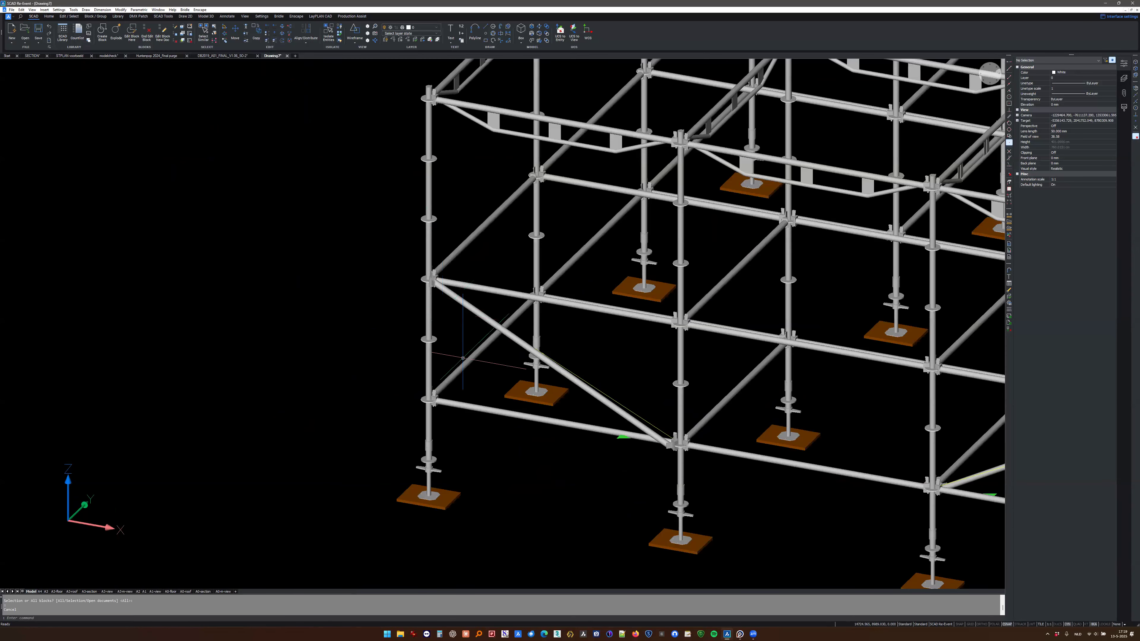
{"action": "middle_click_drag", "start_coordinate": [463, 363], "coordinate": [310, 337]}
{"action": "scroll", "coordinate": [383, 360], "scroll_direction": "down", "scroll_amount": 2}
{"action": "middle_click_drag", "start_coordinate": [425, 395], "coordinate": [365, 423], "text": "shift"}
{"action": "middle_click_drag", "start_coordinate": [745, 239], "coordinate": [649, 267]}
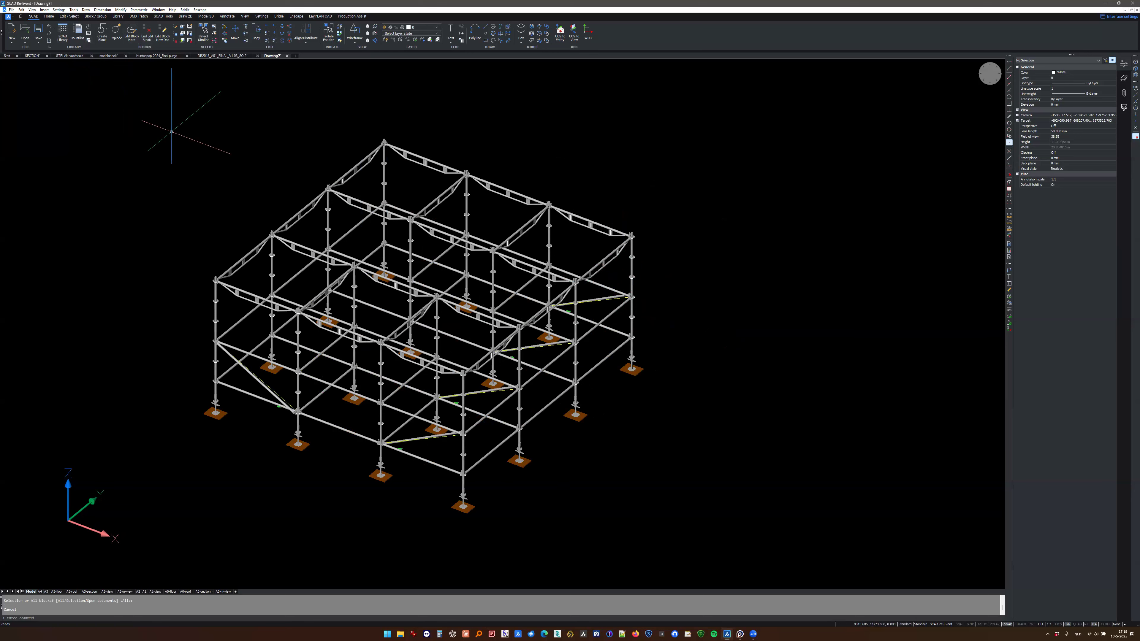
{"action": "left_click", "coordinate": [63, 32]}
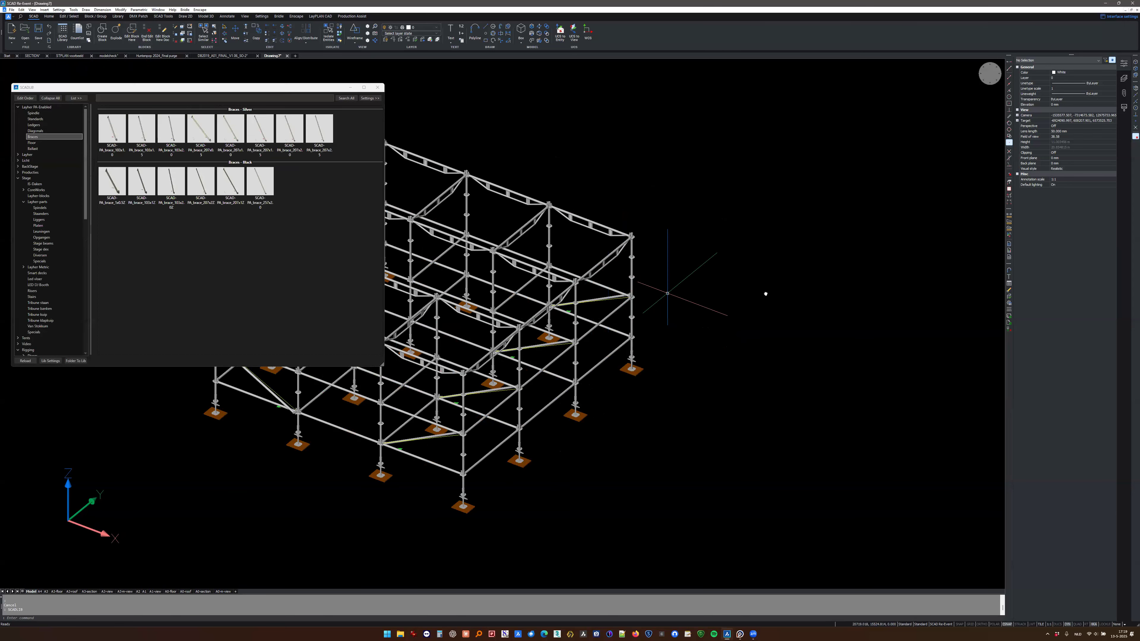
{"action": "middle_click_drag", "start_coordinate": [667, 293], "coordinate": [765, 291]}
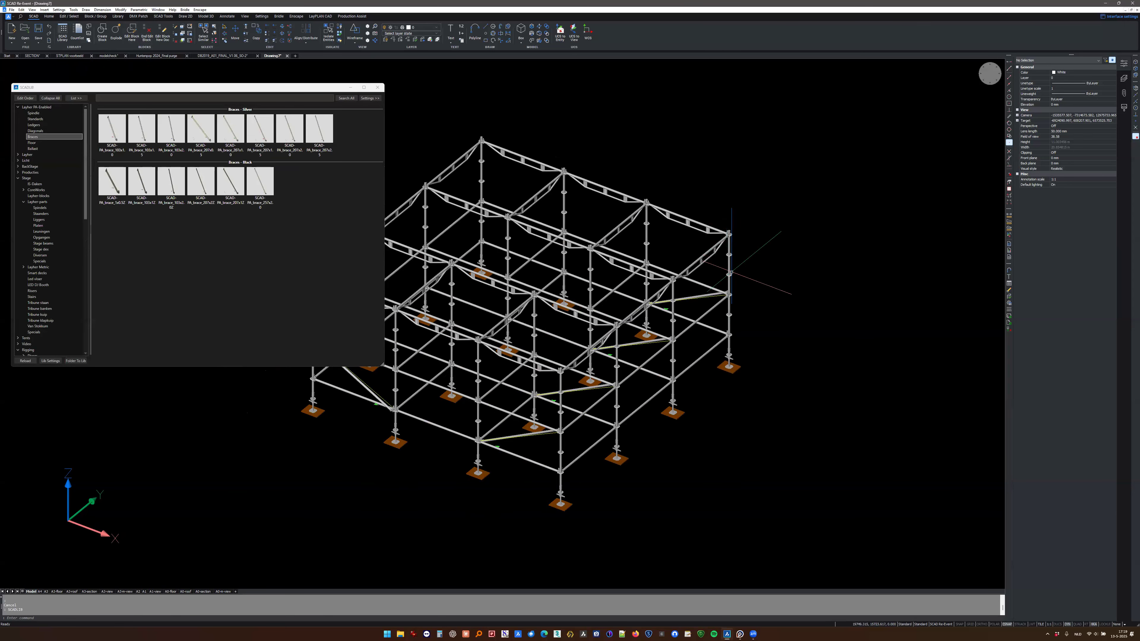
- Insert a black PA_ledger_truss_207 from the Ledgers category beside the scaffold, turning it right and back left
{"action": "left_click", "coordinate": [35, 114]}
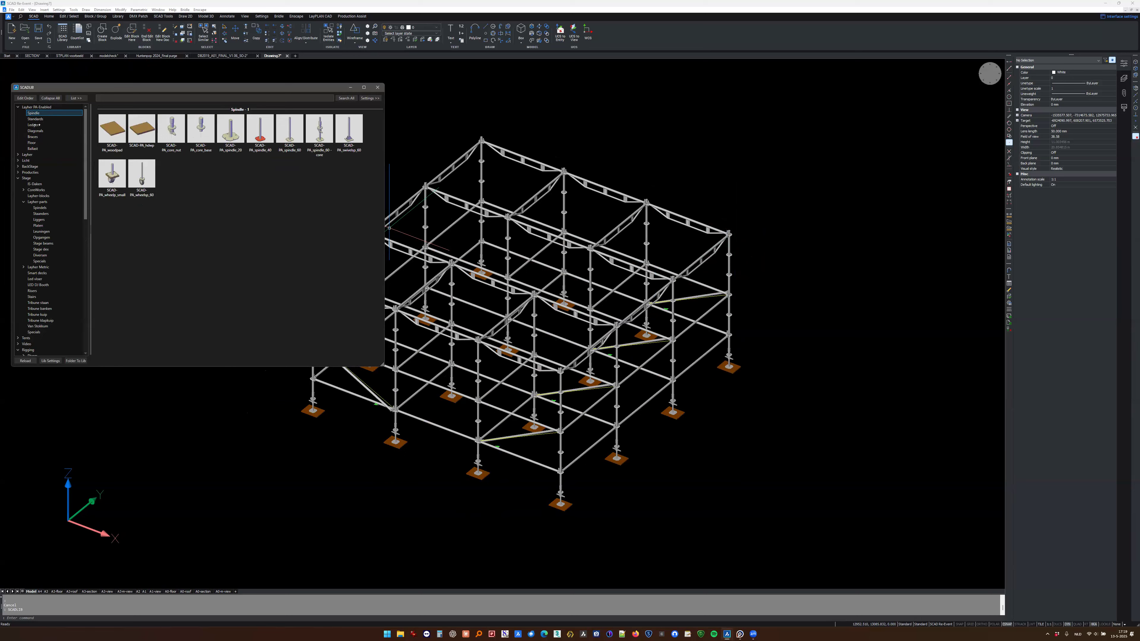
{"action": "left_click", "coordinate": [35, 125]}
{"action": "left_click", "coordinate": [200, 221]}
{"action": "scroll", "coordinate": [755, 237], "scroll_direction": "up", "scroll_amount": 5}
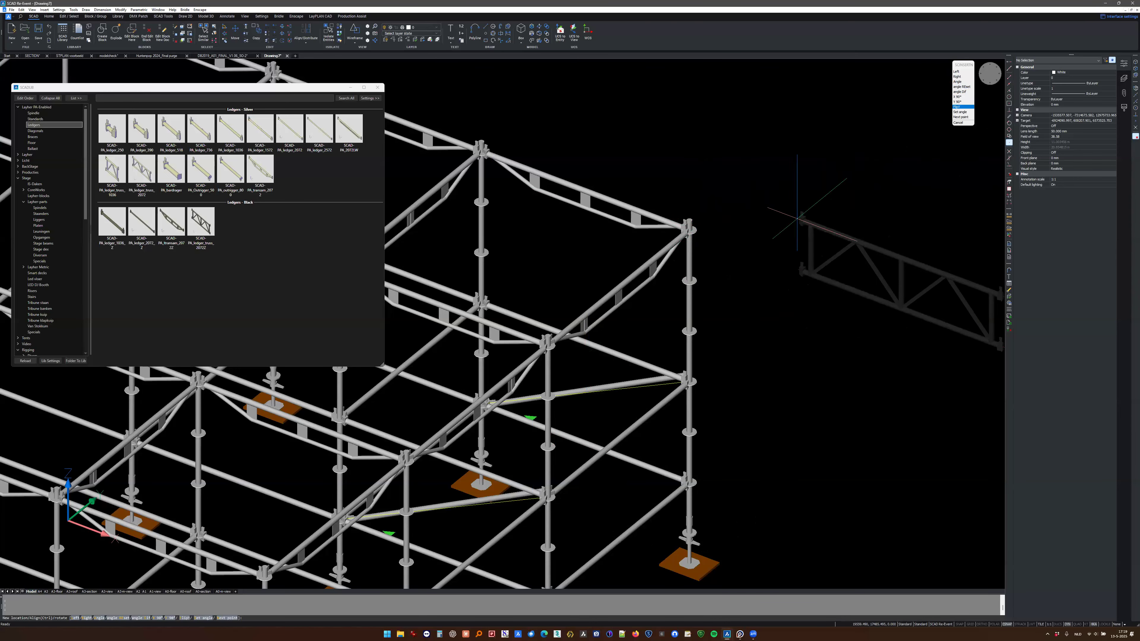
{"action": "type", "text": "r"}
{"action": "key", "text": "Return"}
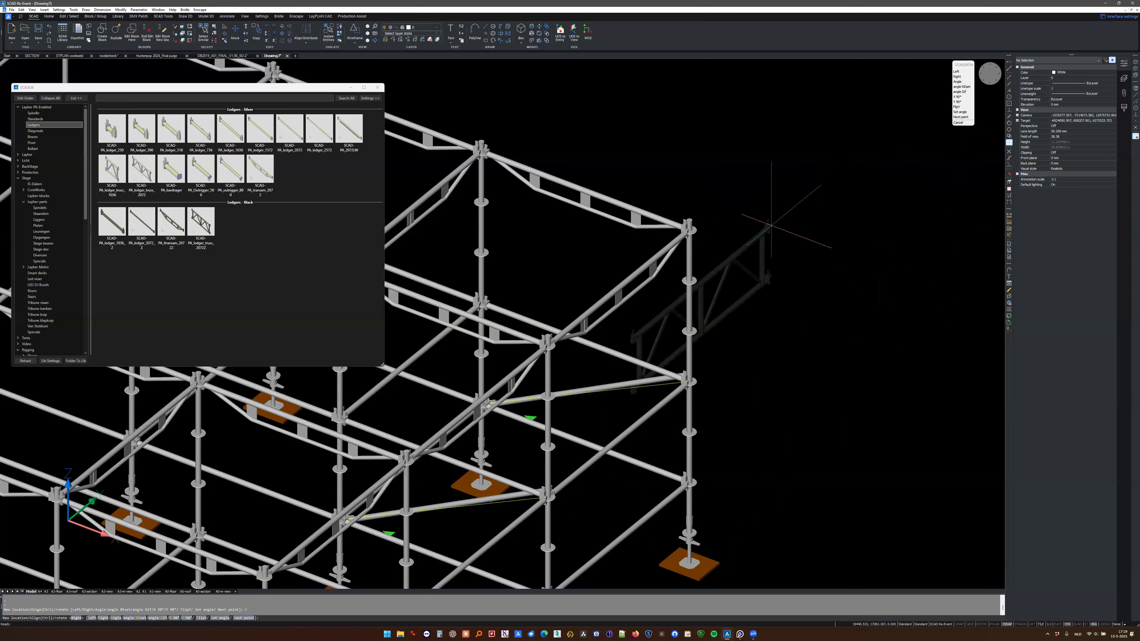
{"action": "type", "text": "l"}
{"action": "key", "text": "Return"}
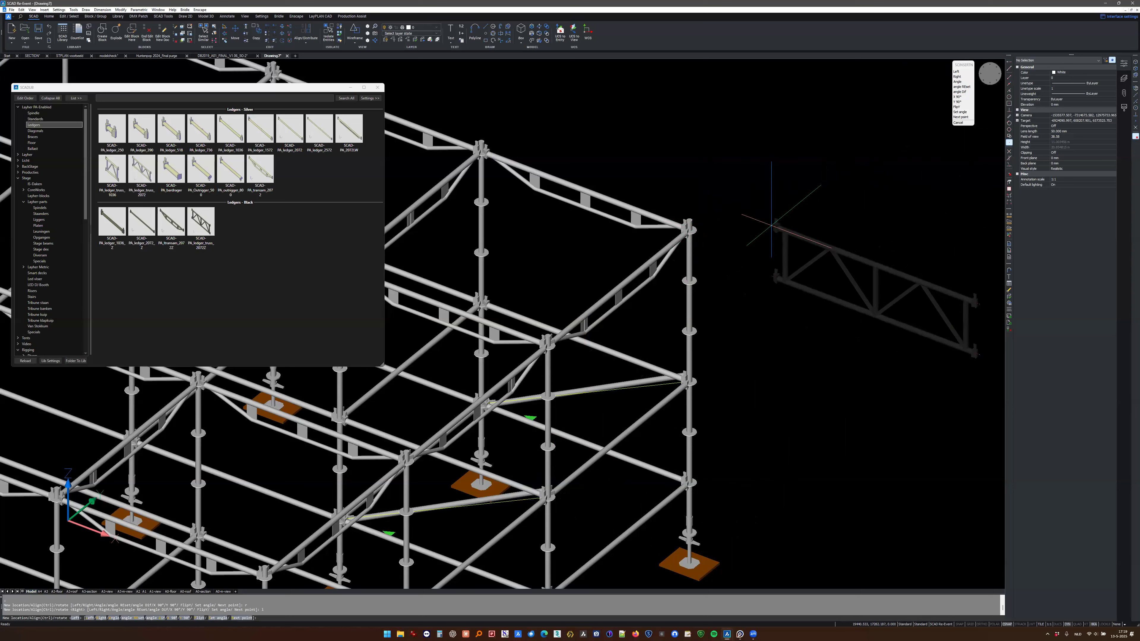
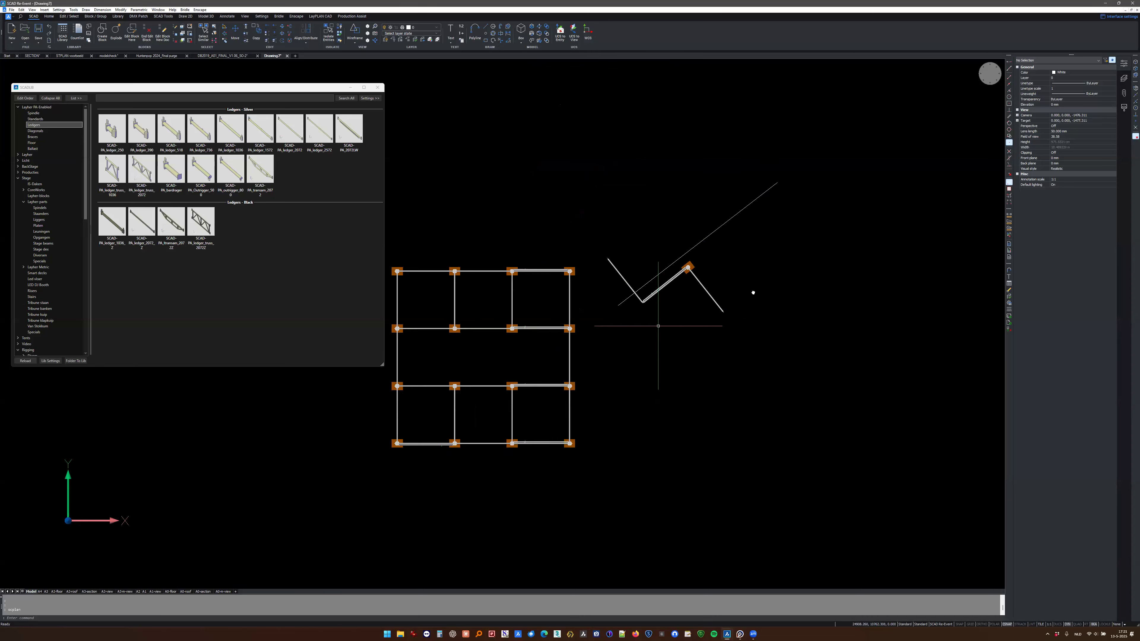
{"action": "scroll", "coordinate": [579, 318], "scroll_direction": "up", "scroll_amount": 3}
{"action": "middle_click_drag", "start_coordinate": [681, 313], "coordinate": [567, 265], "text": "shift"}
{"action": "middle_click_drag", "start_coordinate": [794, 270], "coordinate": [629, 229]}
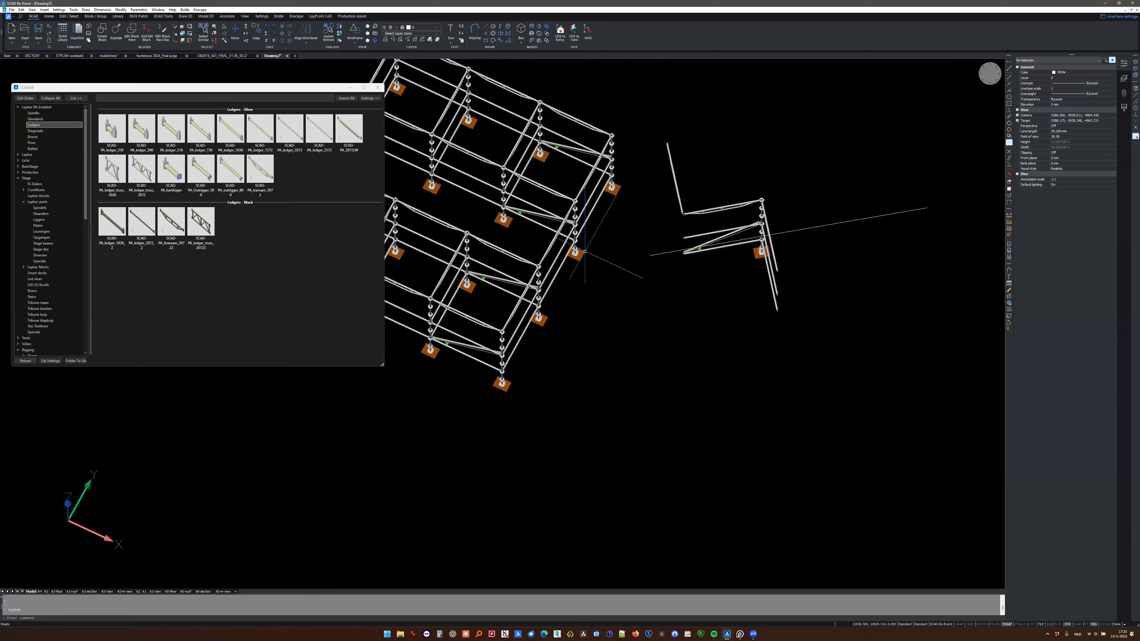
{"action": "middle_click_drag", "start_coordinate": [574, 245], "coordinate": [693, 238]}
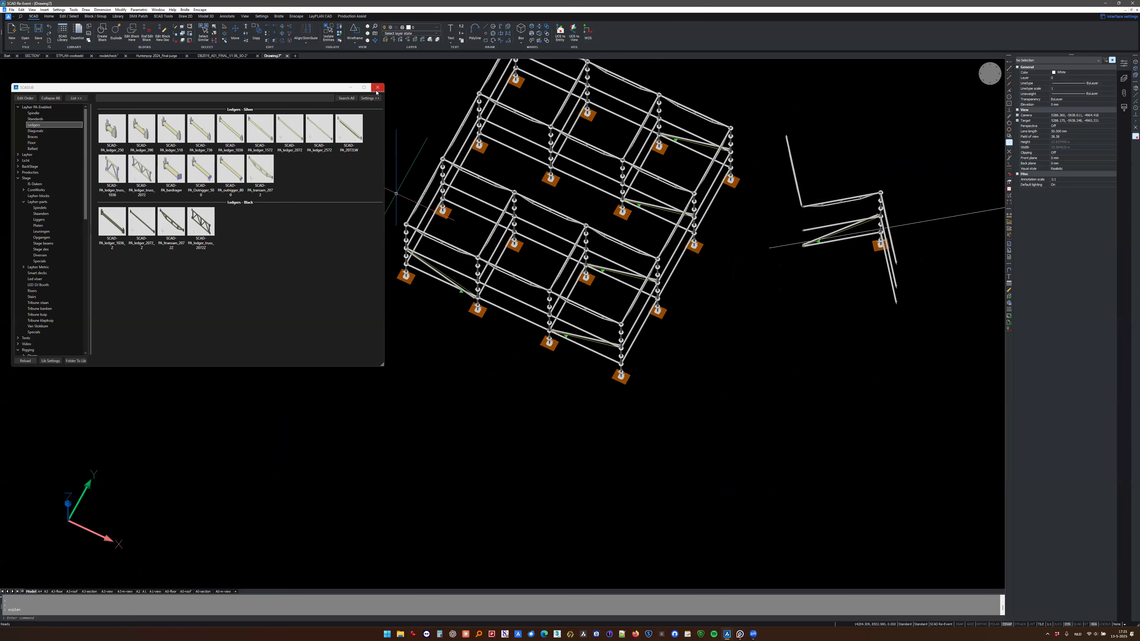
{"action": "middle_click_drag", "start_coordinate": [396, 171], "coordinate": [410, 227]}
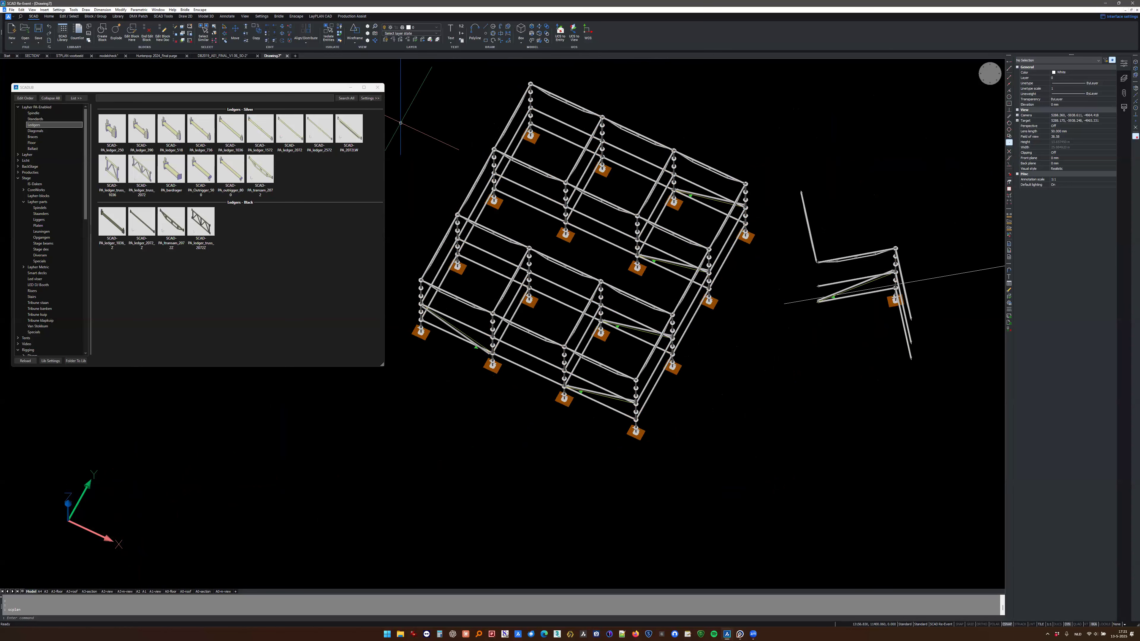
- Switch to the STPLAN example drawing and show its stage scaffolds side by side in top view
{"action": "left_click", "coordinate": [70, 56]}
{"action": "scroll", "coordinate": [682, 215], "scroll_direction": "up", "scroll_amount": 5}
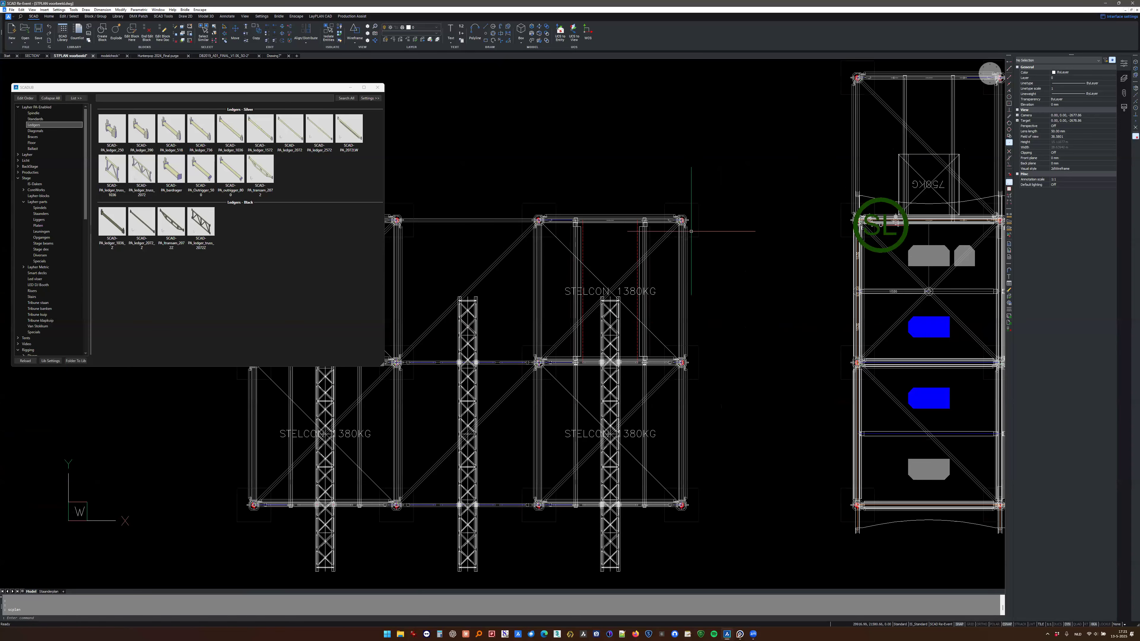
{"action": "scroll", "coordinate": [682, 214], "scroll_direction": "up", "scroll_amount": 1}
{"action": "scroll", "coordinate": [687, 214], "scroll_direction": "down", "scroll_amount": 3}
{"action": "middle_click_drag", "start_coordinate": [707, 276], "coordinate": [614, 211], "text": "shift"}
{"action": "left_click", "coordinate": [990, 74]}
{"action": "scroll", "coordinate": [673, 270], "scroll_direction": "down", "scroll_amount": 3}
- Run STPLAN on the scaffold with the three truss towers, accept the default start number, and place the Staanderplan table below it
{"action": "type", "text": "STPLAN"}
{"action": "key", "text": "Return"}
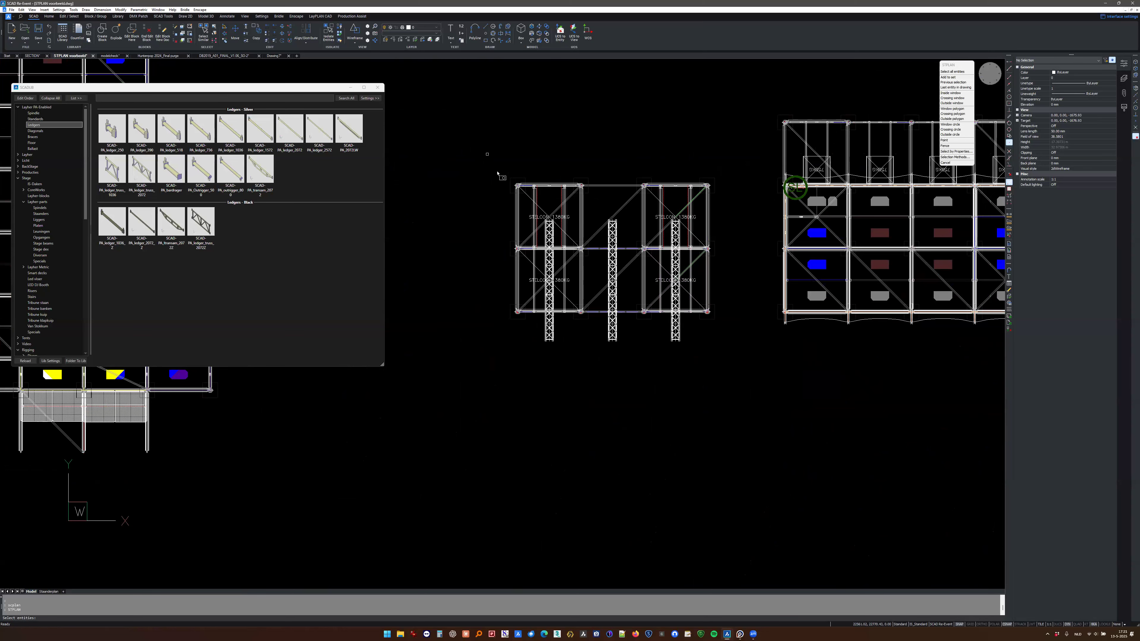
{"action": "left_click", "coordinate": [486, 156]}
{"action": "left_click", "coordinate": [733, 367]}
{"action": "key", "text": "Return"}
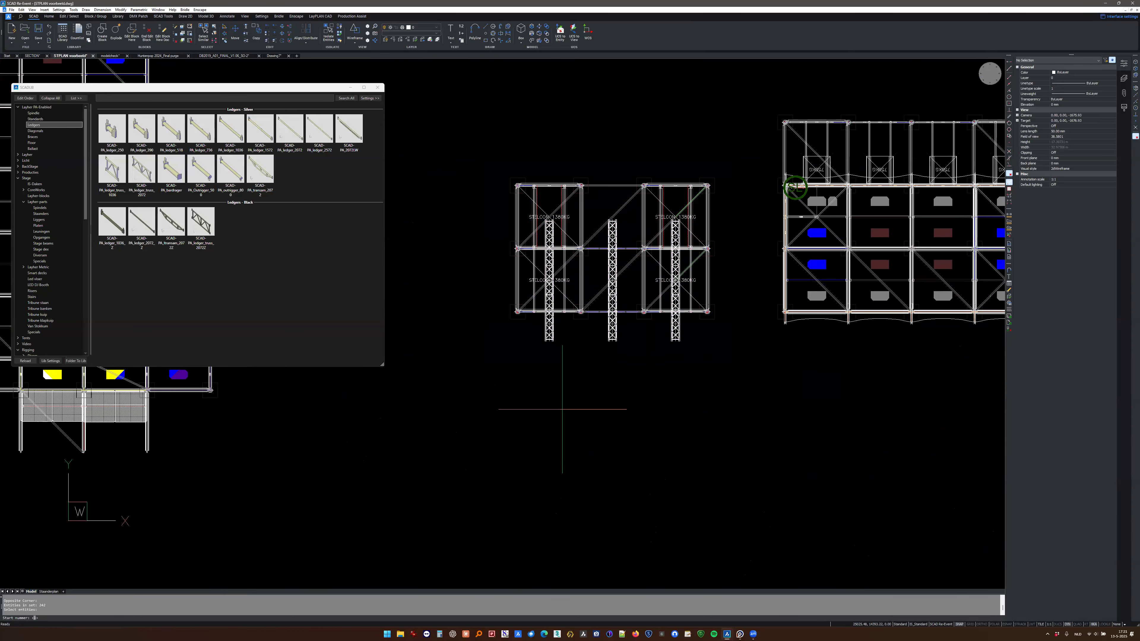
{"action": "key", "text": "Return"}
{"action": "left_click", "coordinate": [548, 379]}
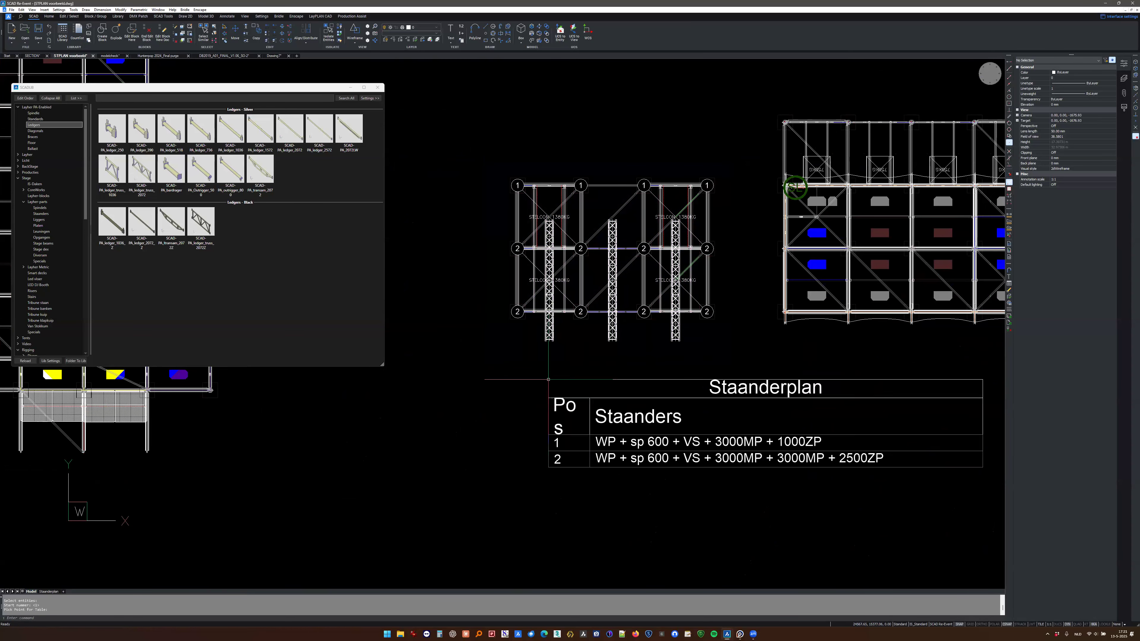
{"action": "middle_click_drag", "start_coordinate": [622, 383], "coordinate": [521, 360]}
{"action": "key", "text": "Escape"}
{"action": "middle_click_drag", "start_coordinate": [630, 364], "coordinate": [705, 373]}
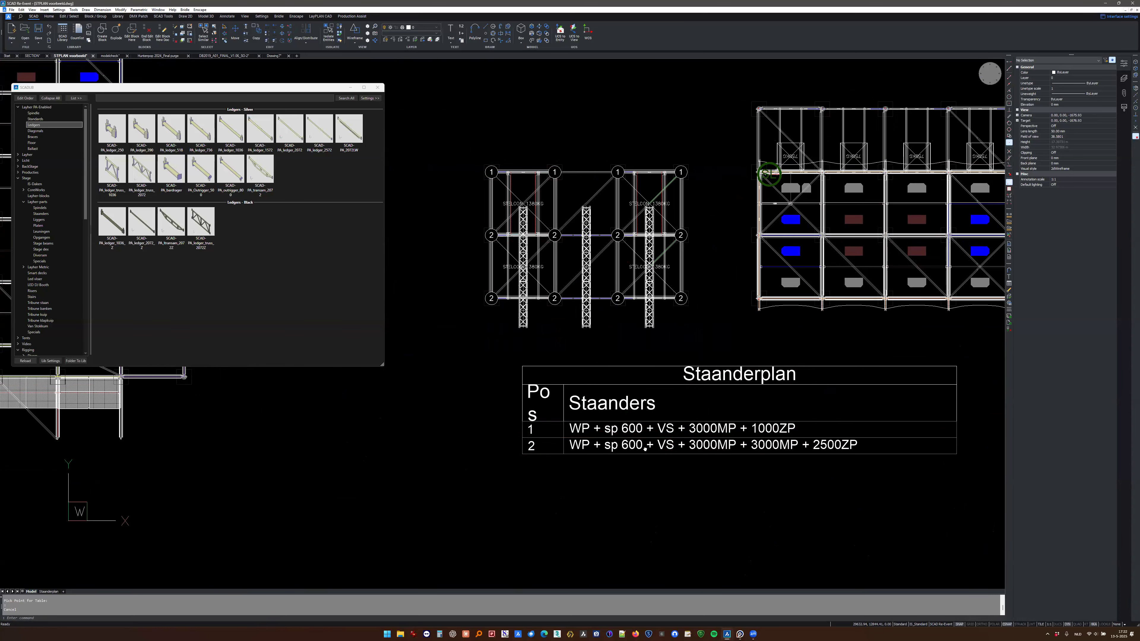
- Try STPLAN on the four-bay-wide middle scaffold with the default start number, and erase the table placed above it
{"action": "scroll", "coordinate": [645, 448], "scroll_direction": "down", "scroll_amount": 3}
{"action": "left_click", "coordinate": [590, 207]}
{"action": "left_click", "coordinate": [812, 388]}
{"action": "type", "text": "stplan"}
{"action": "key", "text": "Return"}
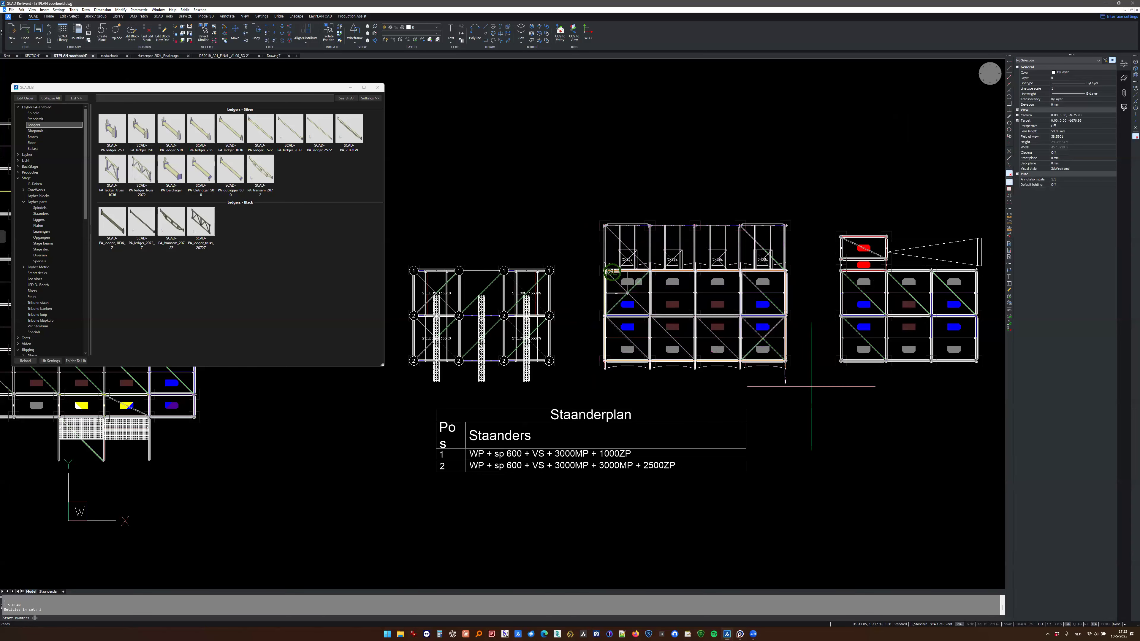
{"action": "key", "text": "Return"}
{"action": "left_click", "coordinate": [517, 97]}
{"action": "left_click", "coordinate": [533, 159]}
{"action": "key", "text": "Delete"}
- Run STPLAN again on the middle scaffold and place its Staanderplan table above the drawing
{"action": "left_click", "coordinate": [576, 196]}
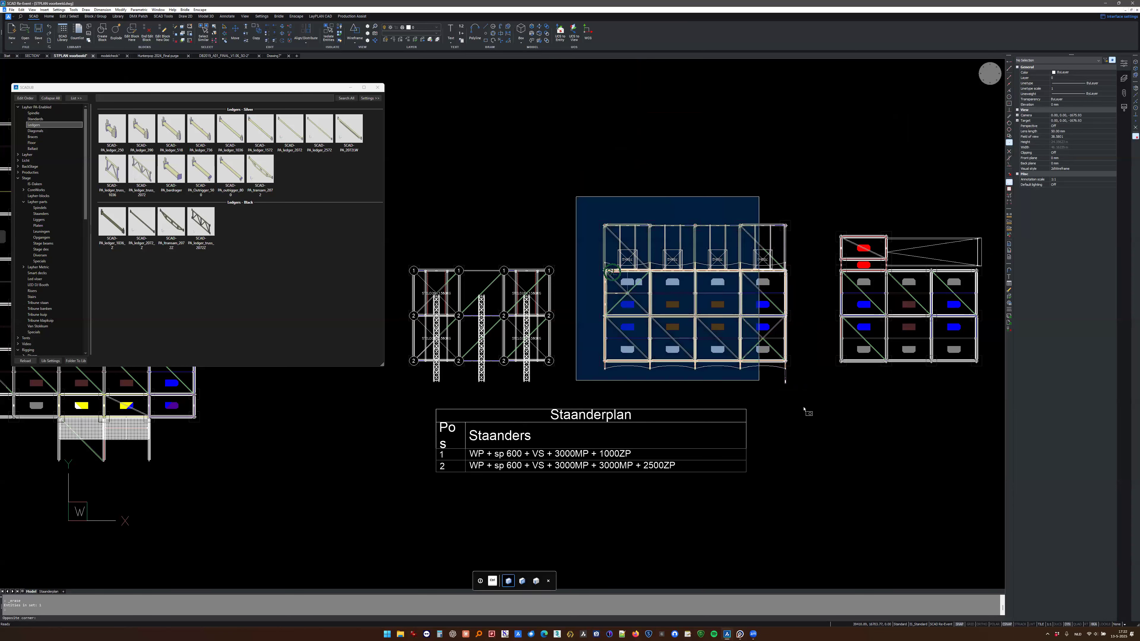
{"action": "left_click", "coordinate": [812, 397]}
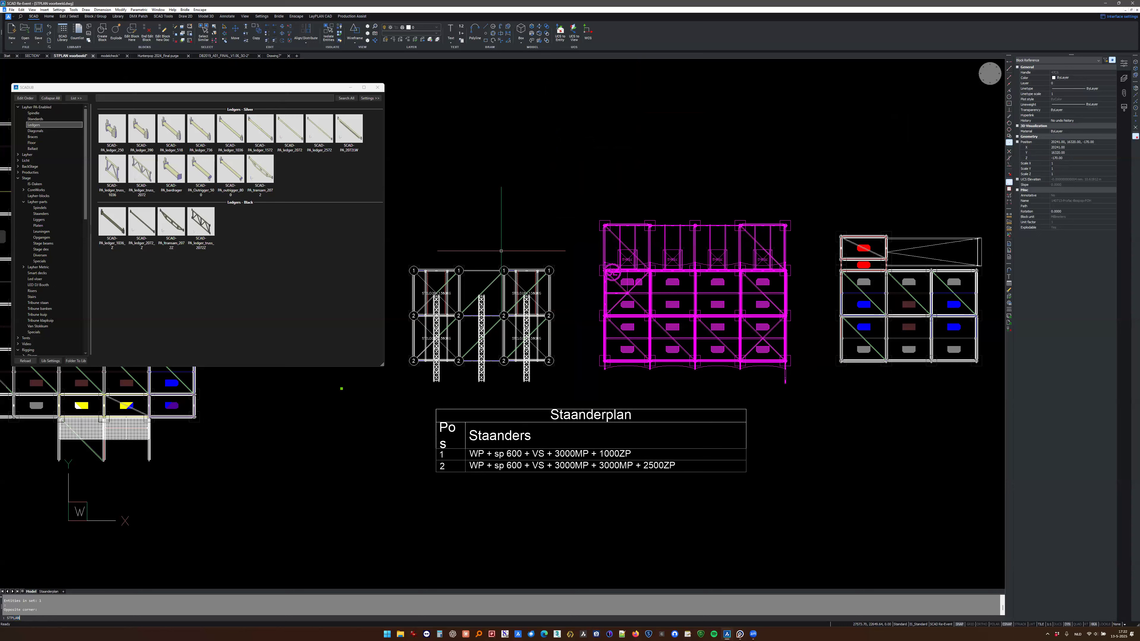
{"action": "key", "text": "Return"}
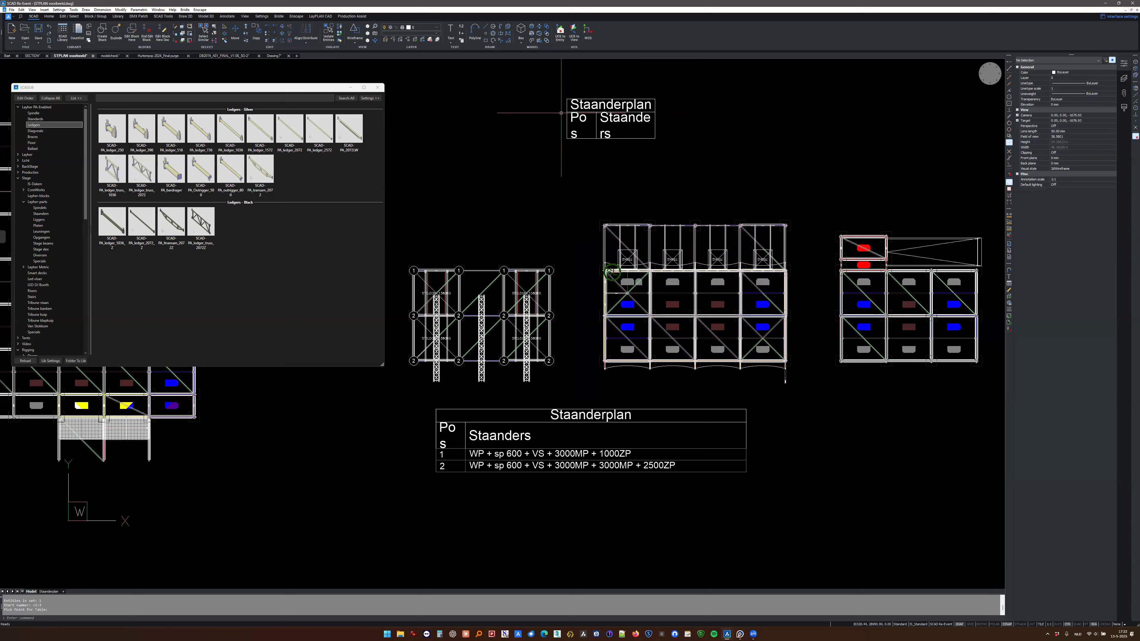
{"action": "key", "text": "Escape"}
{"action": "scroll", "coordinate": [644, 279], "scroll_direction": "down", "scroll_amount": 2}
- Check the middle scaffold's block reference in a 3D view and open the block for editing
{"action": "left_click", "coordinate": [675, 296]}
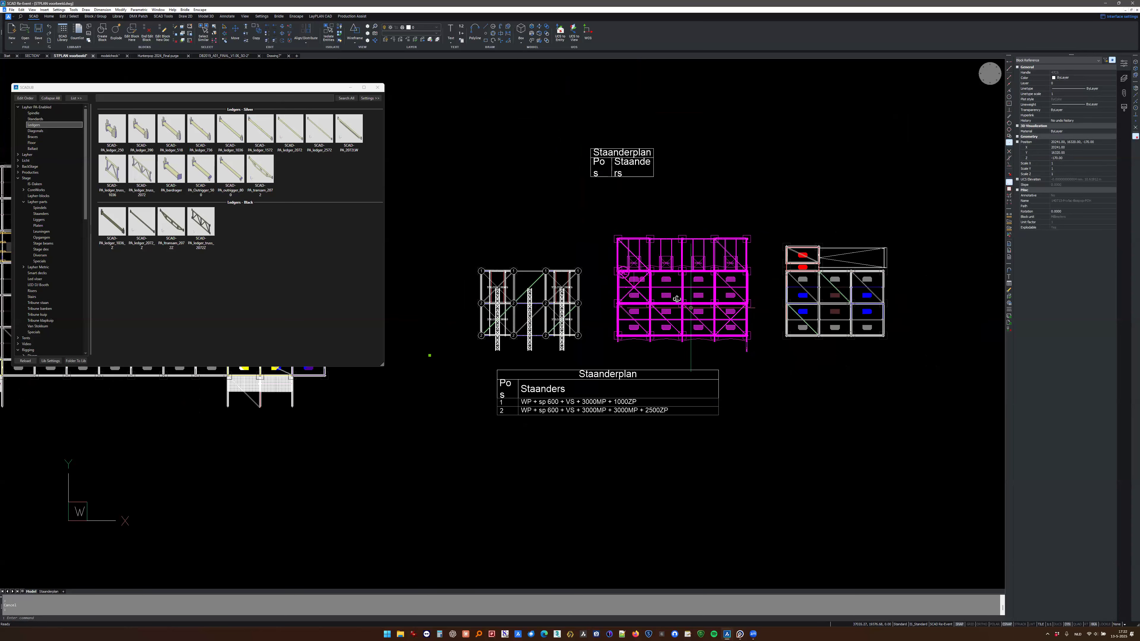
{"action": "middle_click_drag", "start_coordinate": [645, 271], "coordinate": [588, 224], "text": "shift"}
{"action": "key", "text": "Escape"}
{"action": "left_click", "coordinate": [570, 288]}
{"action": "key", "text": "Escape"}
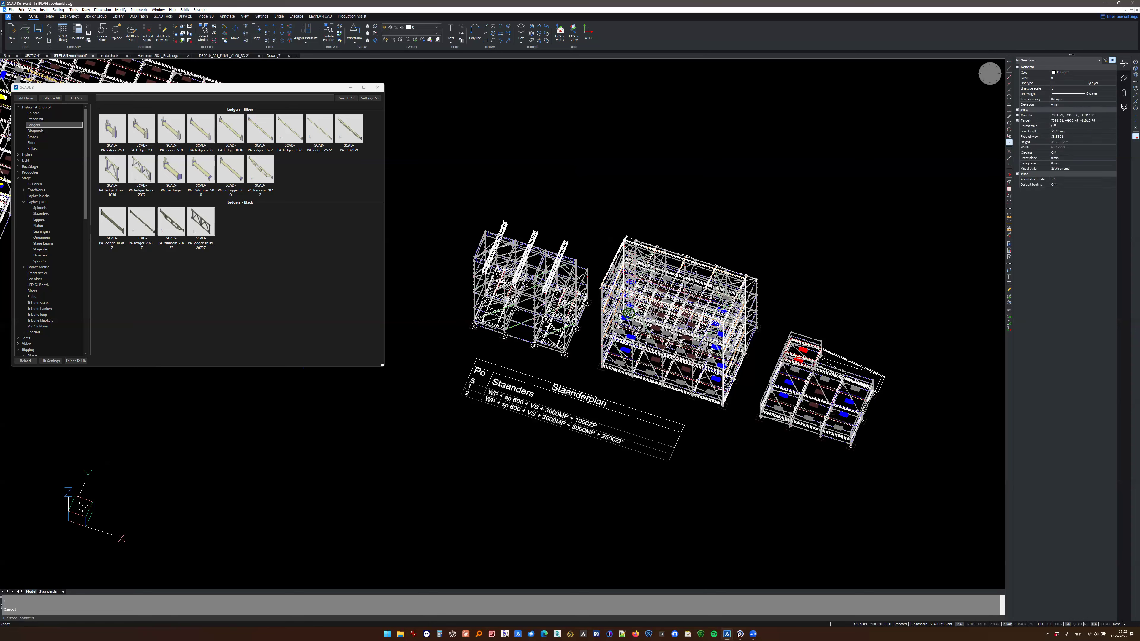
{"action": "left_click", "coordinate": [633, 285]}
{"action": "double_click", "coordinate": [633, 291]}
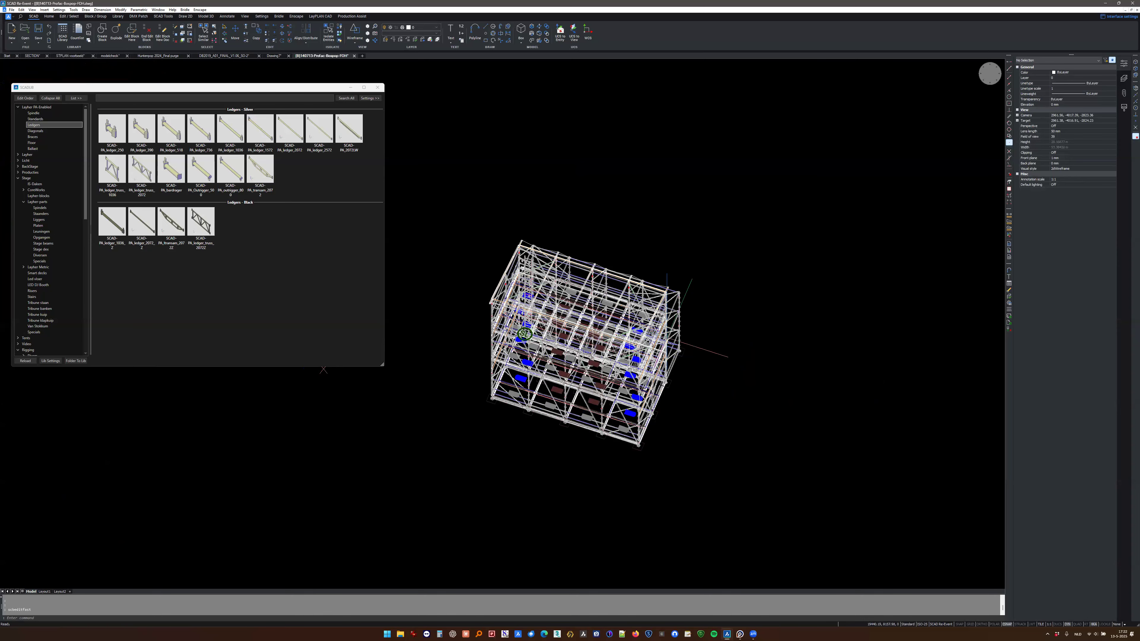
- Run STPLAN on all parts inside the scaffold block in top view, with start number 3, and place the table below it
{"action": "key", "text": "F5"}
{"action": "scroll", "coordinate": [668, 337], "scroll_direction": "down", "scroll_amount": 4}
{"action": "middle_click_drag", "start_coordinate": [669, 337], "coordinate": [728, 339]}
{"action": "left_click", "coordinate": [569, 241]}
{"action": "left_click", "coordinate": [825, 426]}
{"action": "type", "text": "st"}
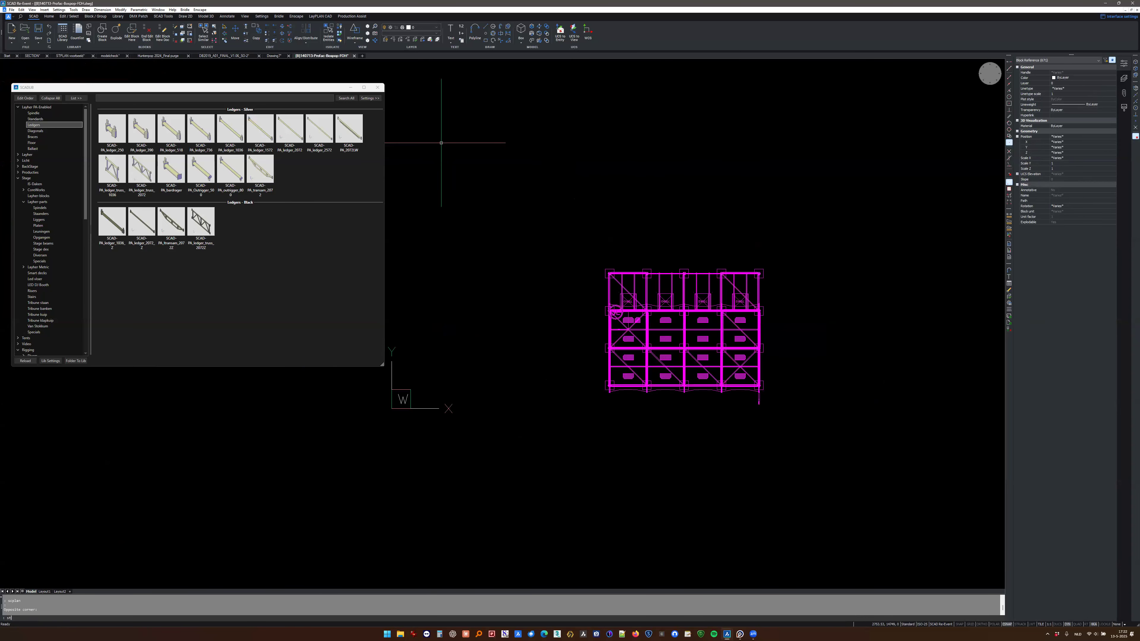
{"action": "type", "text": "PLAN"}
{"action": "key", "text": "Return"}
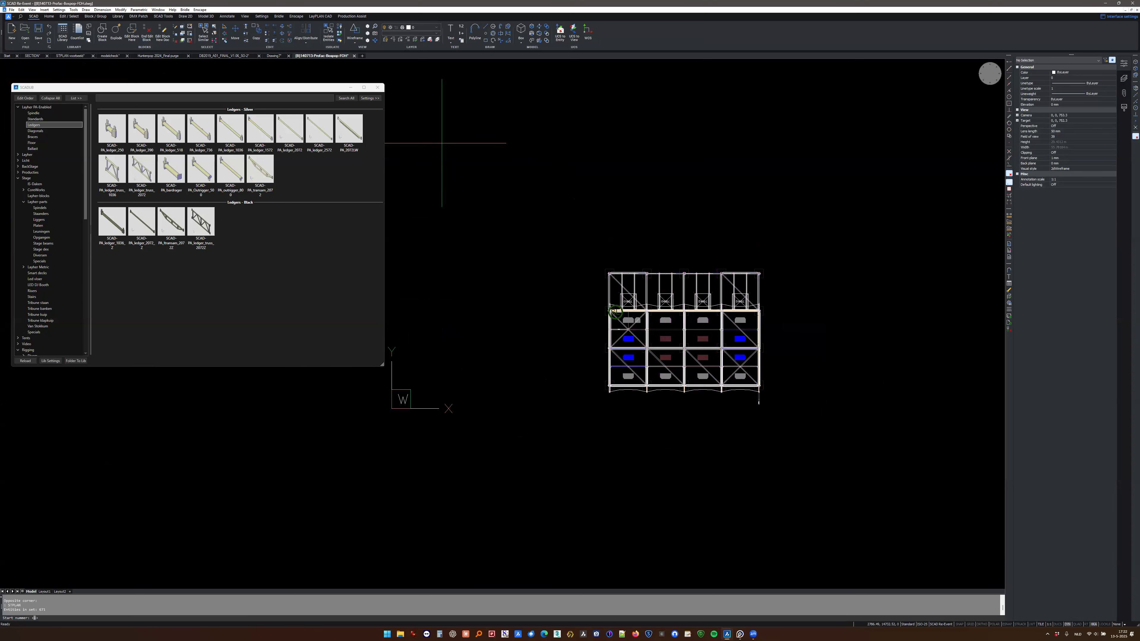
{"action": "type", "text": "3"}
{"action": "key", "text": "Return"}
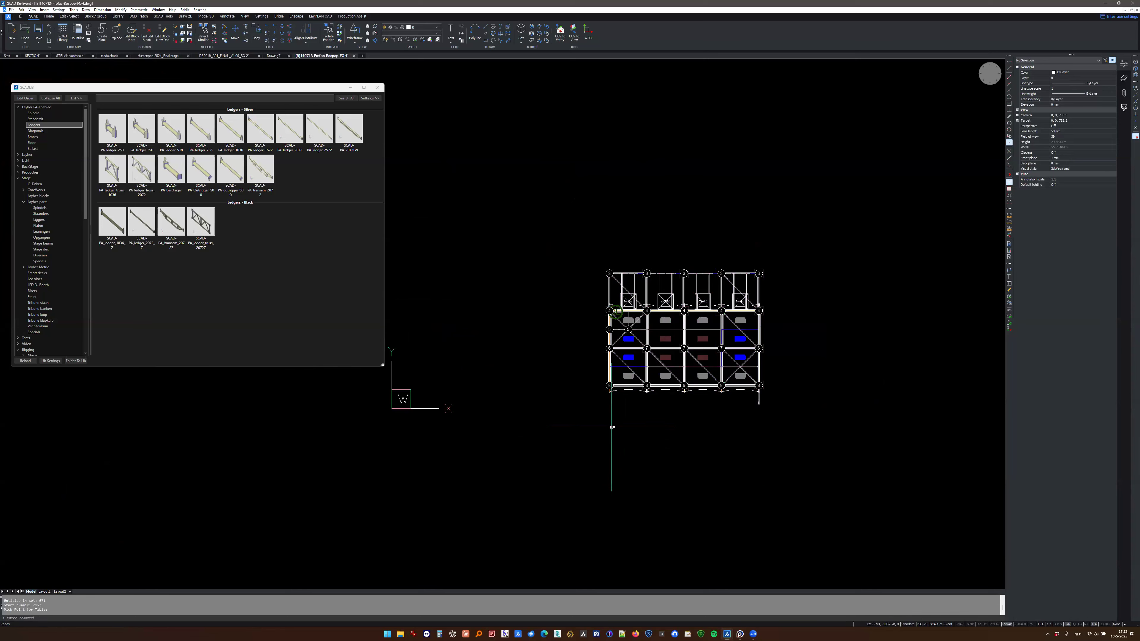
- Examine the rows of the Staanderplan table and the numbered standards in the scaffold block
{"action": "scroll", "coordinate": [611, 427], "scroll_direction": "up", "scroll_amount": 15}
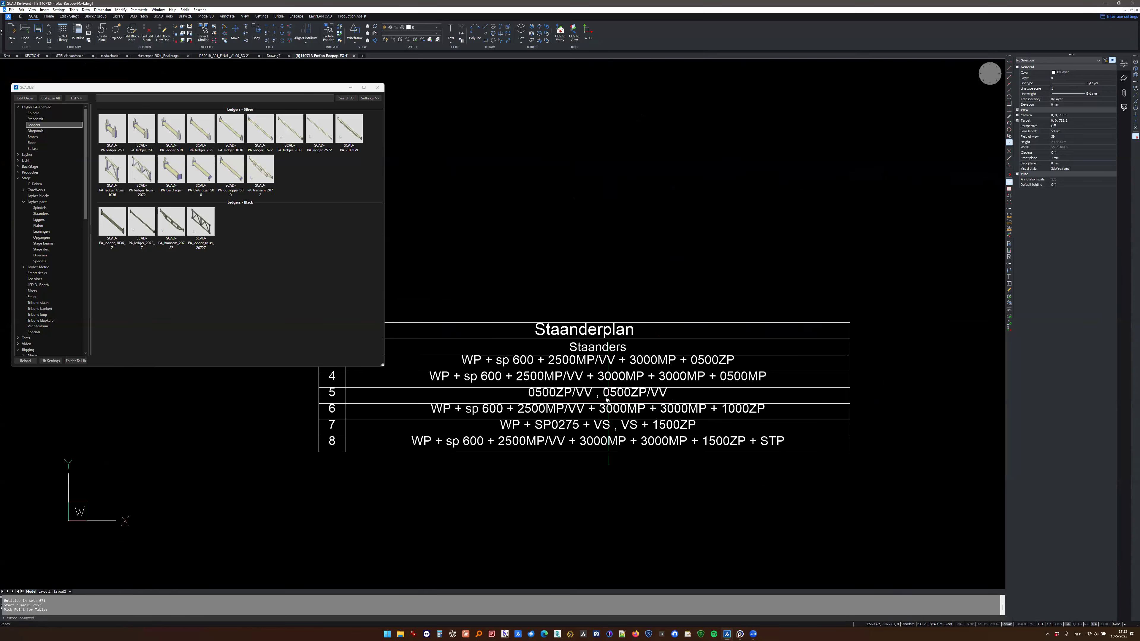
{"action": "middle_click_drag", "start_coordinate": [608, 400], "coordinate": [651, 374]}
{"action": "key", "text": "Escape"}
{"action": "scroll", "coordinate": [573, 384], "scroll_direction": "down", "scroll_amount": 3}
{"action": "middle_click_drag", "start_coordinate": [574, 386], "coordinate": [609, 353]}
{"action": "scroll", "coordinate": [655, 355], "scroll_direction": "down", "scroll_amount": 10}
{"action": "middle_click_drag", "start_coordinate": [686, 328], "coordinate": [627, 373]}
{"action": "scroll", "coordinate": [648, 379], "scroll_direction": "down", "scroll_amount": 4}
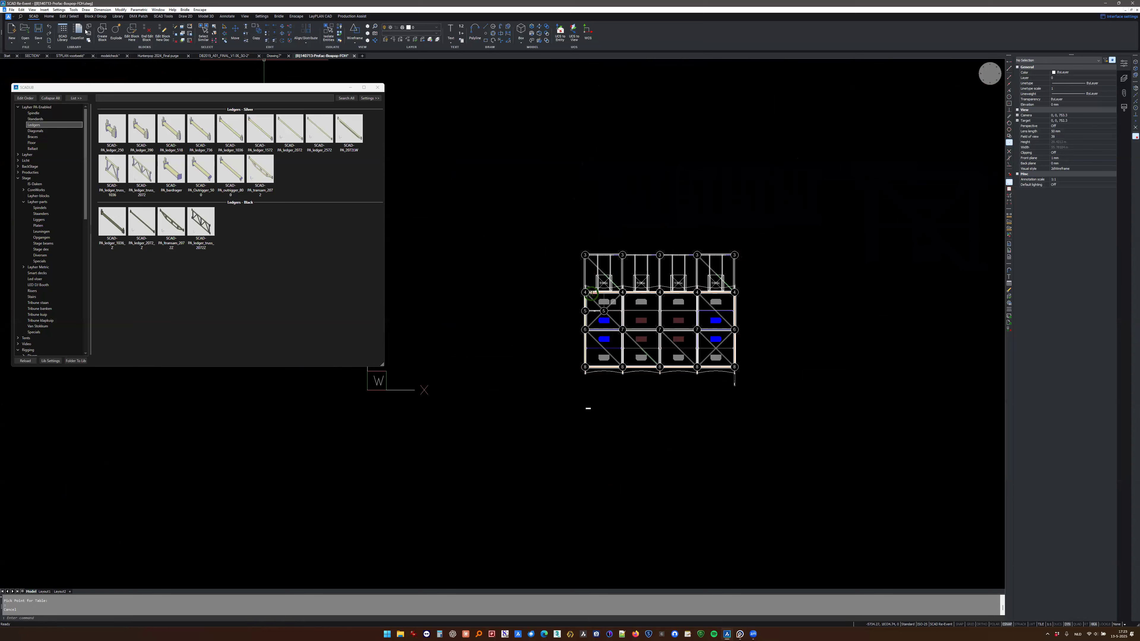
- Close the block editor, saving the changes to the scaffold block, and clear the selection
{"action": "left_click", "coordinate": [146, 35]}
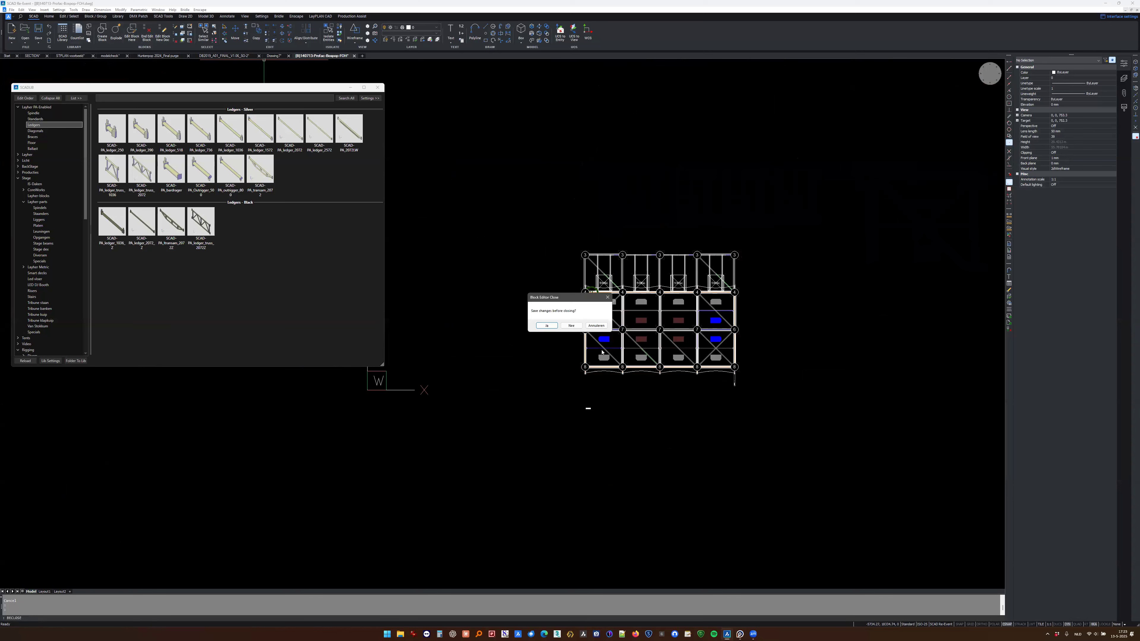
{"action": "left_click", "coordinate": [545, 326]}
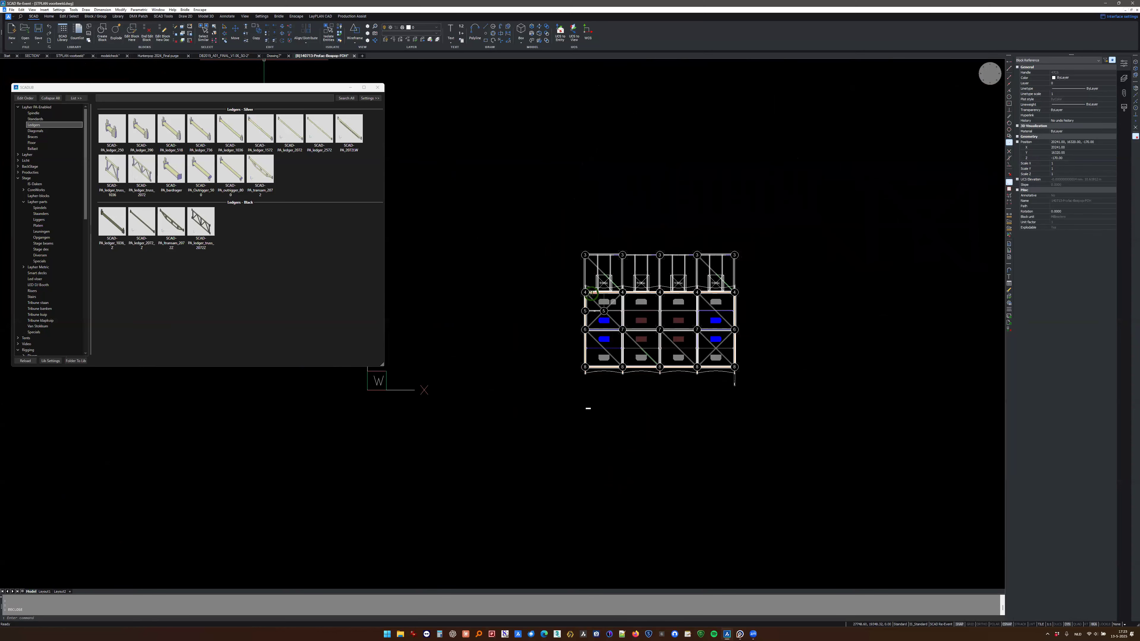
{"action": "key", "text": "Escape"}
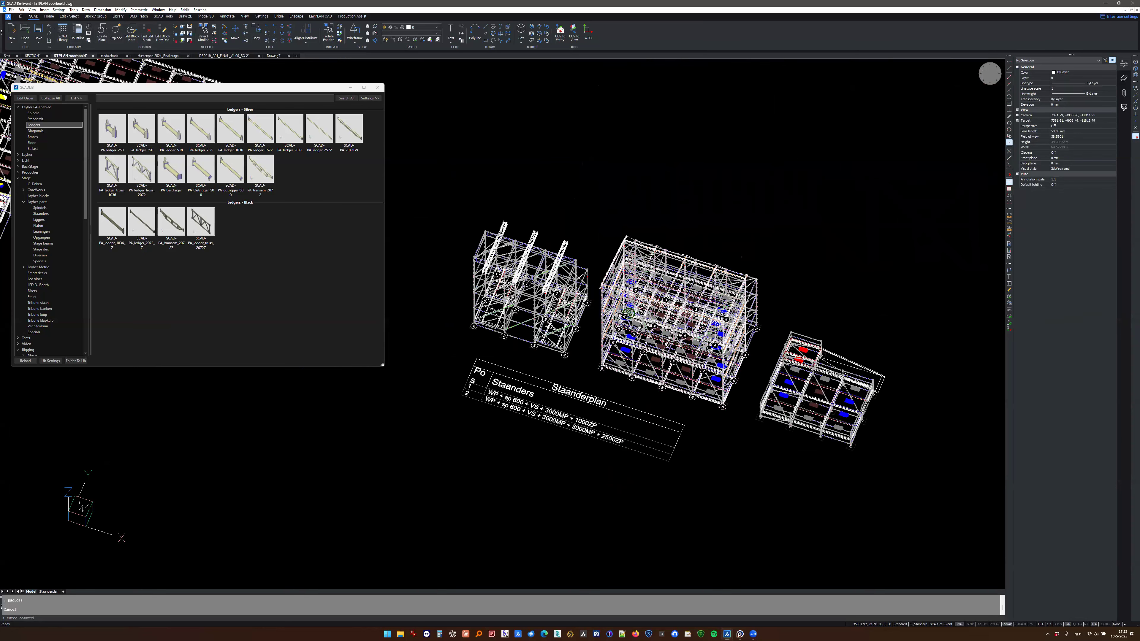
{"action": "key", "text": "Escape"}
- Examine the Staanderplan tables and numbered standards up close, and review the row of scaffolds in 3D
{"action": "scroll", "coordinate": [597, 399], "scroll_direction": "up", "scroll_amount": 10}
{"action": "left_click", "coordinate": [610, 402]}
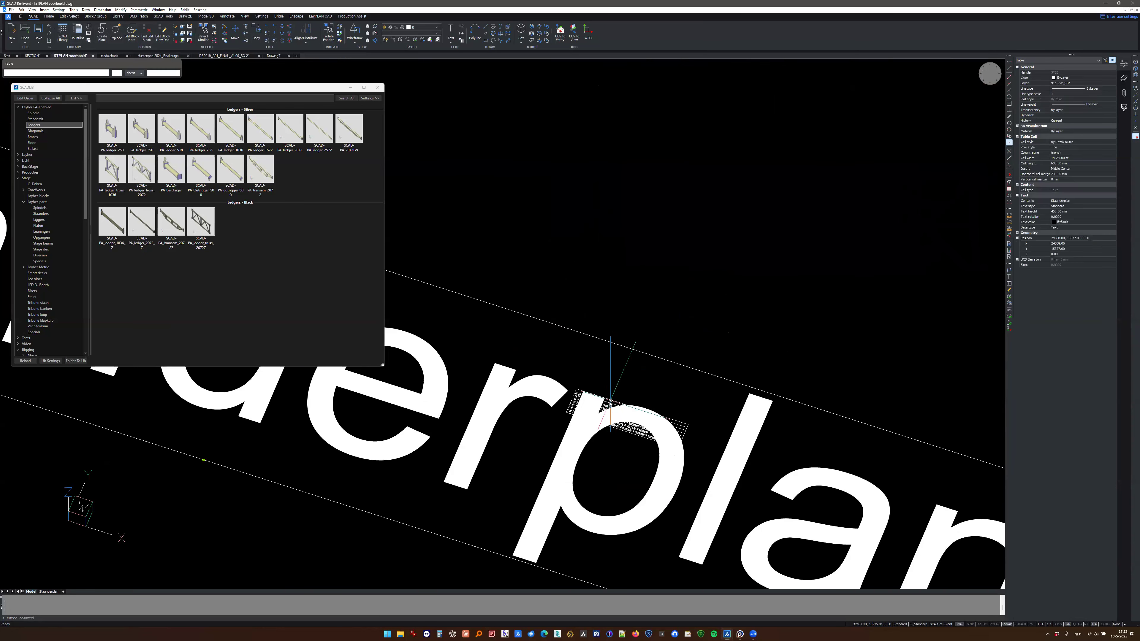
{"action": "scroll", "coordinate": [601, 401], "scroll_direction": "down", "scroll_amount": 5}
{"action": "key", "text": "Escape"}
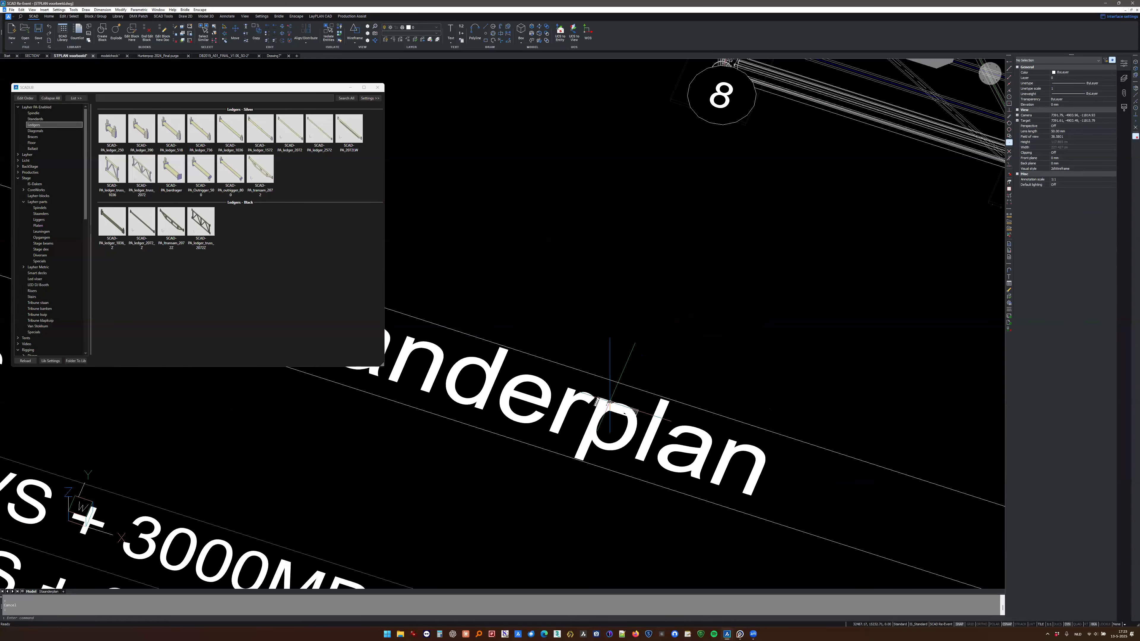
{"action": "scroll", "coordinate": [610, 402], "scroll_direction": "down", "scroll_amount": 3}
{"action": "left_click_drag", "start_coordinate": [610, 402], "coordinate": [556, 409]}
{"action": "scroll", "coordinate": [557, 408], "scroll_direction": "down", "scroll_amount": 3}
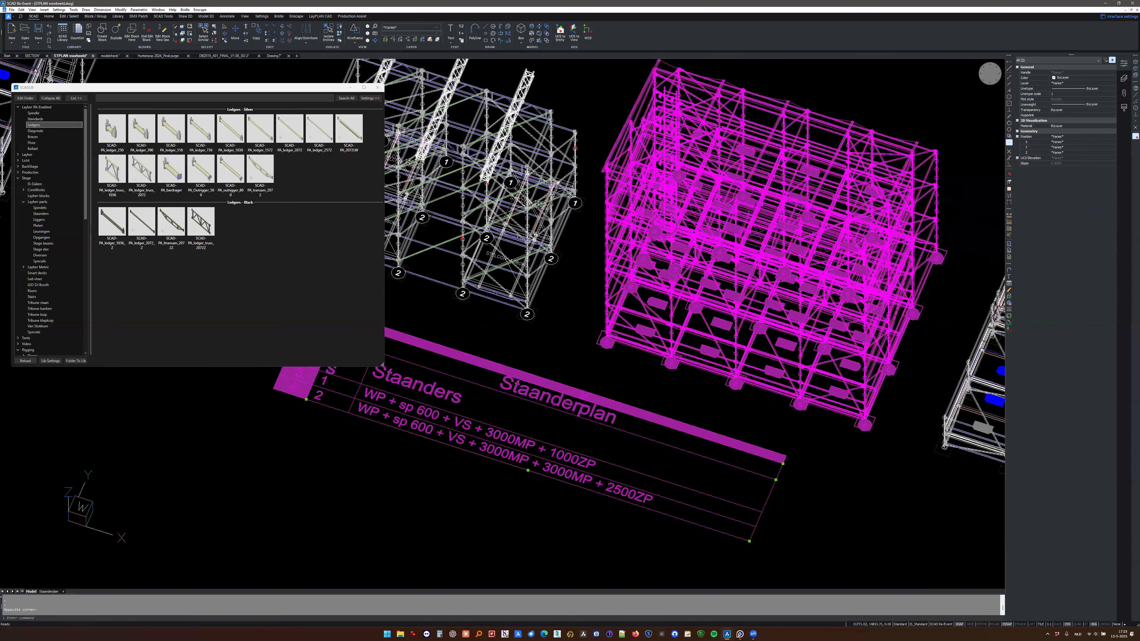
{"action": "key", "text": "Escape"}
{"action": "scroll", "coordinate": [611, 409], "scroll_direction": "down", "scroll_amount": 4}
{"action": "middle_click_drag", "start_coordinate": [635, 403], "coordinate": [813, 447]}
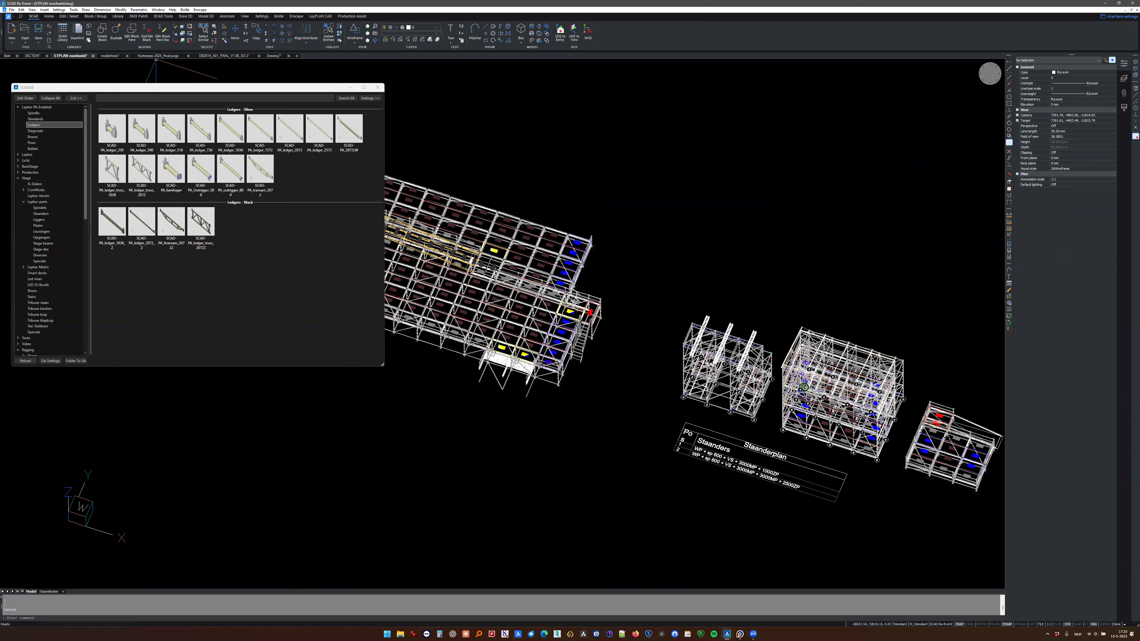
- Switch to the SECTION drawing, close the block library, and inspect the large stage scaffold in 3D
{"action": "left_click", "coordinate": [32, 55]}
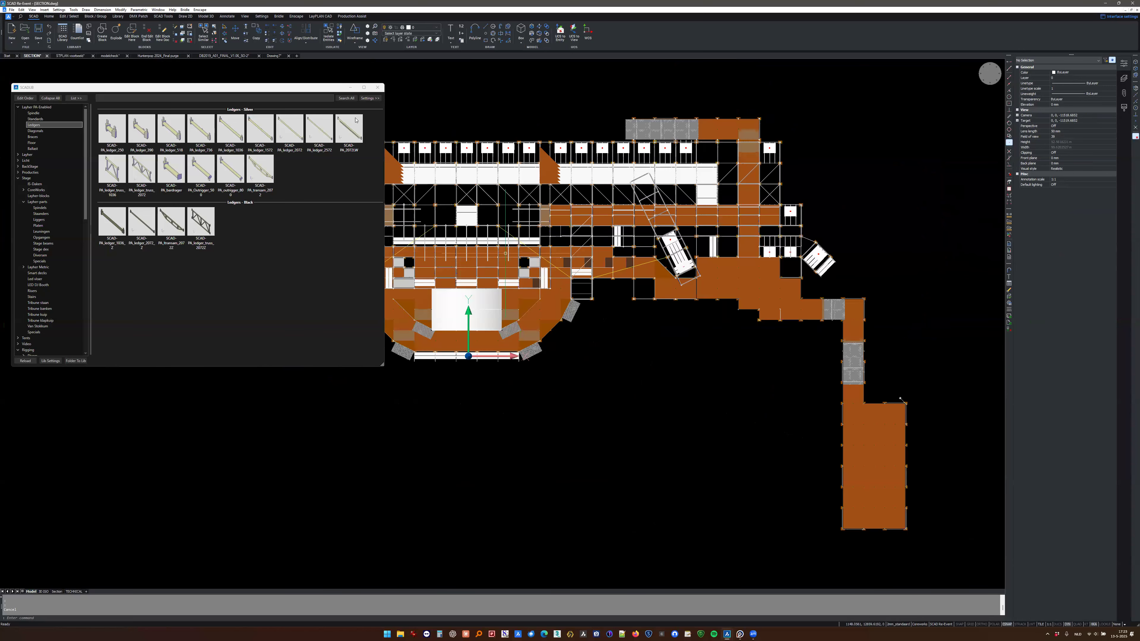
{"action": "left_click", "coordinate": [378, 88]}
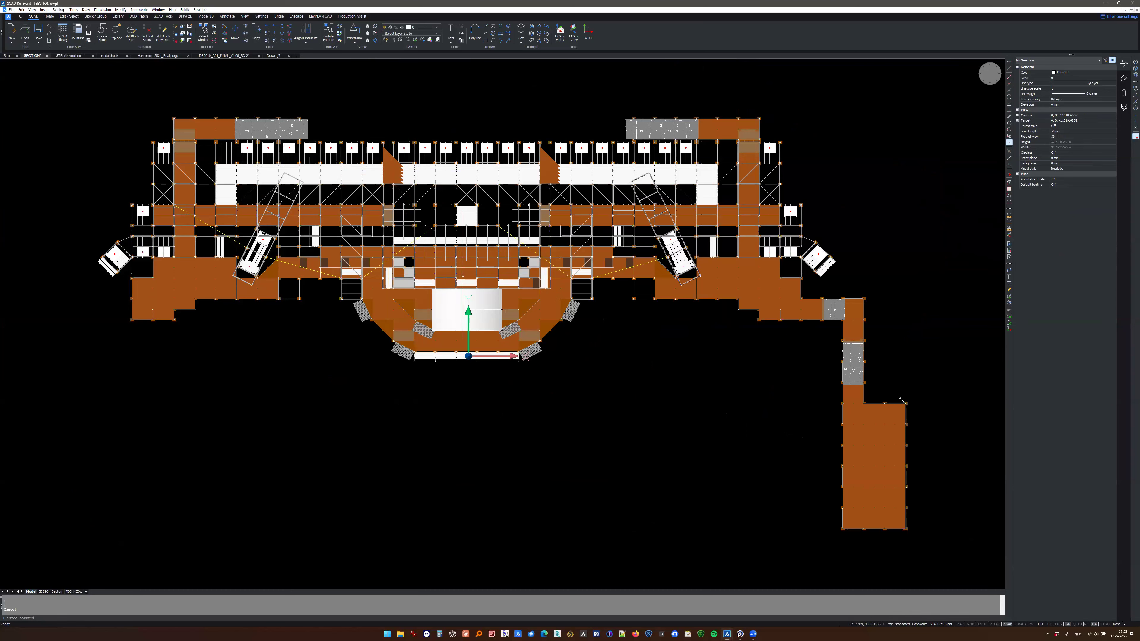
{"action": "left_click_drag", "start_coordinate": [510, 292], "coordinate": [418, 233]}
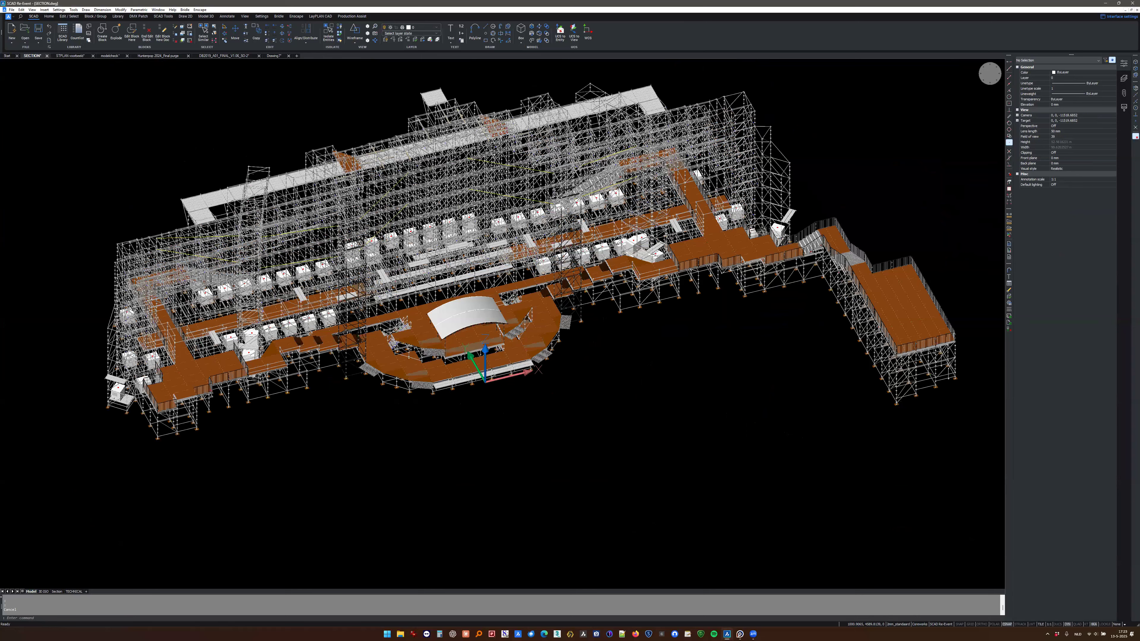
{"action": "scroll", "coordinate": [418, 231], "scroll_direction": "up", "scroll_amount": 5}
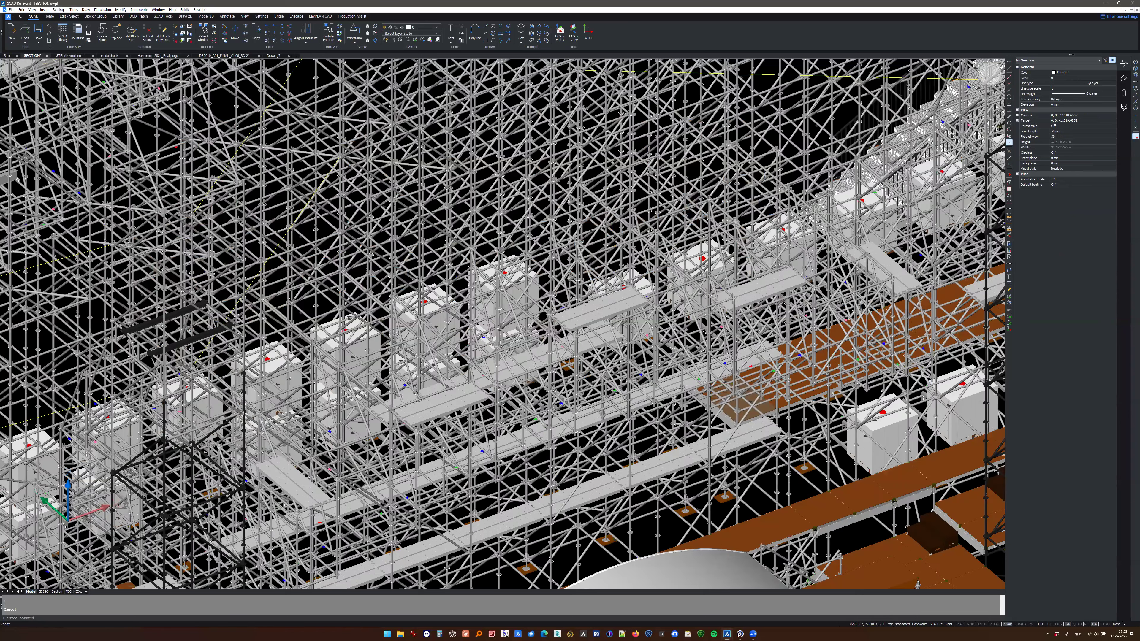
{"action": "scroll", "coordinate": [629, 401], "scroll_direction": "up", "scroll_amount": 5}
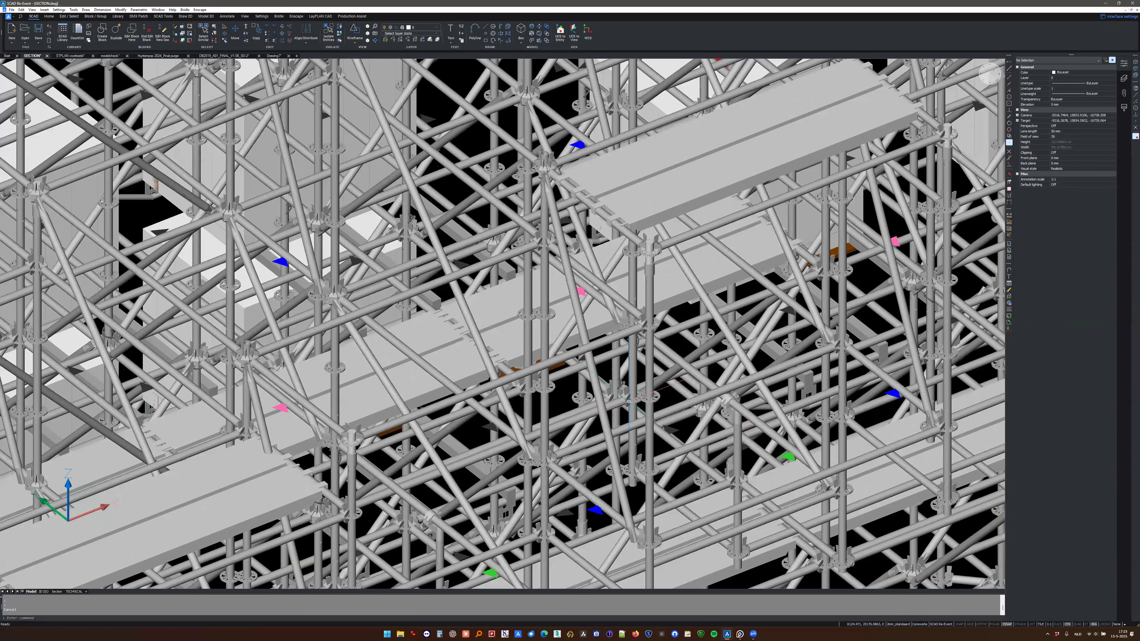
{"action": "scroll", "coordinate": [628, 401], "scroll_direction": "down", "scroll_amount": 5}
{"action": "type", "text": "INSERT"}
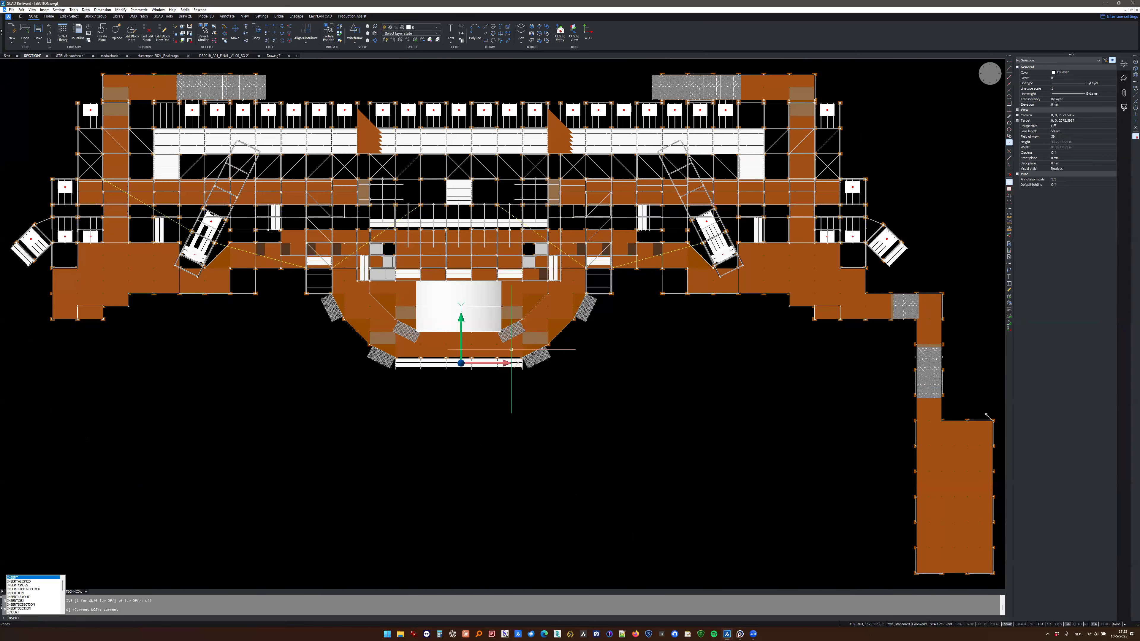
{"action": "type", "text": "SCSECTION"}
{"action": "key", "text": "Return"}
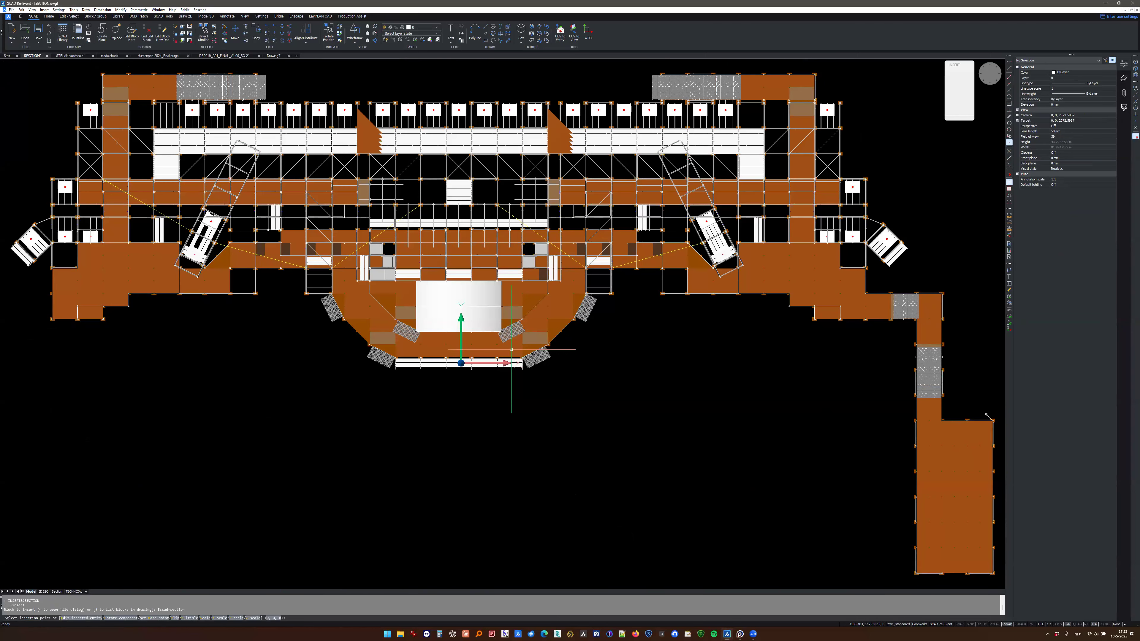
{"action": "key", "text": "Escape"}
- Run INSERTSECTION in the Y direction and place three section markers along the stage's front edge, left of the rounded centre part
{"action": "type", "text": "in"}
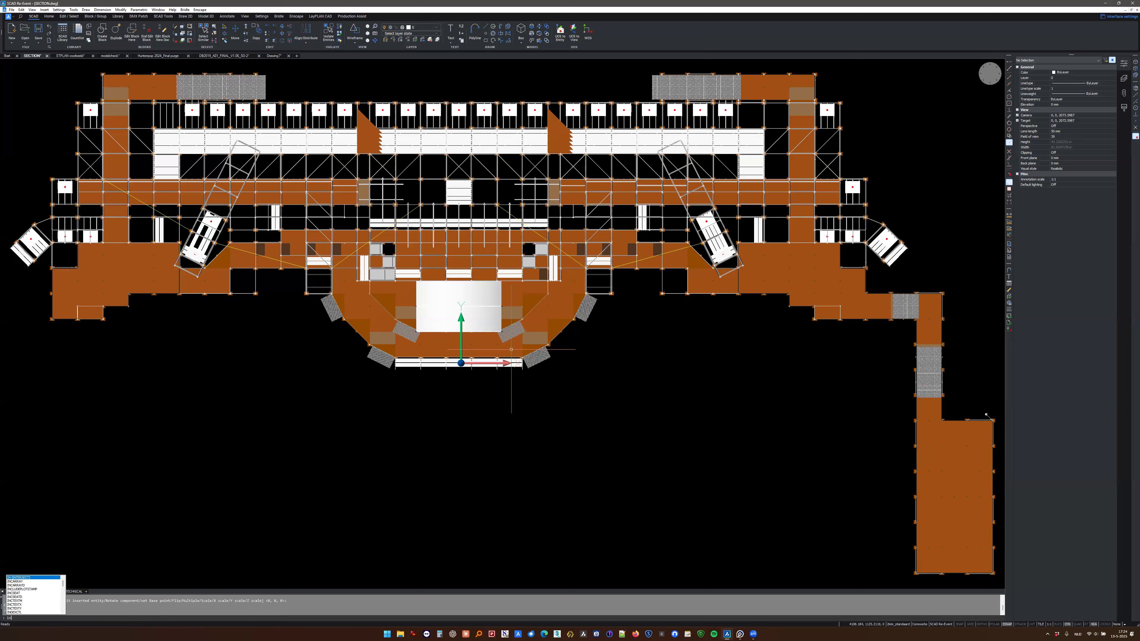
{"action": "type", "text": "sert"}
{"action": "key", "text": "Down"}
{"action": "key", "text": "Down"}
{"action": "key", "text": "Down"}
{"action": "key", "text": "Down"}
{"action": "key", "text": "Down"}
{"action": "key", "text": "Down"}
{"action": "key", "text": "Down"}
{"action": "key", "text": "Down"}
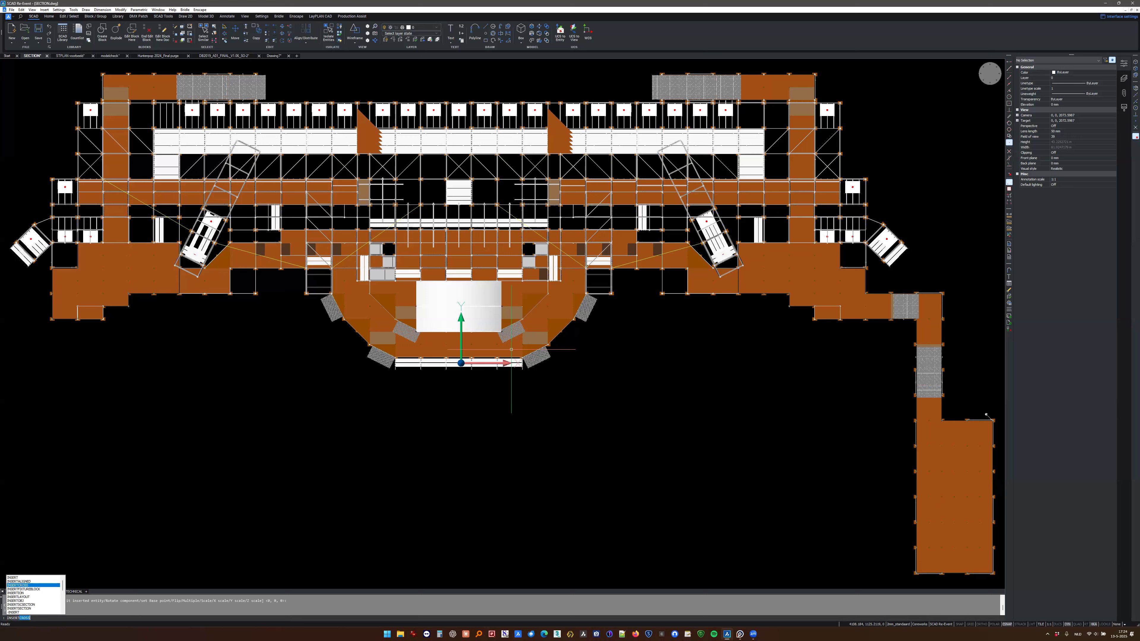
{"action": "key", "text": "Return"}
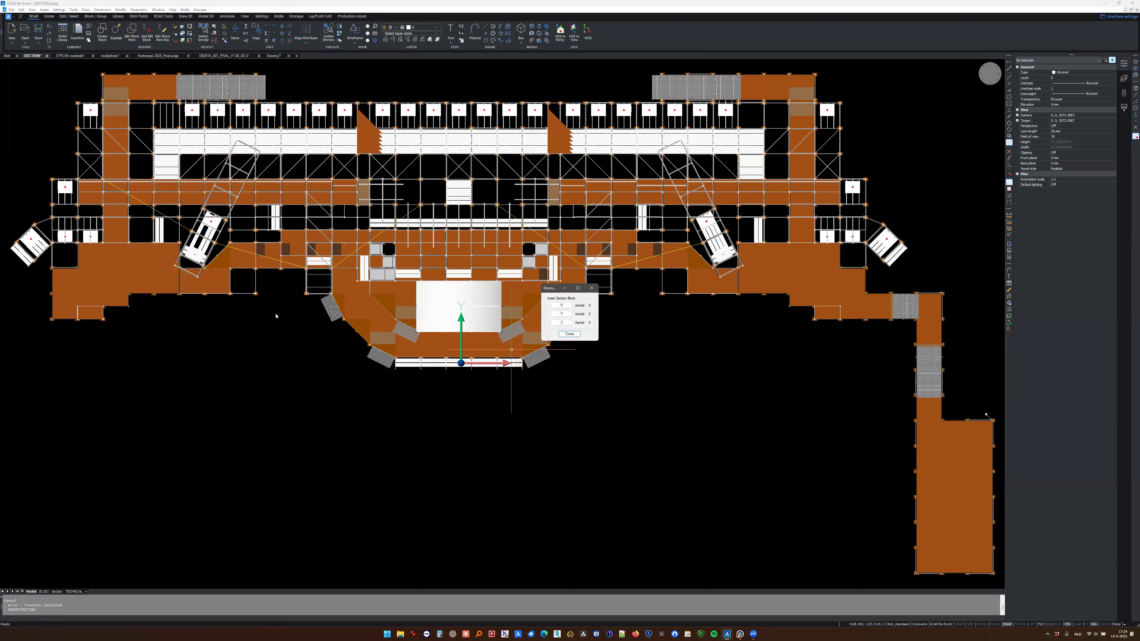
{"action": "left_click", "coordinate": [560, 315]}
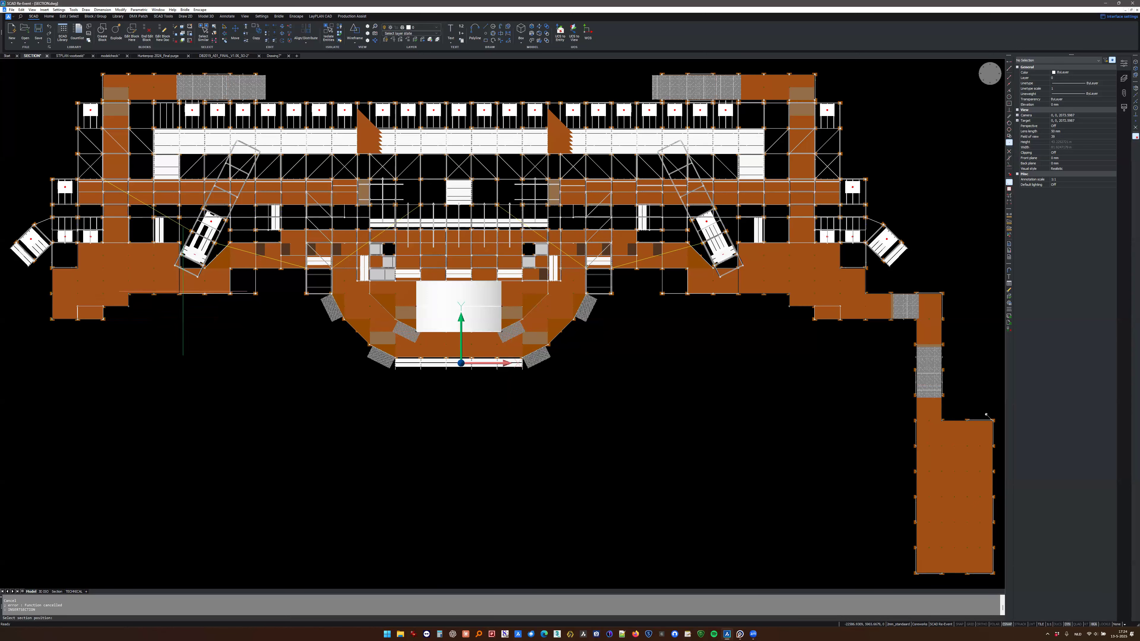
{"action": "middle_click_drag", "start_coordinate": [222, 387], "coordinate": [303, 379]}
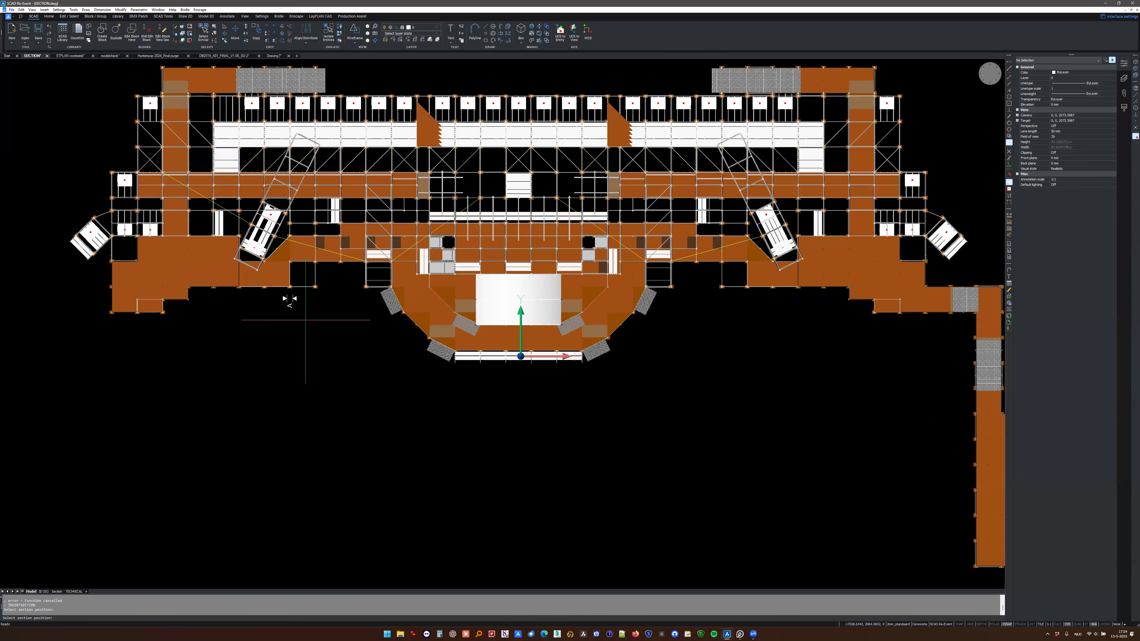
{"action": "left_click", "coordinate": [314, 286]}
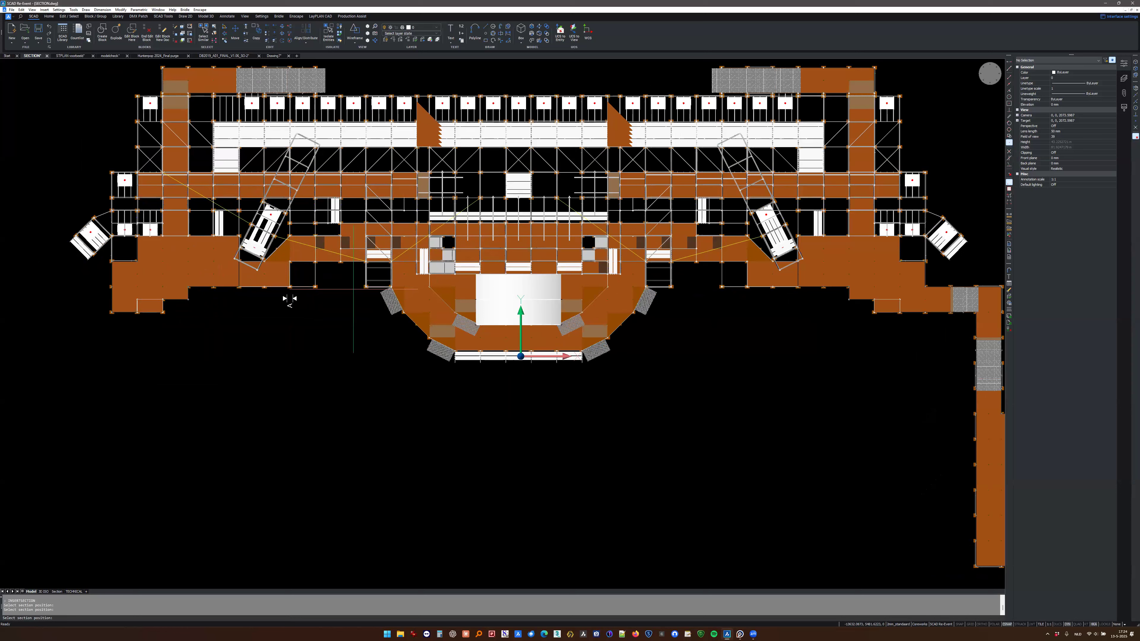
{"action": "left_click", "coordinate": [366, 287]}
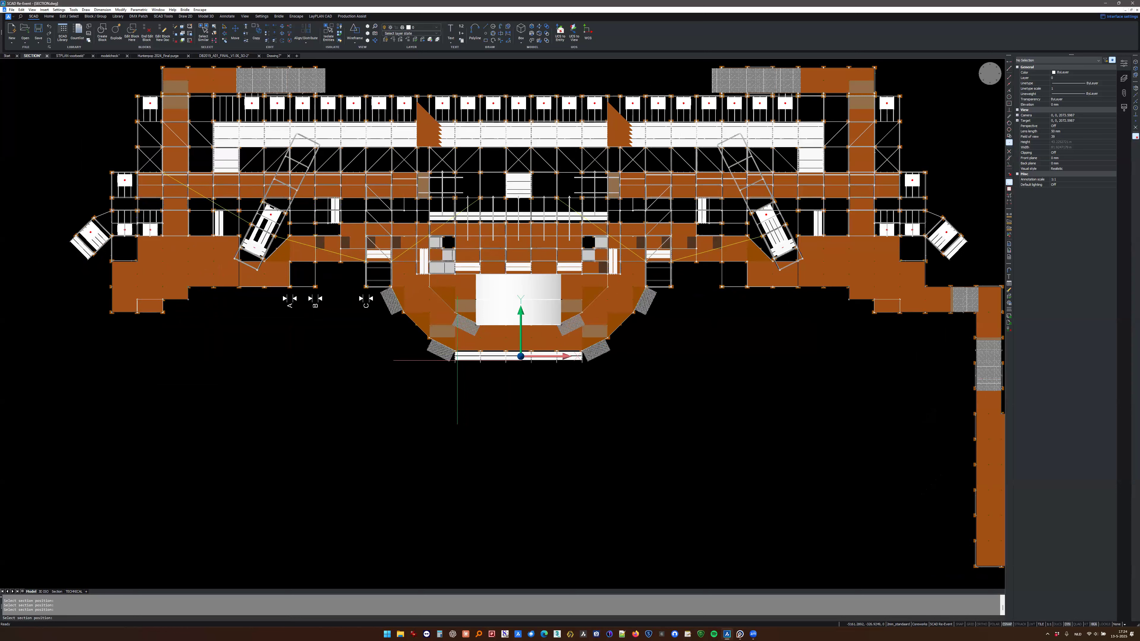
- Place three more section markers, at the left front corner of the rounded centre part and at two front standards right of it
{"action": "left_click", "coordinate": [455, 359]}
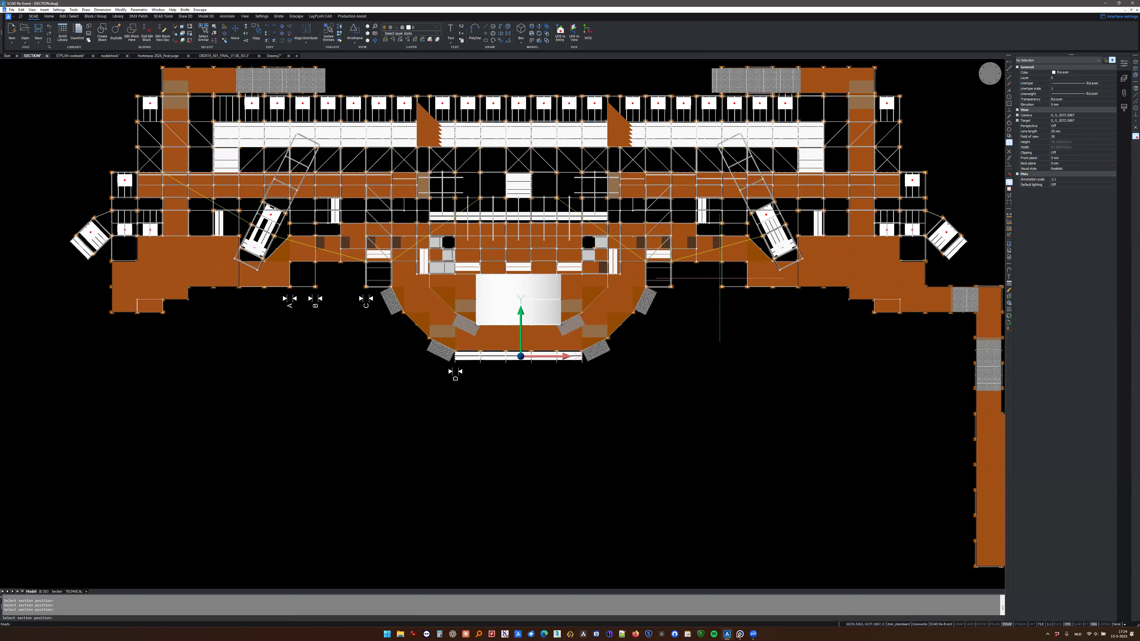
{"action": "left_click", "coordinate": [722, 287]}
{"action": "left_click", "coordinate": [774, 287]}
{"action": "key", "text": "Escape"}
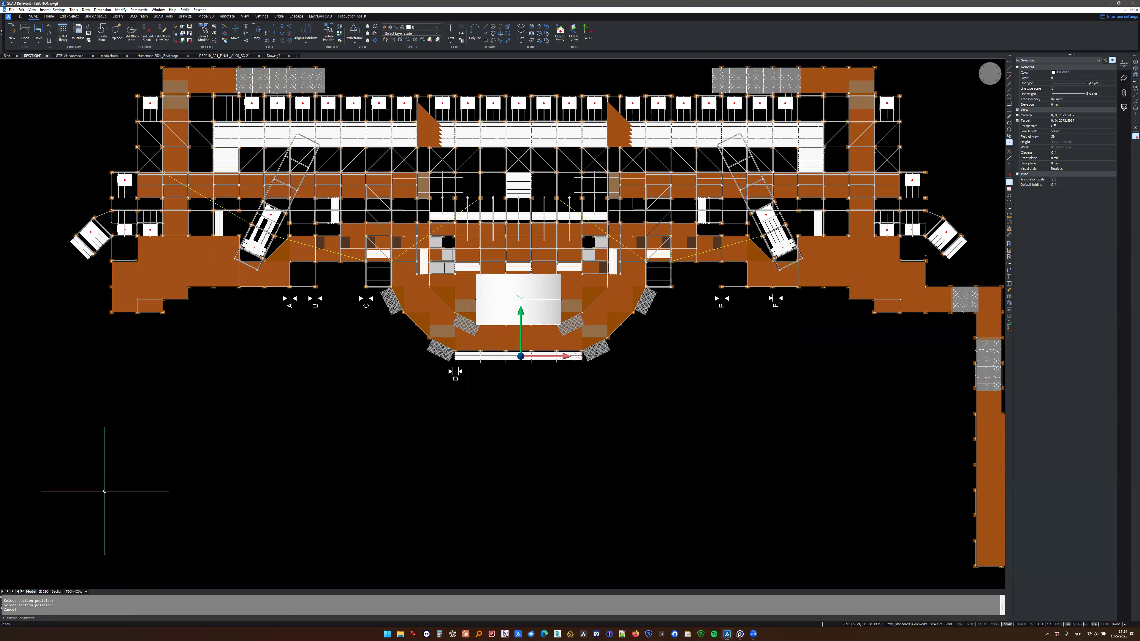
- Open the Section layout and bring the whole sheet into view
{"action": "left_click", "coordinate": [57, 591]}
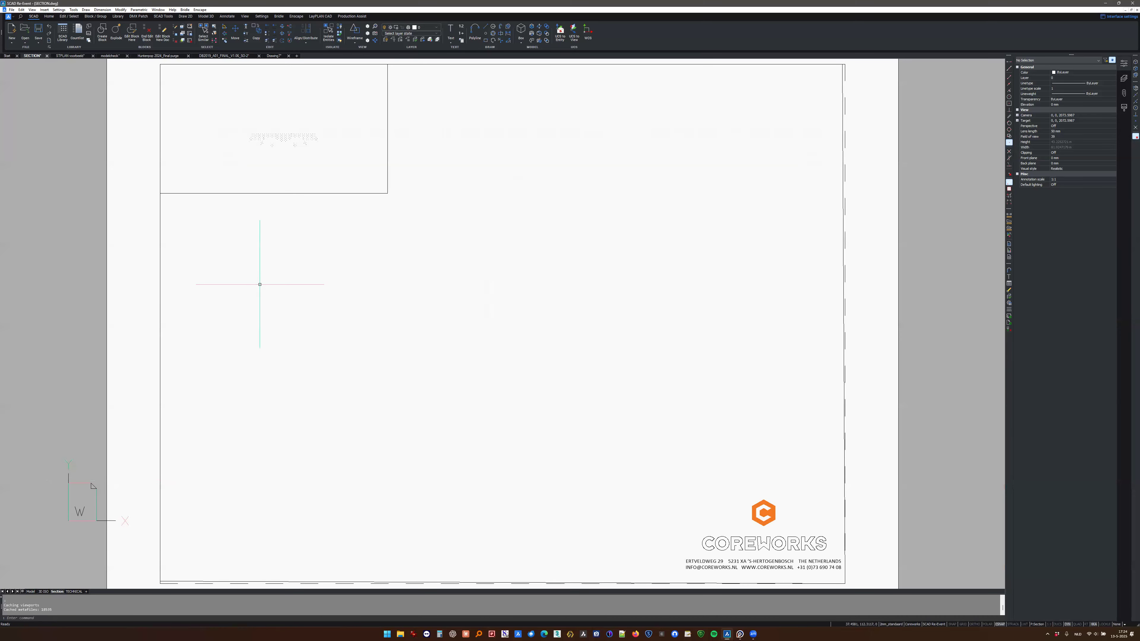
{"action": "scroll", "coordinate": [291, 329], "scroll_direction": "up", "scroll_amount": 3}
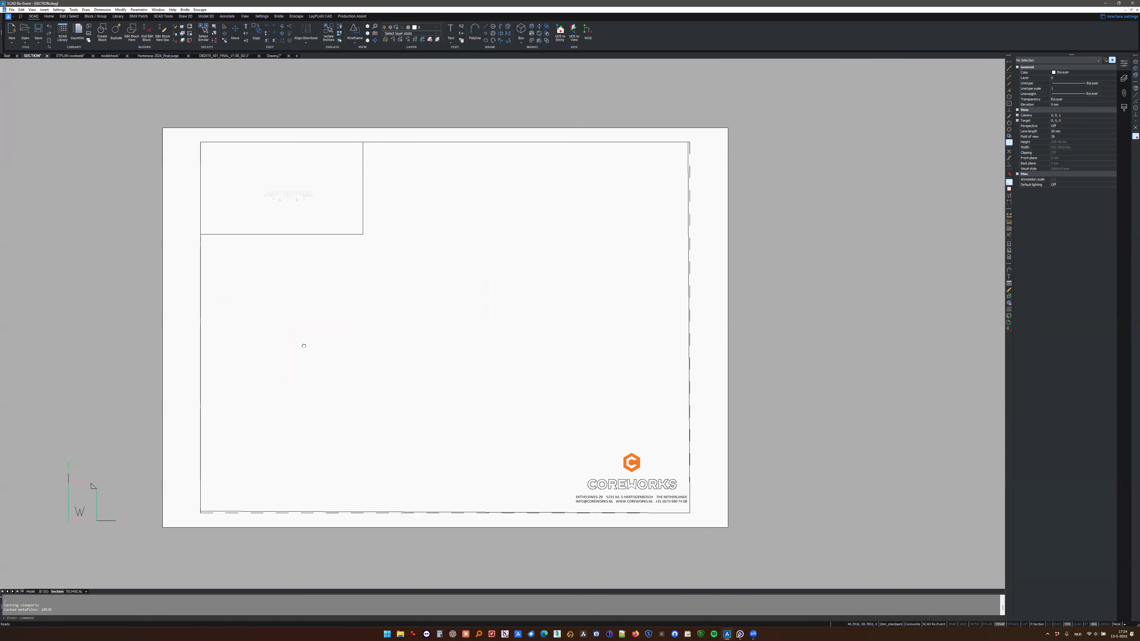
{"action": "middle_click_drag", "start_coordinate": [283, 325], "coordinate": [301, 344]}
{"action": "type", "text": "CREATE"}
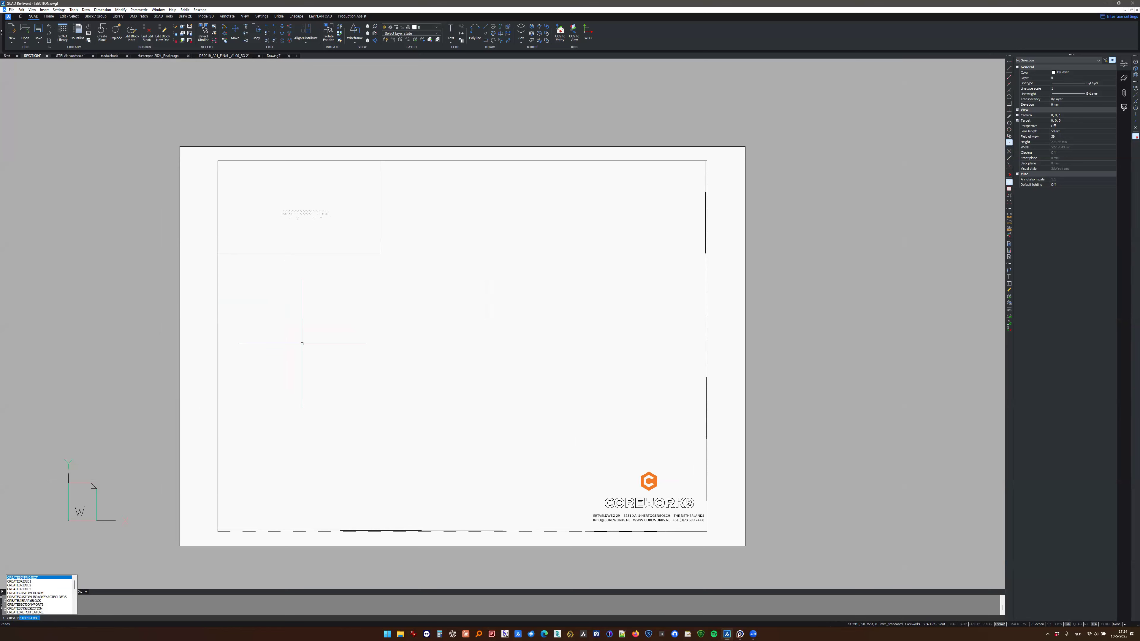
{"action": "key", "text": "Down"}
{"action": "key", "text": "Down"}
{"action": "key", "text": "Down"}
{"action": "key", "text": "Down"}
{"action": "key", "text": "Down"}
{"action": "key", "text": "Down"}
{"action": "key", "text": "Down"}
{"action": "key", "text": "Down"}
{"action": "key", "text": "Down"}
{"action": "key", "text": "Down"}
{"action": "key", "text": "Down"}
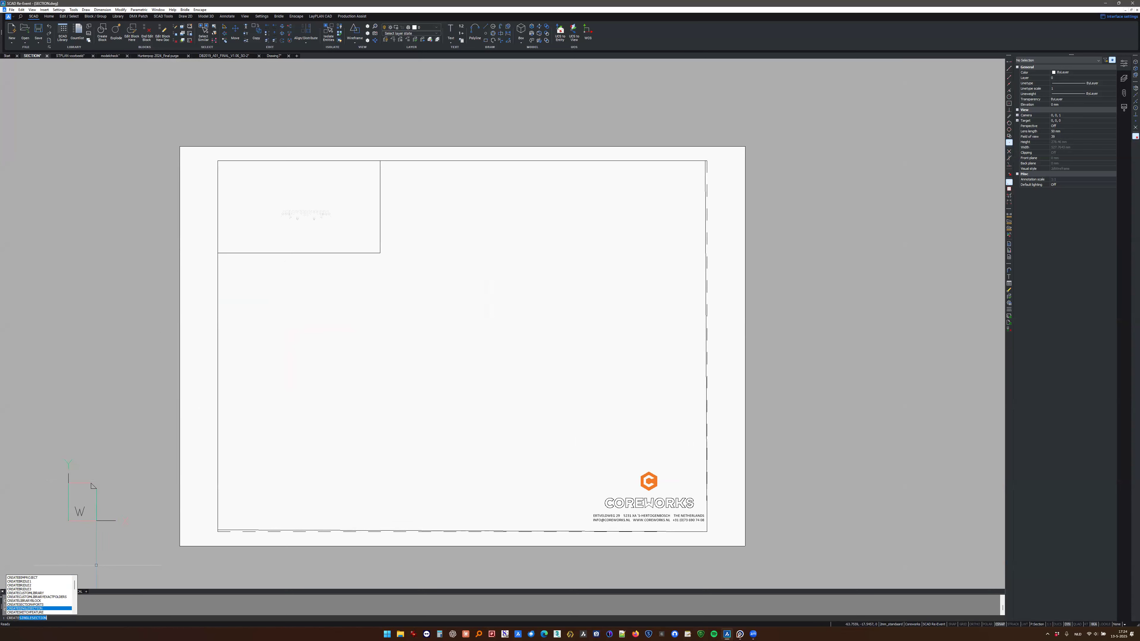
{"action": "key", "text": "Down"}
{"action": "key", "text": "Down"}
{"action": "key", "text": "Down"}
{"action": "key", "text": "Down"}
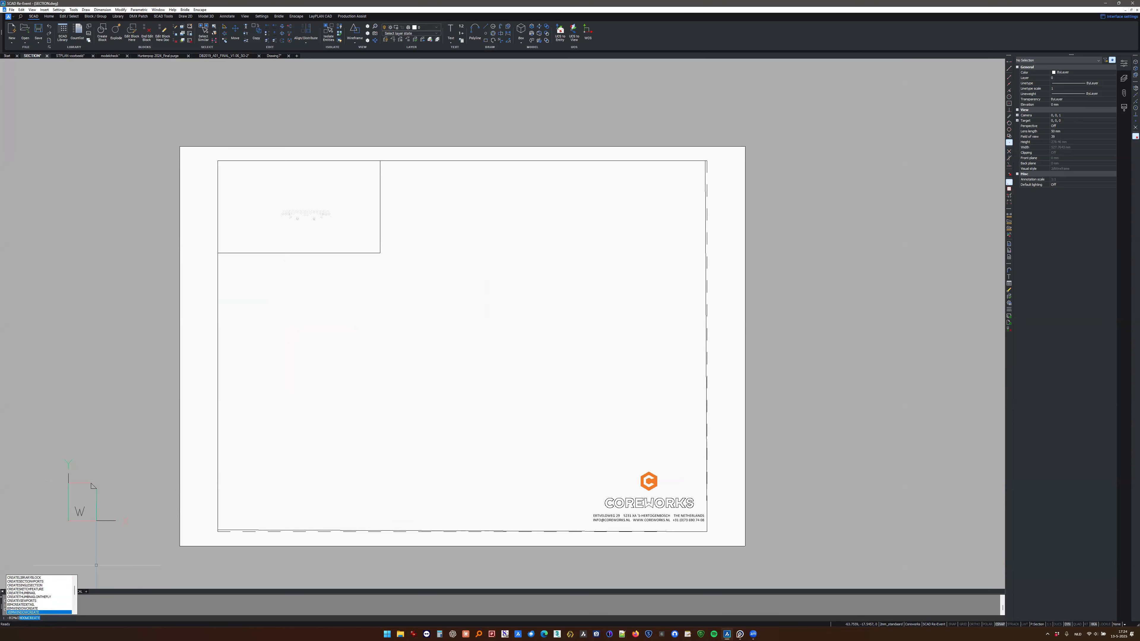
{"action": "key", "text": "Escape"}
{"action": "key", "text": "Escape"}
- Run CREATESECTIONPORTS in the Y direction, using the small viewport as the template and the sheet frame as the border
{"action": "type", "text": "crea"}
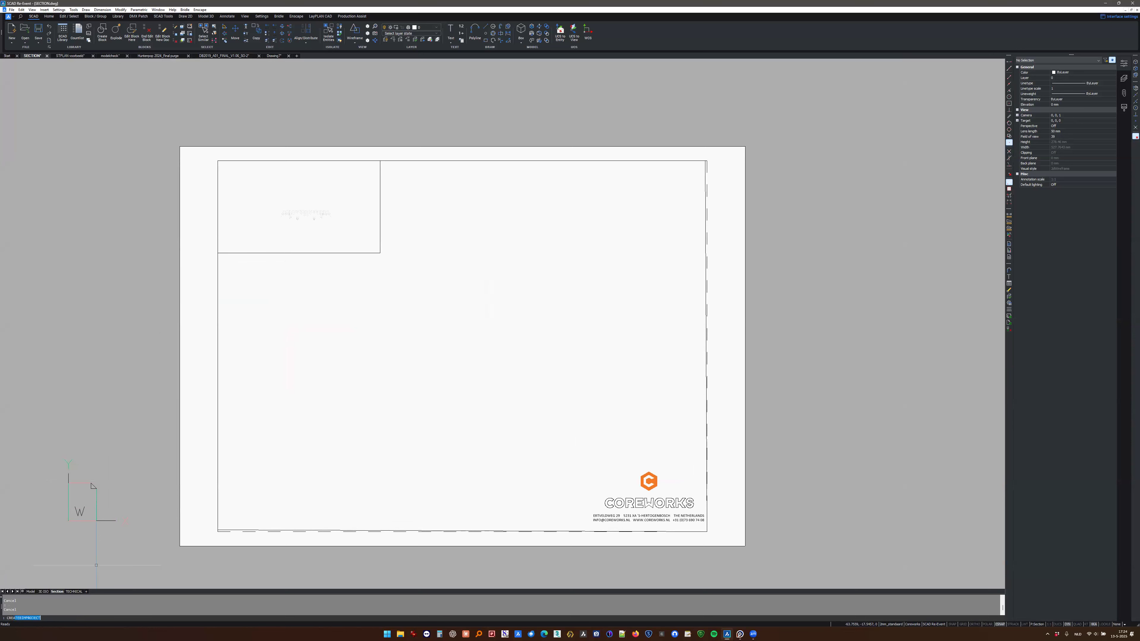
{"action": "type", "text": "tese"}
{"action": "key", "text": "Return"}
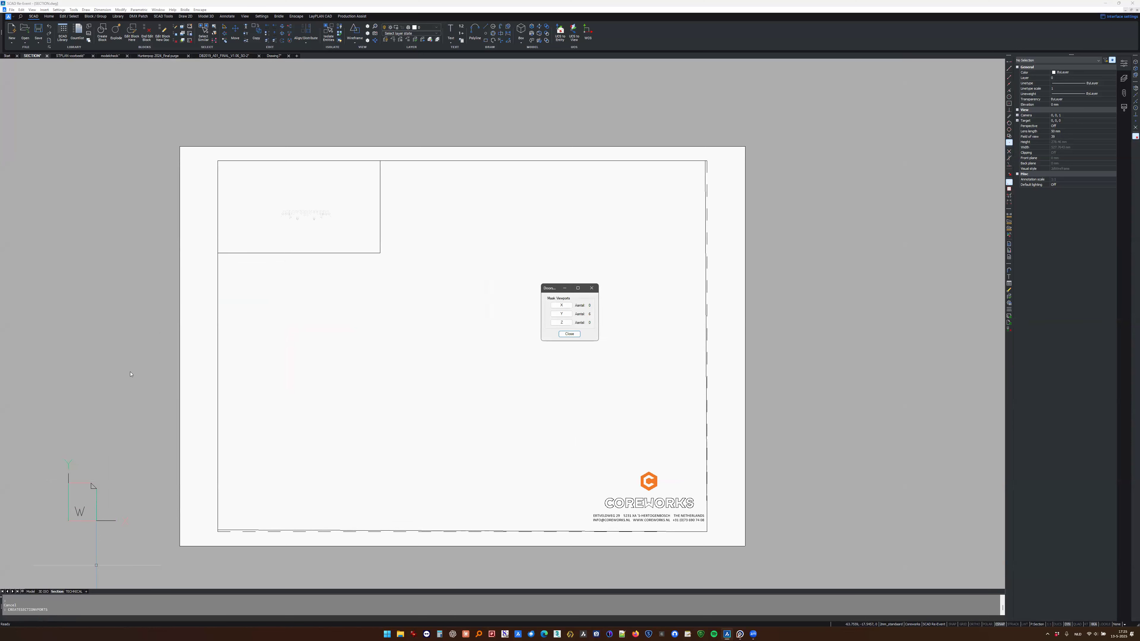
{"action": "left_click", "coordinate": [562, 316]}
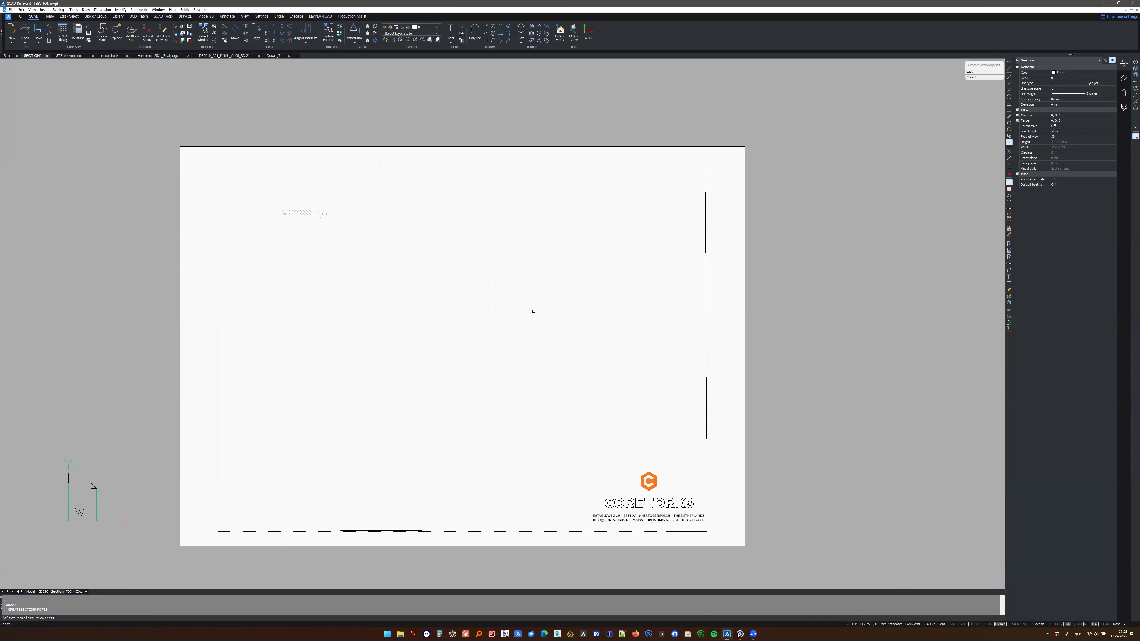
{"action": "left_click", "coordinate": [345, 253]}
{"action": "left_click", "coordinate": [219, 466]}
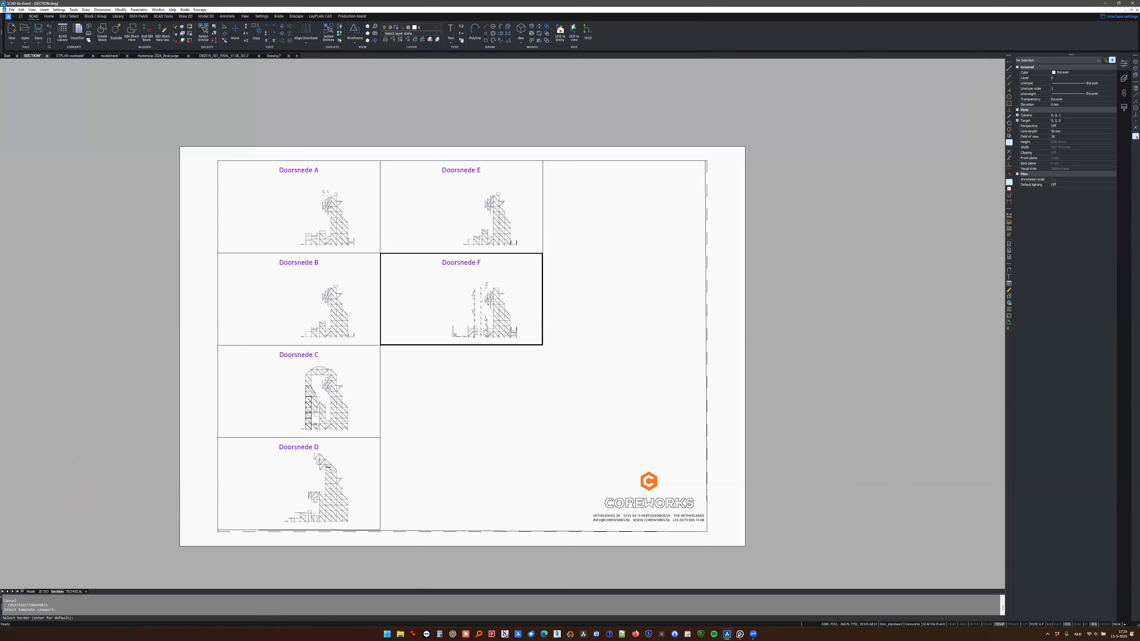
- Examine the generated Doorsnede section viewports on the sheet, looking closely at the scaffold in Doorsnede C
{"action": "scroll", "coordinate": [321, 223], "scroll_direction": "up", "scroll_amount": 10}
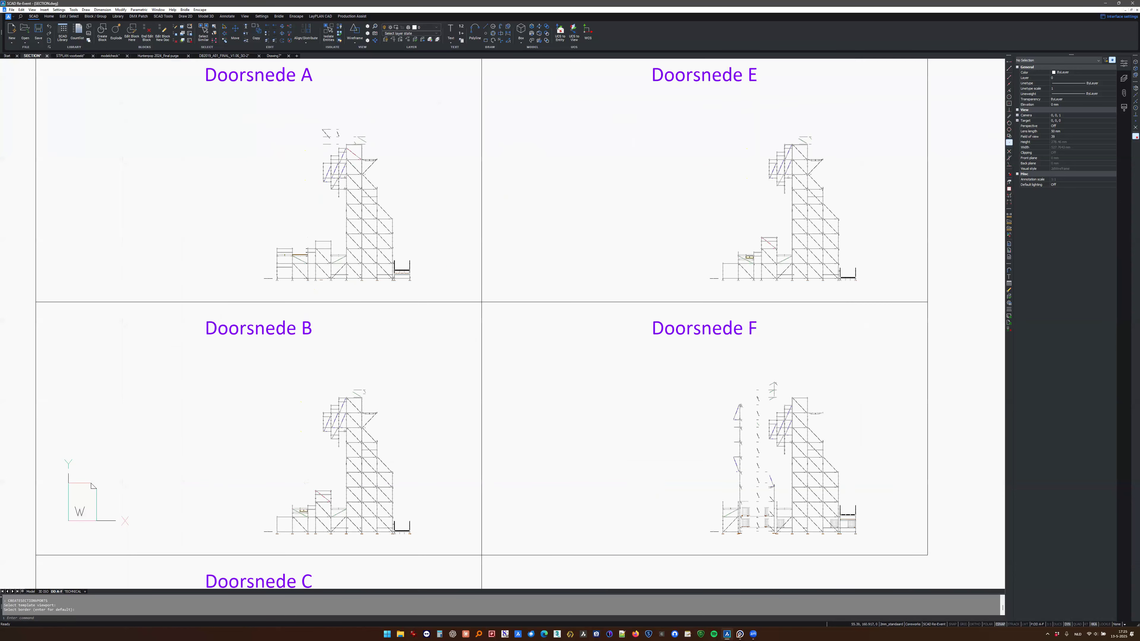
{"action": "middle_click_drag", "start_coordinate": [418, 208], "coordinate": [418, 205]}
{"action": "mouse_move", "coordinate": [370, 584]}
{"action": "middle_mouse_down"}
{"action": "mouse_move", "coordinate": [380, 427]}
{"action": "mouse_move", "coordinate": [427, 247]}
{"action": "middle_mouse_up"}
{"action": "middle_click_drag", "start_coordinate": [405, 572], "coordinate": [414, 127]}
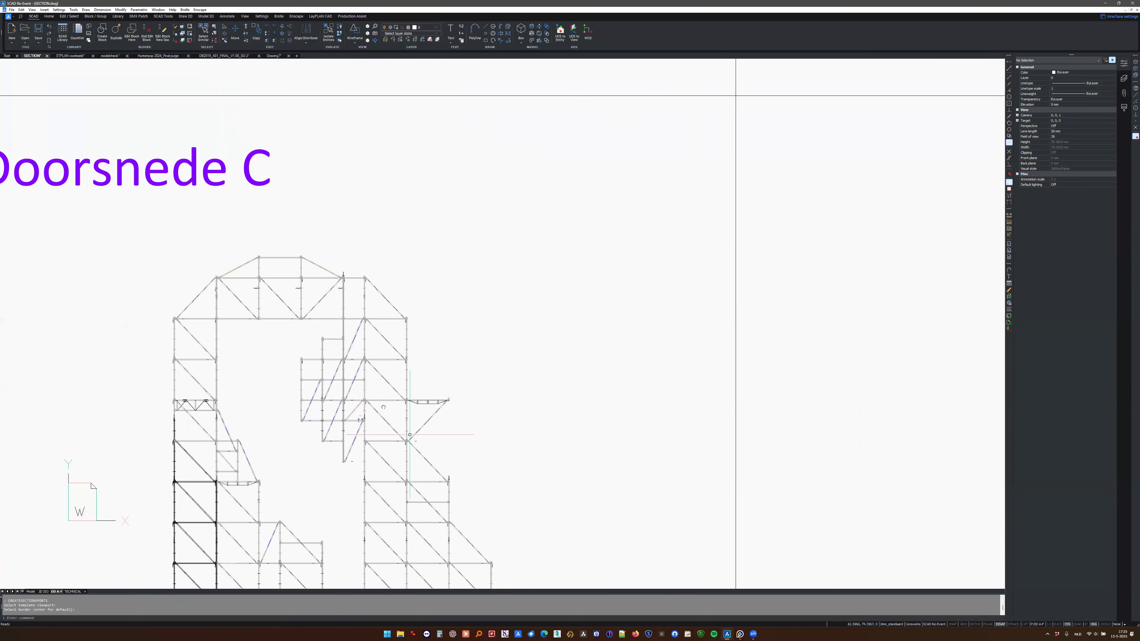
{"action": "middle_click_drag", "start_coordinate": [398, 517], "coordinate": [374, 336]}
{"action": "scroll", "coordinate": [373, 331], "scroll_direction": "down", "scroll_amount": 2}
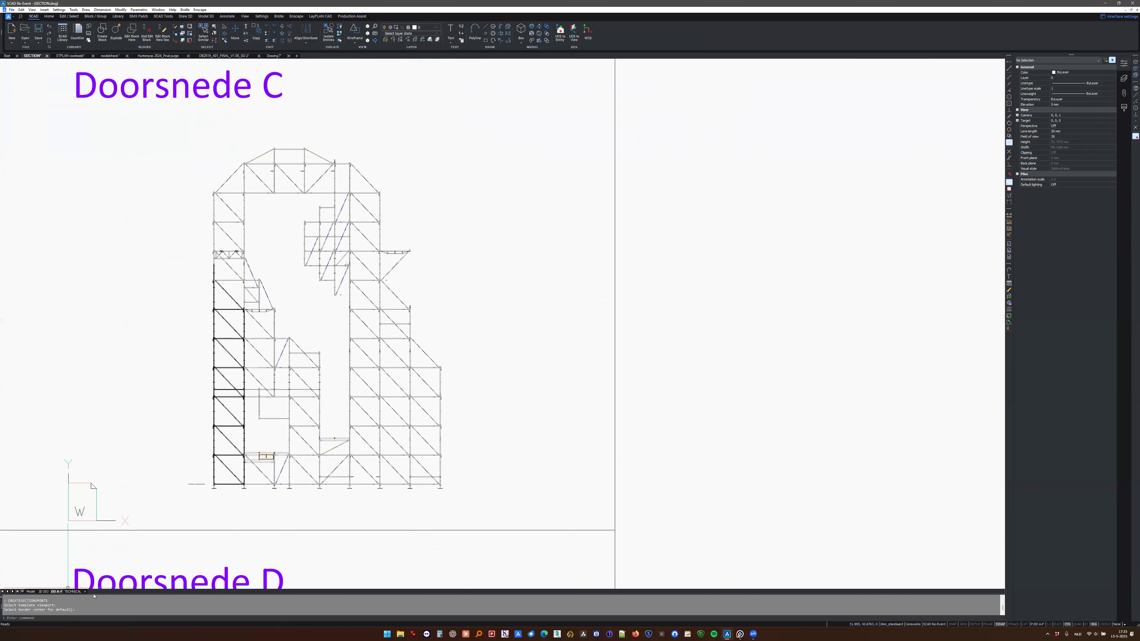
{"action": "scroll", "coordinate": [317, 370], "scroll_direction": "down", "scroll_amount": 5}
{"action": "middle_click_drag", "start_coordinate": [340, 373], "coordinate": [339, 407]}
{"action": "key", "text": "Escape"}
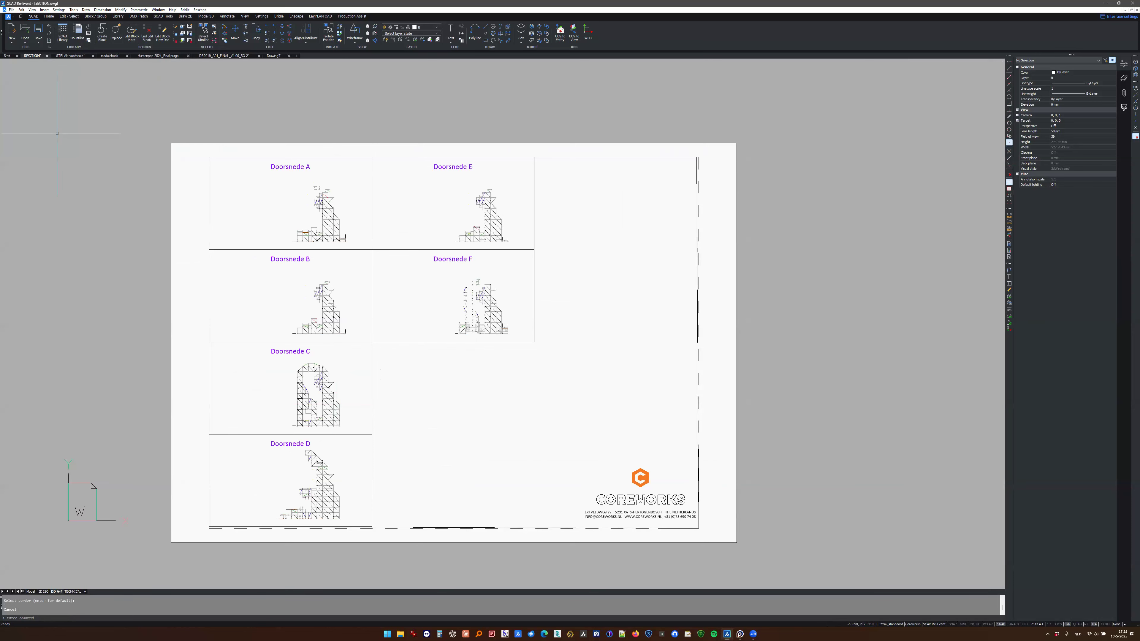
- Return to model space, switch to the Huntenpop 2024 drawing, and examine the festival site plan around the main stage
{"action": "left_click", "coordinate": [30, 591]}
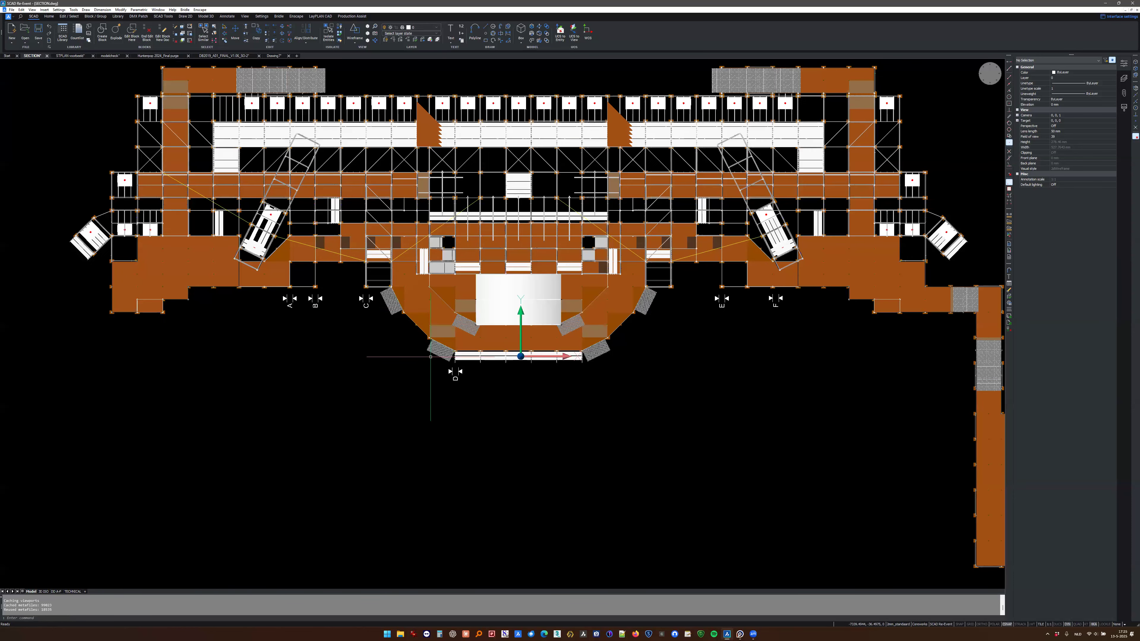
{"action": "middle_click_drag", "start_coordinate": [349, 291], "coordinate": [286, 360]}
{"action": "left_click", "coordinate": [158, 57]}
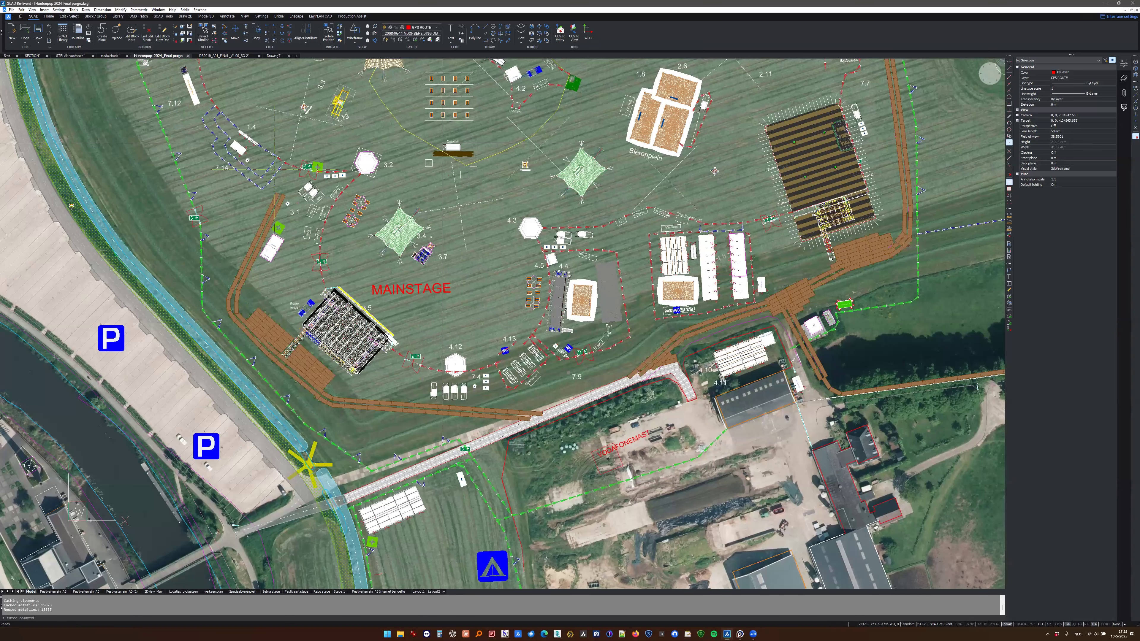
{"action": "scroll", "coordinate": [430, 363], "scroll_direction": "up", "scroll_amount": 3}
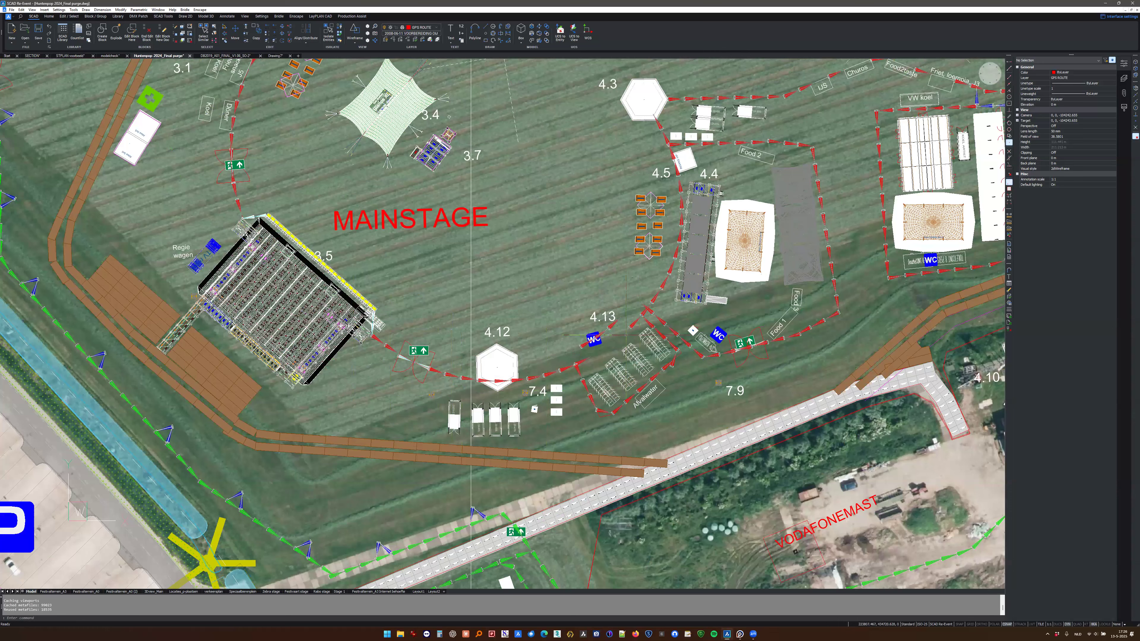
{"action": "scroll", "coordinate": [596, 432], "scroll_direction": "down", "scroll_amount": 2}
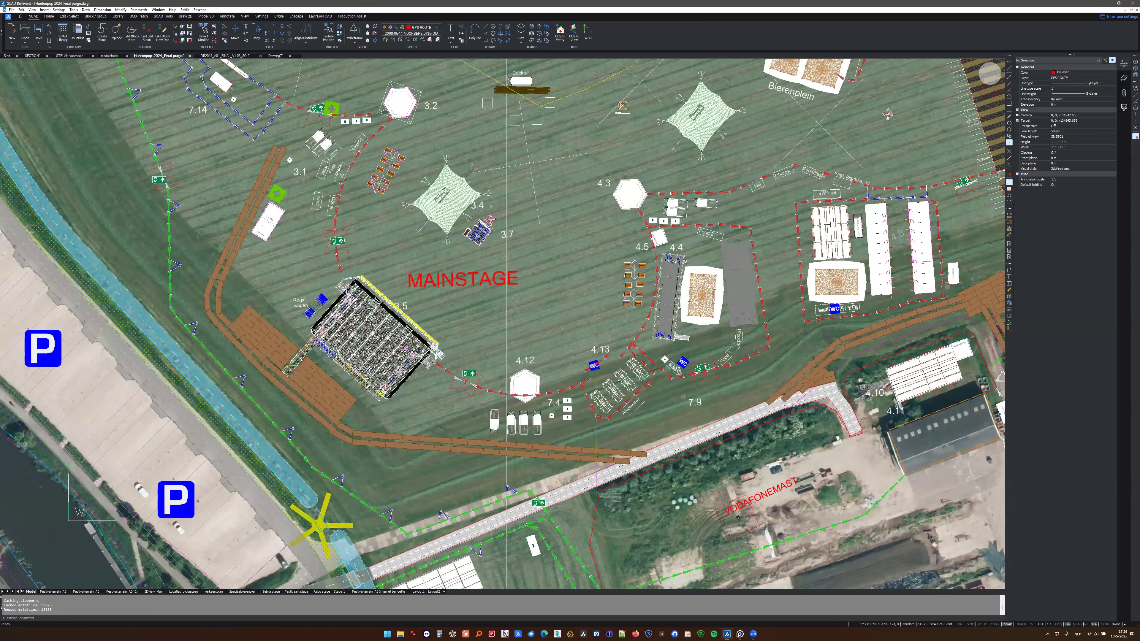
{"action": "middle_click_drag", "start_coordinate": [596, 432], "coordinate": [494, 371]}
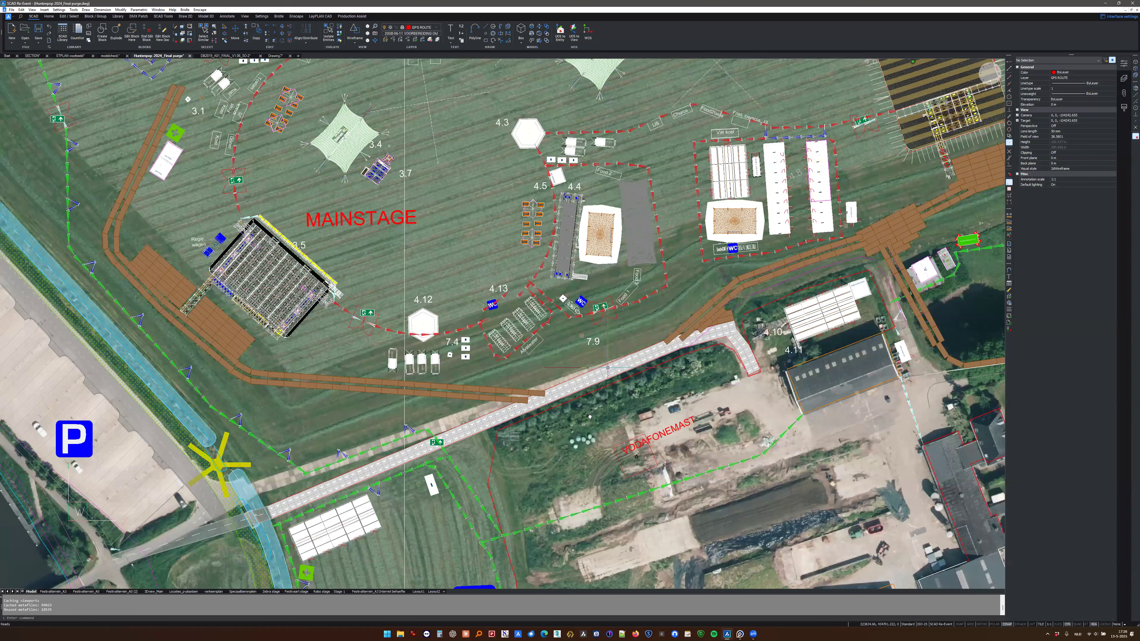
{"action": "scroll", "coordinate": [489, 386], "scroll_direction": "down", "scroll_amount": 2}
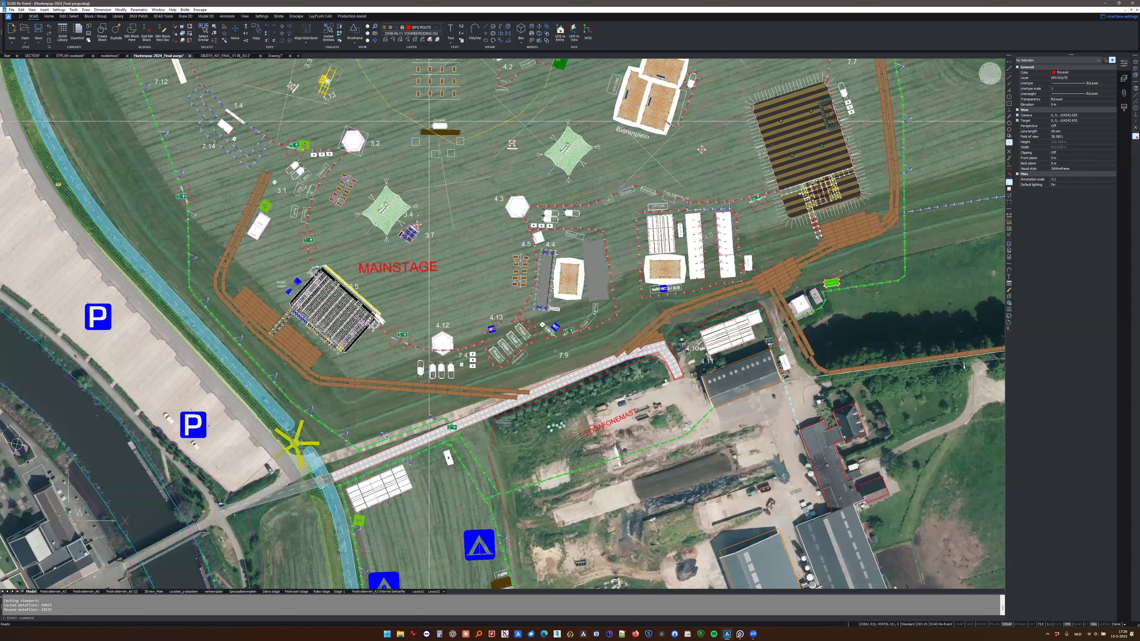
{"action": "middle_click_drag", "start_coordinate": [430, 121], "coordinate": [376, 222]}
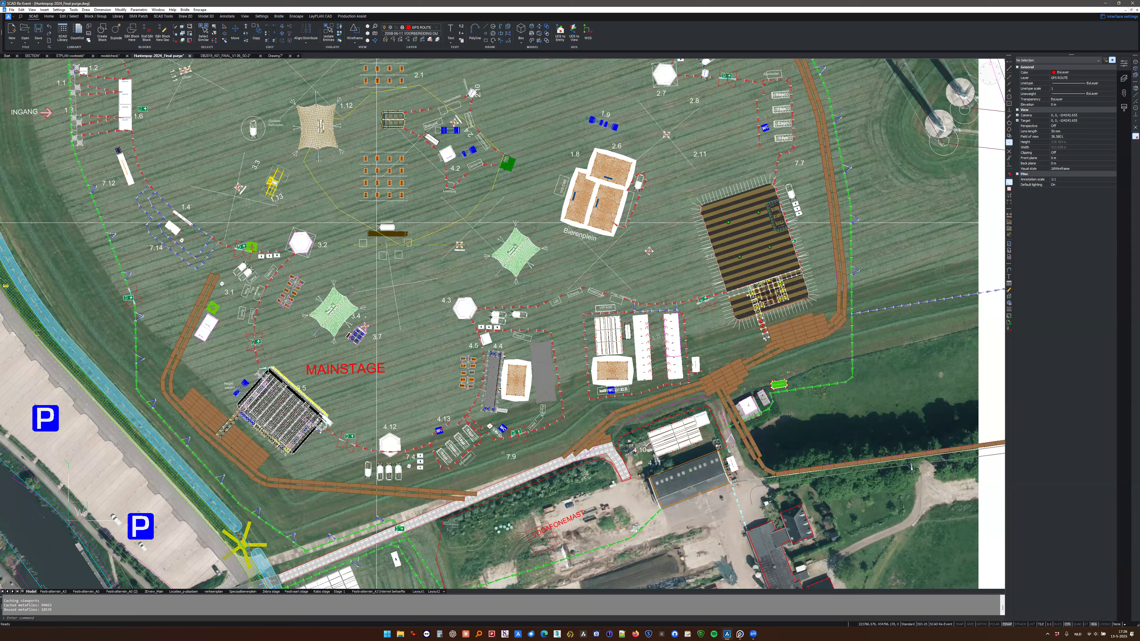
{"action": "scroll", "coordinate": [376, 222], "scroll_direction": "down", "scroll_amount": 2}
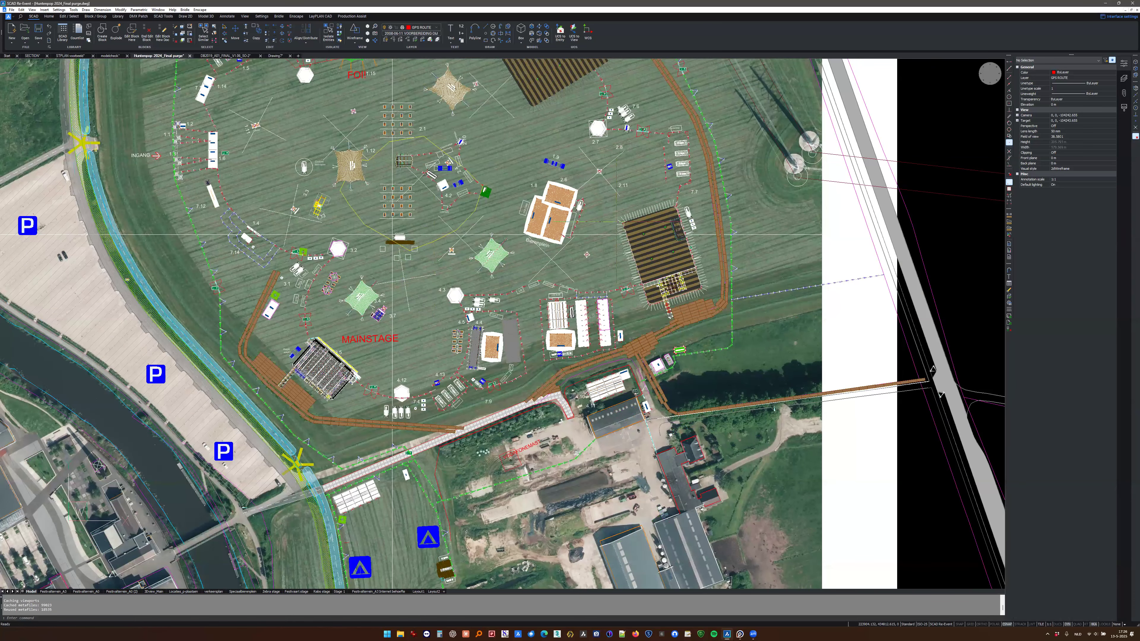
- Switch to the castle-shaped stage drawing and inspect the tower's scaffold and truss structure in 3D
{"action": "left_click", "coordinate": [214, 57]}
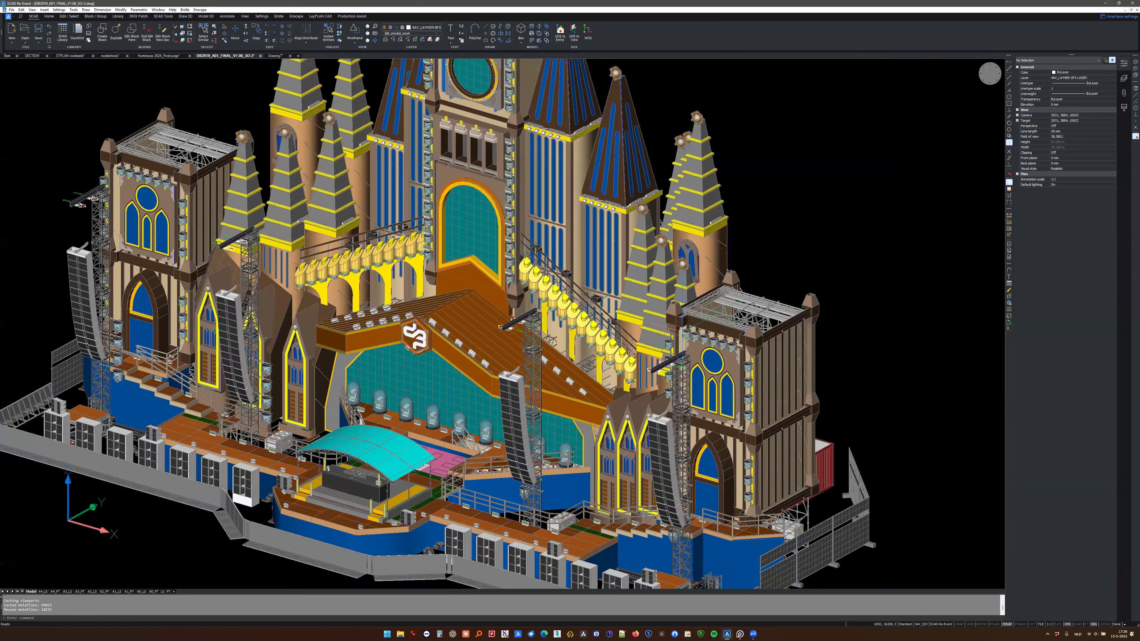
{"action": "scroll", "coordinate": [682, 332], "scroll_direction": "up", "scroll_amount": 6}
{"action": "middle_click_drag", "start_coordinate": [683, 332], "coordinate": [601, 359], "text": "shift"}
{"action": "middle_click_drag", "start_coordinate": [336, 229], "coordinate": [269, 230], "text": "shift"}
{"action": "scroll", "coordinate": [821, 290], "scroll_direction": "up", "scroll_amount": 2}
{"action": "middle_click_drag", "start_coordinate": [822, 290], "coordinate": [386, 224]}
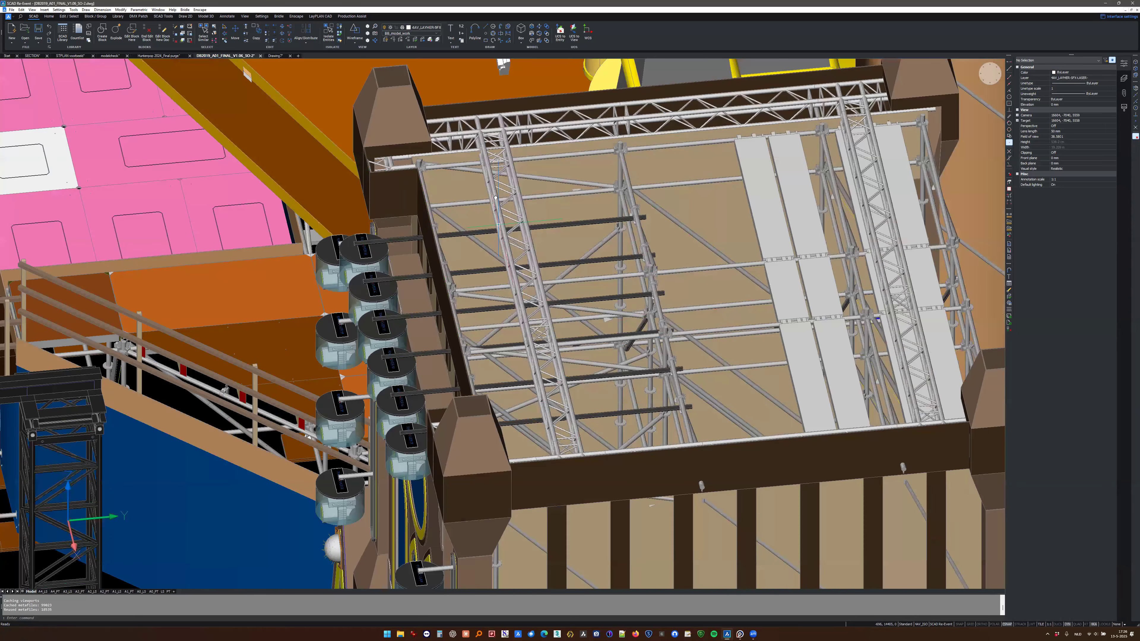
{"action": "middle_click_drag", "start_coordinate": [495, 198], "coordinate": [190, 547], "text": "shift"}
{"action": "scroll", "coordinate": [511, 393], "scroll_direction": "up", "scroll_amount": 5}
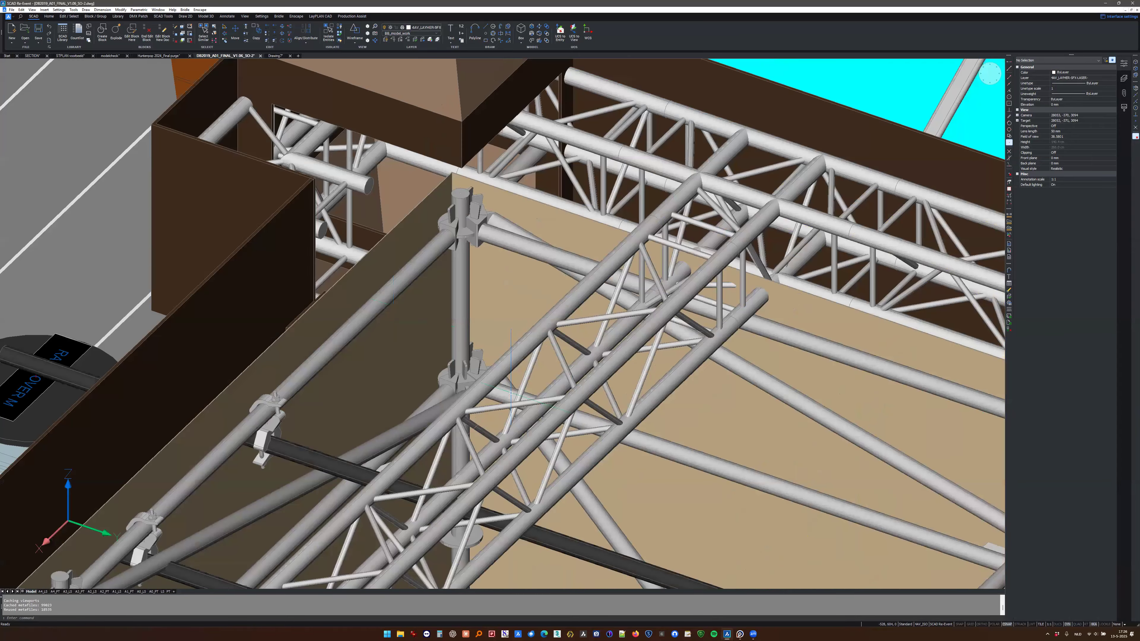
- Examine the castle stage in 3D, from the truss and scaffold at the tower's upper corner out to the surrounding towers and roof
{"action": "scroll", "coordinate": [511, 393], "scroll_direction": "down", "scroll_amount": 2}
{"action": "scroll", "coordinate": [511, 393], "scroll_direction": "down", "scroll_amount": 4}
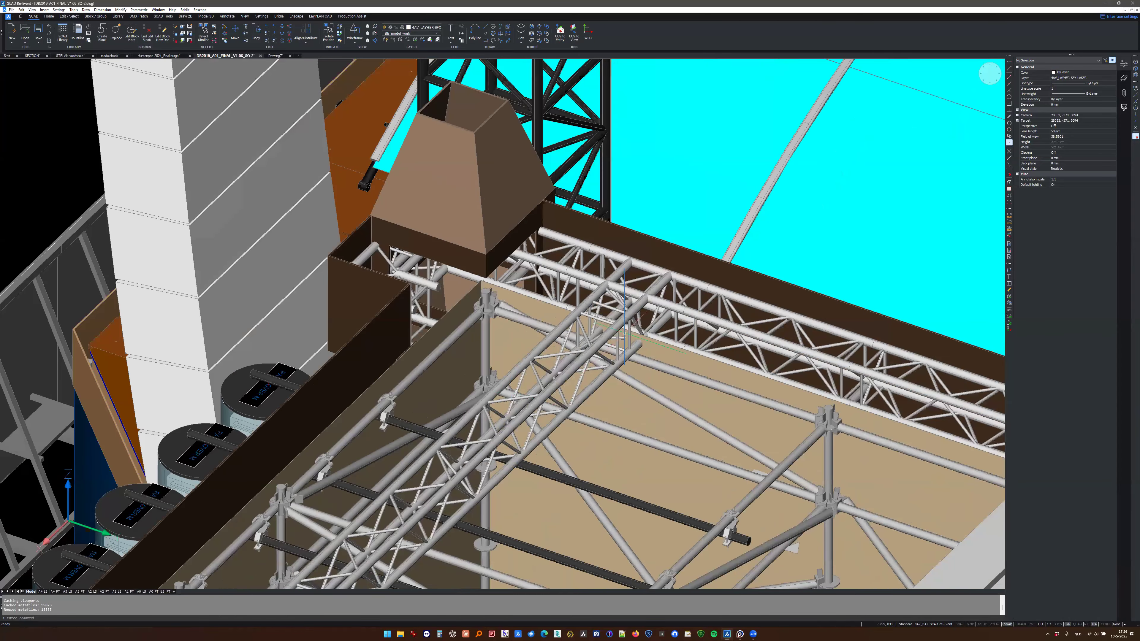
{"action": "scroll", "coordinate": [583, 360], "scroll_direction": "up", "scroll_amount": 6}
{"action": "middle_click_drag", "start_coordinate": [584, 359], "coordinate": [513, 370], "text": "shift"}
{"action": "scroll", "coordinate": [594, 372], "scroll_direction": "down", "scroll_amount": 5}
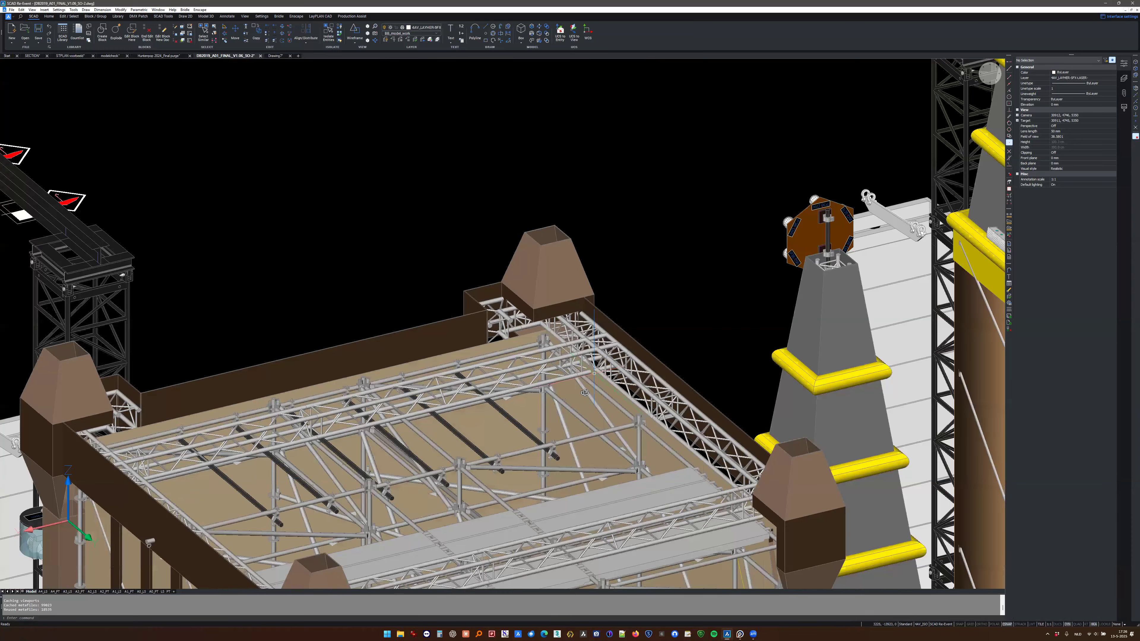
{"action": "middle_click_drag", "start_coordinate": [594, 373], "coordinate": [664, 411], "text": "shift"}
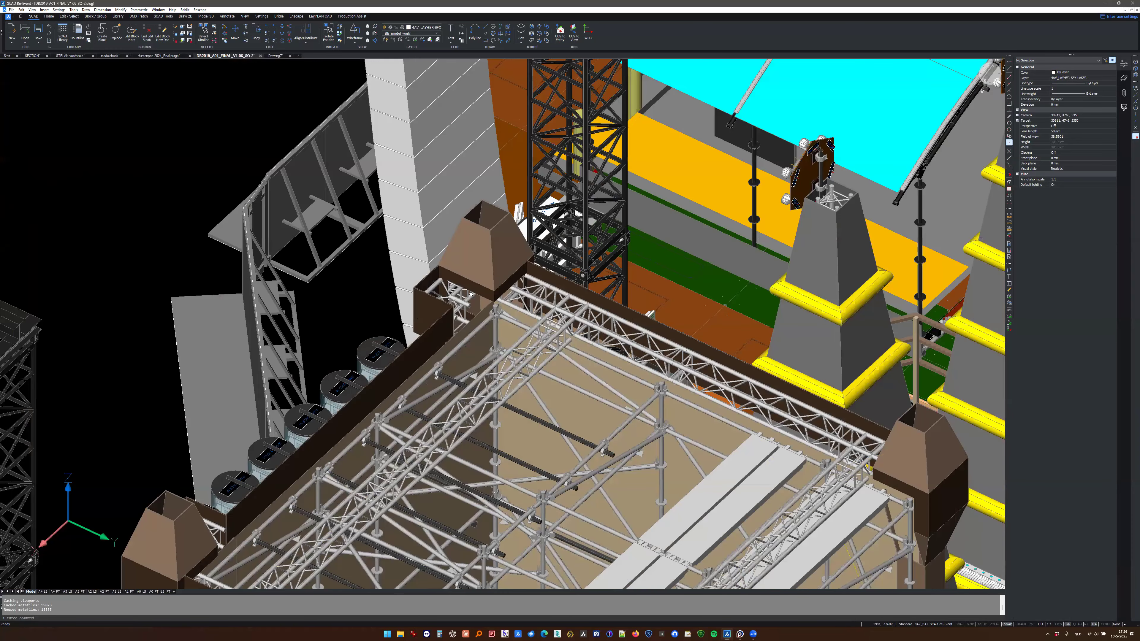
{"action": "scroll", "coordinate": [358, 381], "scroll_direction": "down", "scroll_amount": 5}
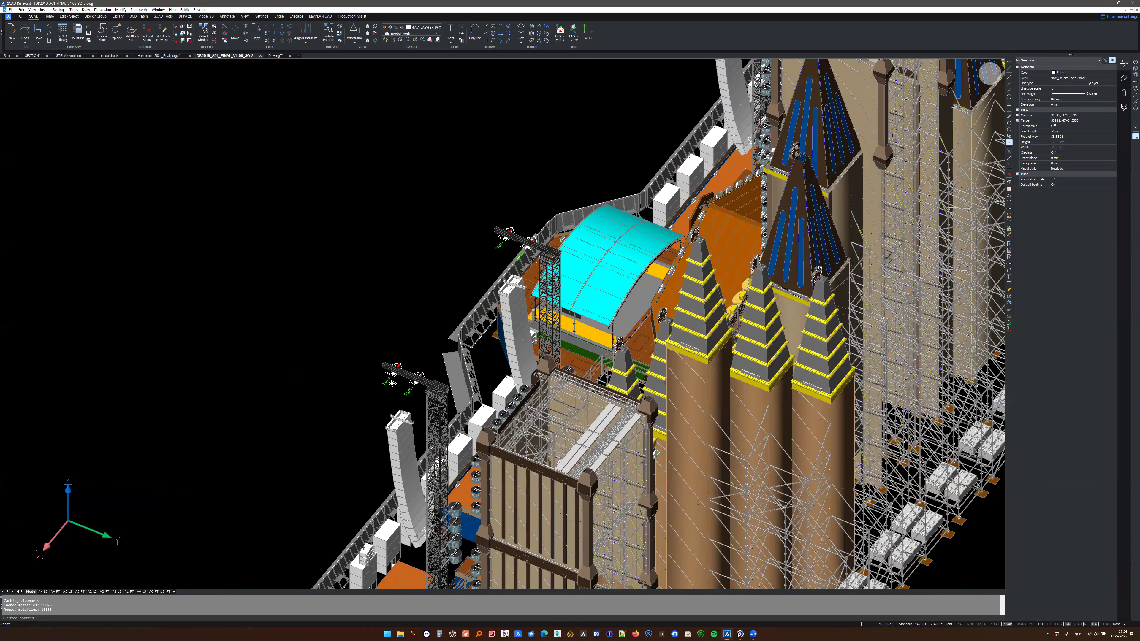
{"action": "middle_click_drag", "start_coordinate": [492, 377], "coordinate": [509, 376]}
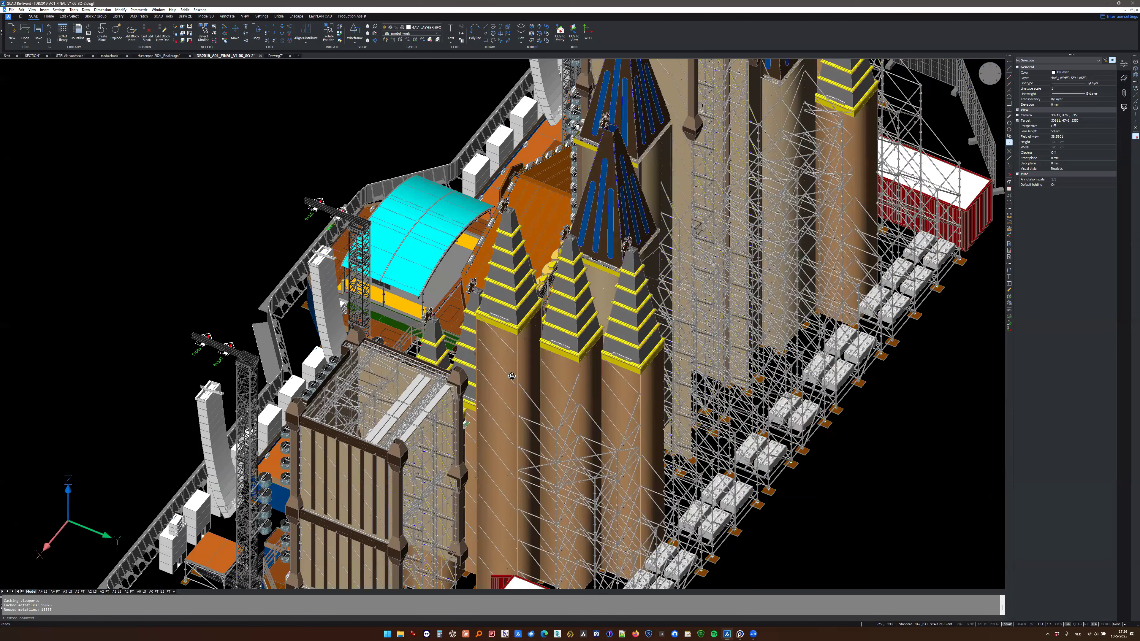
- Switch to the drawing with the Layher scaffold model and delete the surplus objects beside it
{"action": "left_click", "coordinate": [274, 55]}
{"action": "left_click_drag", "start_coordinate": [868, 244], "coordinate": [613, 392]}
{"action": "key", "text": "Delete"}
{"action": "middle_click_drag", "start_coordinate": [530, 420], "coordinate": [722, 307], "text": "shift"}
{"action": "scroll", "coordinate": [452, 325], "scroll_direction": "up", "scroll_amount": 1}
{"action": "middle_click_drag", "start_coordinate": [451, 325], "coordinate": [438, 376]}
{"action": "key", "text": "Escape"}
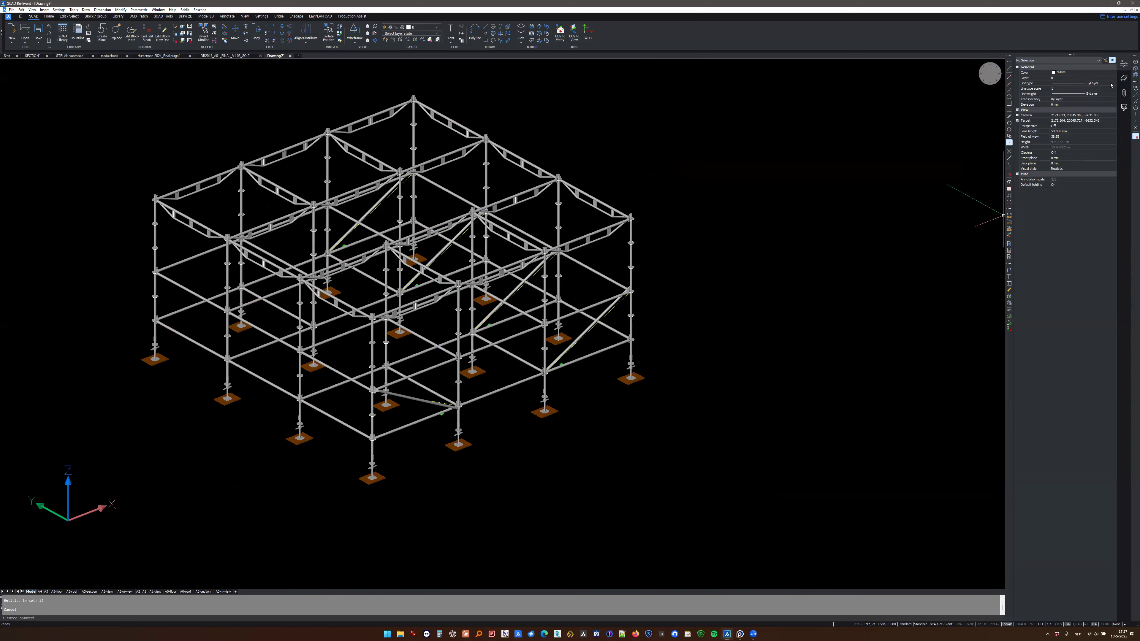
- Purge all unused layers from the scaffold drawing
{"action": "left_click", "coordinate": [1124, 78]}
{"action": "left_click", "coordinate": [1069, 110]}
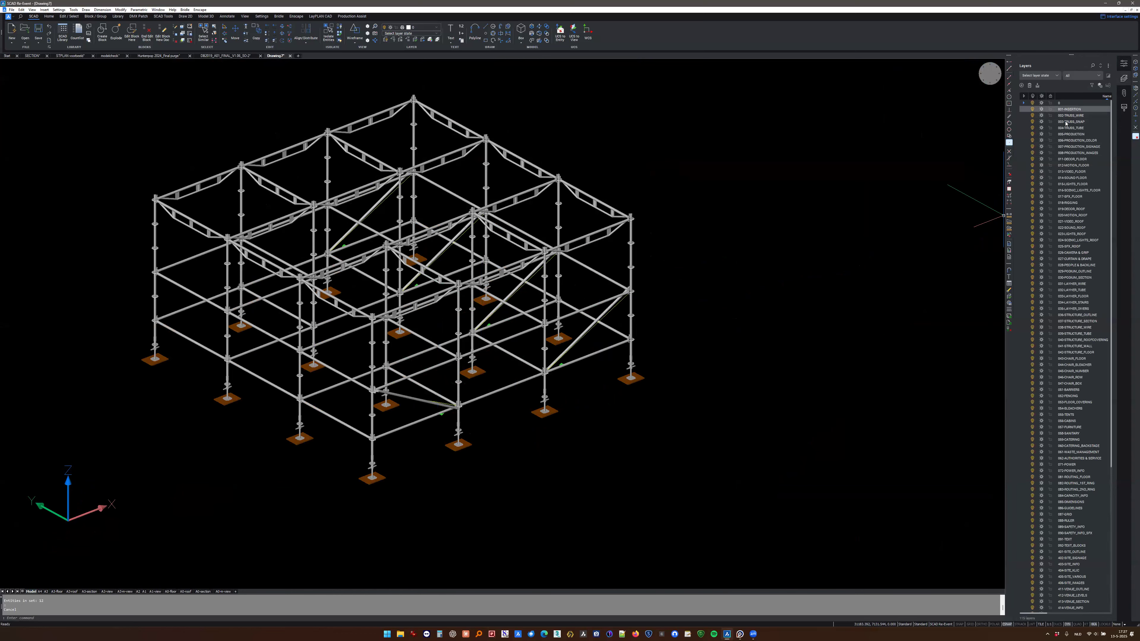
{"action": "key", "text": "ctrl+a"}
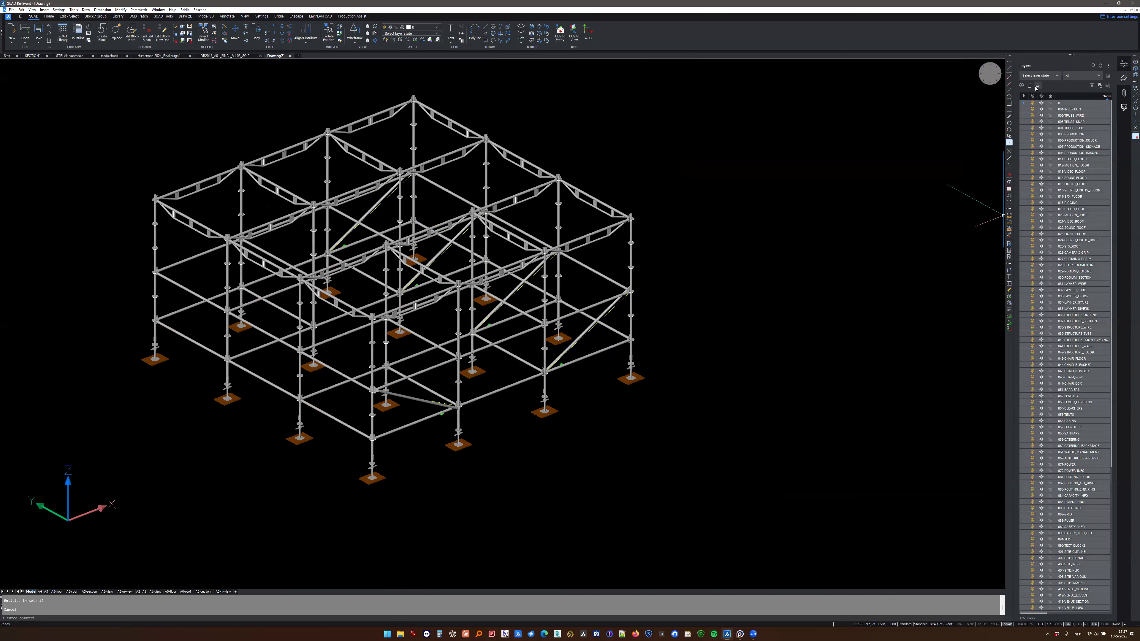
{"action": "left_click", "coordinate": [1037, 85]}
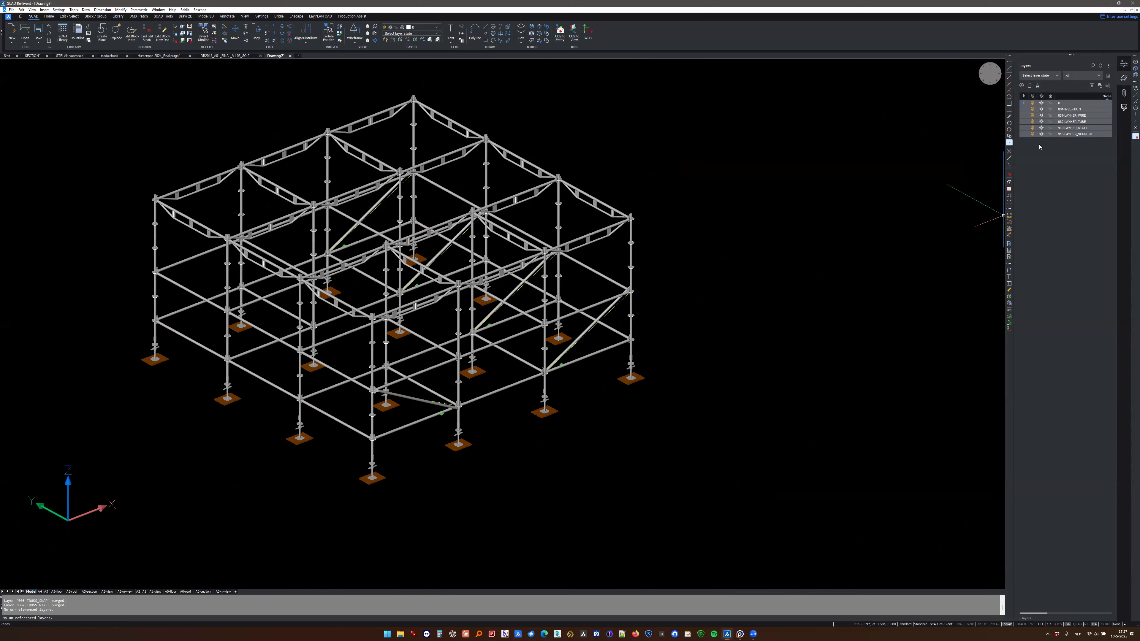
- Freeze the LAYHER_TUBE layer and inspect the scaffold's wire representation
{"action": "left_click", "coordinate": [1062, 134]}
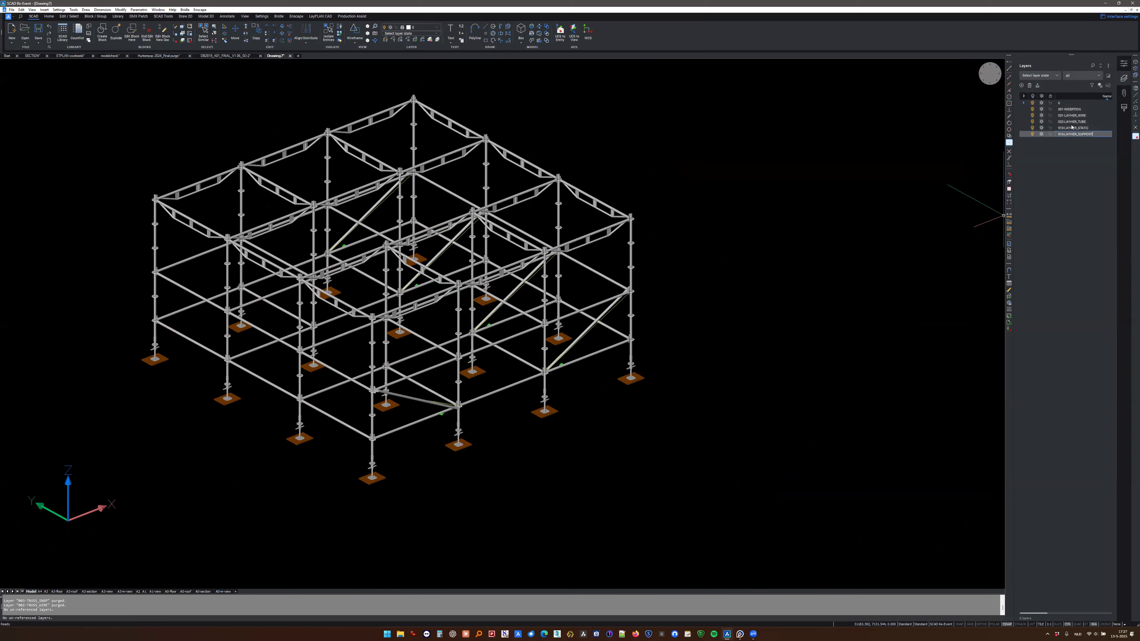
{"action": "left_click", "coordinate": [1042, 122]}
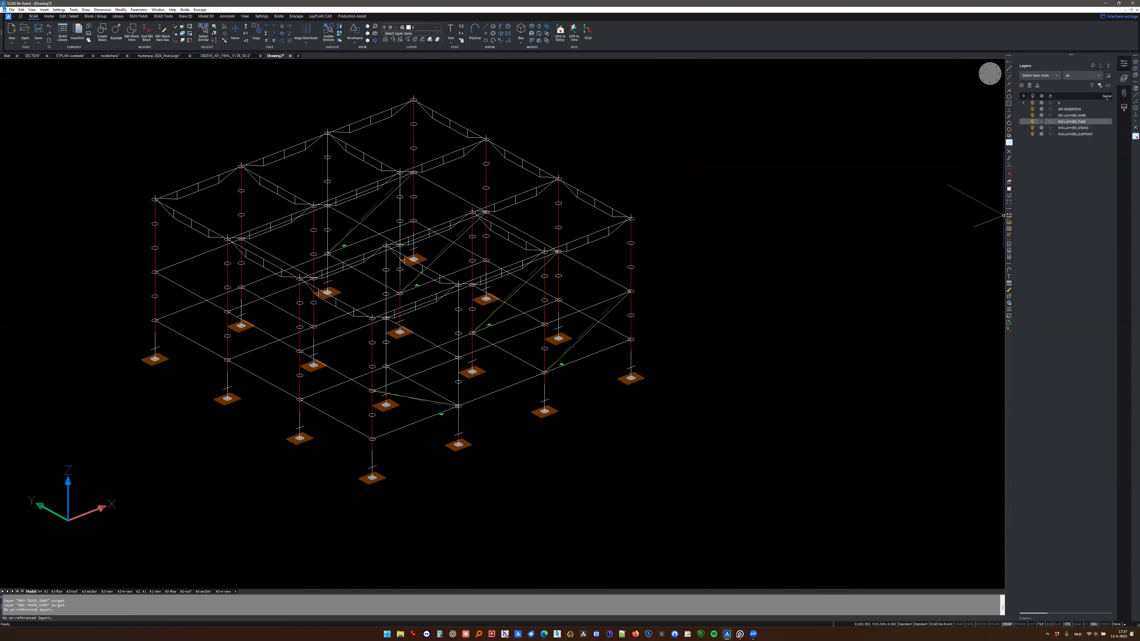
{"action": "scroll", "coordinate": [522, 262], "scroll_direction": "up", "scroll_amount": 5}
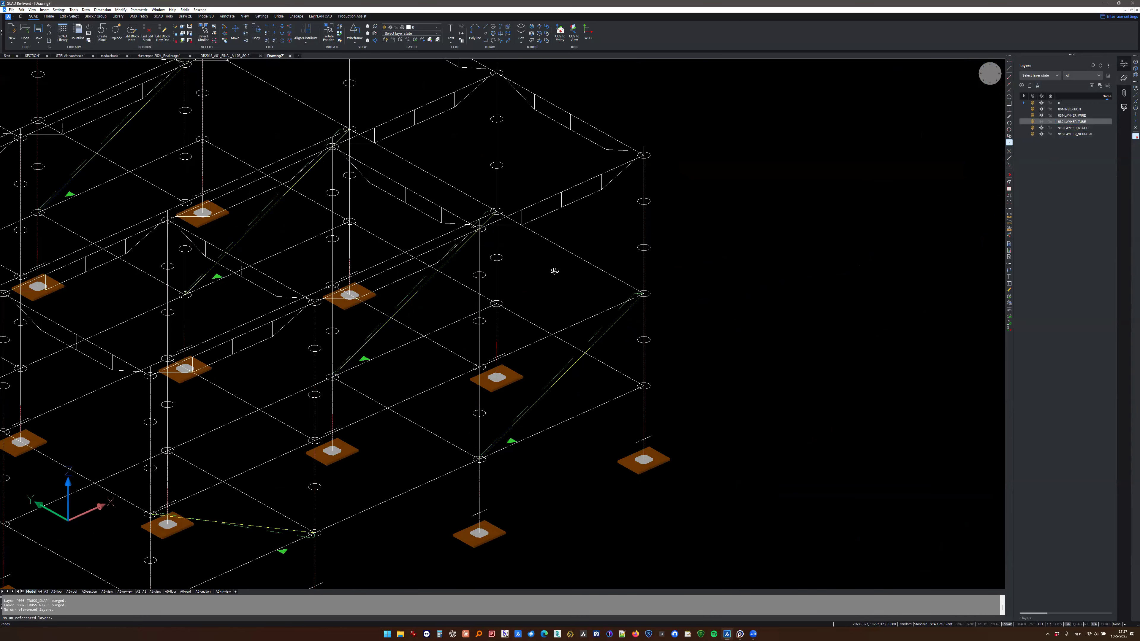
{"action": "middle_click_drag", "start_coordinate": [484, 260], "coordinate": [604, 256]}
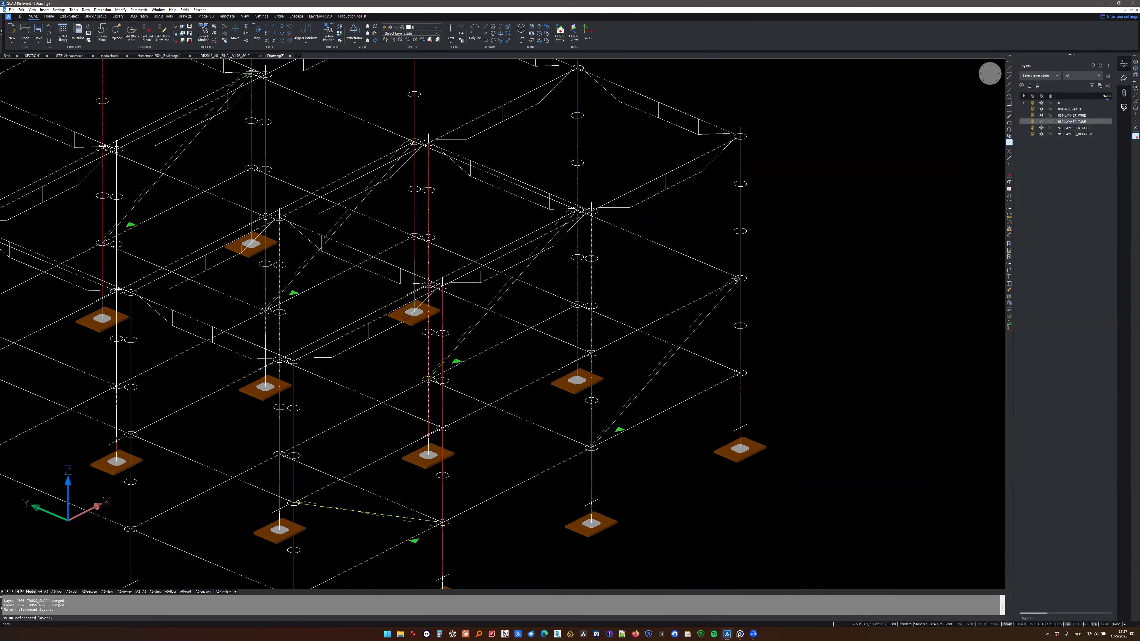
{"action": "scroll", "coordinate": [595, 282], "scroll_direction": "down", "scroll_amount": 2}
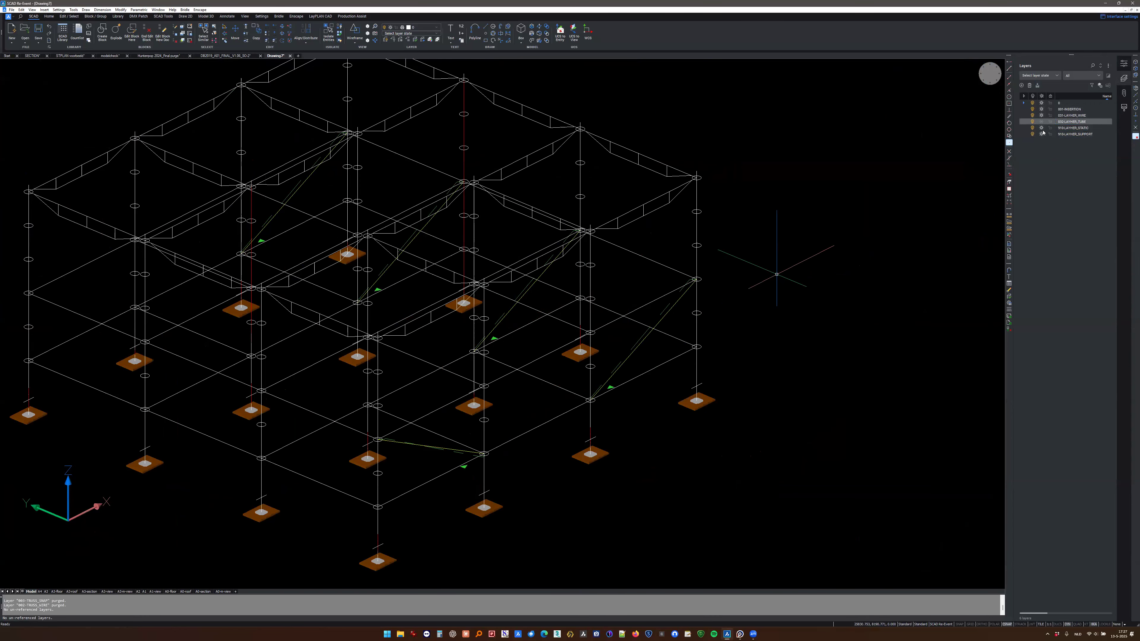
- Hide the LAYHER_WIRE layer, select one horizontal static line on the scaffold's outer side, and examine how the static lines connect
{"action": "left_click", "coordinate": [1032, 122]}
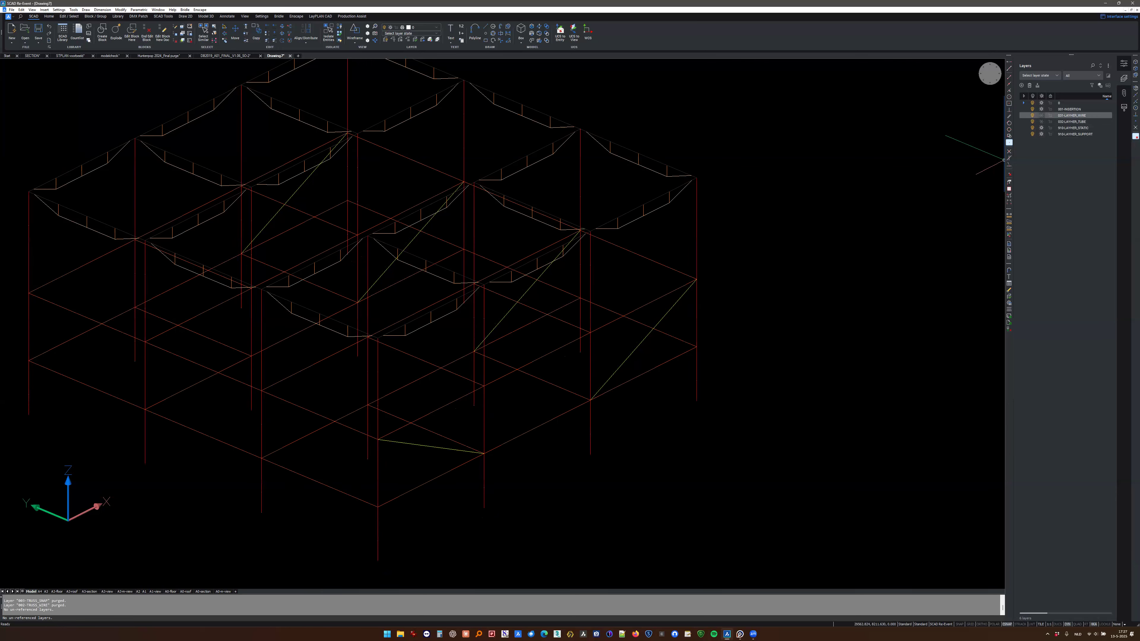
{"action": "scroll", "coordinate": [624, 303], "scroll_direction": "down", "scroll_amount": 3}
{"action": "middle_click_drag", "start_coordinate": [629, 301], "coordinate": [664, 295], "text": "shift"}
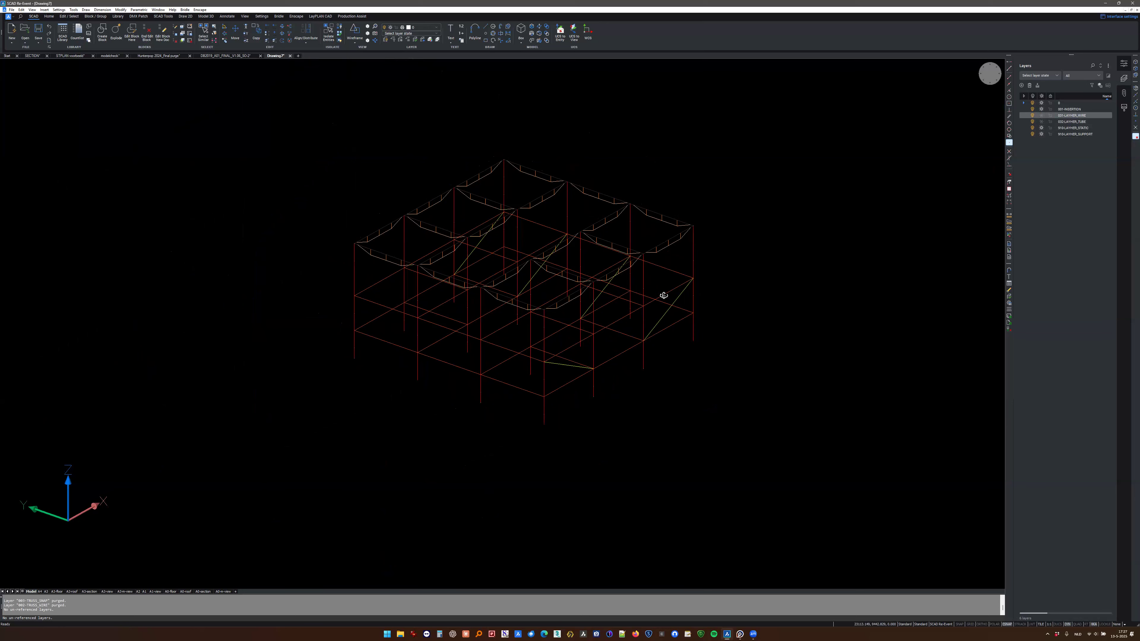
{"action": "scroll", "coordinate": [390, 313], "scroll_direction": "up", "scroll_amount": 3}
{"action": "left_click", "coordinate": [369, 305]}
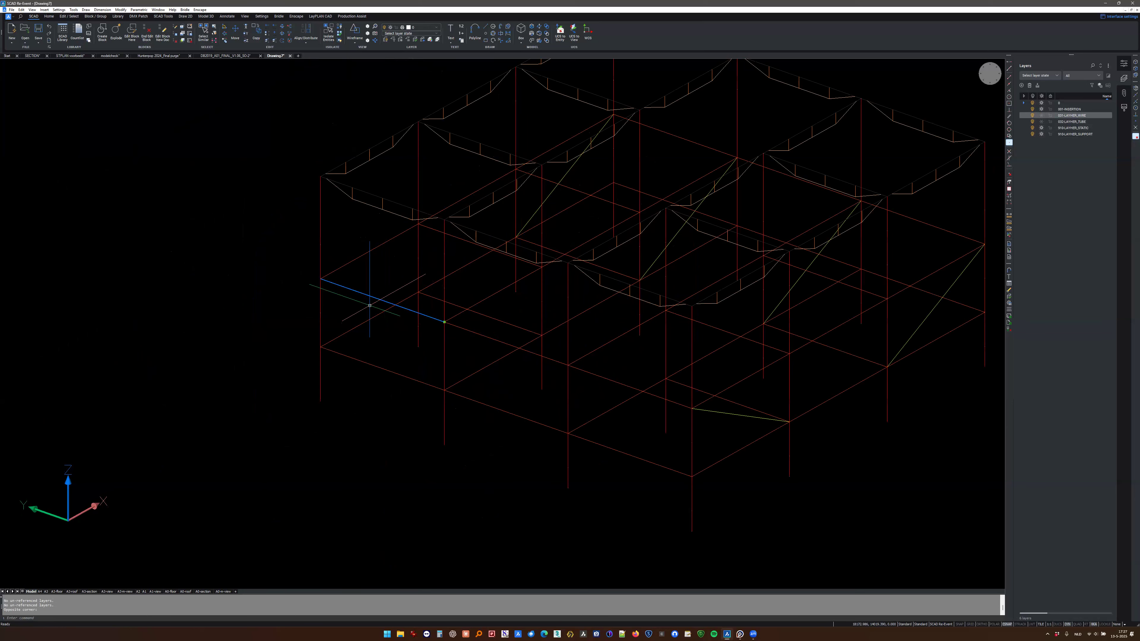
{"action": "scroll", "coordinate": [370, 306], "scroll_direction": "down", "scroll_amount": 2}
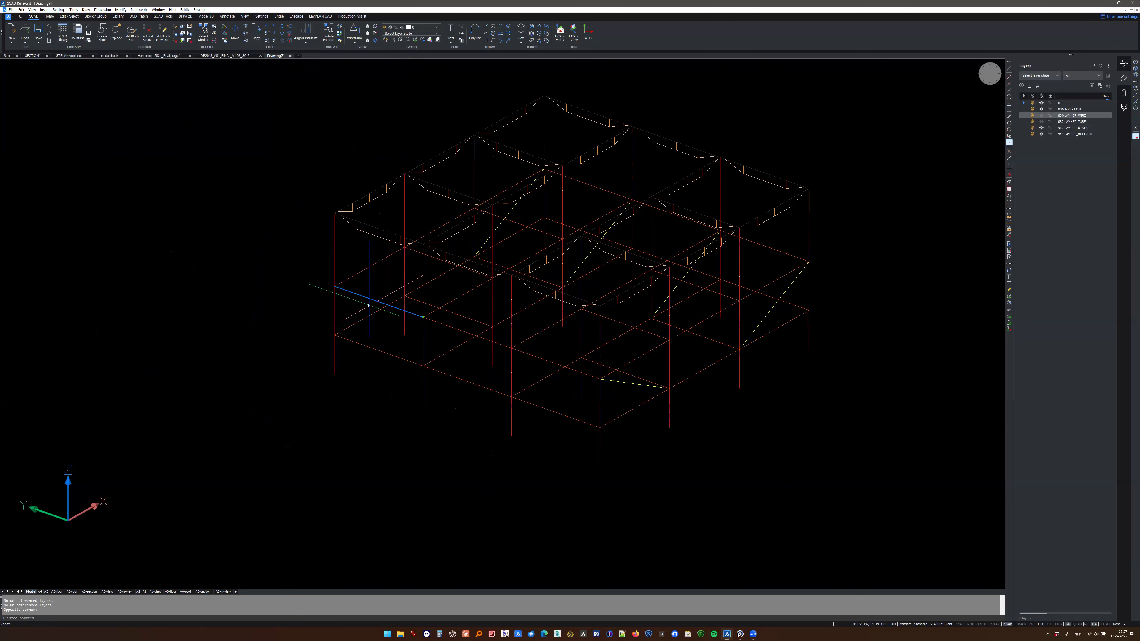
{"action": "middle_click_drag", "start_coordinate": [369, 305], "coordinate": [365, 334], "text": "shift"}
{"action": "scroll", "coordinate": [353, 329], "scroll_direction": "up", "scroll_amount": 2}
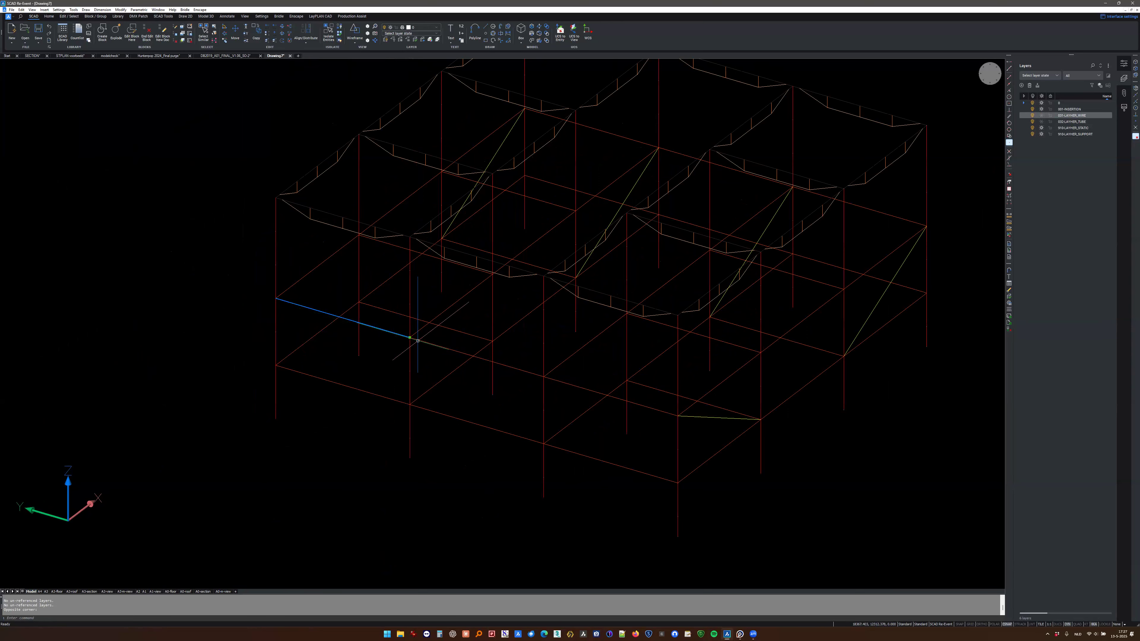
{"action": "scroll", "coordinate": [417, 341], "scroll_direction": "down", "scroll_amount": 2}
{"action": "scroll", "coordinate": [381, 337], "scroll_direction": "down", "scroll_amount": 2}
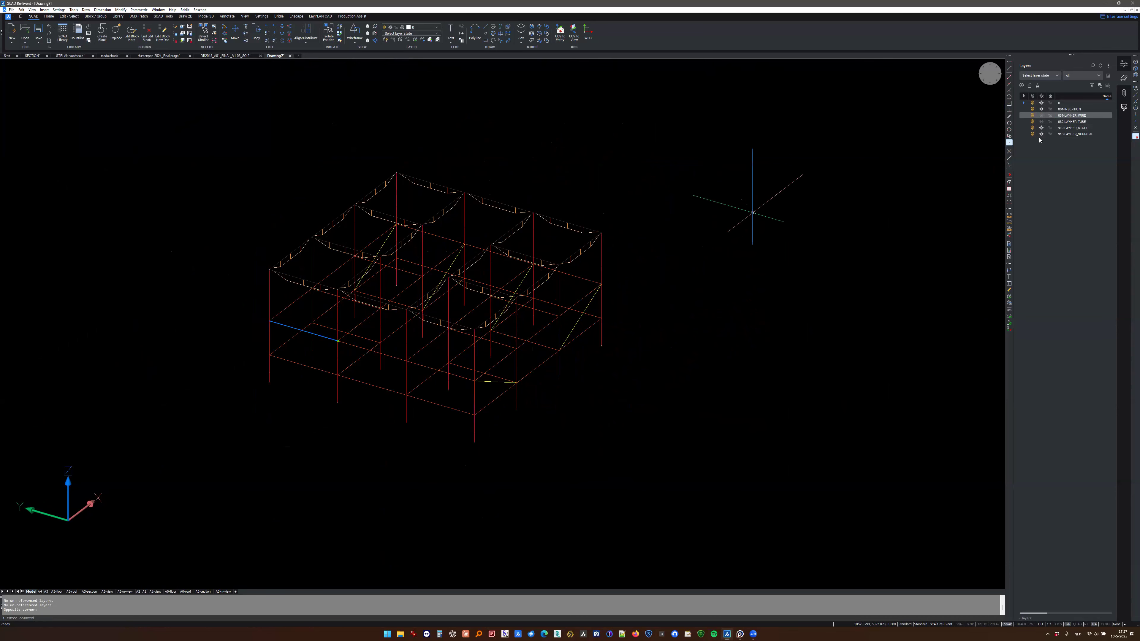
- Show the LAYHER_TUBE layer again and clear the selection of the horizontal static line
{"action": "left_click", "coordinate": [1041, 121]}
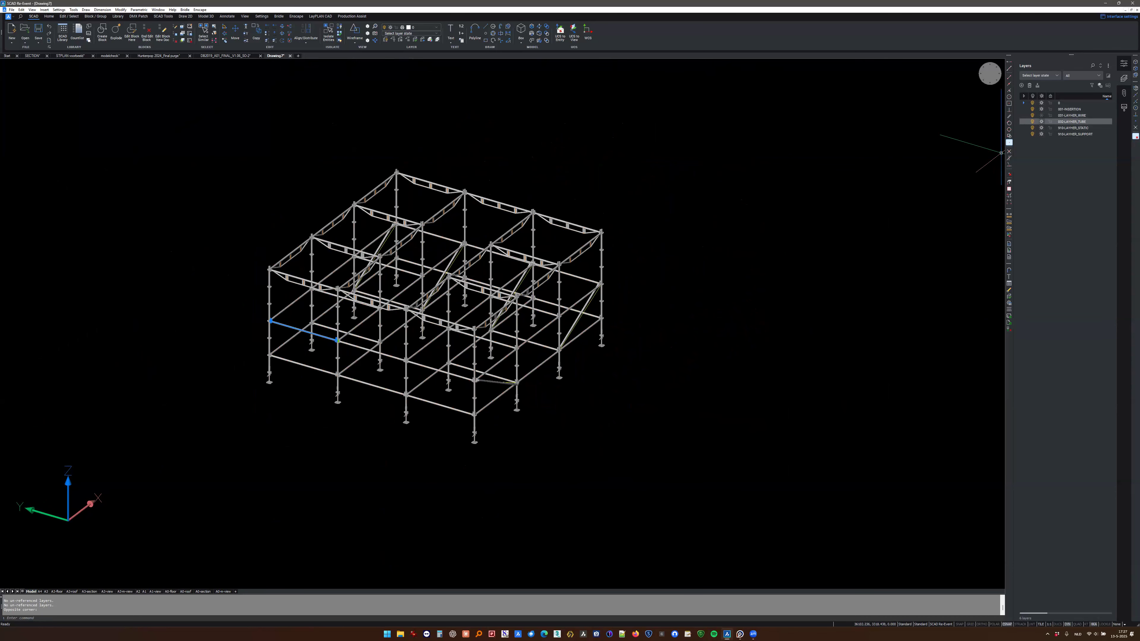
{"action": "scroll", "coordinate": [356, 326], "scroll_direction": "down", "scroll_amount": 2}
{"action": "key", "text": "Escape"}
- Enable Production Assist for the scaffold drawing, toggle one of its structure model layers, and view the scaffold up close
{"action": "left_click", "coordinate": [352, 16]}
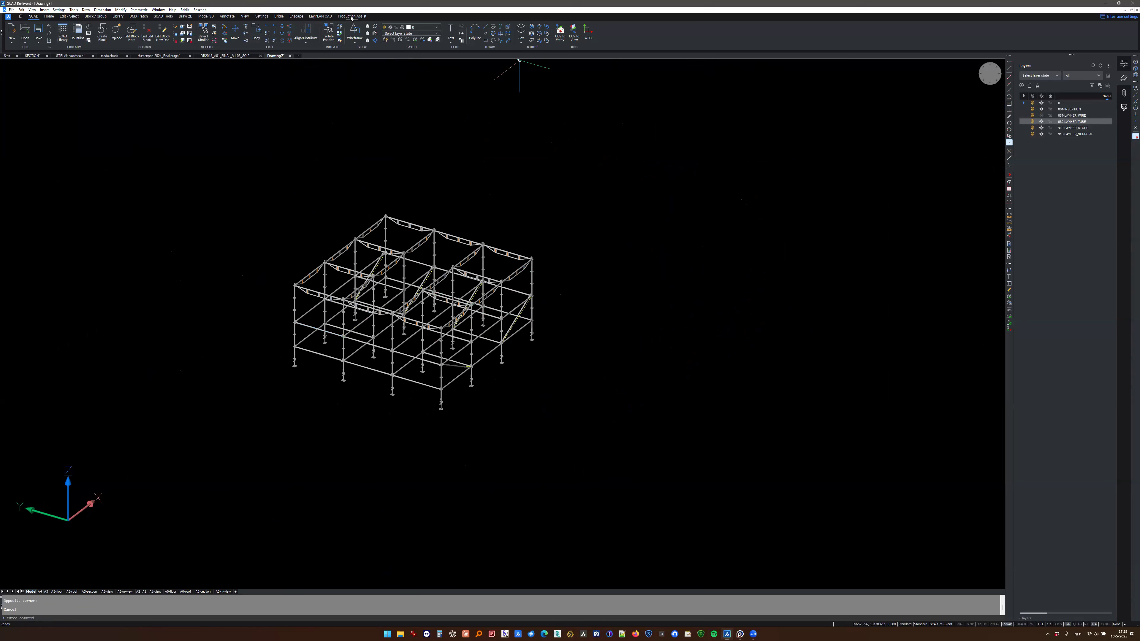
{"action": "left_click", "coordinate": [26, 31]}
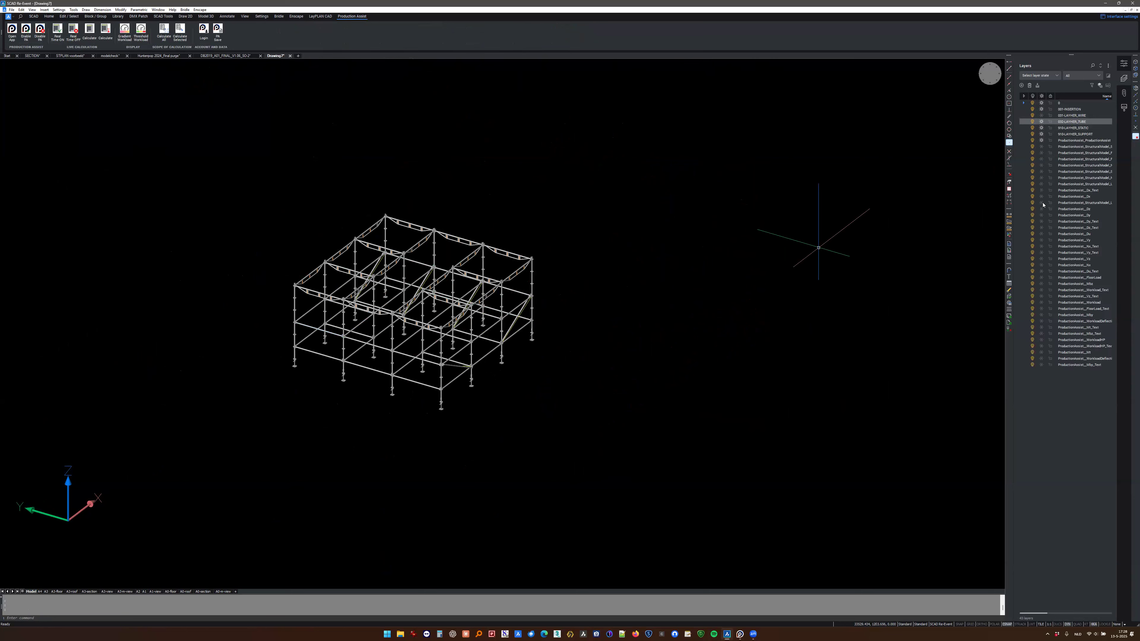
{"action": "left_click", "coordinate": [1040, 147]}
{"action": "scroll", "coordinate": [449, 315], "scroll_direction": "up", "scroll_amount": 3}
{"action": "middle_click_drag", "start_coordinate": [449, 316], "coordinate": [419, 330], "text": "shift"}
{"action": "middle_click_drag", "start_coordinate": [435, 389], "coordinate": [458, 347]}
- Check the transferred scaffold in the Production Assist window and thaw the deflection result layer in the drawing
{"action": "left_click", "coordinate": [740, 633]}
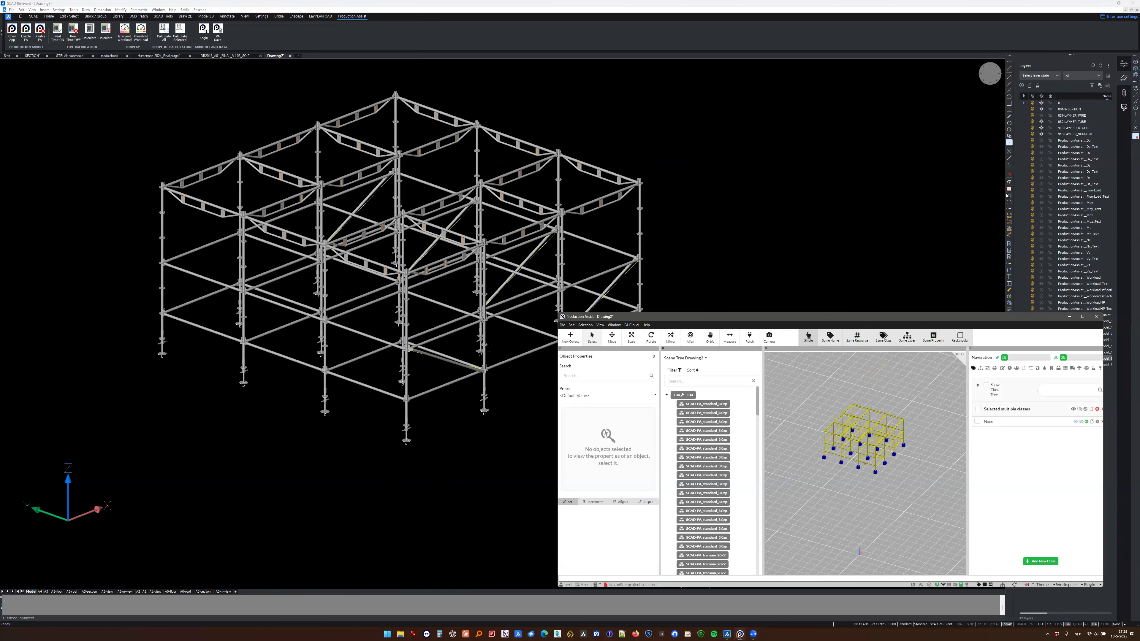
{"action": "left_click", "coordinate": [1041, 141]}
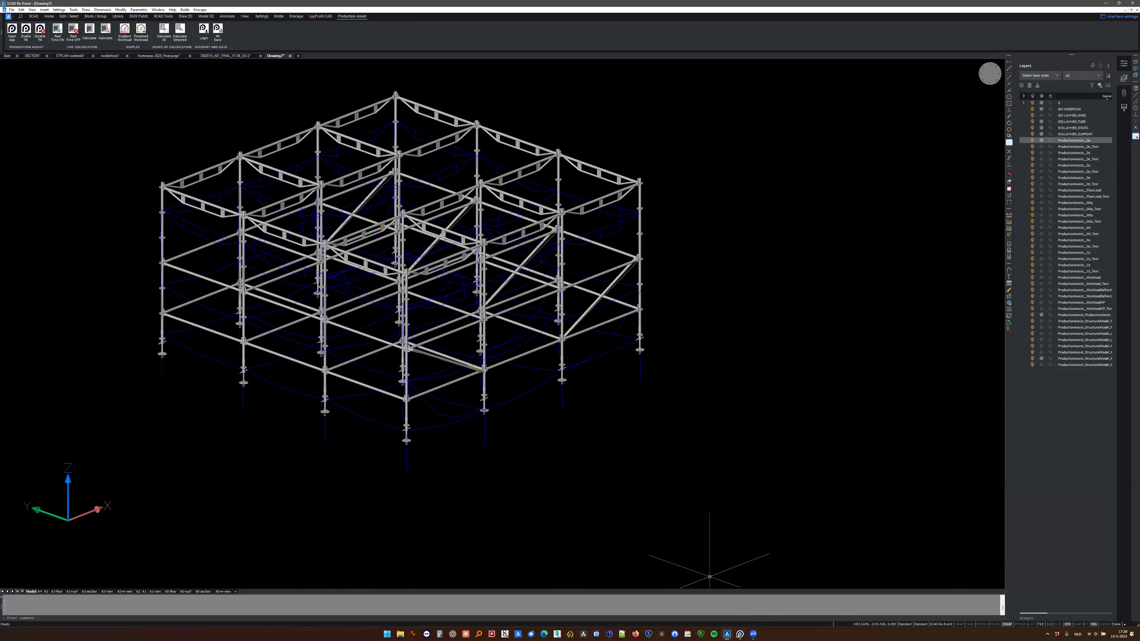
- Examine the blue deflection curves along the scaffold's ledgers and standards from several angles
{"action": "scroll", "coordinate": [511, 308], "scroll_direction": "down", "scroll_amount": 2}
{"action": "middle_click_drag", "start_coordinate": [505, 317], "coordinate": [505, 291], "text": "shift"}
{"action": "scroll", "coordinate": [523, 339], "scroll_direction": "up", "scroll_amount": 2}
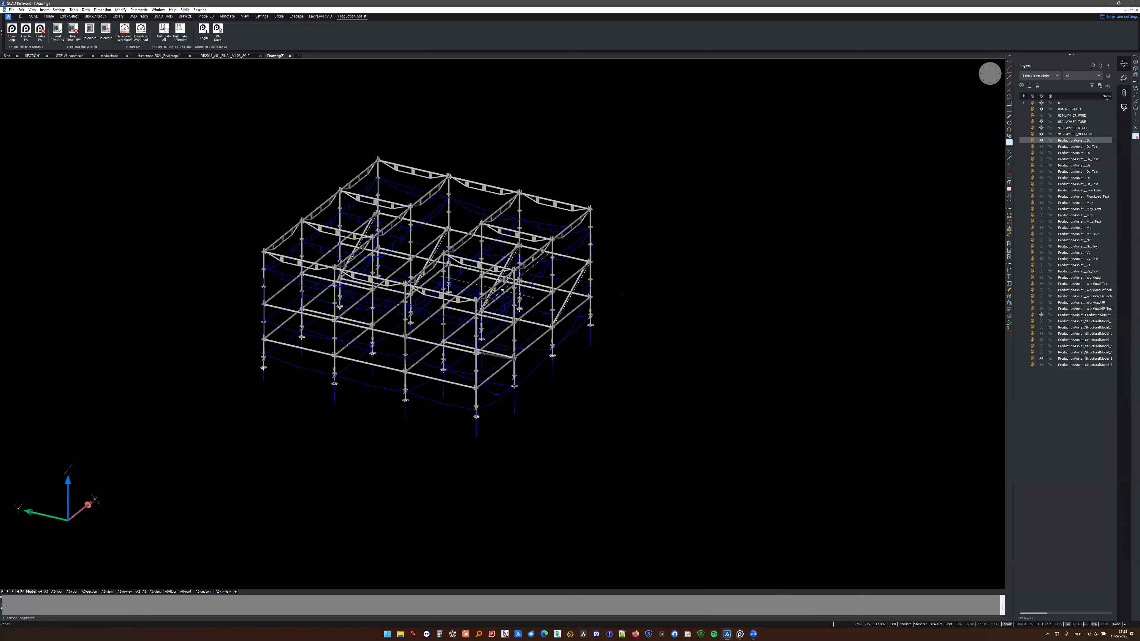
{"action": "scroll", "coordinate": [287, 330], "scroll_direction": "up", "scroll_amount": 2}
{"action": "scroll", "coordinate": [287, 330], "scroll_direction": "down", "scroll_amount": 2}
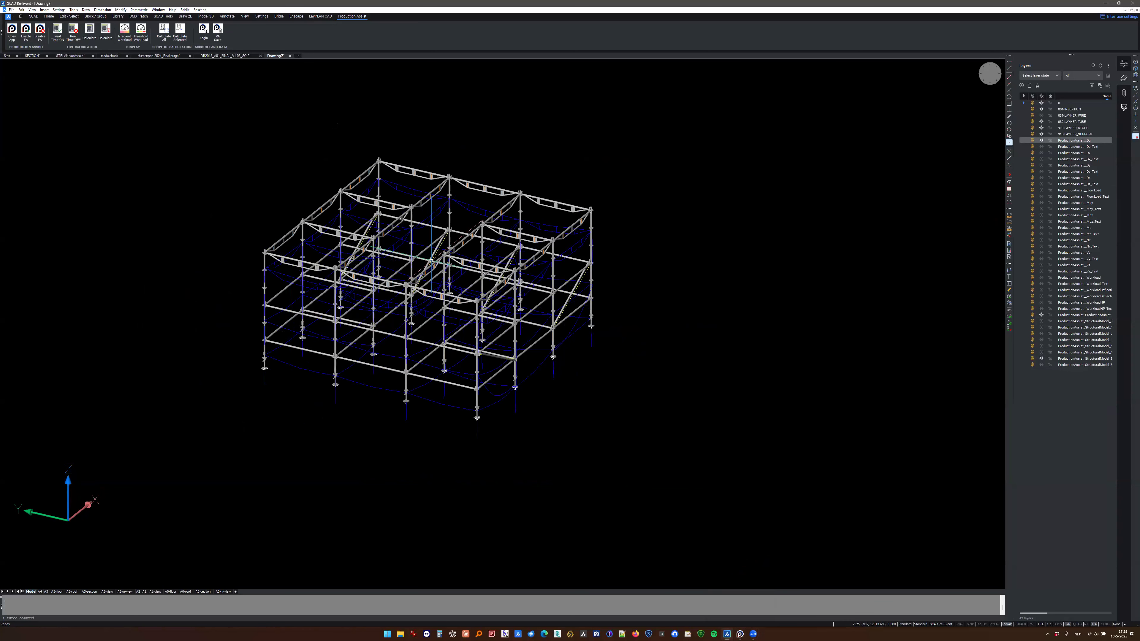
{"action": "scroll", "coordinate": [431, 261], "scroll_direction": "up", "scroll_amount": 2}
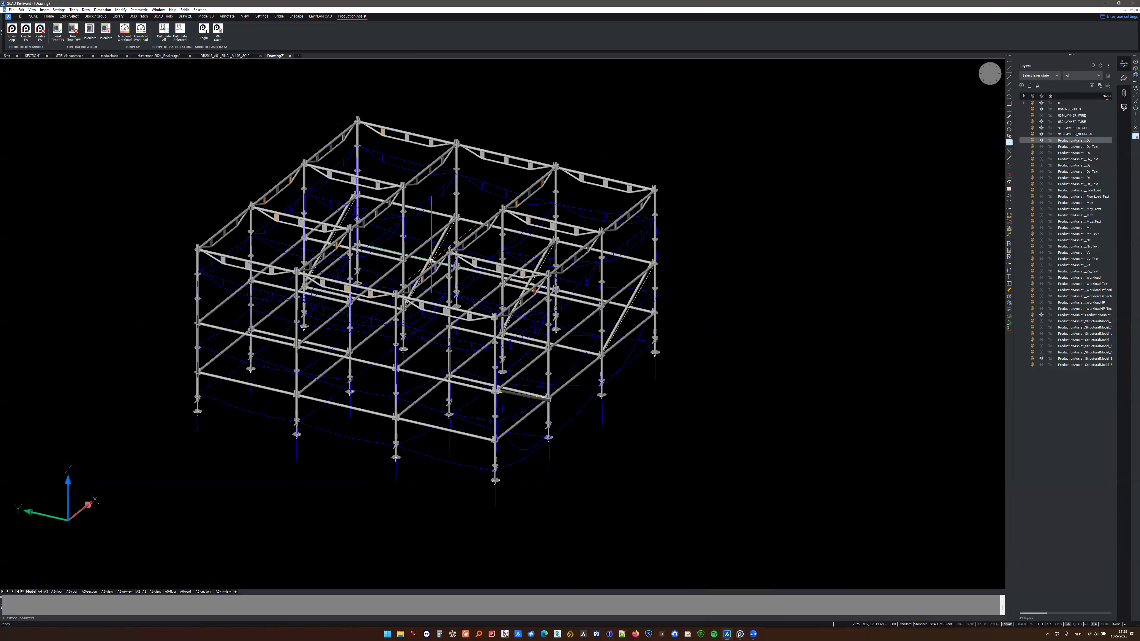
{"action": "scroll", "coordinate": [444, 288], "scroll_direction": "down", "scroll_amount": 2}
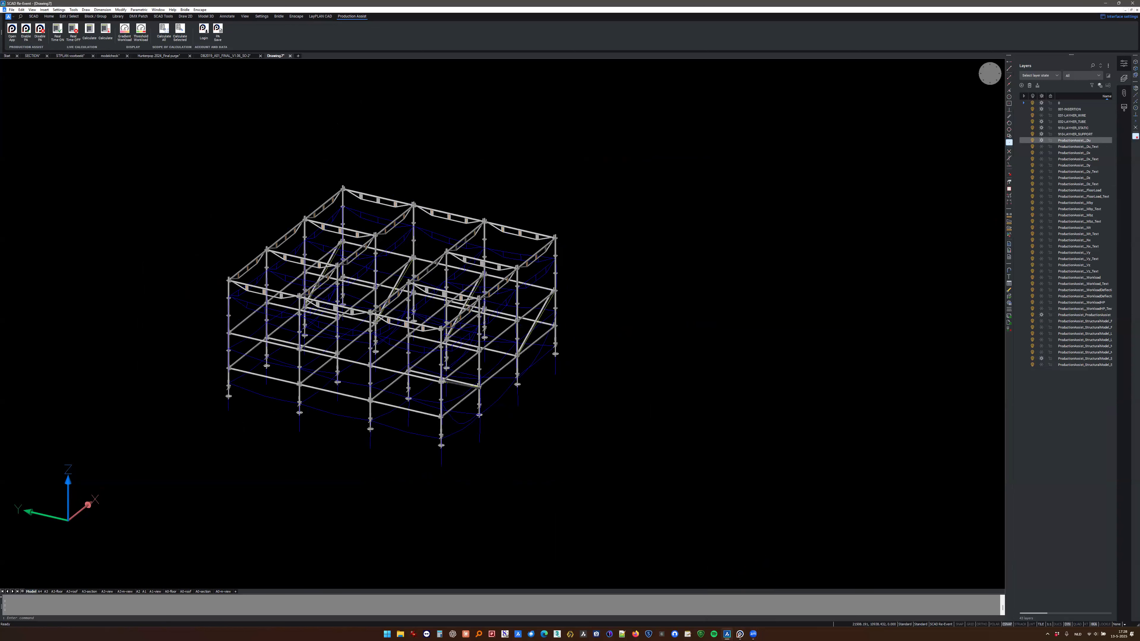
{"action": "middle_click_drag", "start_coordinate": [406, 318], "coordinate": [366, 333]}
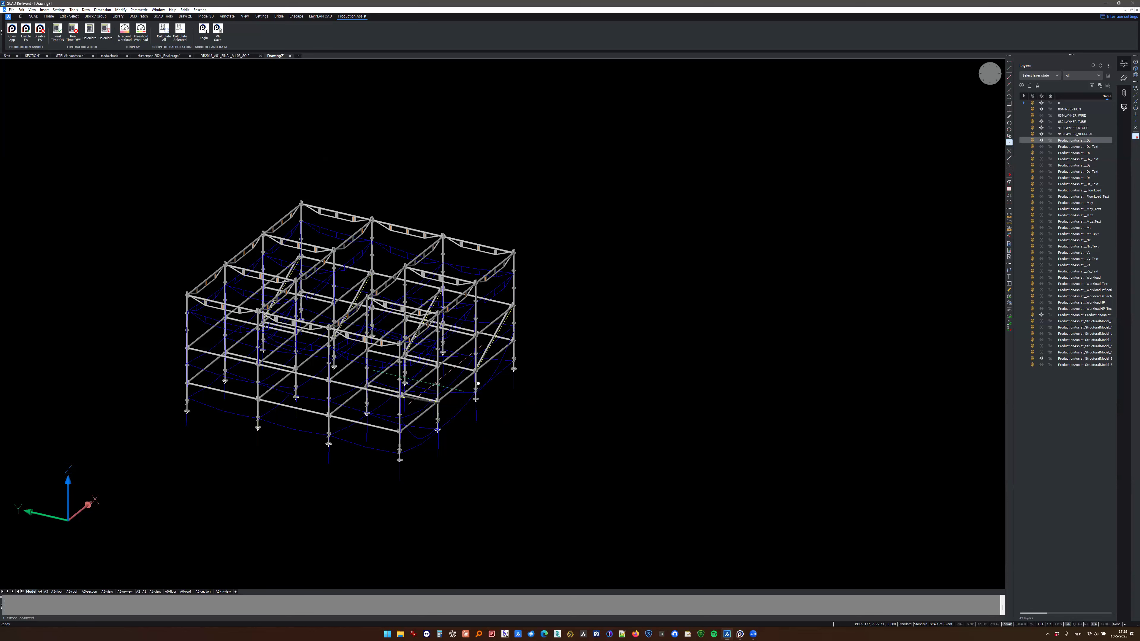
{"action": "scroll", "coordinate": [487, 393], "scroll_direction": "up", "scroll_amount": 3}
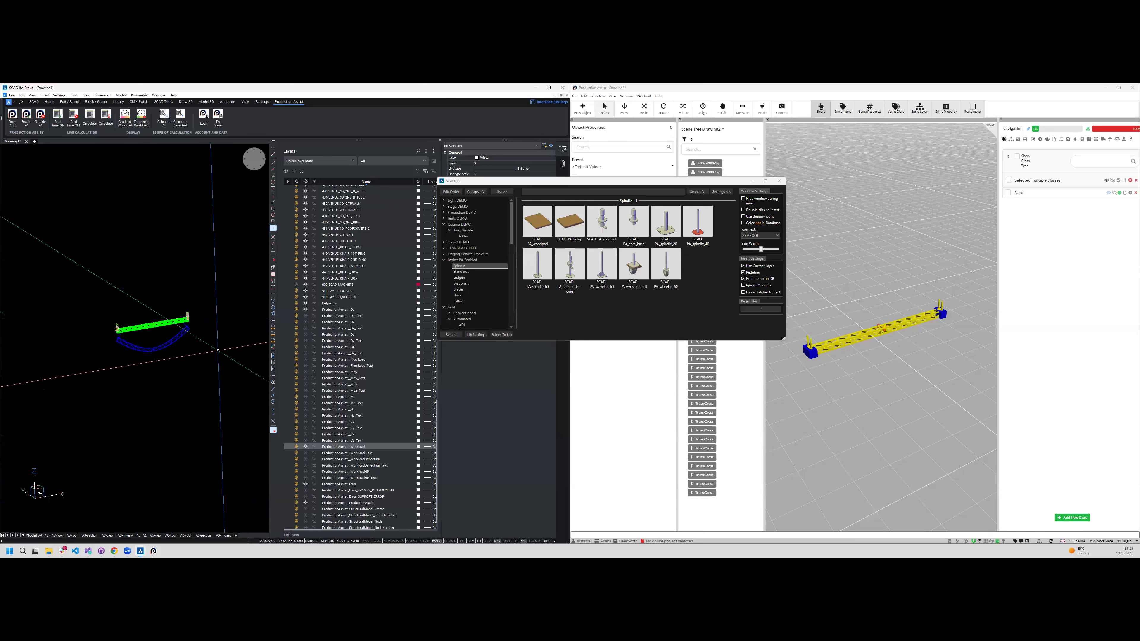
- Delete the truss and its calculated deflection curve from Drawing1
{"action": "left_click", "coordinate": [229, 265]}
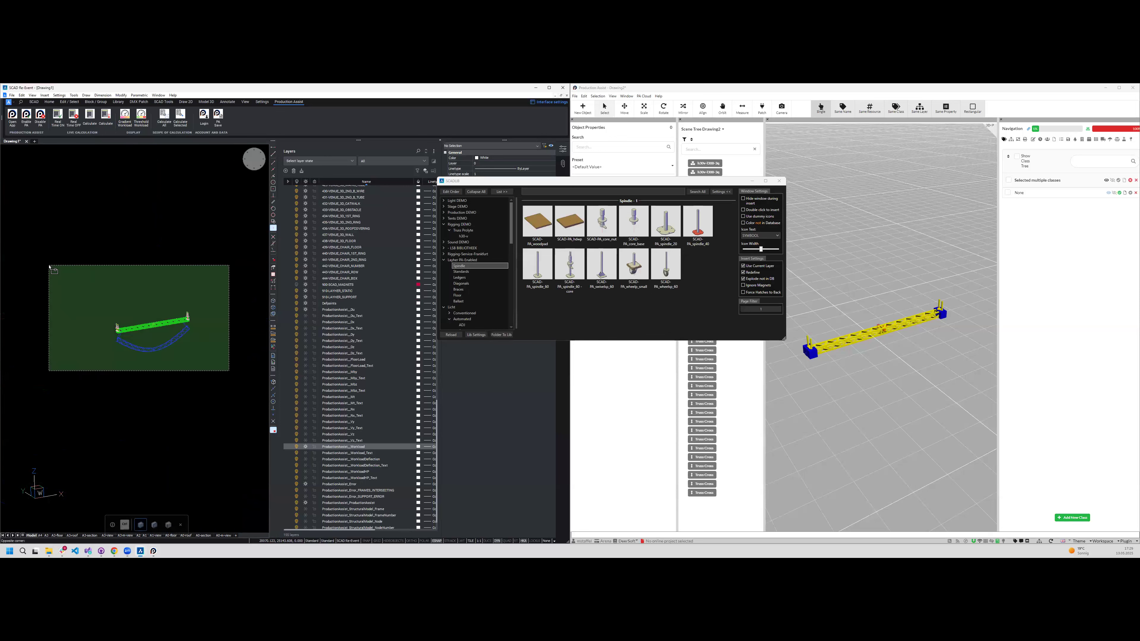
{"action": "left_click", "coordinate": [48, 371]}
{"action": "key", "text": "Delete"}
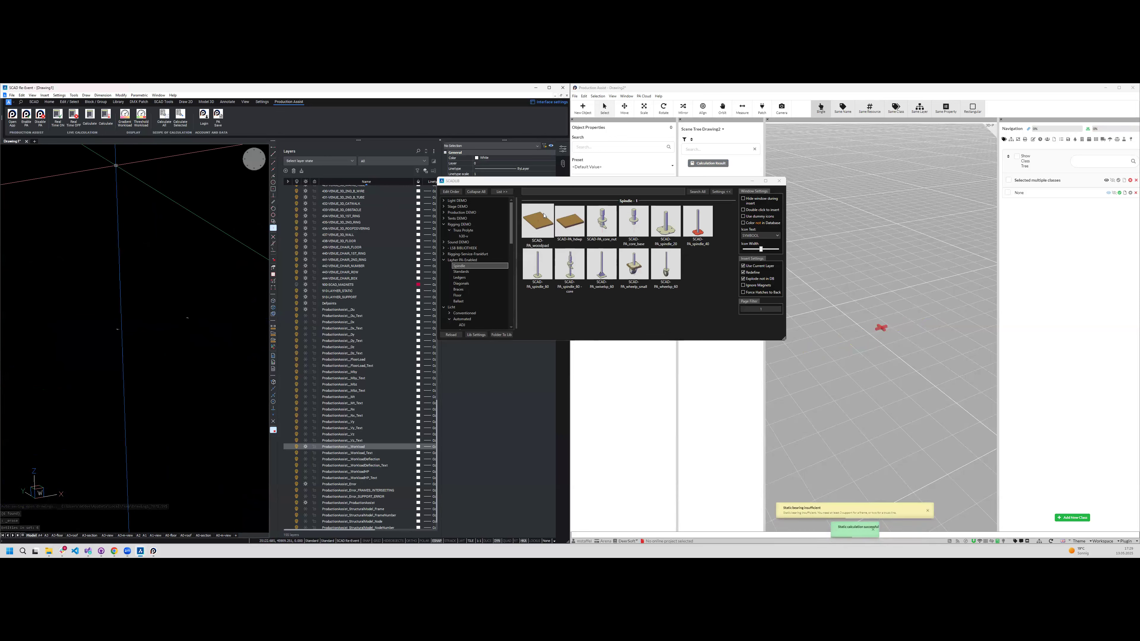
- Set Drawing1 to the top view and close the SCAD library window
{"action": "middle_click_drag", "start_coordinate": [149, 373], "coordinate": [149, 380]}
{"action": "left_click", "coordinate": [254, 160]}
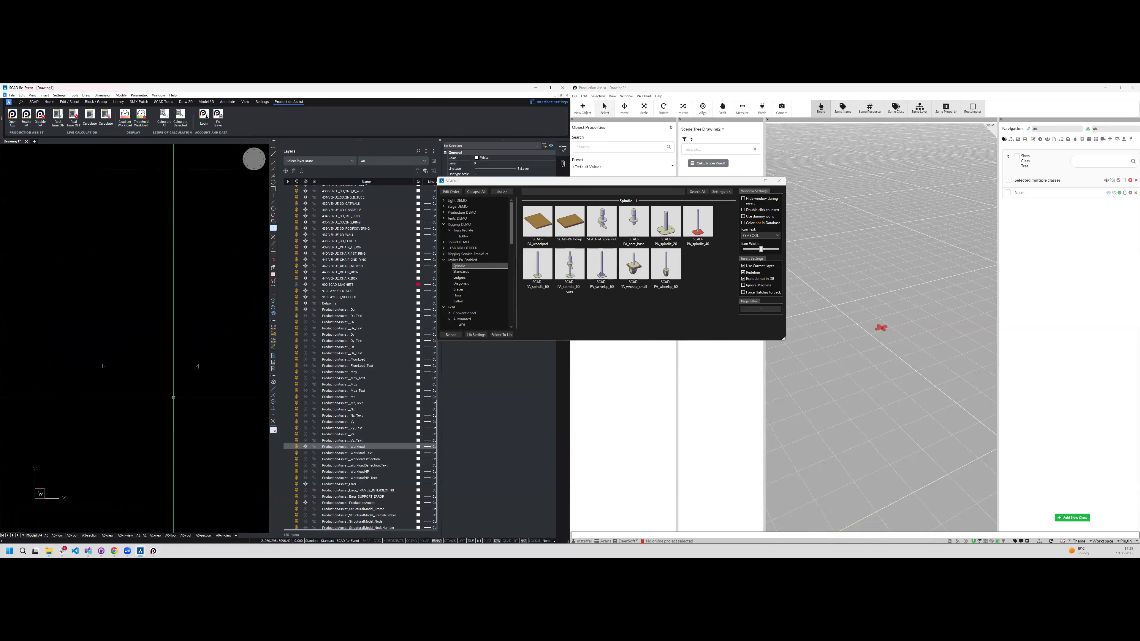
{"action": "scroll", "coordinate": [181, 393], "scroll_direction": "down", "scroll_amount": 2}
{"action": "left_click", "coordinate": [254, 429]}
{"action": "left_click", "coordinate": [75, 286]}
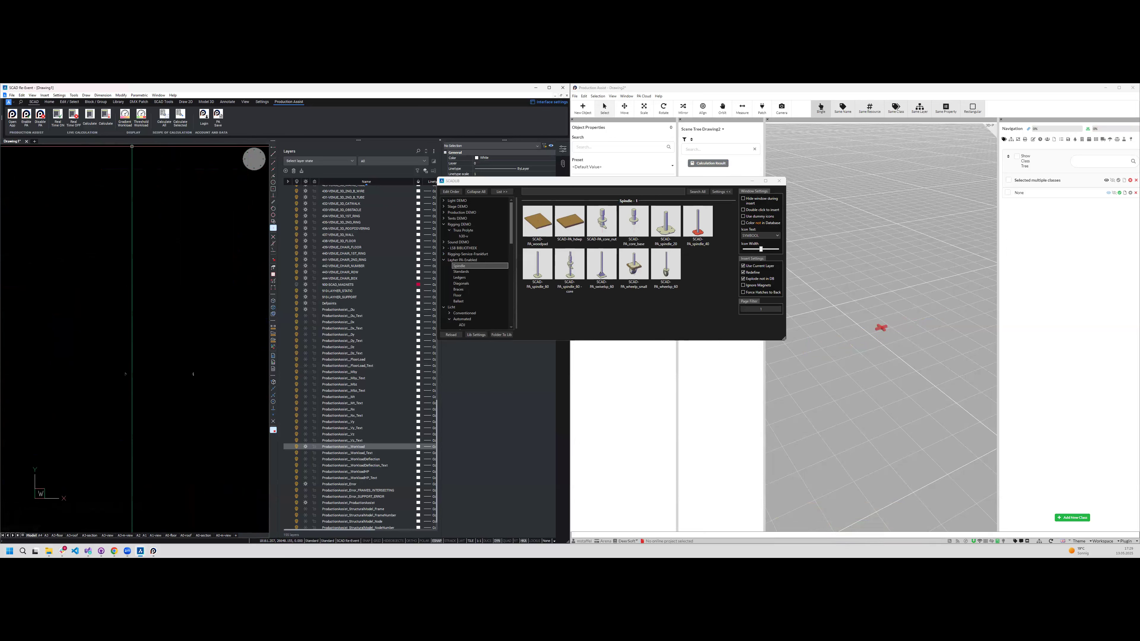
{"action": "left_click", "coordinate": [34, 102]}
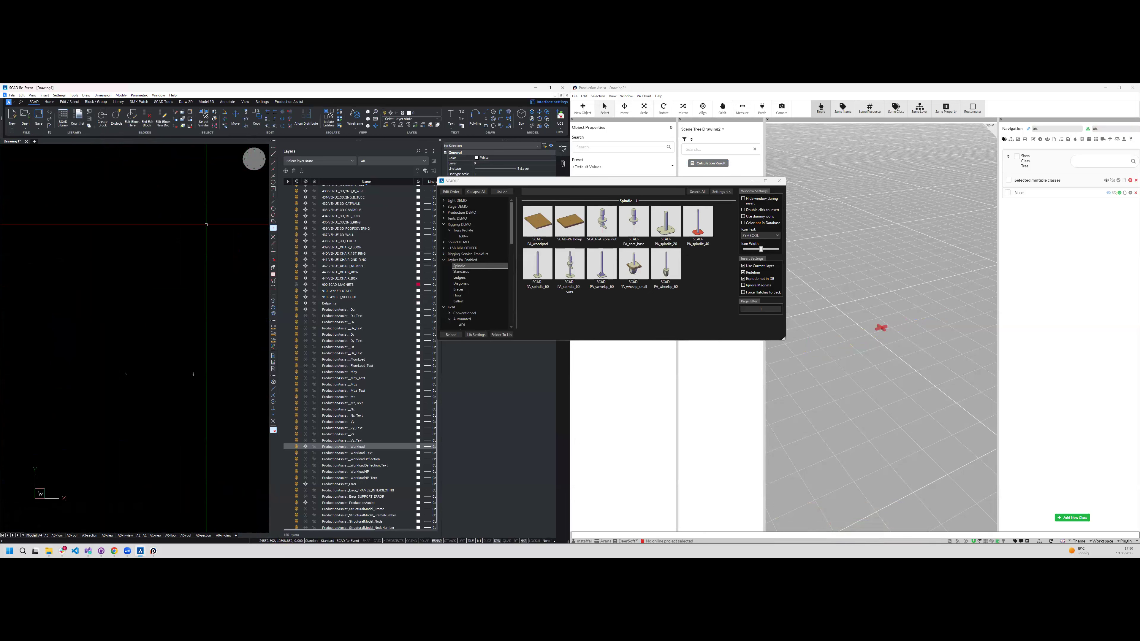
{"action": "left_click", "coordinate": [779, 181]}
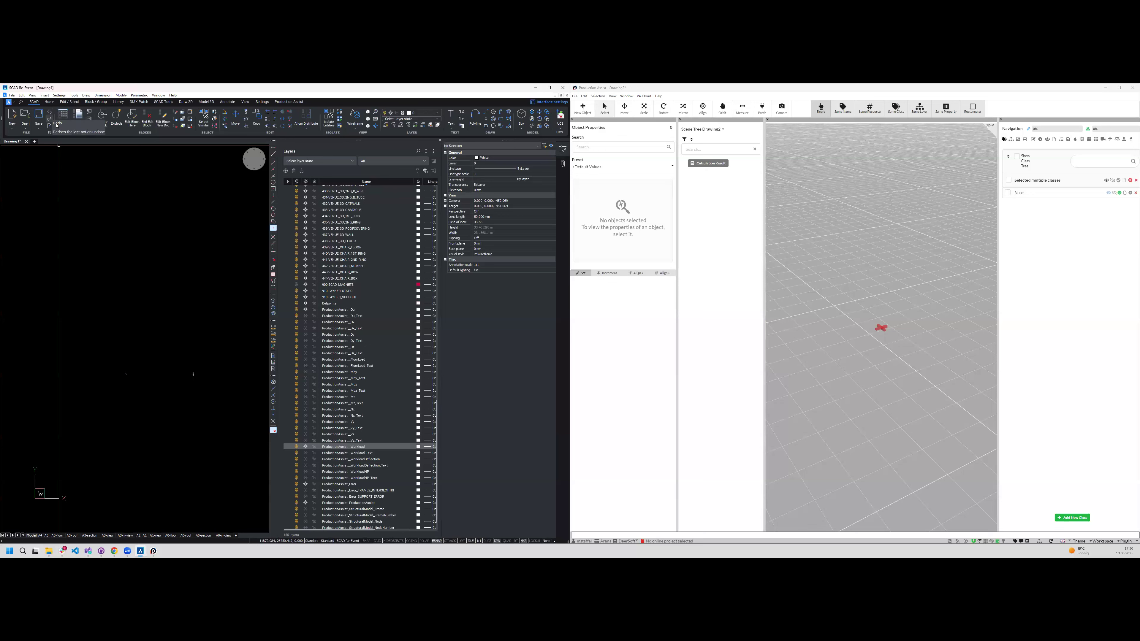
- Reopen the SCAD library, show the Spindle category under Layher PA Enabled, and reposition the library window
{"action": "left_click", "coordinate": [63, 120]}
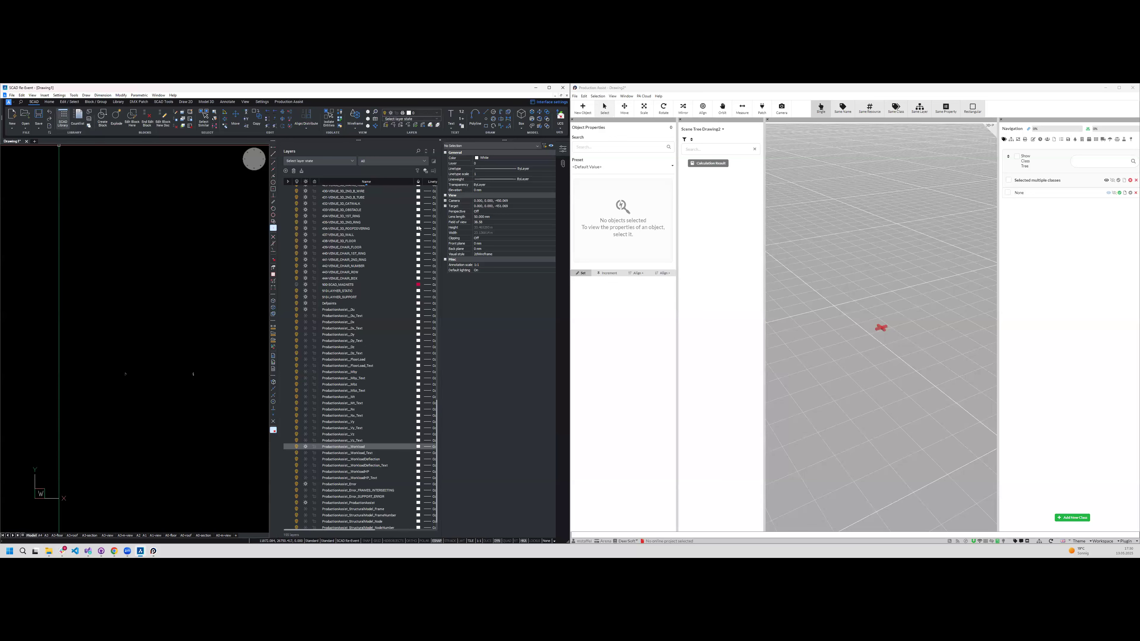
{"action": "scroll", "coordinate": [469, 289], "scroll_direction": "down", "scroll_amount": 15}
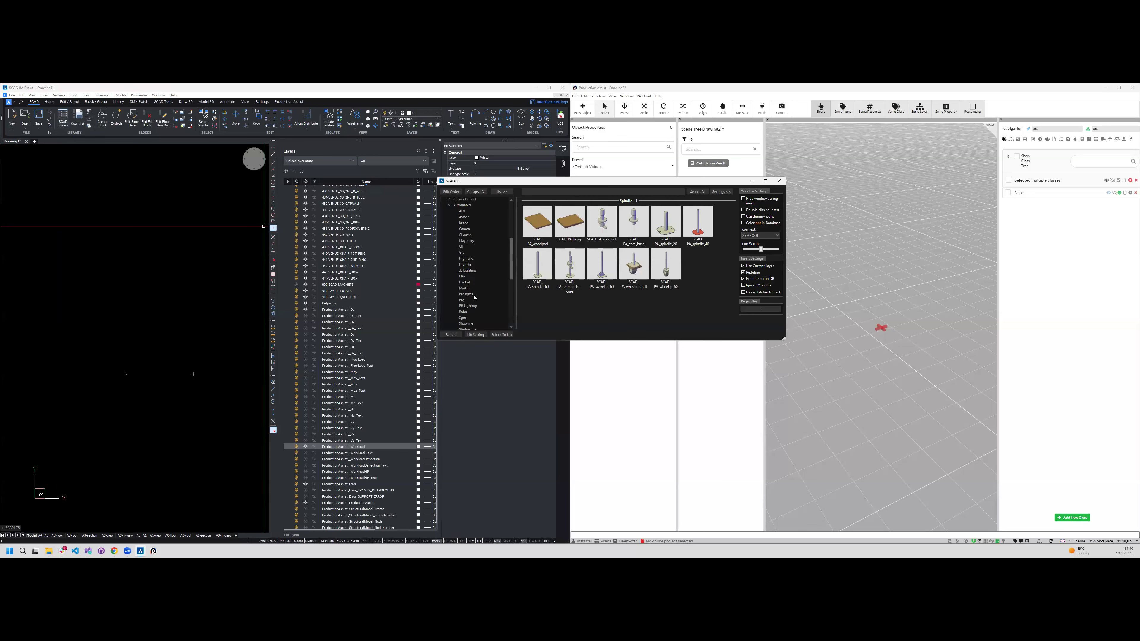
{"action": "scroll", "coordinate": [482, 306], "scroll_direction": "up", "scroll_amount": 13}
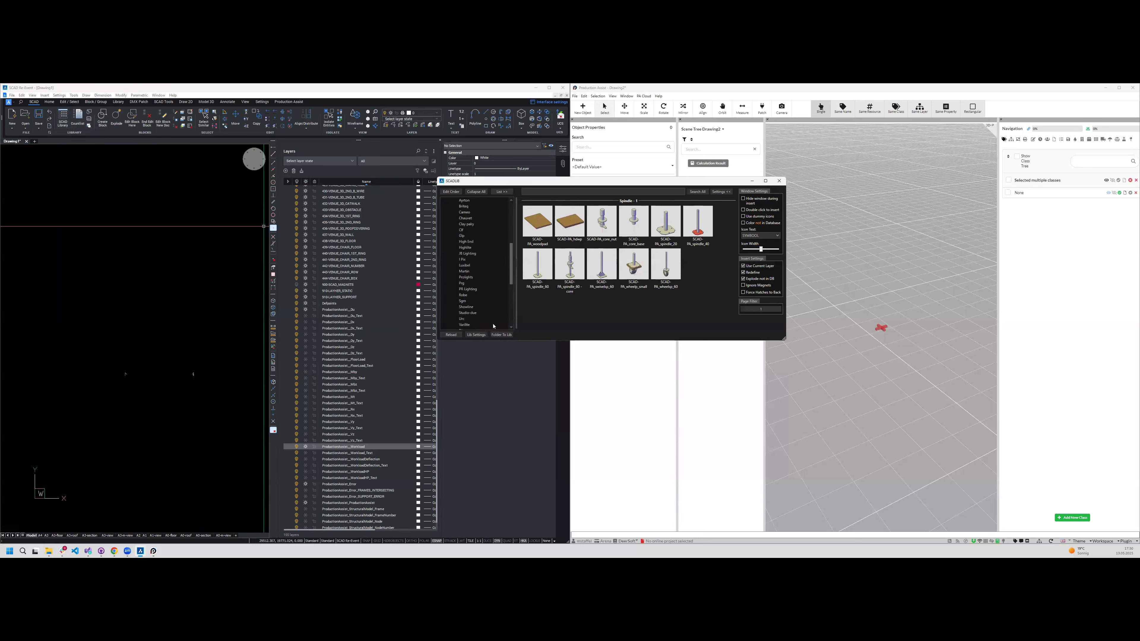
{"action": "scroll", "coordinate": [478, 305], "scroll_direction": "down", "scroll_amount": 5}
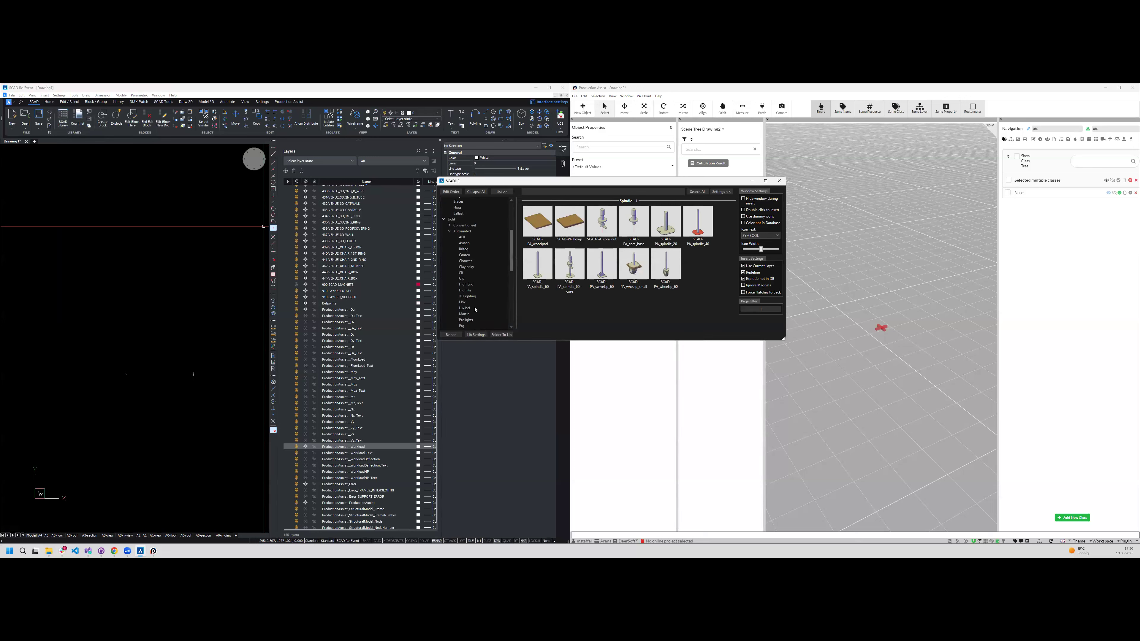
{"action": "scroll", "coordinate": [475, 311], "scroll_direction": "up", "scroll_amount": 5}
{"action": "left_click", "coordinate": [462, 262]}
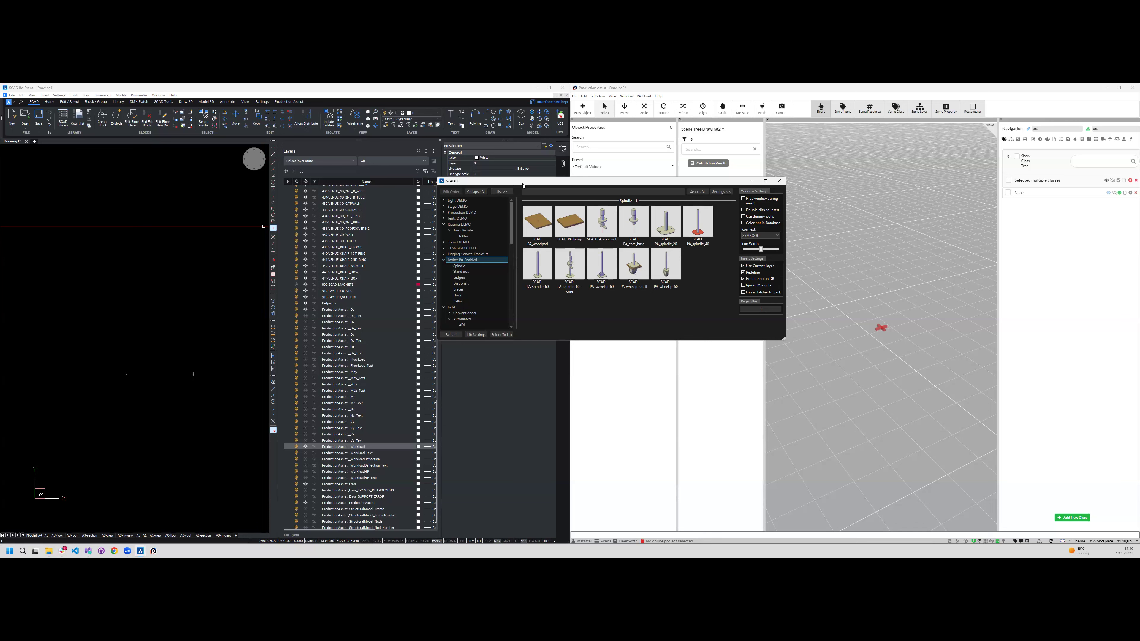
{"action": "left_click_drag", "start_coordinate": [523, 185], "coordinate": [558, 187]}
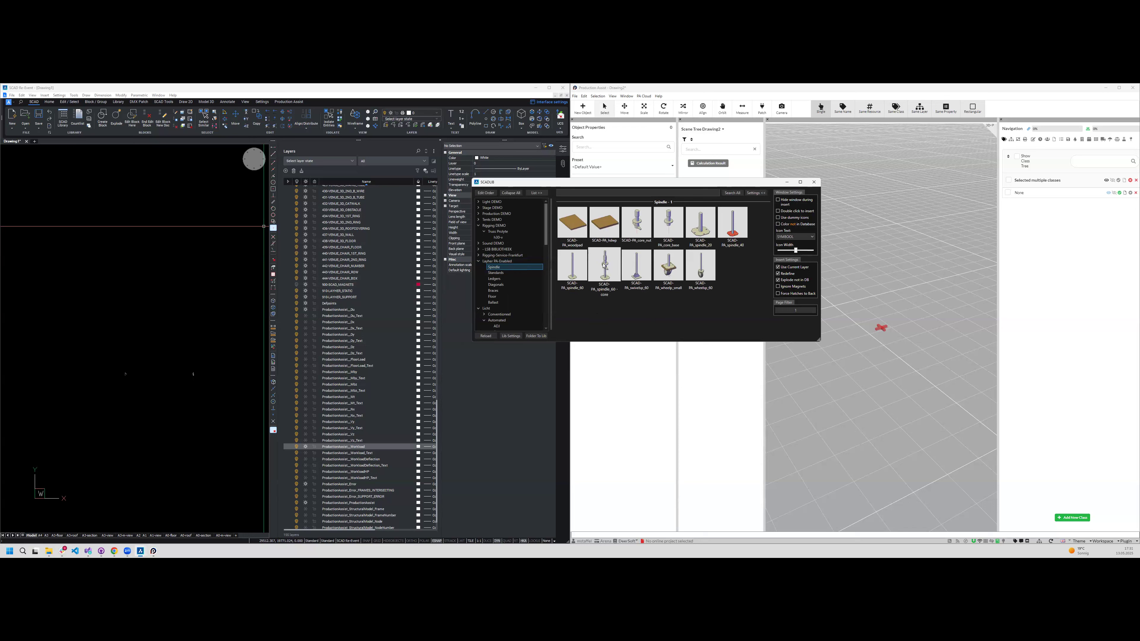
- Insert one PA_spindle_60-core from the library into the empty Drawing1
{"action": "mouse_move", "coordinate": [599, 291]}
{"action": "left_click", "coordinate": [603, 270]}
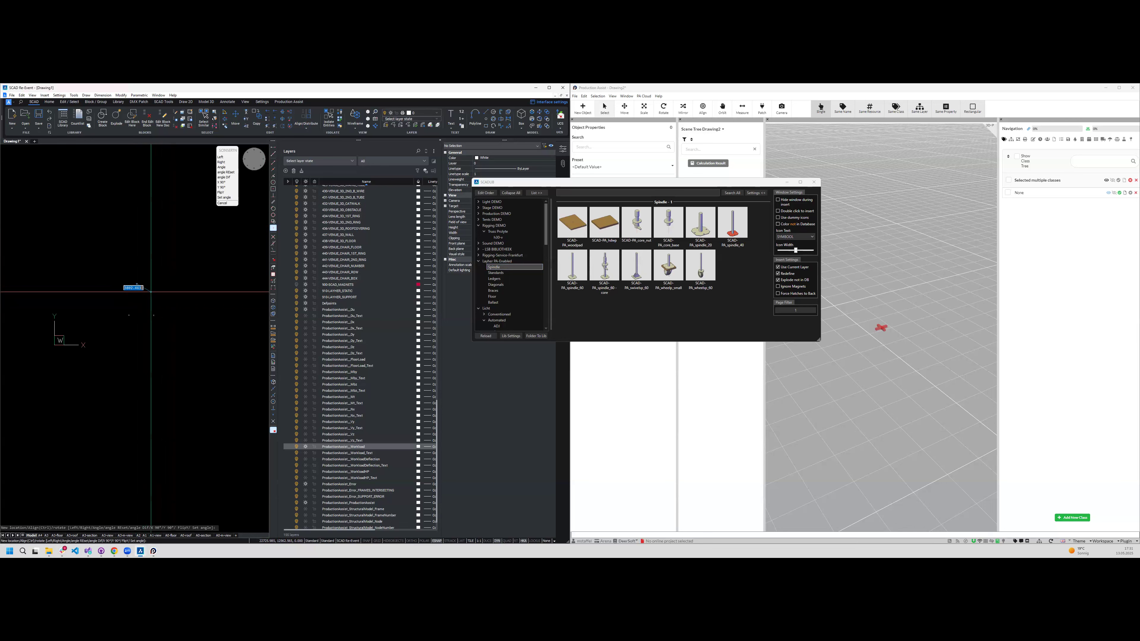
{"action": "key", "text": "Escape"}
{"action": "scroll", "coordinate": [134, 276], "scroll_direction": "up", "scroll_amount": 10}
{"action": "scroll", "coordinate": [127, 306], "scroll_direction": "up", "scroll_amount": 3}
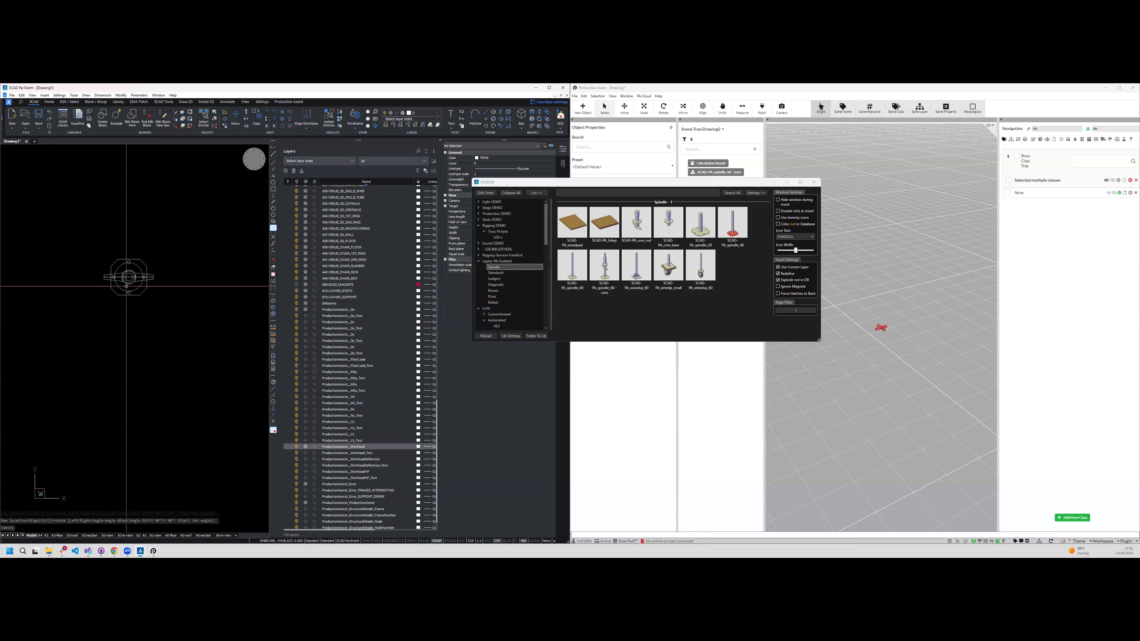
- View the transferred spindle in the Production Assist scene
{"action": "left_click", "coordinate": [830, 368]}
{"action": "middle_click_drag", "start_coordinate": [930, 361], "coordinate": [994, 346]}
{"action": "mouse_move", "coordinate": [849, 171]}
{"action": "middle_mouse_down"}
{"action": "mouse_move", "coordinate": [852, 180]}
{"action": "mouse_move", "coordinate": [848, 163]}
{"action": "middle_mouse_up"}
{"action": "scroll", "coordinate": [871, 239], "scroll_direction": "up", "scroll_amount": 1}
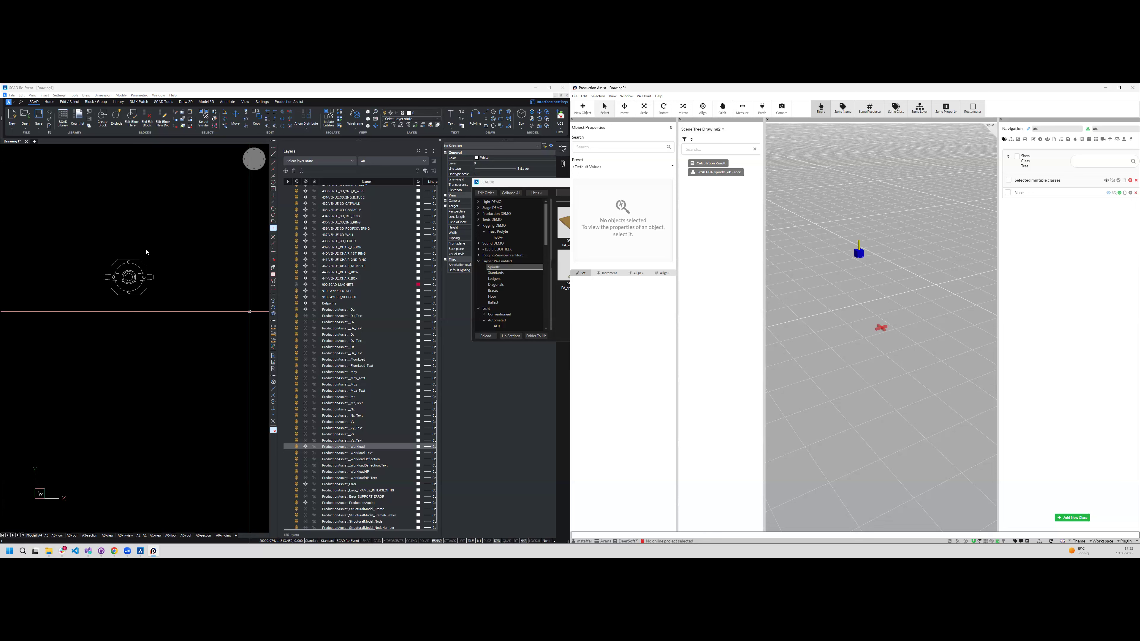
- Select the spindle in Drawing1 and check its linked object and properties in Production Assist
{"action": "left_click", "coordinate": [163, 299]}
{"action": "left_click_drag", "start_coordinate": [96, 238], "coordinate": [176, 321]}
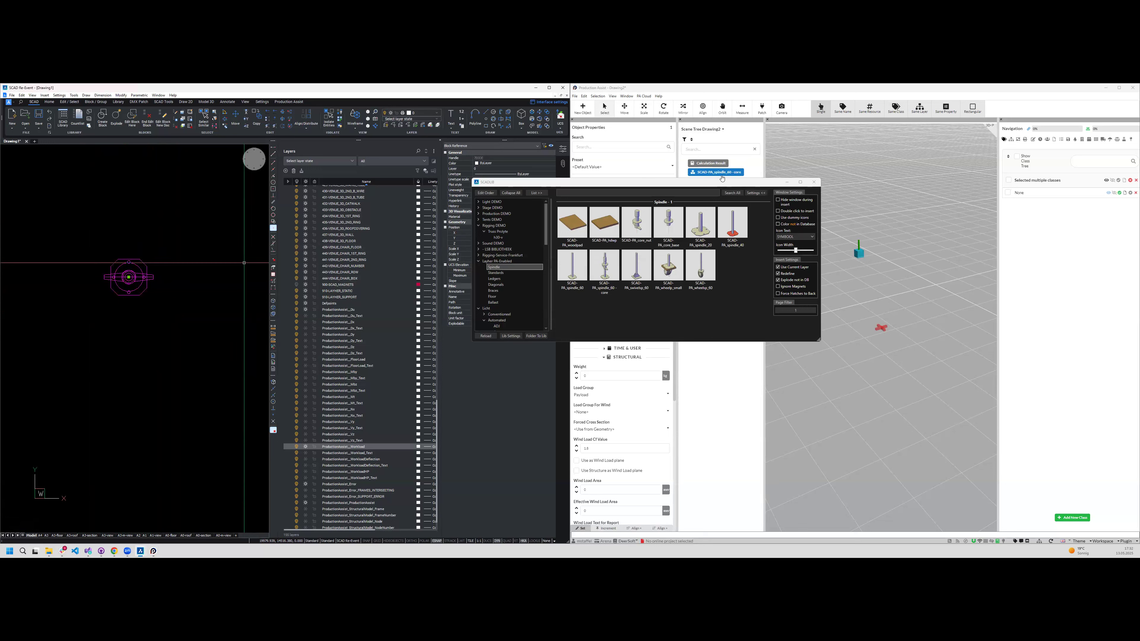
{"action": "left_click", "coordinate": [750, 193]}
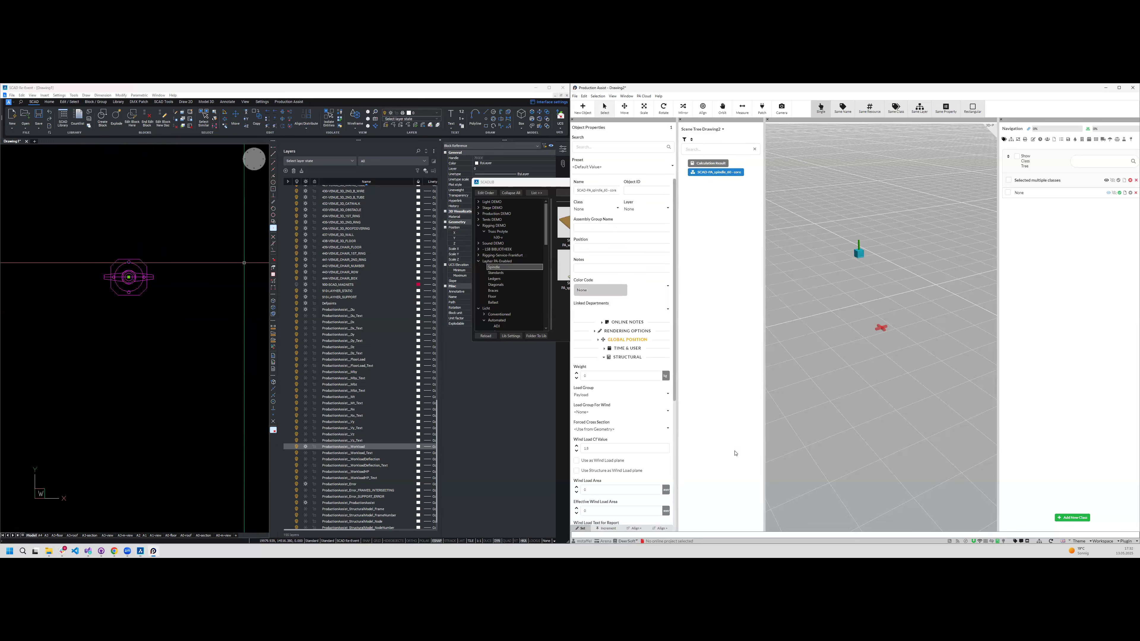
{"action": "left_click", "coordinate": [726, 174]}
{"action": "left_click", "coordinate": [244, 262]}
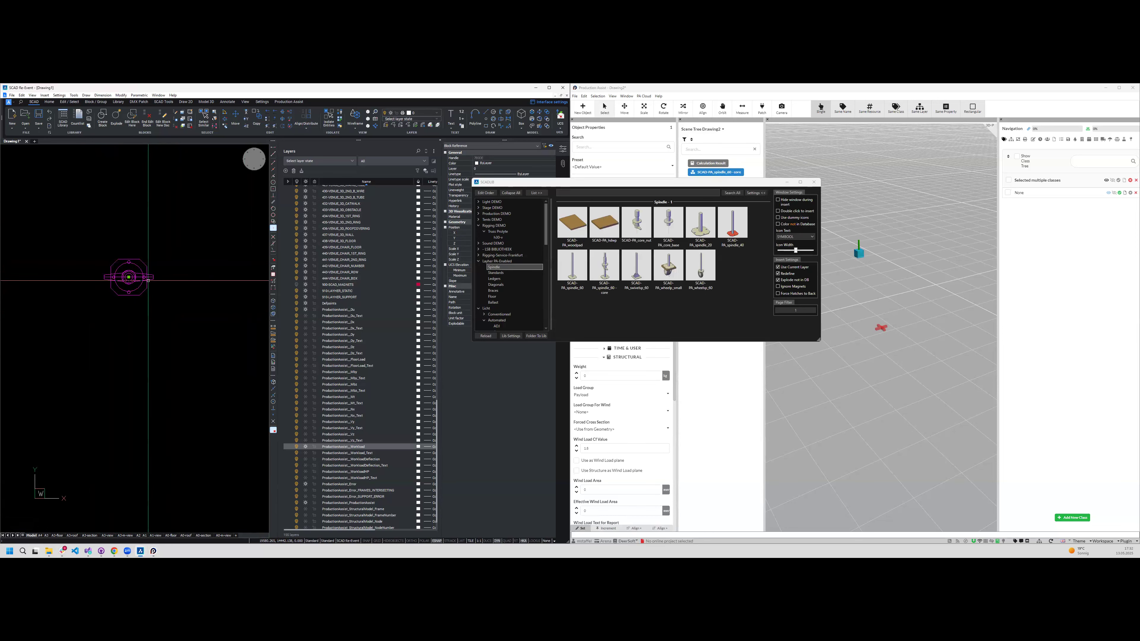
- Insert a silver Layher standard from the Standards category and snap its endpoint onto the spindle in a 3D view
{"action": "scroll", "coordinate": [119, 292], "scroll_direction": "down", "scroll_amount": 3}
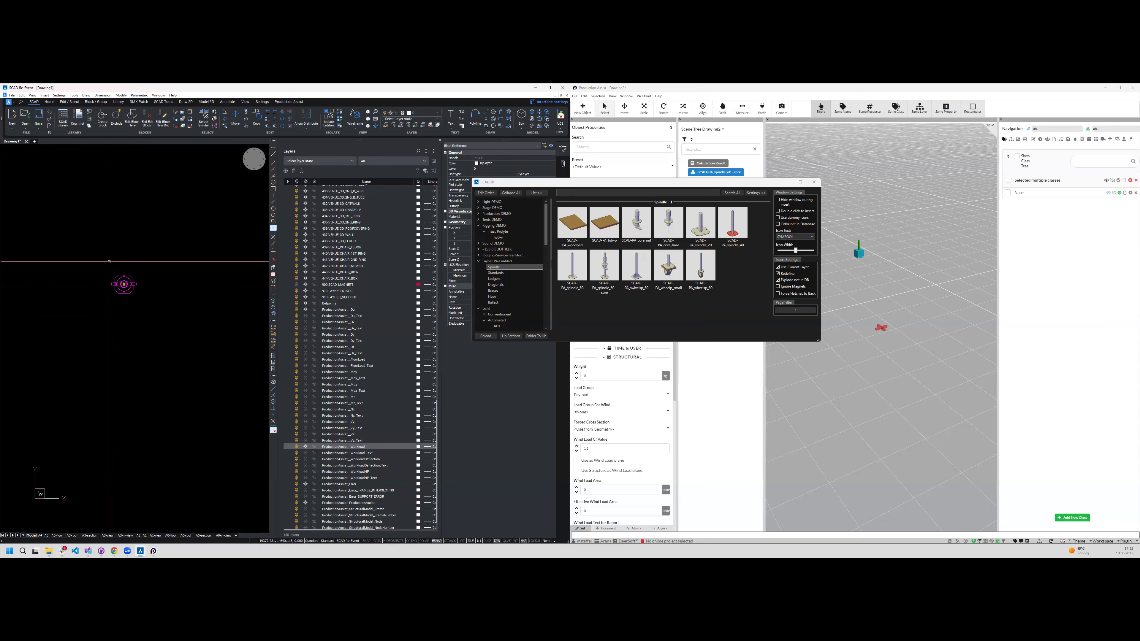
{"action": "mouse_move", "coordinate": [178, 308]}
{"action": "middle_mouse_down", "text": "shift"}
{"action": "mouse_move", "coordinate": [168, 278]}
{"action": "mouse_move", "coordinate": [175, 310]}
{"action": "mouse_move", "coordinate": [162, 315]}
{"action": "middle_mouse_up", "text": "shift"}
{"action": "scroll", "coordinate": [132, 296], "scroll_direction": "up", "scroll_amount": 5}
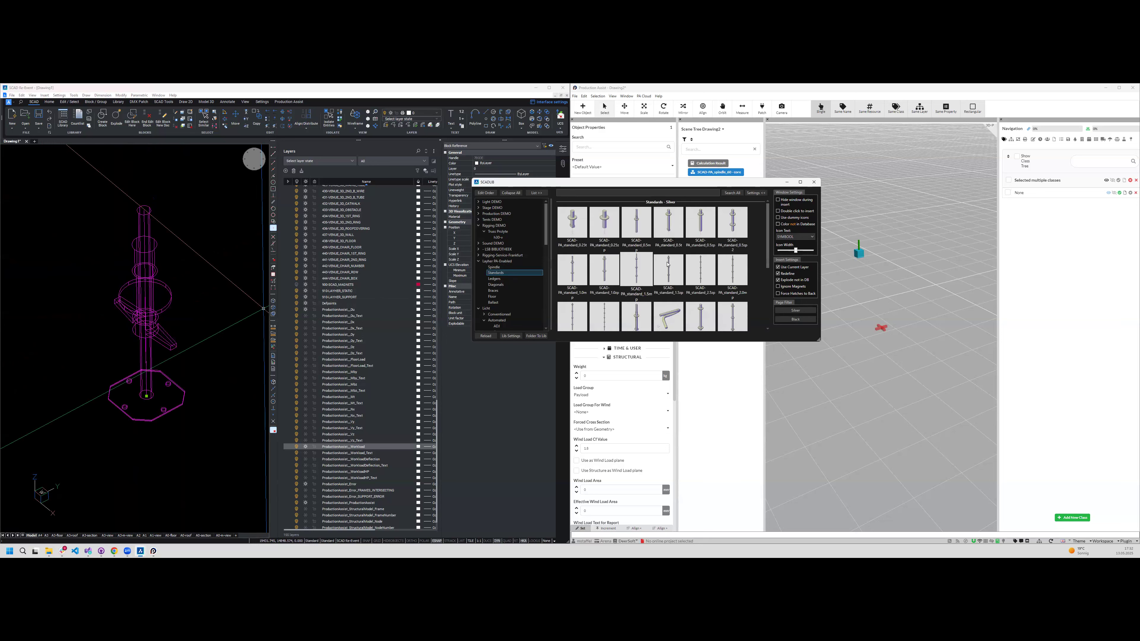
{"action": "left_click", "coordinate": [496, 272]}
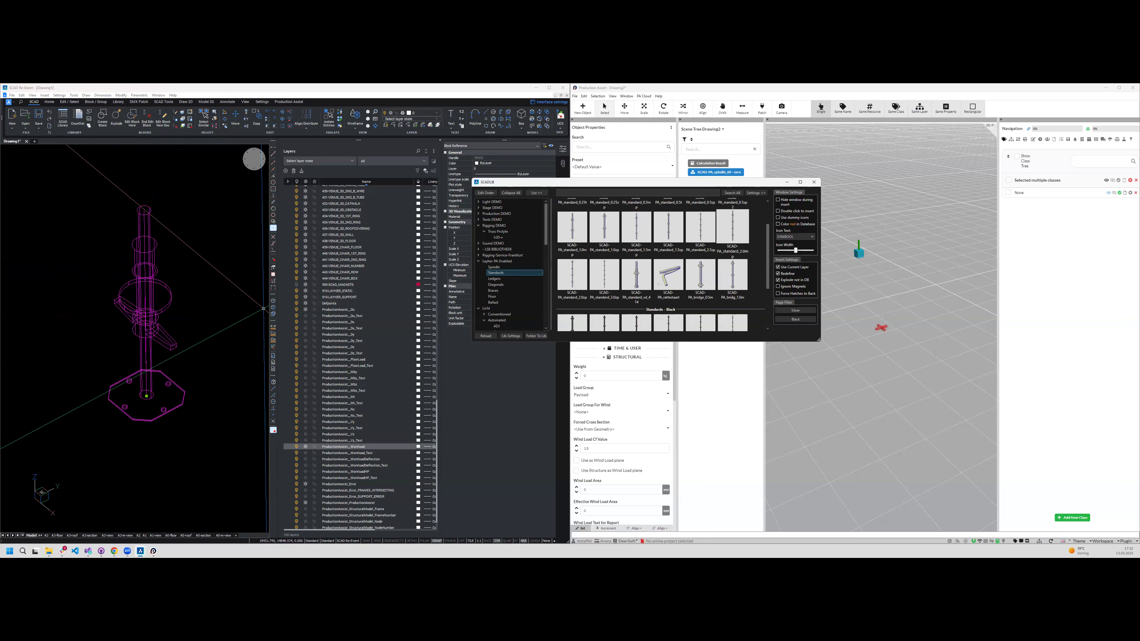
{"action": "left_click", "coordinate": [732, 229]}
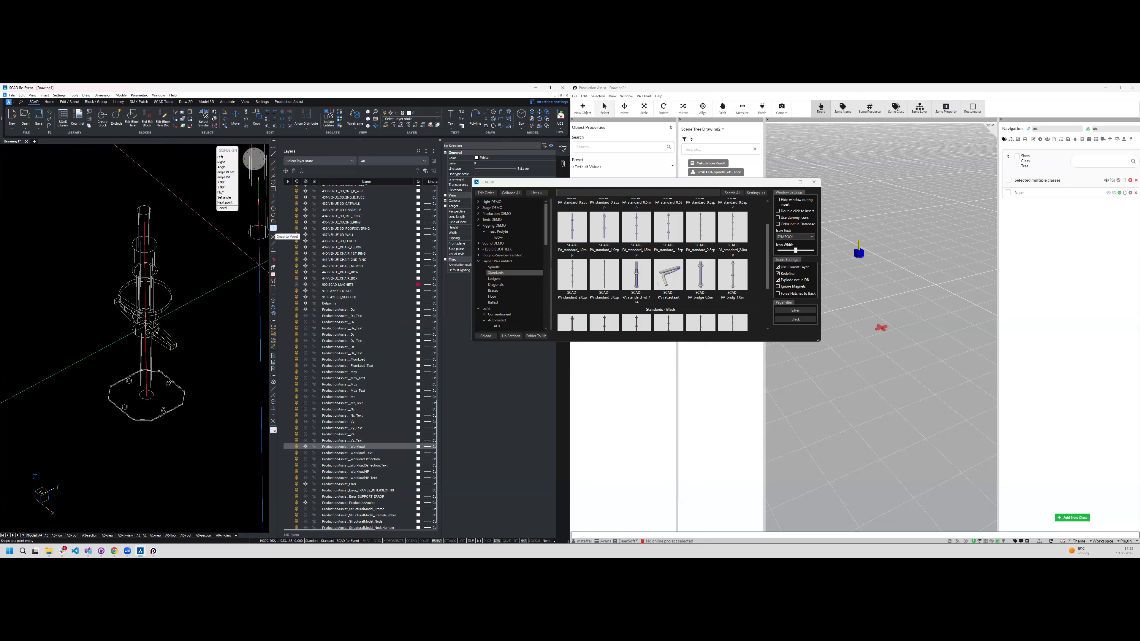
{"action": "scroll", "coordinate": [198, 279], "scroll_direction": "down", "scroll_amount": 5}
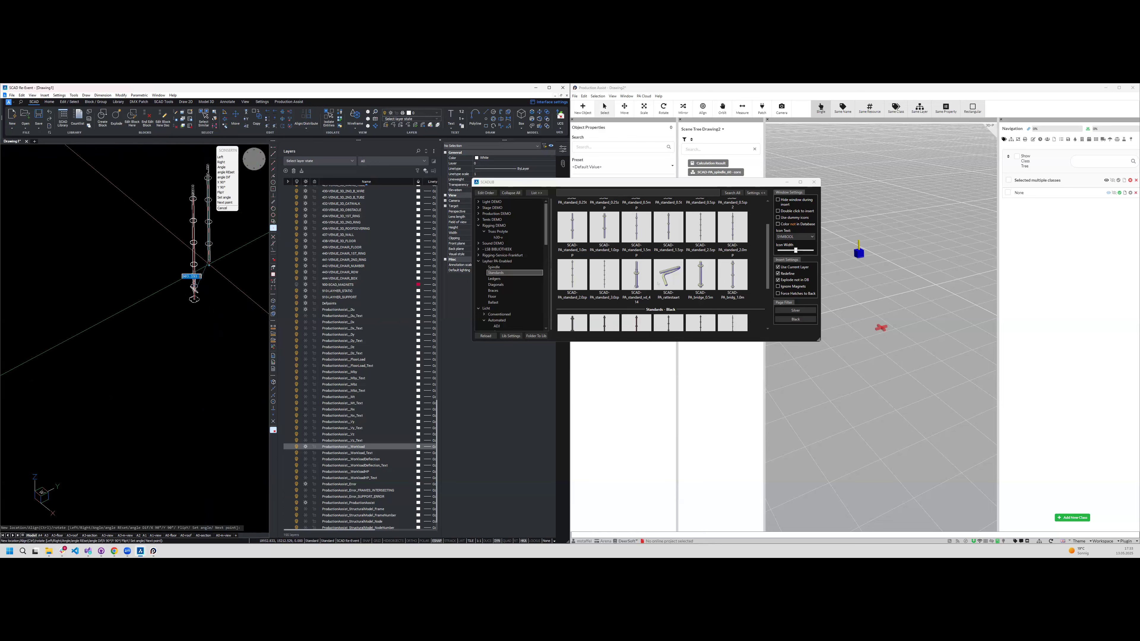
{"action": "left_click", "coordinate": [273, 162]}
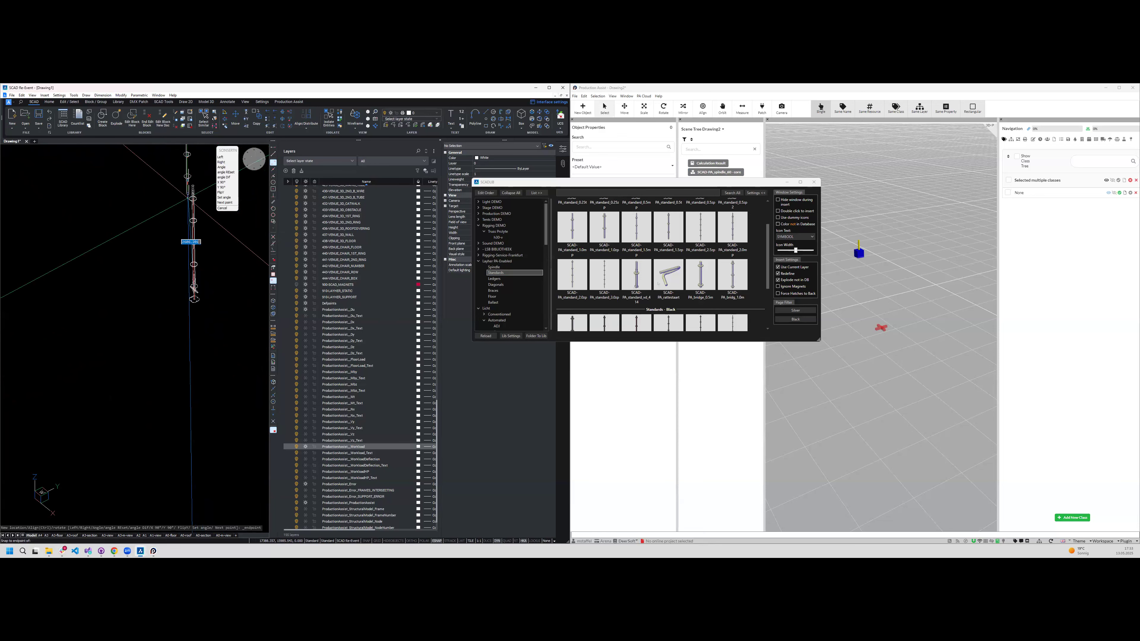
{"action": "scroll", "coordinate": [194, 211], "scroll_direction": "up", "scroll_amount": 5}
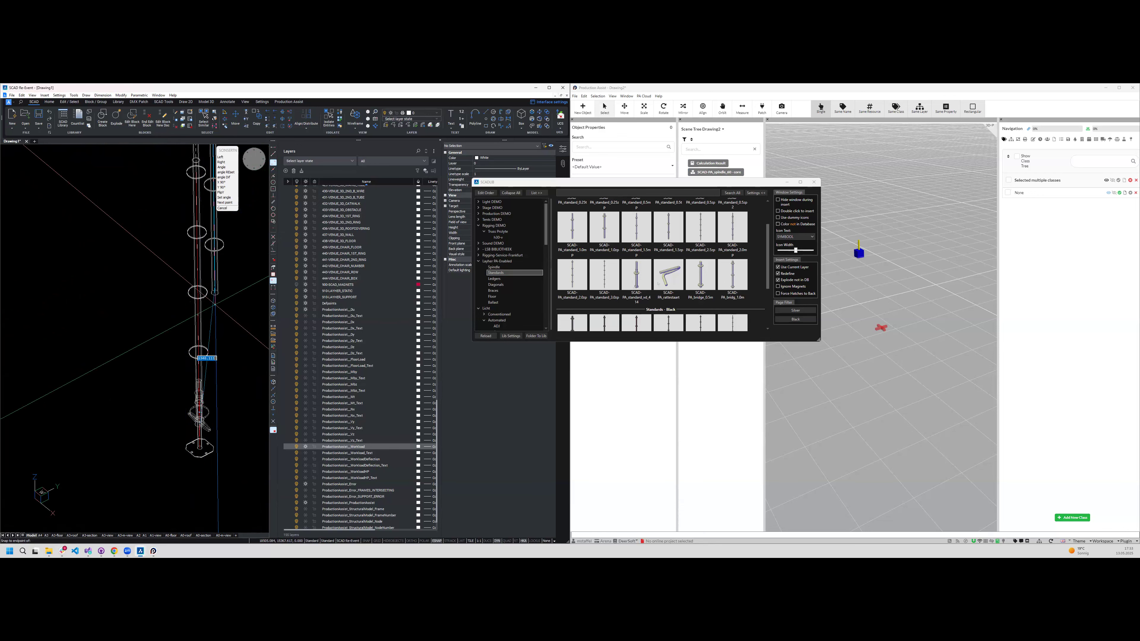
{"action": "left_click", "coordinate": [215, 304]}
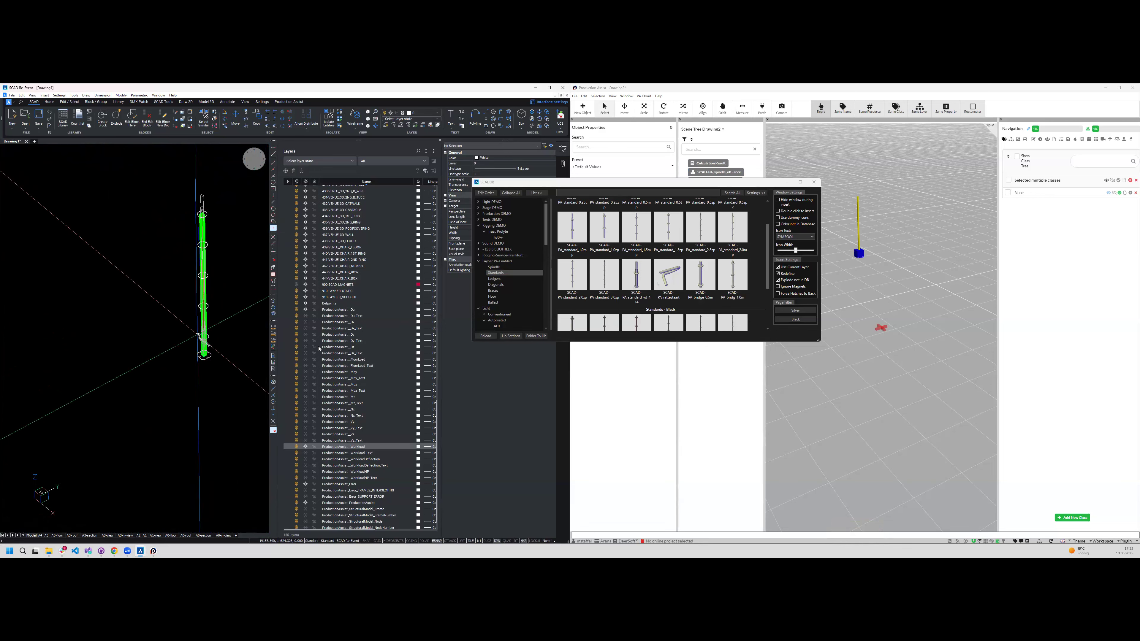
- Check the combined spindle and standard in the Production Assist scene
{"action": "left_click", "coordinate": [861, 300]}
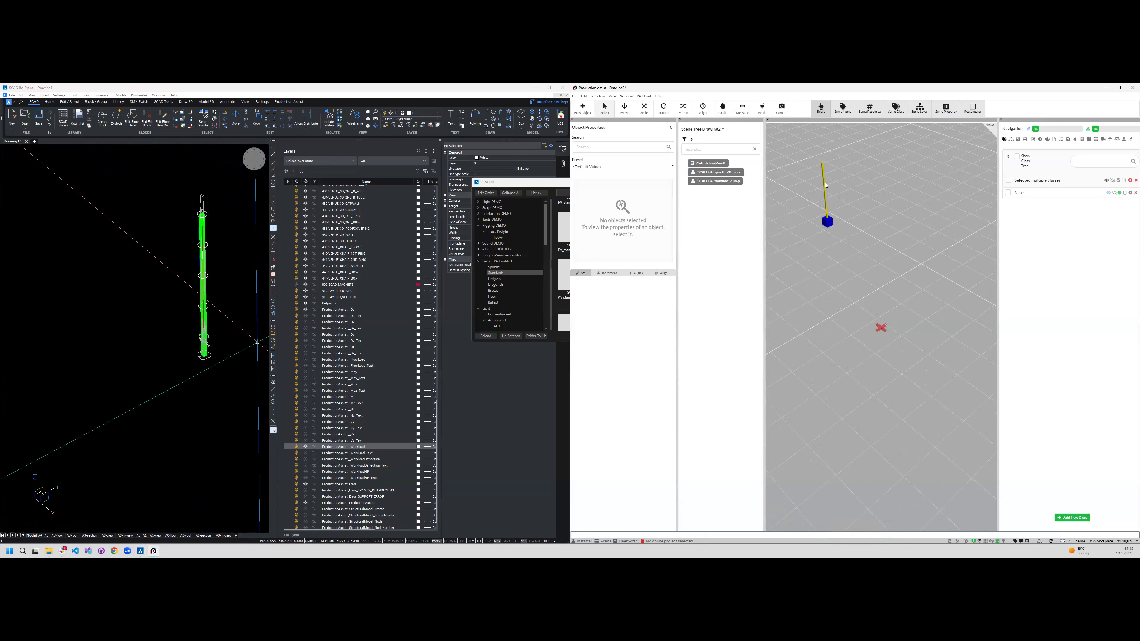
{"action": "scroll", "coordinate": [225, 222], "scroll_direction": "up", "scroll_amount": 2}
{"action": "left_click", "coordinate": [226, 266]}
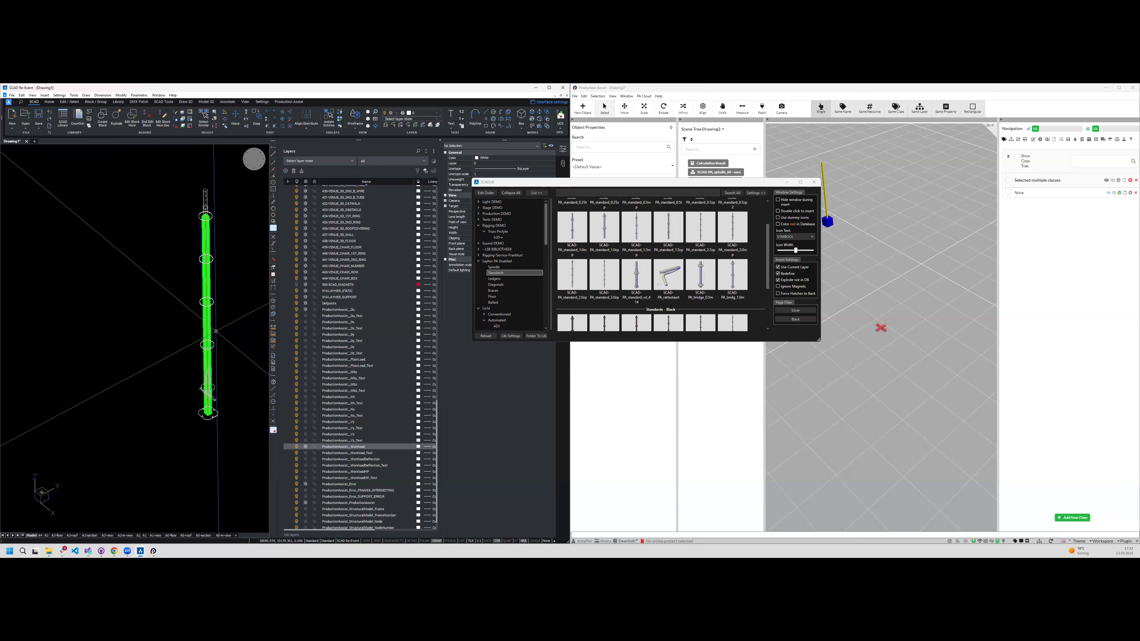
- Select the spindle with its standard and copy them once along the X axis at the preset distance
{"action": "middle_click_drag", "start_coordinate": [216, 331], "coordinate": [158, 322], "text": "shift"}
{"action": "scroll", "coordinate": [161, 333], "scroll_direction": "down", "scroll_amount": 1}
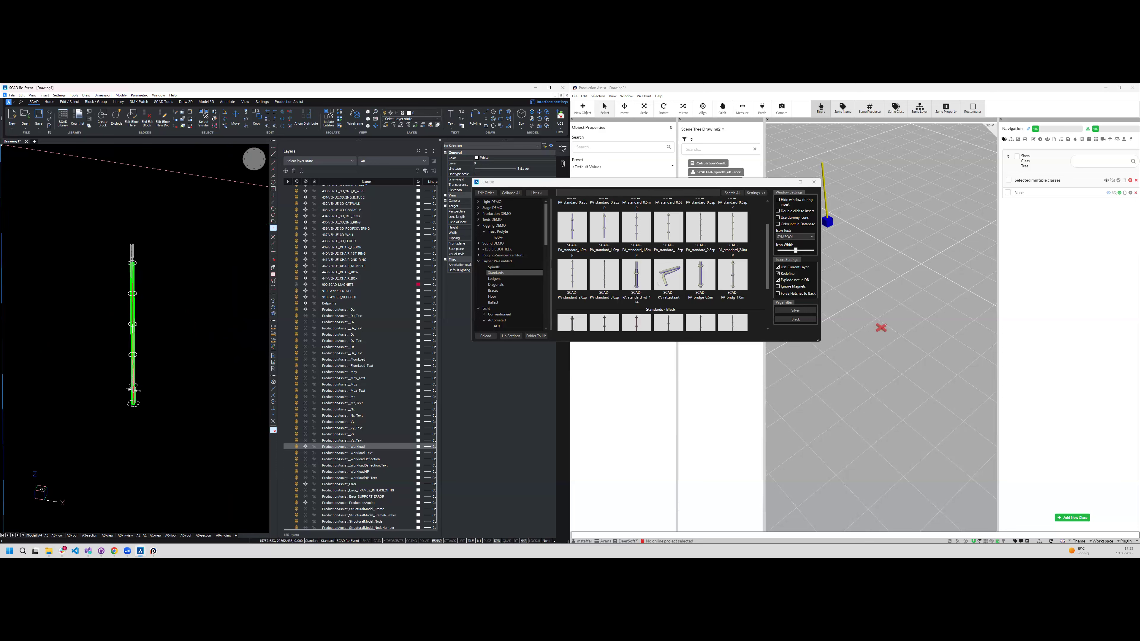
{"action": "left_click", "coordinate": [99, 221]}
{"action": "left_click", "coordinate": [240, 536]}
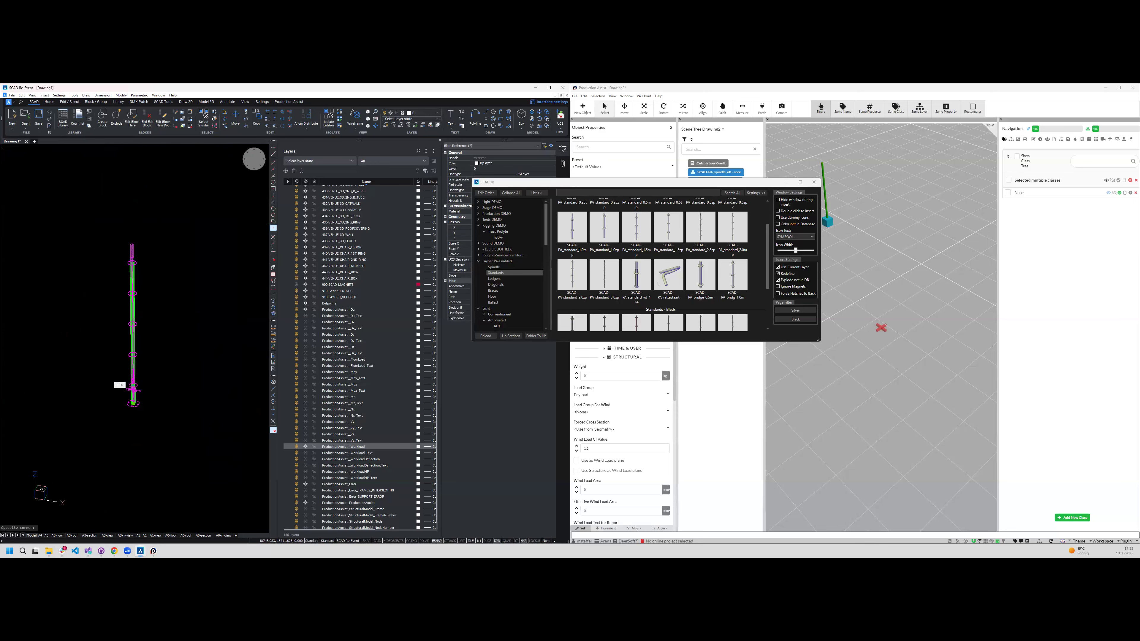
{"action": "middle_click_drag", "start_coordinate": [130, 307], "coordinate": [110, 315], "text": "shift"}
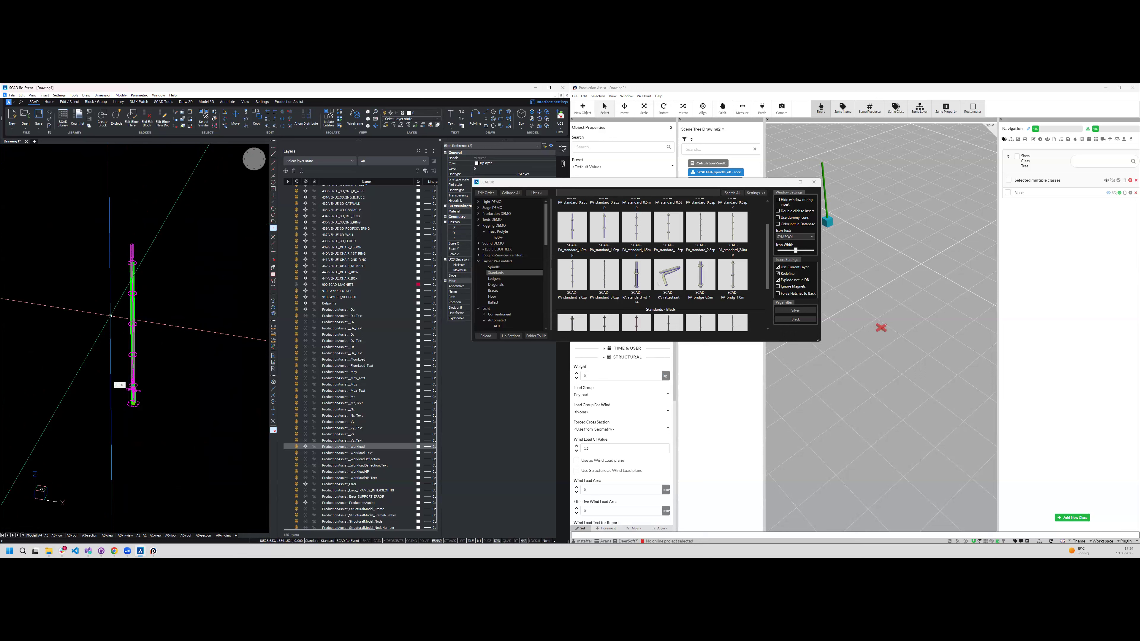
{"action": "type", "text": "x"}
{"action": "key", "text": "Return"}
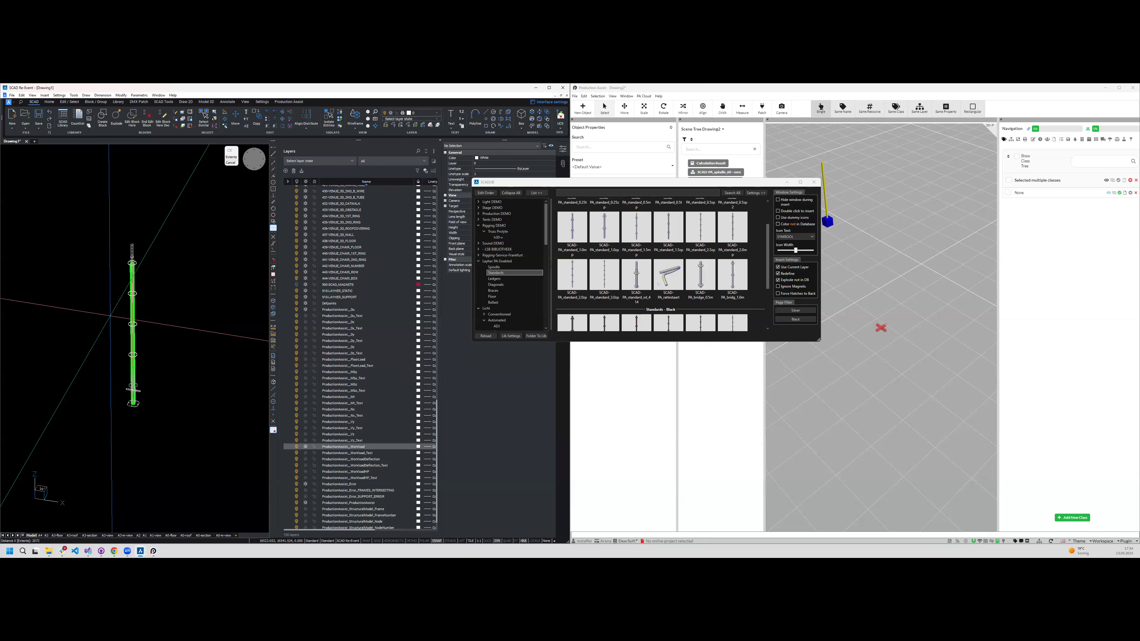
{"action": "key", "text": "Return"}
- Repeat the X copy at the same spacing to form a row of four standards, and end the command
{"action": "scroll", "coordinate": [87, 331], "scroll_direction": "down", "scroll_amount": 4}
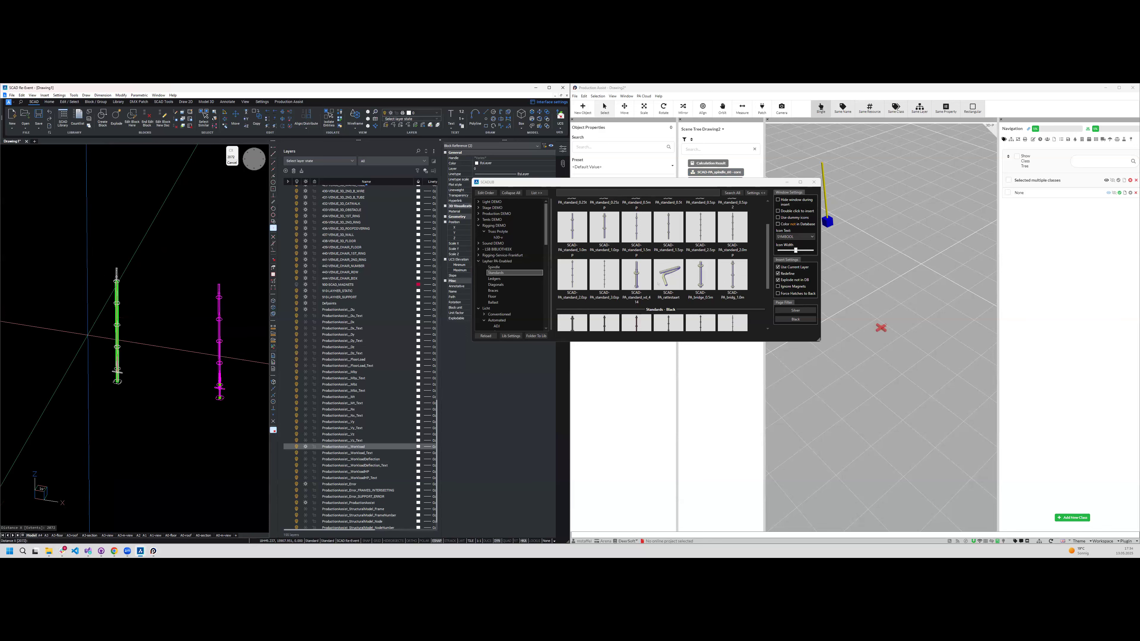
{"action": "scroll", "coordinate": [143, 368], "scroll_direction": "down", "scroll_amount": 2}
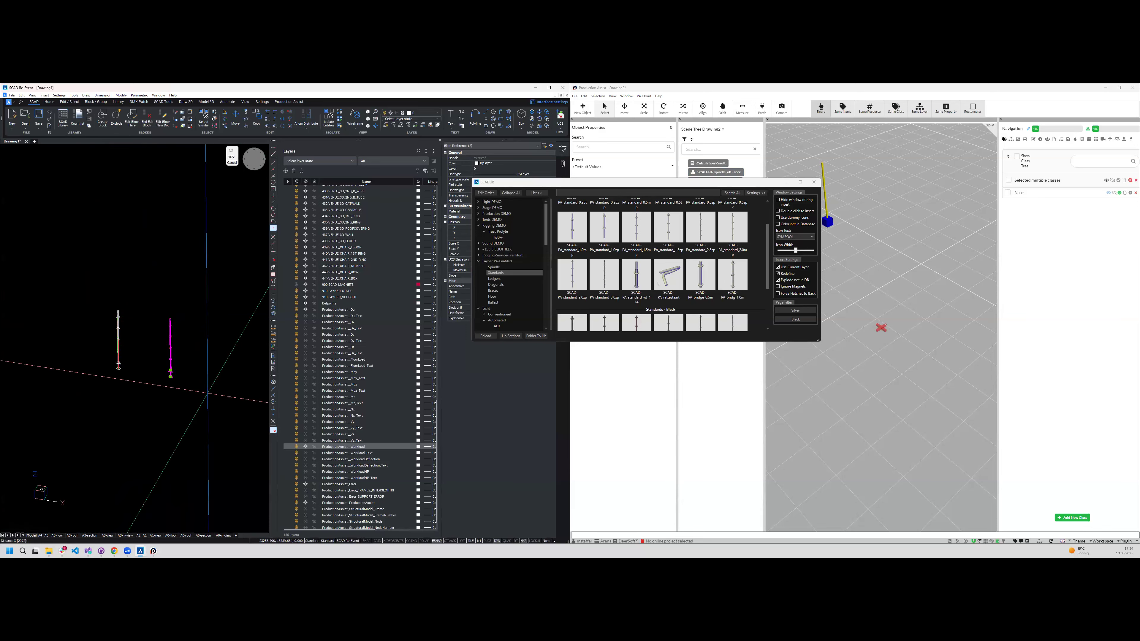
{"action": "key", "text": "Return"}
{"action": "key", "text": "Return"}
{"action": "scroll", "coordinate": [202, 408], "scroll_direction": "down", "scroll_amount": 5}
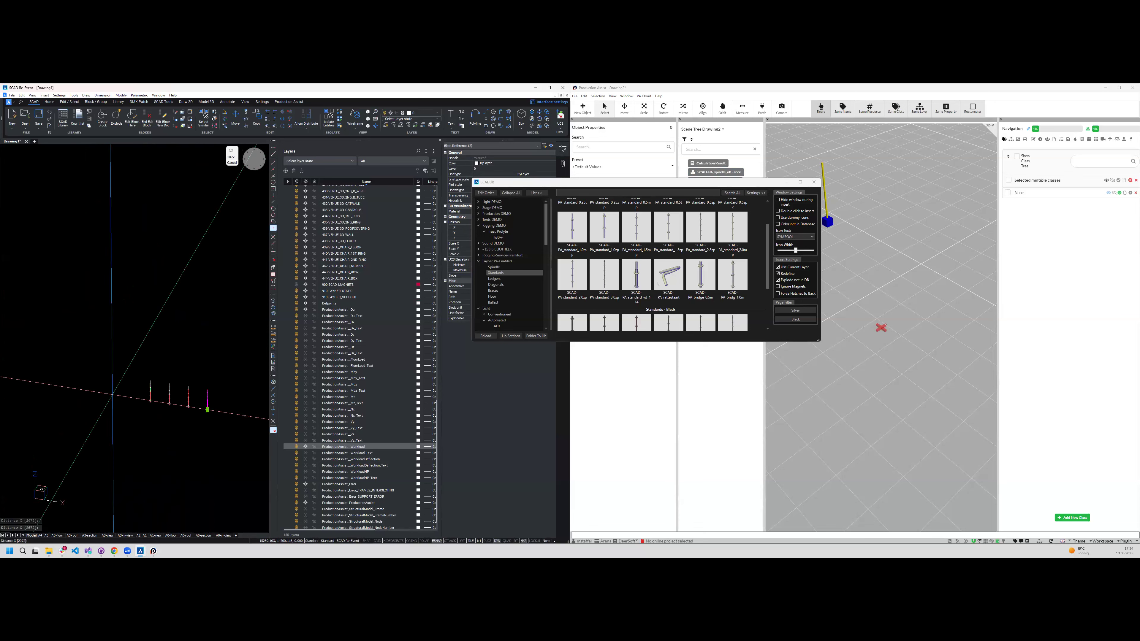
{"action": "scroll", "coordinate": [196, 425], "scroll_direction": "up", "scroll_amount": 4}
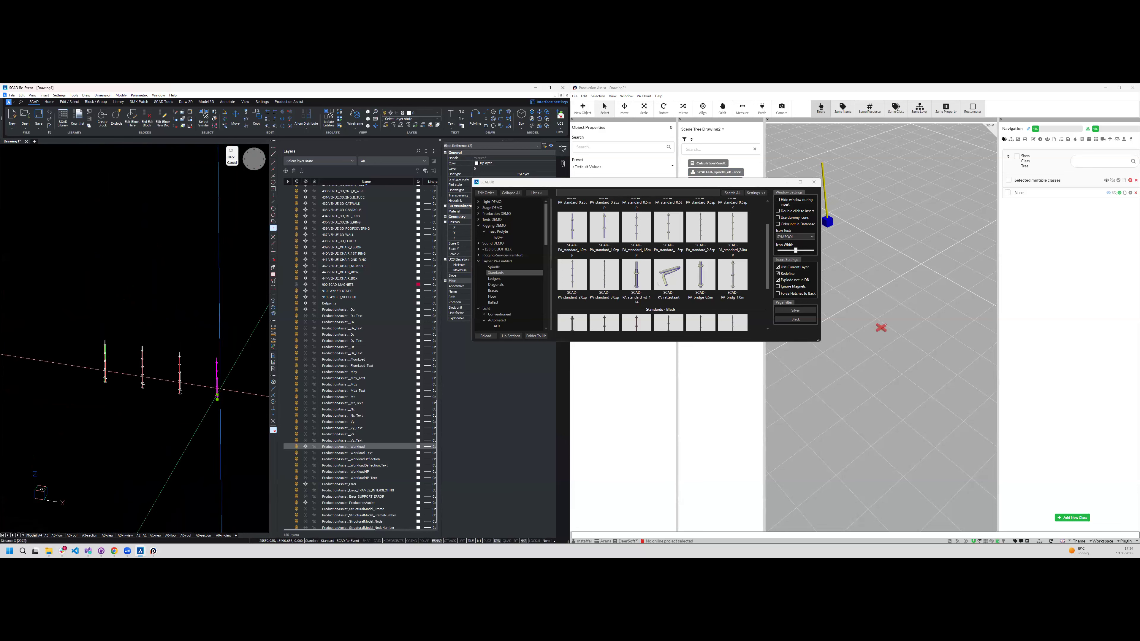
{"action": "key", "text": "Escape"}
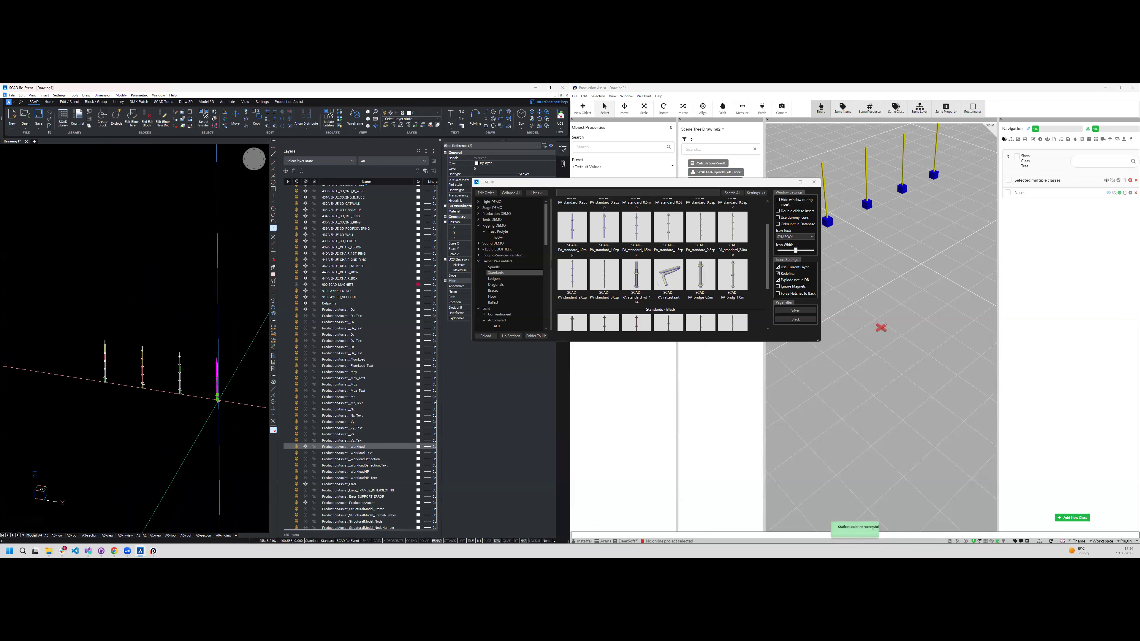
- Insert a silver PA_ledger_2072 from the Ledgers category and snap it between the first two standards of the row
{"action": "scroll", "coordinate": [218, 400], "scroll_direction": "up", "scroll_amount": 5}
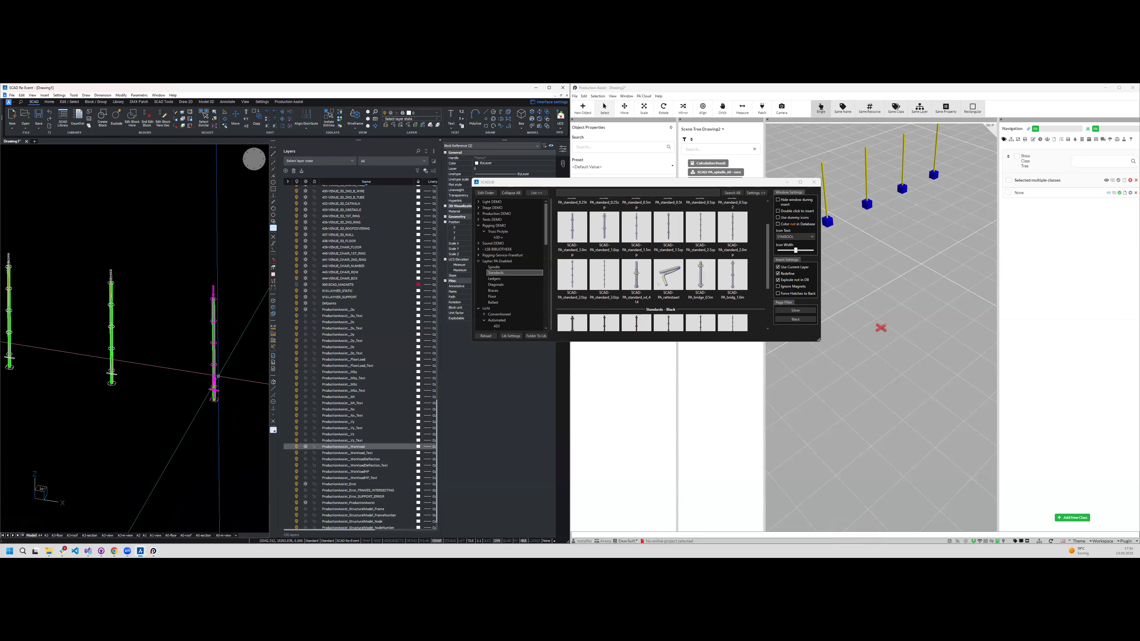
{"action": "scroll", "coordinate": [218, 376], "scroll_direction": "down", "scroll_amount": 3}
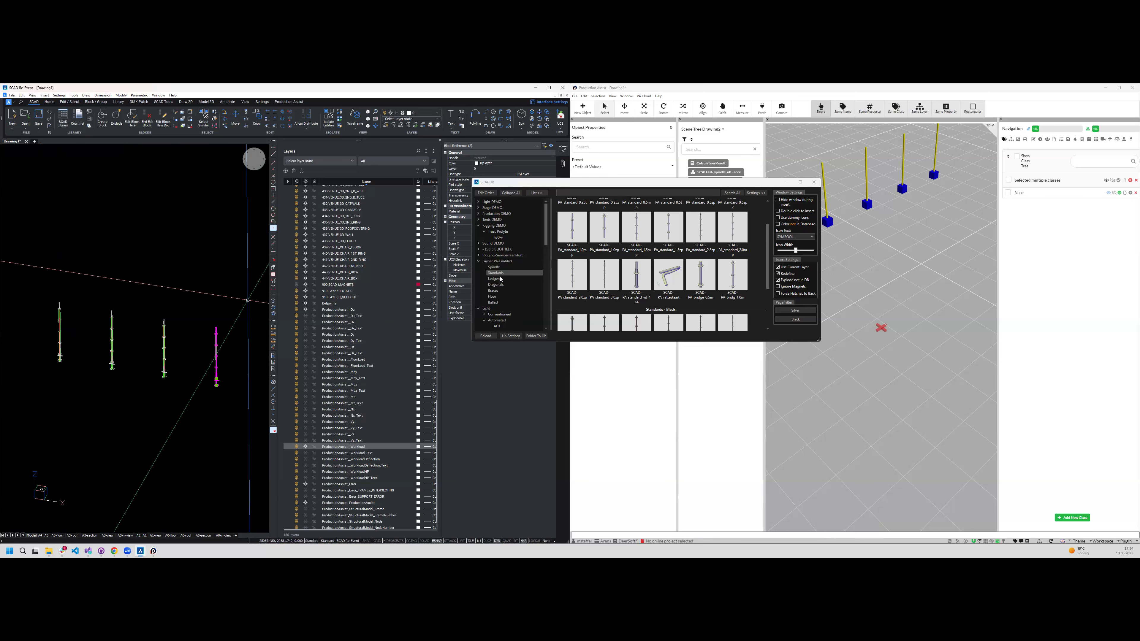
{"action": "left_click", "coordinate": [497, 279]}
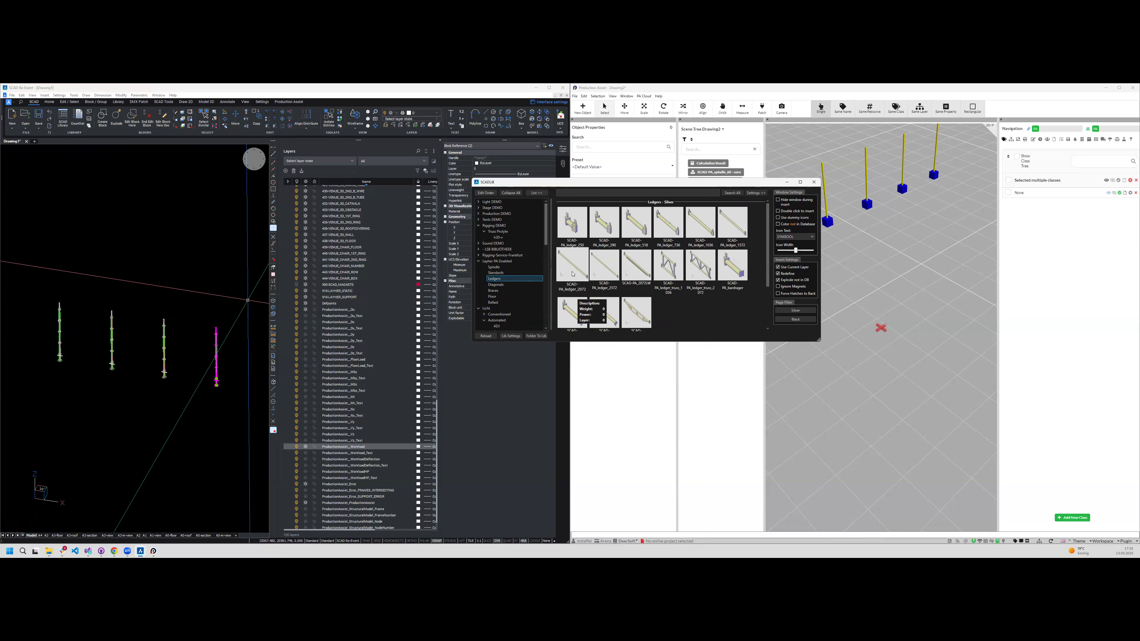
{"action": "left_click", "coordinate": [578, 270]}
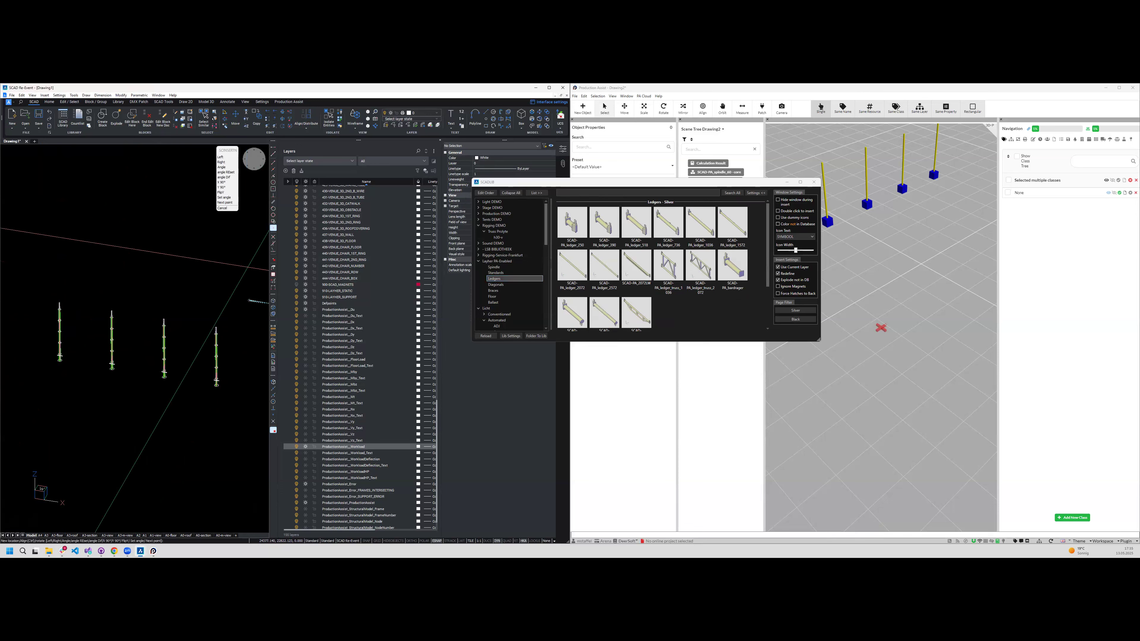
{"action": "scroll", "coordinate": [148, 359], "scroll_direction": "up", "scroll_amount": 5}
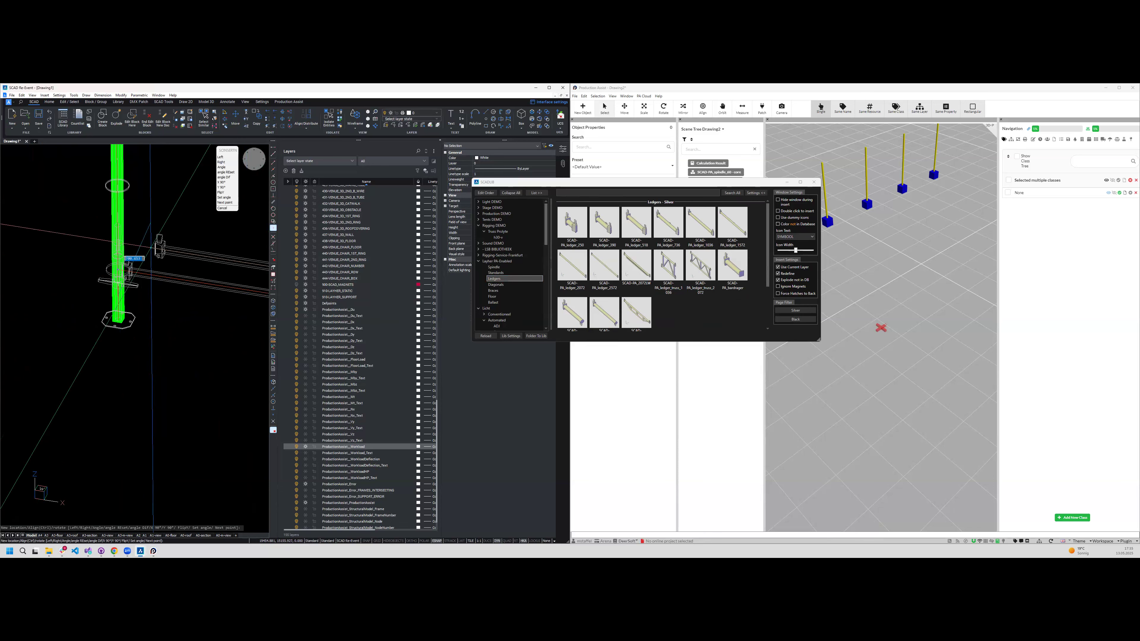
{"action": "key", "text": "Escape"}
- Select the new ledger and copy it twice along X so that it connects all four standards, and end the command
{"action": "scroll", "coordinate": [101, 277], "scroll_direction": "down", "scroll_amount": 5}
{"action": "left_click_drag", "start_coordinate": [140, 255], "coordinate": [131, 280]}
{"action": "scroll", "coordinate": [131, 254], "scroll_direction": "down", "scroll_amount": 3}
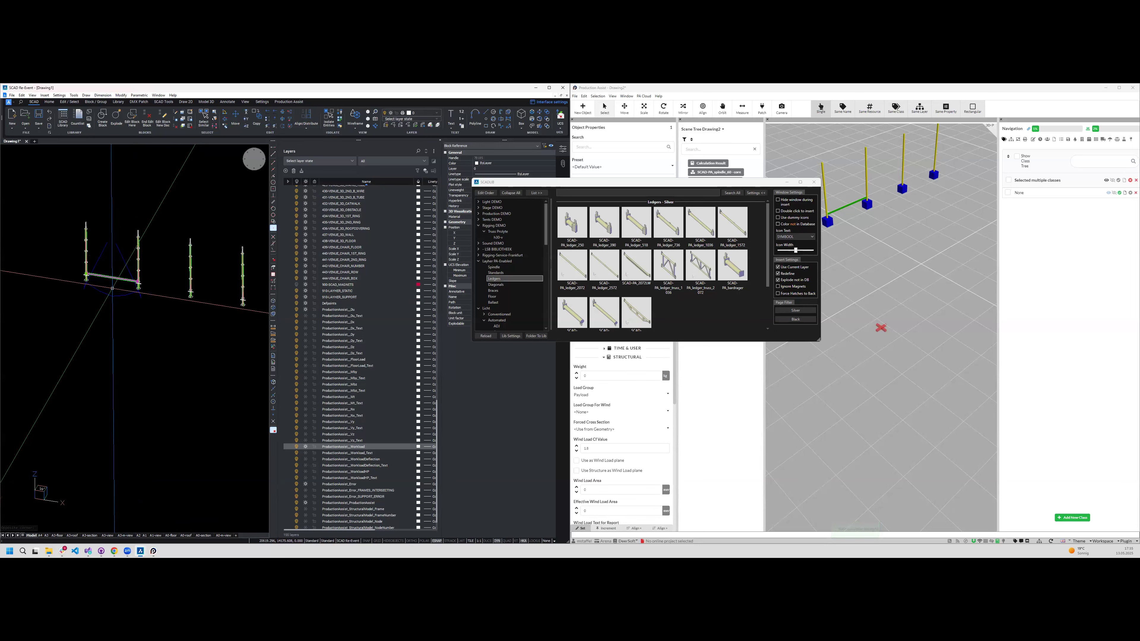
{"action": "key", "text": "Return"}
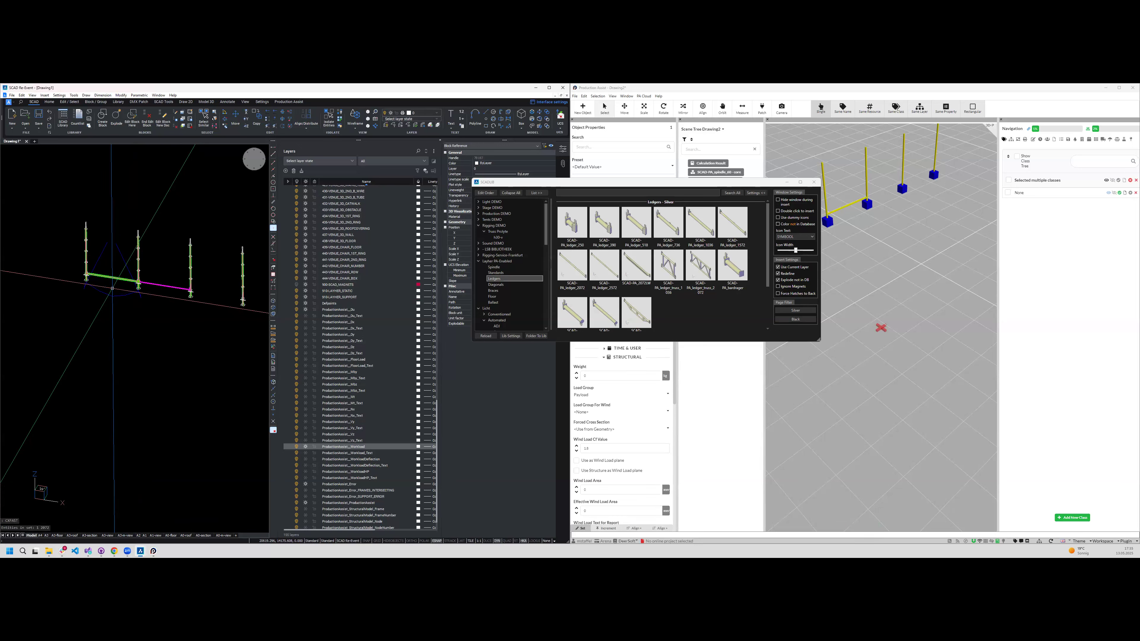
{"action": "key", "text": "Return"}
{"action": "scroll", "coordinate": [112, 288], "scroll_direction": "down", "scroll_amount": 2}
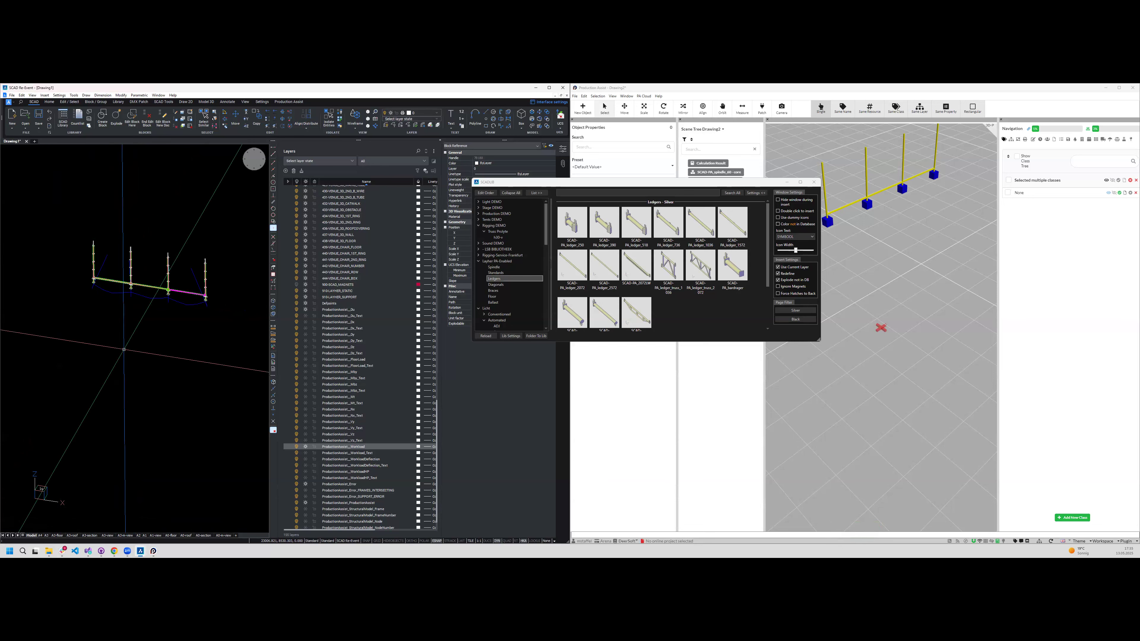
{"action": "key", "text": "Escape"}
- Select the whole row of standards and ledgers and copy it twice along the Y axis at the preset 2072 distance
{"action": "left_click", "coordinate": [240, 335]}
{"action": "left_click", "coordinate": [116, 231]}
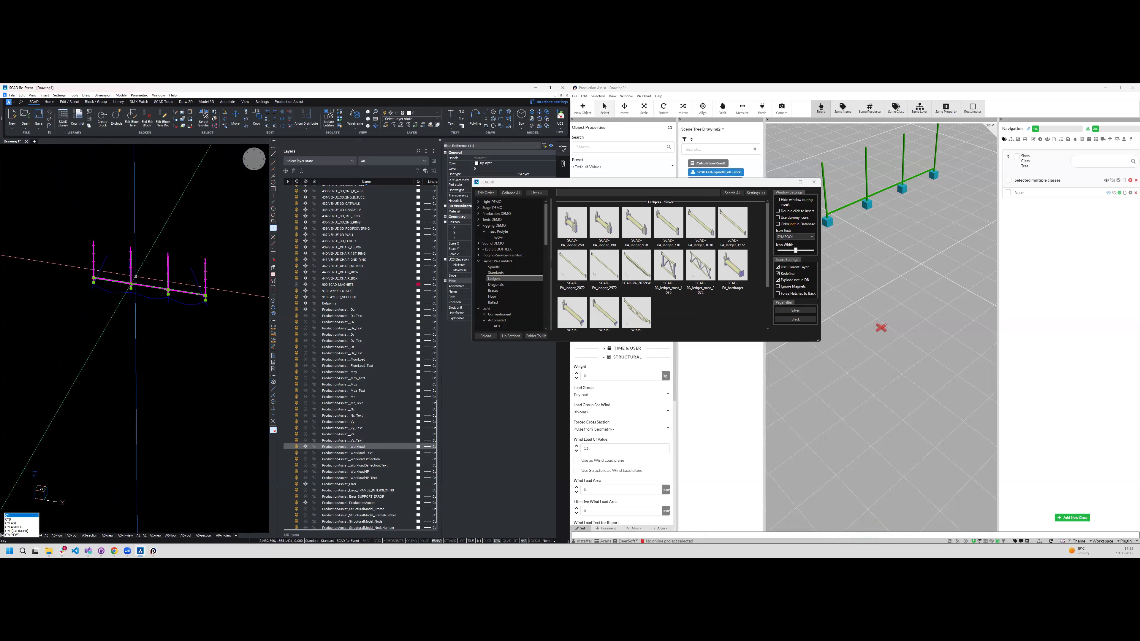
{"action": "key", "text": "Return"}
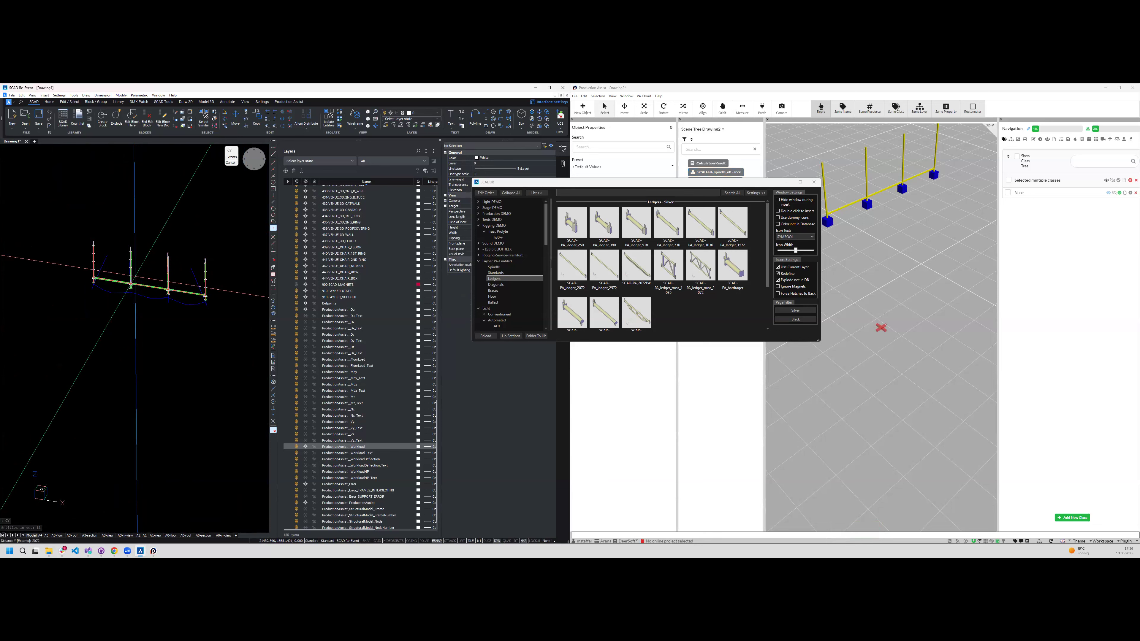
{"action": "key", "text": "Return"}
{"action": "key", "text": "Return"}
{"action": "key", "text": "Escape"}
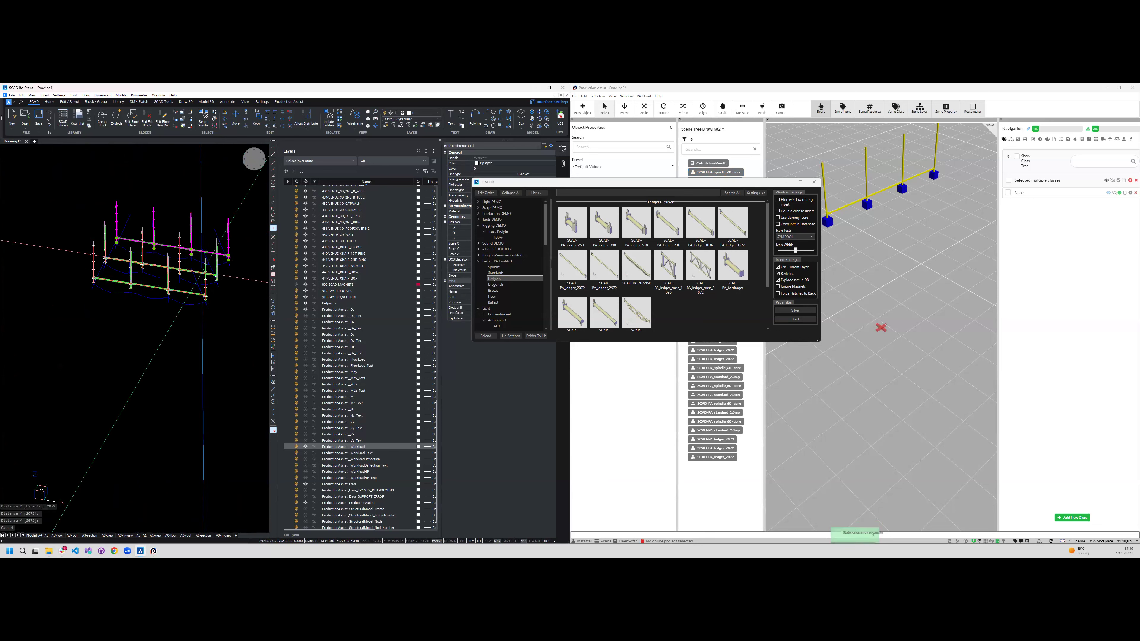
- Insert another PA_ledger_2072, rotate it right three times, and snap it crosswise between the end standards of two neighbouring rows
{"action": "middle_click_drag", "start_coordinate": [161, 328], "coordinate": [89, 367], "text": "shift"}
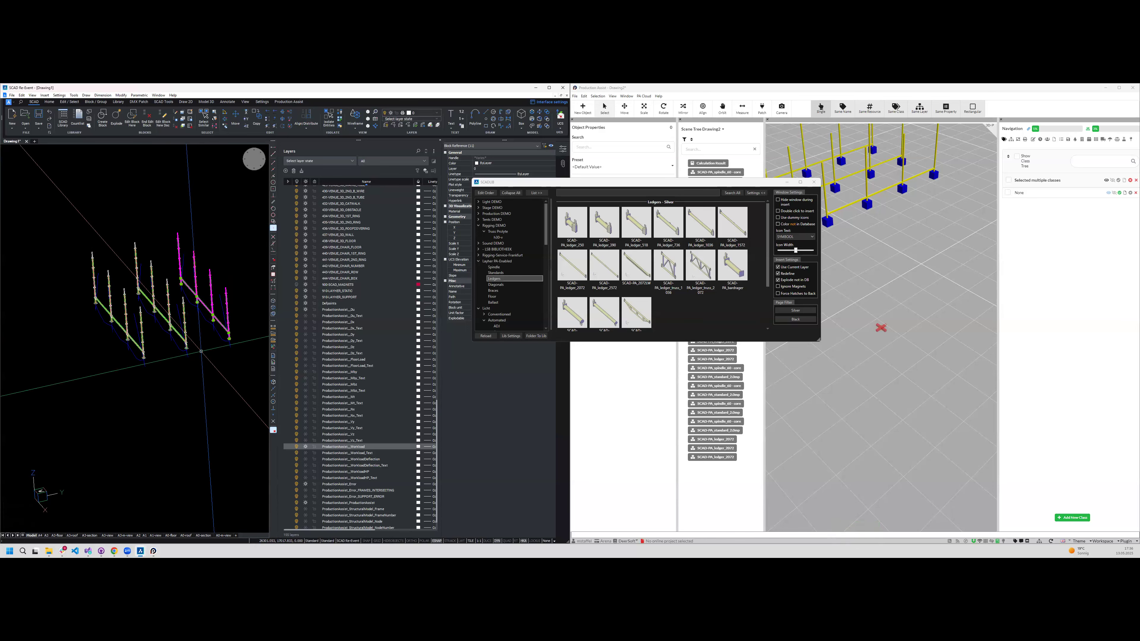
{"action": "left_click", "coordinate": [616, 271]}
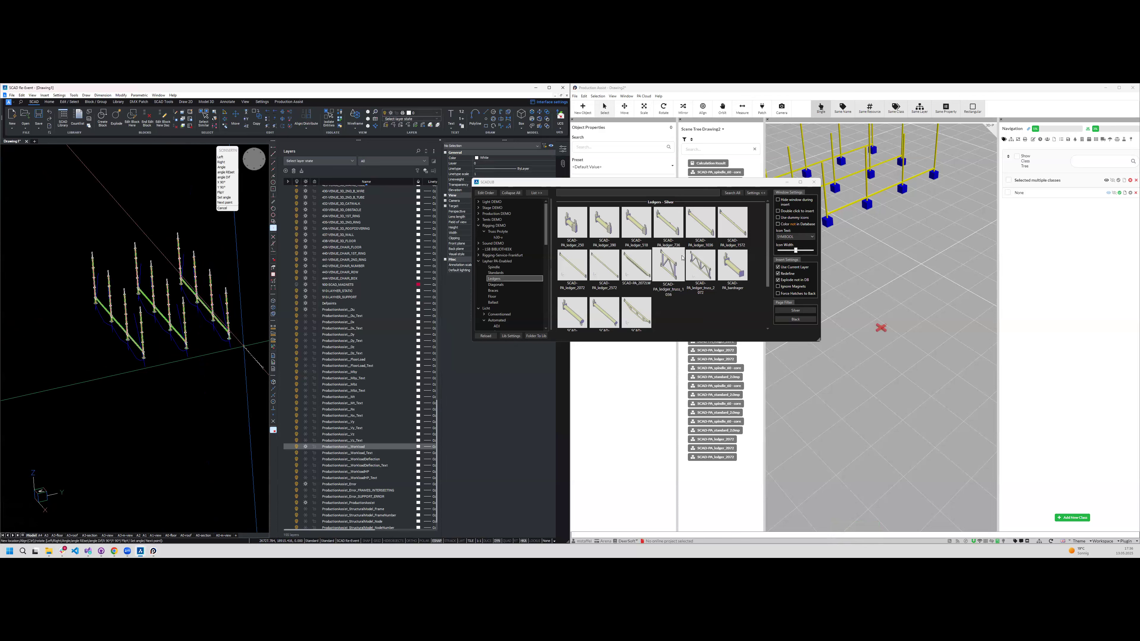
{"action": "left_click", "coordinate": [577, 279]}
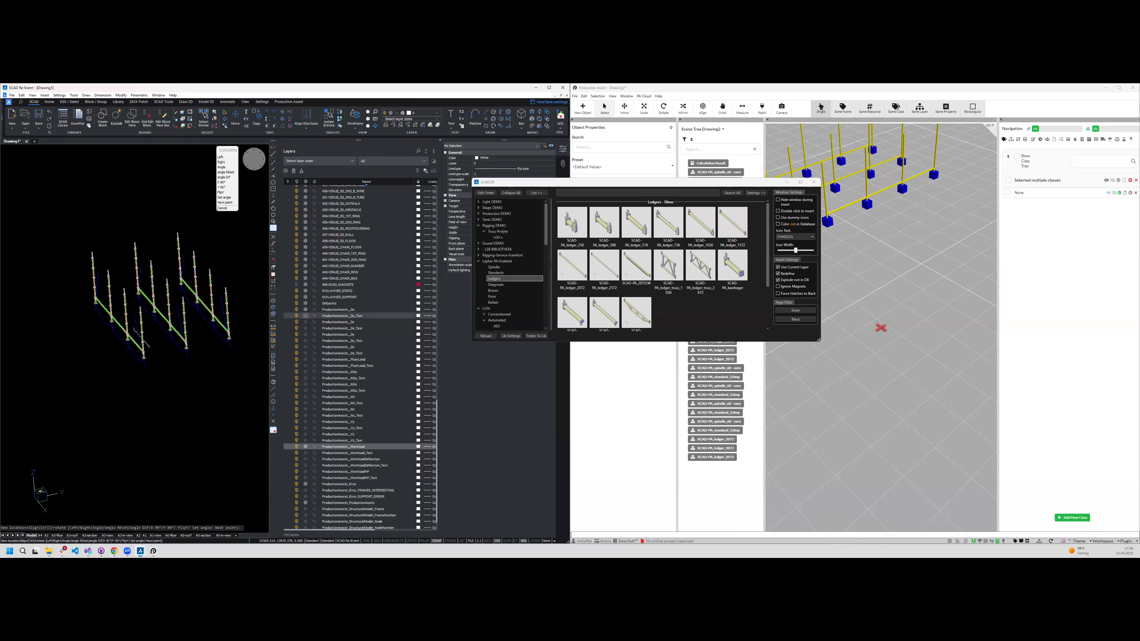
{"action": "scroll", "coordinate": [143, 351], "scroll_direction": "up", "scroll_amount": 5}
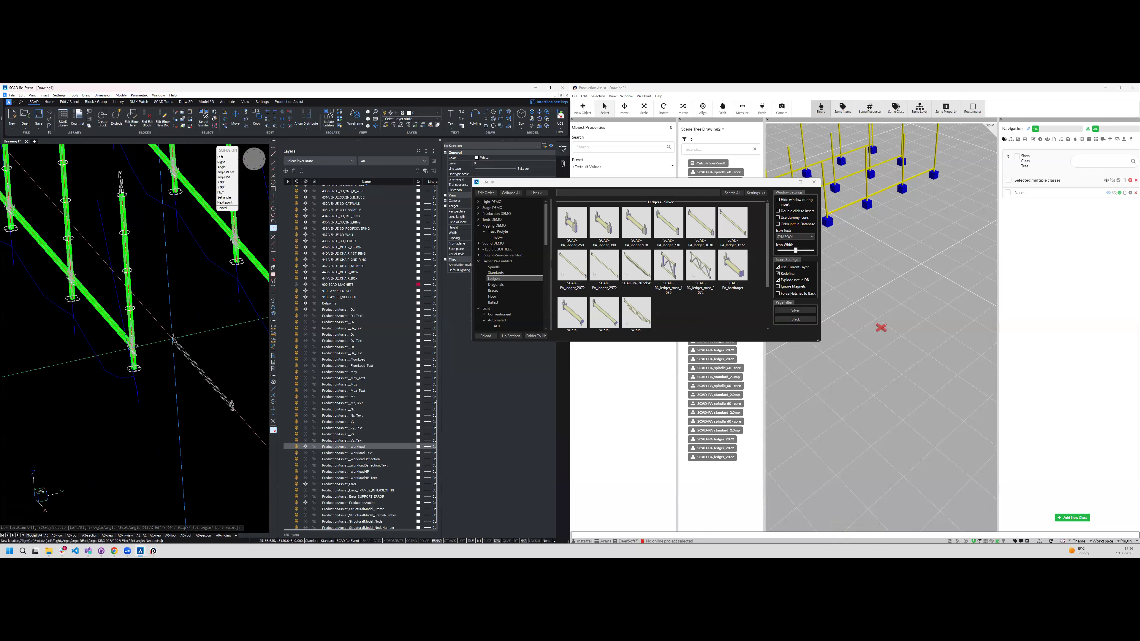
{"action": "type", "text": "r"}
{"action": "key", "text": "Return"}
{"action": "type", "text": "r"}
{"action": "key", "text": "Return"}
{"action": "type", "text": "r"}
{"action": "key", "text": "Return"}
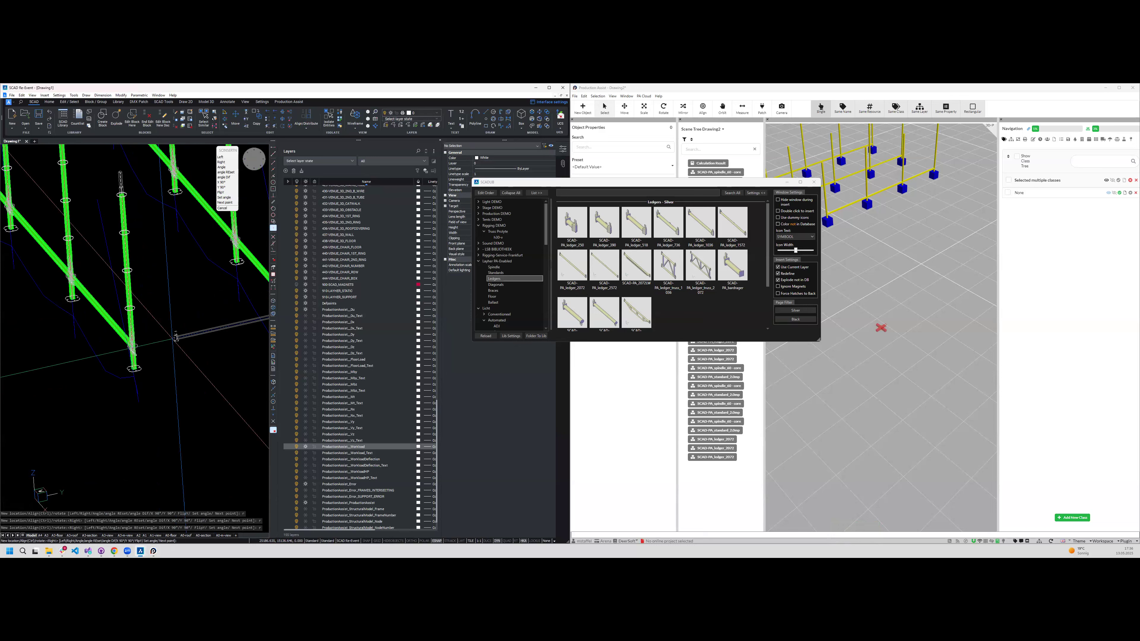
{"action": "scroll", "coordinate": [133, 355], "scroll_direction": "down", "scroll_amount": 2}
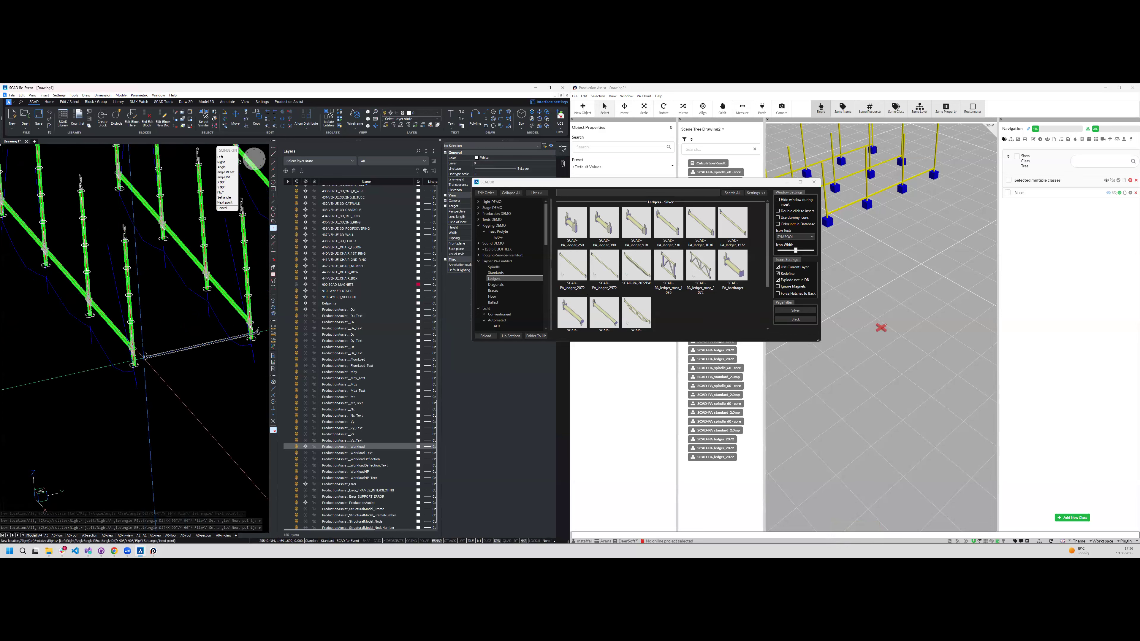
{"action": "left_click", "coordinate": [134, 349]}
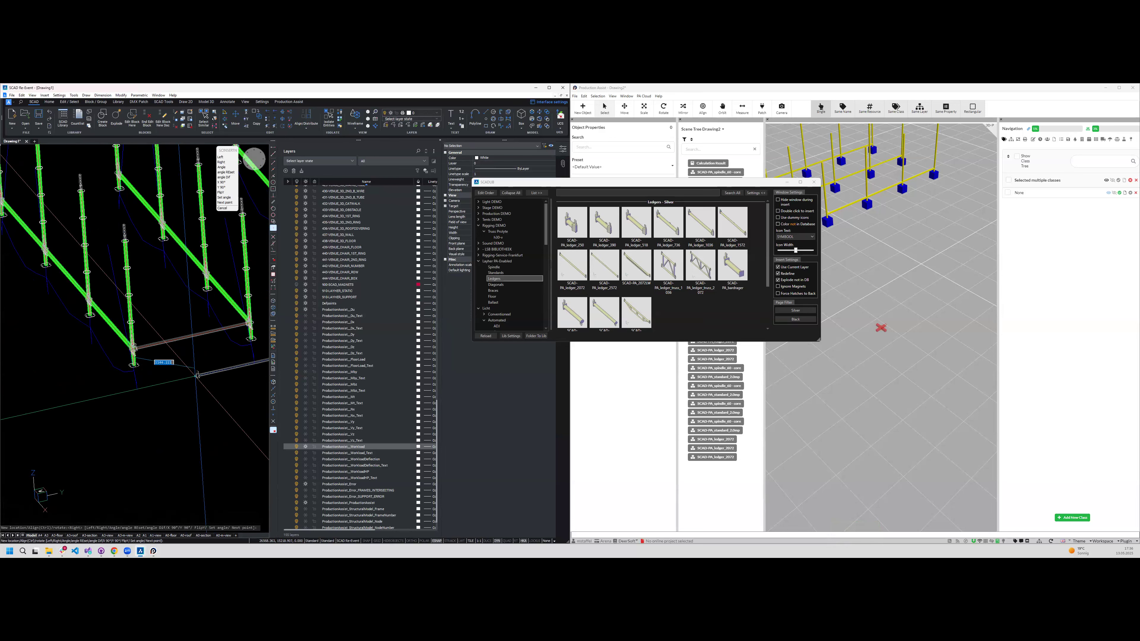
{"action": "scroll", "coordinate": [182, 370], "scroll_direction": "down", "scroll_amount": 2}
{"action": "key", "text": "Escape"}
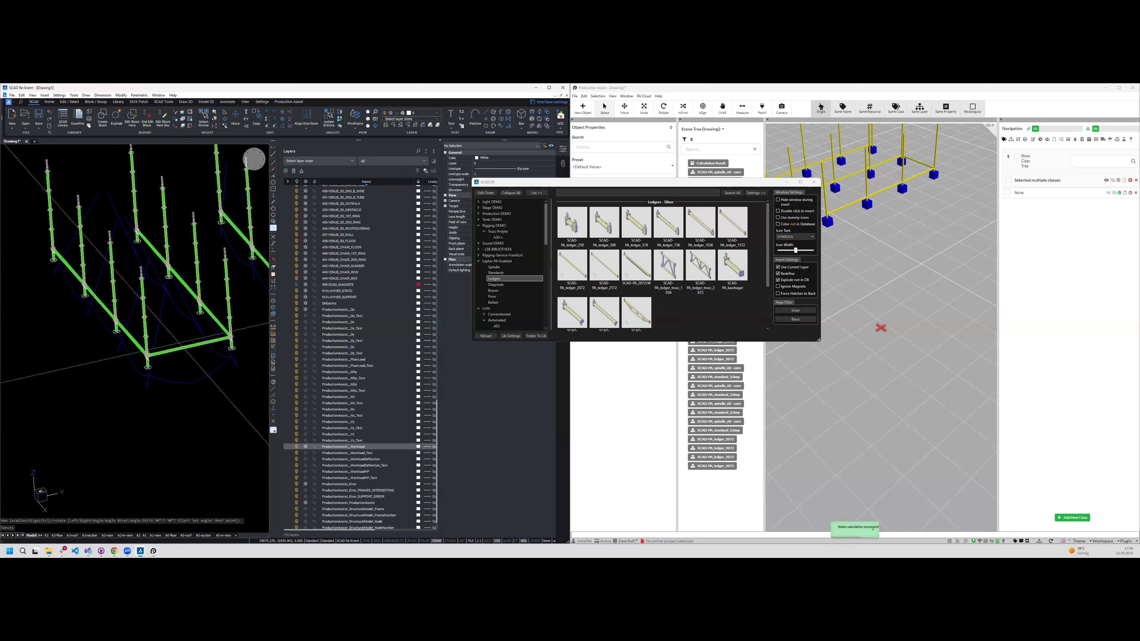
- Select the cross ledger and copy it three times along the rows, one for each remaining pair of standards
{"action": "left_click", "coordinate": [197, 344]}
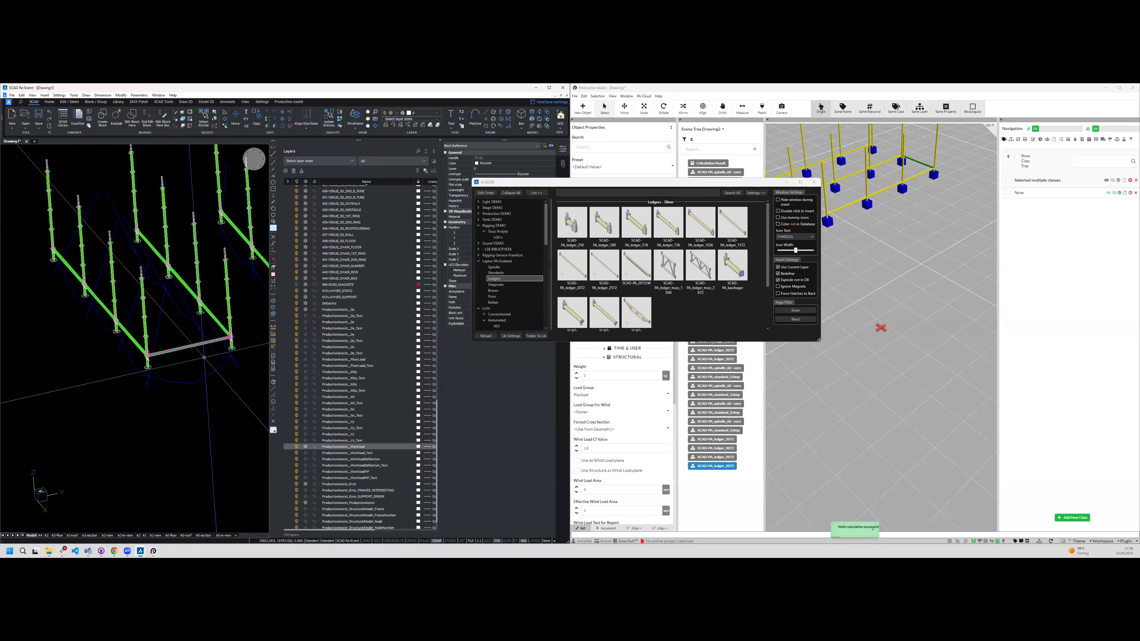
{"action": "key", "text": "ctrl+Left"}
{"action": "key", "text": "ctrl+Left"}
{"action": "key", "text": "ctrl+Left"}
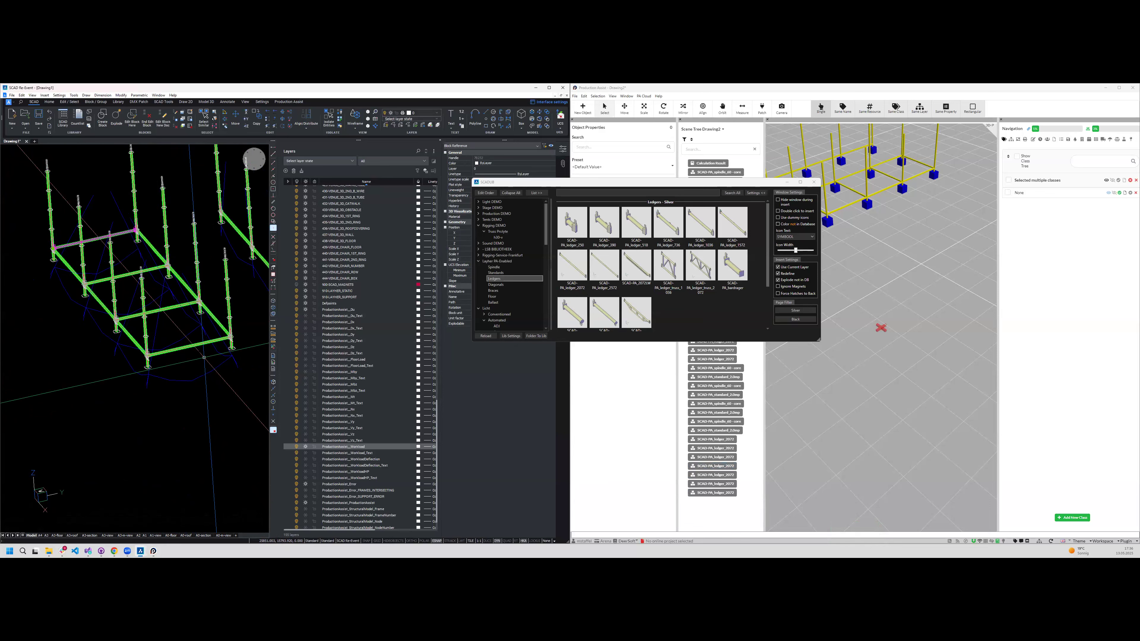
- Select the four cross ledgers and copy them once along Y into the second bay between the rows
{"action": "middle_click_drag", "start_coordinate": [204, 358], "coordinate": [115, 388], "text": "shift"}
{"action": "left_click", "coordinate": [115, 388]}
{"action": "left_click", "coordinate": [99, 224]}
{"action": "middle_click_drag", "start_coordinate": [112, 272], "coordinate": [100, 272], "text": "shift"}
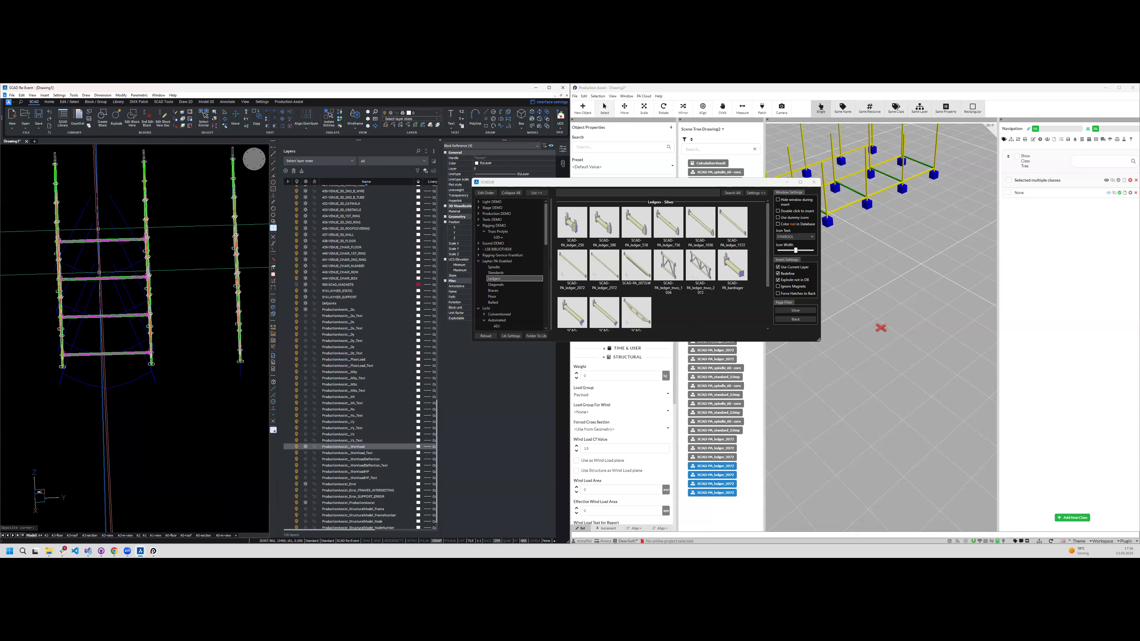
{"action": "key", "text": "ctrl+Up"}
- Examine in the front view how the ledgers meet the standard at the rosette connection point
{"action": "middle_click_drag", "start_coordinate": [169, 334], "coordinate": [51, 306], "text": "shift"}
{"action": "middle_click_drag", "start_coordinate": [227, 384], "coordinate": [258, 170], "text": "shift"}
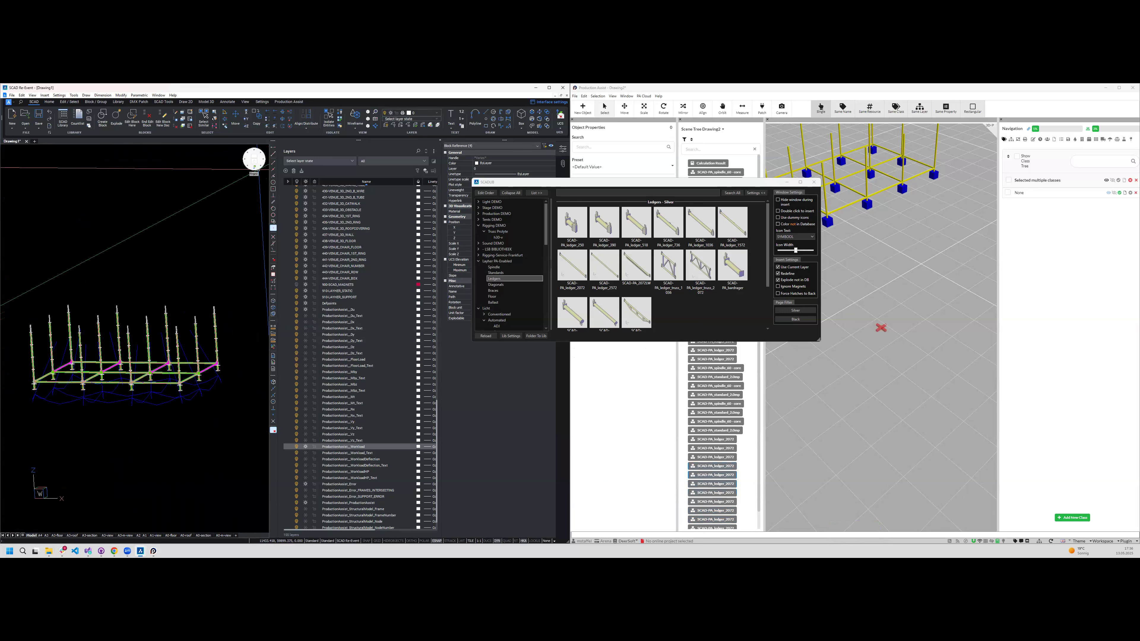
{"action": "left_click", "coordinate": [258, 169]}
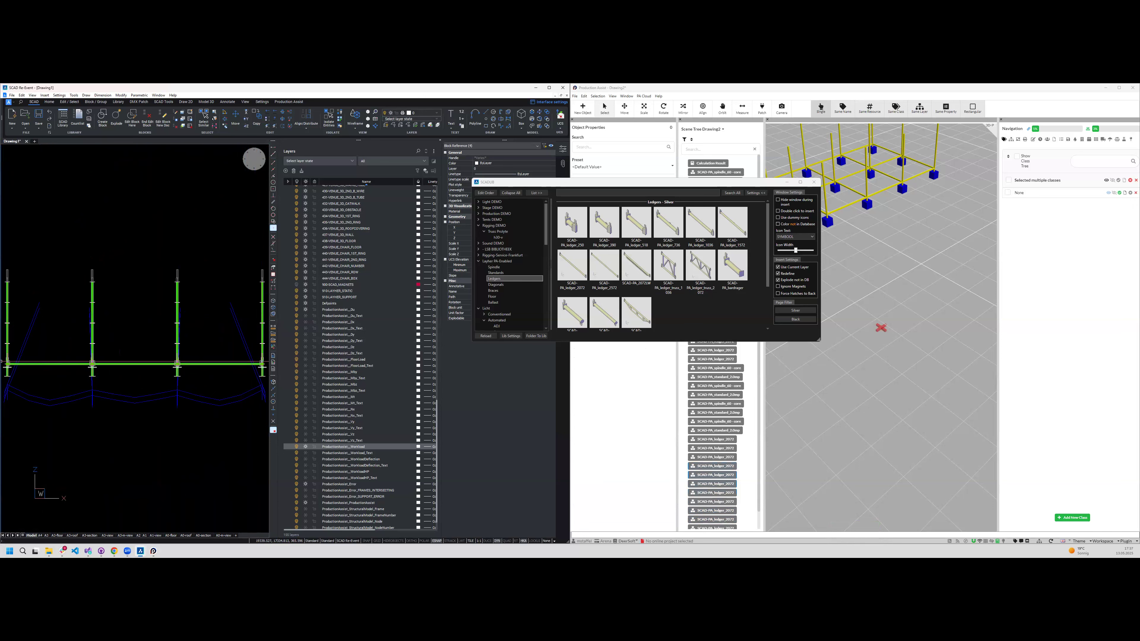
{"action": "scroll", "coordinate": [30, 372], "scroll_direction": "up", "scroll_amount": 5}
{"action": "scroll", "coordinate": [192, 334], "scroll_direction": "up", "scroll_amount": 4}
{"action": "scroll", "coordinate": [146, 336], "scroll_direction": "down", "scroll_amount": 6}
{"action": "scroll", "coordinate": [177, 348], "scroll_direction": "up", "scroll_amount": 2}
{"action": "scroll", "coordinate": [183, 351], "scroll_direction": "up", "scroll_amount": 1}
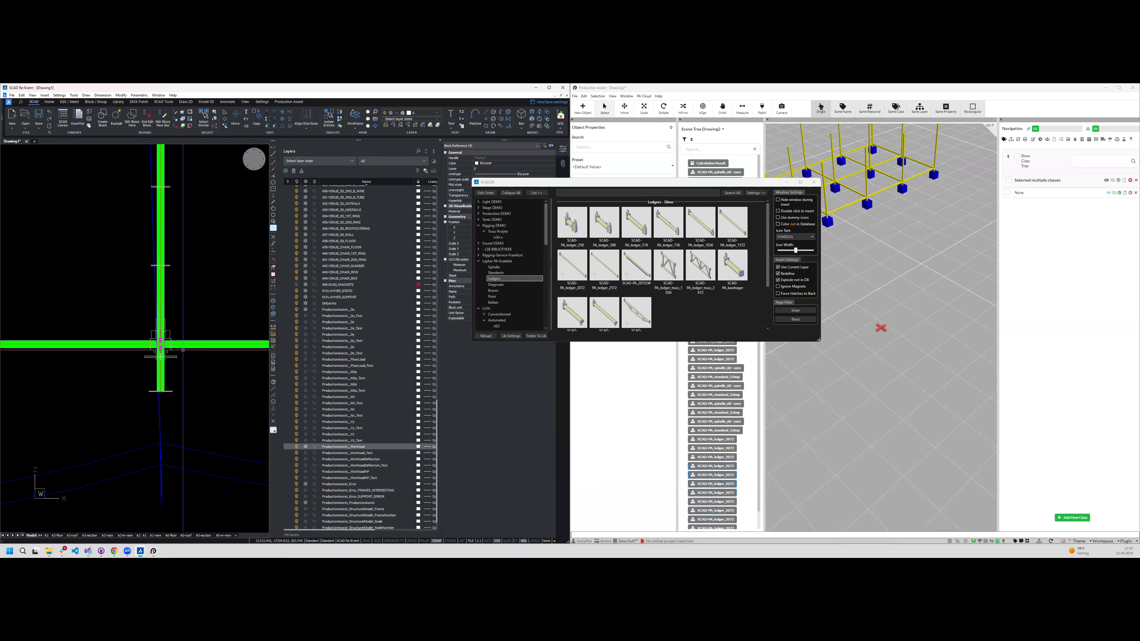
{"action": "scroll", "coordinate": [180, 350], "scroll_direction": "up", "scroll_amount": 5}
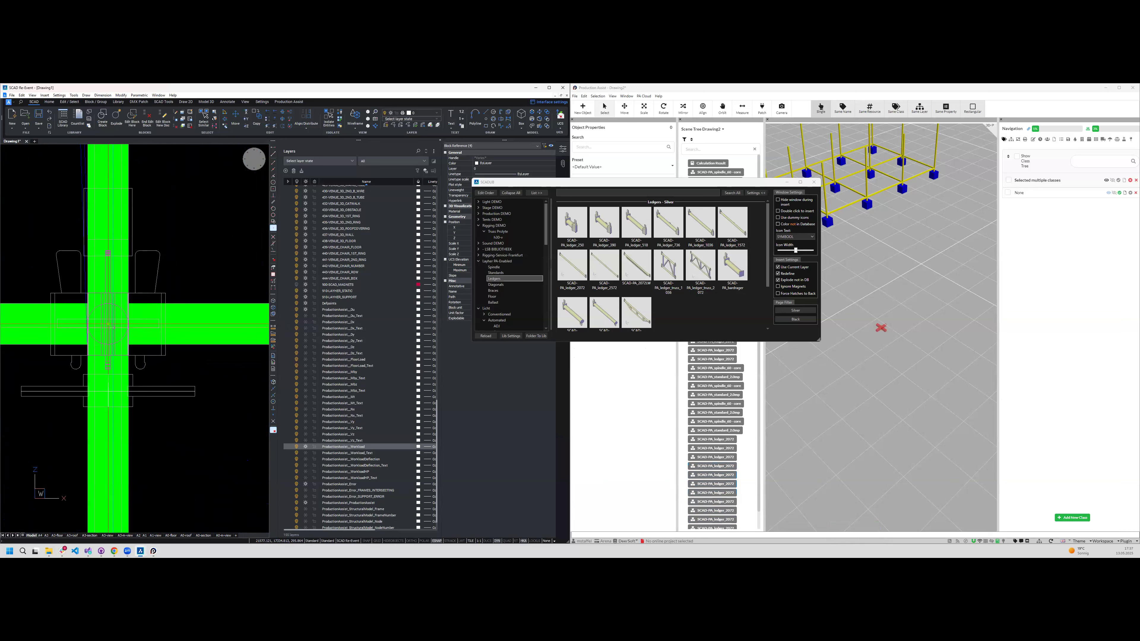
{"action": "left_click", "coordinate": [108, 323]}
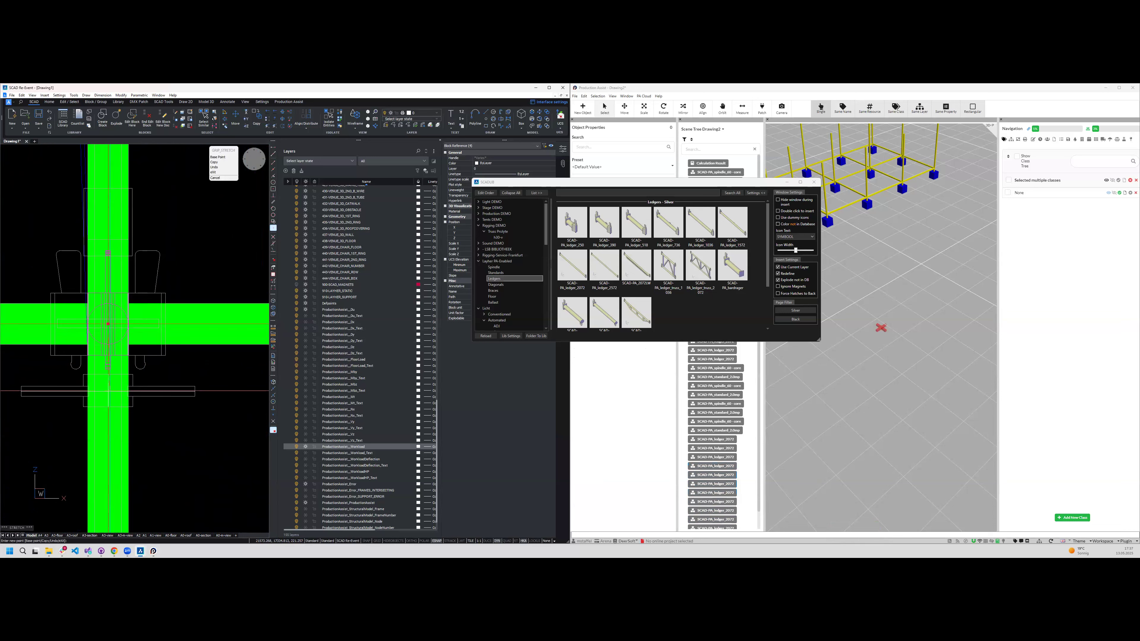
{"action": "key", "text": "Escape"}
{"action": "scroll", "coordinate": [135, 400], "scroll_direction": "down", "scroll_amount": 5}
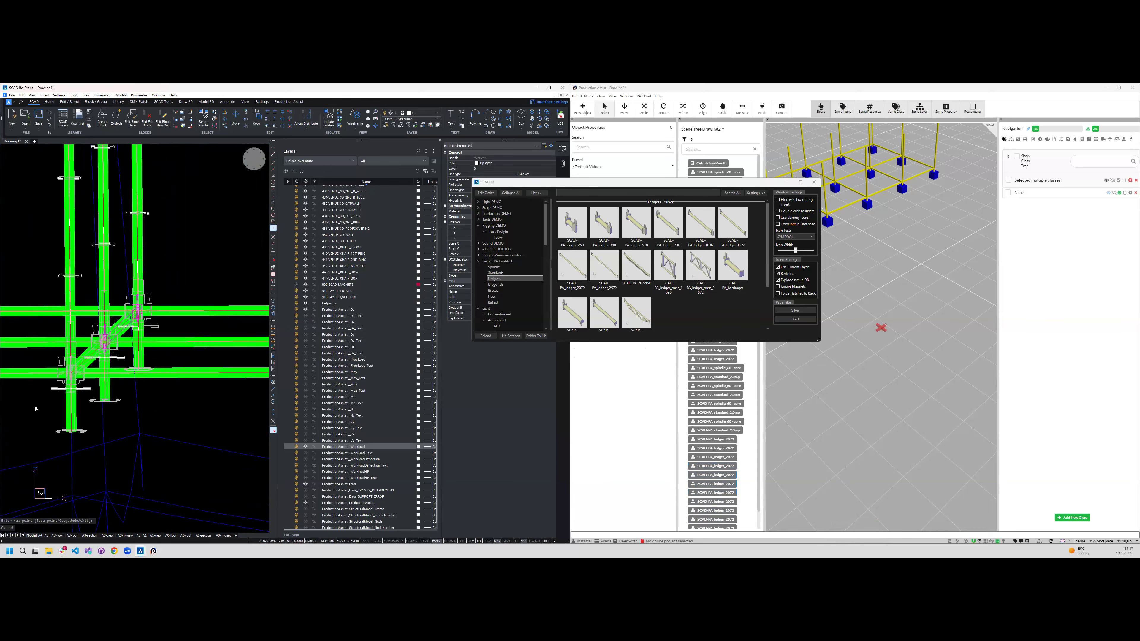
{"action": "scroll", "coordinate": [112, 330], "scroll_direction": "up", "scroll_amount": 5}
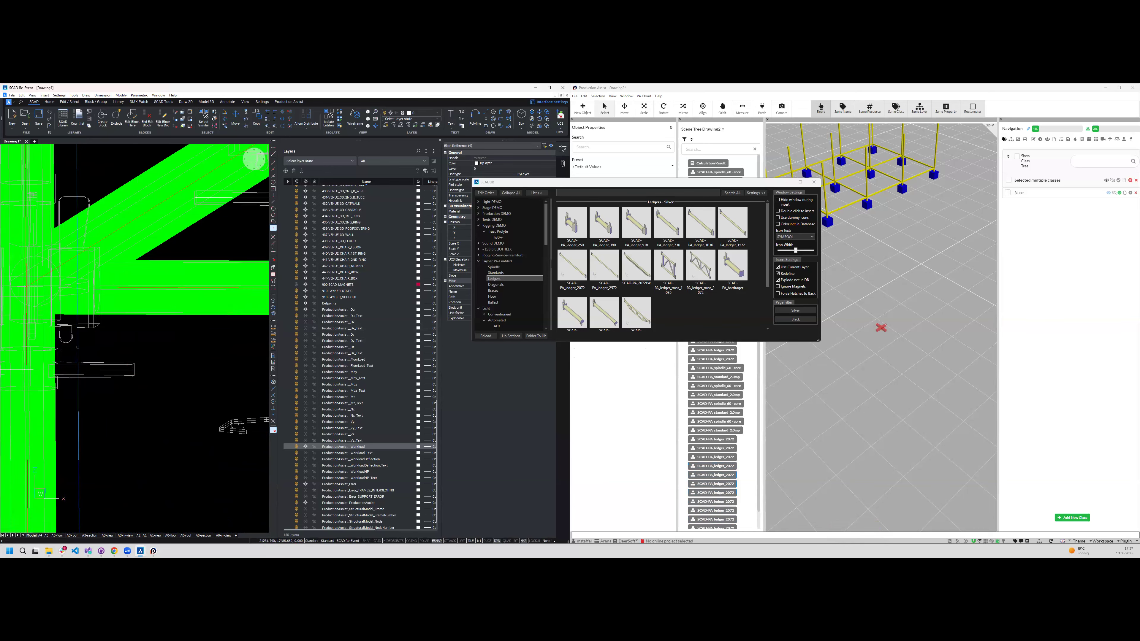
{"action": "scroll", "coordinate": [111, 390], "scroll_direction": "down", "scroll_amount": 5}
- Select all ledgers in the front view and copy them twice upward along Z at the preset 1000 distance
{"action": "middle_click_drag", "start_coordinate": [112, 390], "coordinate": [249, 171], "text": "shift"}
{"action": "left_click", "coordinate": [249, 171]}
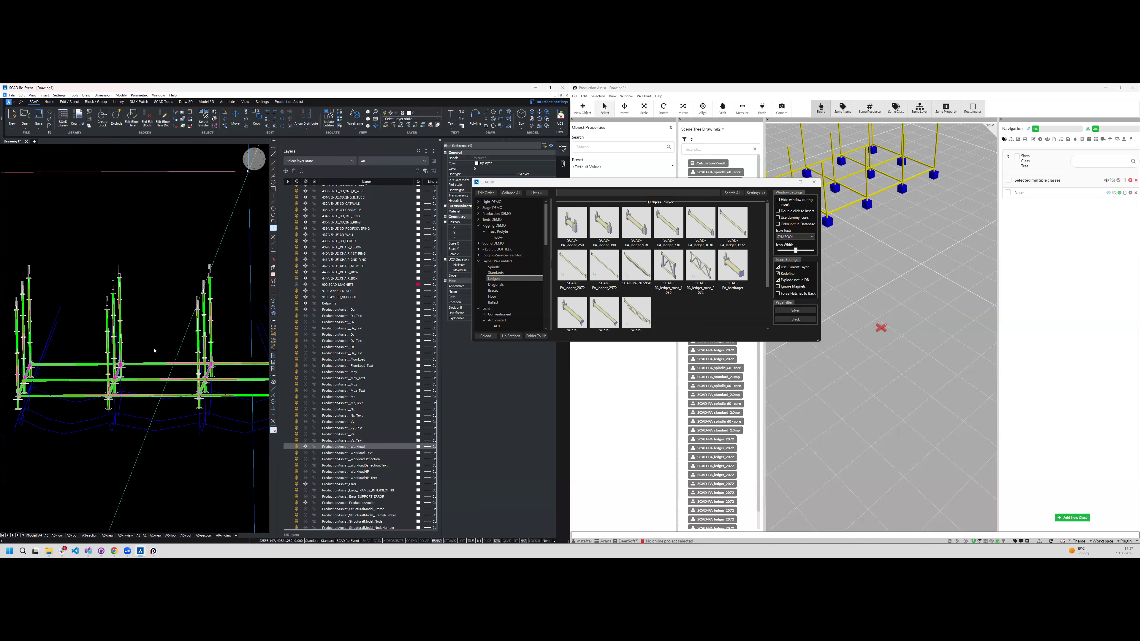
{"action": "left_click_drag", "start_coordinate": [26, 346], "coordinate": [247, 365]}
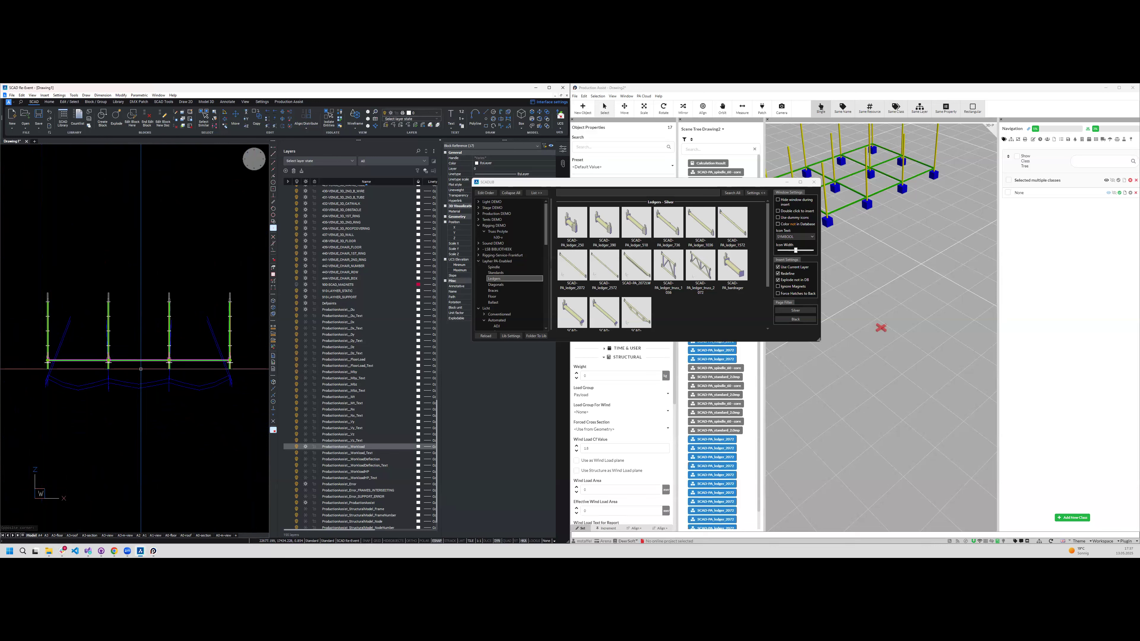
{"action": "type", "text": "z"}
{"action": "key", "text": "Return"}
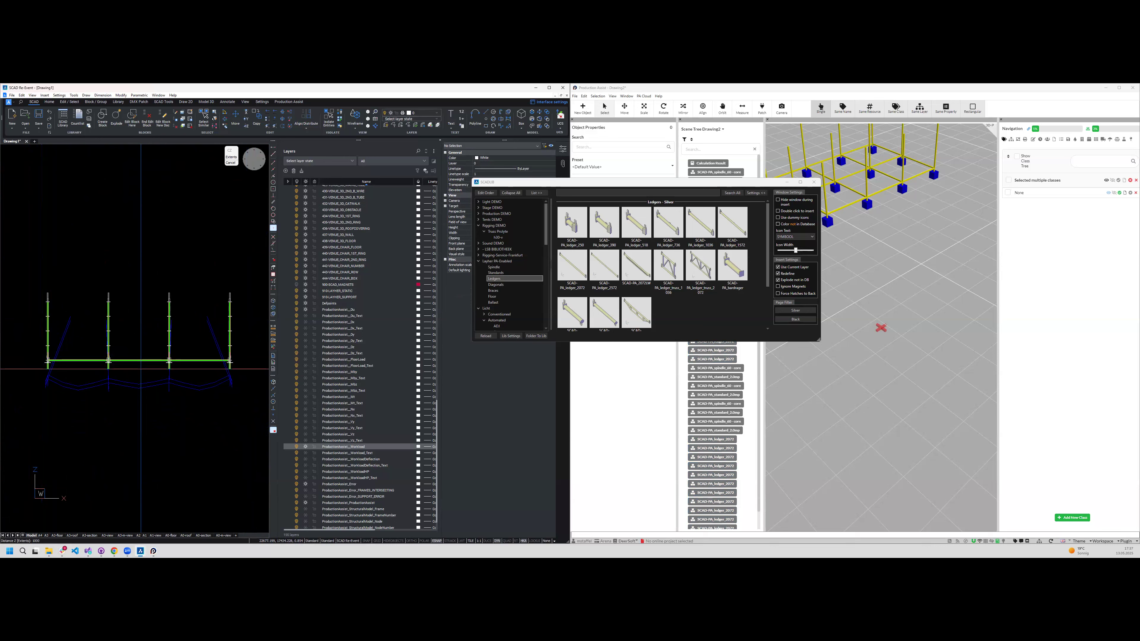
{"action": "key", "text": "Return"}
{"action": "key", "text": "Return"}
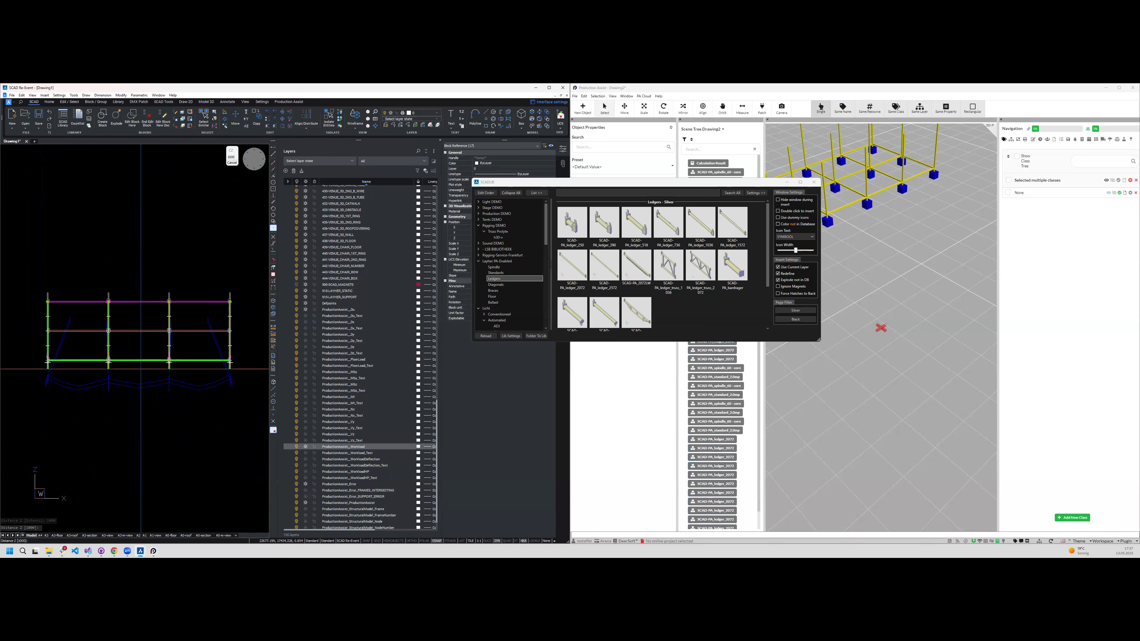
{"action": "key", "text": "Escape"}
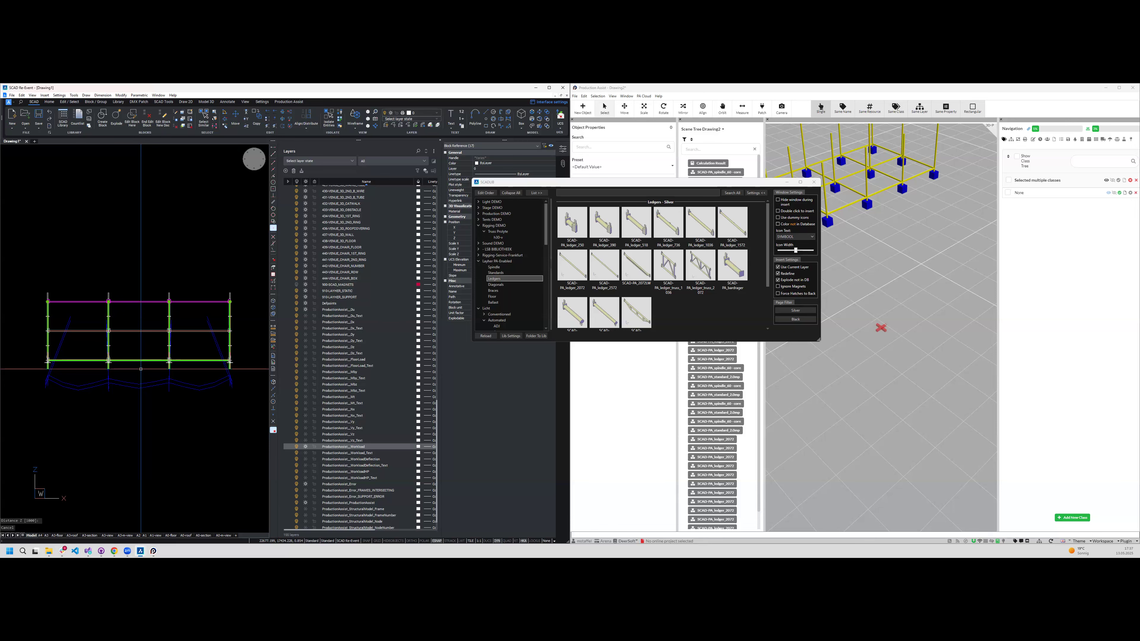
{"action": "scroll", "coordinate": [183, 196], "scroll_direction": "down", "scroll_amount": 2}
{"action": "mouse_move", "coordinate": [172, 311]}
{"action": "middle_mouse_down", "text": "shift"}
{"action": "mouse_move", "coordinate": [174, 386]}
{"action": "mouse_move", "coordinate": [213, 398]}
{"action": "mouse_move", "coordinate": [172, 381]}
{"action": "mouse_move", "coordinate": [185, 392]}
{"action": "mouse_move", "coordinate": [148, 355]}
{"action": "middle_mouse_up", "text": "shift"}
{"action": "scroll", "coordinate": [182, 387], "scroll_direction": "up", "scroll_amount": 2}
{"action": "scroll", "coordinate": [145, 348], "scroll_direction": "up", "scroll_amount": 2}
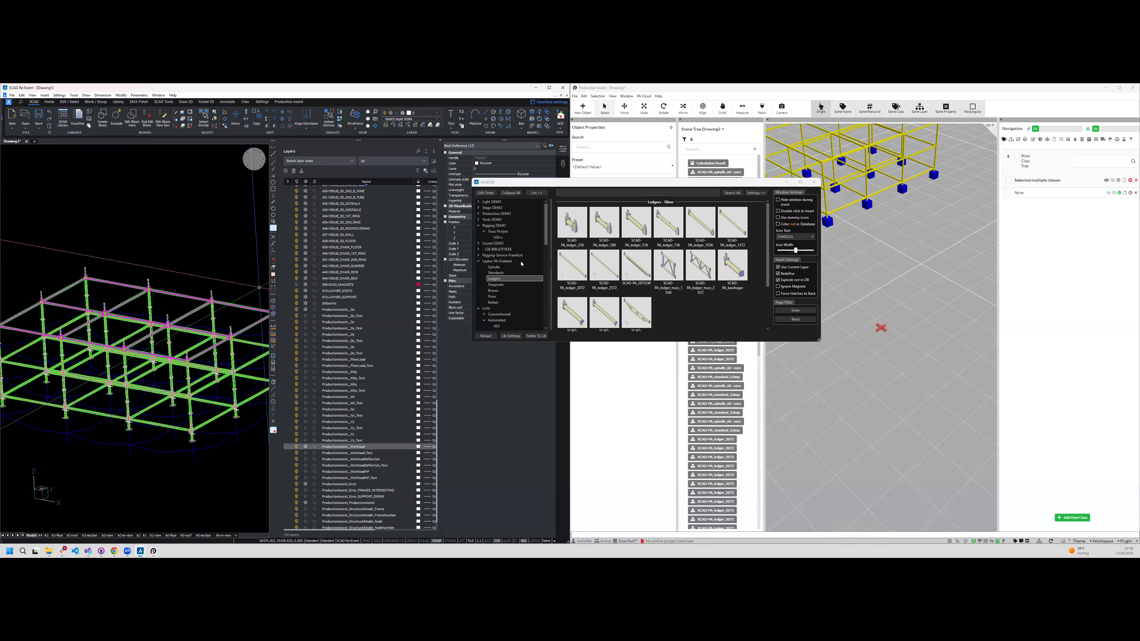
- Insert a 3.0 m standard from the Layher PA-enabled standards on top of the scaffold's outer corner standard
{"action": "left_click", "coordinate": [512, 272]}
{"action": "scroll", "coordinate": [737, 293], "scroll_direction": "down", "scroll_amount": 1}
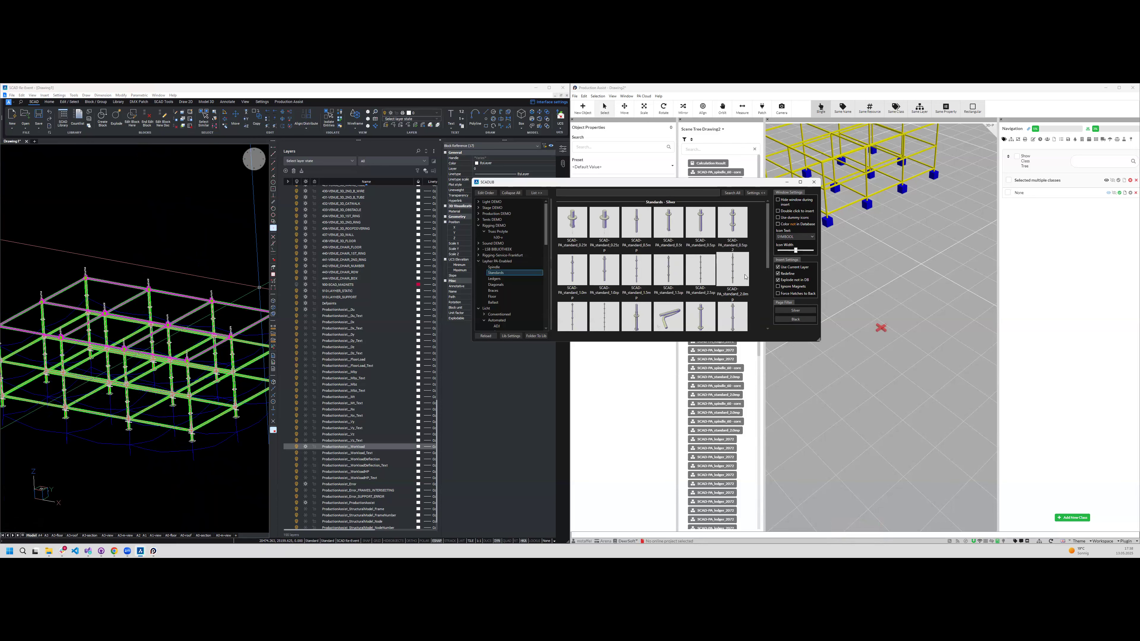
{"action": "scroll", "coordinate": [604, 291], "scroll_direction": "up", "scroll_amount": 1}
{"action": "scroll", "coordinate": [638, 286], "scroll_direction": "up", "scroll_amount": 2}
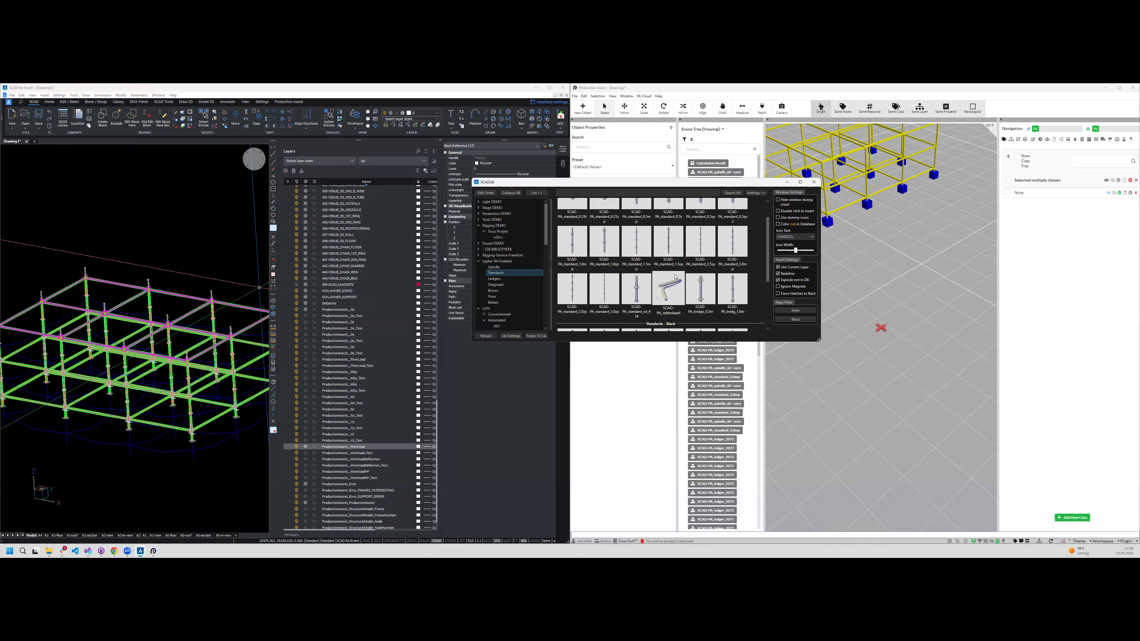
{"action": "scroll", "coordinate": [647, 284], "scroll_direction": "down", "scroll_amount": 1}
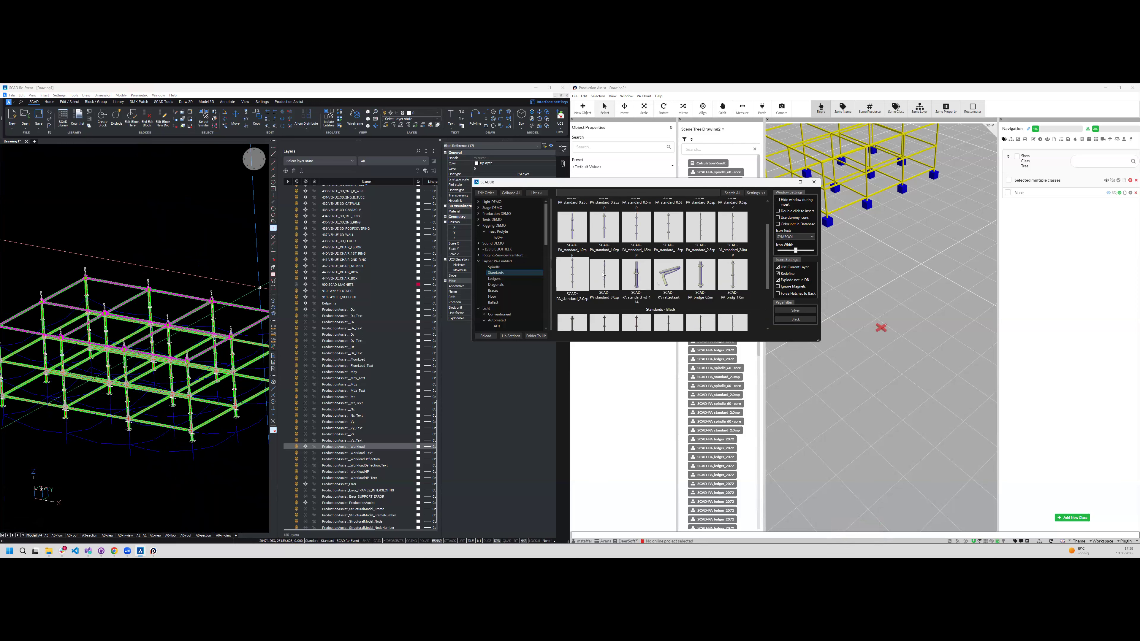
{"action": "left_click", "coordinate": [604, 275]}
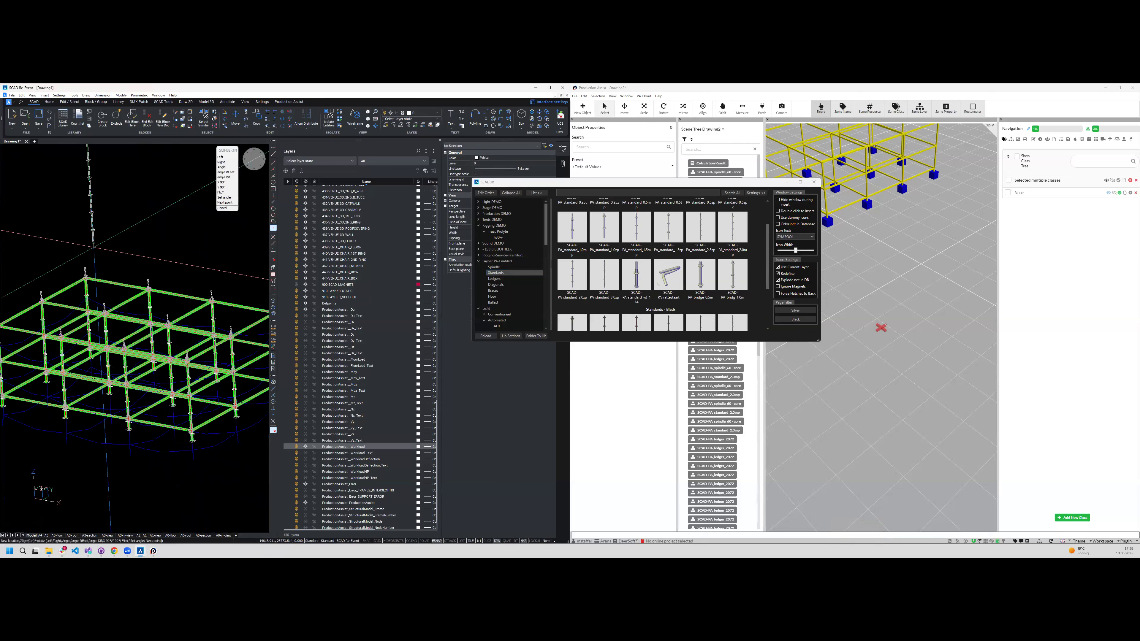
{"action": "scroll", "coordinate": [144, 265], "scroll_direction": "up", "scroll_amount": 5}
{"action": "scroll", "coordinate": [144, 268], "scroll_direction": "down", "scroll_amount": 3}
{"action": "scroll", "coordinate": [108, 270], "scroll_direction": "up", "scroll_amount": 1}
{"action": "middle_click_drag", "start_coordinate": [107, 270], "coordinate": [193, 269]}
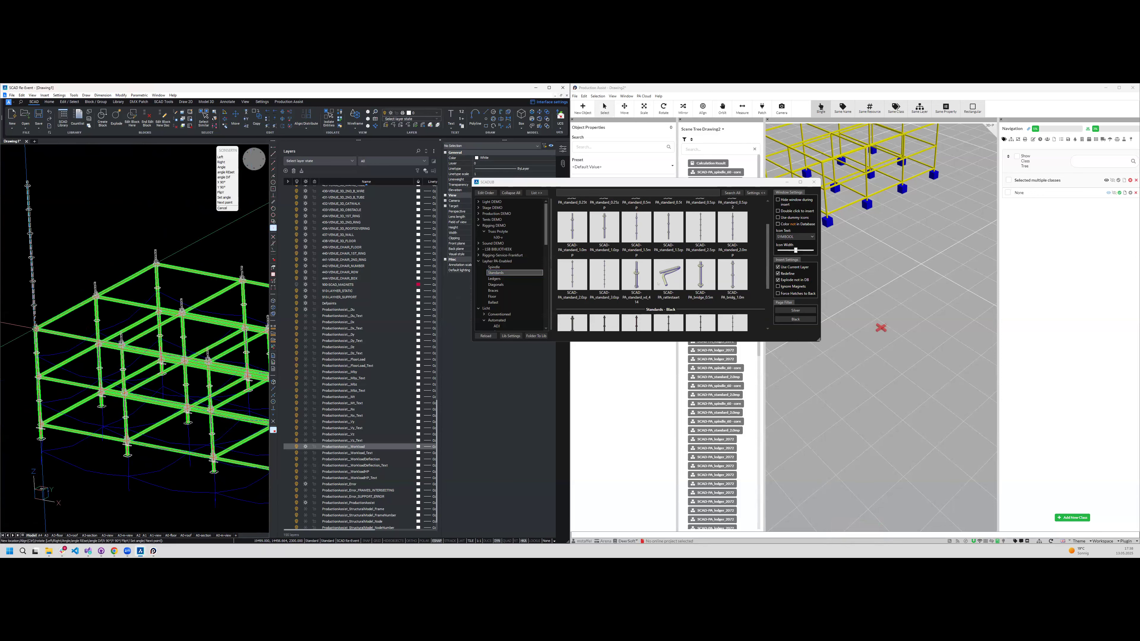
{"action": "left_click", "coordinate": [35, 330]}
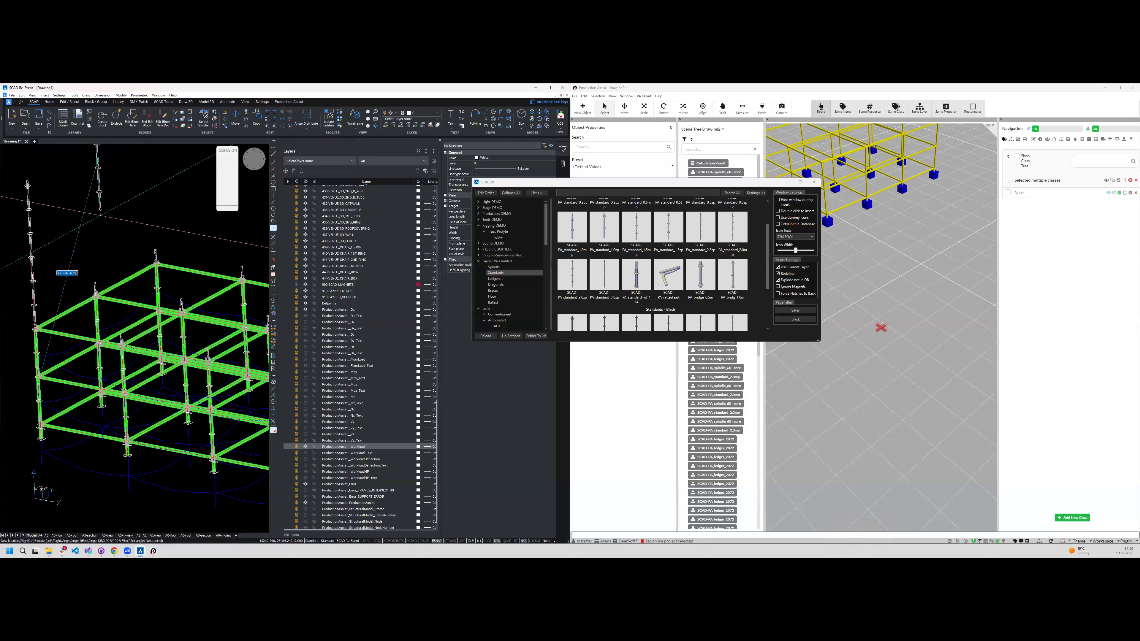
{"action": "key", "text": "Escape"}
{"action": "key", "text": "Escape"}
- Select the inserted upper standard and copy it three times along the row, one above each remaining standard
{"action": "left_click", "coordinate": [74, 193]}
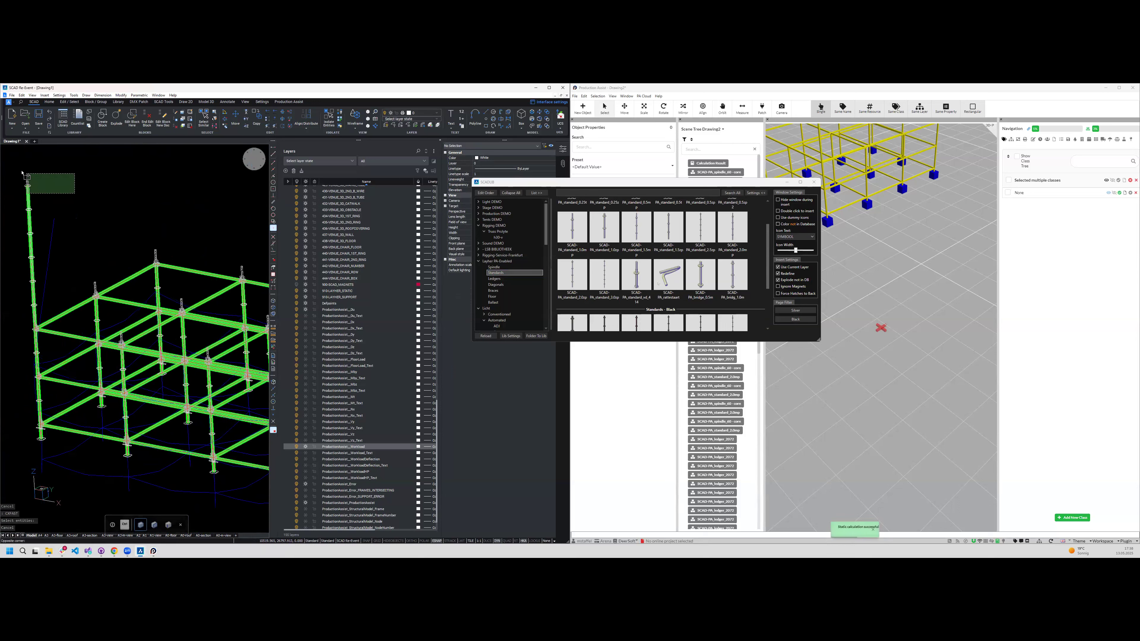
{"action": "left_click", "coordinate": [22, 172]}
{"action": "scroll", "coordinate": [23, 173], "scroll_direction": "down", "scroll_amount": 5}
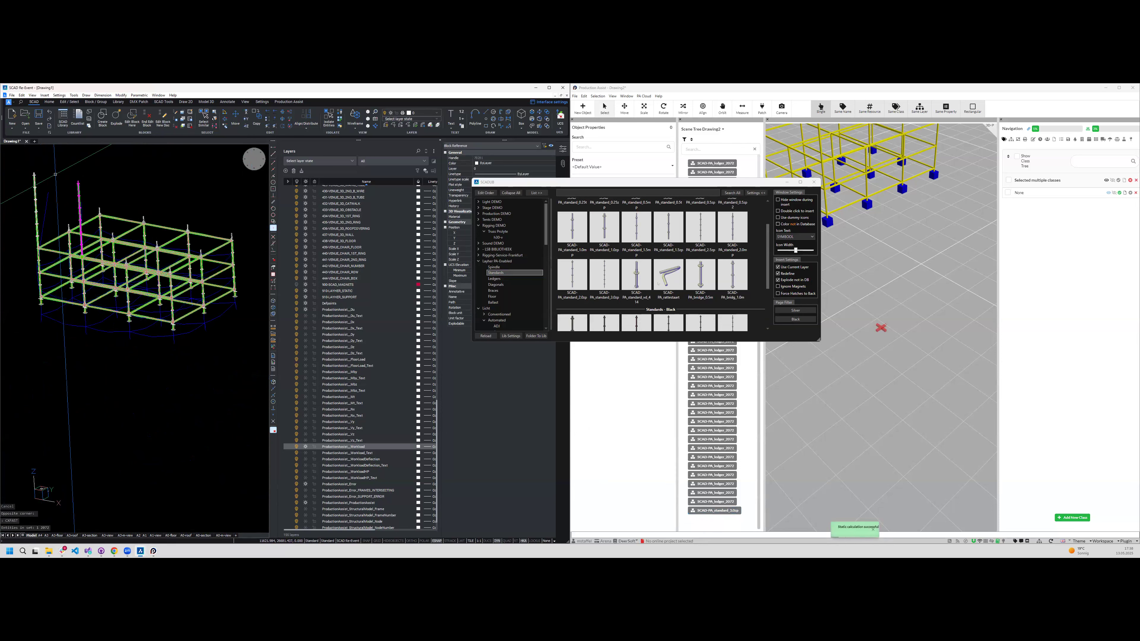
{"action": "key", "text": "Return"}
{"action": "key", "text": "Return"}
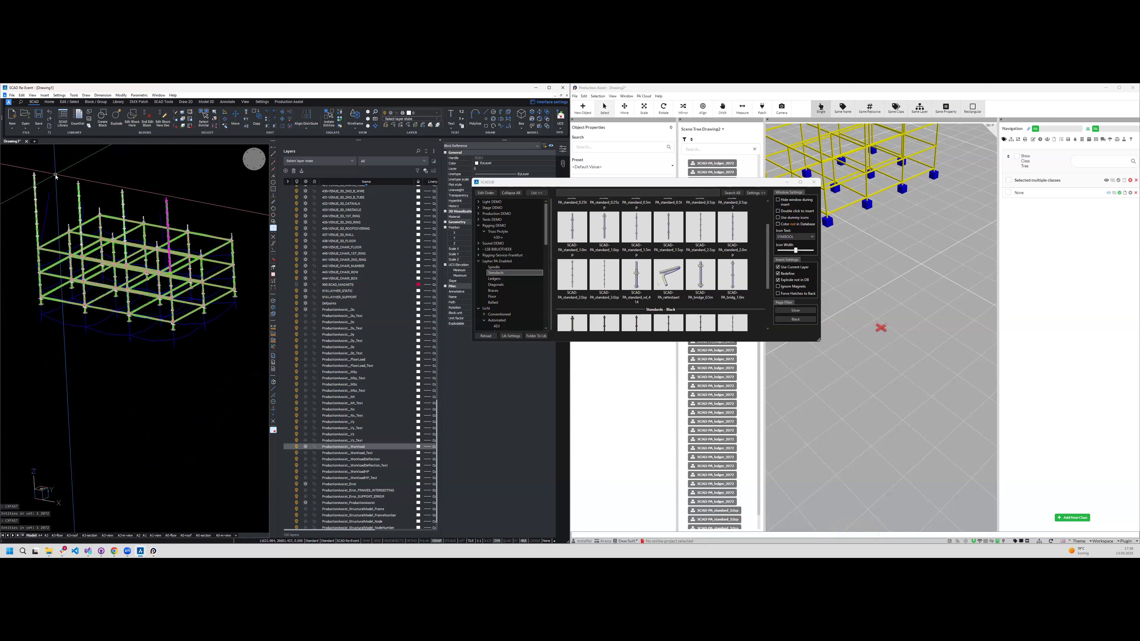
{"action": "middle_click_drag", "start_coordinate": [166, 250], "coordinate": [200, 230], "text": "shift"}
{"action": "key", "text": "Escape"}
- Select the four upper standards and copy them twice along Y onto the other two rows
{"action": "left_click", "coordinate": [196, 231]}
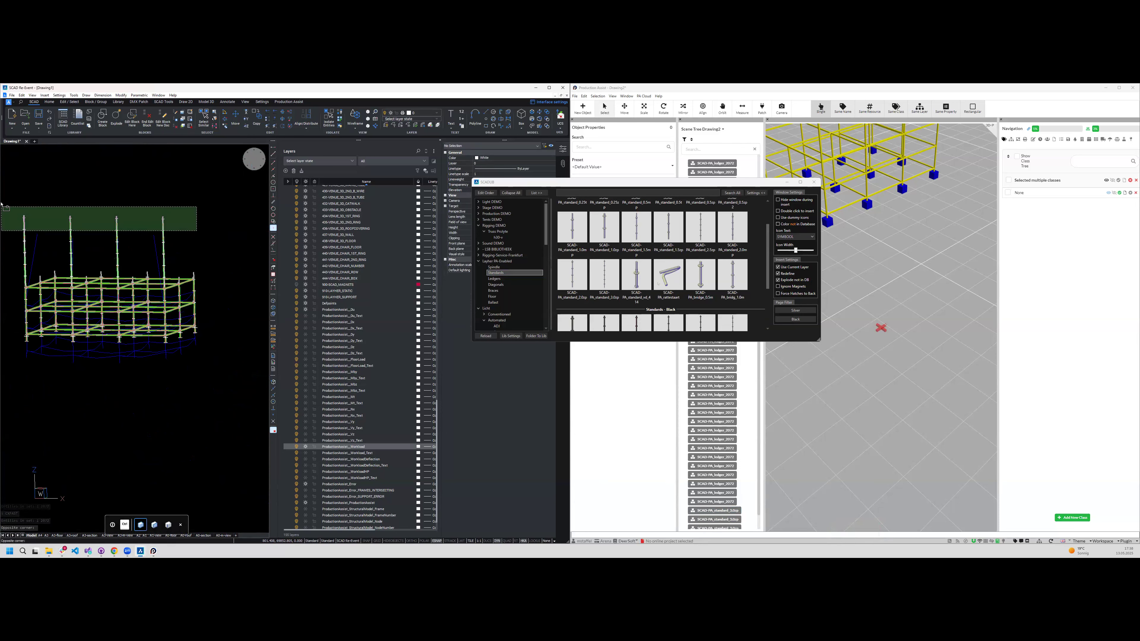
{"action": "left_click", "coordinate": [3, 197]}
{"action": "type", "text": "cy"}
{"action": "key", "text": "Return"}
{"action": "key", "text": "Return"}
{"action": "middle_click_drag", "start_coordinate": [135, 251], "coordinate": [166, 331], "text": "shift"}
{"action": "scroll", "coordinate": [114, 330], "scroll_direction": "down", "scroll_amount": 1}
{"action": "key", "text": "Escape"}
- Select all upper standards and copy them twice upward along Z at a distance of 3000
{"action": "left_click", "coordinate": [208, 332]}
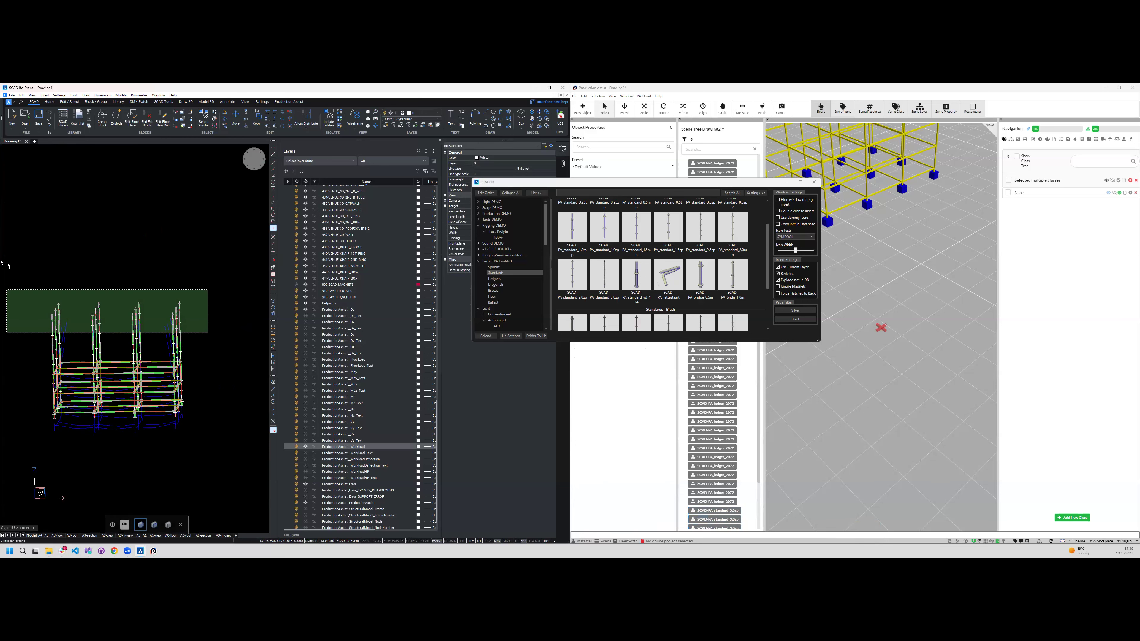
{"action": "left_click", "coordinate": [30, 274]}
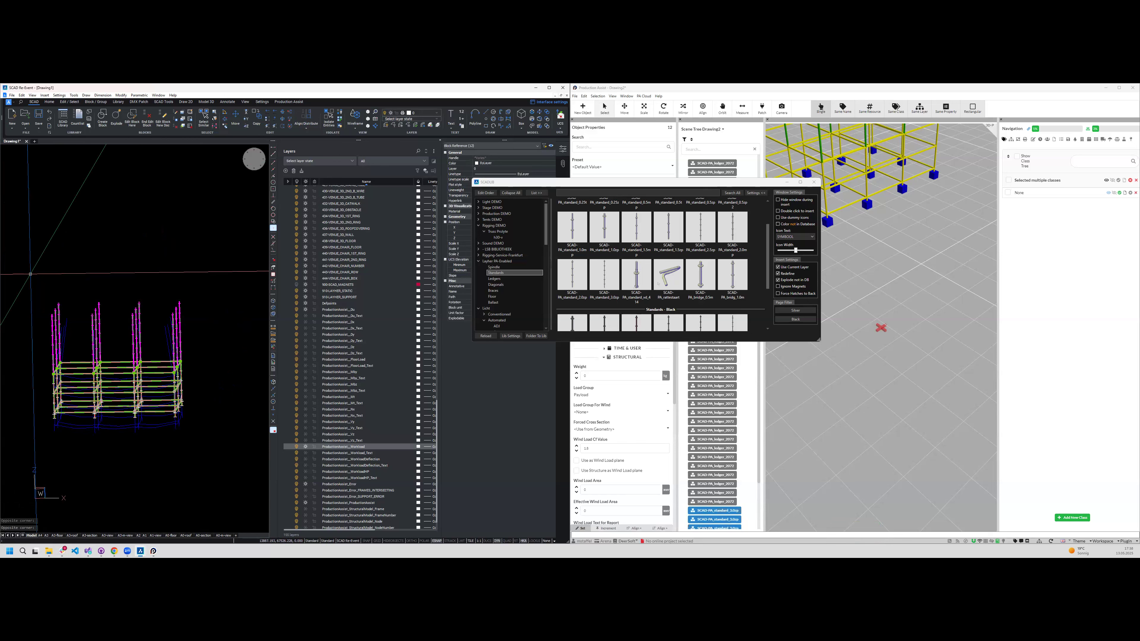
{"action": "type", "text": "cz"}
{"action": "key", "text": "Return"}
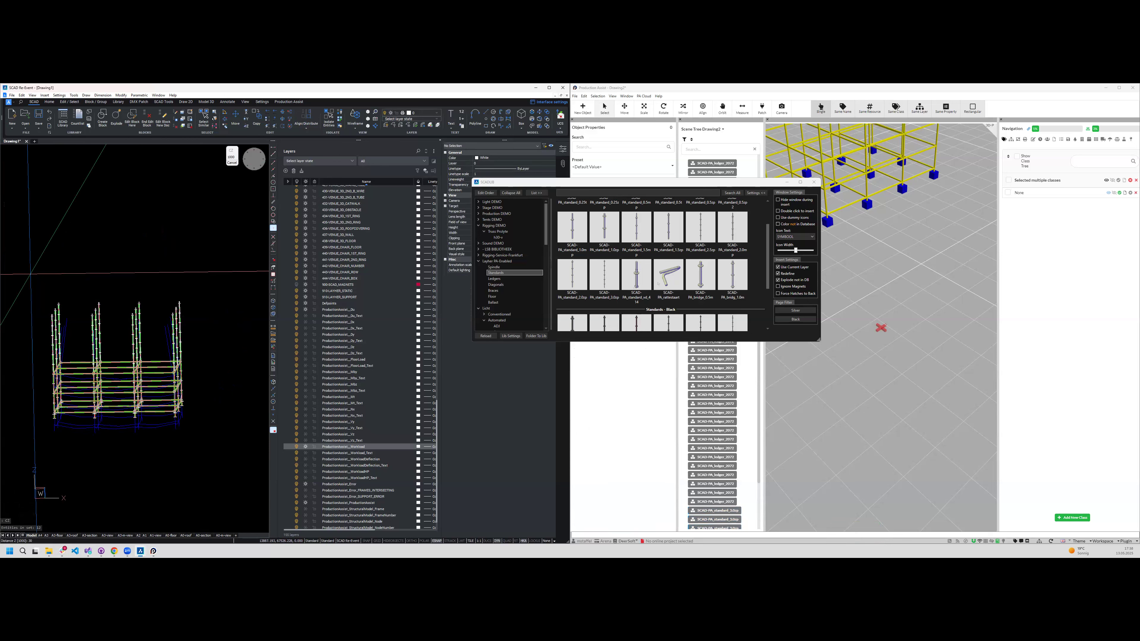
{"action": "type", "text": "3000"}
{"action": "key", "text": "Return"}
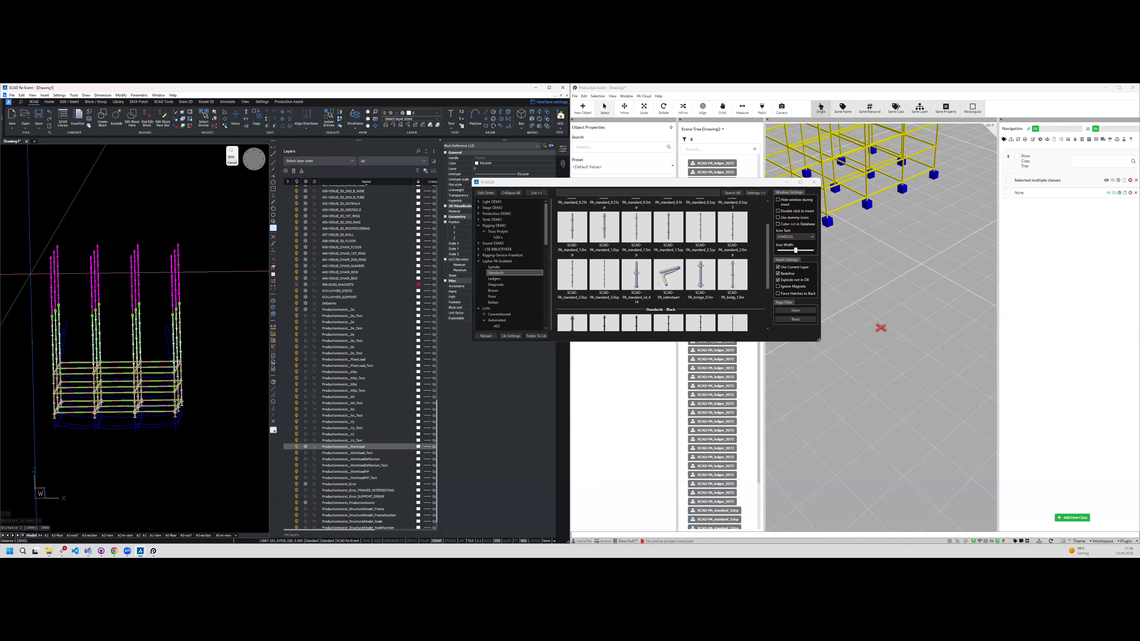
{"action": "key", "text": "Return"}
{"action": "key", "text": "Escape"}
- Select the highest ledger level in the front view and copy it four times upward along Z at a distance of 2000
{"action": "middle_click_drag", "start_coordinate": [92, 357], "coordinate": [44, 366], "text": "shift"}
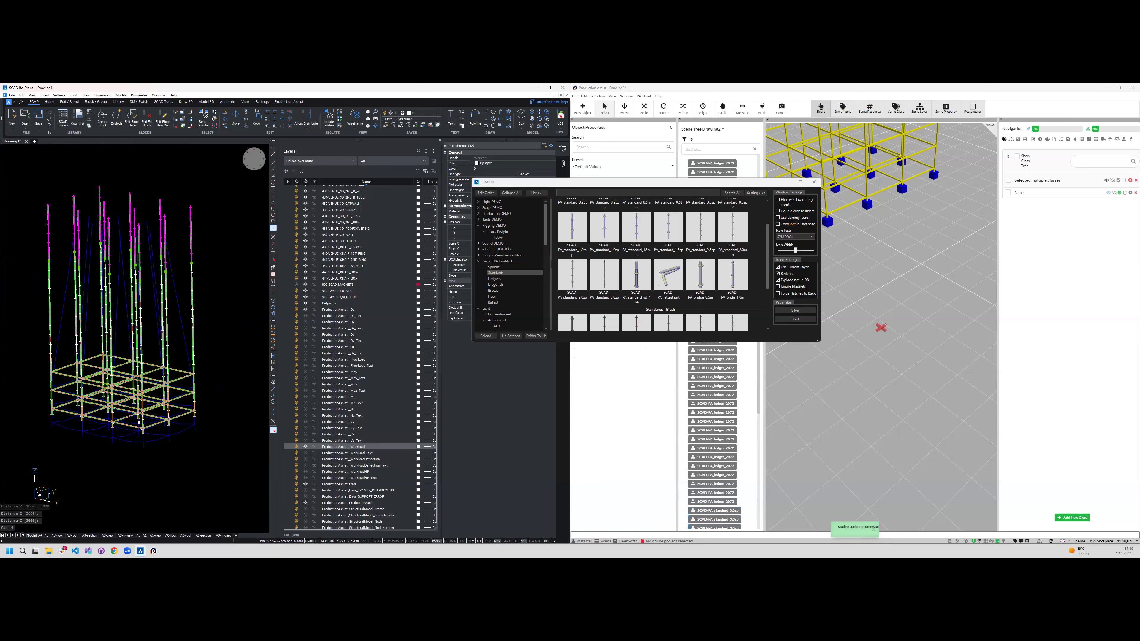
{"action": "middle_click_drag", "start_coordinate": [139, 422], "coordinate": [185, 412], "text": "shift"}
{"action": "left_click", "coordinate": [254, 159]}
{"action": "key", "text": "Escape"}
{"action": "left_click", "coordinate": [26, 421]}
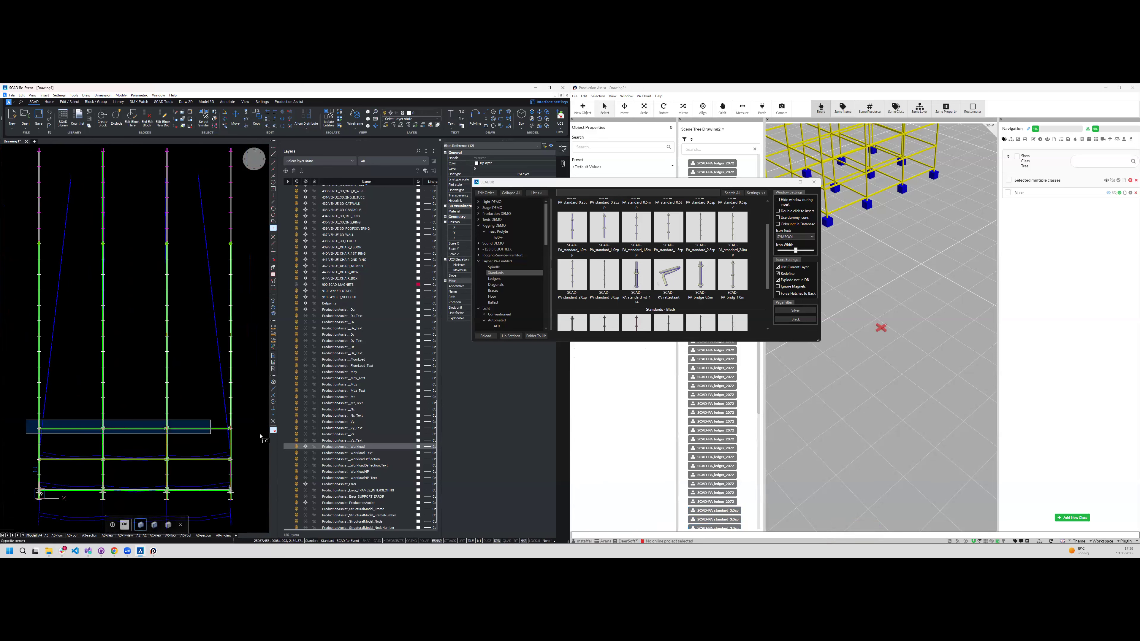
{"action": "left_click", "coordinate": [257, 440]}
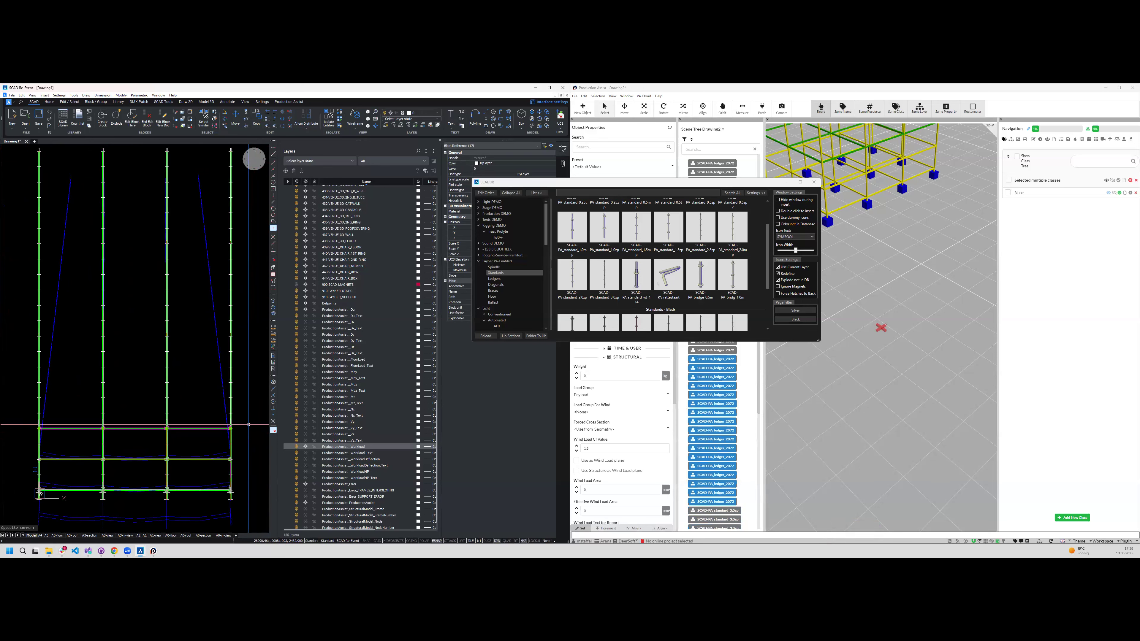
{"action": "type", "text": "cz"}
{"action": "key", "text": "Return"}
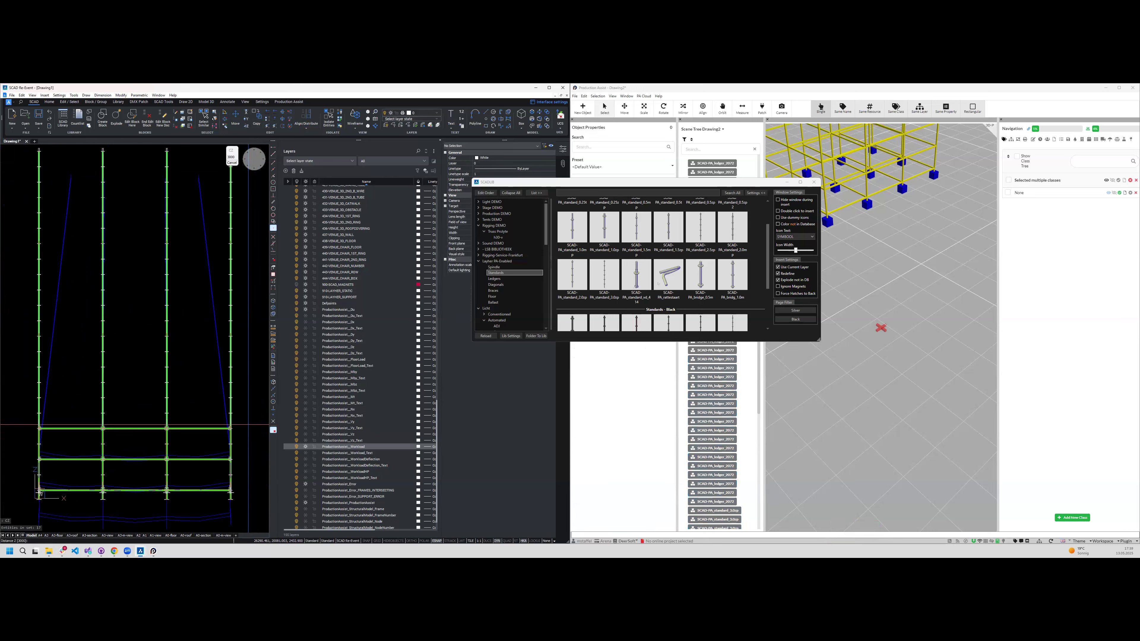
{"action": "type", "text": "2000"}
{"action": "key", "text": "Return"}
{"action": "key", "text": "Return"}
{"action": "key", "text": "Return"}
{"action": "key", "text": "Return"}
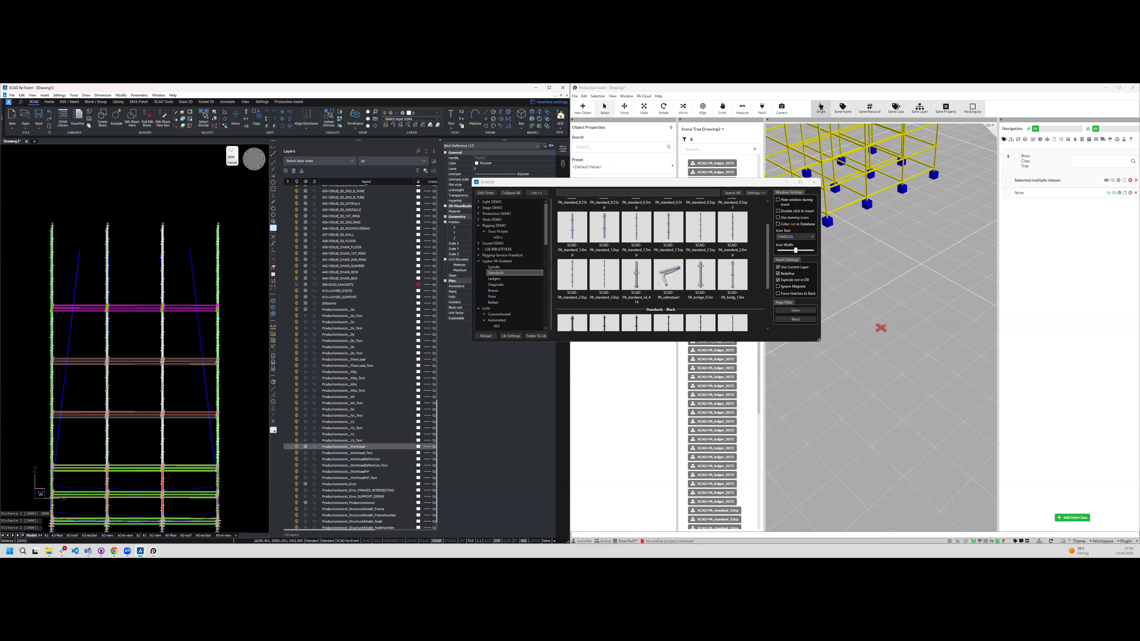
- Copy the uppermost ledger level once more along Z at a distance of 1000 to close the tower's top
{"action": "middle_click_drag", "start_coordinate": [148, 381], "coordinate": [121, 385], "text": "shift"}
{"action": "type", "text": "1000"}
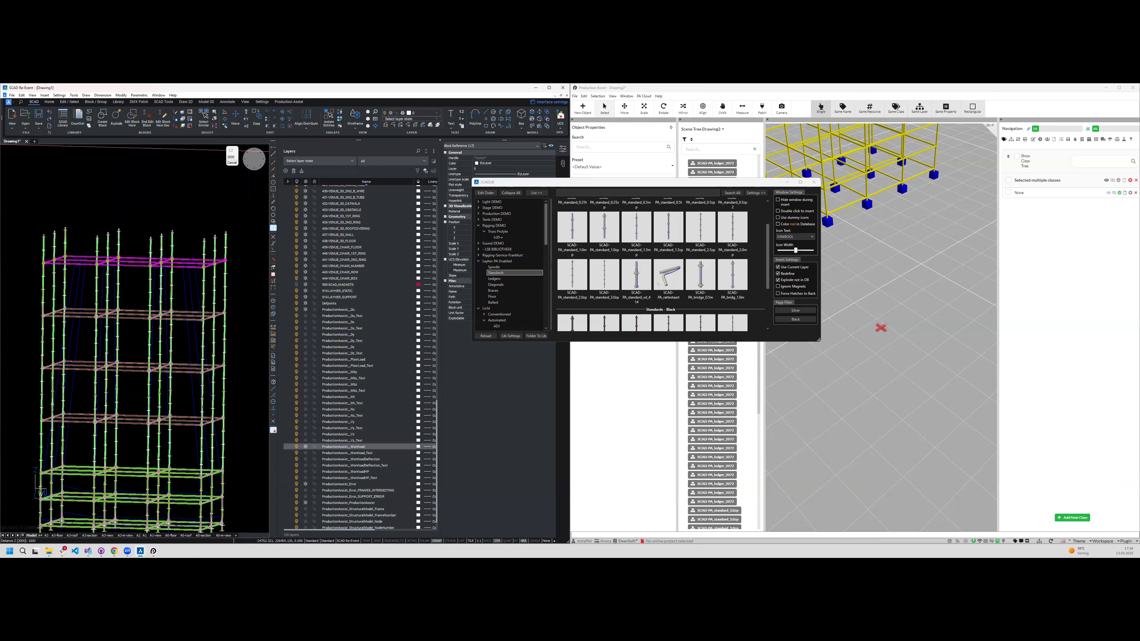
{"action": "key", "text": "Return"}
{"action": "key", "text": "Escape"}
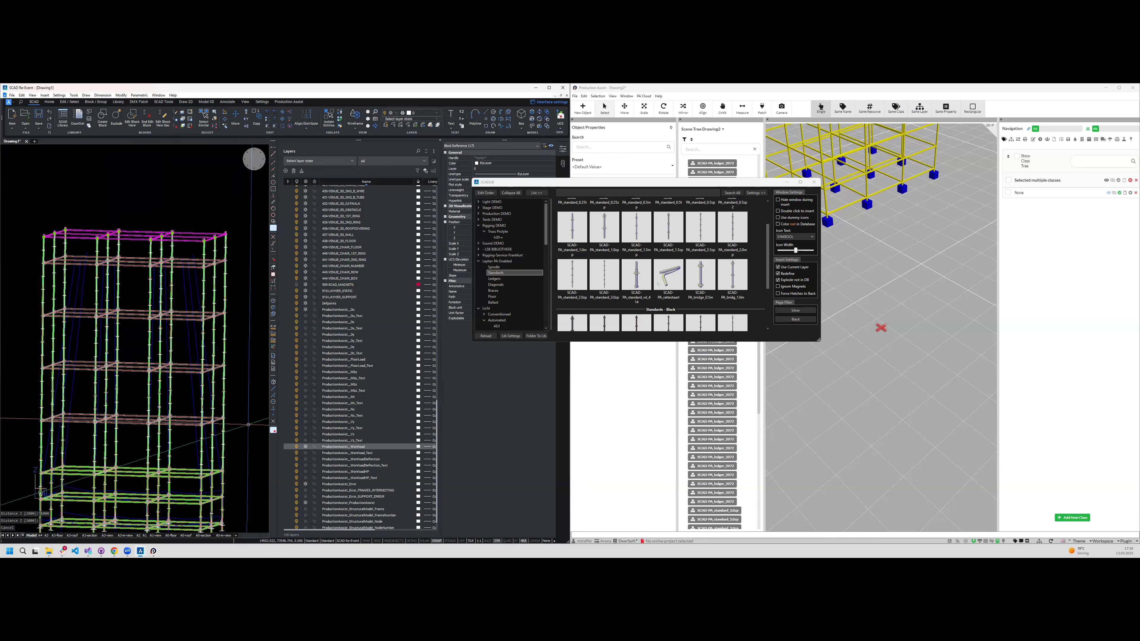
{"action": "middle_click_drag", "start_coordinate": [178, 338], "coordinate": [3, 256], "text": "shift"}
{"action": "middle_click_drag", "start_coordinate": [196, 292], "coordinate": [233, 359], "text": "shift"}
{"action": "scroll", "coordinate": [233, 359], "scroll_direction": "down", "scroll_amount": 1}
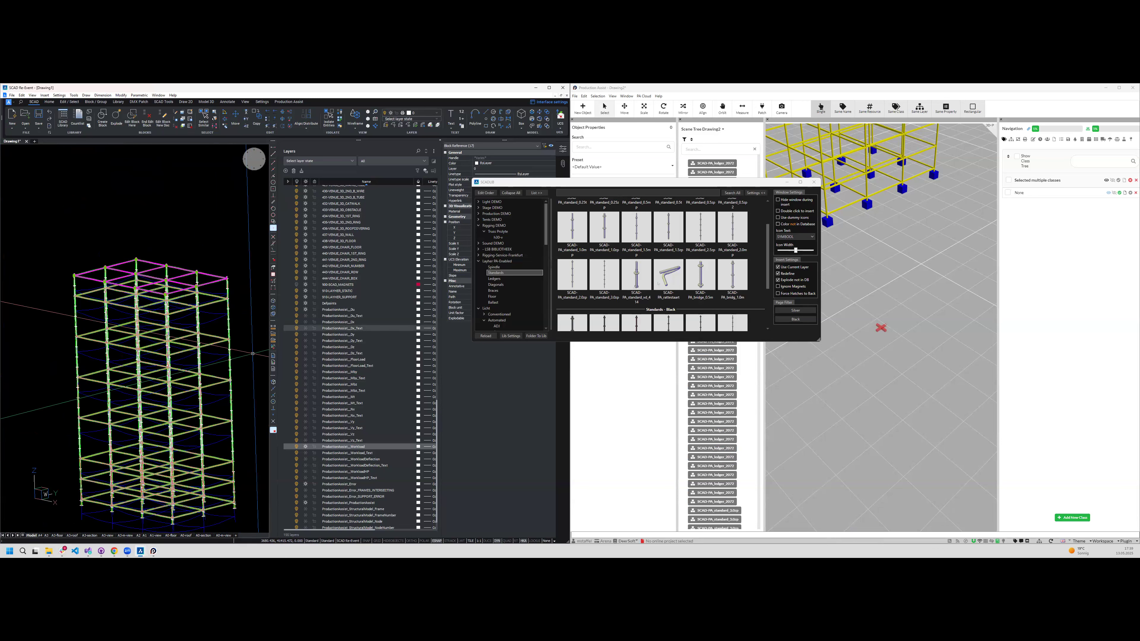
- Check the structural utilisation of the Layher K2000+ ledgers and standards in Production Assist, and review the whole tower in the drawing
{"action": "left_click", "coordinate": [1089, 130]}
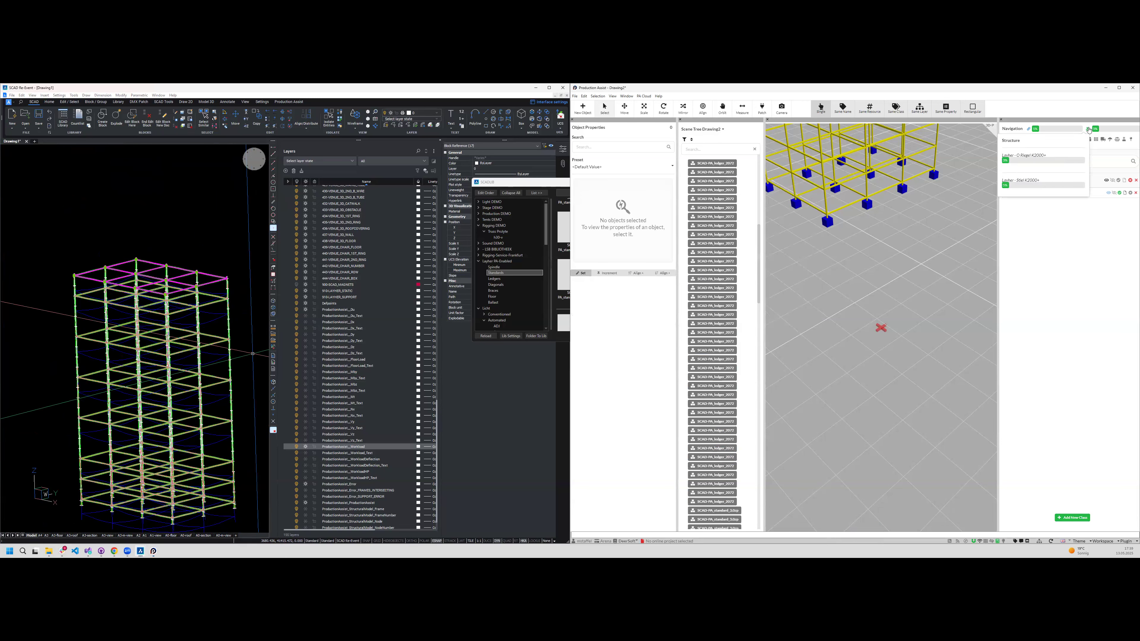
{"action": "left_click", "coordinate": [1088, 129]}
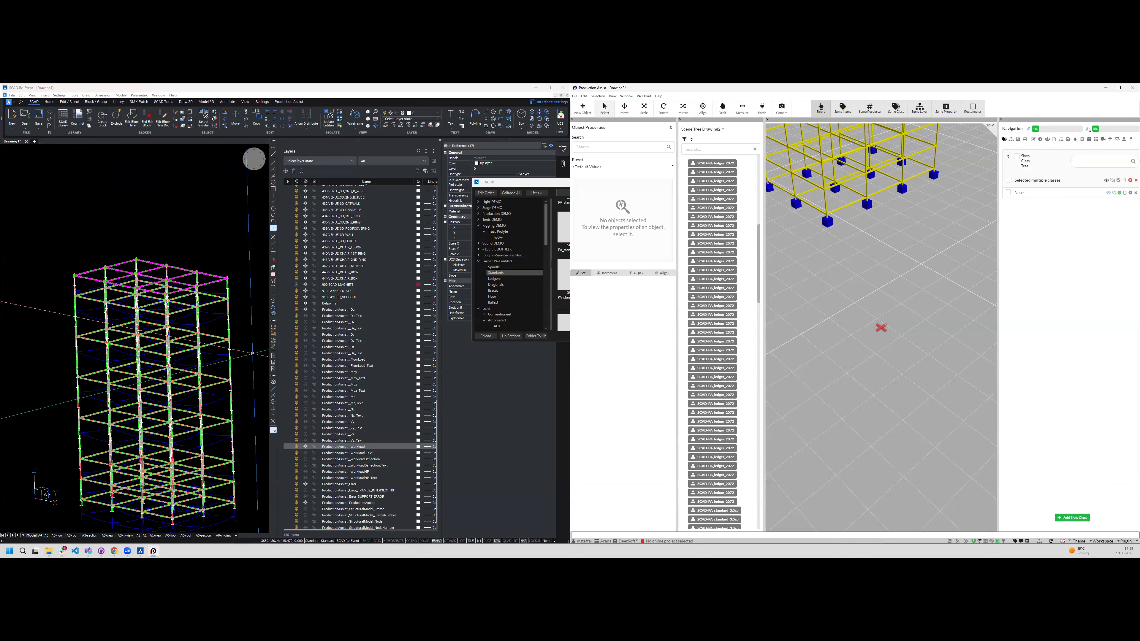
{"action": "left_click", "coordinate": [1088, 130]}
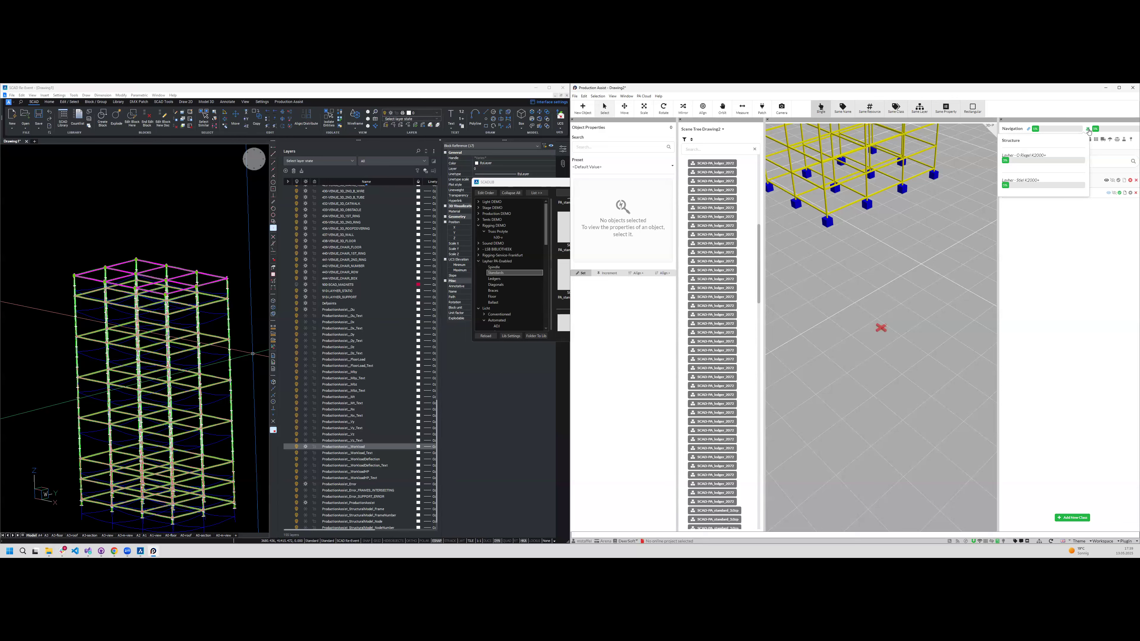
{"action": "left_click", "coordinate": [194, 256]}
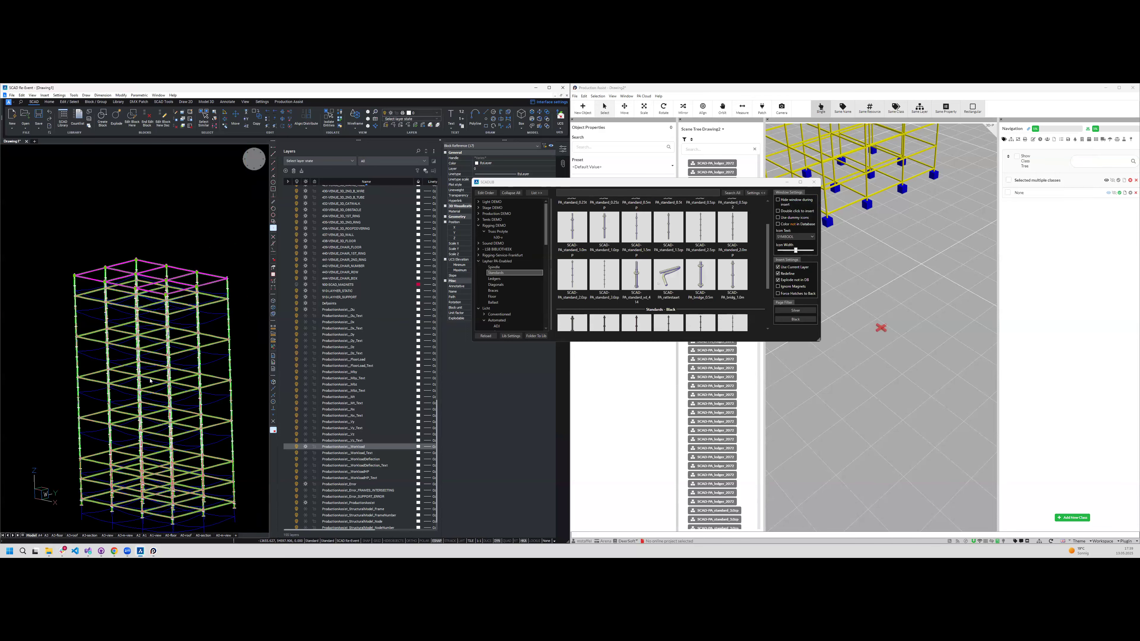
{"action": "middle_click_drag", "start_coordinate": [127, 262], "coordinate": [134, 261], "text": "shift"}
{"action": "scroll", "coordinate": [134, 261], "scroll_direction": "down", "scroll_amount": 1}
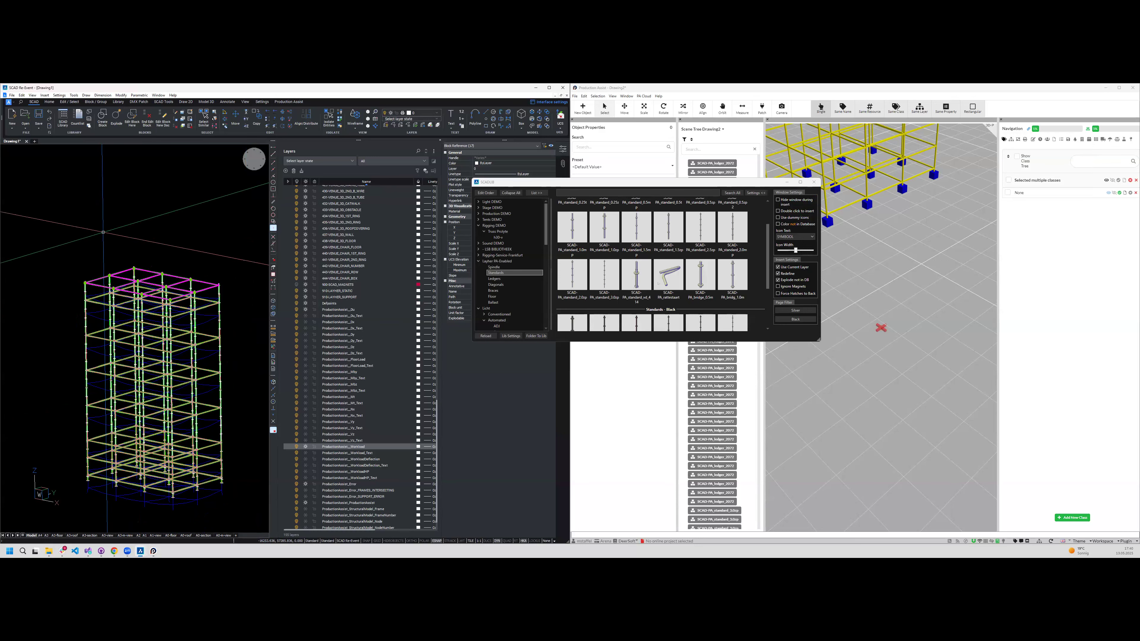
{"action": "scroll", "coordinate": [102, 233], "scroll_direction": "down", "scroll_amount": 2}
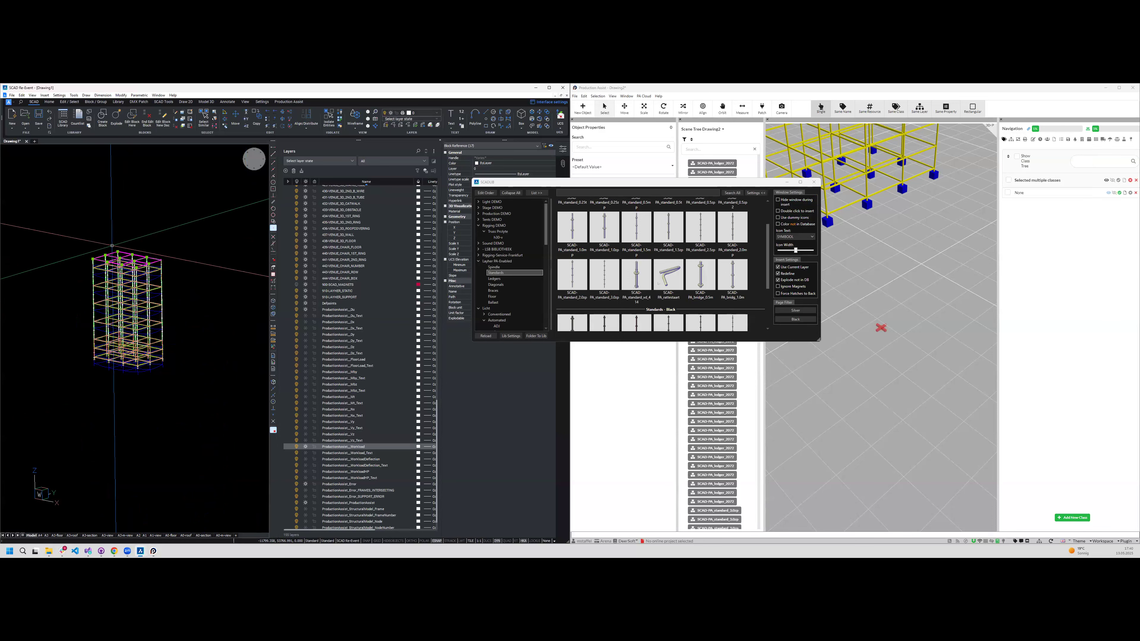
- Select the entire scaffold tower and enable Use Structure as Wind Load plane in its structural properties
{"action": "key", "text": "Escape"}
{"action": "scroll", "coordinate": [166, 381], "scroll_direction": "up", "scroll_amount": 3}
{"action": "scroll", "coordinate": [165, 381], "scroll_direction": "down", "scroll_amount": 2}
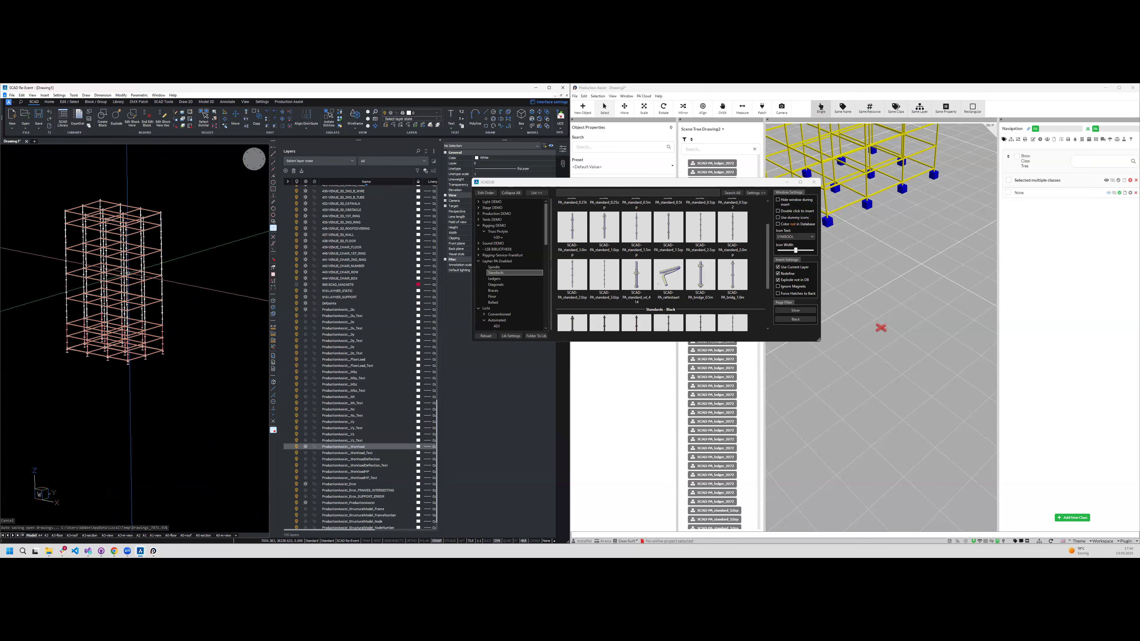
{"action": "left_click", "coordinate": [30, 167]}
{"action": "left_click", "coordinate": [201, 382]}
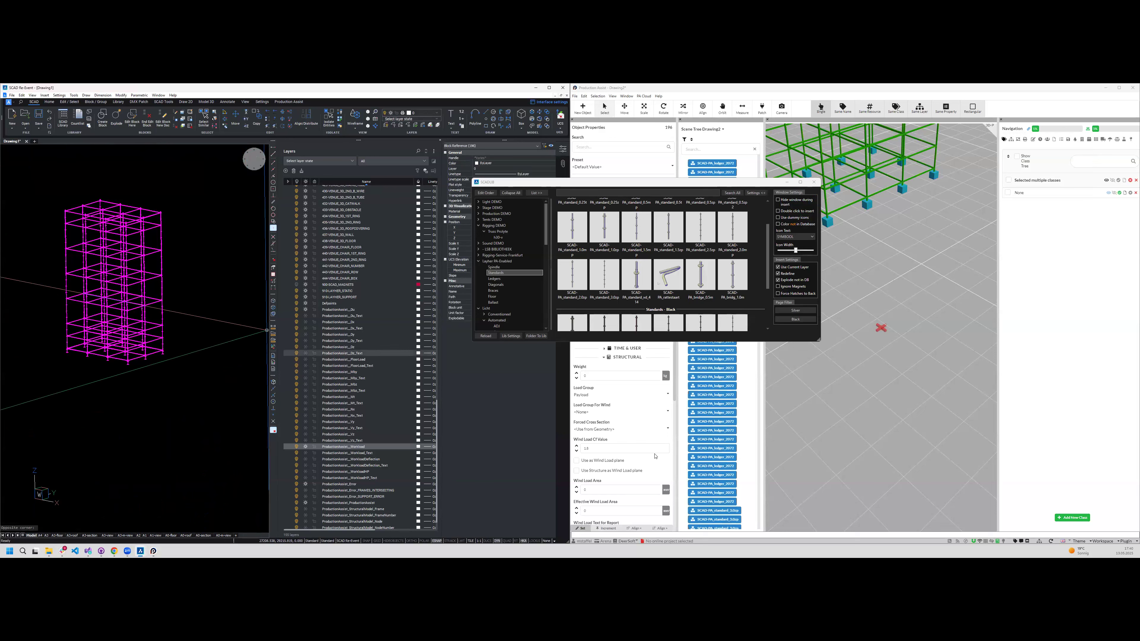
{"action": "scroll", "coordinate": [601, 449], "scroll_direction": "down", "scroll_amount": 3}
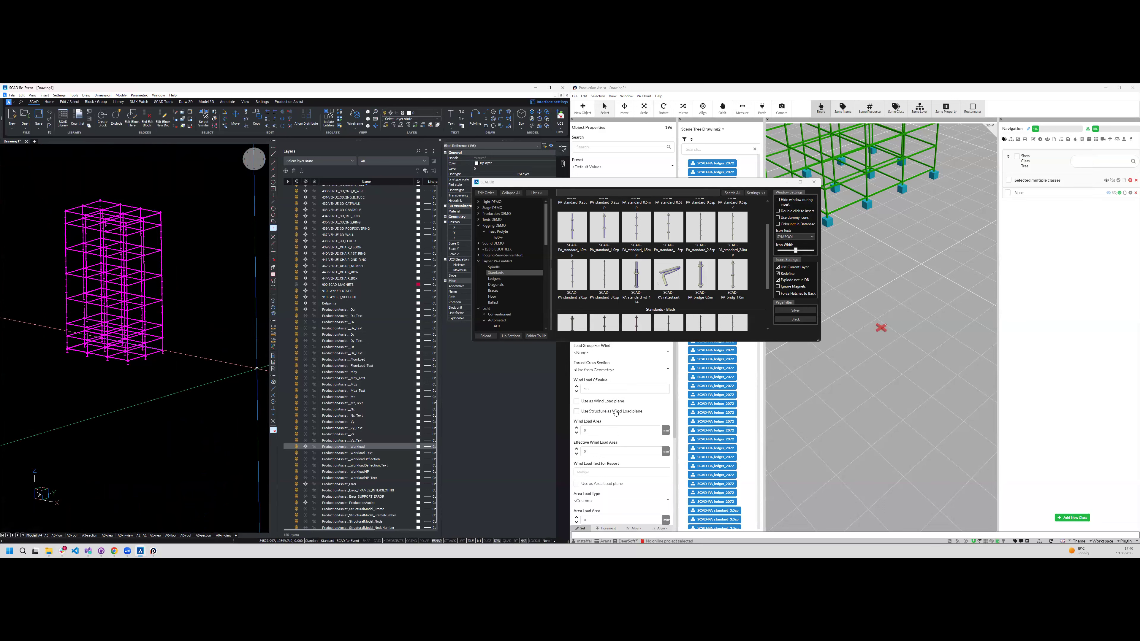
{"action": "left_click", "coordinate": [616, 412]}
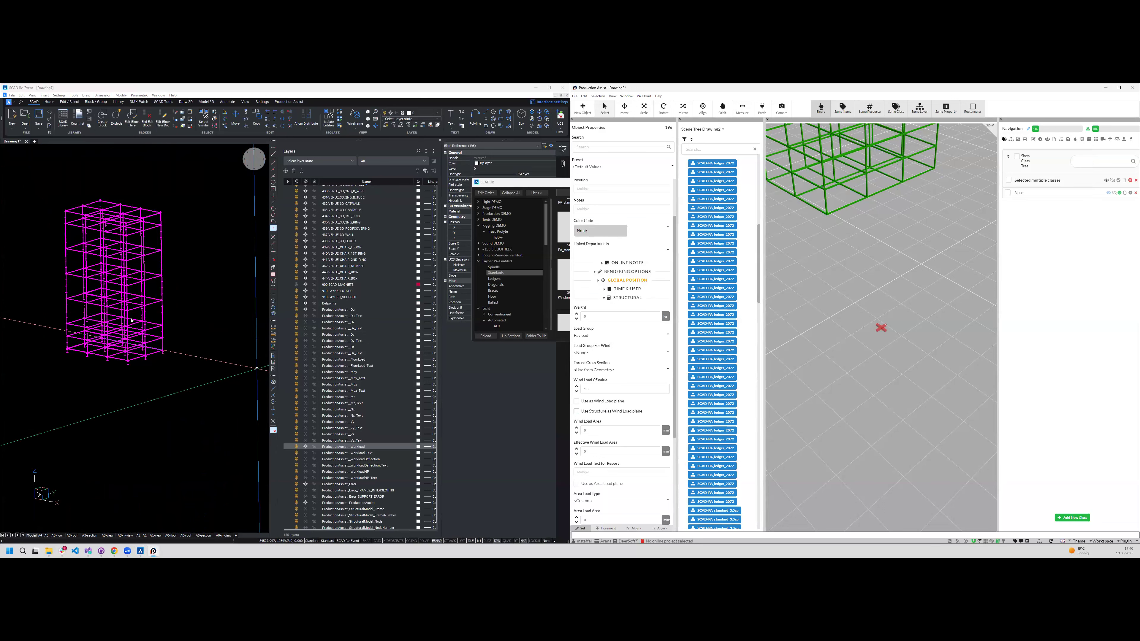
- Show the structural deflection results and set the selected scaffold's Wind Load Cf Value to 1.2
{"action": "left_click", "coordinate": [1117, 139]}
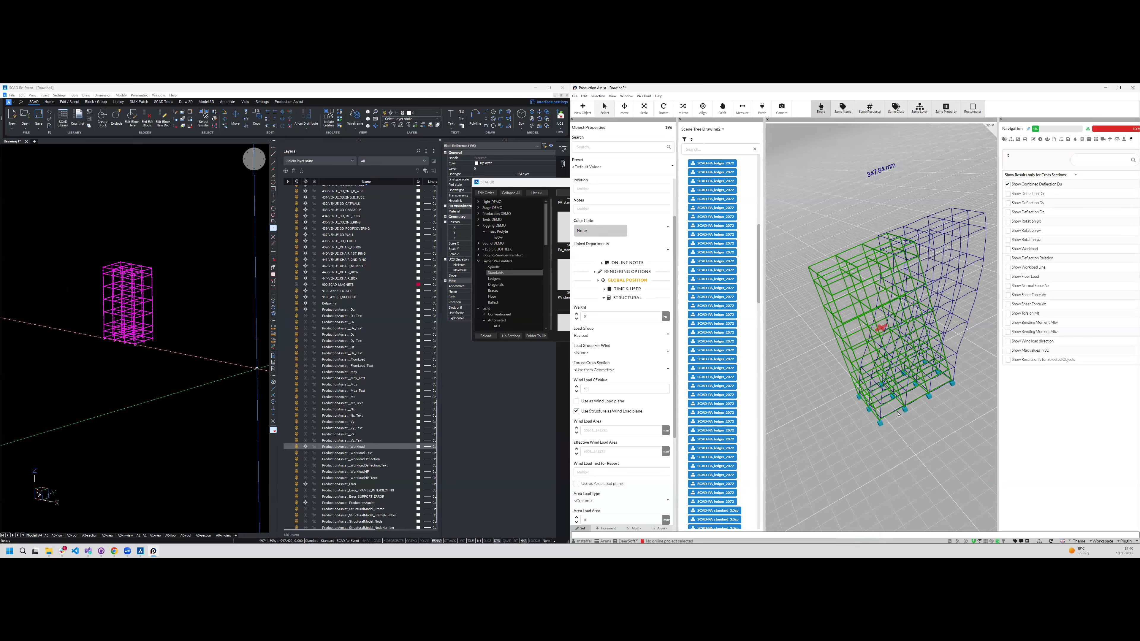
{"action": "left_click", "coordinate": [603, 389]}
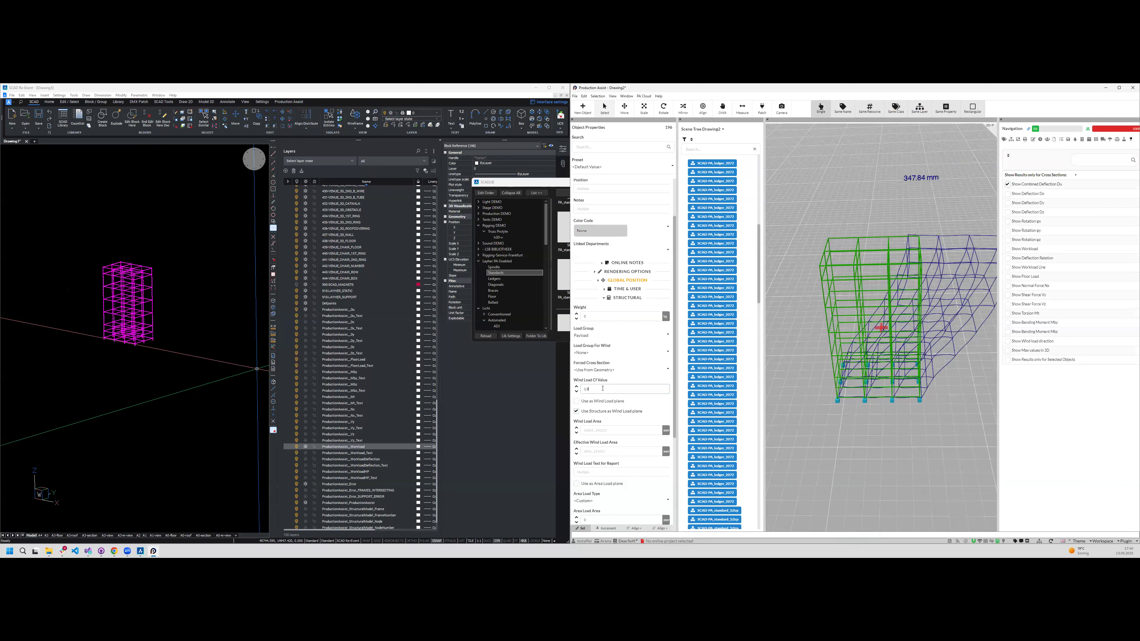
{"action": "key", "text": "BackSpace"}
{"action": "type", "text": "2"}
{"action": "key", "text": "Return"}
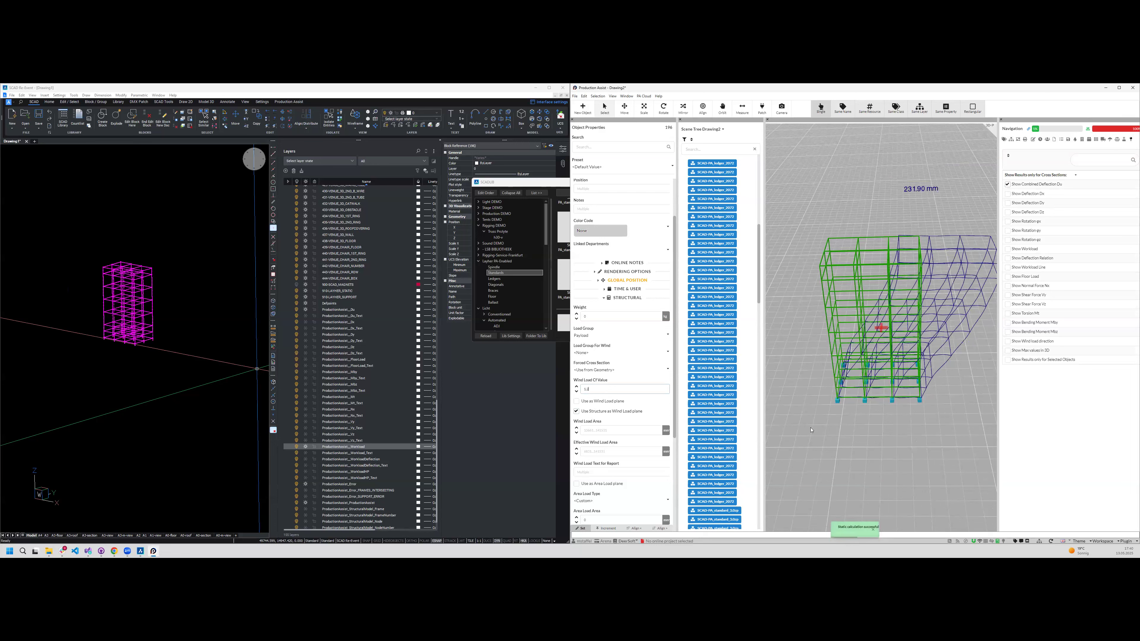
- Deselect the tower and show the wind load direction alongside the combined deflection in the structural results
{"action": "left_click", "coordinate": [898, 472]}
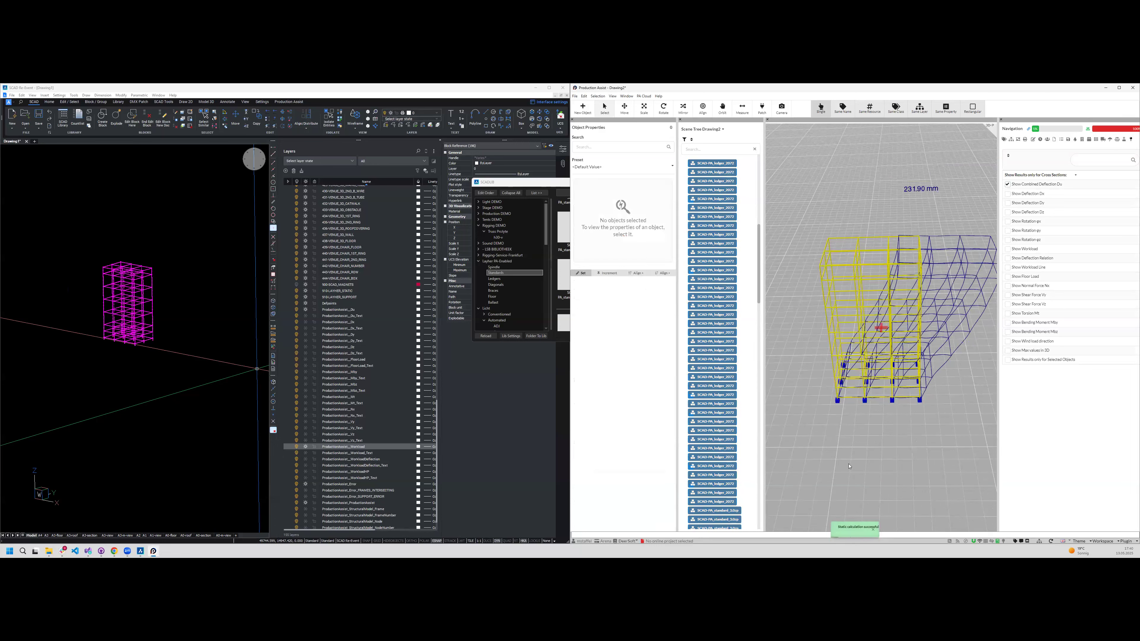
{"action": "mouse_move", "coordinate": [870, 458]}
{"action": "middle_mouse_down"}
{"action": "mouse_move", "coordinate": [879, 409]}
{"action": "mouse_move", "coordinate": [911, 396]}
{"action": "middle_mouse_up"}
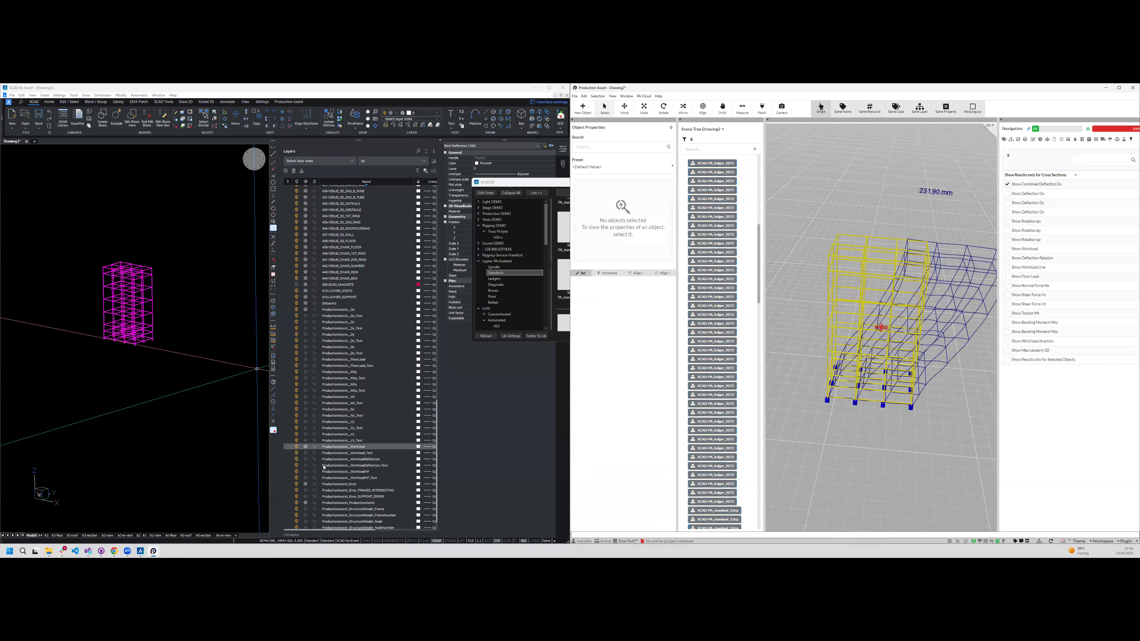
{"action": "left_click", "coordinate": [231, 375]}
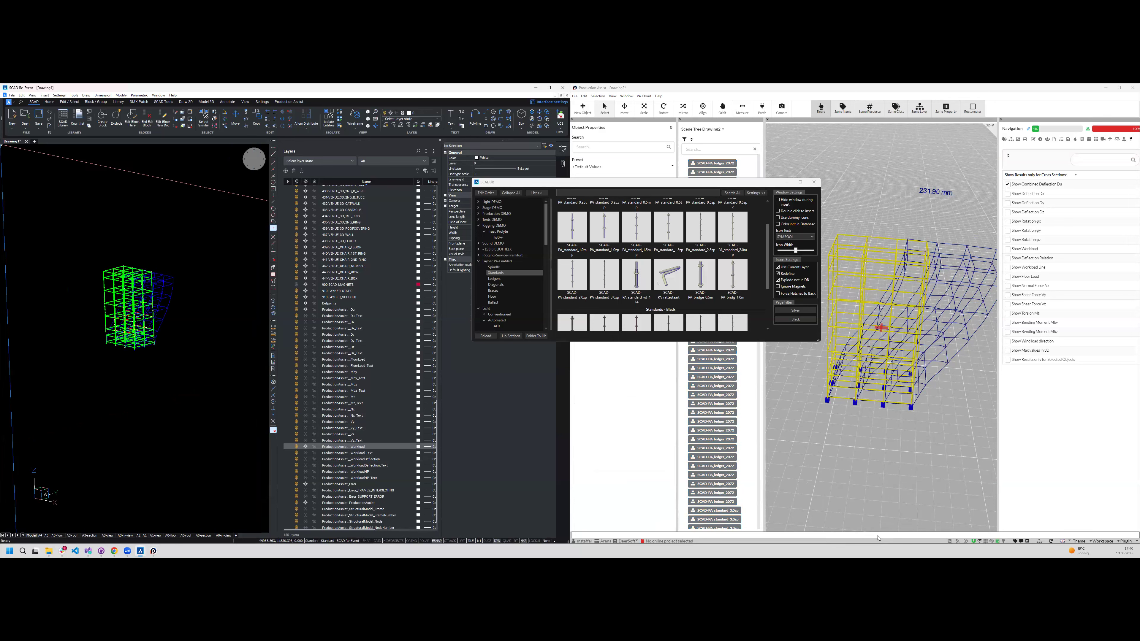
{"action": "middle_click_drag", "start_coordinate": [909, 522], "coordinate": [937, 510]}
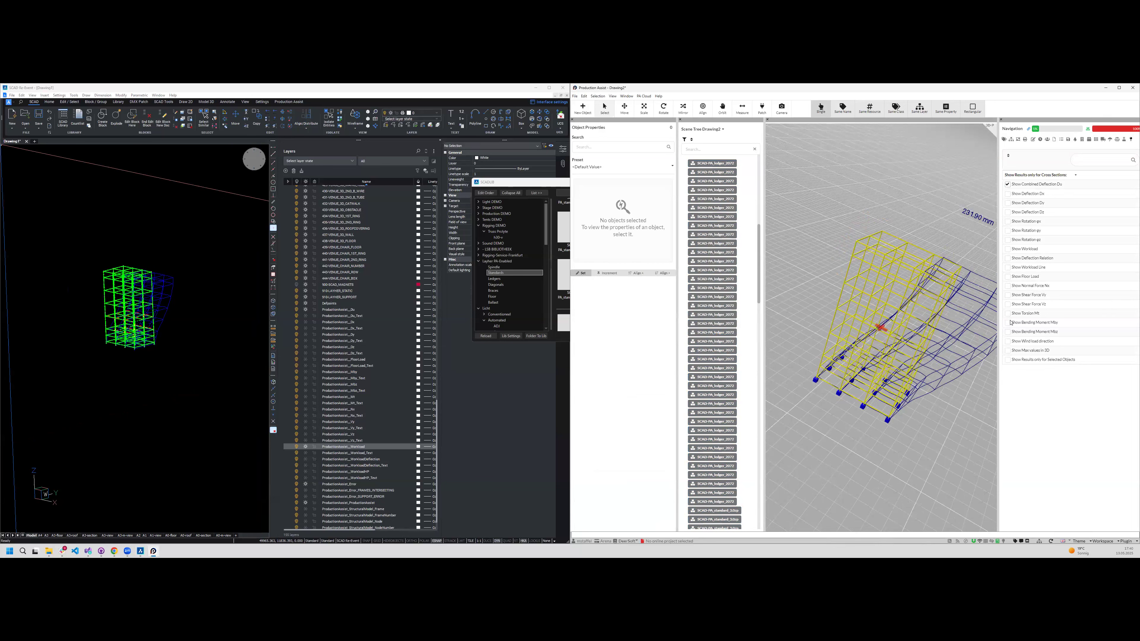
{"action": "left_click", "coordinate": [1007, 342]}
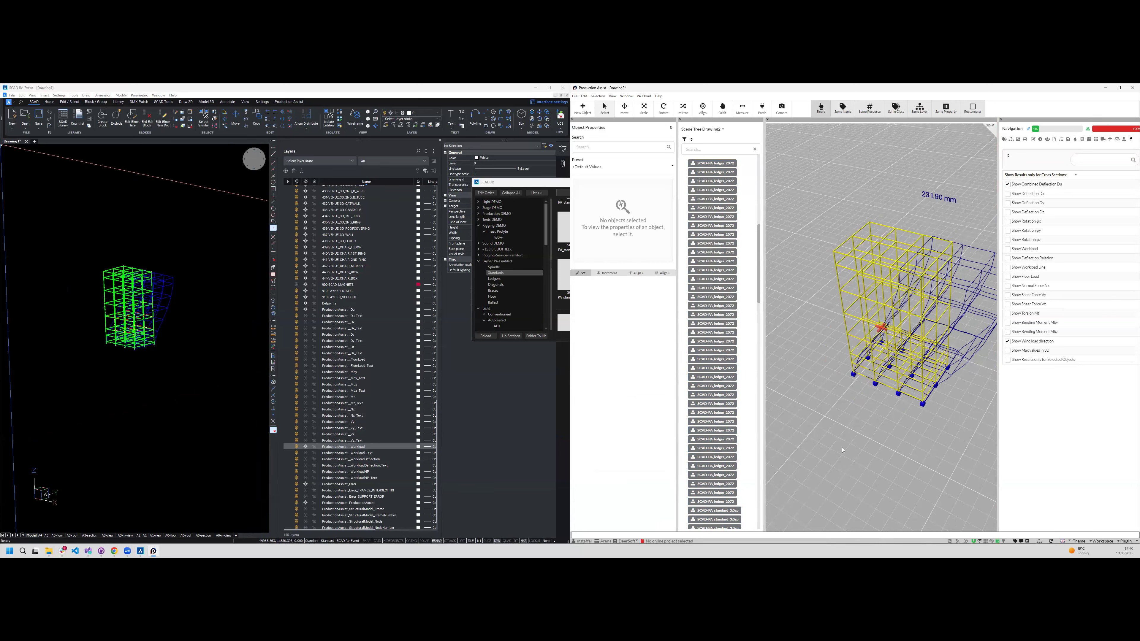
{"action": "middle_click_drag", "start_coordinate": [892, 405], "coordinate": [776, 331]}
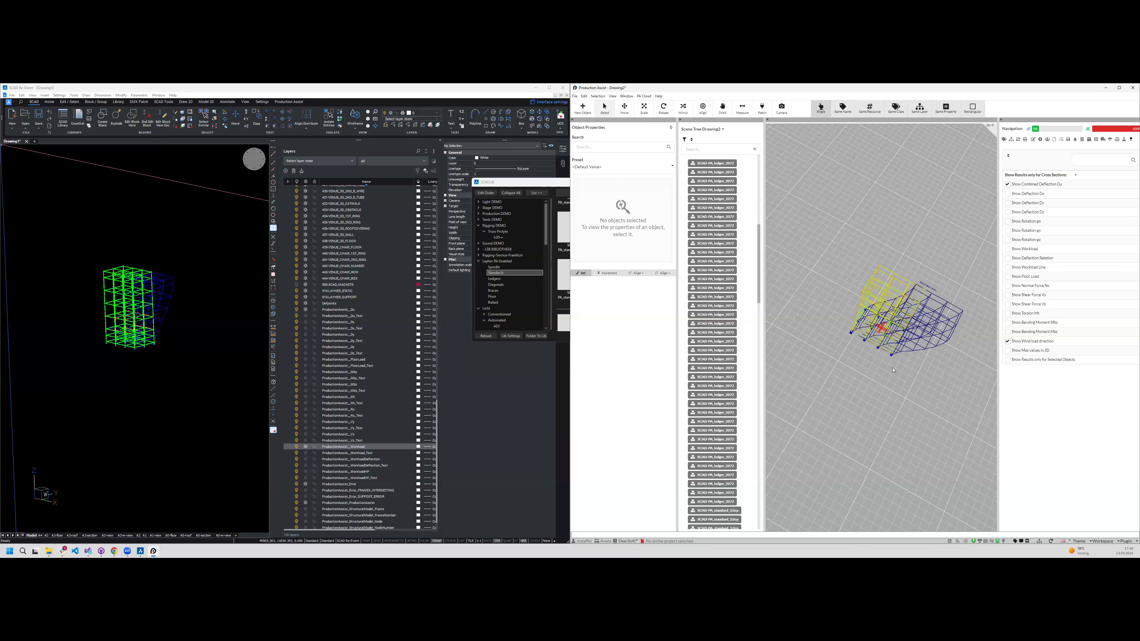
{"action": "scroll", "coordinate": [893, 370], "scroll_direction": "down", "scroll_amount": 3}
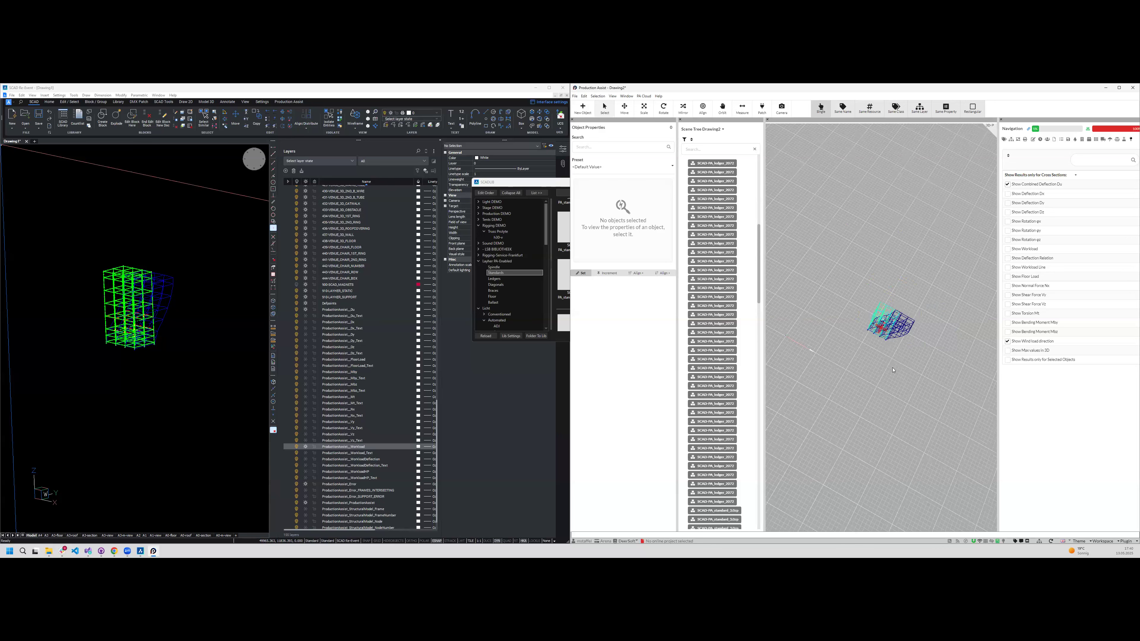
- Open the load combination settings and set the Wind Angle to 10 to compare the tower's deflection
{"action": "left_click", "coordinate": [1124, 142]}
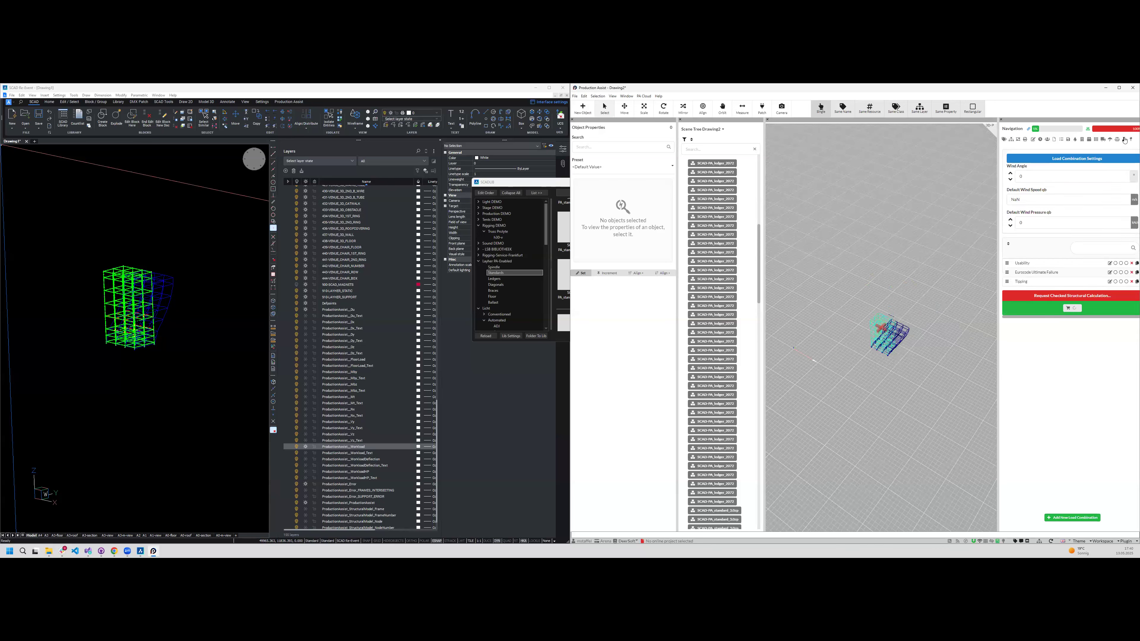
{"action": "double_click", "coordinate": [1029, 176]}
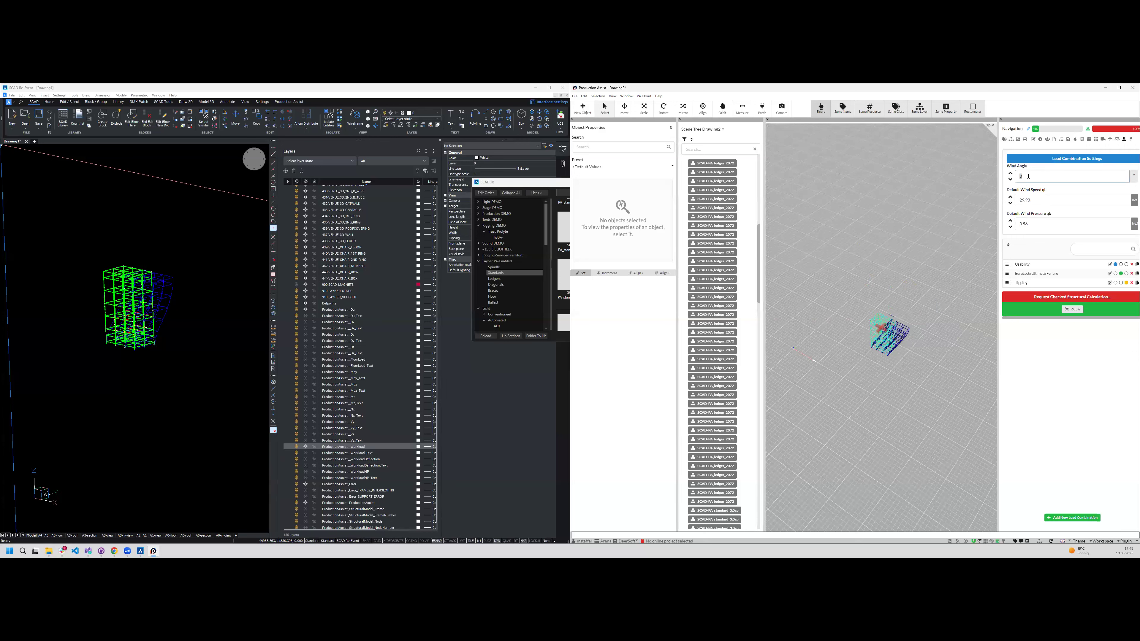
{"action": "type", "text": "10"}
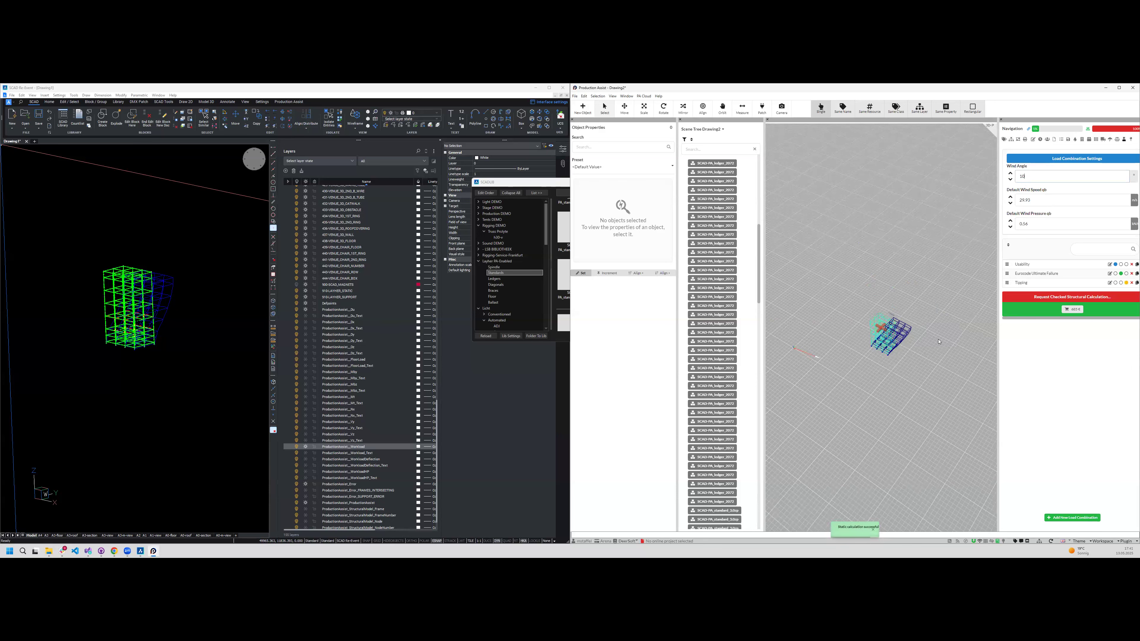
{"action": "middle_click_drag", "start_coordinate": [939, 341], "coordinate": [948, 364]}
- Set the Wind Angle to 125 and view the tower's deflection from that wind direction
{"action": "double_click", "coordinate": [1034, 171]}
{"action": "type", "text": "125"}
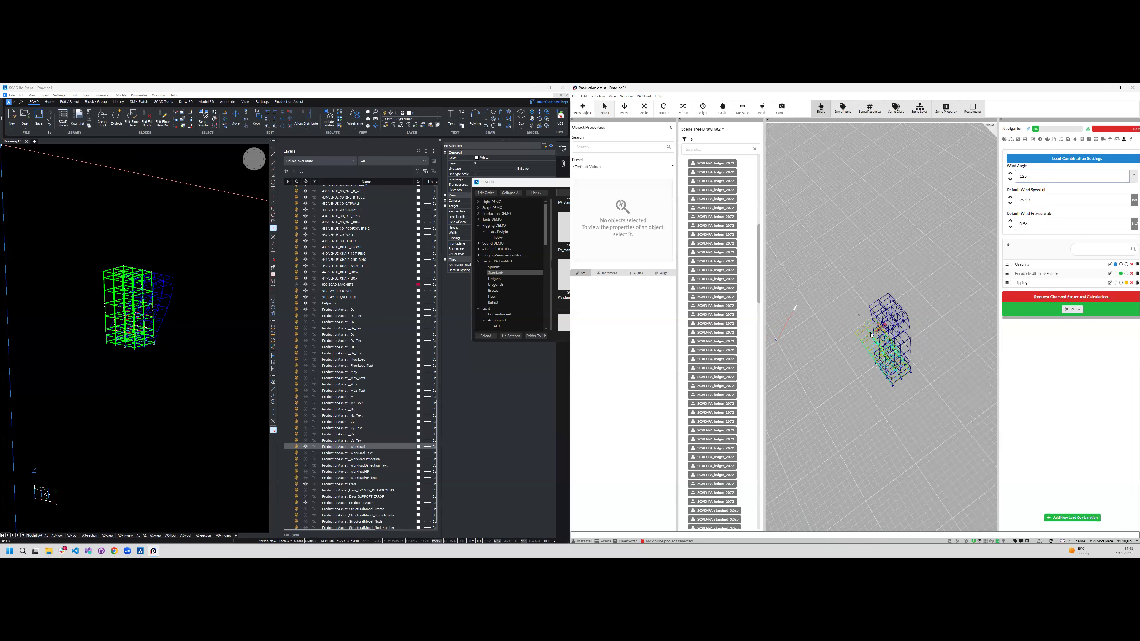
{"action": "middle_click_drag", "start_coordinate": [887, 407], "coordinate": [934, 344]}
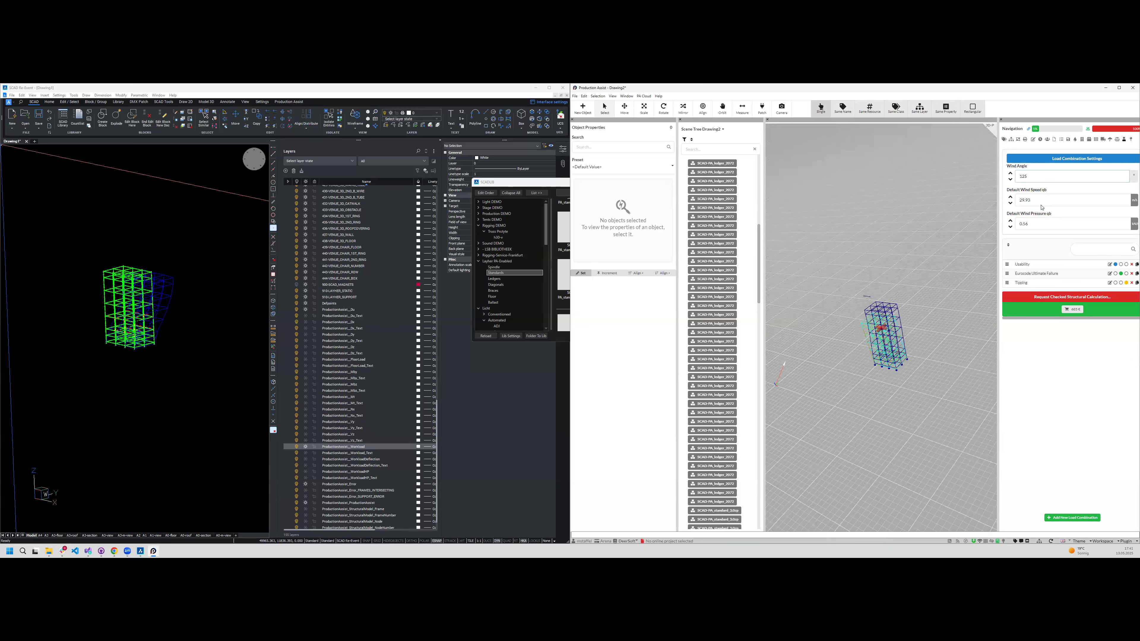
- Set the Wind Angle back to 0 and view the tower's deflection from several sides
{"action": "left_click", "coordinate": [1054, 179]}
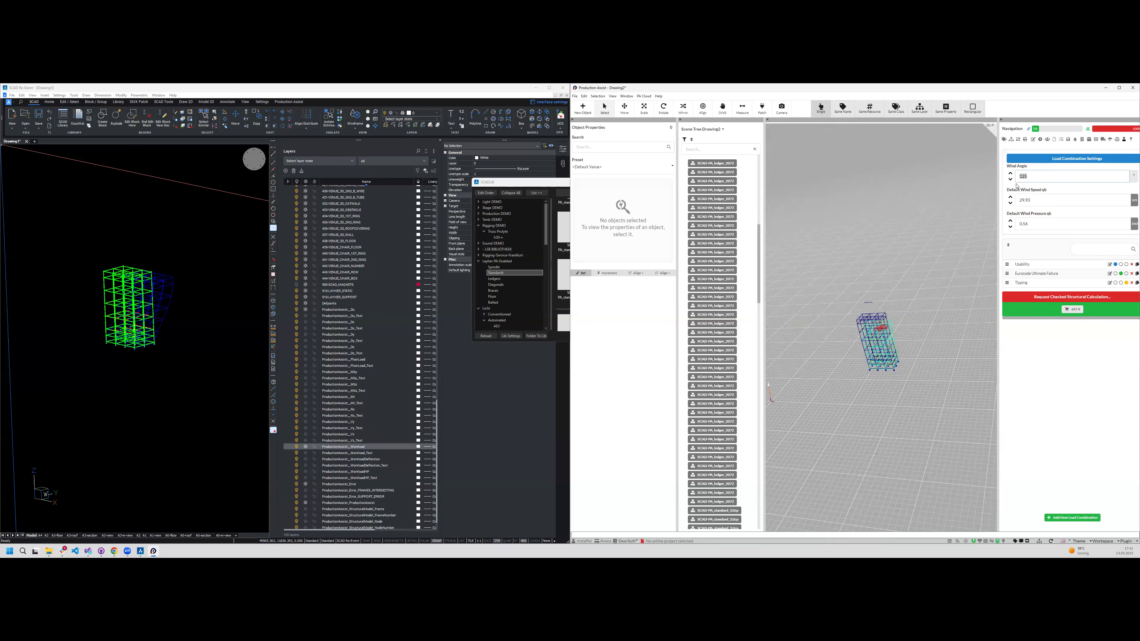
{"action": "type", "text": "0"}
{"action": "middle_click_drag", "start_coordinate": [891, 369], "coordinate": [857, 327]}
{"action": "middle_click_drag", "start_coordinate": [891, 386], "coordinate": [882, 360]}
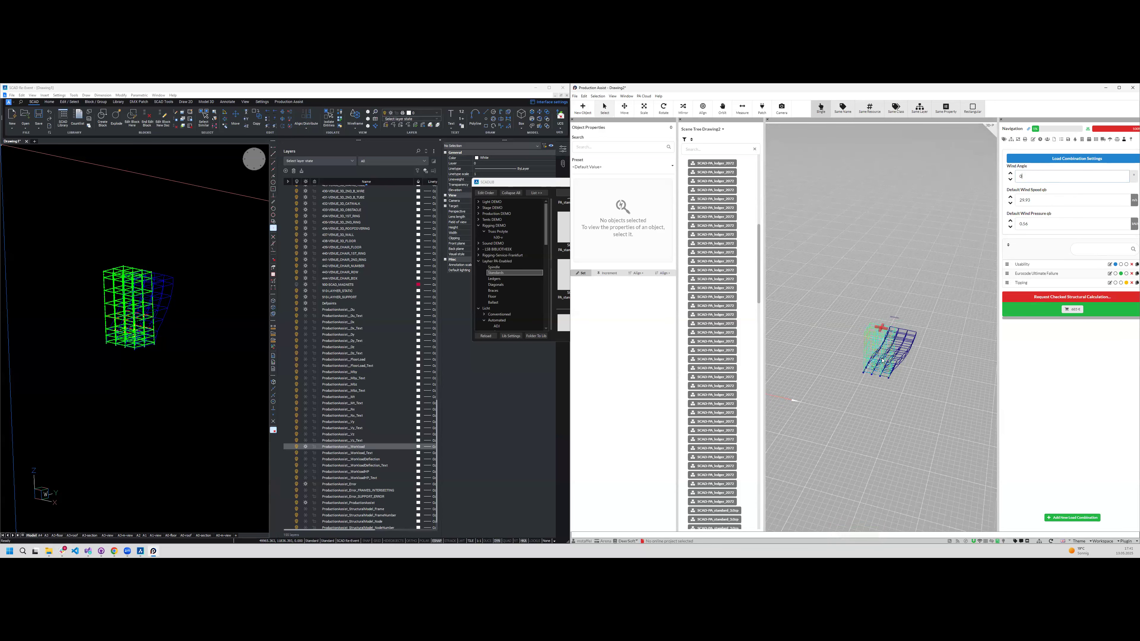
{"action": "scroll", "coordinate": [888, 406], "scroll_direction": "up", "scroll_amount": 2}
- Switch to the SCAD drawing and examine the colour-coded utilisation at the joints of the ledgers and standards throughout the tower
{"action": "left_click", "coordinate": [122, 300]}
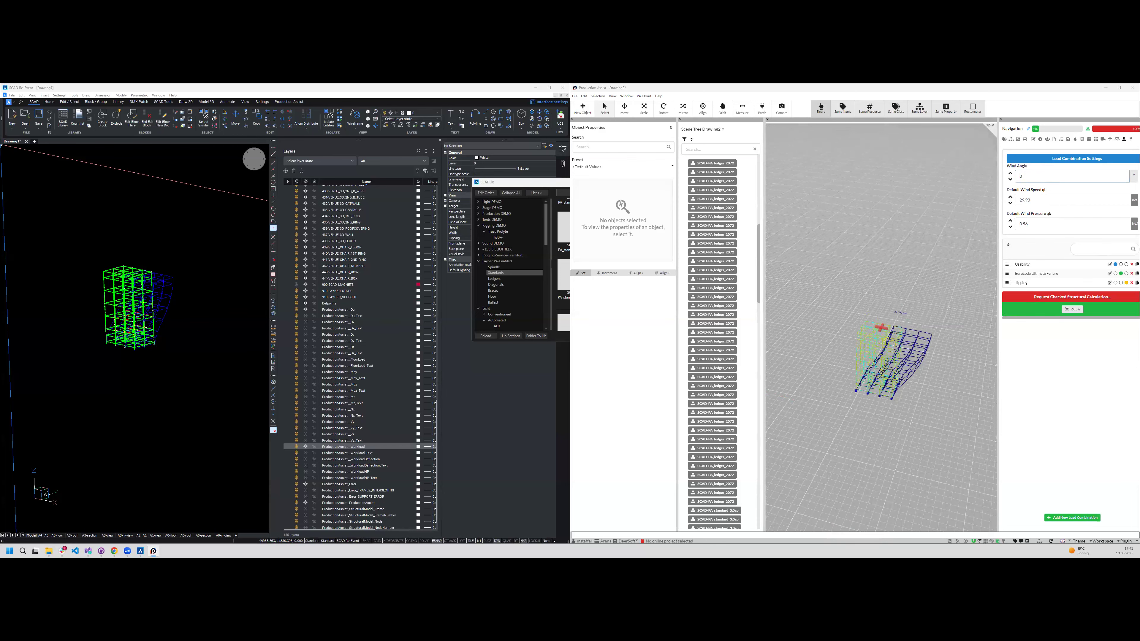
{"action": "scroll", "coordinate": [122, 300], "scroll_direction": "down", "scroll_amount": 3}
{"action": "scroll", "coordinate": [124, 300], "scroll_direction": "up", "scroll_amount": 10}
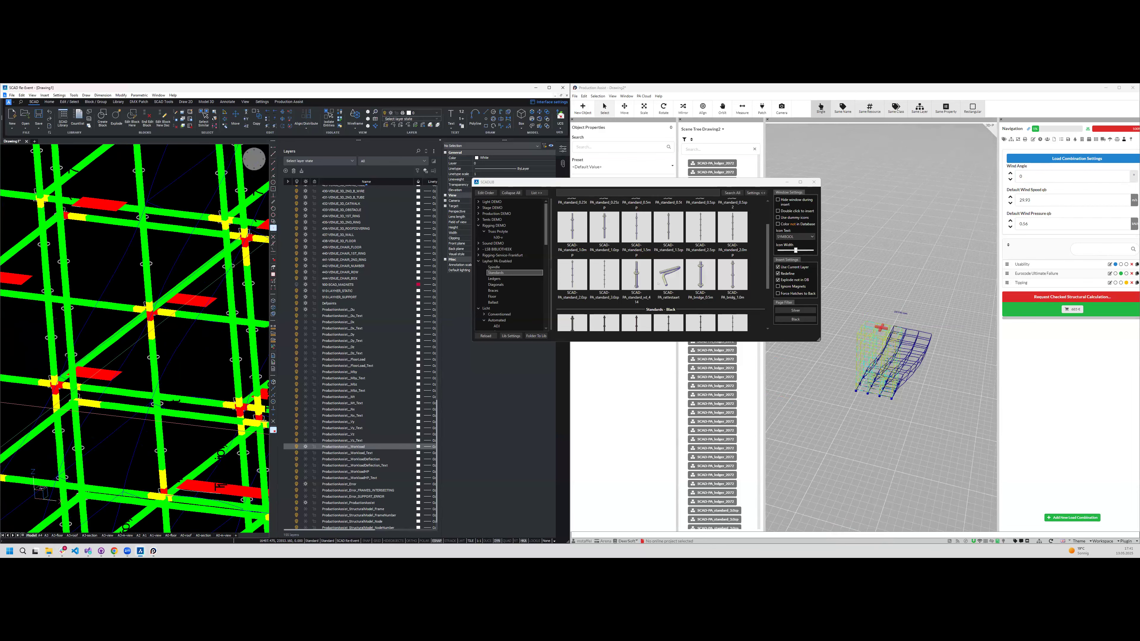
{"action": "scroll", "coordinate": [218, 433], "scroll_direction": "down", "scroll_amount": 3}
{"action": "scroll", "coordinate": [225, 451], "scroll_direction": "down", "scroll_amount": 2}
{"action": "middle_click_drag", "start_coordinate": [233, 467], "coordinate": [186, 409]}
{"action": "scroll", "coordinate": [174, 360], "scroll_direction": "down", "scroll_amount": 1}
{"action": "scroll", "coordinate": [173, 360], "scroll_direction": "down", "scroll_amount": 4}
{"action": "scroll", "coordinate": [158, 391], "scroll_direction": "up", "scroll_amount": 3}
{"action": "scroll", "coordinate": [159, 392], "scroll_direction": "up", "scroll_amount": 5}
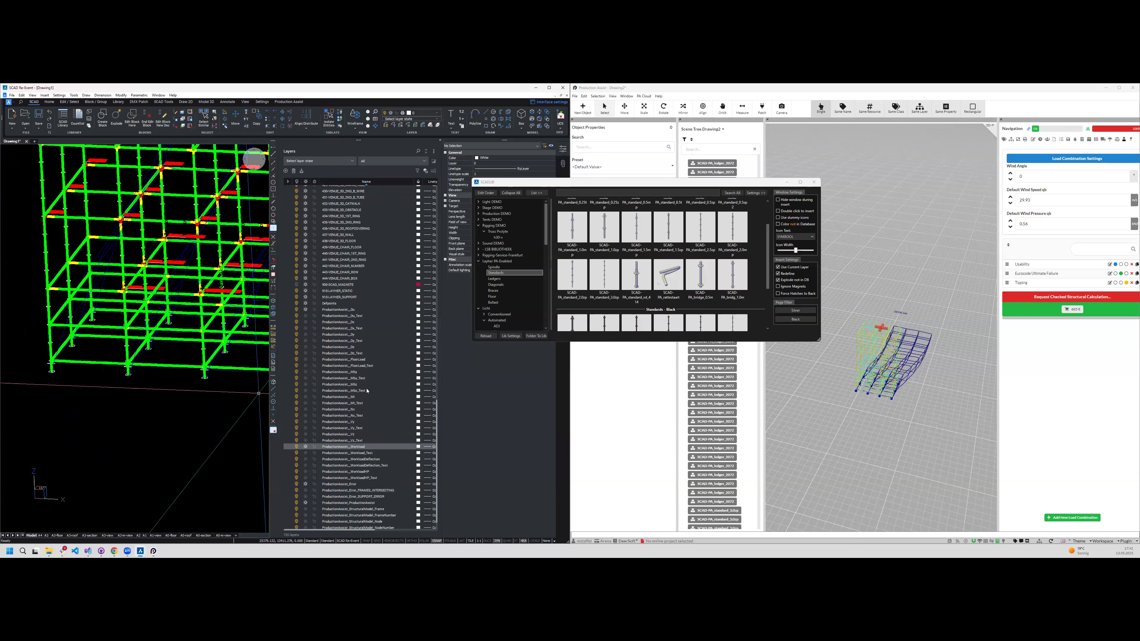
- Insert the silver PA_brace_207x2.0 from the Layher PA-enabled braces into the outermost front bay, above the lower ledger levels
{"action": "left_click", "coordinate": [496, 284]}
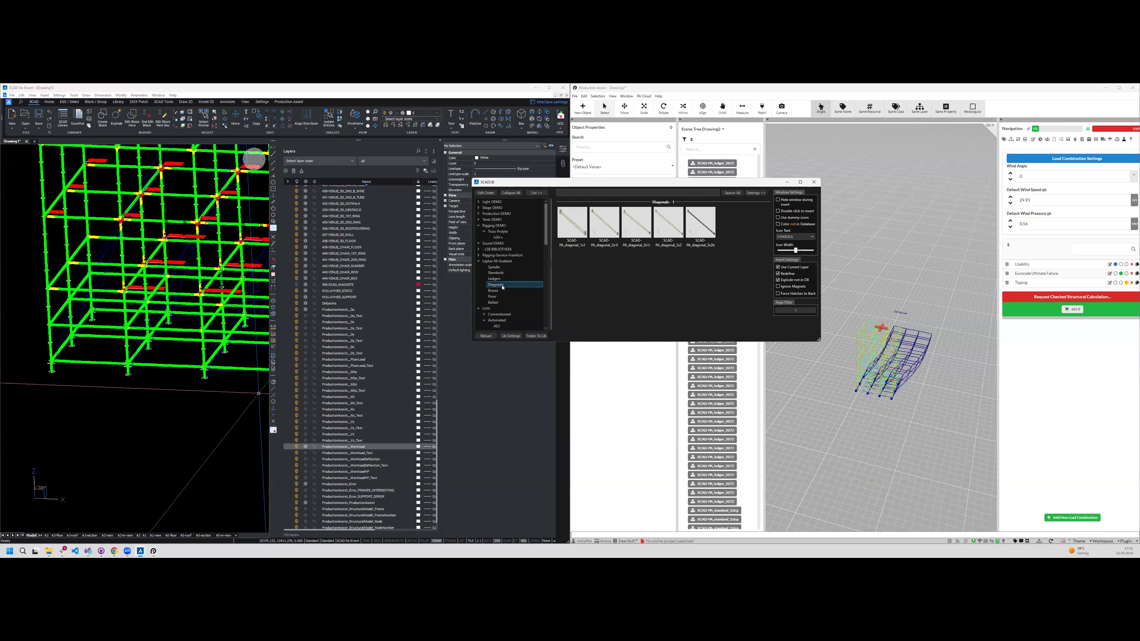
{"action": "left_click", "coordinate": [496, 291]}
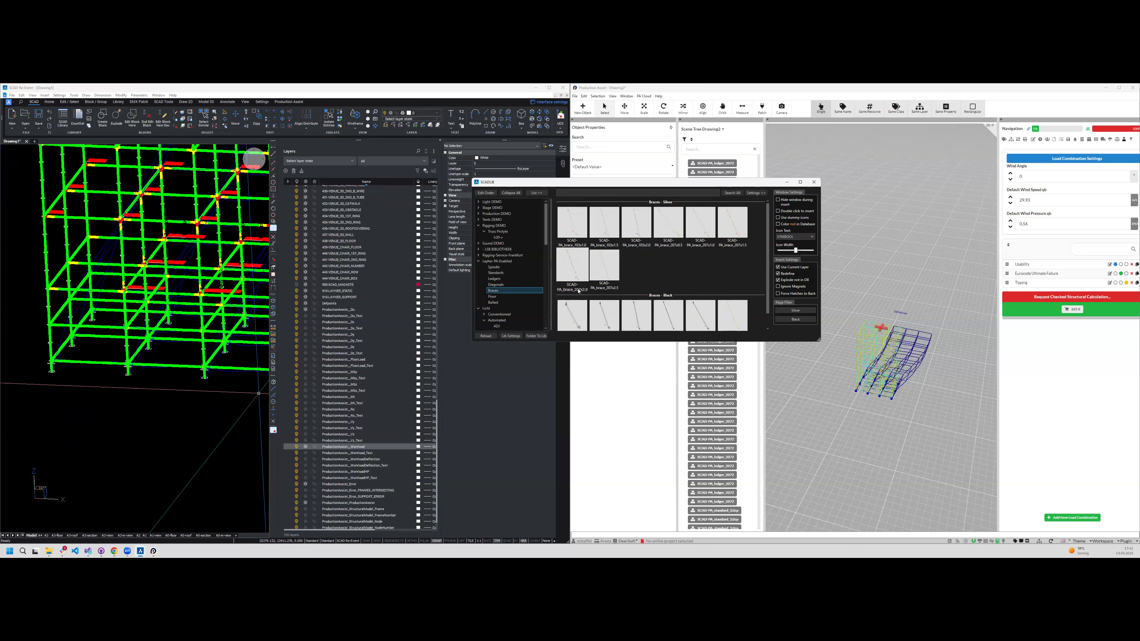
{"action": "left_click", "coordinate": [578, 270]}
{"action": "middle_click_drag", "start_coordinate": [90, 362], "coordinate": [63, 265], "text": "shift"}
{"action": "left_click", "coordinate": [41, 243]}
{"action": "key", "text": "Escape"}
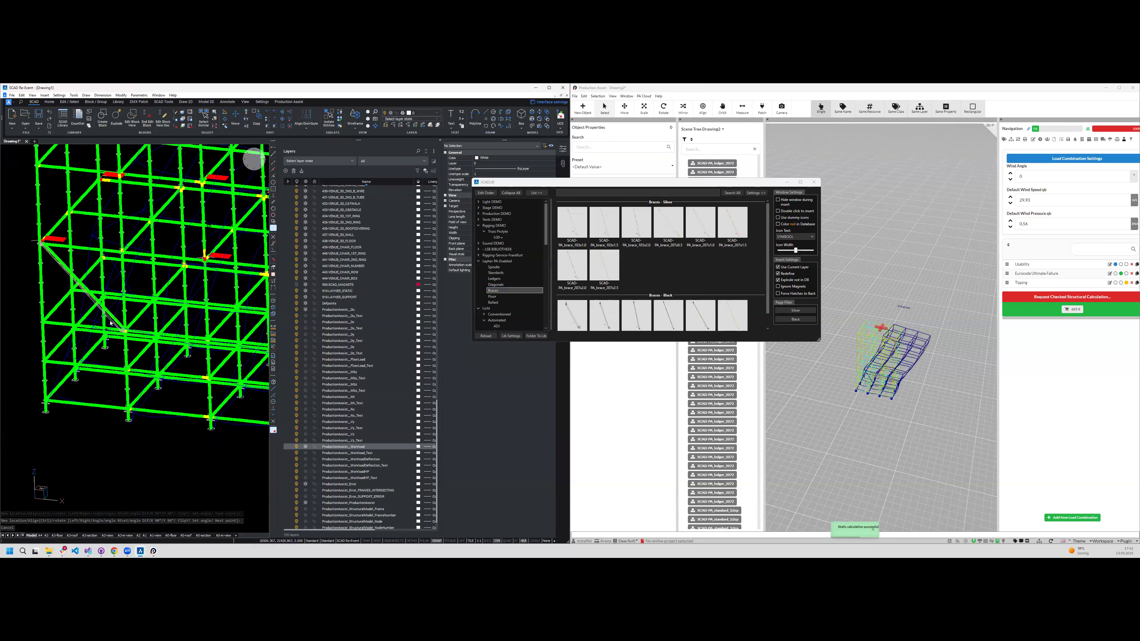
- Select the new brace and copy it through the tower's depth onto the parallel frames behind it
{"action": "middle_click_drag", "start_coordinate": [178, 296], "coordinate": [199, 296], "text": "shift"}
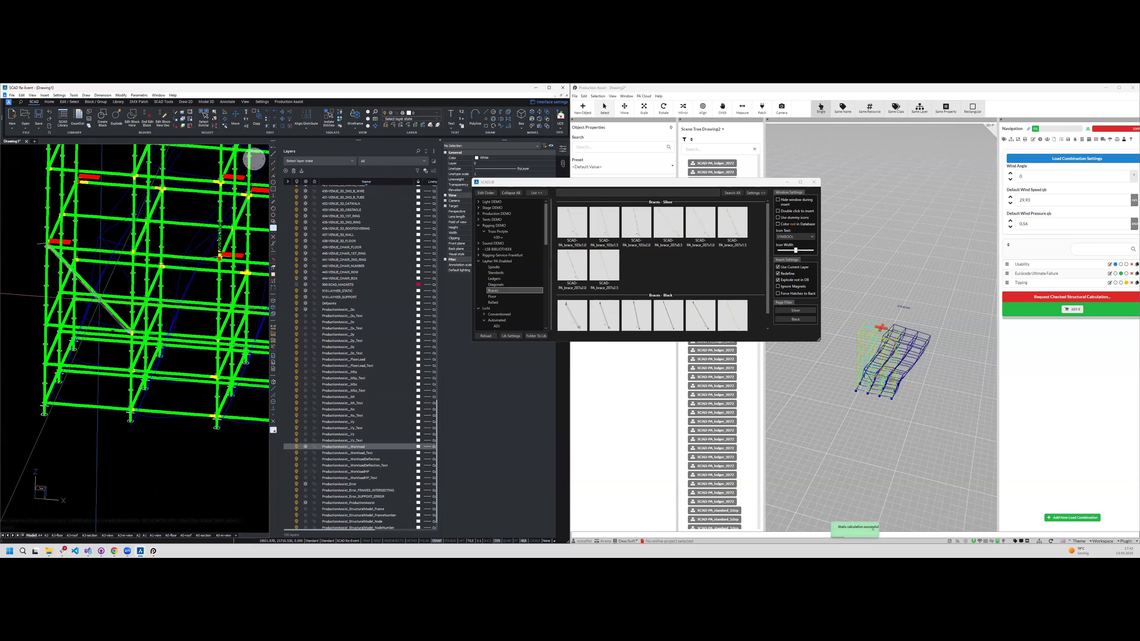
{"action": "left_click", "coordinate": [99, 300]}
{"action": "middle_click_drag", "start_coordinate": [97, 309], "coordinate": [72, 310], "text": "shift"}
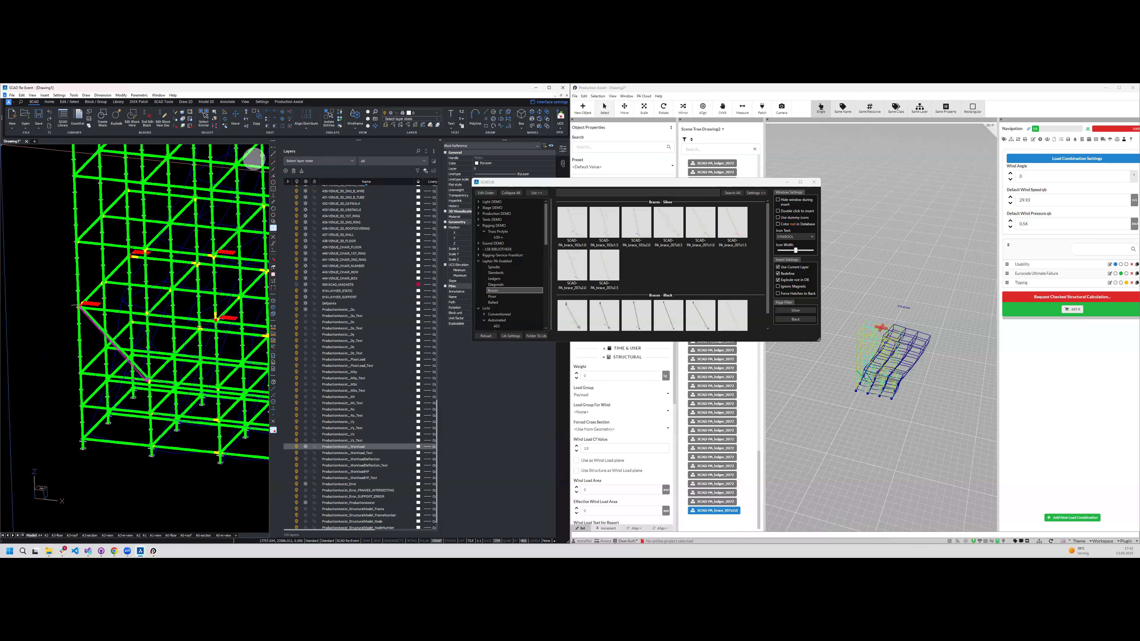
{"action": "key", "text": "Return"}
{"action": "key", "text": "Return"}
{"action": "middle_click_drag", "start_coordinate": [144, 321], "coordinate": [167, 301], "text": "shift"}
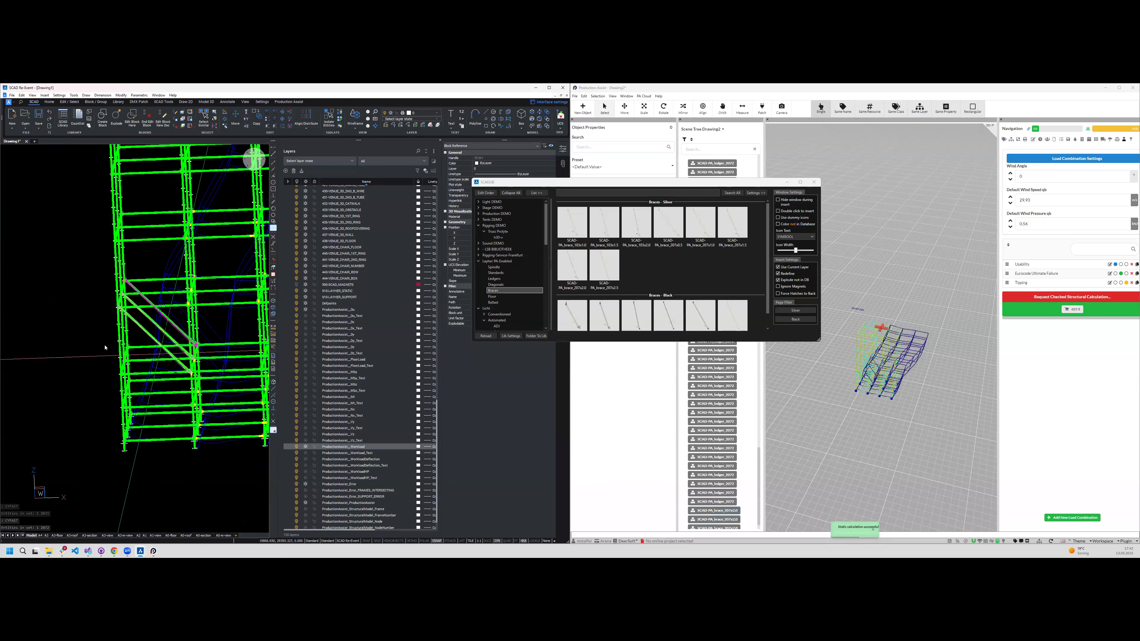
{"action": "middle_click_drag", "start_coordinate": [112, 362], "coordinate": [36, 368]}
{"action": "middle_click_drag", "start_coordinate": [127, 329], "coordinate": [110, 315], "text": "shift"}
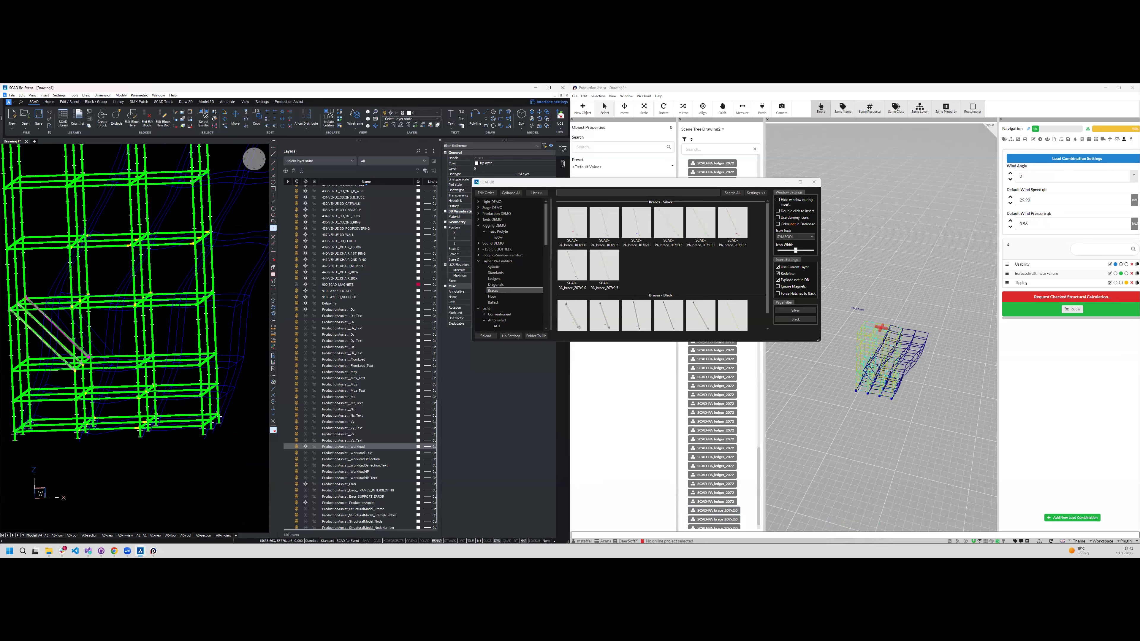
- Select the row of parallel braces and copy it upwards along Z twice at a distance of 2000
{"action": "scroll", "coordinate": [53, 331], "scroll_direction": "down", "scroll_amount": 2}
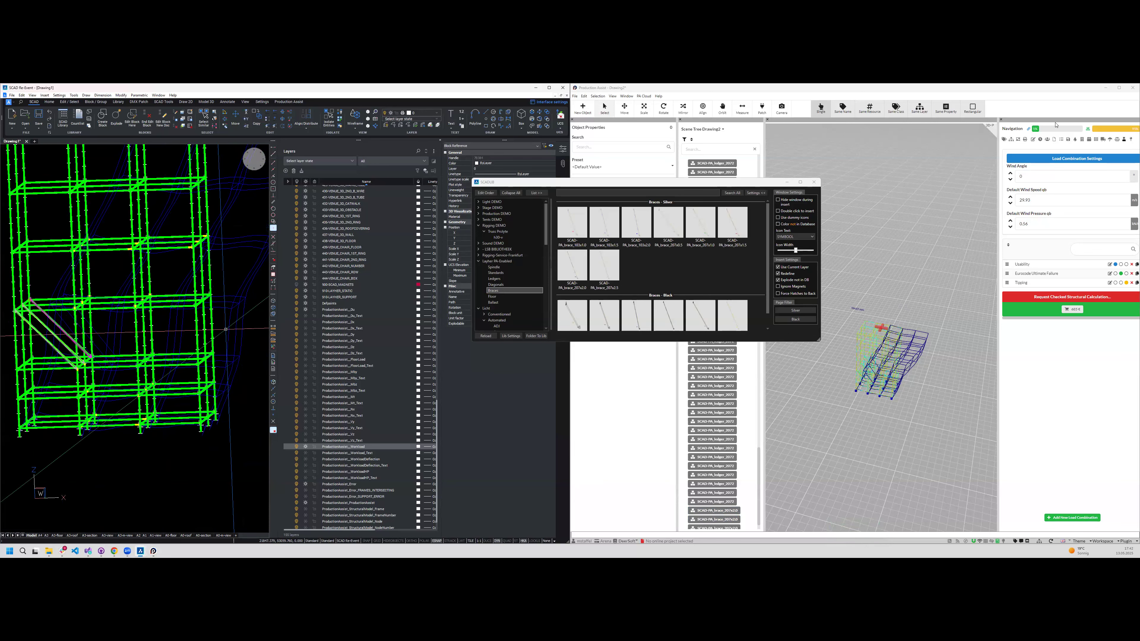
{"action": "left_click", "coordinate": [1089, 130]}
{"action": "middle_click_drag", "start_coordinate": [66, 300], "coordinate": [102, 371], "text": "shift"}
{"action": "left_click", "coordinate": [68, 354]}
{"action": "left_click", "coordinate": [66, 331]}
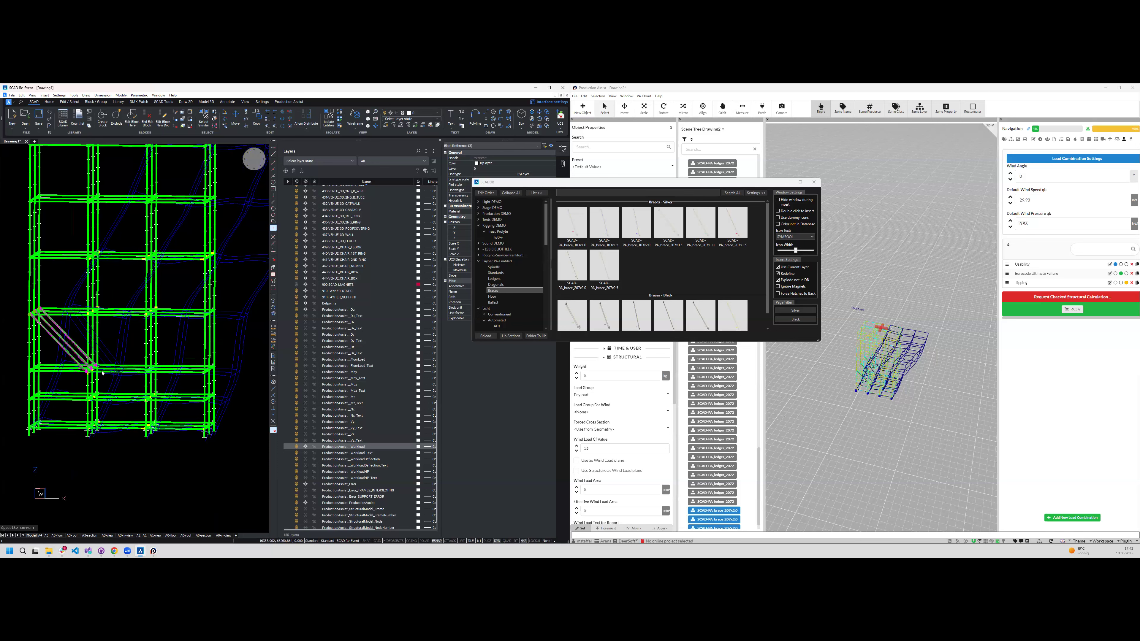
{"action": "scroll", "coordinate": [107, 371], "scroll_direction": "down", "scroll_amount": 1}
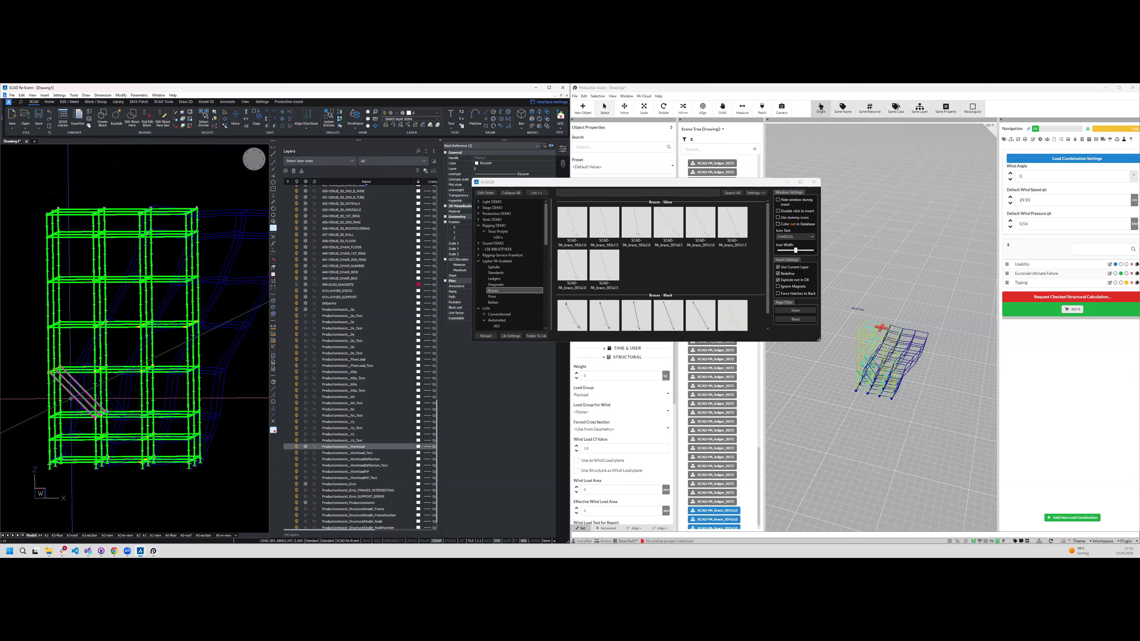
{"action": "key", "text": "Return"}
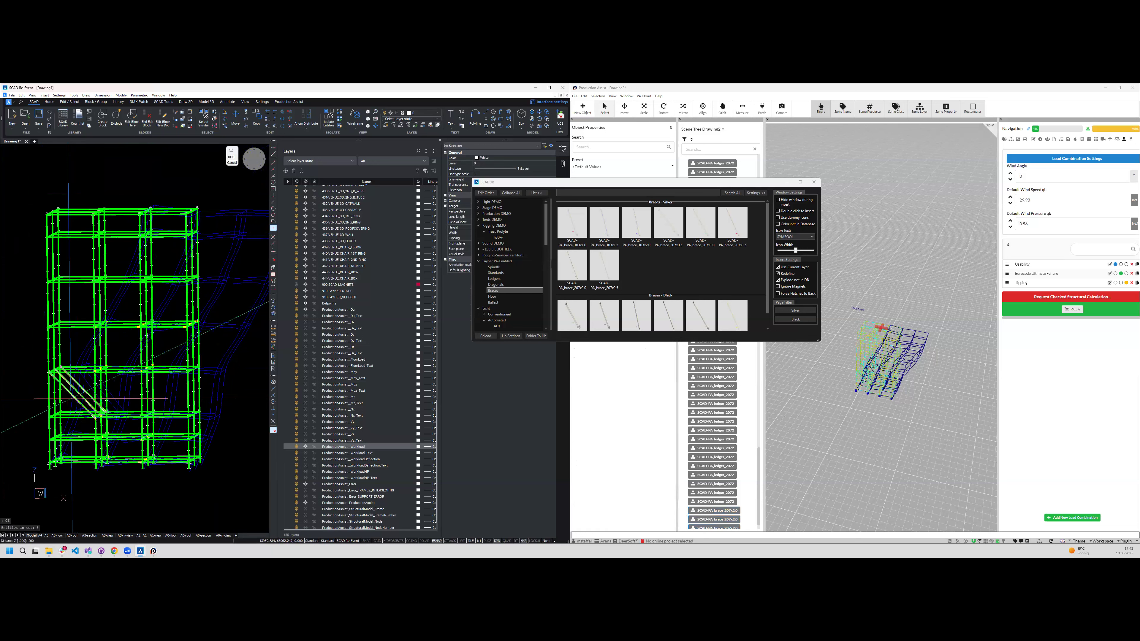
{"action": "type", "text": "2000"}
{"action": "key", "text": "Return"}
{"action": "key", "text": "Return"}
{"action": "key", "text": "Return"}
{"action": "key", "text": "Escape"}
- Check the deflection of the tower with its three stacked brace levels in Production Assist
{"action": "middle_click_drag", "start_coordinate": [70, 399], "coordinate": [88, 380], "text": "shift"}
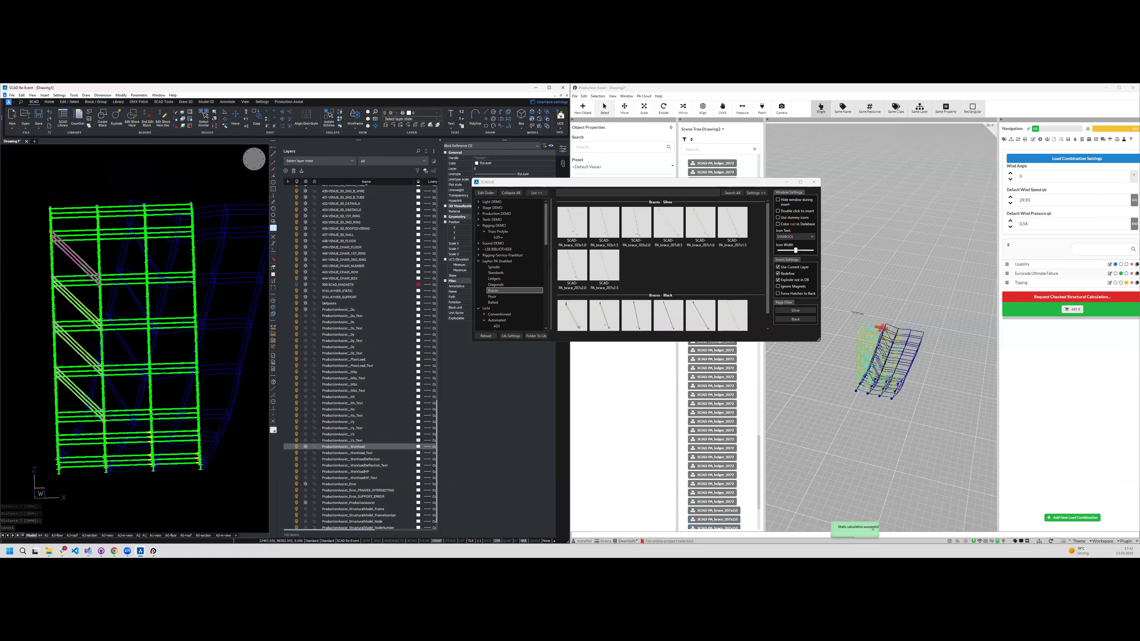
{"action": "scroll", "coordinate": [49, 476], "scroll_direction": "down", "scroll_amount": 1}
{"action": "left_click", "coordinate": [830, 433]}
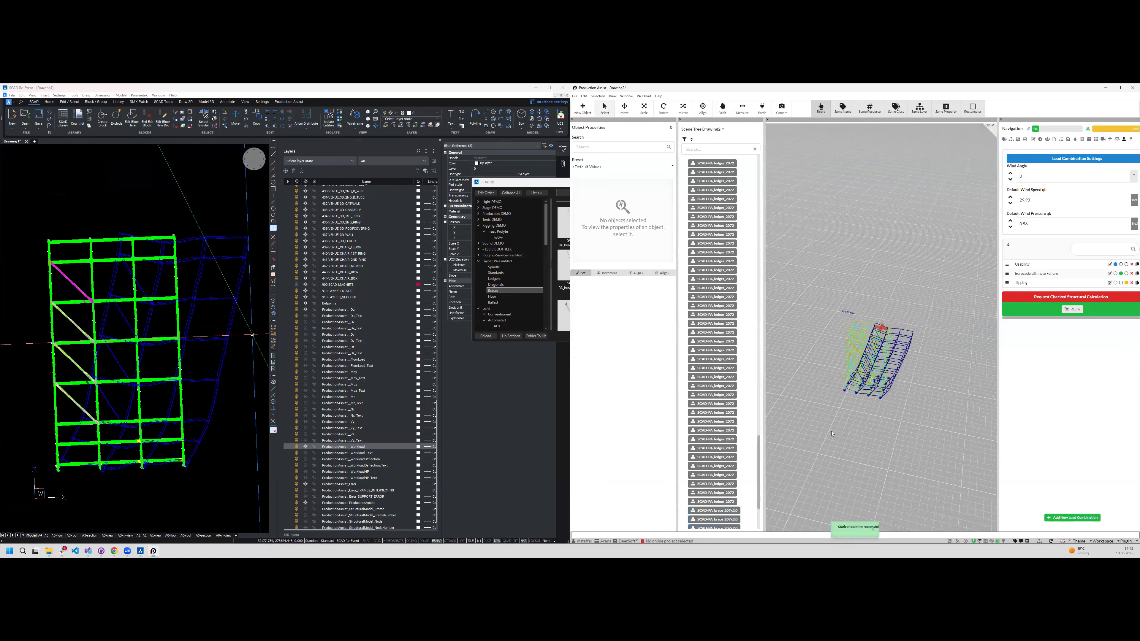
{"action": "scroll", "coordinate": [832, 431], "scroll_direction": "up", "scroll_amount": 3}
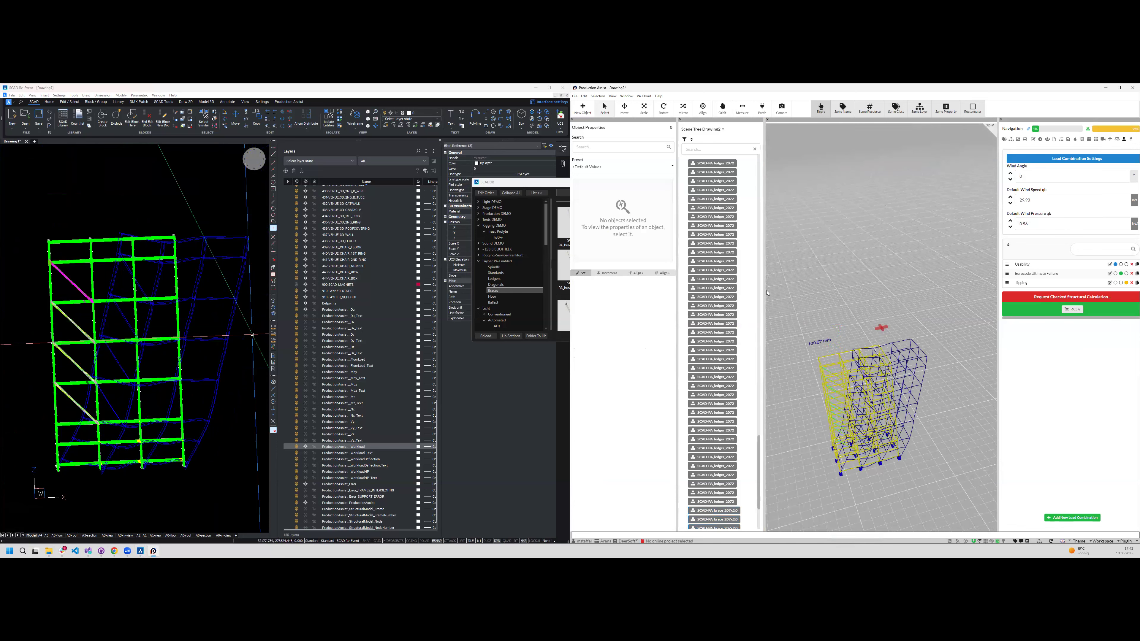
{"action": "scroll", "coordinate": [815, 331], "scroll_direction": "up", "scroll_amount": 3}
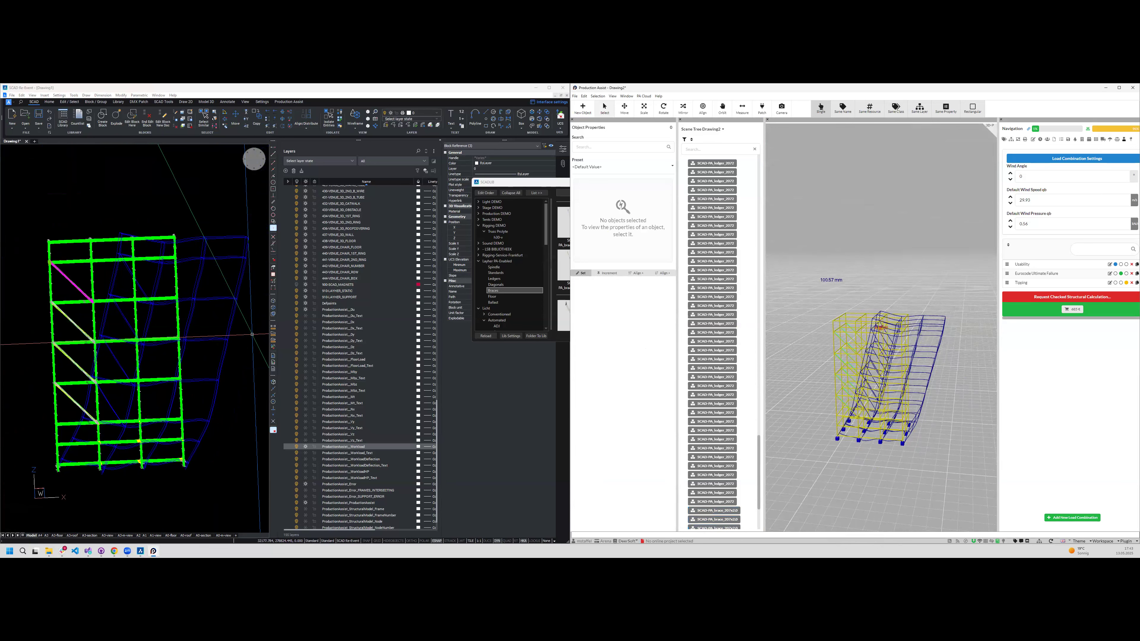
- Select only the lowest level of braces in the drawing and copy it sideways into the two adjacent bays
{"action": "left_click", "coordinate": [74, 302]}
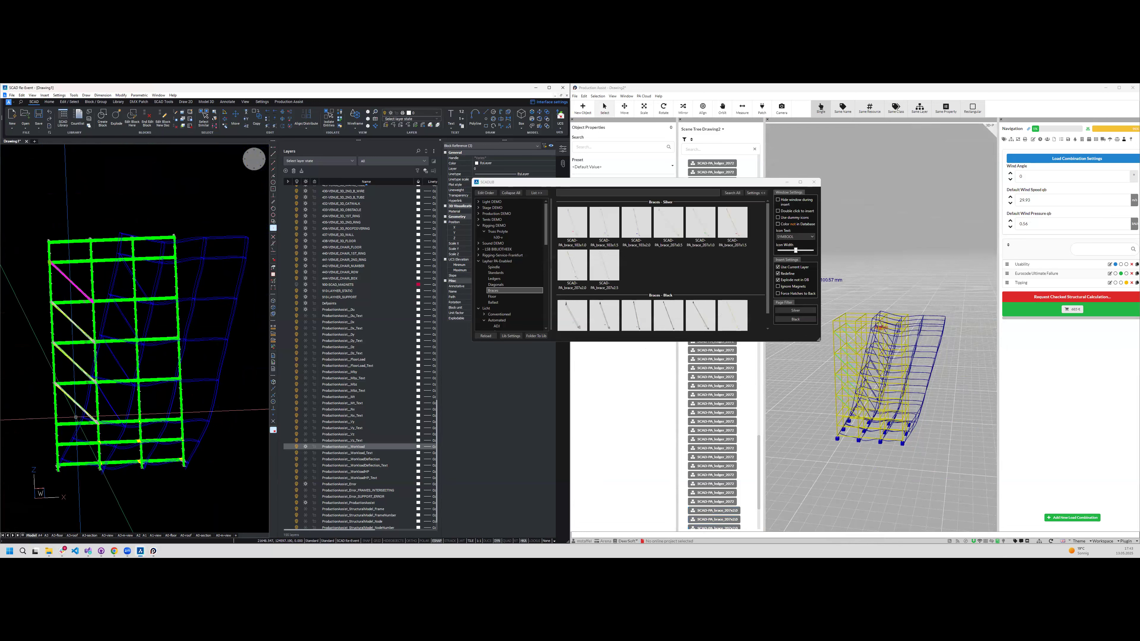
{"action": "key", "text": "ctrl"}
{"action": "left_click", "coordinate": [78, 404]}
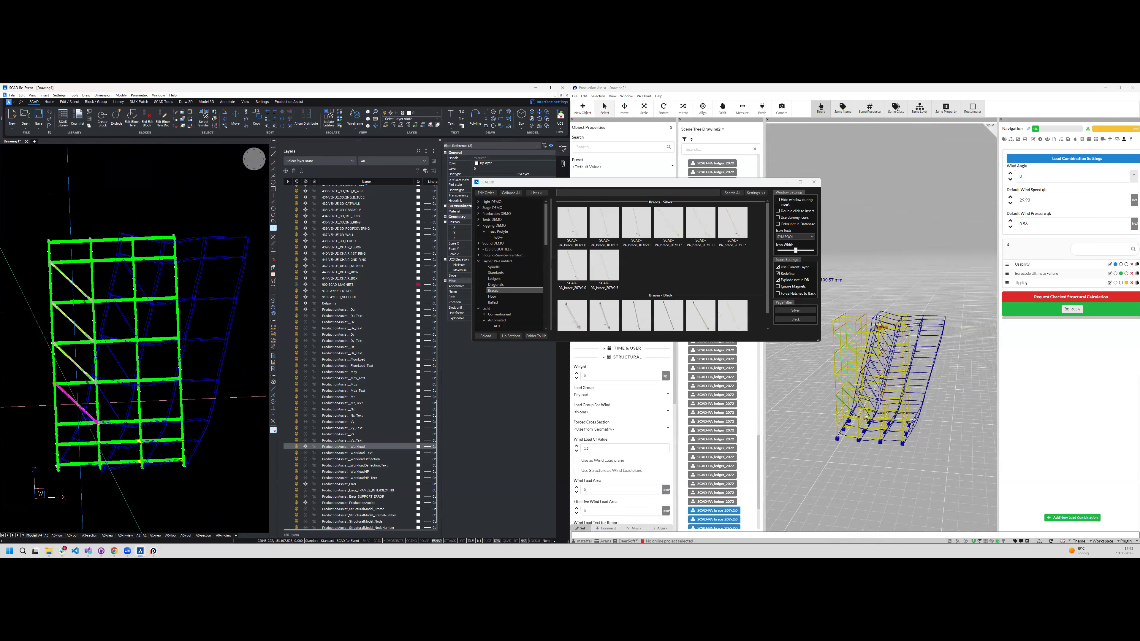
{"action": "key", "text": "ctrl+Right"}
{"action": "key", "text": "ctrl+Right"}
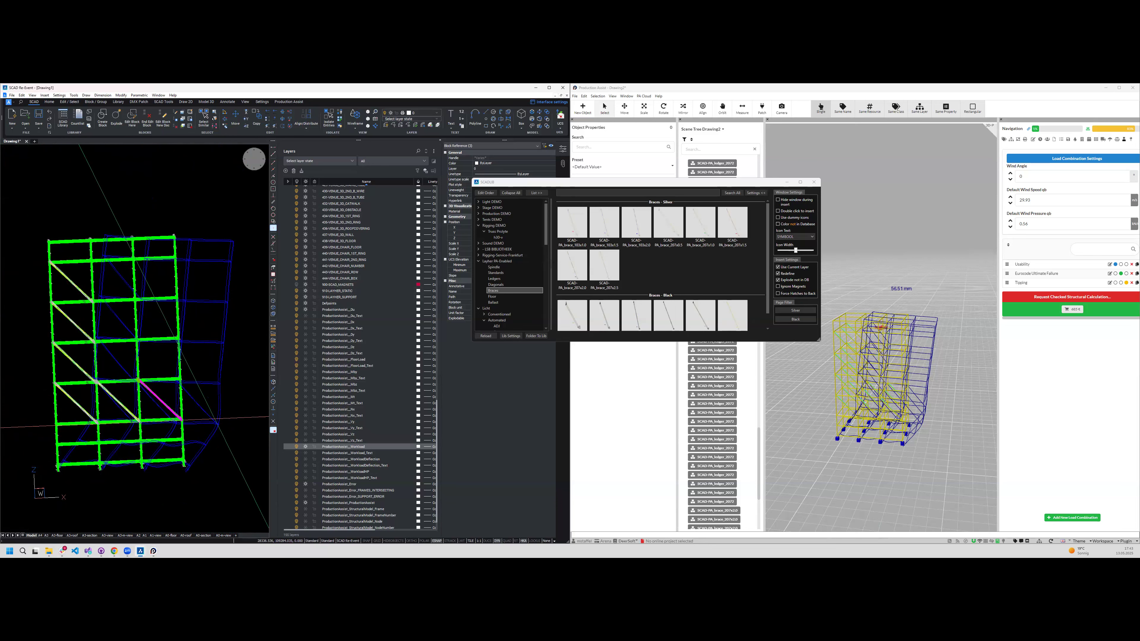
- Insert a flatter brace from the Layher brace library into the outer bay at the tower's base
{"action": "scroll", "coordinate": [218, 404], "scroll_direction": "down", "scroll_amount": 1}
{"action": "scroll", "coordinate": [170, 341], "scroll_direction": "up", "scroll_amount": 2}
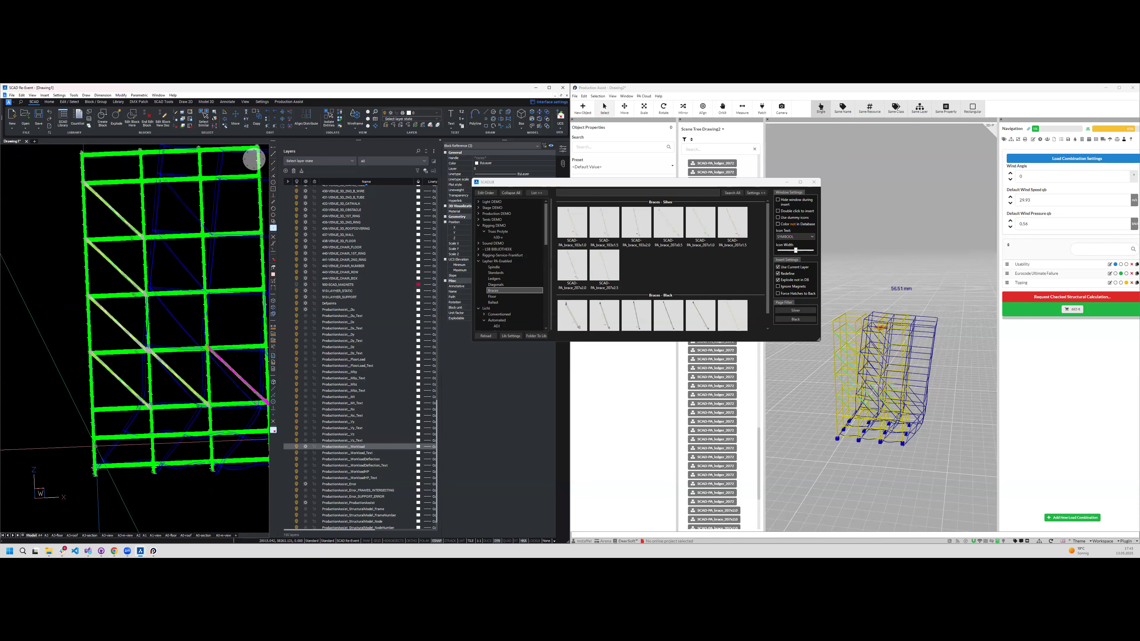
{"action": "scroll", "coordinate": [132, 442], "scroll_direction": "down", "scroll_amount": 1}
{"action": "middle_click_drag", "start_coordinate": [132, 442], "coordinate": [211, 415], "text": "shift"}
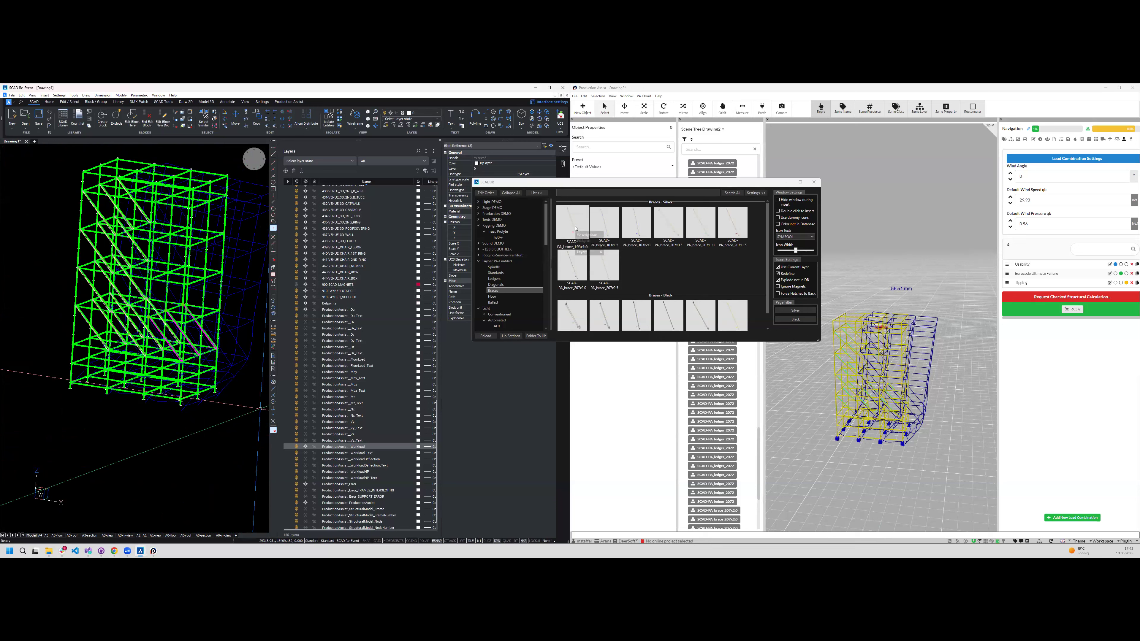
{"action": "left_click", "coordinate": [697, 219]}
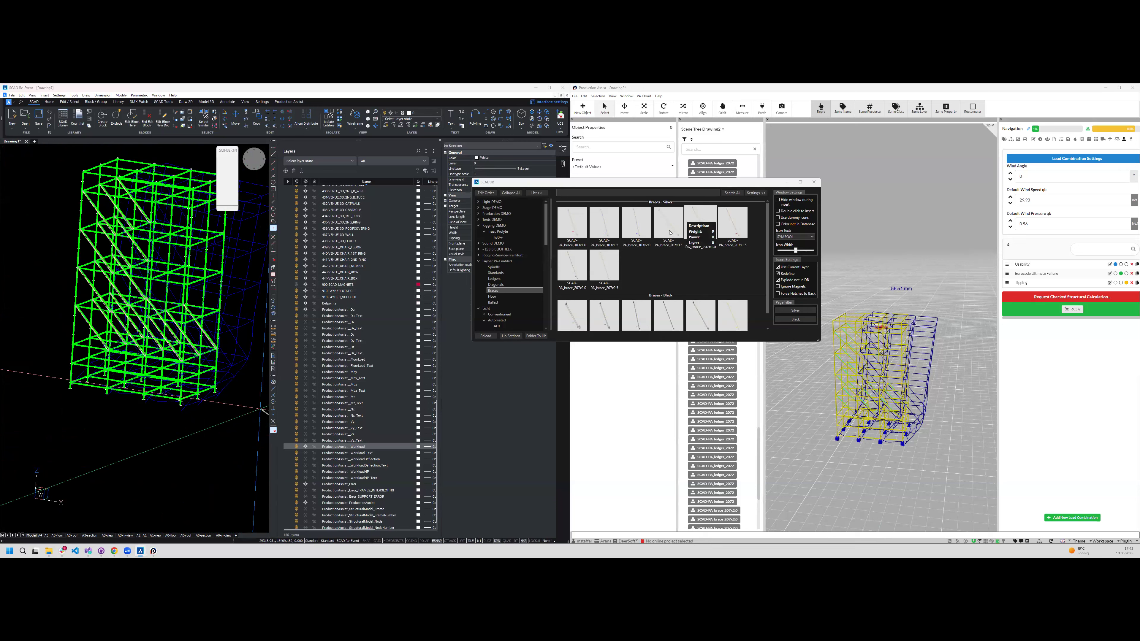
{"action": "scroll", "coordinate": [152, 440], "scroll_direction": "up", "scroll_amount": 3}
{"action": "scroll", "coordinate": [152, 440], "scroll_direction": "up", "scroll_amount": 2}
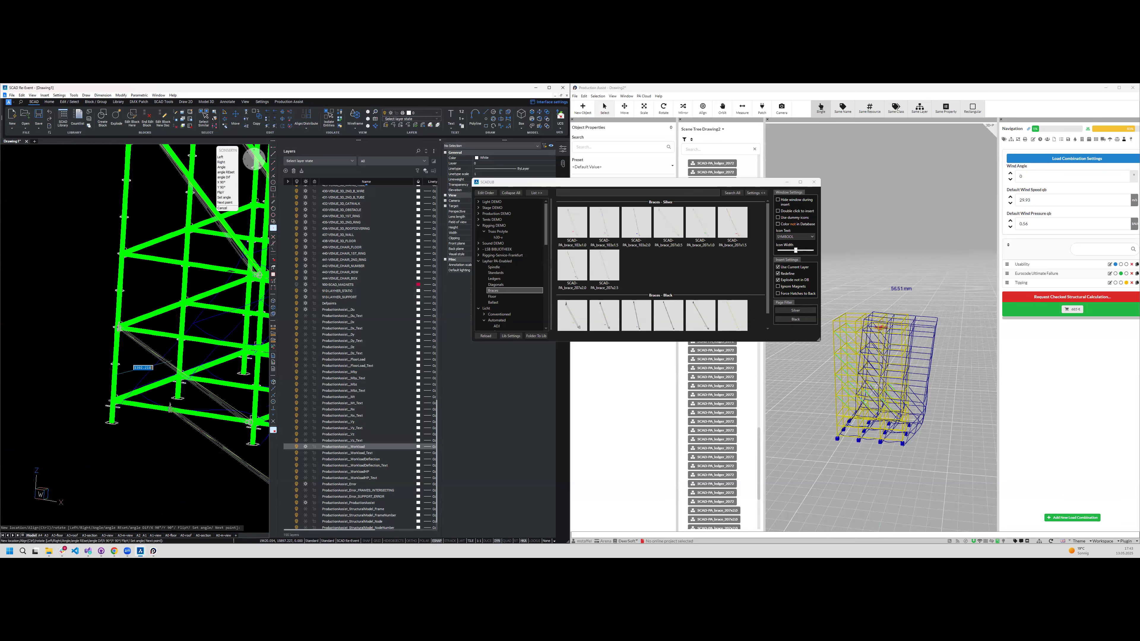
{"action": "key", "text": "Escape"}
{"action": "scroll", "coordinate": [166, 361], "scroll_direction": "down", "scroll_amount": 3}
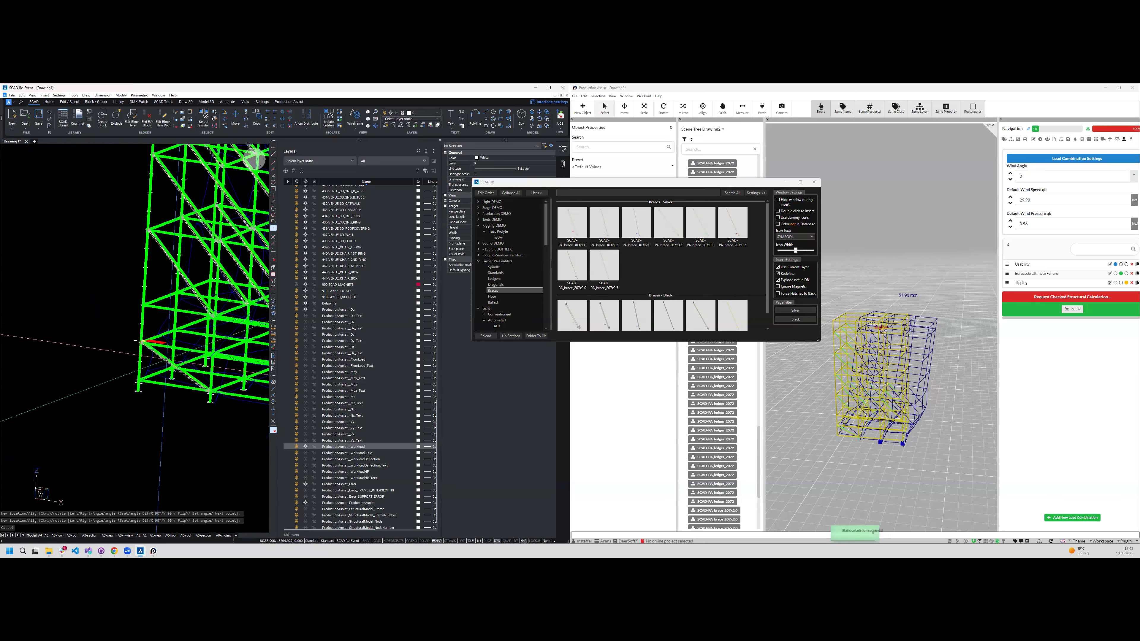
- Select the new base brace and copy it along Y through the tower's depth onto the parallel frames
{"action": "left_click", "coordinate": [166, 362]}
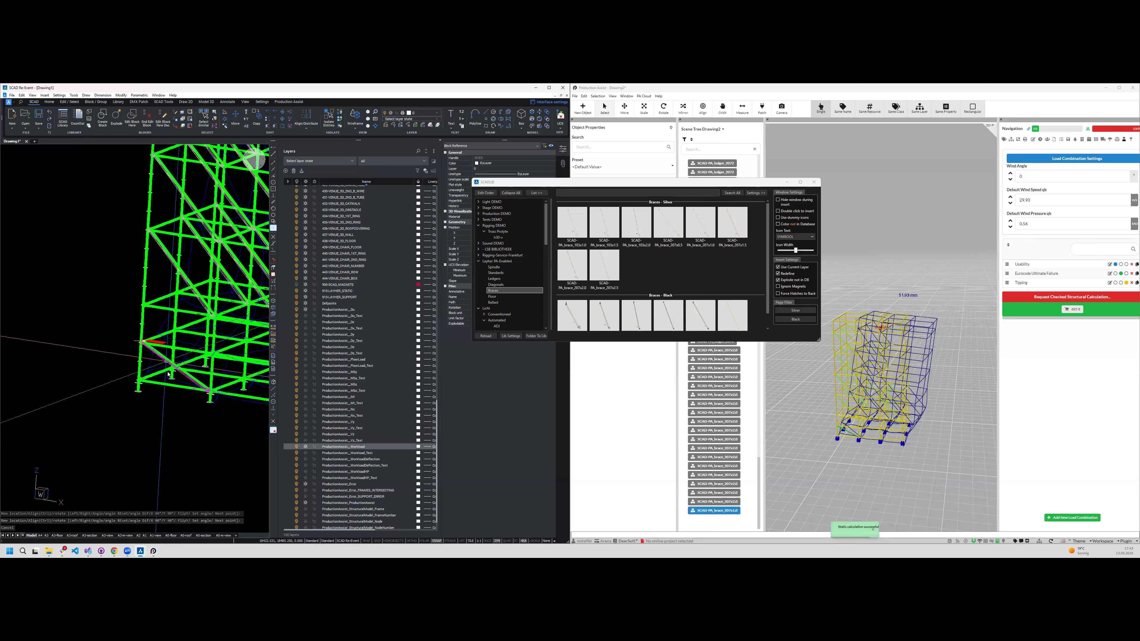
{"action": "middle_click_drag", "start_coordinate": [167, 362], "coordinate": [178, 389], "text": "shift"}
{"action": "type", "text": "cy"}
{"action": "key", "text": "Return"}
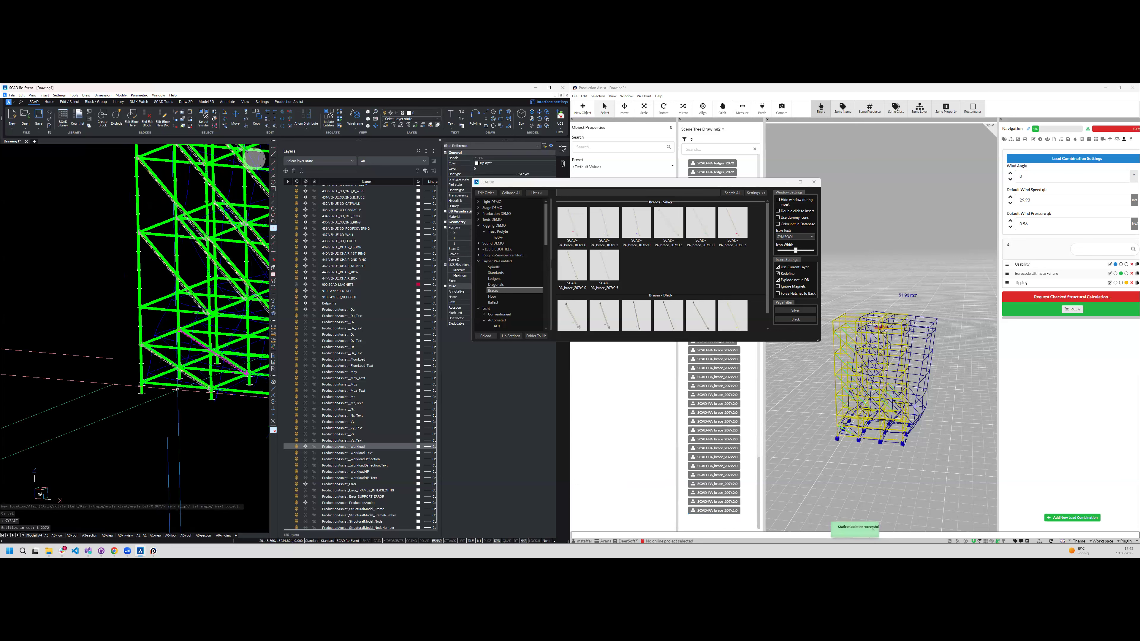
{"action": "key", "text": "Return"}
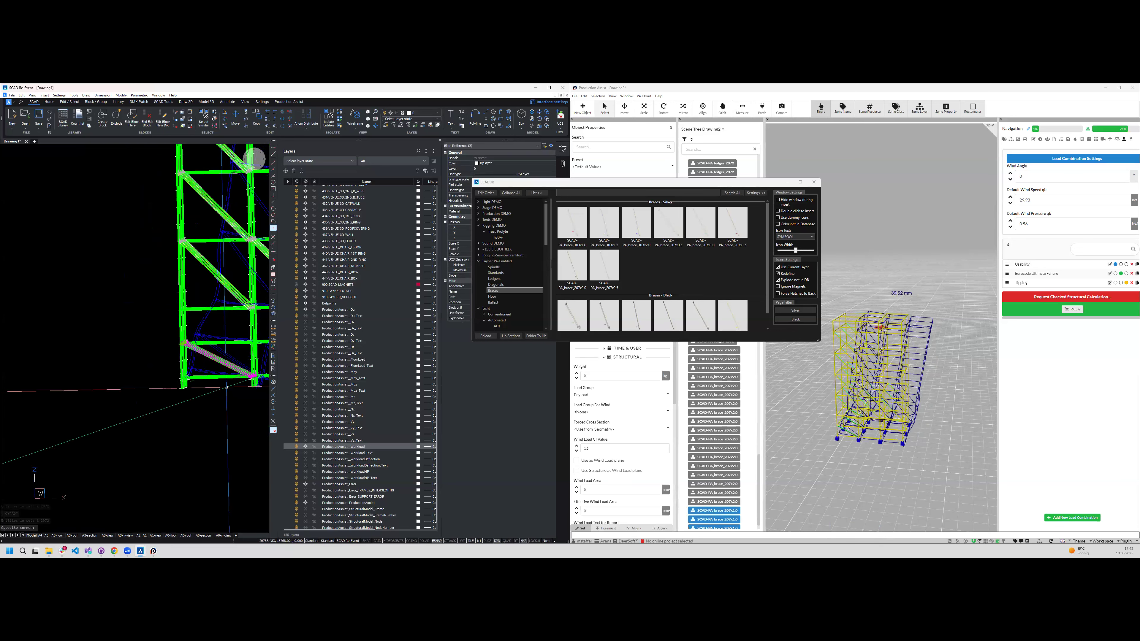
- Select the row of base braces and copy it upwards along Z at a distance of 1000
{"action": "type", "text": "cz"}
{"action": "key", "text": "Return"}
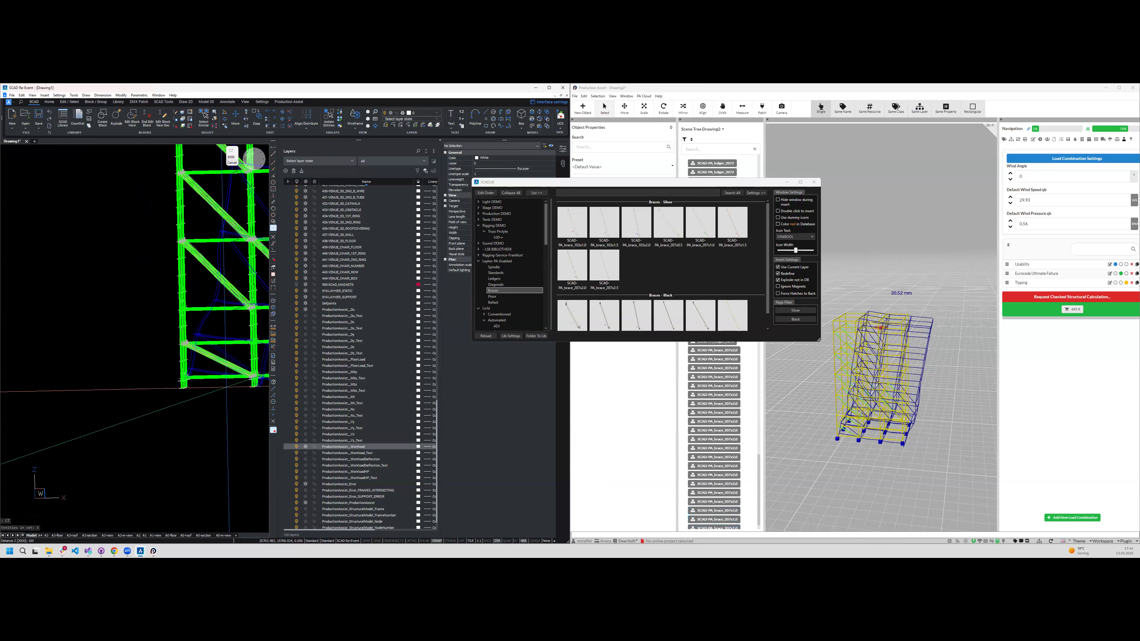
{"action": "type", "text": "1000"}
{"action": "key", "text": "Return"}
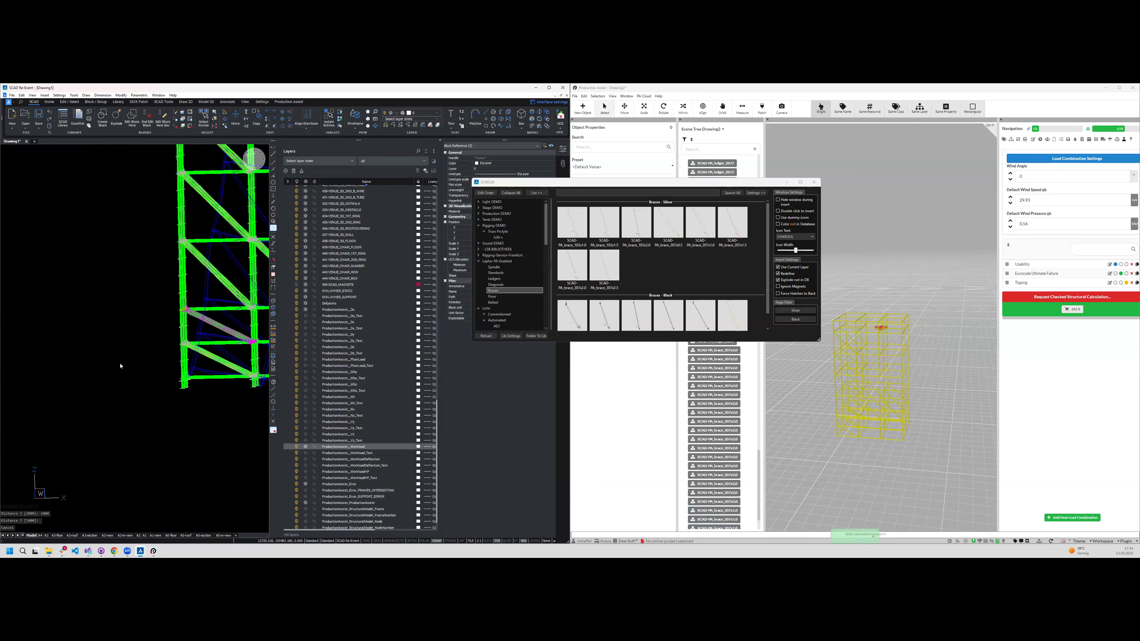
{"action": "key", "text": "Escape"}
- Examine the added base braces and the tower's deflected shape from several angles in the drawing
{"action": "middle_click_drag", "start_coordinate": [118, 331], "coordinate": [77, 390], "text": "shift"}
{"action": "scroll", "coordinate": [134, 349], "scroll_direction": "down", "scroll_amount": 1}
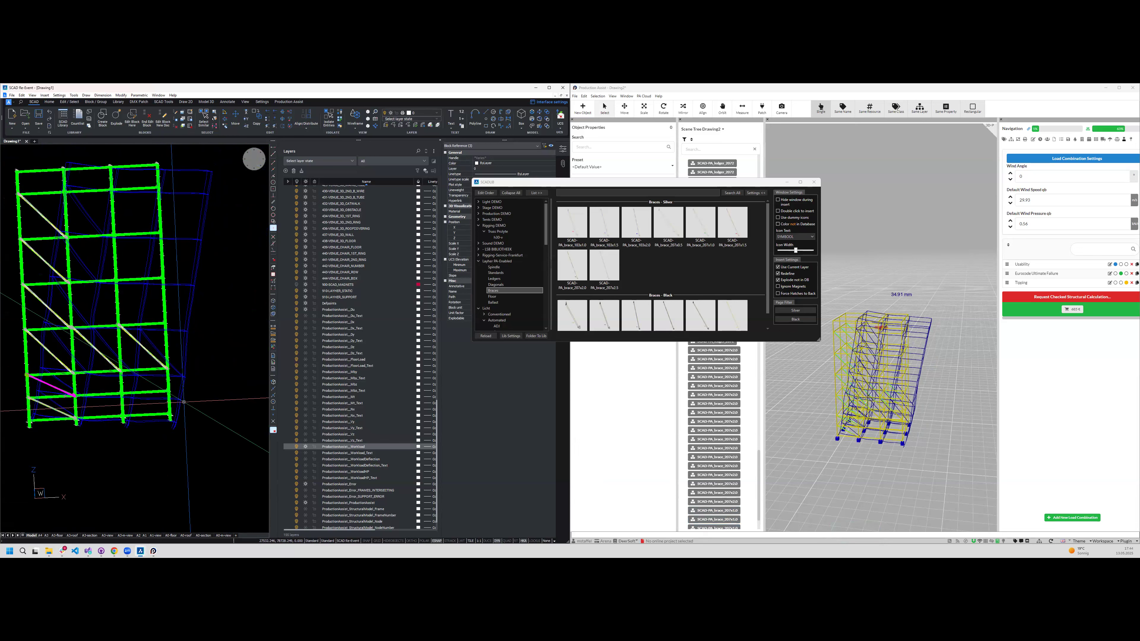
{"action": "middle_click_drag", "start_coordinate": [169, 355], "coordinate": [192, 359], "text": "shift"}
{"action": "middle_click_drag", "start_coordinate": [95, 410], "coordinate": [164, 418], "text": "shift"}
{"action": "scroll", "coordinate": [115, 429], "scroll_direction": "down", "scroll_amount": 2}
{"action": "middle_click_drag", "start_coordinate": [46, 290], "coordinate": [168, 511], "text": "shift"}
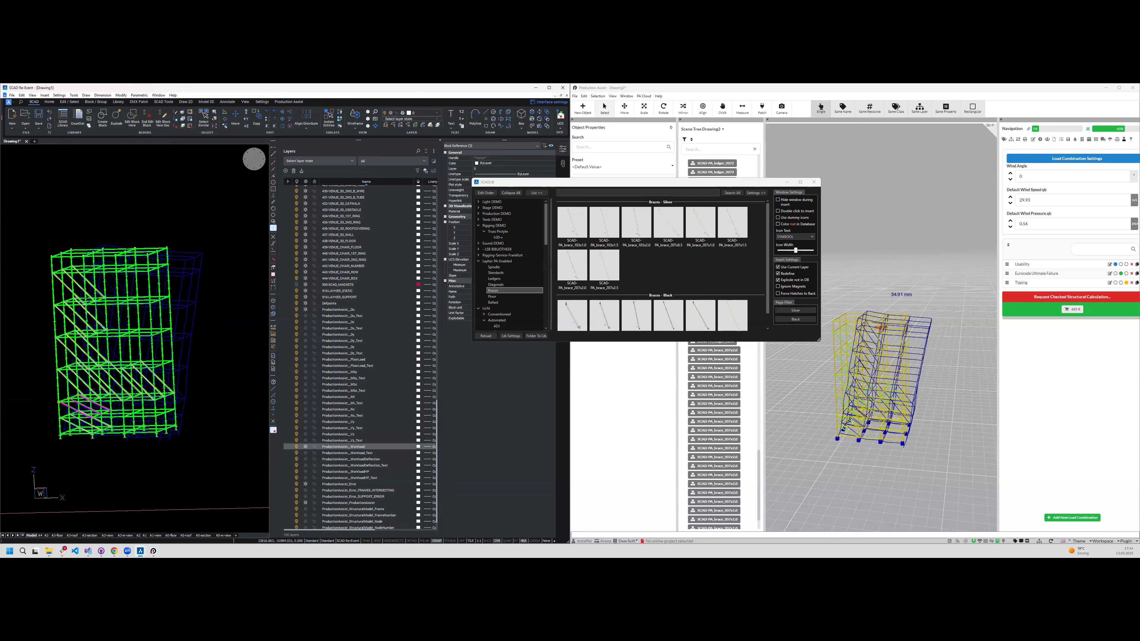
- Close the block library and select the whole scaffold tower to view its members' properties in Production Assist, clearing the selection when done
{"action": "left_click", "coordinate": [813, 182]}
{"action": "left_click", "coordinate": [28, 217]}
{"action": "left_click", "coordinate": [193, 480]}
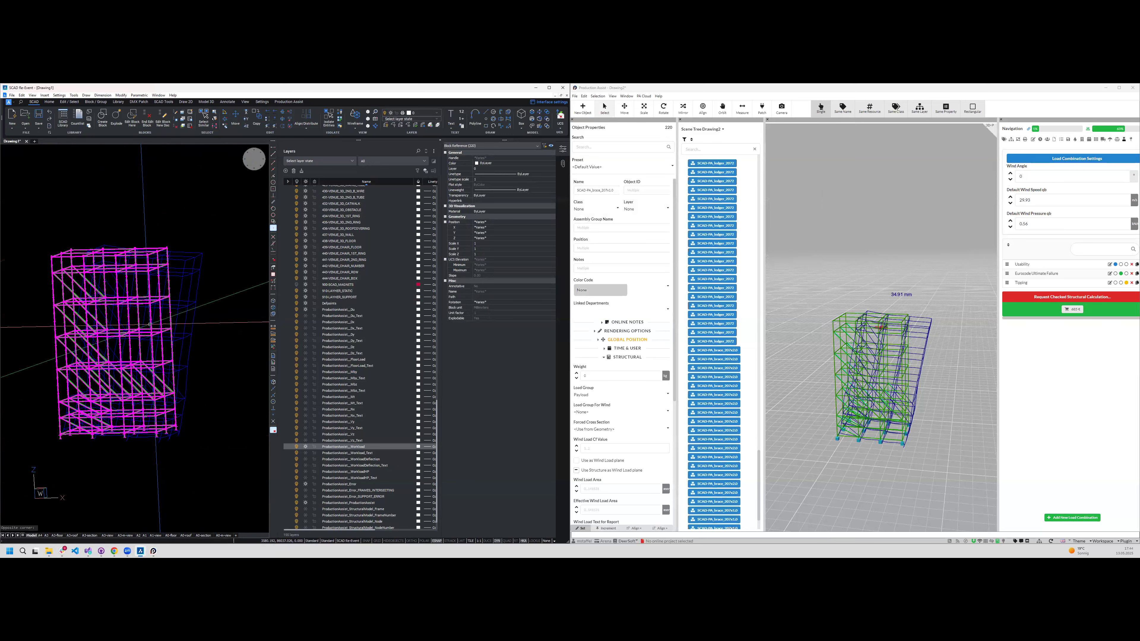
{"action": "key", "text": "Escape"}
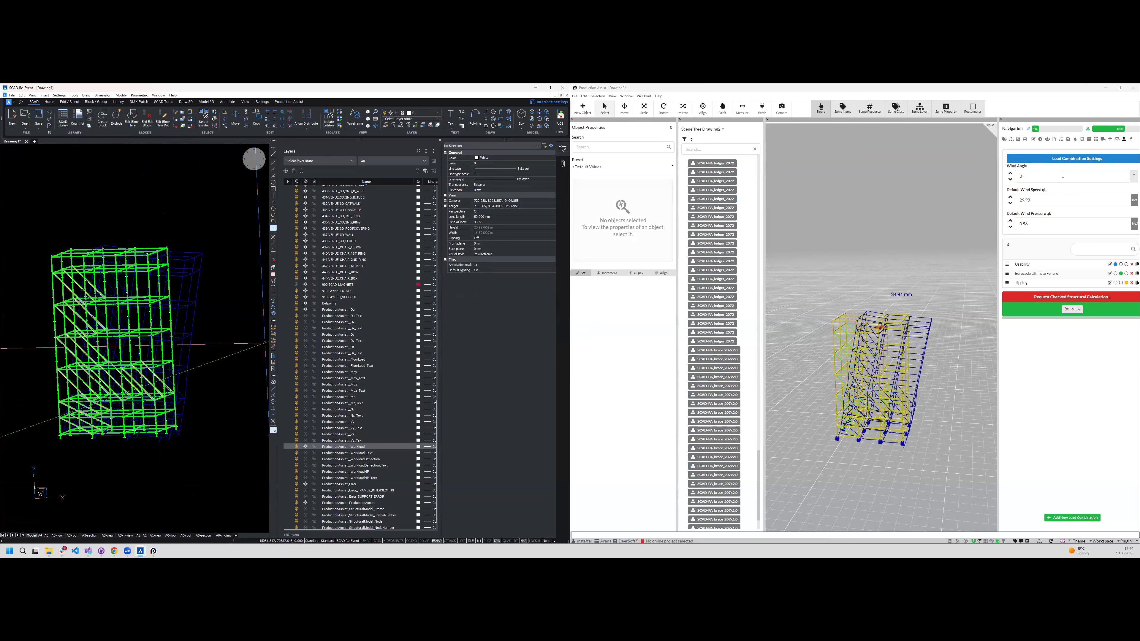
- Open the windload settings of the load combination in Production Assist and set the country to Germany
{"action": "left_click", "coordinate": [1079, 160]}
{"action": "left_click", "coordinate": [728, 456]}
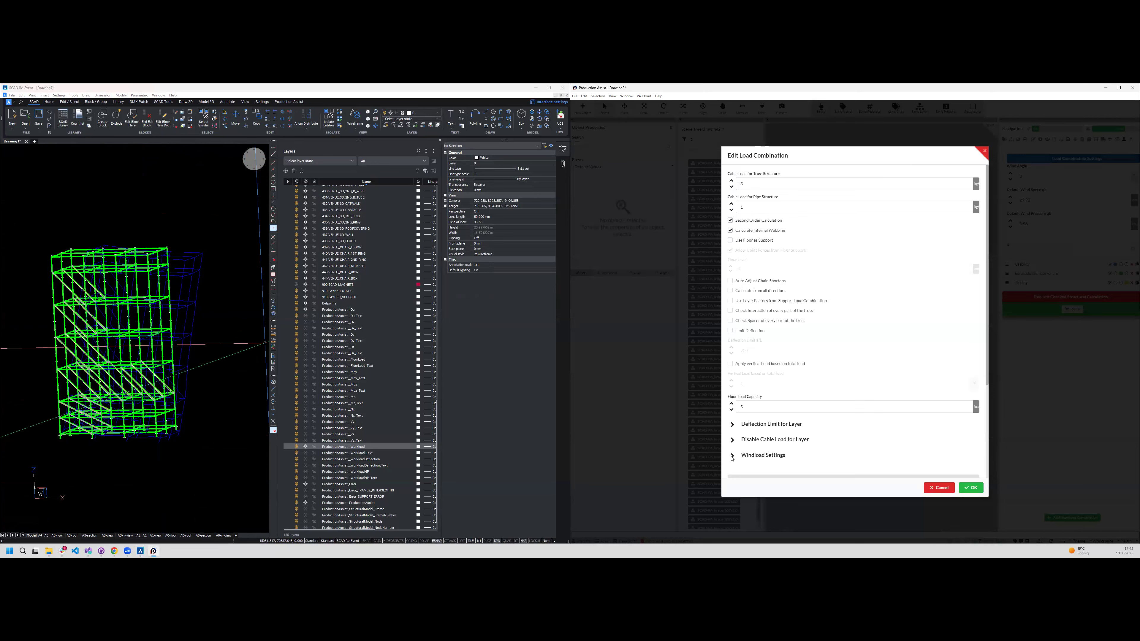
{"action": "scroll", "coordinate": [793, 380], "scroll_direction": "down", "scroll_amount": 5}
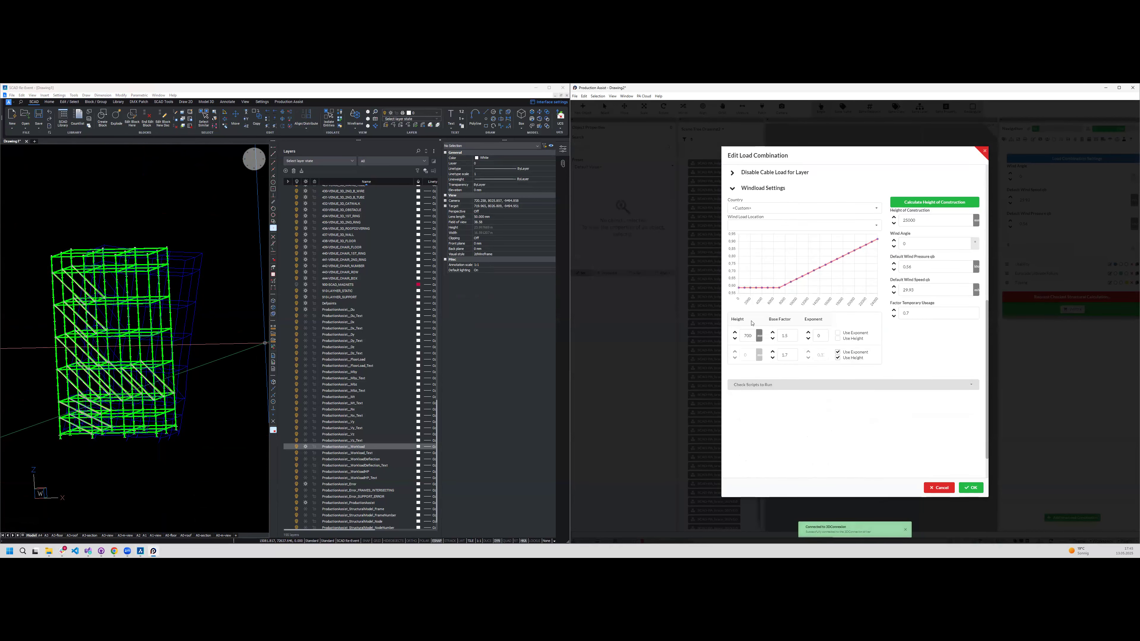
{"action": "left_click", "coordinate": [763, 208]}
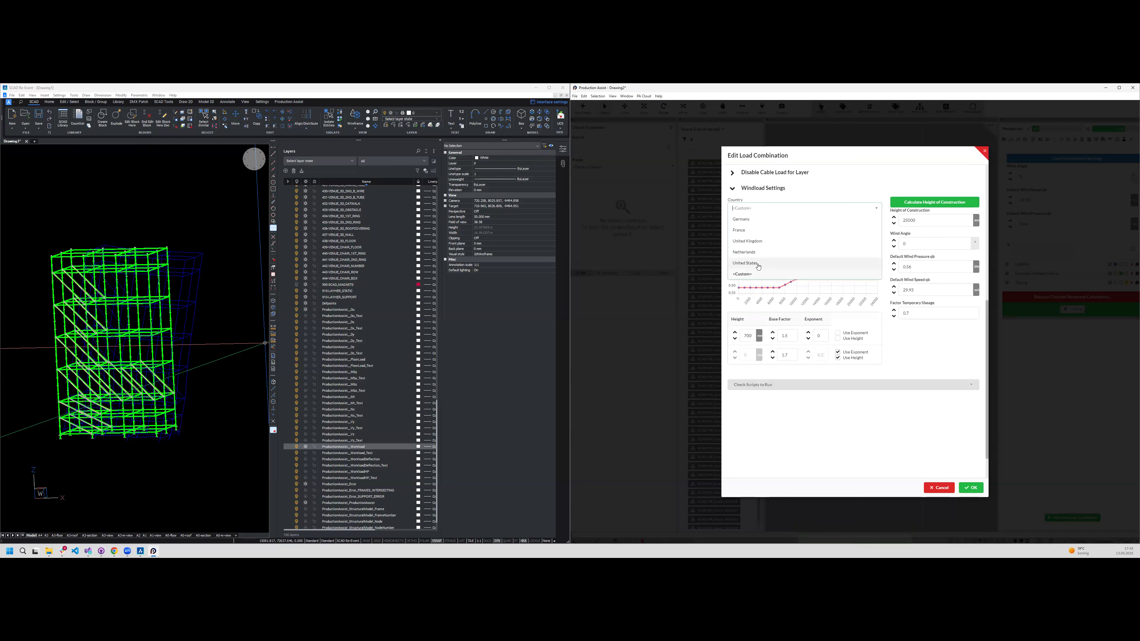
{"action": "left_click", "coordinate": [765, 220]}
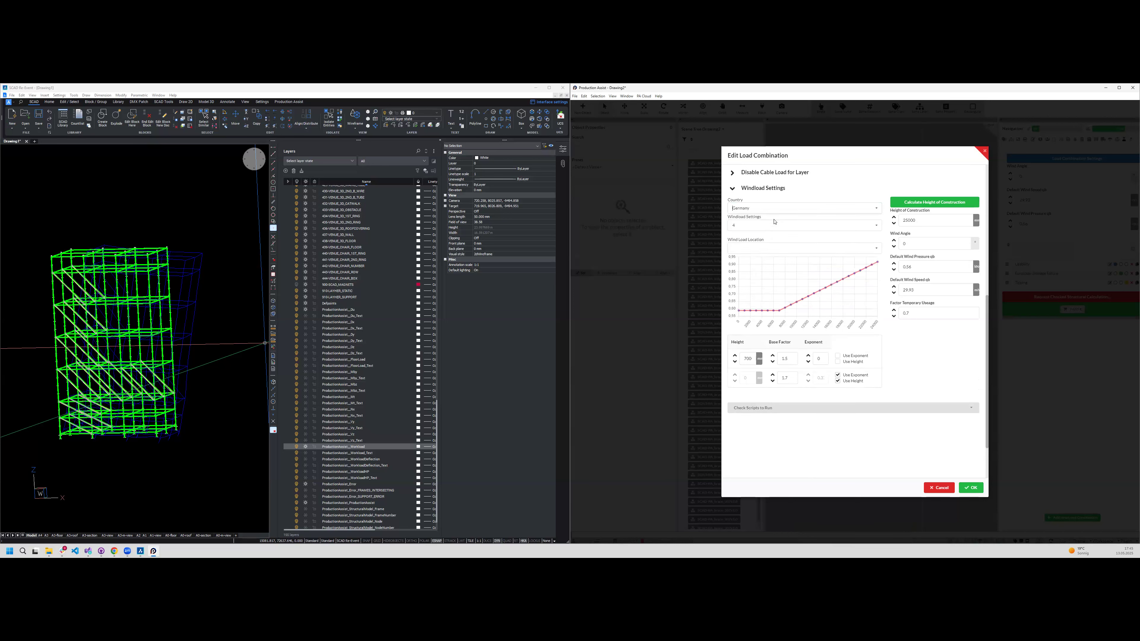
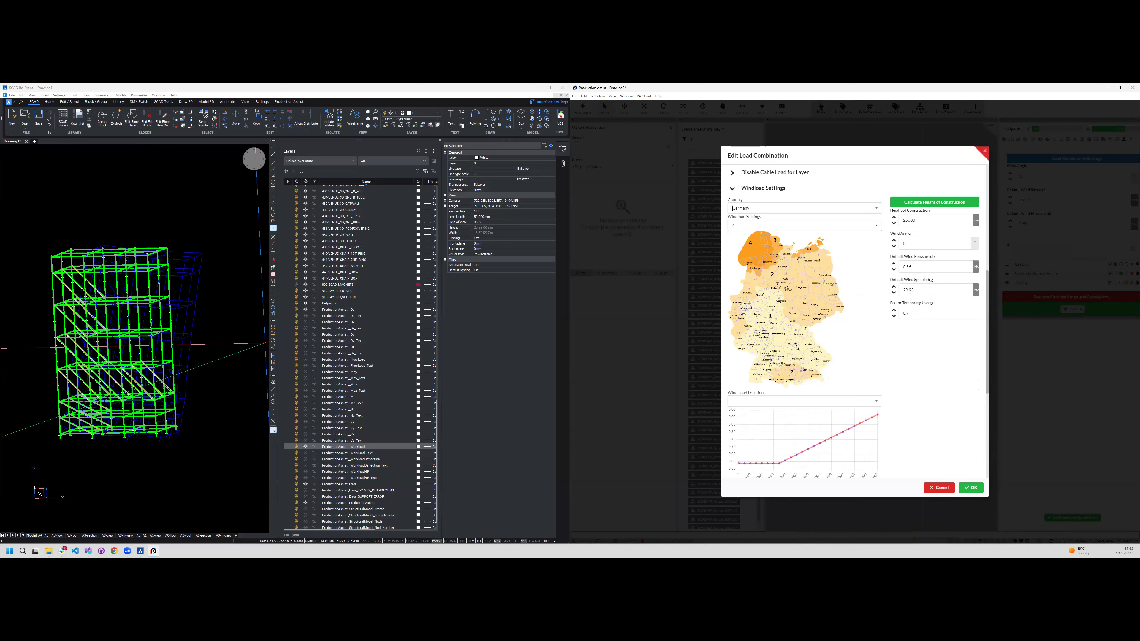
- Set the windload zone for Germany to 2 in the load combination's windload settings
{"action": "left_click", "coordinate": [736, 225]}
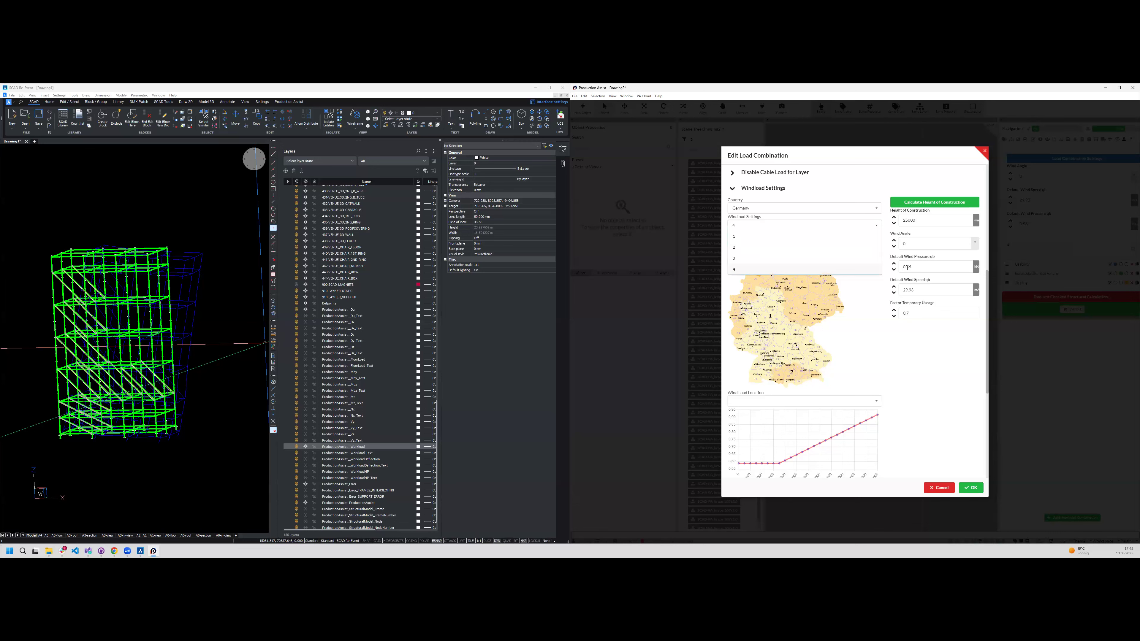
{"action": "key", "text": "Up"}
{"action": "key", "text": "Up"}
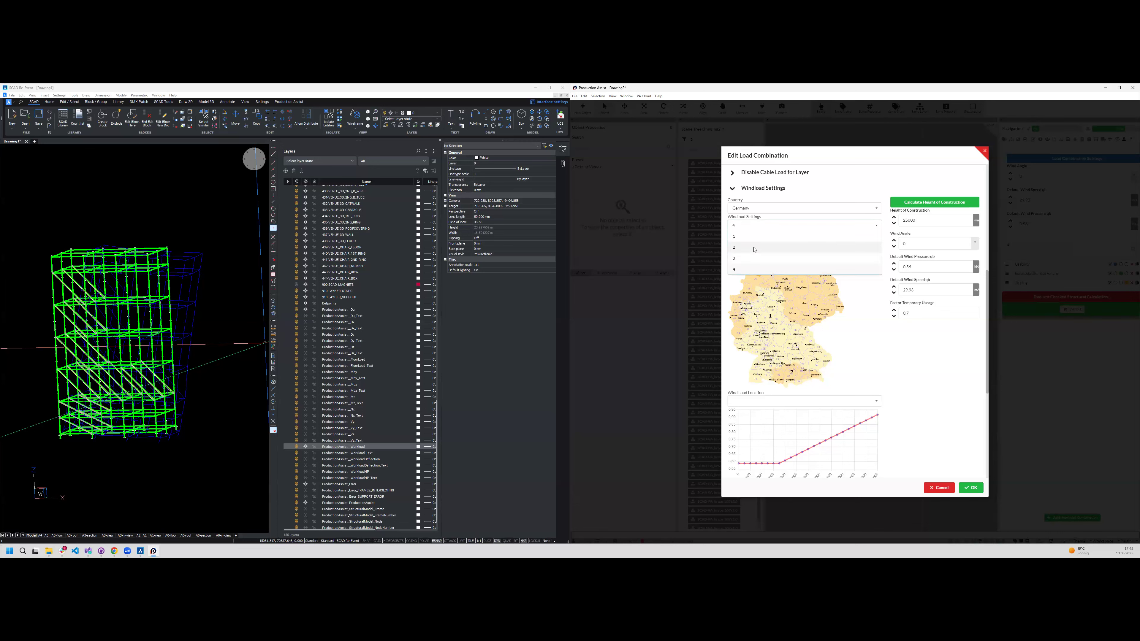
{"action": "key", "text": "Return"}
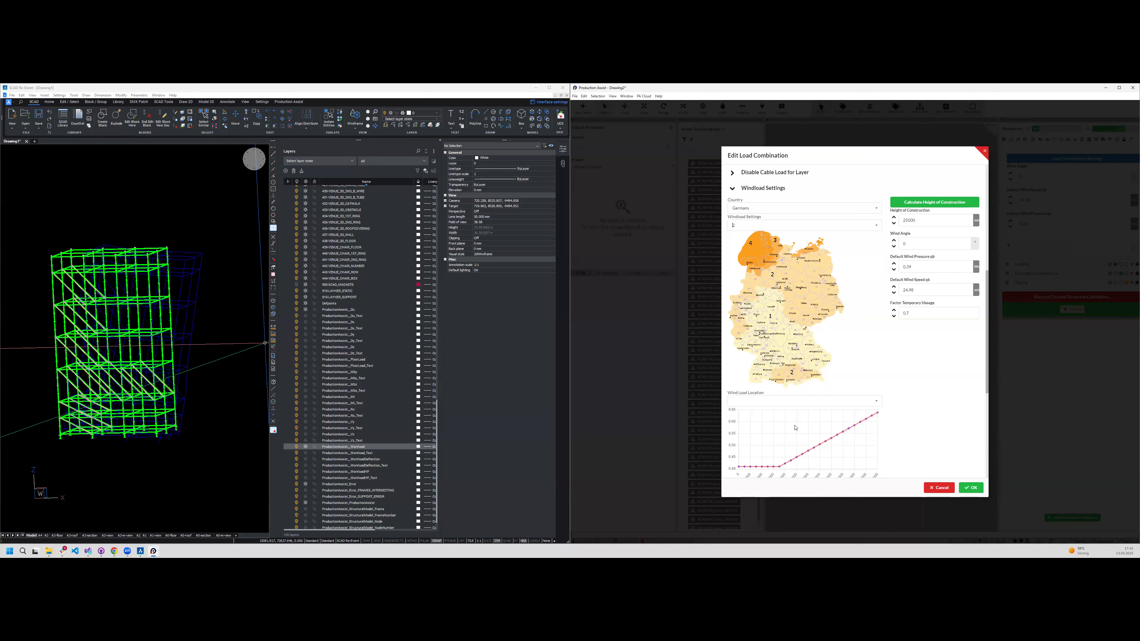
- Examine the zone map, wind load curve and height factors of the load combination, and cancel out of its settings
{"action": "scroll", "coordinate": [764, 431], "scroll_direction": "up", "scroll_amount": 2}
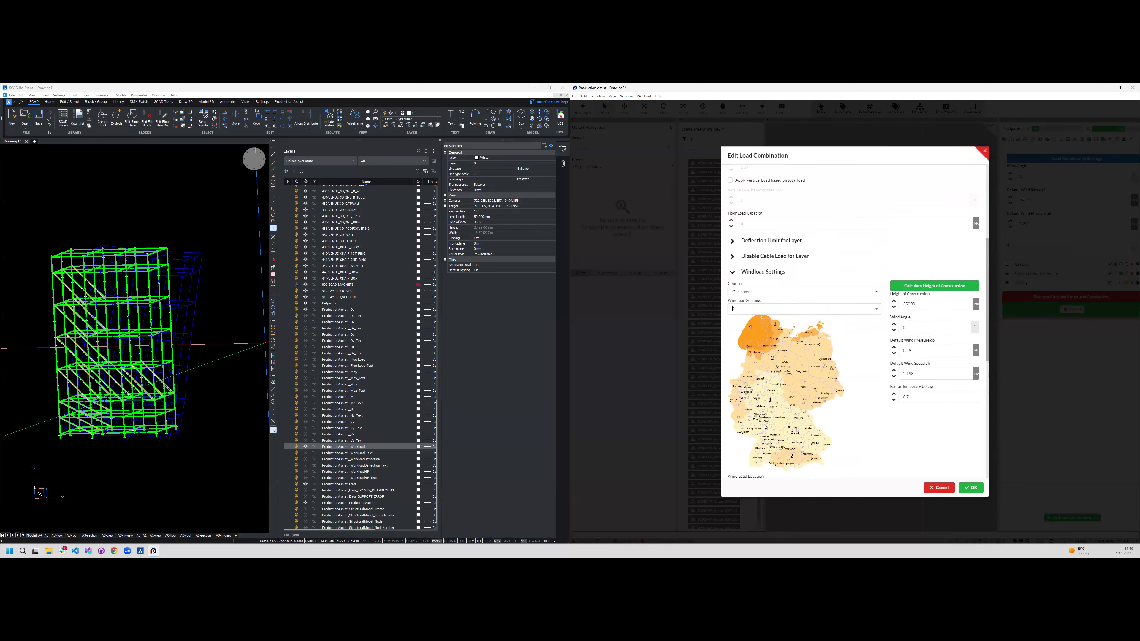
{"action": "scroll", "coordinate": [741, 424], "scroll_direction": "down", "scroll_amount": 5}
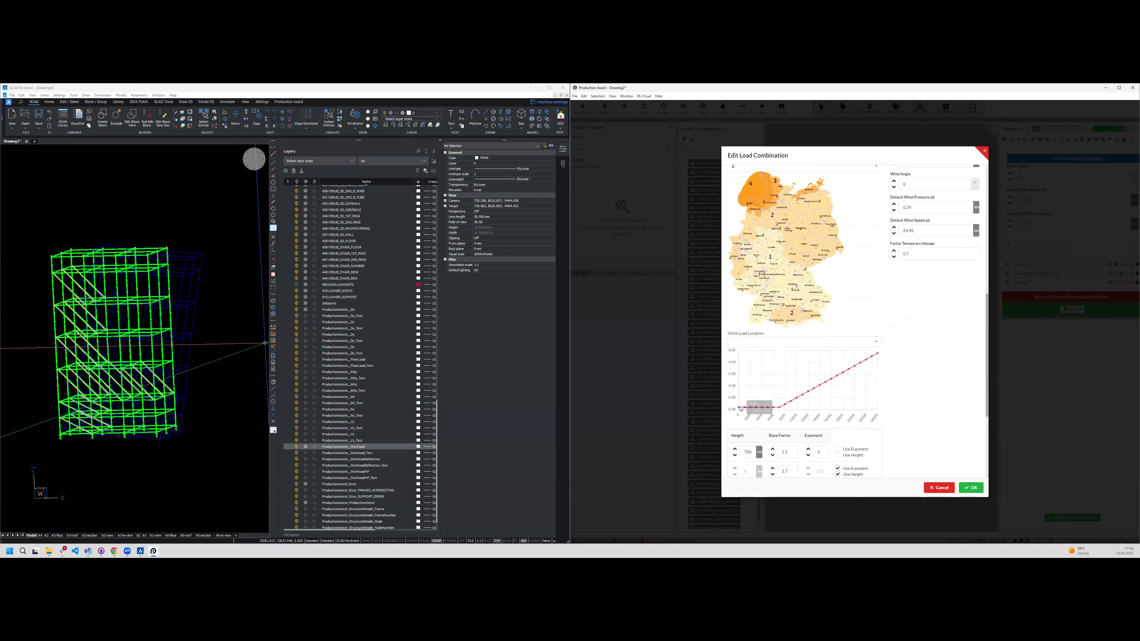
{"action": "mouse_move", "coordinate": [740, 409]}
{"action": "mouse_move", "coordinate": [833, 381]}
{"action": "scroll", "coordinate": [812, 366], "scroll_direction": "down", "scroll_amount": 2}
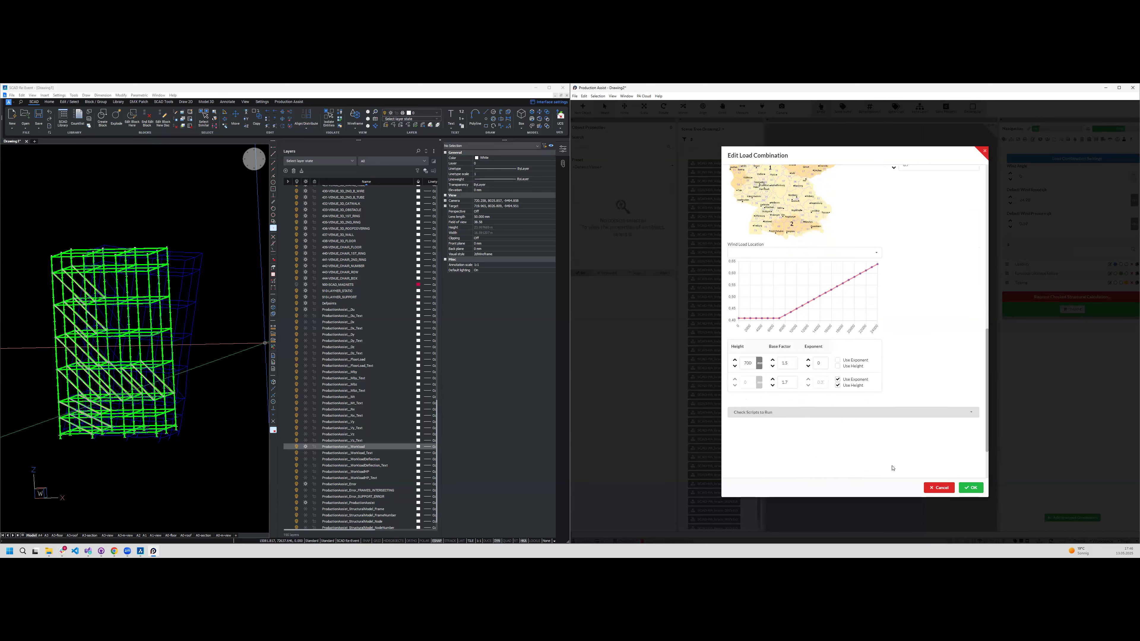
{"action": "left_click", "coordinate": [938, 488]}
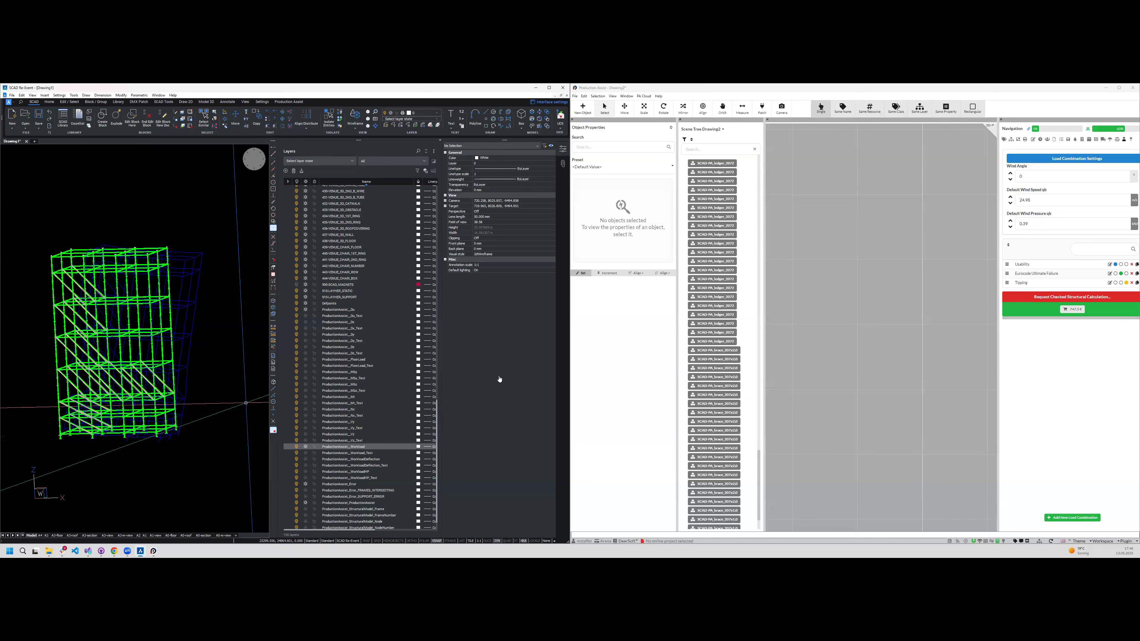
- Hide the ProductionAssist workload and combined deflection result layers in the SCAD drawing
{"action": "left_click", "coordinate": [171, 449]}
{"action": "middle_click_drag", "start_coordinate": [171, 449], "coordinate": [139, 454], "text": "shift"}
{"action": "scroll", "coordinate": [132, 302], "scroll_direction": "down", "scroll_amount": 2}
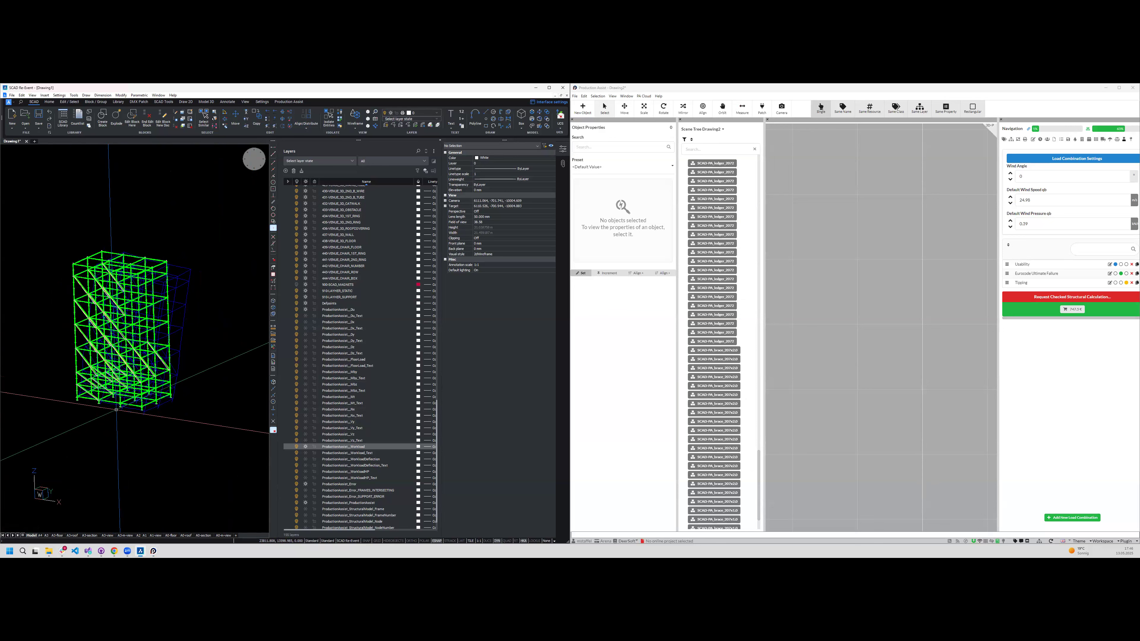
{"action": "left_click", "coordinate": [306, 446]}
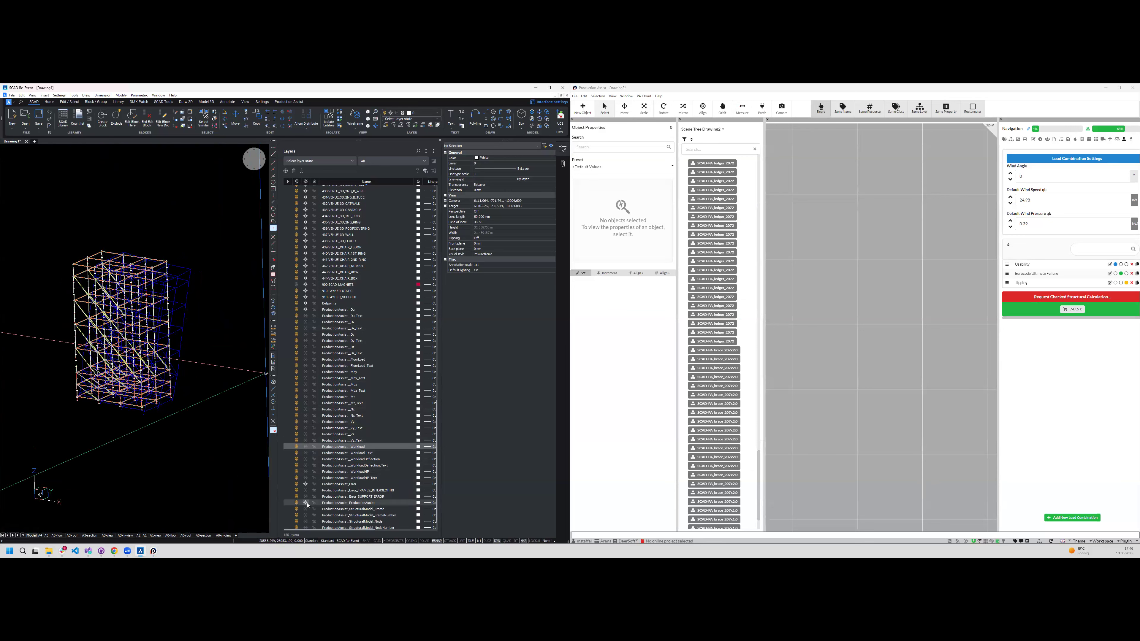
{"action": "left_click", "coordinate": [306, 309]}
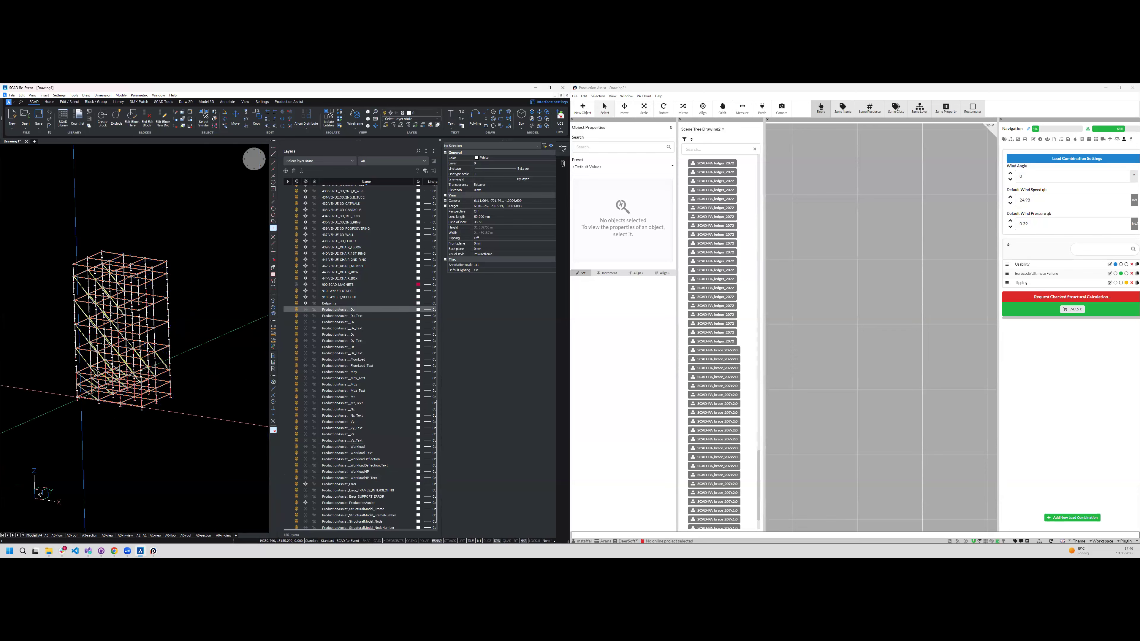
- Examine the standards, ledgers and braces around the tower's base from several angles
{"action": "scroll", "coordinate": [55, 402], "scroll_direction": "up", "scroll_amount": 4}
{"action": "scroll", "coordinate": [127, 369], "scroll_direction": "down", "scroll_amount": 3}
{"action": "scroll", "coordinate": [236, 418], "scroll_direction": "up", "scroll_amount": 2}
{"action": "scroll", "coordinate": [235, 418], "scroll_direction": "up", "scroll_amount": 5}
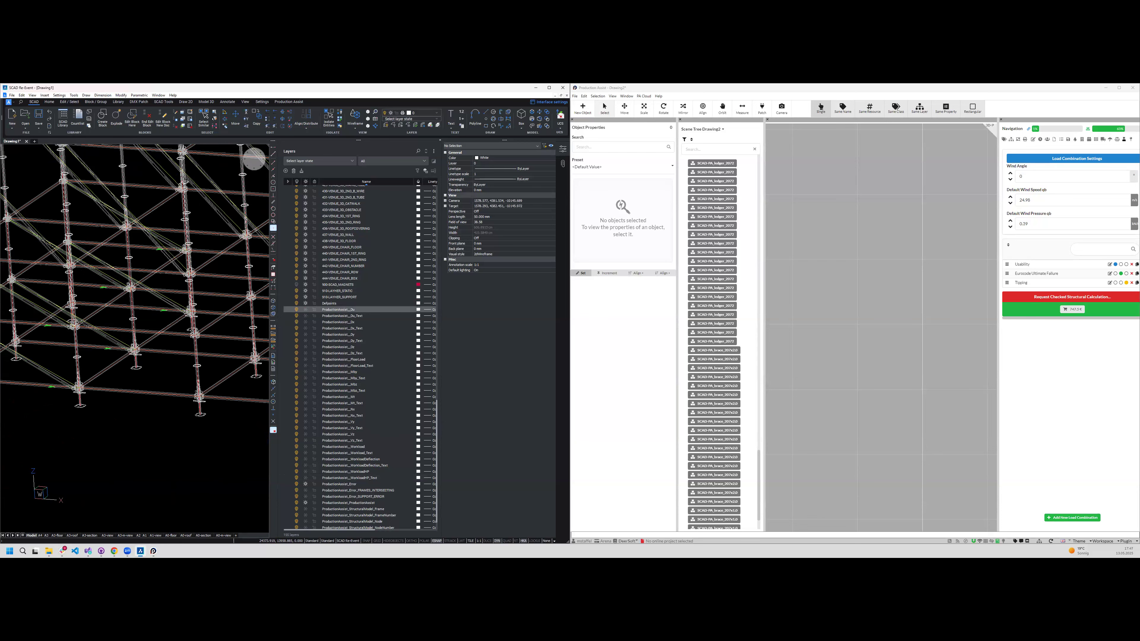
{"action": "middle_click_drag", "start_coordinate": [235, 418], "coordinate": [208, 423], "text": "shift"}
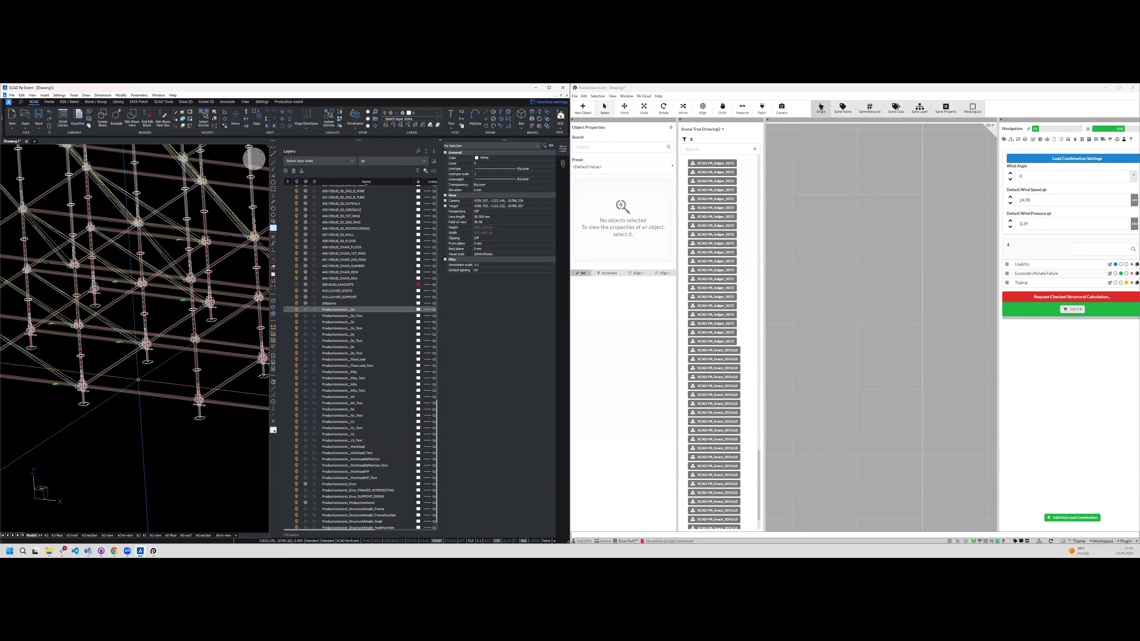
{"action": "scroll", "coordinate": [138, 380], "scroll_direction": "down", "scroll_amount": 3}
{"action": "middle_click_drag", "start_coordinate": [164, 394], "coordinate": [193, 402], "text": "shift"}
{"action": "scroll", "coordinate": [180, 269], "scroll_direction": "down", "scroll_amount": 3}
{"action": "scroll", "coordinate": [167, 216], "scroll_direction": "up", "scroll_amount": 1}
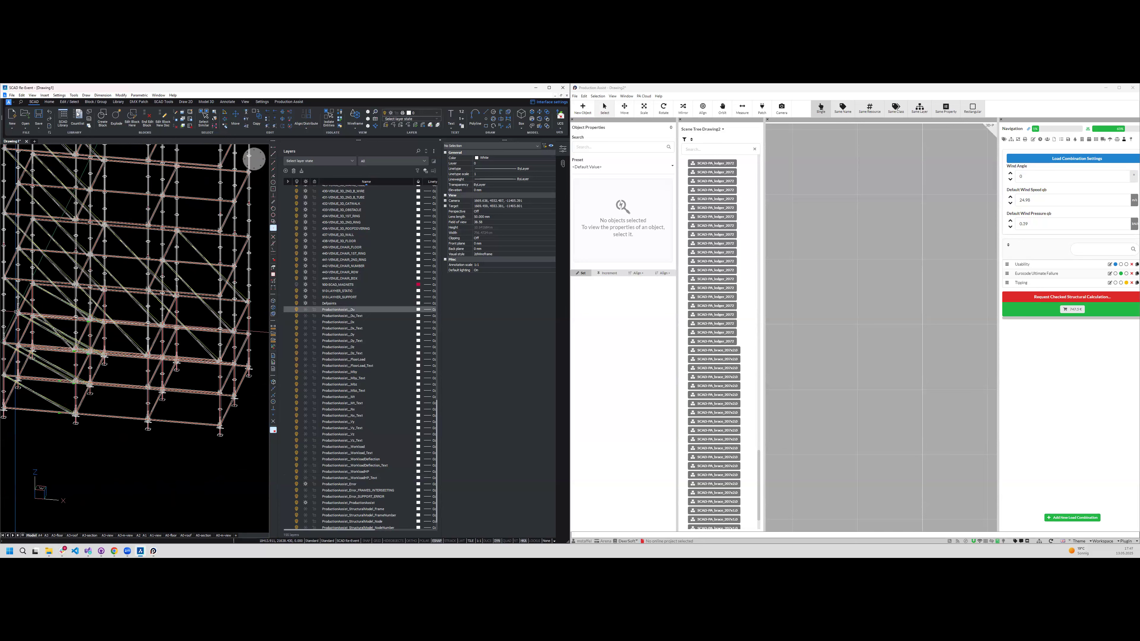
- Insert the silver transom from the Layher ledgers in the block library between two standards at the tower's base
{"action": "left_click", "coordinate": [63, 120]}
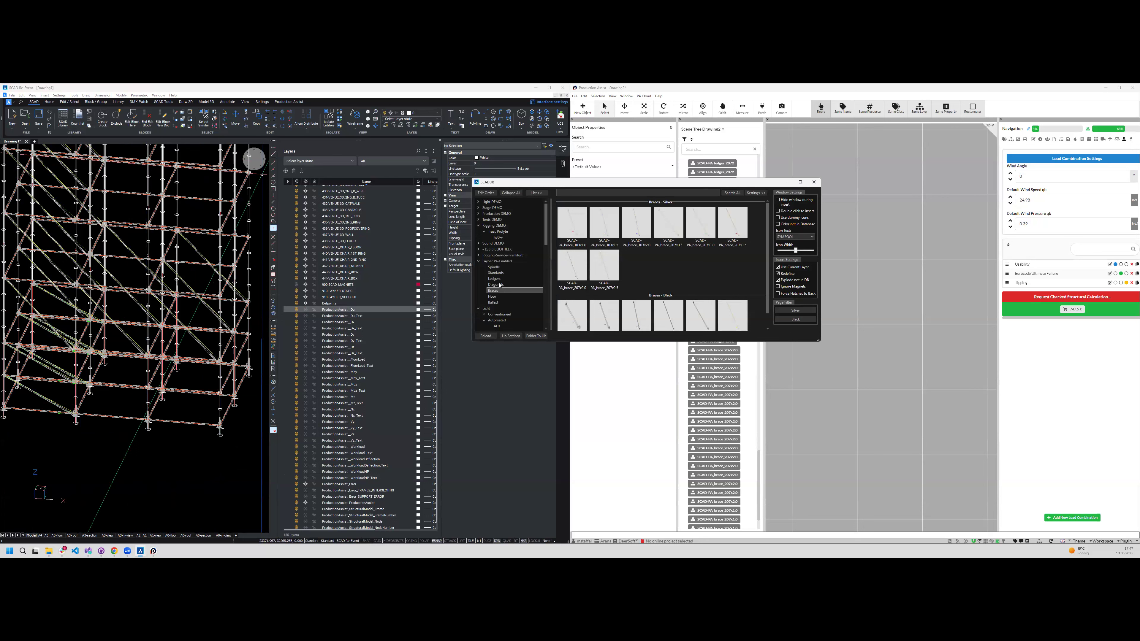
{"action": "left_click", "coordinate": [494, 279]}
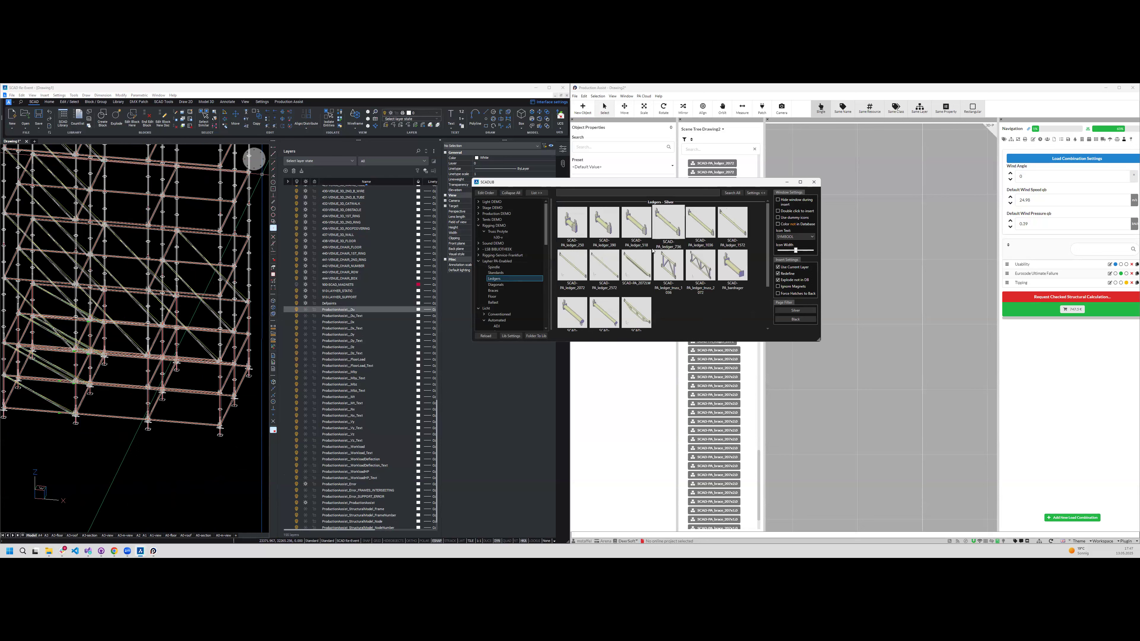
{"action": "scroll", "coordinate": [623, 313], "scroll_direction": "down", "scroll_amount": 2}
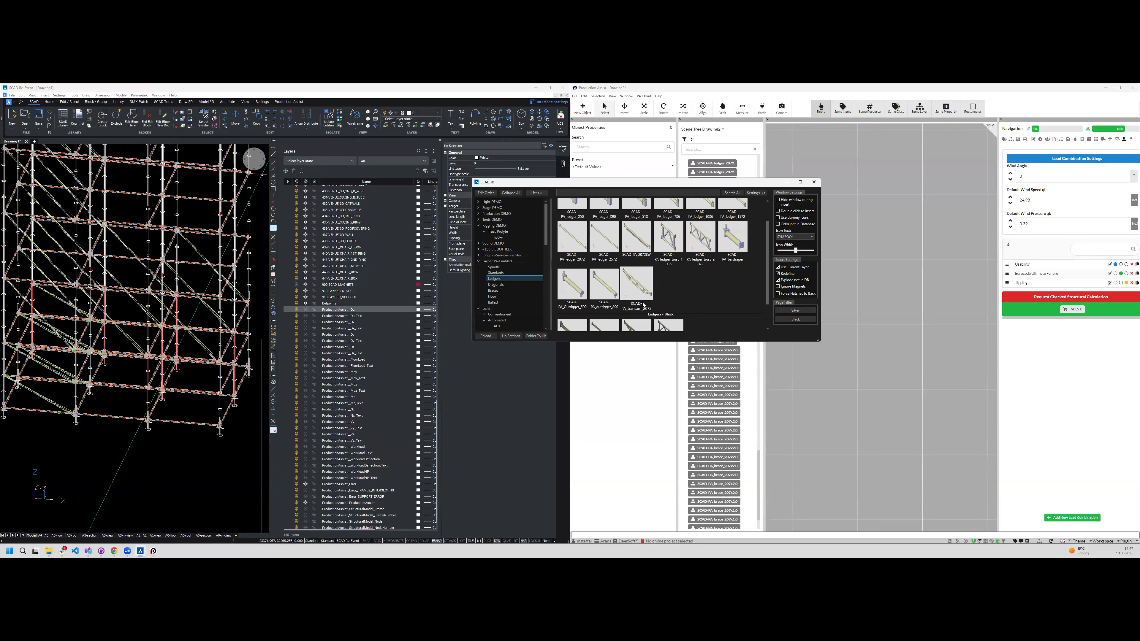
{"action": "left_click", "coordinate": [627, 279]}
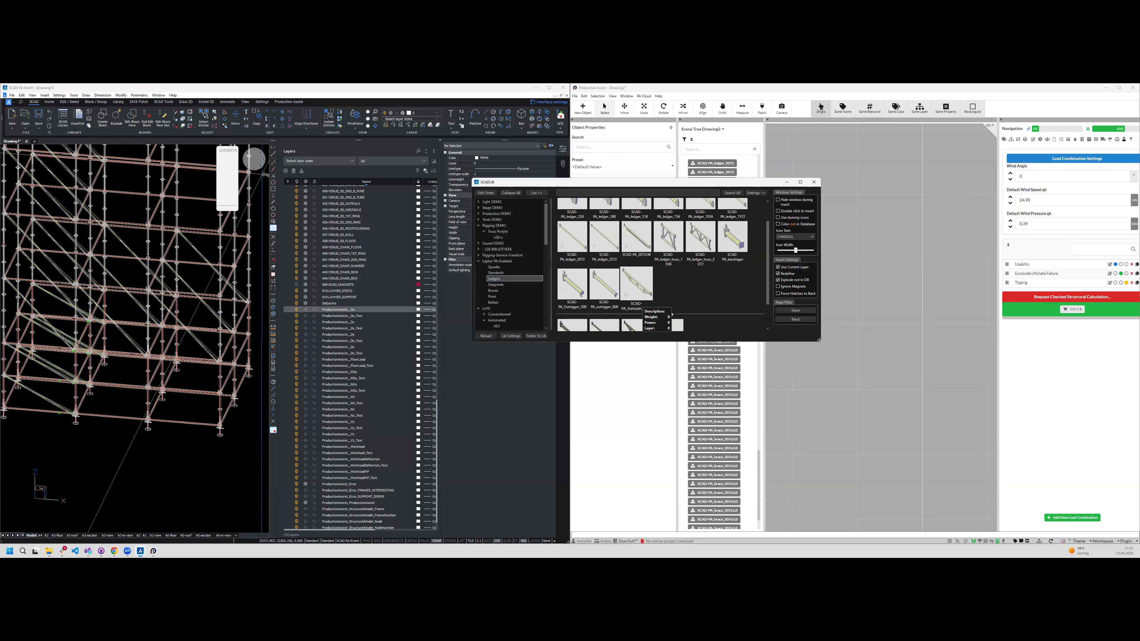
{"action": "scroll", "coordinate": [98, 405], "scroll_direction": "up", "scroll_amount": 5}
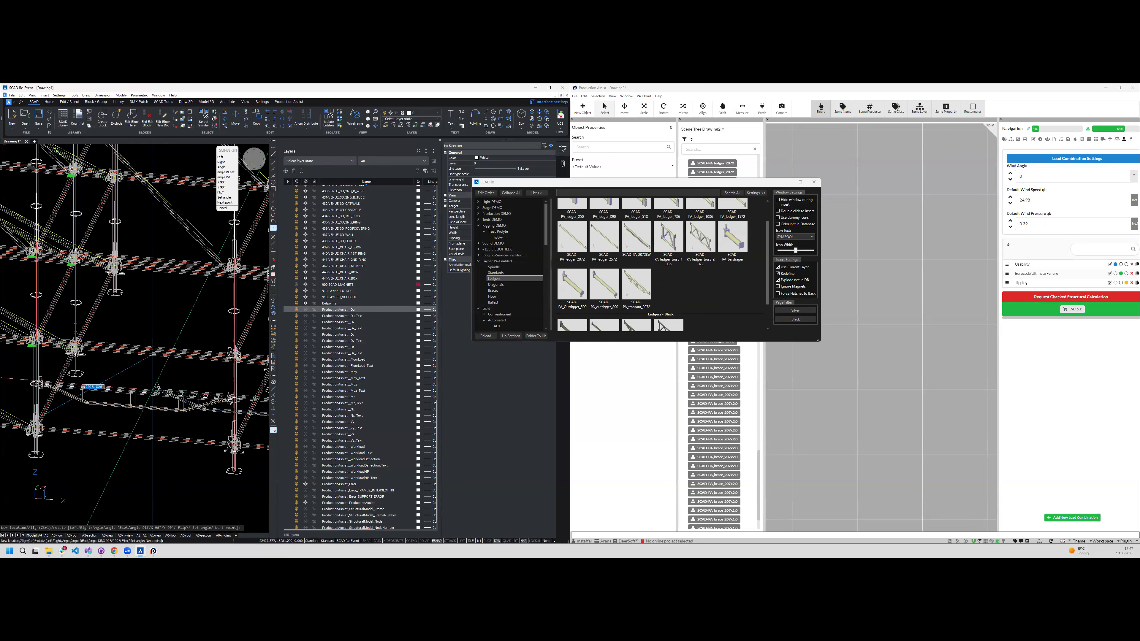
{"action": "left_click", "coordinate": [153, 386]}
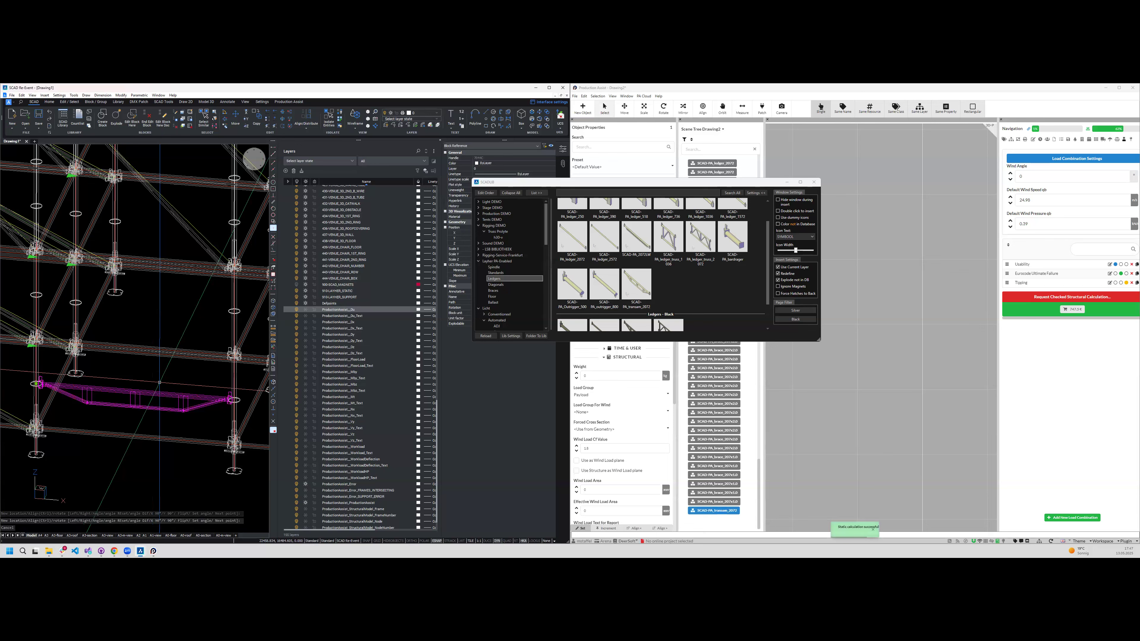
- Copy the inserted transom twice to the neighbouring positions in the tower
{"action": "key", "text": "ctrl+Up"}
{"action": "key", "text": "ctrl+Up"}
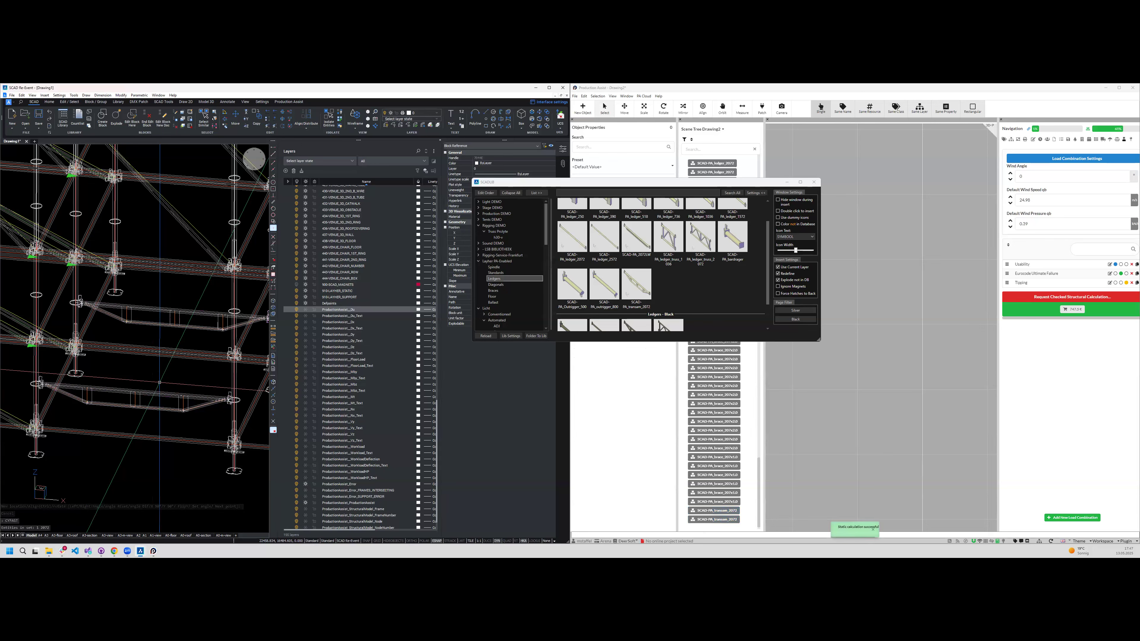
{"action": "middle_click_drag", "start_coordinate": [135, 359], "coordinate": [242, 324], "text": "shift"}
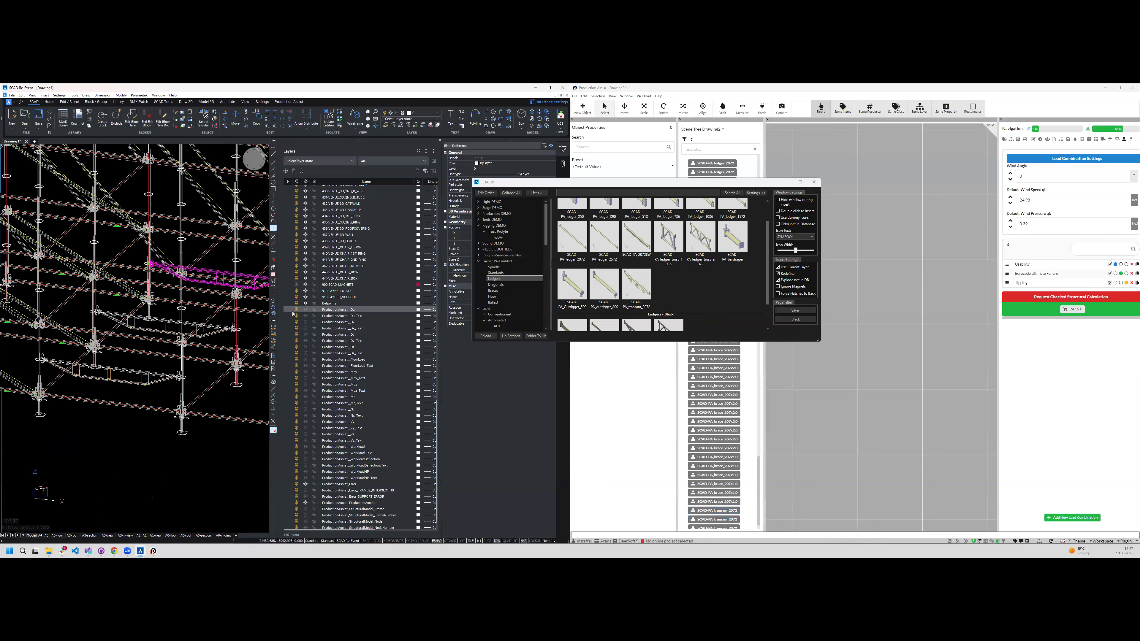
- Switch to Production Assist and examine the added transoms and the tower's base in the 3D view
{"action": "left_click", "coordinate": [862, 388]}
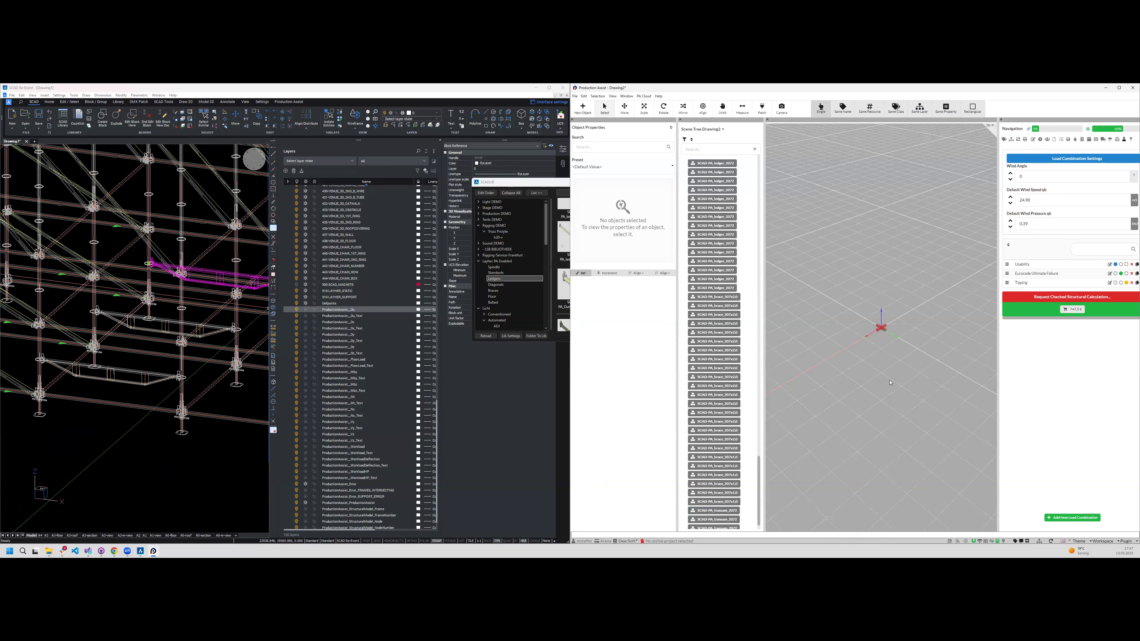
{"action": "scroll", "coordinate": [892, 376], "scroll_direction": "down", "scroll_amount": 5}
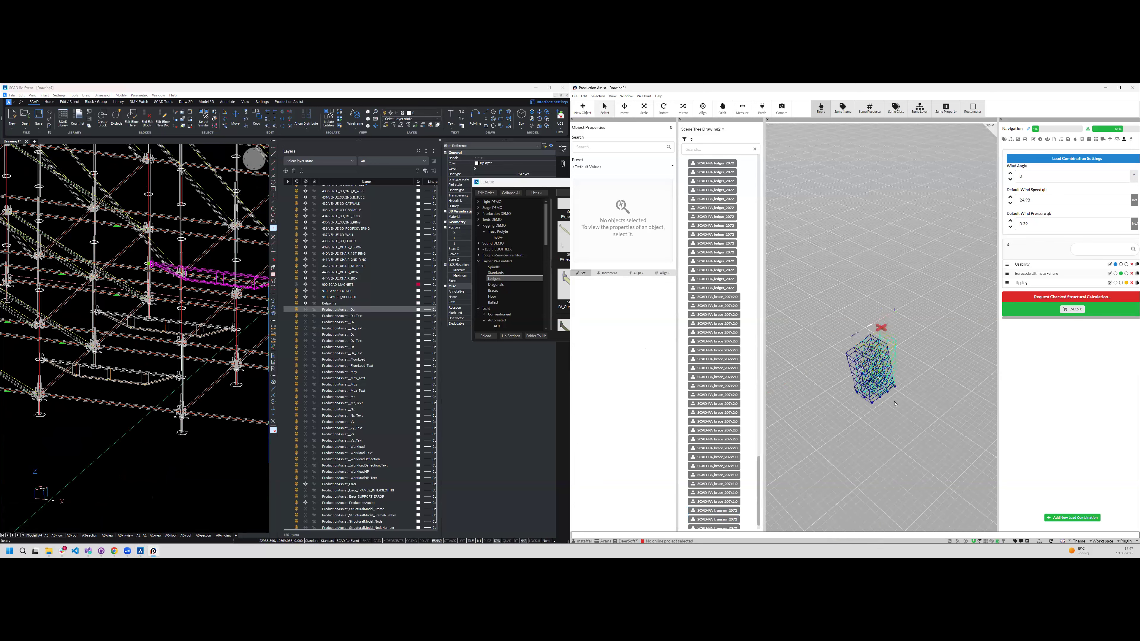
{"action": "middle_click_drag", "start_coordinate": [894, 404], "coordinate": [881, 352]}
{"action": "scroll", "coordinate": [893, 452], "scroll_direction": "up", "scroll_amount": 5}
{"action": "scroll", "coordinate": [854, 379], "scroll_direction": "up", "scroll_amount": 6}
{"action": "scroll", "coordinate": [825, 375], "scroll_direction": "up", "scroll_amount": 3}
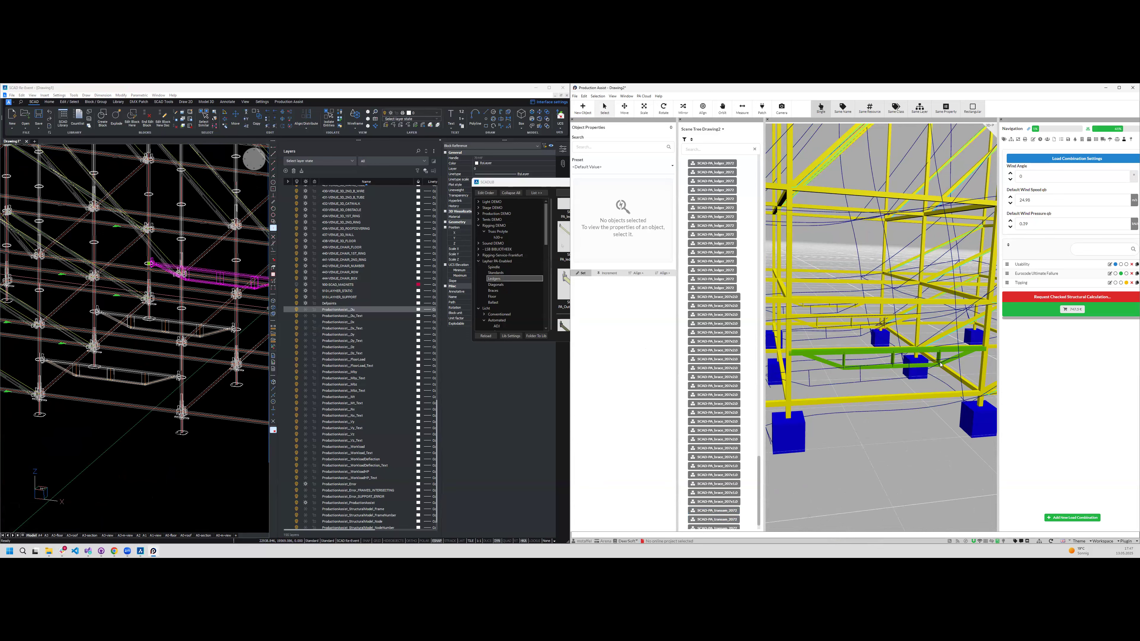
{"action": "scroll", "coordinate": [940, 364], "scroll_direction": "down", "scroll_amount": 10}
{"action": "scroll", "coordinate": [906, 383], "scroll_direction": "down", "scroll_amount": 2}
{"action": "middle_click_drag", "start_coordinate": [892, 380], "coordinate": [880, 382]}
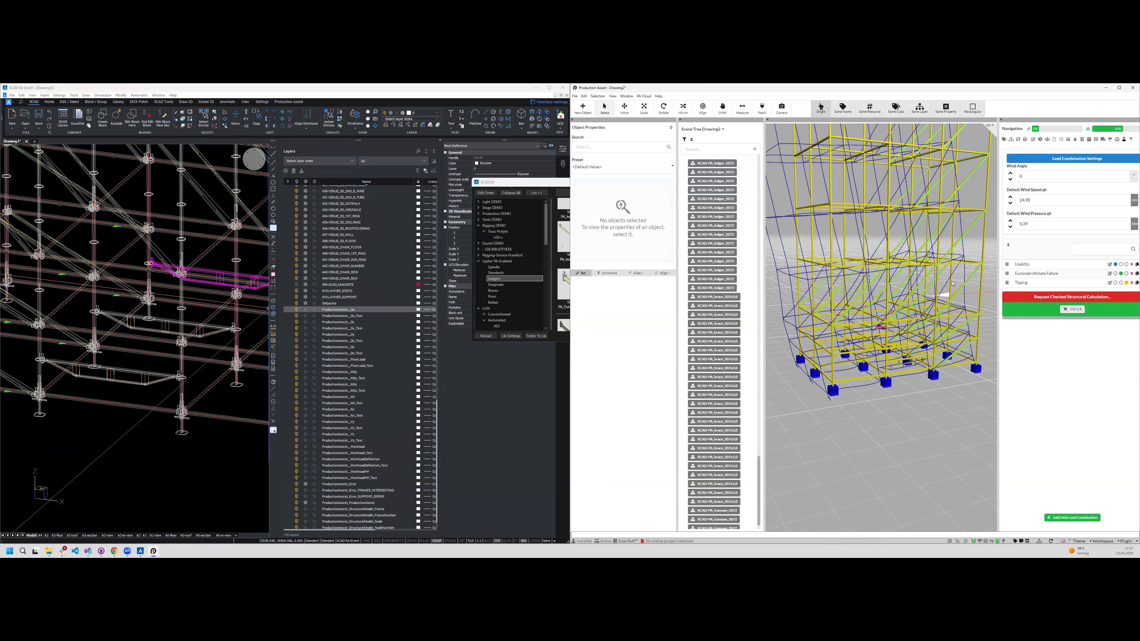
- Show the workload results on the model and check the structural utilisation of each component type
{"action": "left_click", "coordinate": [1011, 248]}
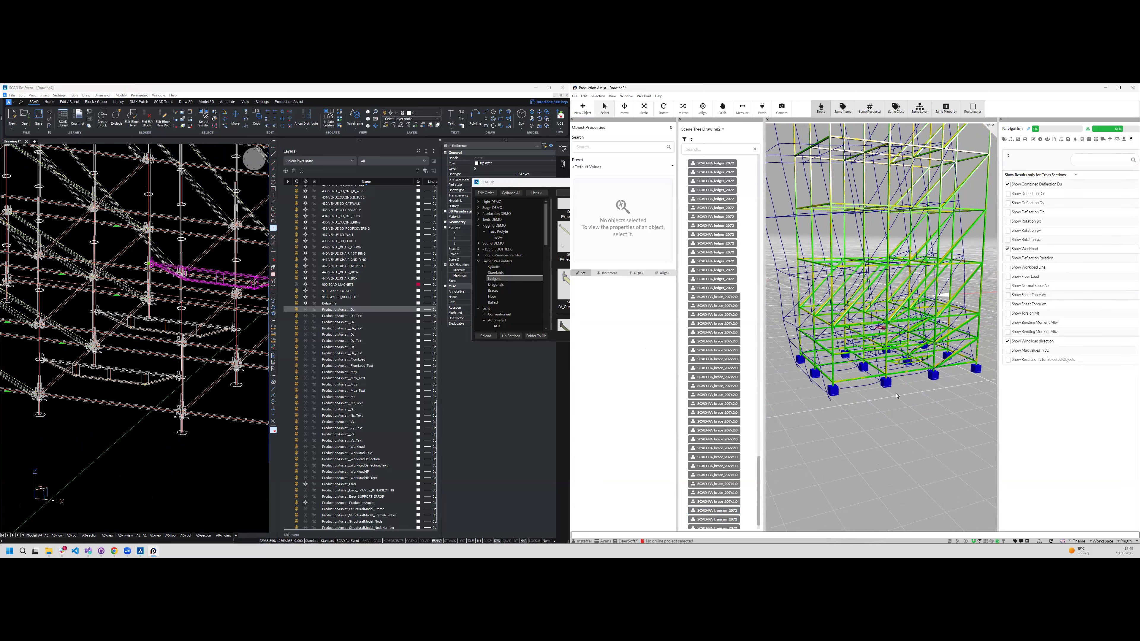
{"action": "middle_click_drag", "start_coordinate": [886, 410], "coordinate": [867, 401]}
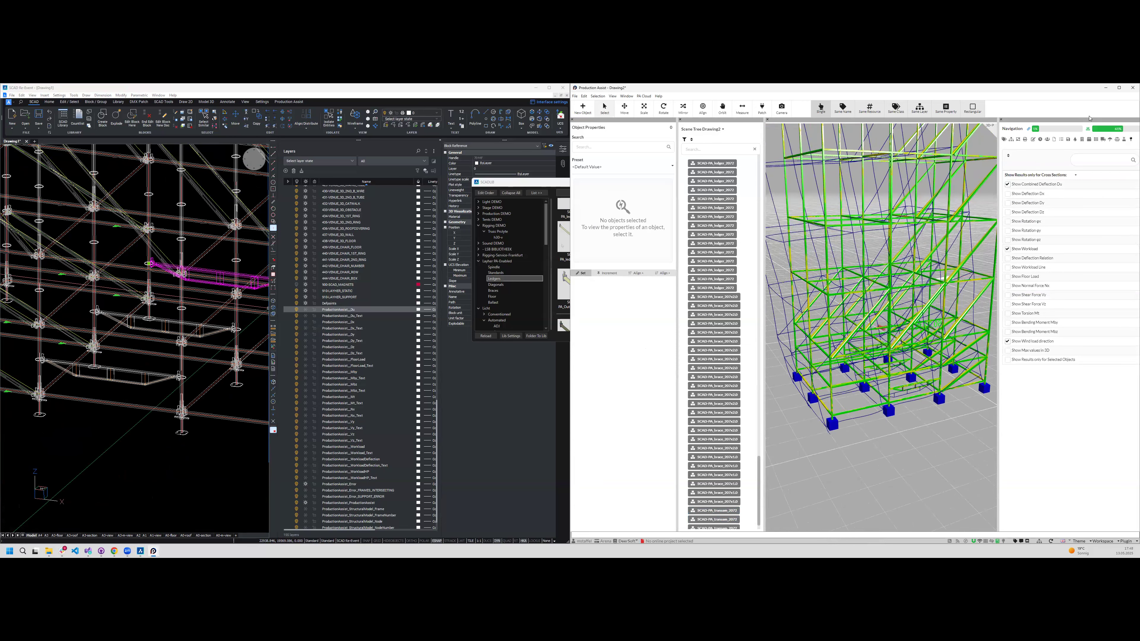
{"action": "left_click", "coordinate": [1087, 130]}
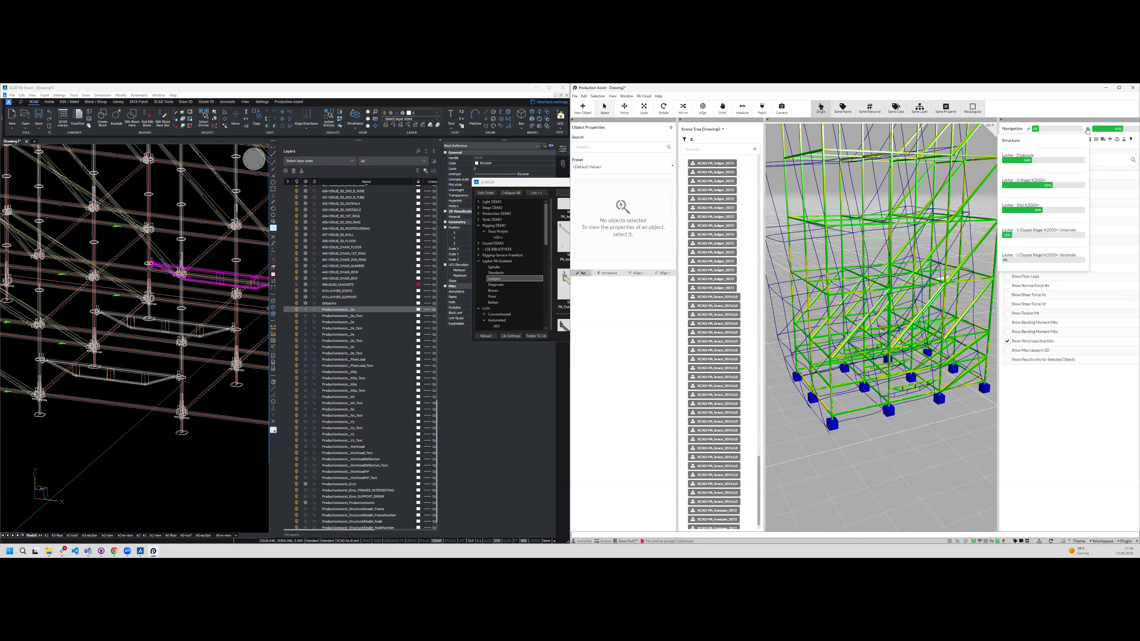
- Insert the first beam from the Layher ballast library, rotated right, onto the transom at the tower's base using the nearest snap
{"action": "left_click", "coordinate": [529, 290]}
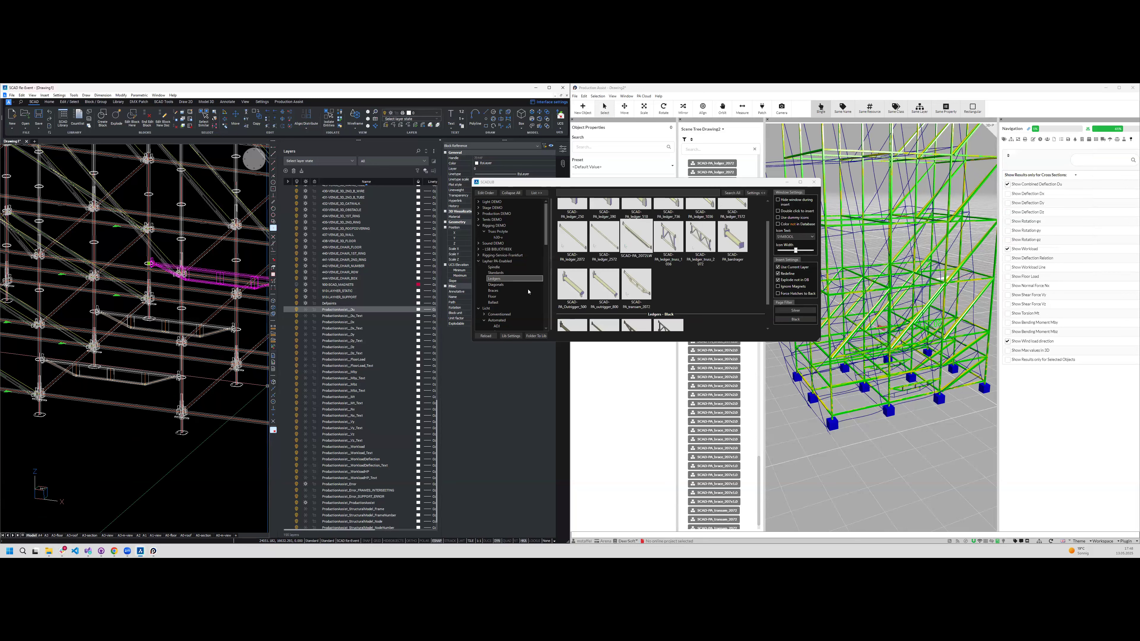
{"action": "left_click", "coordinate": [498, 302]}
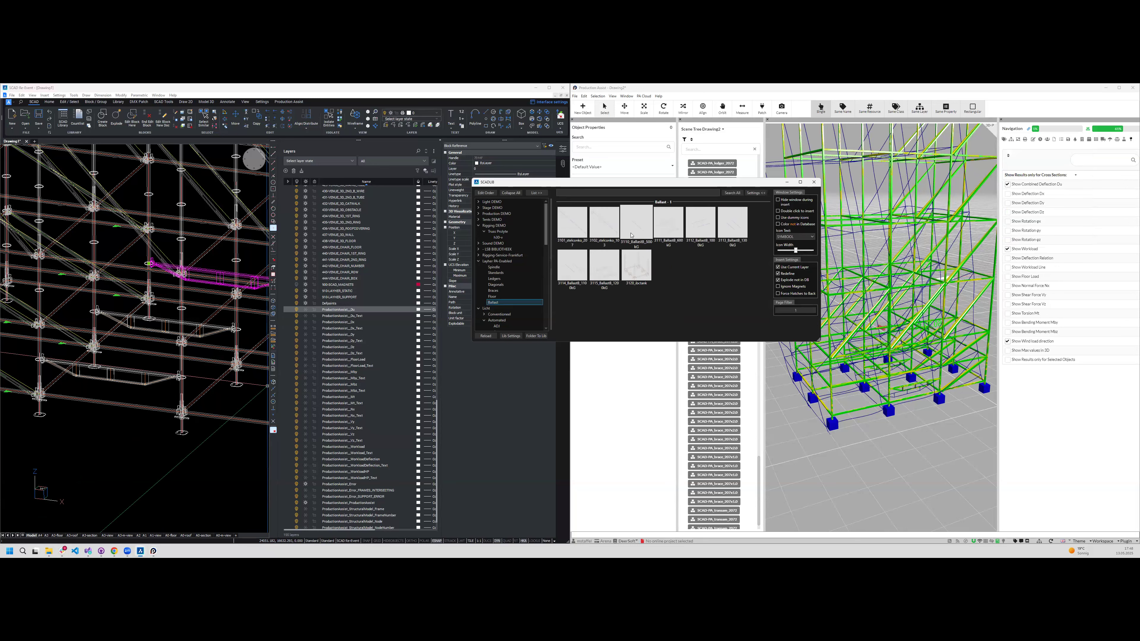
{"action": "left_click", "coordinate": [574, 234]}
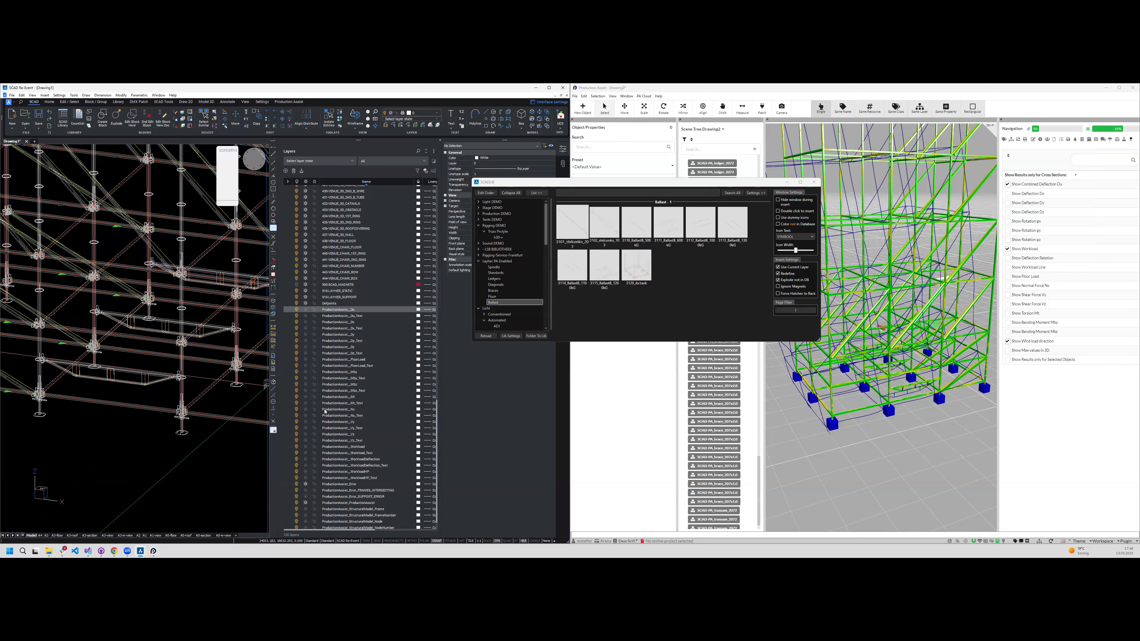
{"action": "key", "text": "r"}
{"action": "key", "text": "Return"}
{"action": "key", "text": "r"}
{"action": "key", "text": "Return"}
{"action": "key", "text": "r"}
{"action": "key", "text": "Return"}
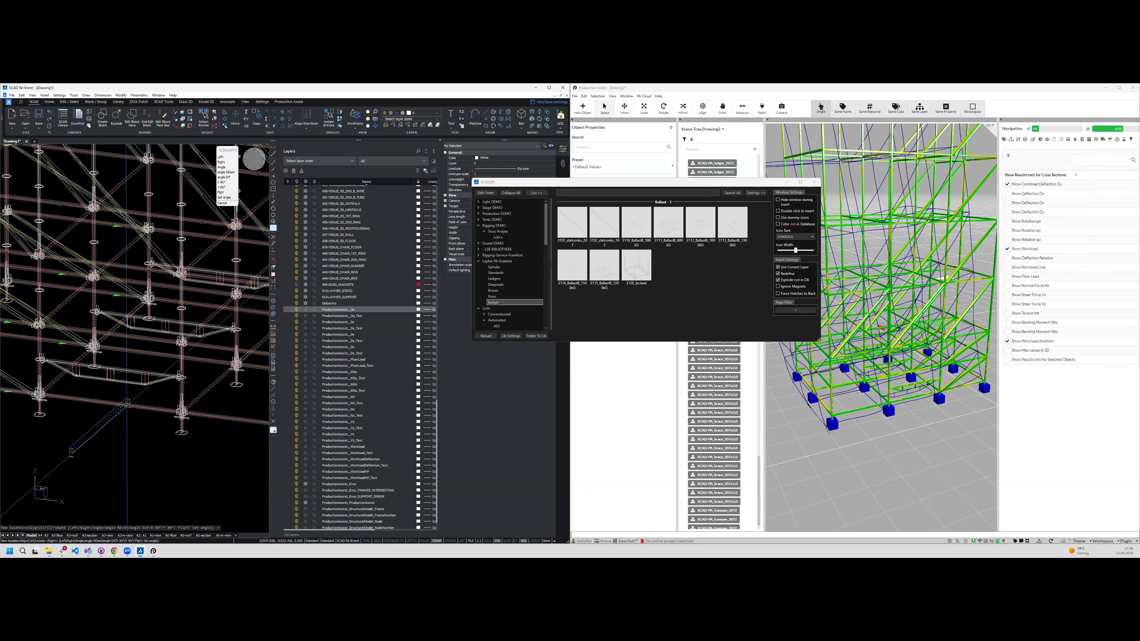
{"action": "scroll", "coordinate": [169, 342], "scroll_direction": "up", "scroll_amount": 6}
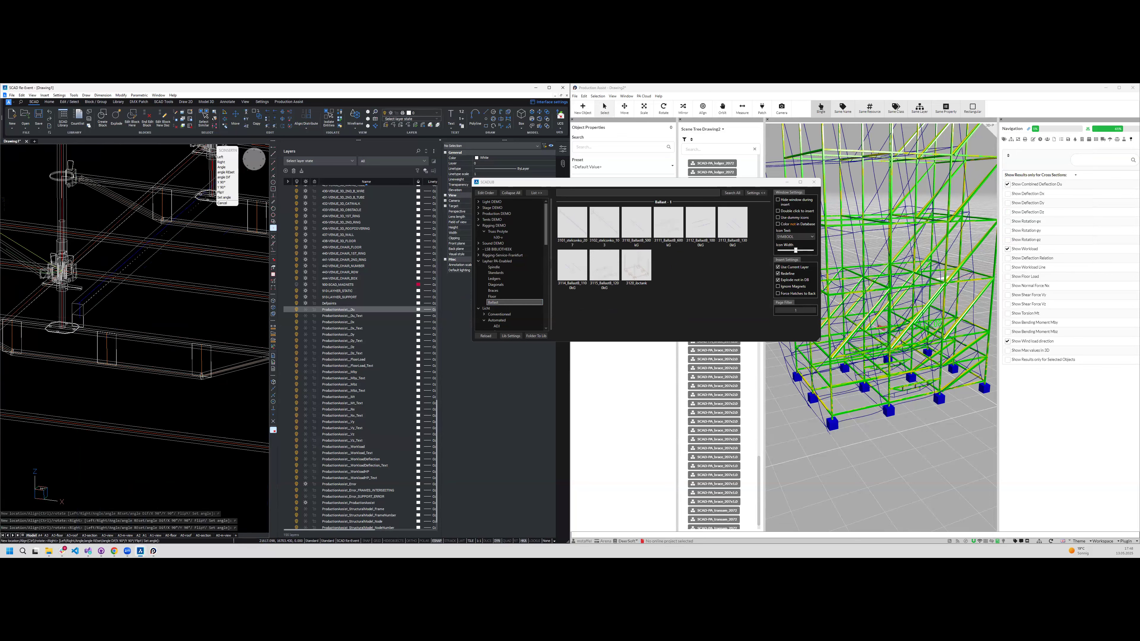
{"action": "scroll", "coordinate": [98, 330], "scroll_direction": "up", "scroll_amount": 3}
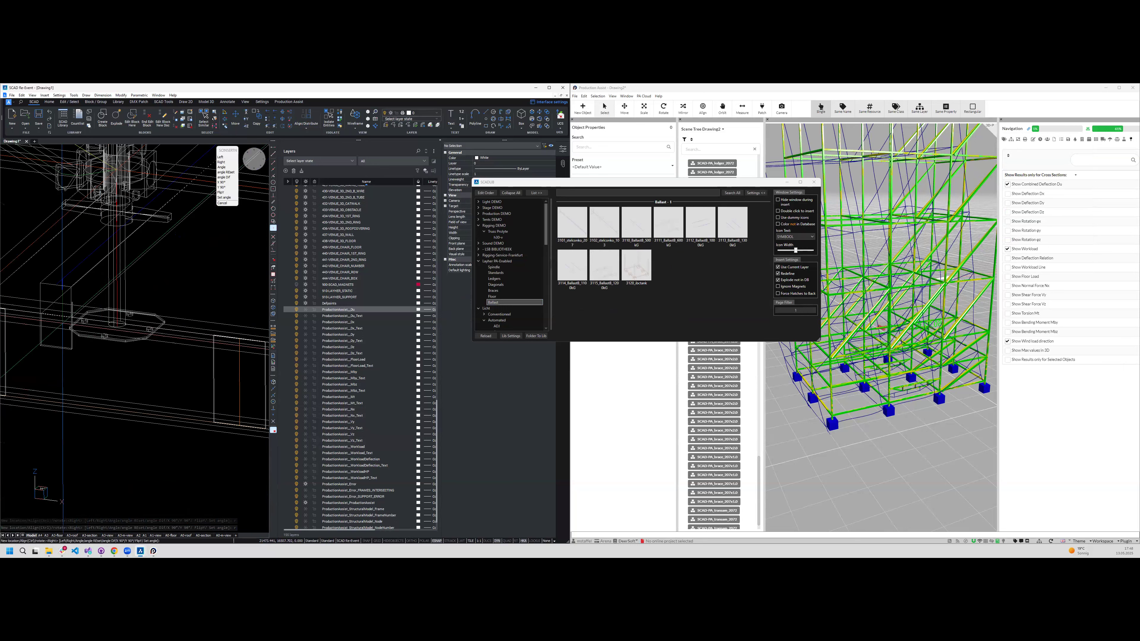
{"action": "scroll", "coordinate": [40, 322], "scroll_direction": "up", "scroll_amount": 5}
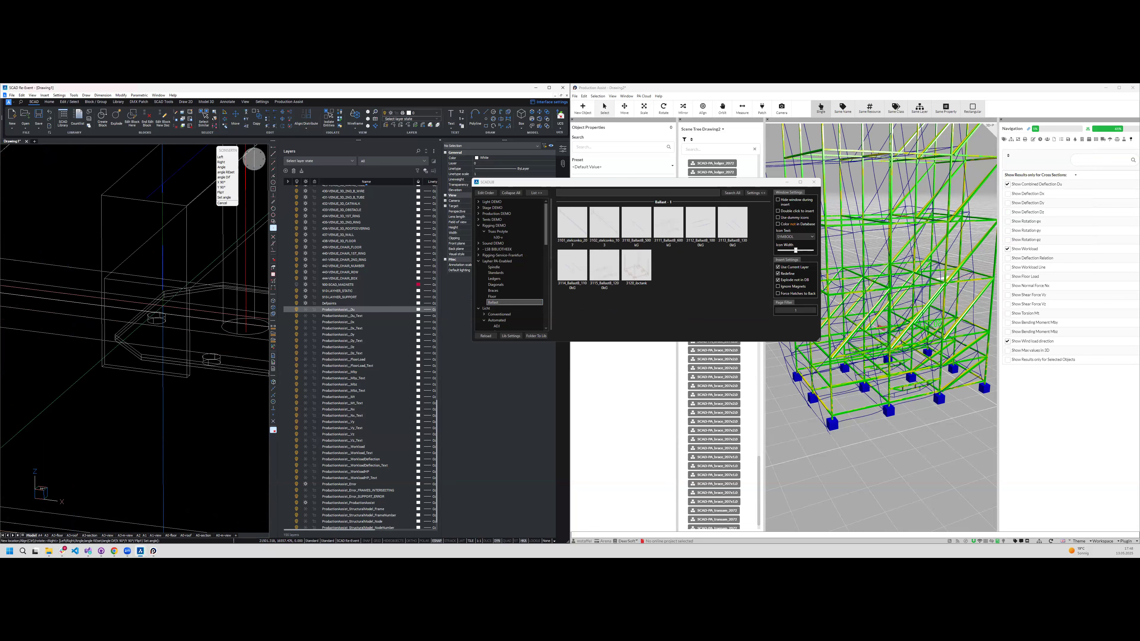
{"action": "scroll", "coordinate": [224, 321], "scroll_direction": "down", "scroll_amount": 4}
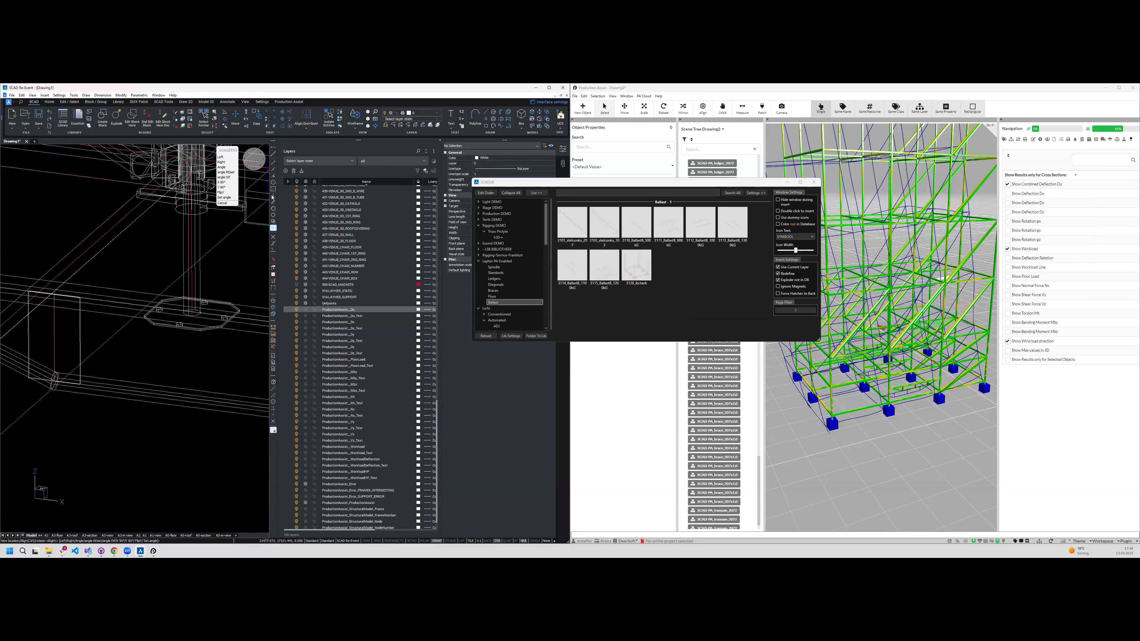
{"action": "left_click", "coordinate": [273, 176]}
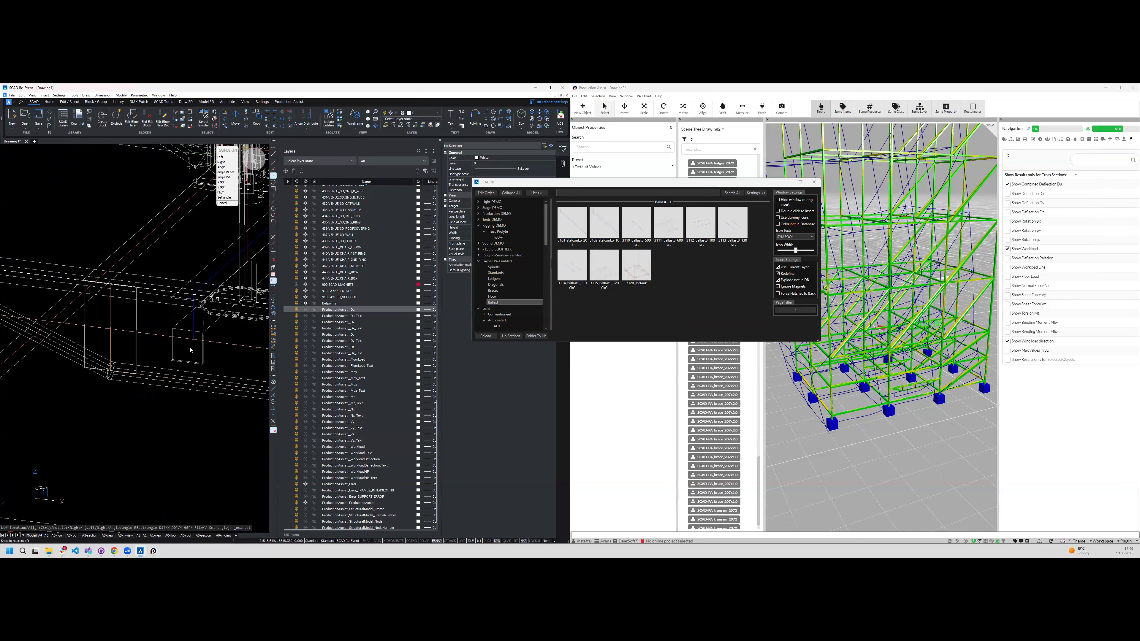
{"action": "scroll", "coordinate": [164, 309], "scroll_direction": "up", "scroll_amount": 3}
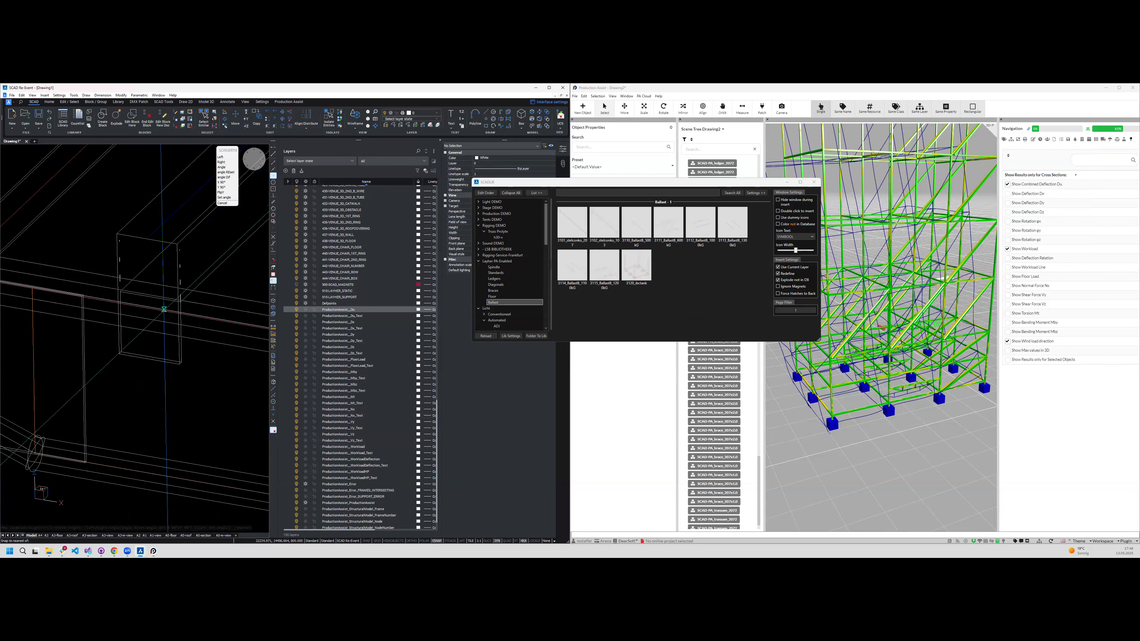
{"action": "left_click", "coordinate": [124, 302]}
- Place a second beam on the transoms beside the first and check both in the Production Assist 3D view
{"action": "scroll", "coordinate": [173, 285], "scroll_direction": "down", "scroll_amount": 8}
{"action": "scroll", "coordinate": [172, 285], "scroll_direction": "up", "scroll_amount": 5}
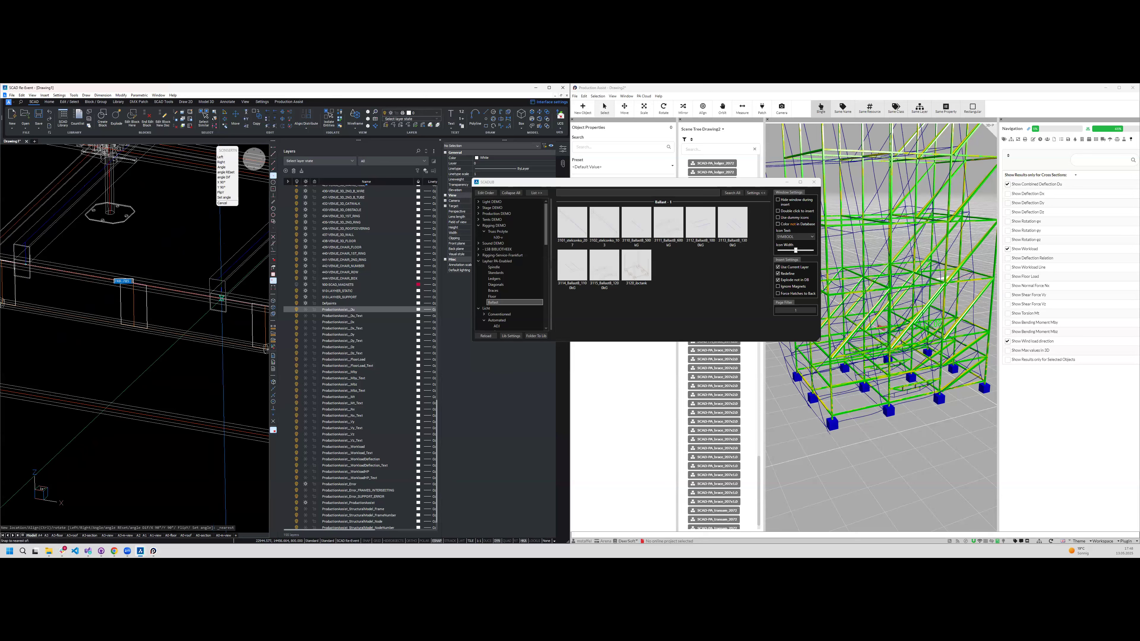
{"action": "scroll", "coordinate": [179, 305], "scroll_direction": "down", "scroll_amount": 3}
{"action": "key", "text": "Escape"}
{"action": "scroll", "coordinate": [179, 304], "scroll_direction": "down", "scroll_amount": 4}
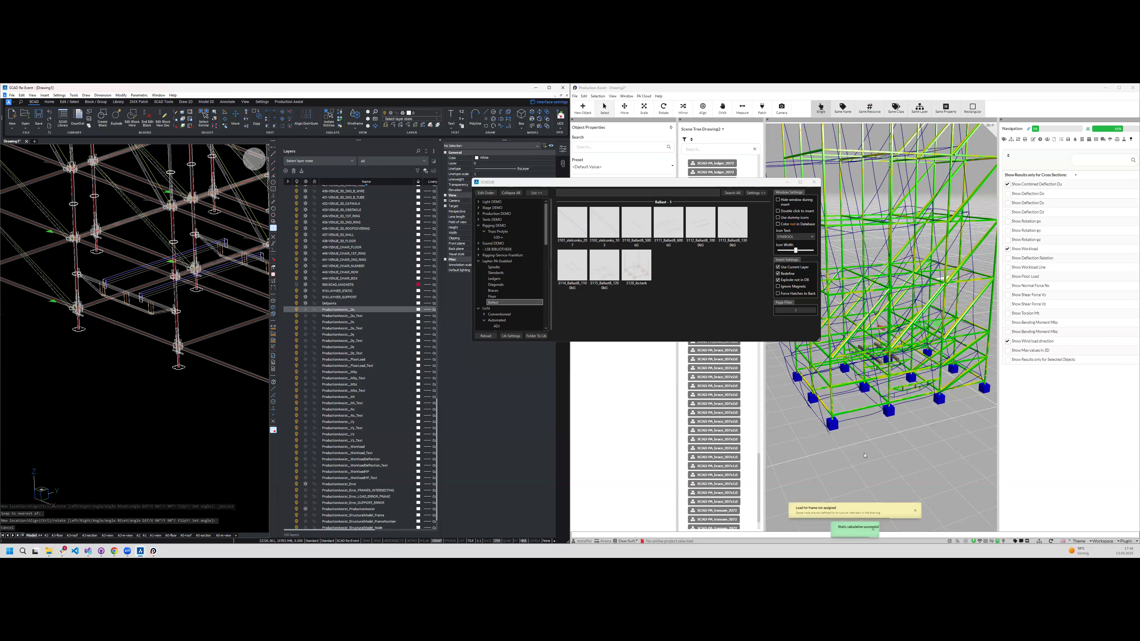
{"action": "left_click", "coordinate": [881, 359]}
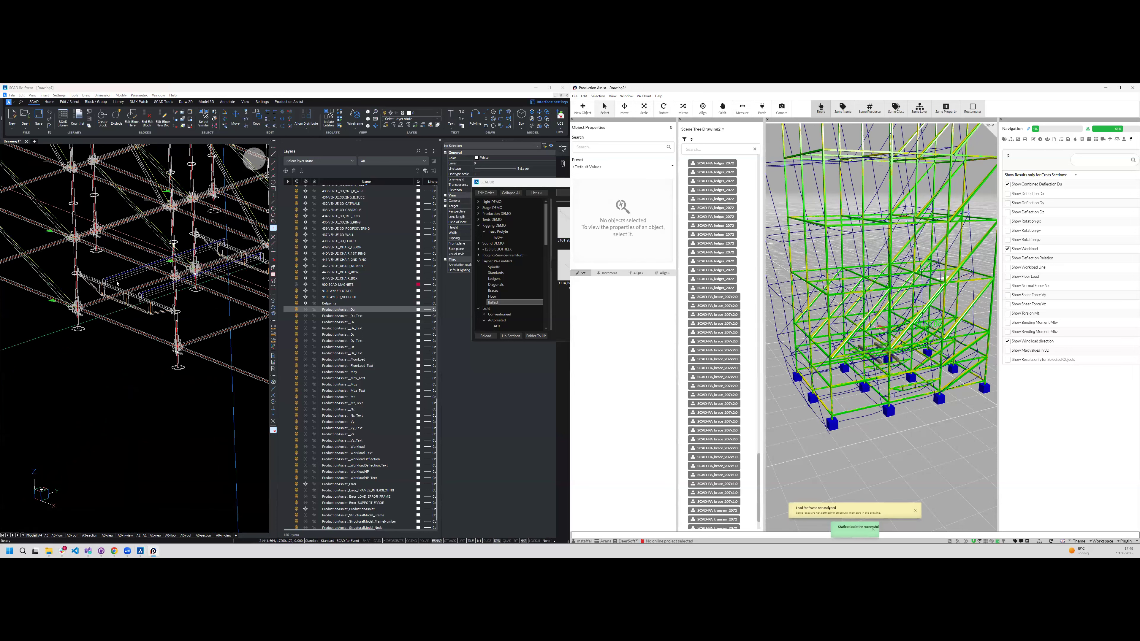
{"action": "middle_click_drag", "start_coordinate": [881, 328], "coordinate": [871, 328]}
- Copy the two inserted ballast beams to the neighbouring position in the tower's base
{"action": "left_click", "coordinate": [122, 276]}
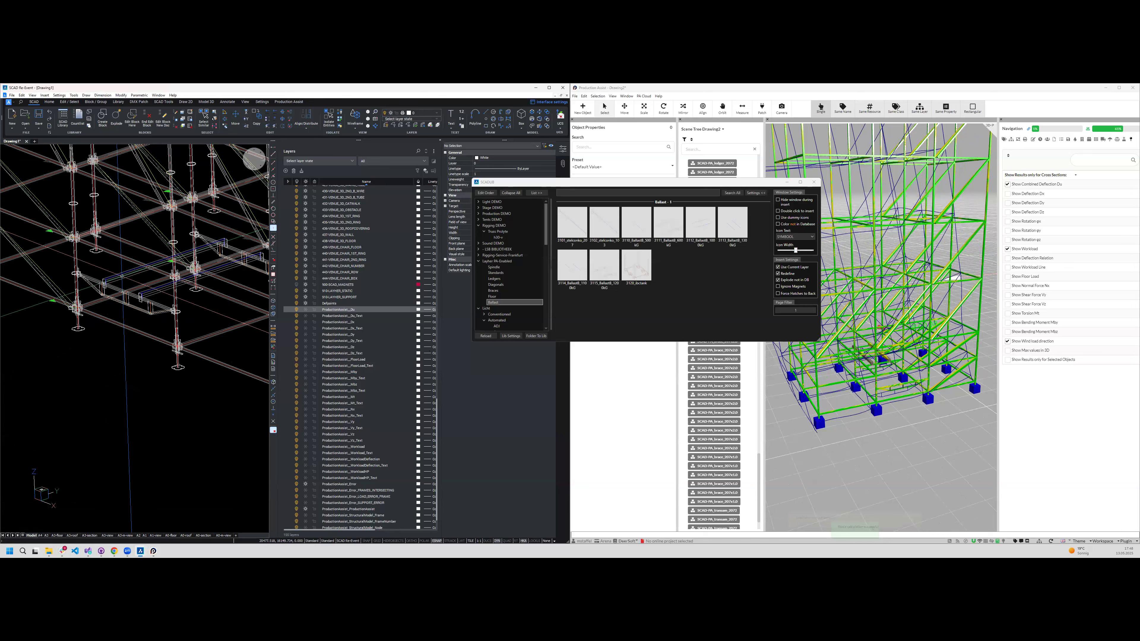
{"action": "left_click", "coordinate": [122, 276]}
{"action": "left_click", "coordinate": [181, 297]}
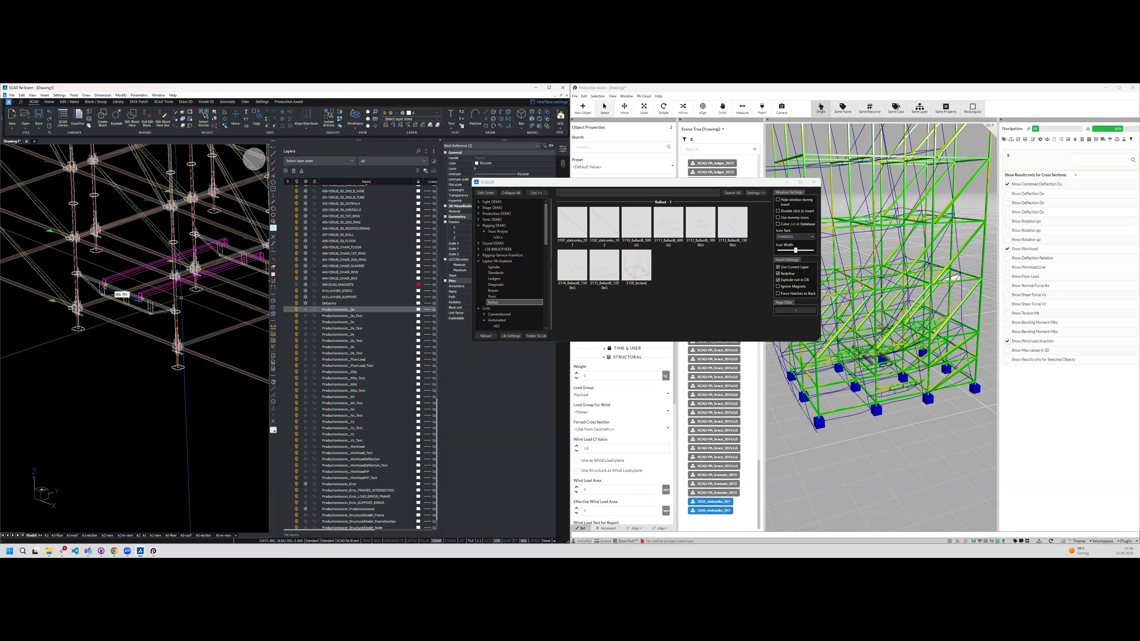
{"action": "key", "text": "Escape"}
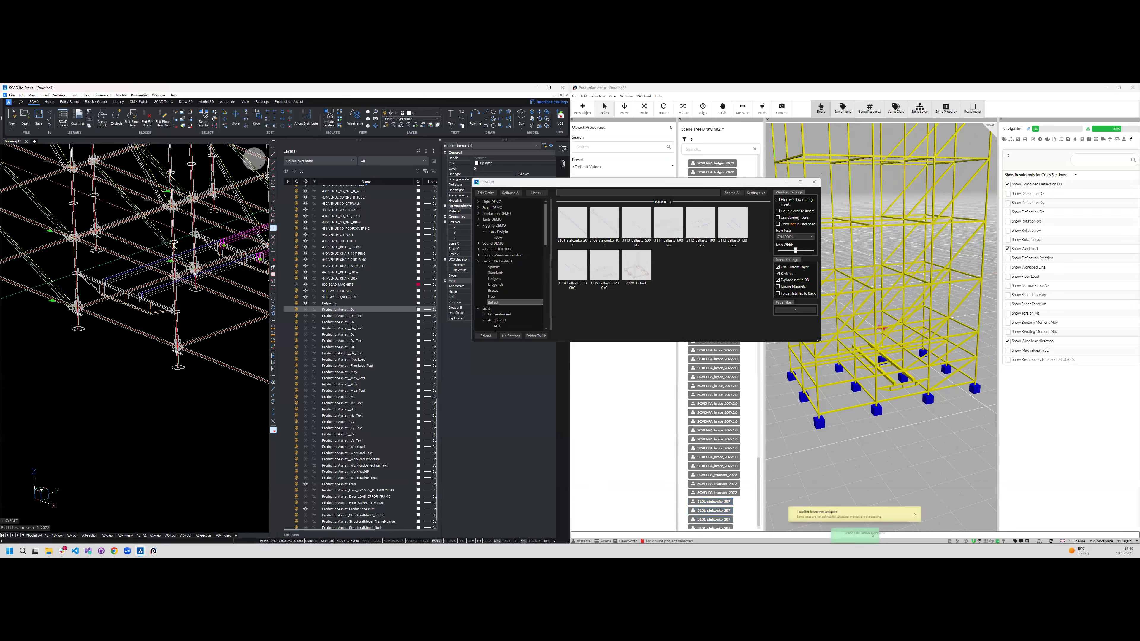
- Try to move two of the ballast beams along the X axis
{"action": "scroll", "coordinate": [225, 295], "scroll_direction": "down", "scroll_amount": 2}
{"action": "scroll", "coordinate": [230, 299], "scroll_direction": "up", "scroll_amount": 6}
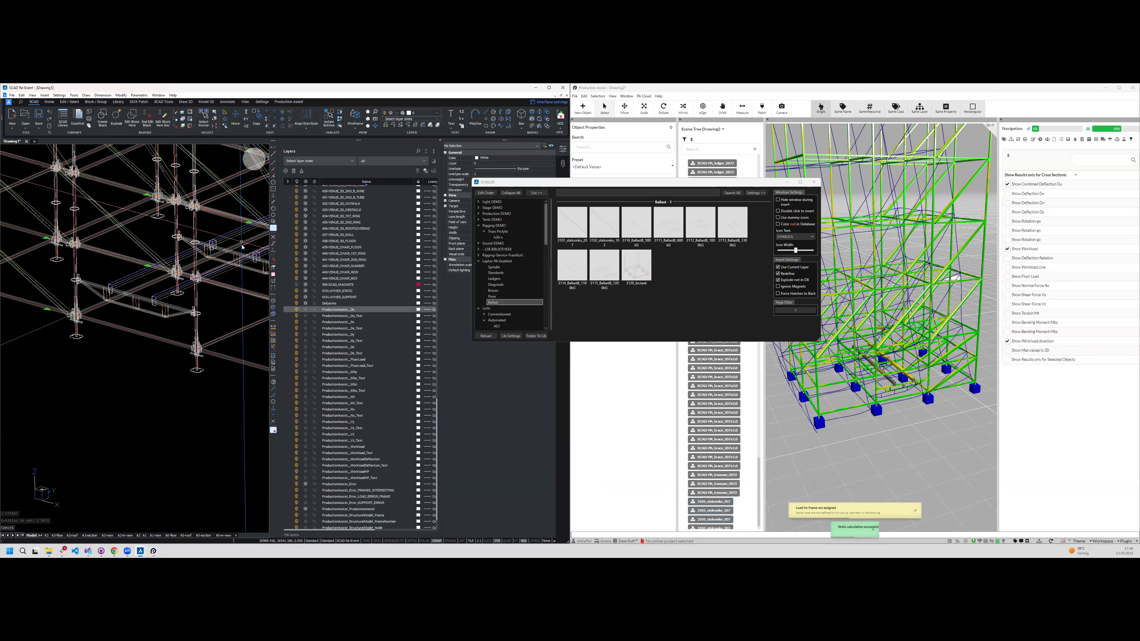
{"action": "scroll", "coordinate": [178, 246], "scroll_direction": "up", "scroll_amount": 6}
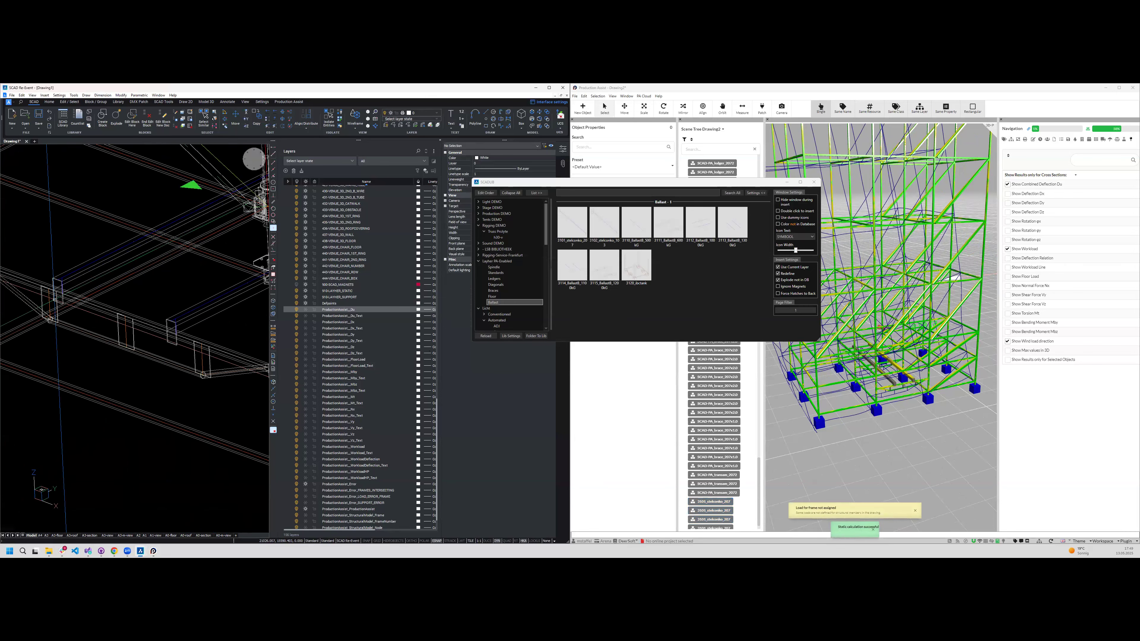
{"action": "scroll", "coordinate": [175, 269], "scroll_direction": "down", "scroll_amount": 7}
{"action": "scroll", "coordinate": [165, 261], "scroll_direction": "up", "scroll_amount": 7}
{"action": "scroll", "coordinate": [165, 261], "scroll_direction": "down", "scroll_amount": 4}
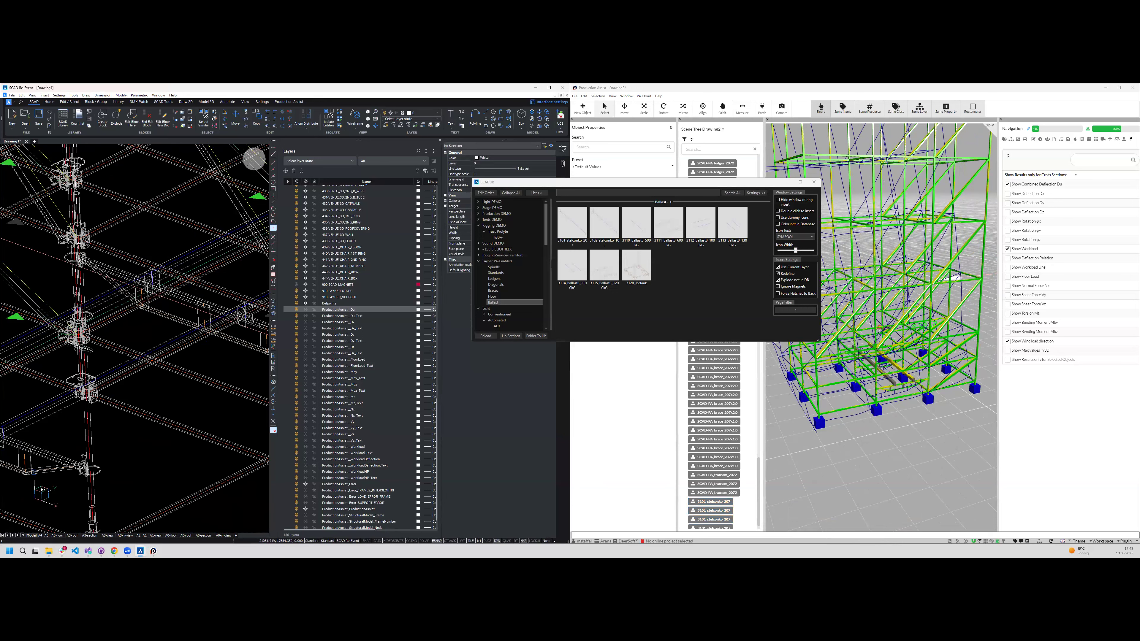
{"action": "left_click", "coordinate": [152, 285]}
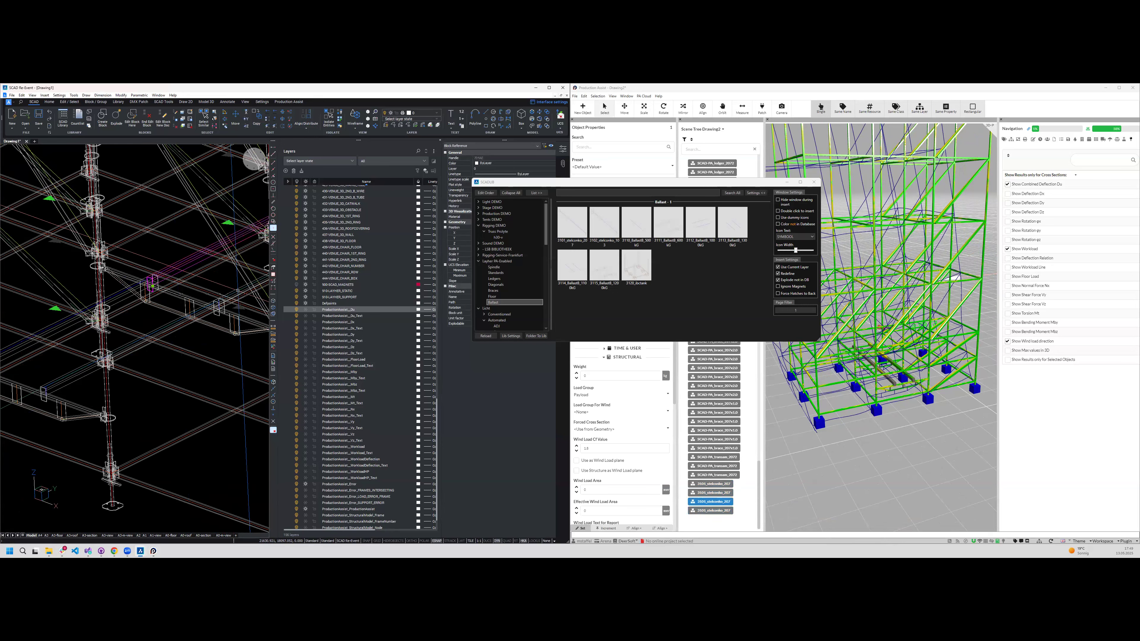
{"action": "type", "text": "mx"}
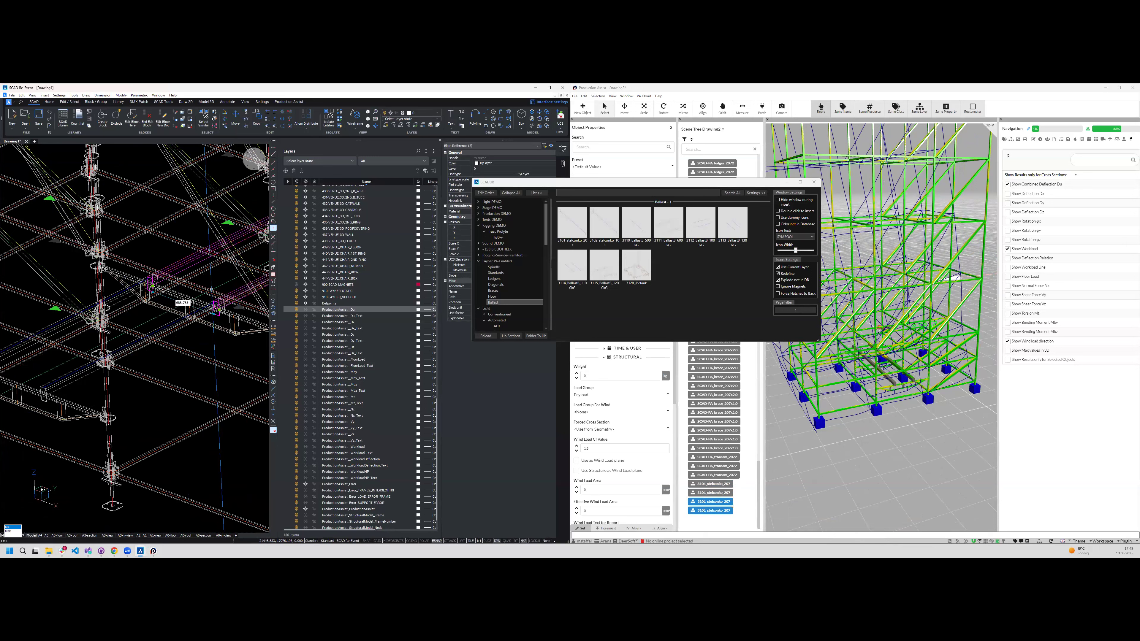
{"action": "key", "text": "Return"}
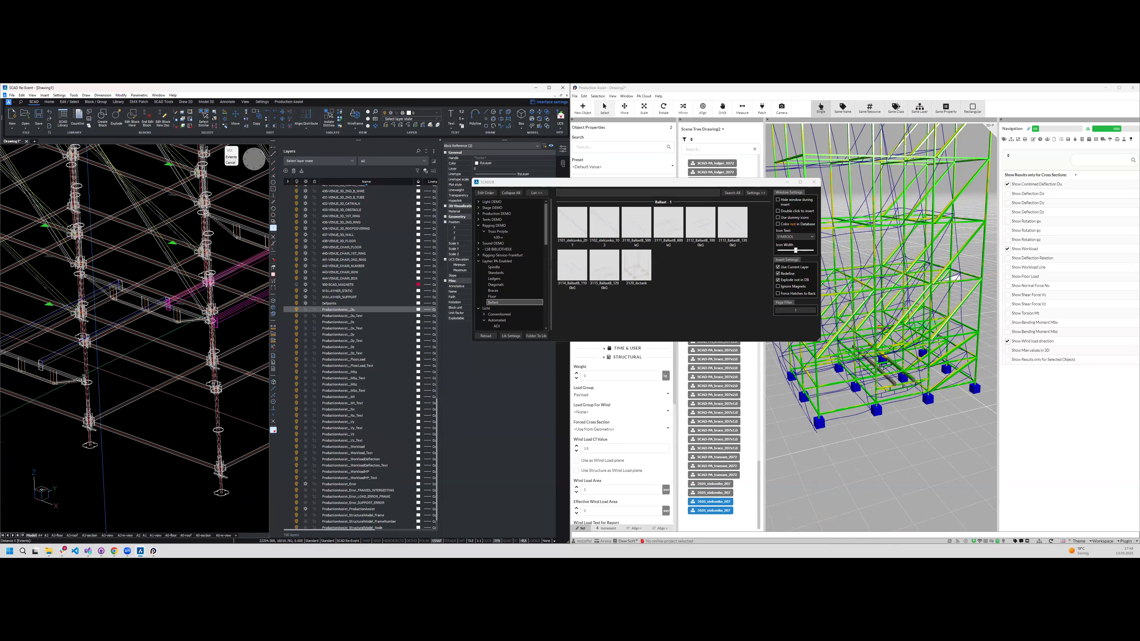
{"action": "key", "text": "Escape"}
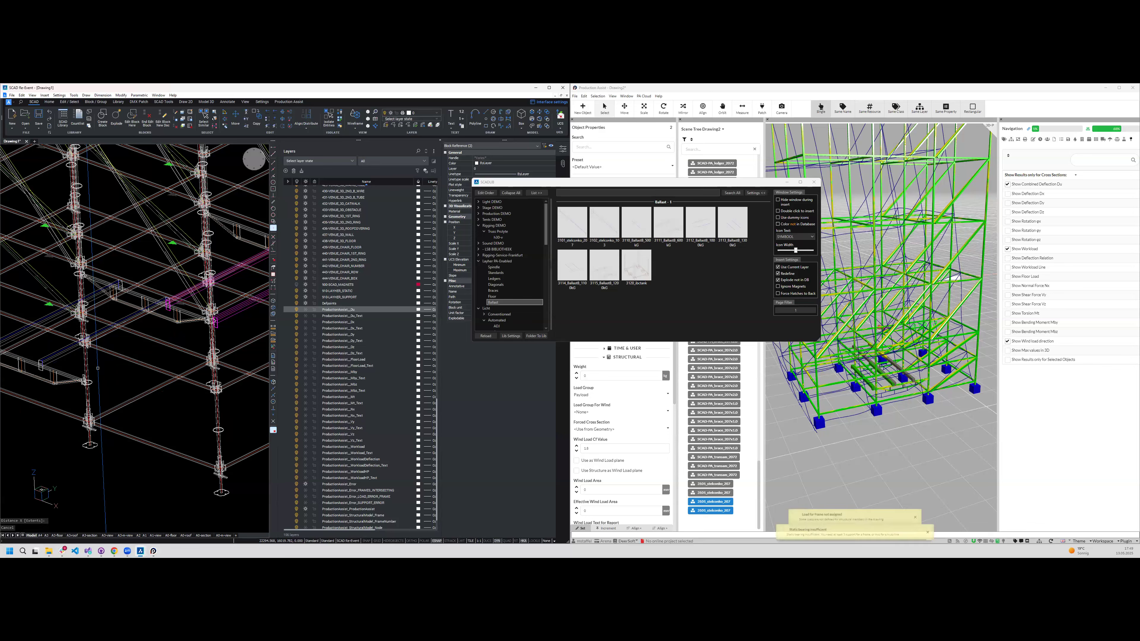
{"action": "key", "text": "ctrl+z"}
{"action": "key", "text": "ctrl+z"}
{"action": "key", "text": "ctrl+z"}
{"action": "key", "text": "ctrl+z"}
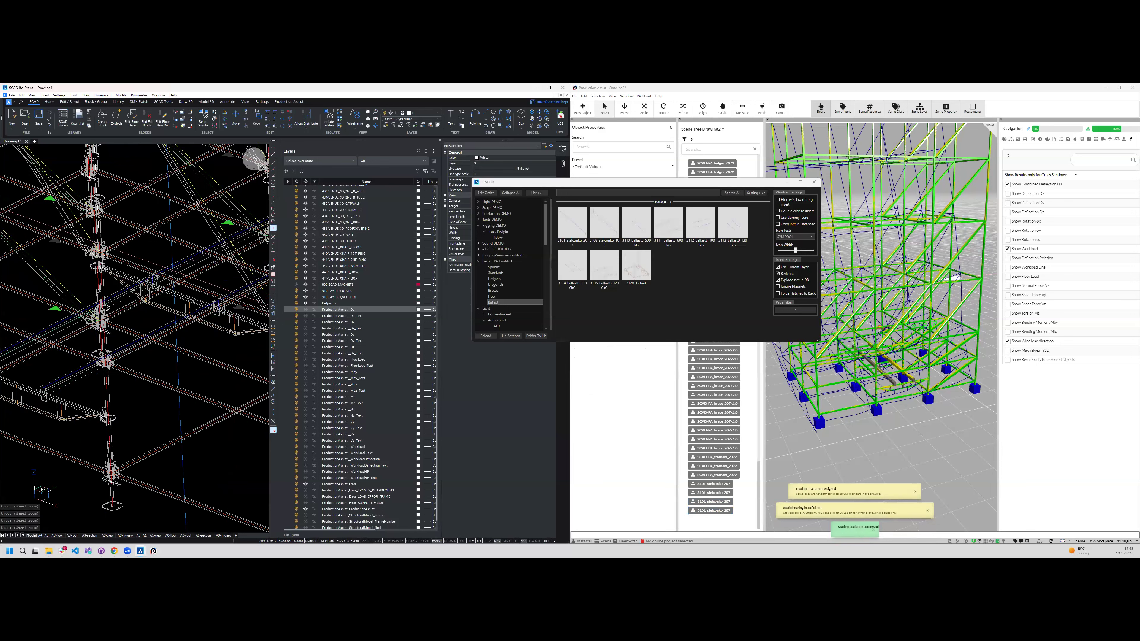
- Select the same two ballast beams and move them along the X axis by an entered distance
{"action": "left_click", "coordinate": [173, 270]}
{"action": "left_click", "coordinate": [247, 282]}
{"action": "type", "text": "mx"}
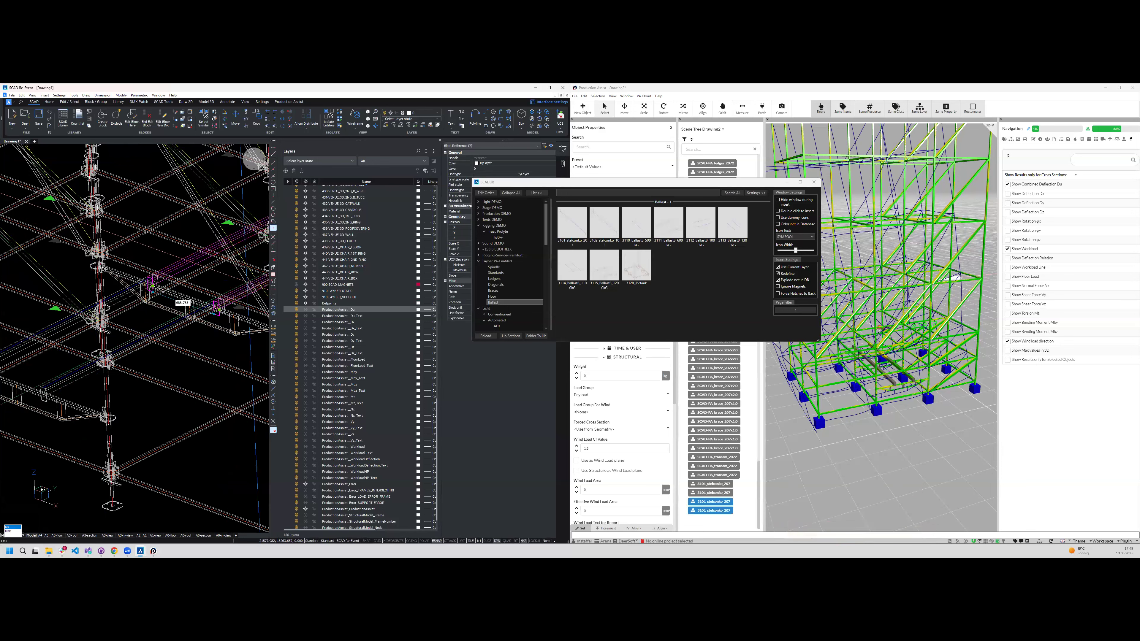
{"action": "key", "text": "Return"}
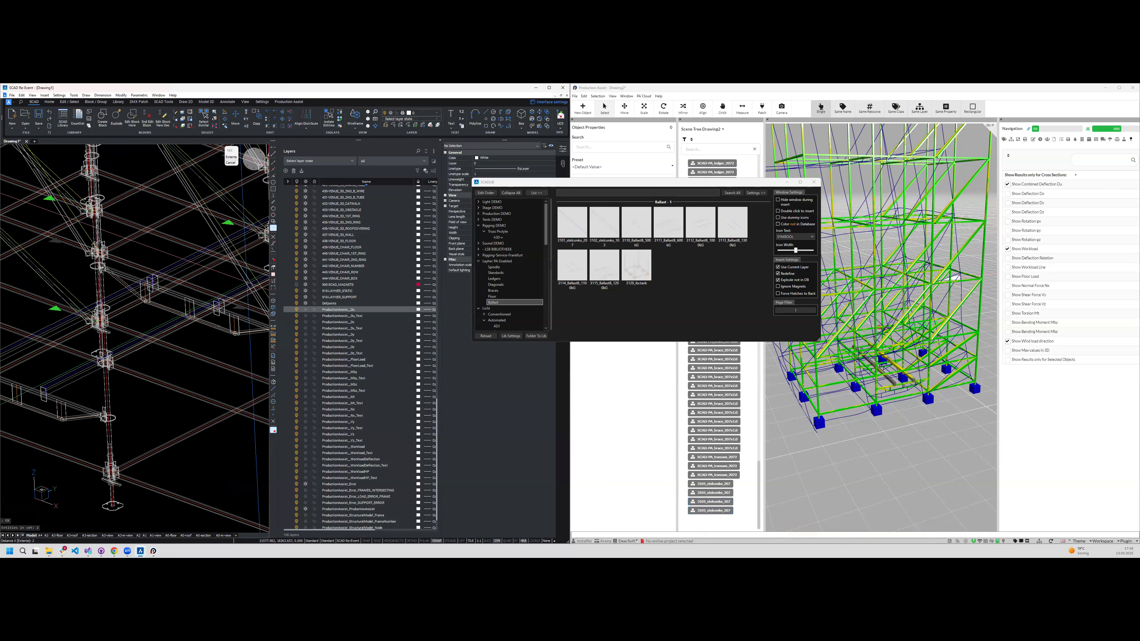
{"action": "key", "text": "Return"}
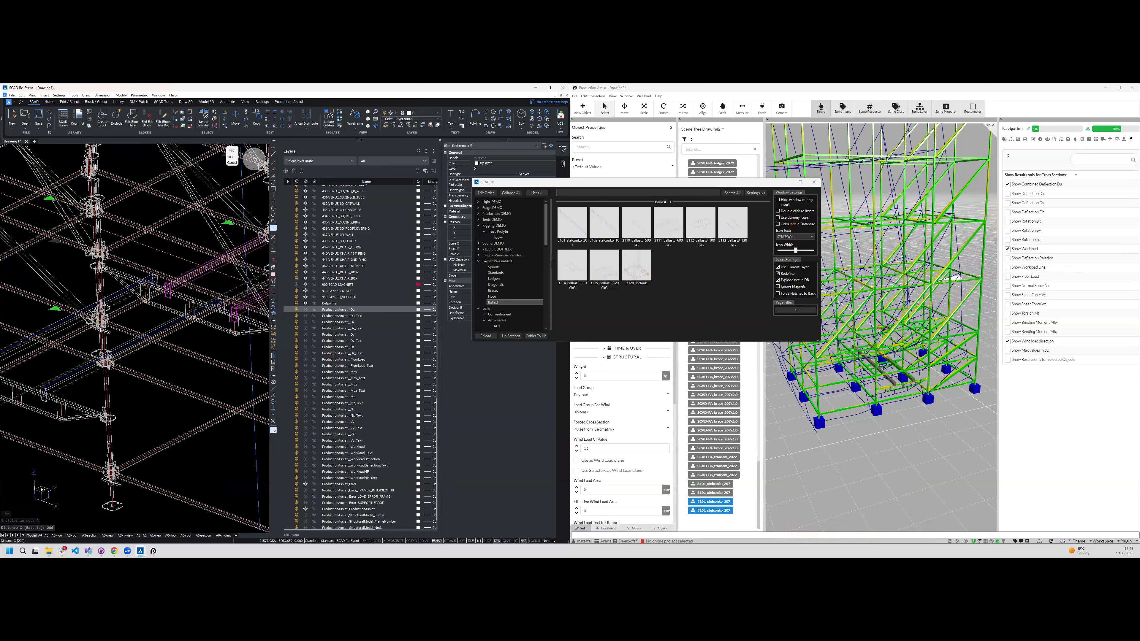
{"action": "key", "text": "Escape"}
- Start inserting the 3111 ballast block from the Layher ballast library and rotate it right
{"action": "scroll", "coordinate": [149, 350], "scroll_direction": "down", "scroll_amount": 3}
{"action": "middle_click_drag", "start_coordinate": [148, 350], "coordinate": [155, 391], "text": "shift"}
{"action": "scroll", "coordinate": [155, 392], "scroll_direction": "up", "scroll_amount": 3}
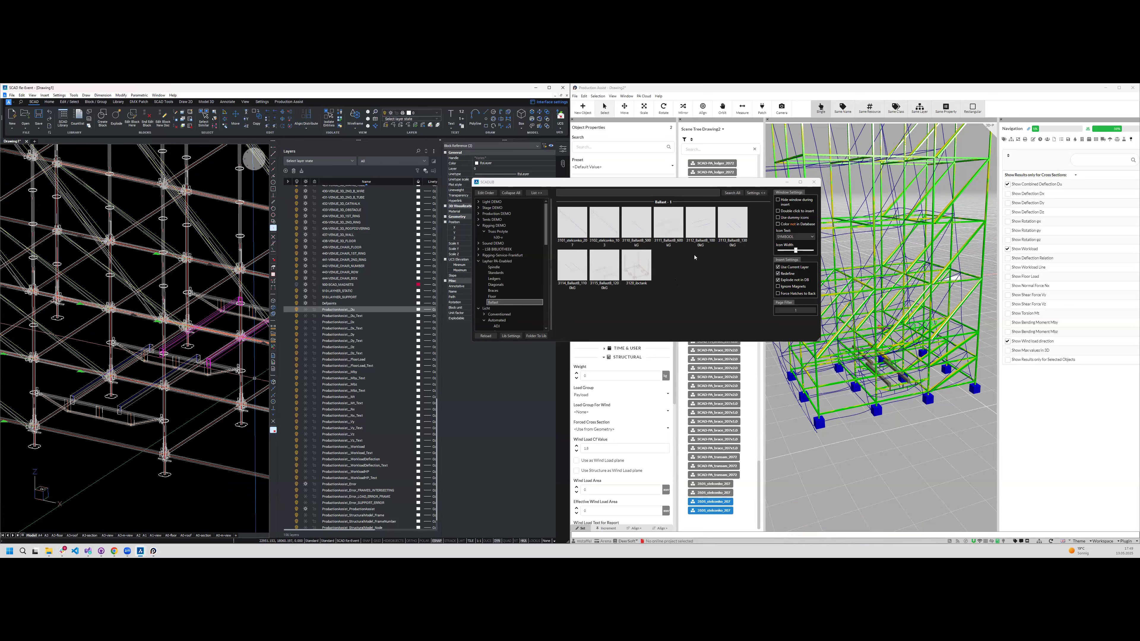
{"action": "left_click", "coordinate": [668, 222]}
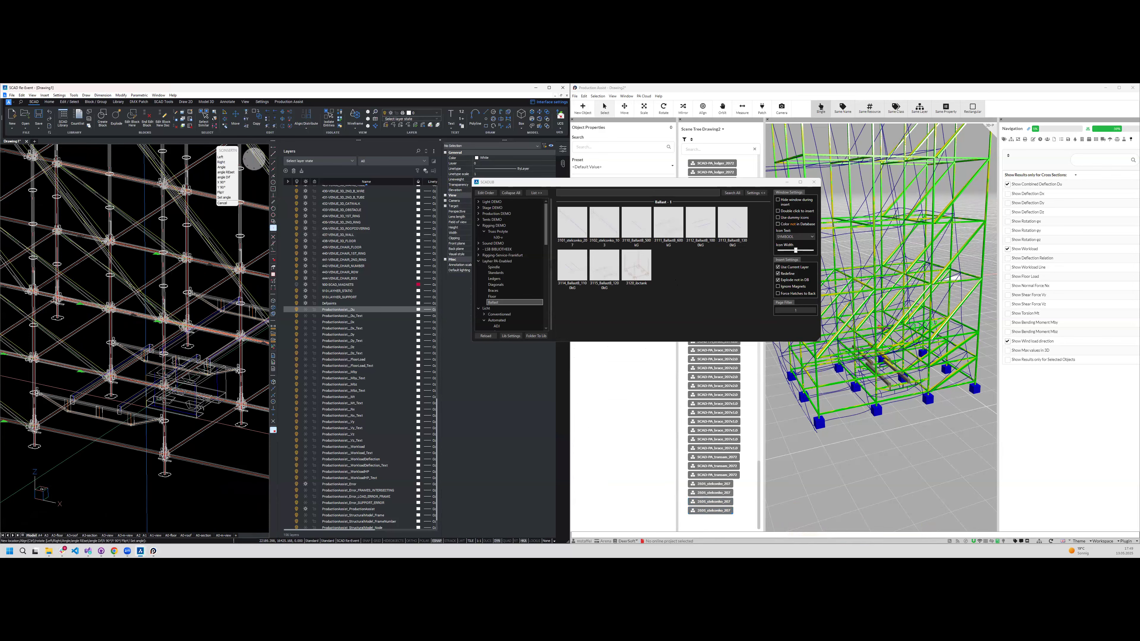
{"action": "scroll", "coordinate": [75, 406], "scroll_direction": "up", "scroll_amount": 6}
{"action": "scroll", "coordinate": [100, 358], "scroll_direction": "up", "scroll_amount": 3}
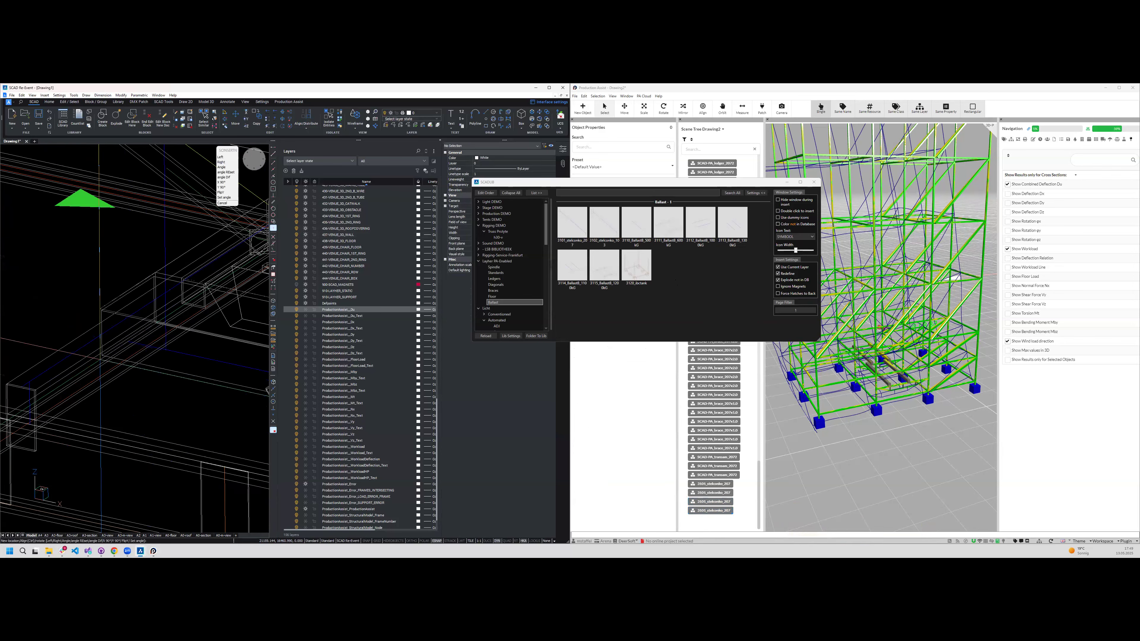
{"action": "middle_click_drag", "start_coordinate": [78, 337], "coordinate": [90, 323], "text": "shift"}
{"action": "scroll", "coordinate": [117, 411], "scroll_direction": "down", "scroll_amount": 7}
{"action": "middle_click_drag", "start_coordinate": [158, 407], "coordinate": [155, 418], "text": "shift"}
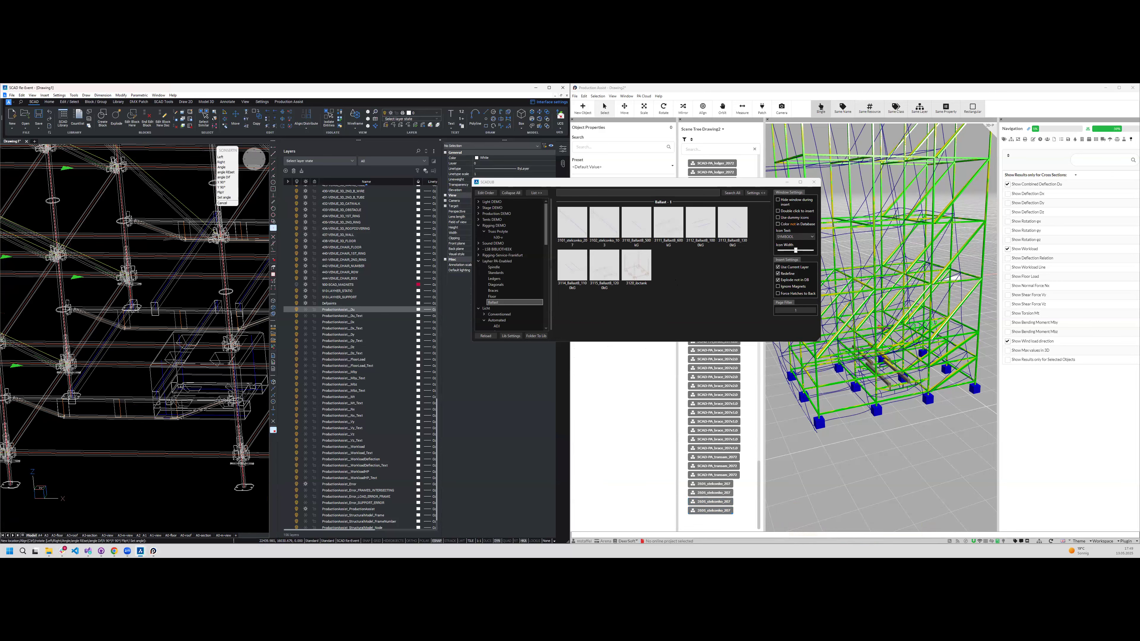
{"action": "scroll", "coordinate": [154, 415], "scroll_direction": "down", "scroll_amount": 1}
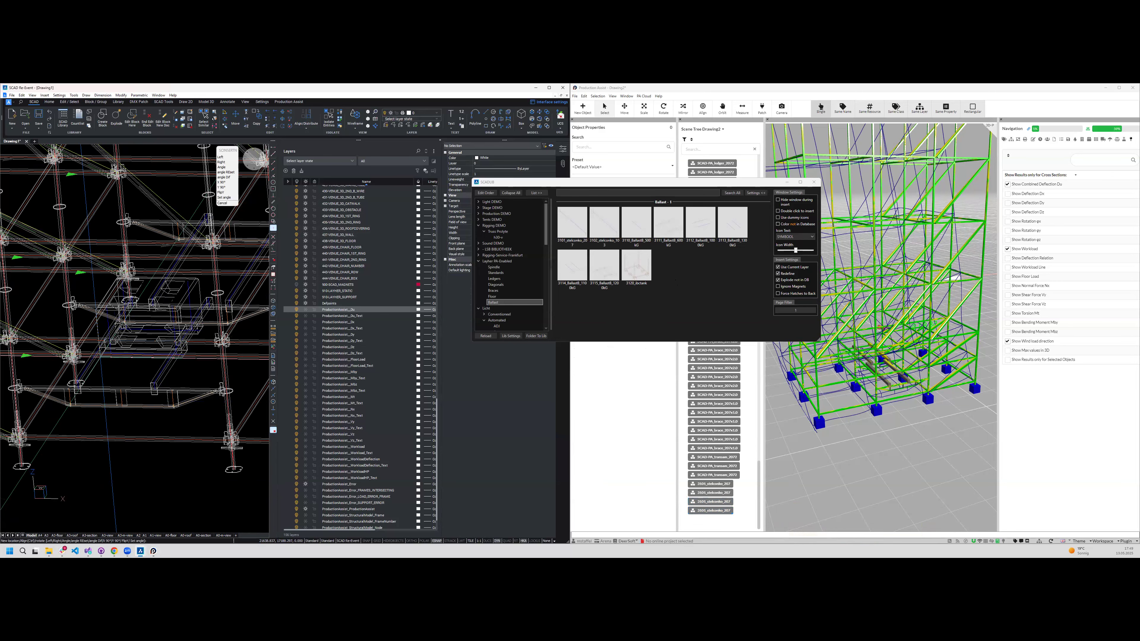
{"action": "type", "text": "r"}
{"action": "key", "text": "Return"}
- Place the ballast block in the free space below the tower's base and end the insertion
{"action": "middle_click_drag", "start_coordinate": [140, 374], "coordinate": [135, 363], "text": "shift"}
{"action": "scroll", "coordinate": [112, 360], "scroll_direction": "up", "scroll_amount": 5}
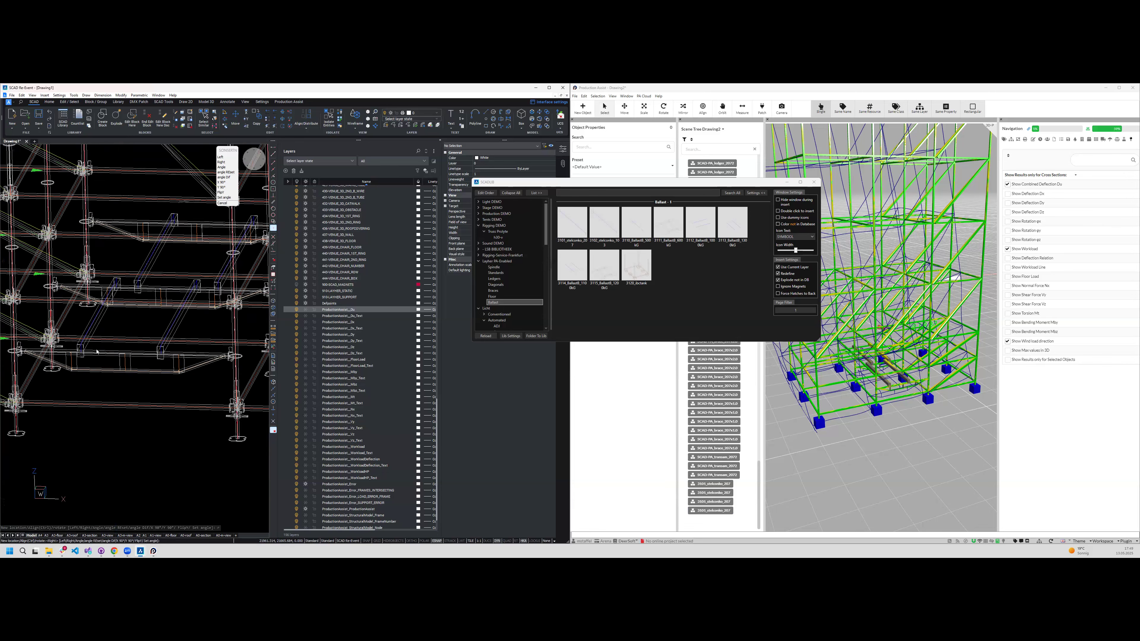
{"action": "scroll", "coordinate": [87, 355], "scroll_direction": "down", "scroll_amount": 3}
{"action": "mouse_move", "coordinate": [92, 352]}
{"action": "middle_mouse_down", "text": "shift"}
{"action": "mouse_move", "coordinate": [110, 331]}
{"action": "mouse_move", "coordinate": [112, 344]}
{"action": "middle_mouse_up", "text": "shift"}
{"action": "scroll", "coordinate": [130, 326], "scroll_direction": "down", "scroll_amount": 2}
{"action": "left_click", "coordinate": [108, 426]}
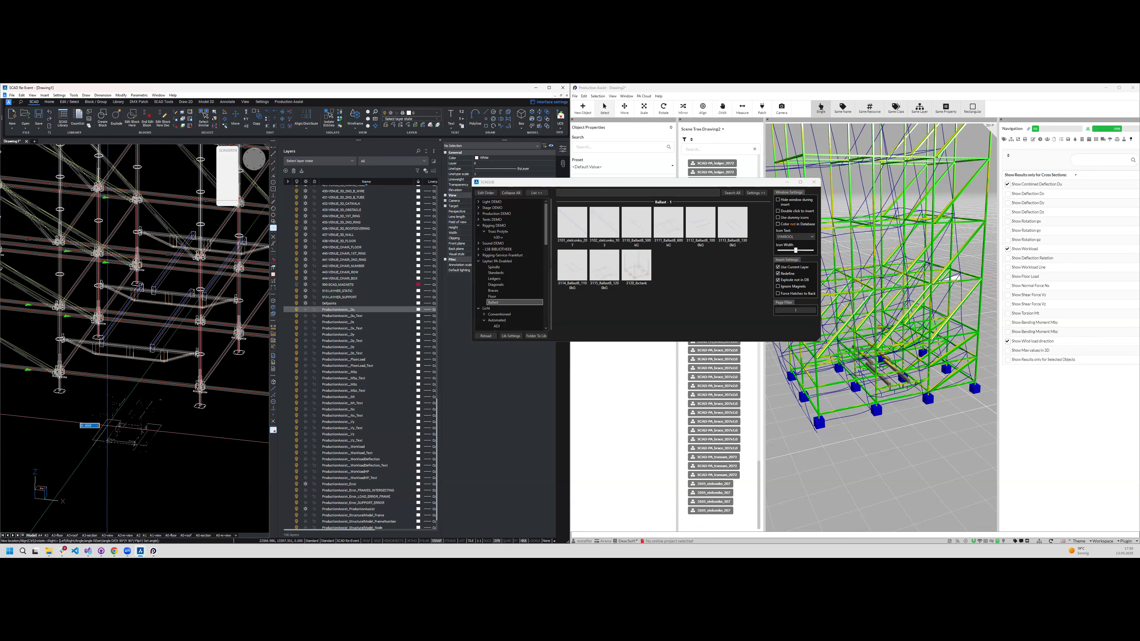
{"action": "key", "text": "Escape"}
{"action": "scroll", "coordinate": [125, 453], "scroll_direction": "up", "scroll_amount": 5}
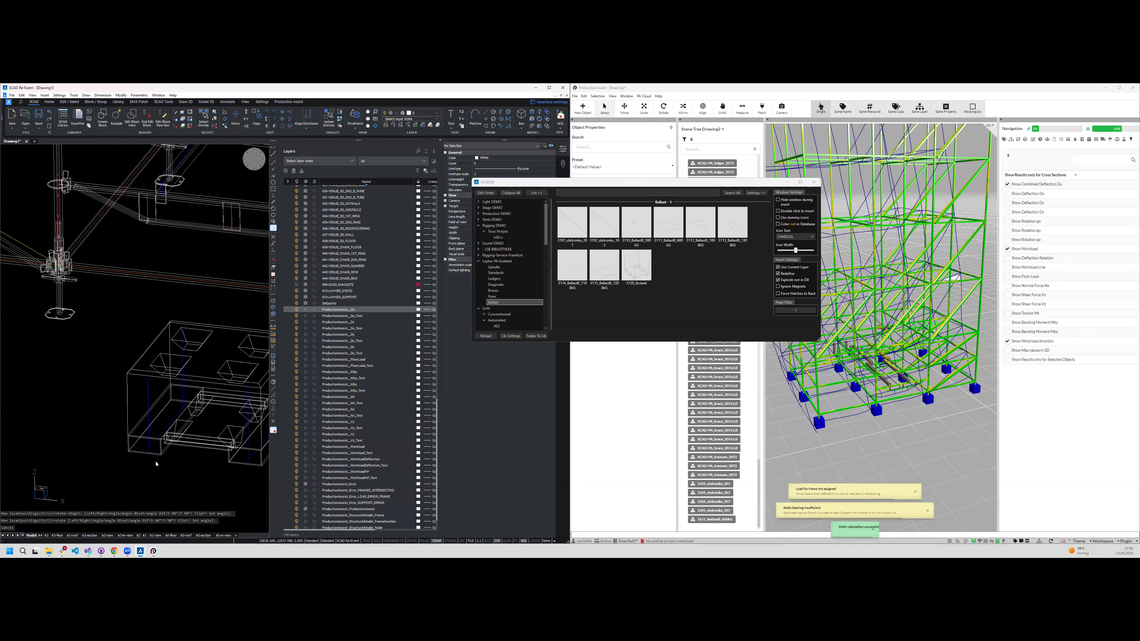
- Delete the ballast block that was placed below the tower's base
{"action": "middle_click_drag", "start_coordinate": [125, 453], "coordinate": [176, 229], "text": "shift"}
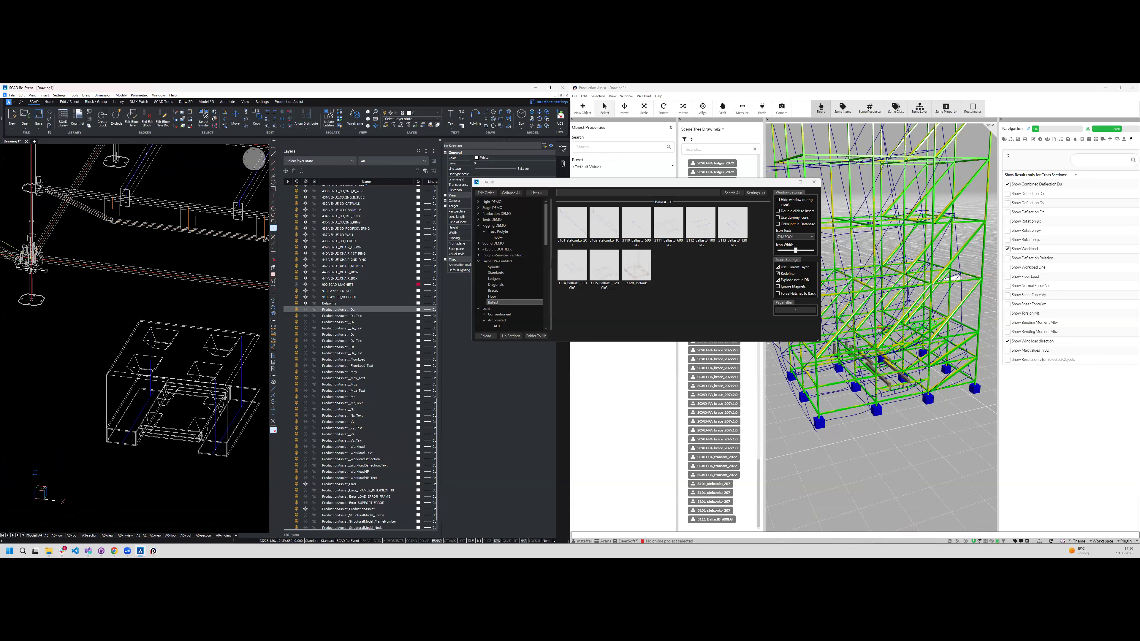
{"action": "scroll", "coordinate": [179, 391], "scroll_direction": "down", "scroll_amount": 1}
{"action": "left_click", "coordinate": [219, 392]}
{"action": "key", "text": "Delete"}
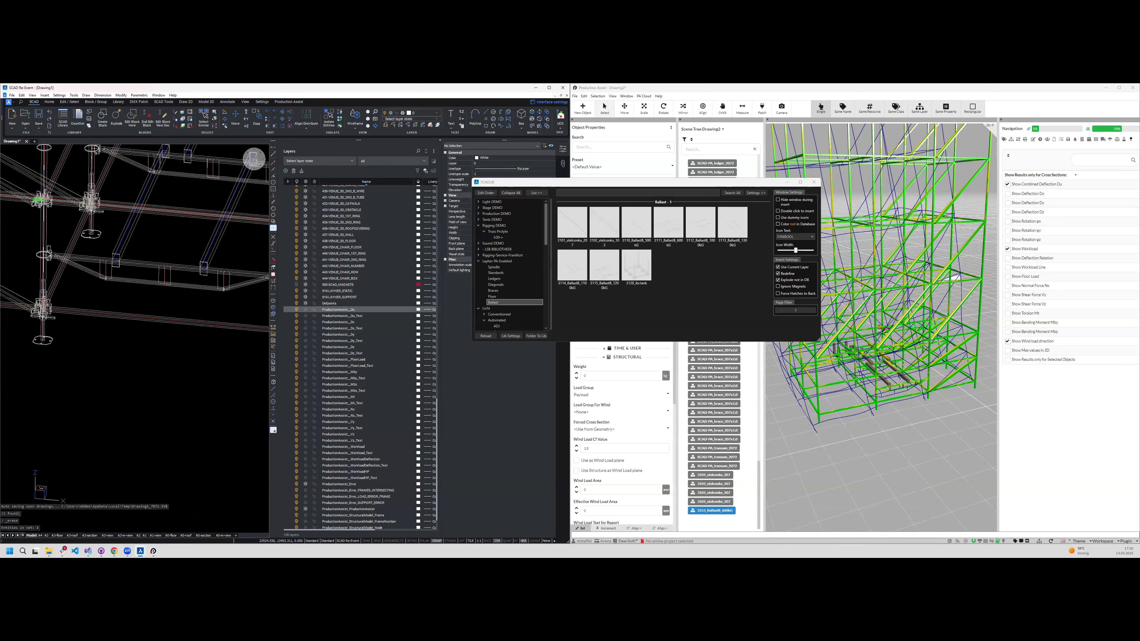
- Insert a new 3111 ballast block from the library, without rotation, in the free space below the tower's base
{"action": "left_click", "coordinate": [673, 230]}
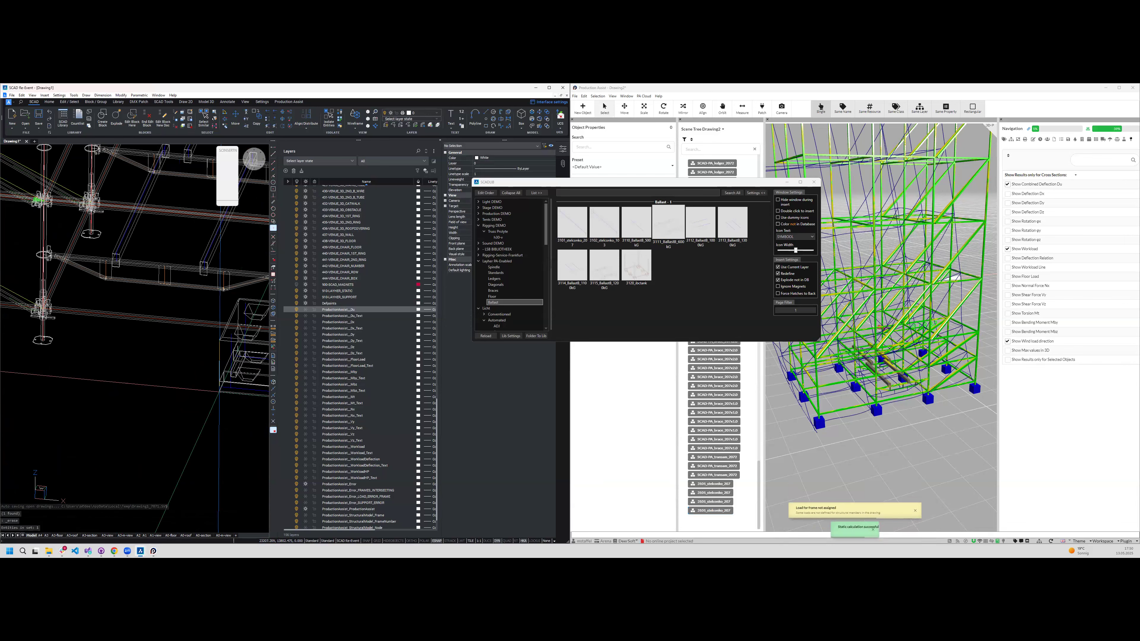
{"action": "left_click", "coordinate": [107, 434]}
{"action": "key", "text": "Escape"}
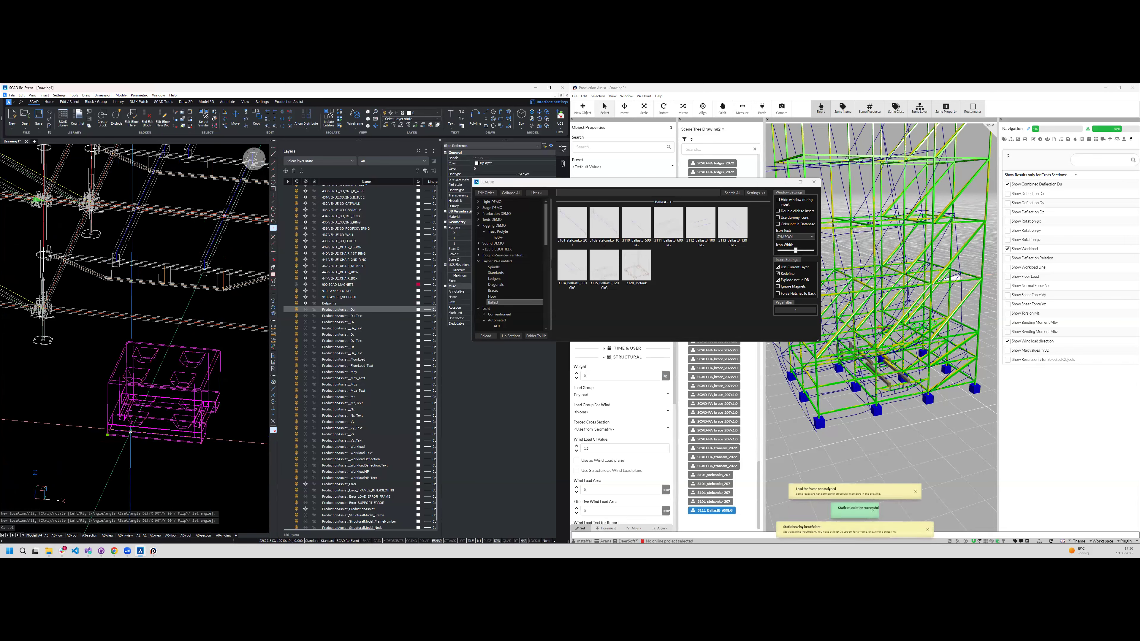
- Move the ballast block from its lower corner endpoint onto the ballast beams in the tower's base
{"action": "type", "text": "m"}
{"action": "key", "text": "Return"}
{"action": "scroll", "coordinate": [130, 431], "scroll_direction": "up", "scroll_amount": 6}
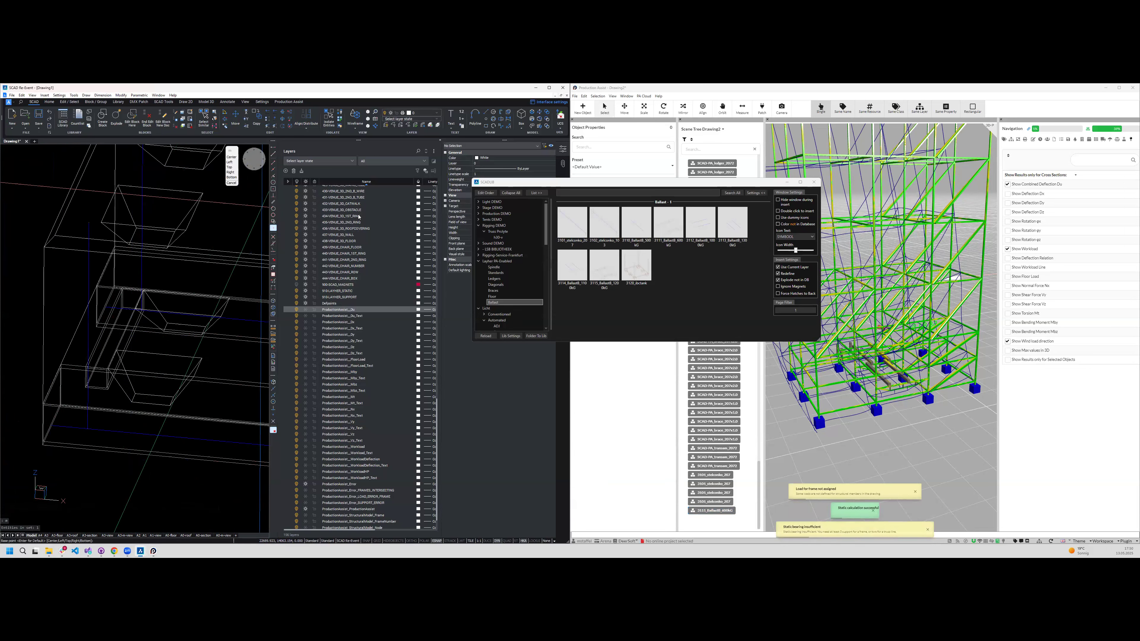
{"action": "left_click", "coordinate": [273, 162]}
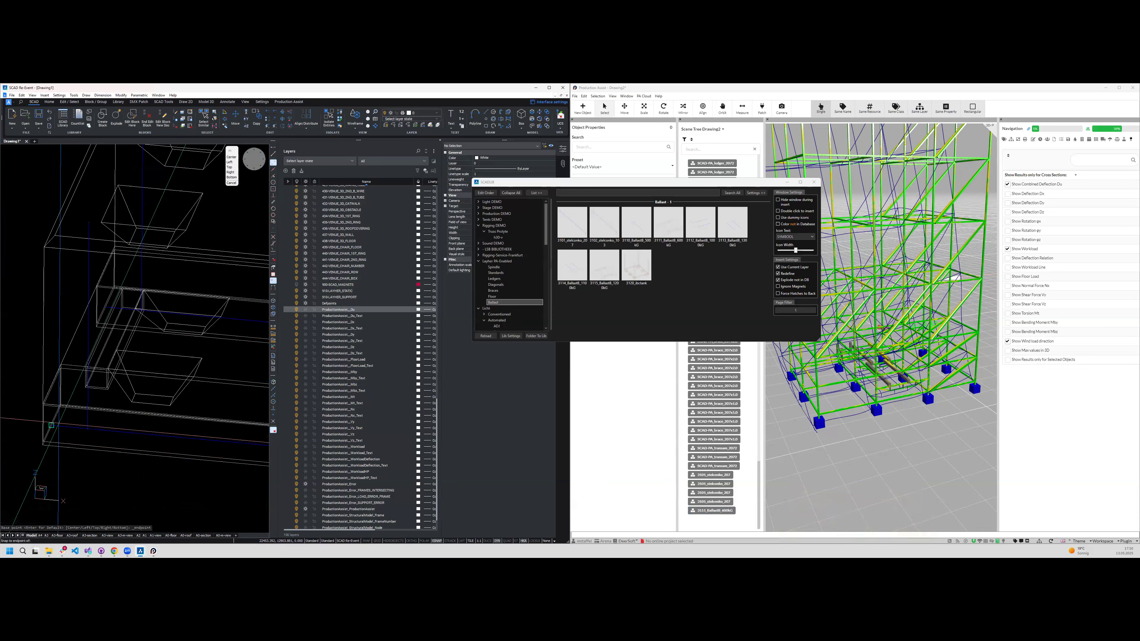
{"action": "left_click", "coordinate": [51, 425]}
{"action": "scroll", "coordinate": [85, 427], "scroll_direction": "down", "scroll_amount": 8}
{"action": "scroll", "coordinate": [62, 493], "scroll_direction": "up", "scroll_amount": 5}
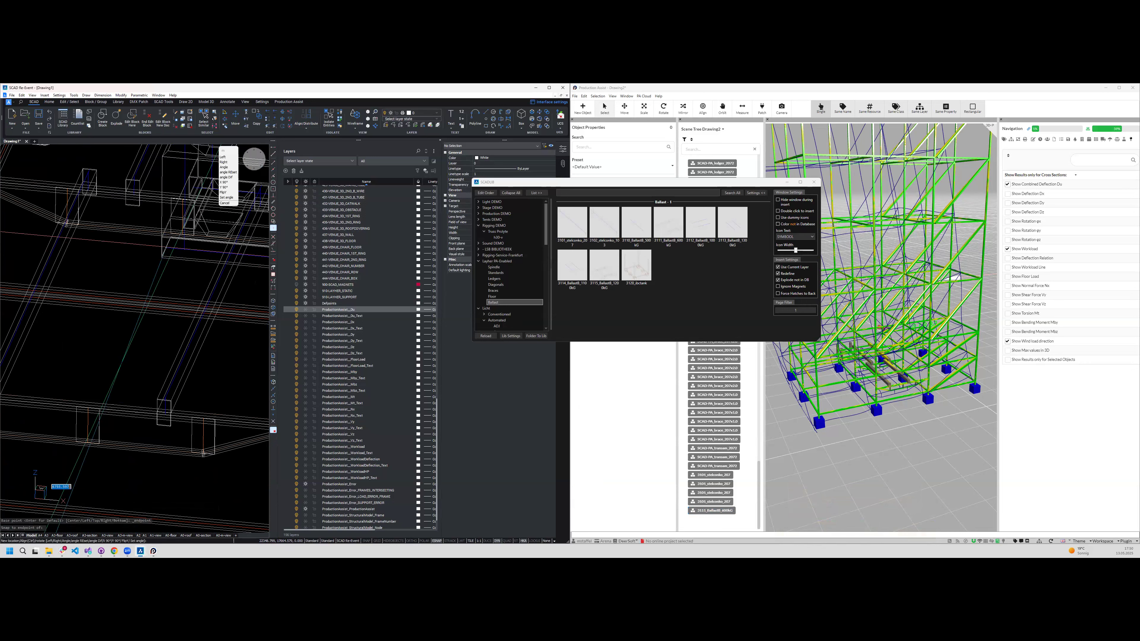
{"action": "left_click", "coordinate": [272, 177]}
{"action": "scroll", "coordinate": [64, 389], "scroll_direction": "up", "scroll_amount": 3}
{"action": "scroll", "coordinate": [108, 449], "scroll_direction": "down", "scroll_amount": 5}
{"action": "scroll", "coordinate": [104, 382], "scroll_direction": "up", "scroll_amount": 5}
{"action": "key", "text": "Escape"}
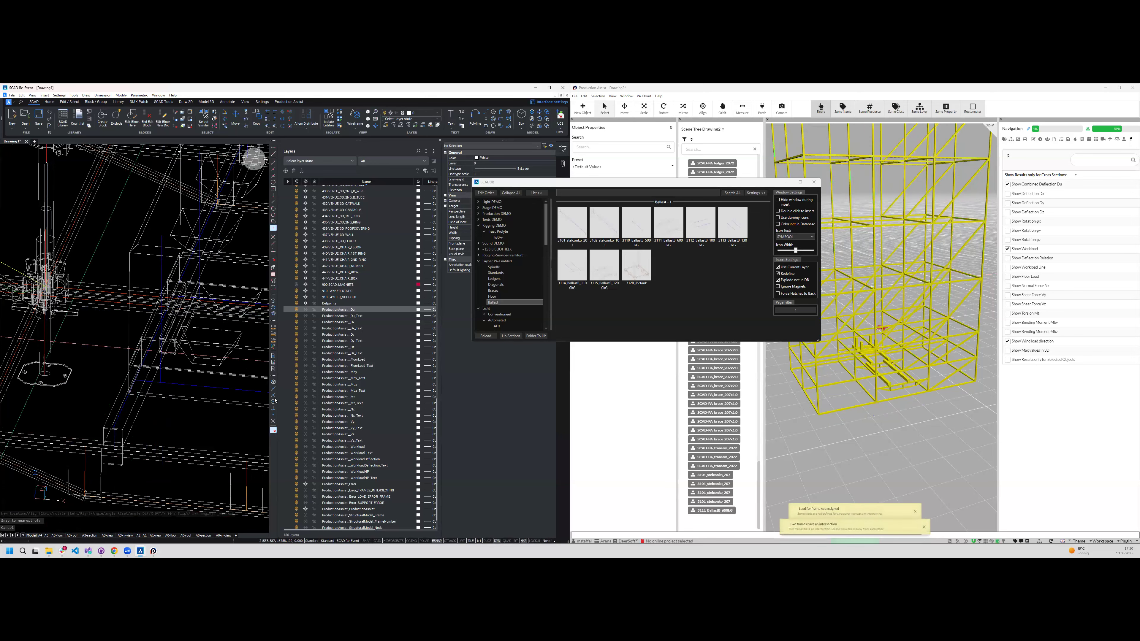
- Move the ballast beam under the block from an intersection snap to the block's corner endpoint
{"action": "scroll", "coordinate": [53, 342], "scroll_direction": "down", "scroll_amount": 4}
{"action": "scroll", "coordinate": [263, 401], "scroll_direction": "up", "scroll_amount": 5}
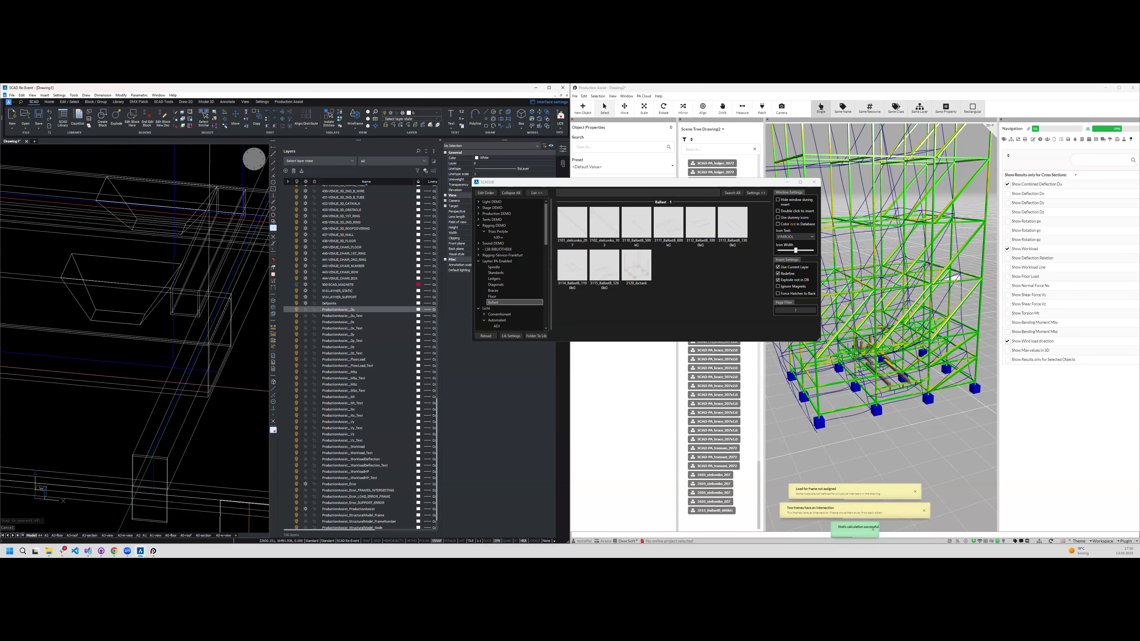
{"action": "left_click", "coordinate": [192, 394]}
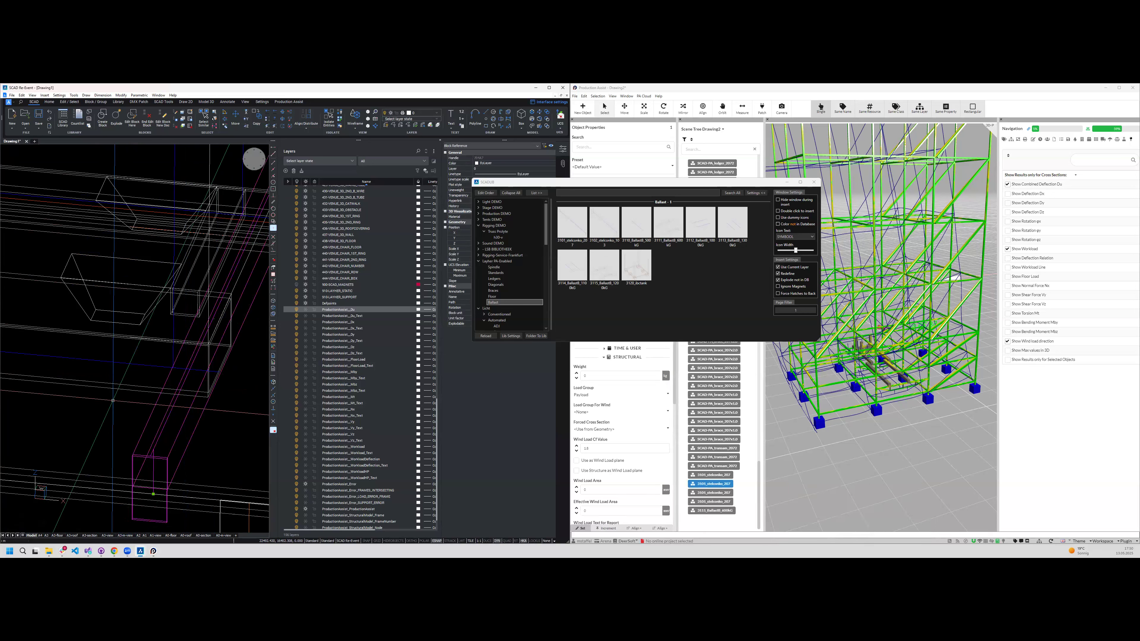
{"action": "key", "text": "Escape"}
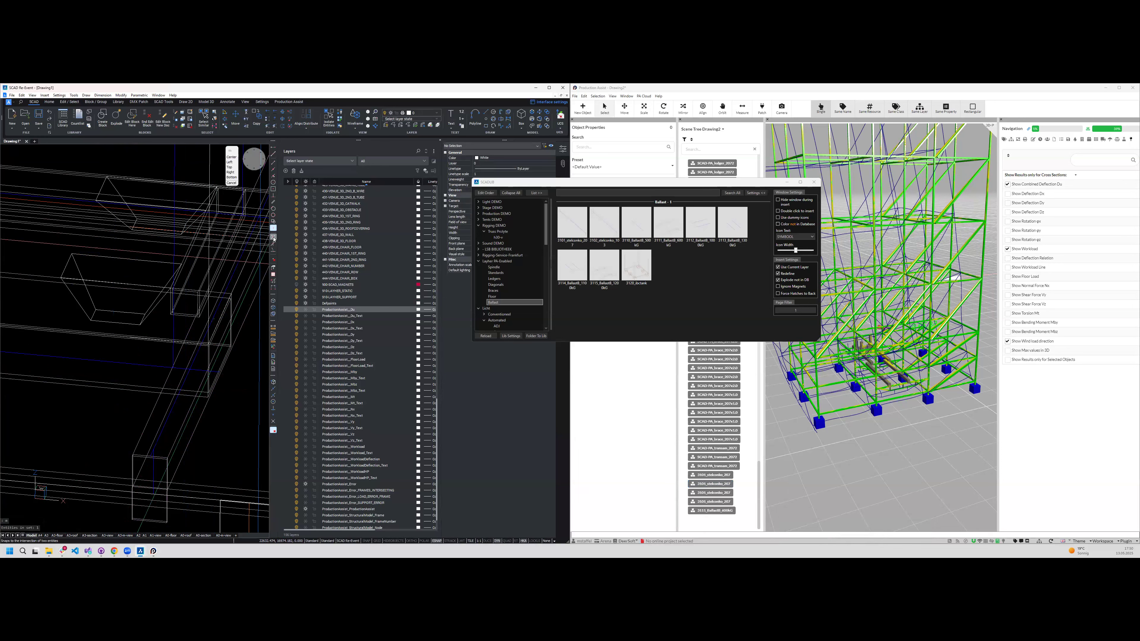
{"action": "left_click", "coordinate": [274, 238]}
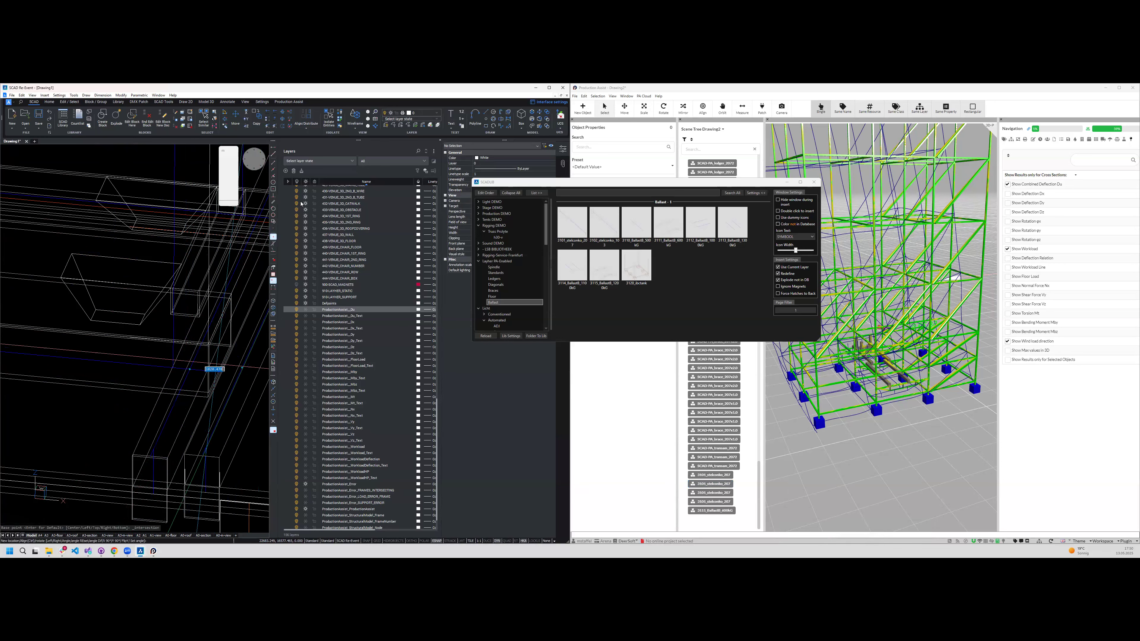
{"action": "left_click", "coordinate": [273, 162]}
{"action": "left_click", "coordinate": [189, 369]}
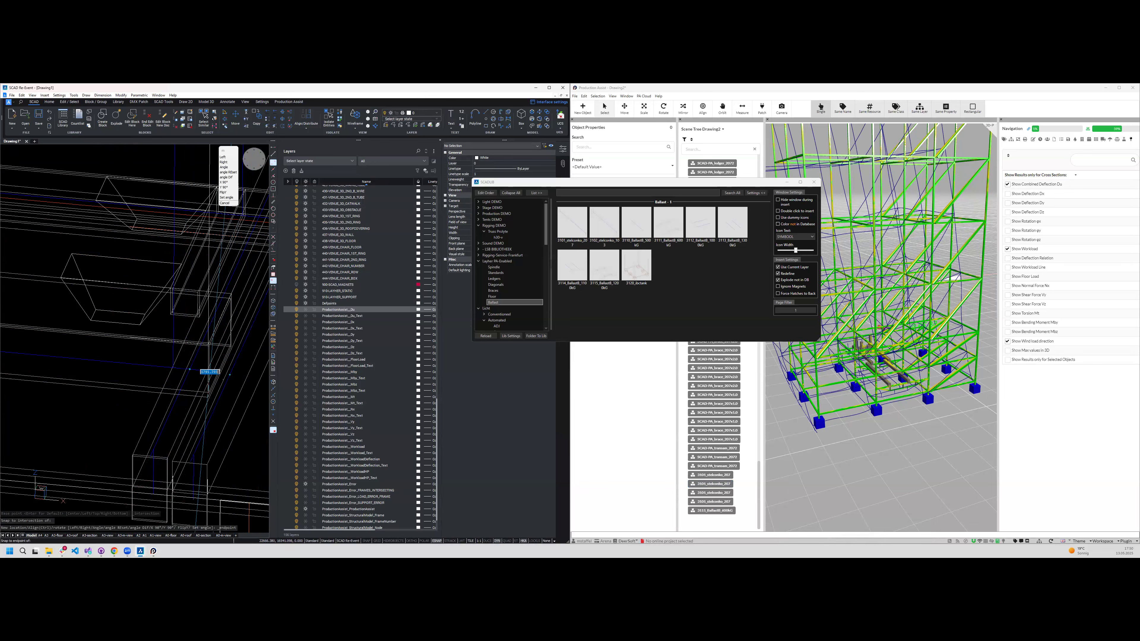
{"action": "key", "text": "Escape"}
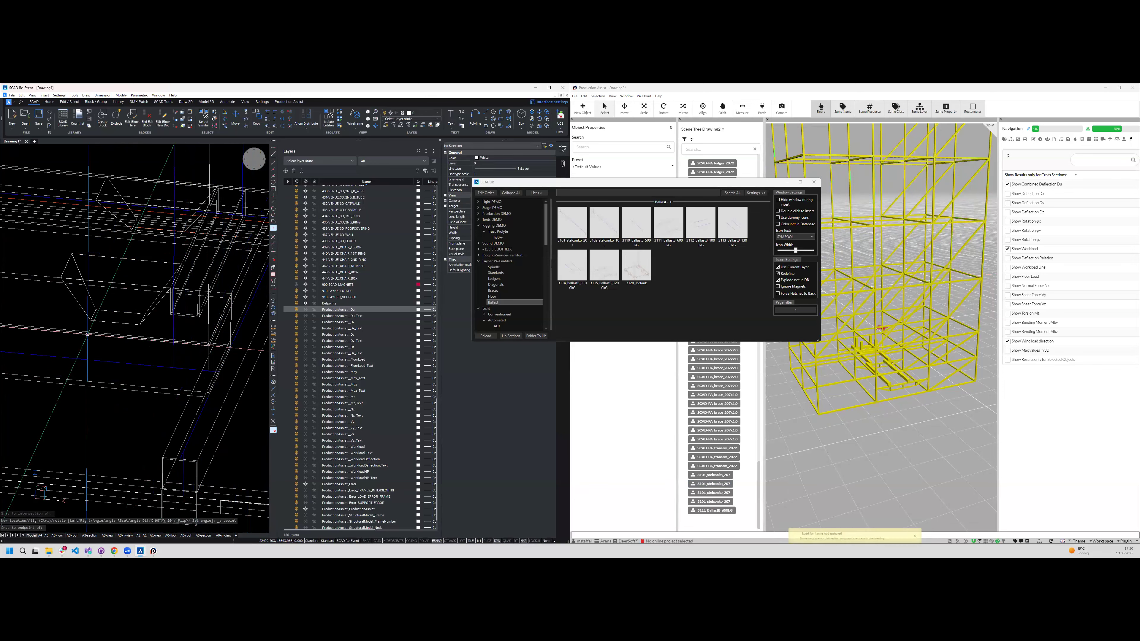
- Set the weight of the selected ballast block to 1500 in Production Assist
{"action": "scroll", "coordinate": [161, 339], "scroll_direction": "down", "scroll_amount": 3}
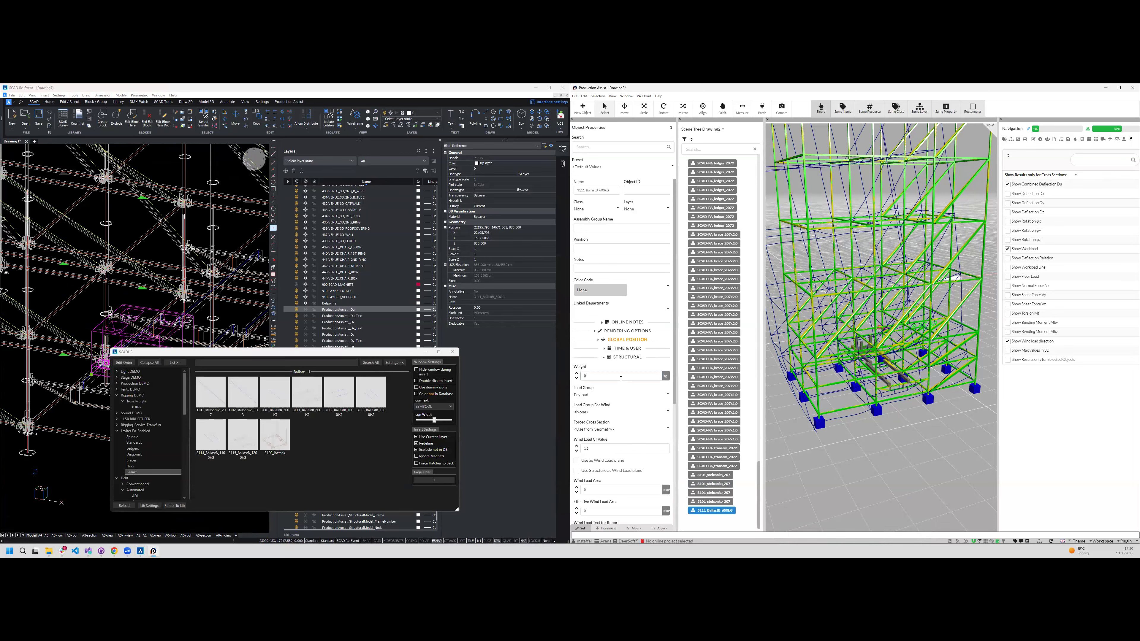
{"action": "type", "text": "1500"}
{"action": "key", "text": "Return"}
- Examine the calculated tower and the structure utilisation of its Layher component groups
{"action": "scroll", "coordinate": [135, 315], "scroll_direction": "down", "scroll_amount": 4}
{"action": "scroll", "coordinate": [134, 306], "scroll_direction": "down", "scroll_amount": 1}
{"action": "middle_click_drag", "start_coordinate": [180, 279], "coordinate": [134, 288], "text": "shift"}
{"action": "left_click", "coordinate": [880, 461]}
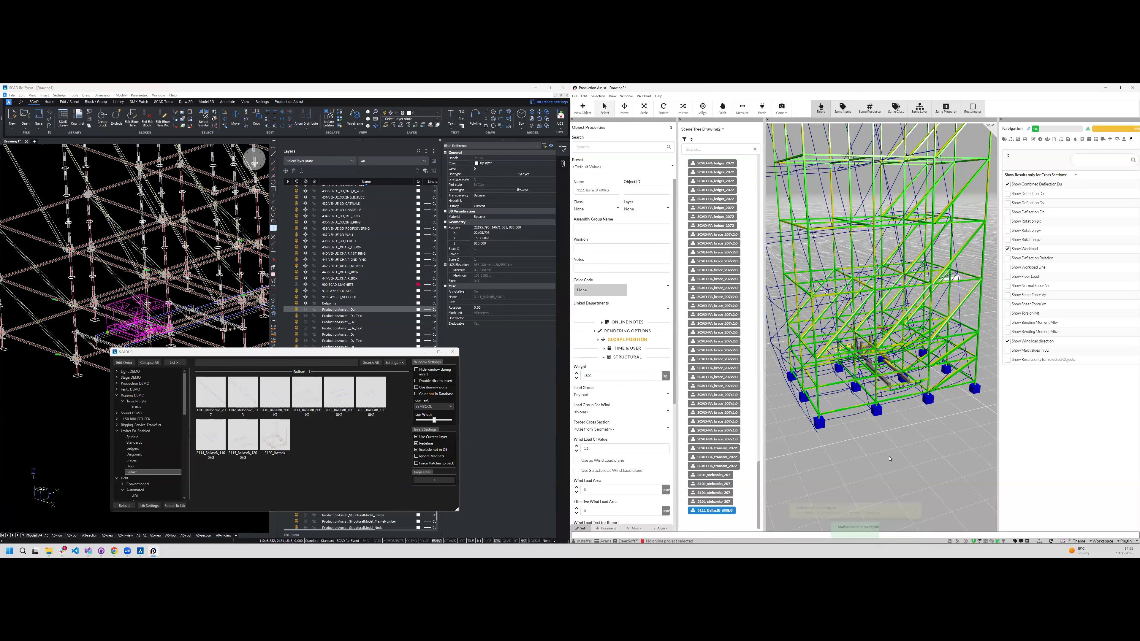
{"action": "middle_click_drag", "start_coordinate": [881, 461], "coordinate": [911, 453]}
{"action": "scroll", "coordinate": [911, 454], "scroll_direction": "down", "scroll_amount": 5}
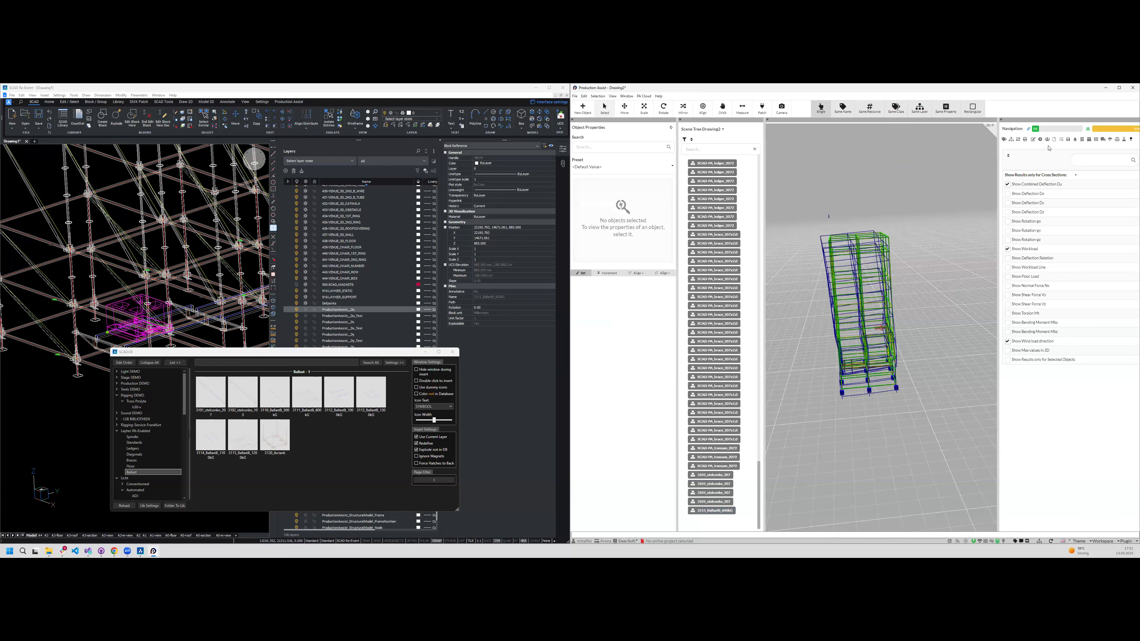
{"action": "left_click", "coordinate": [1089, 129]}
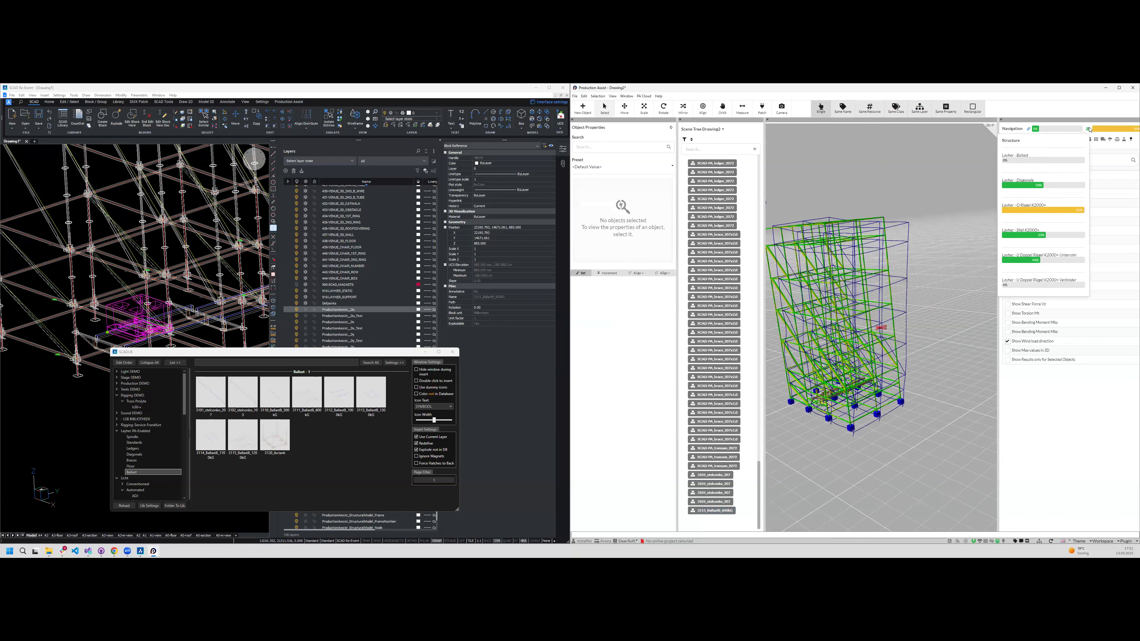
{"action": "left_click", "coordinate": [1089, 128]}
{"action": "left_click", "coordinate": [1089, 130]}
{"action": "left_click", "coordinate": [1089, 129]}
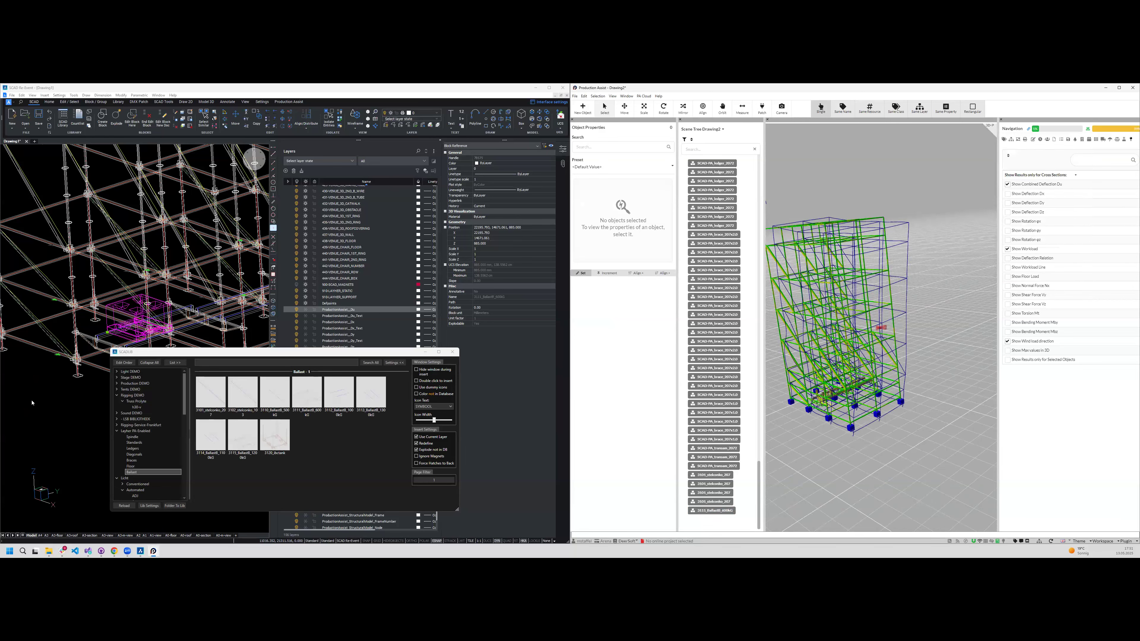
- Clear the ballast block selection in the CAD drawing and close the block library window
{"action": "left_click", "coordinate": [149, 320]}
{"action": "key", "text": "Escape"}
{"action": "scroll", "coordinate": [143, 315], "scroll_direction": "down", "scroll_amount": 1}
{"action": "middle_click_drag", "start_coordinate": [143, 315], "coordinate": [159, 299], "text": "shift"}
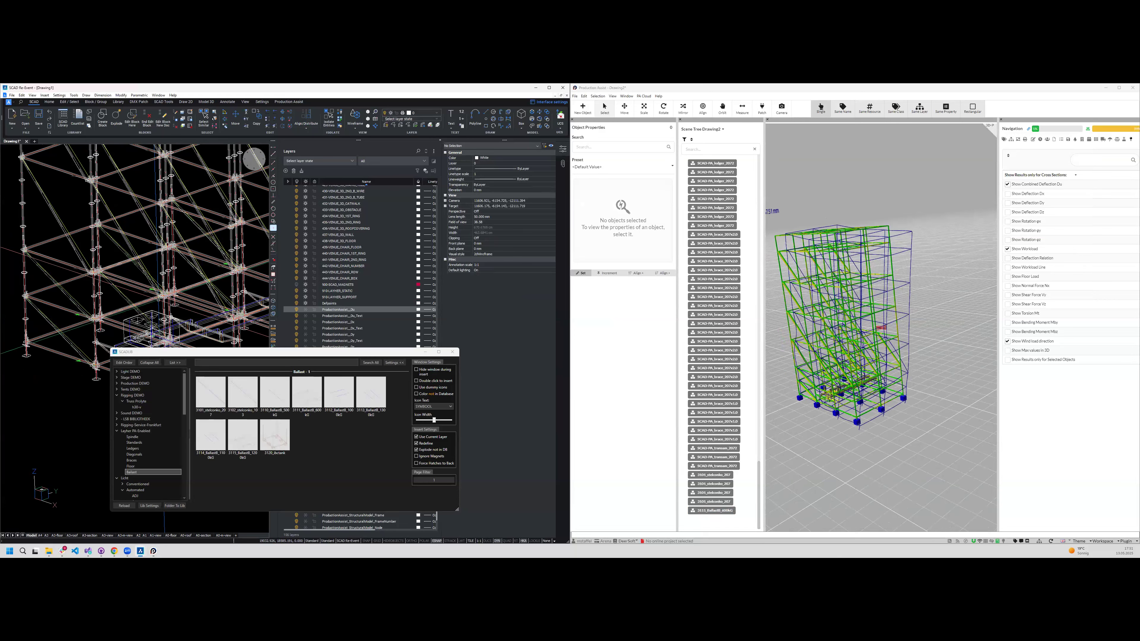
{"action": "middle_click_drag", "start_coordinate": [153, 321], "coordinate": [176, 322], "text": "shift"}
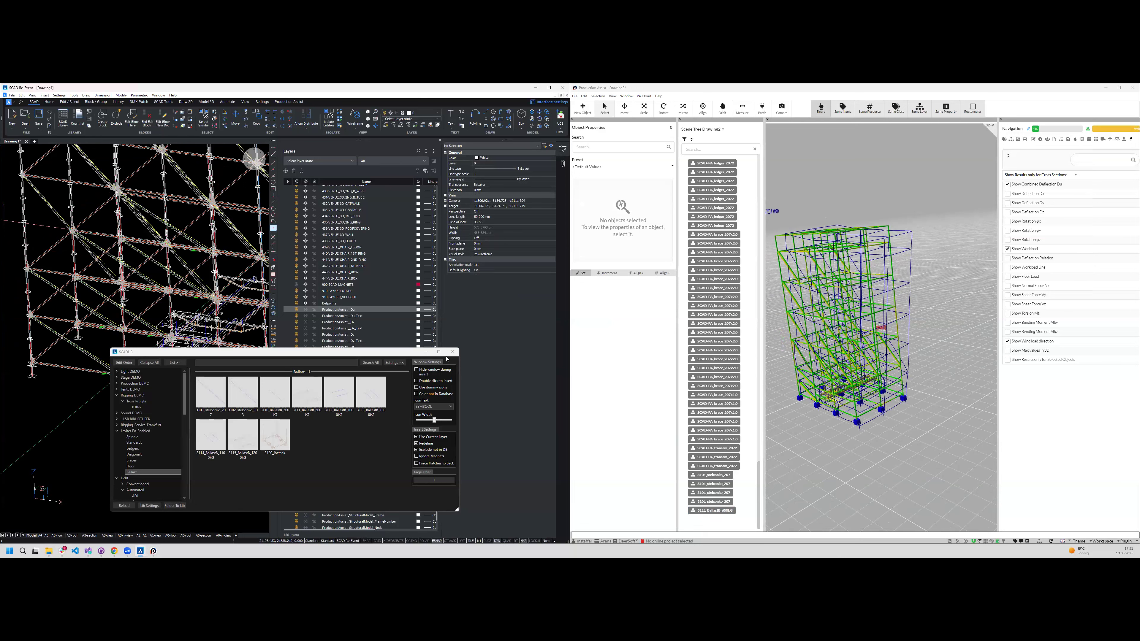
{"action": "left_click", "coordinate": [405, 352]}
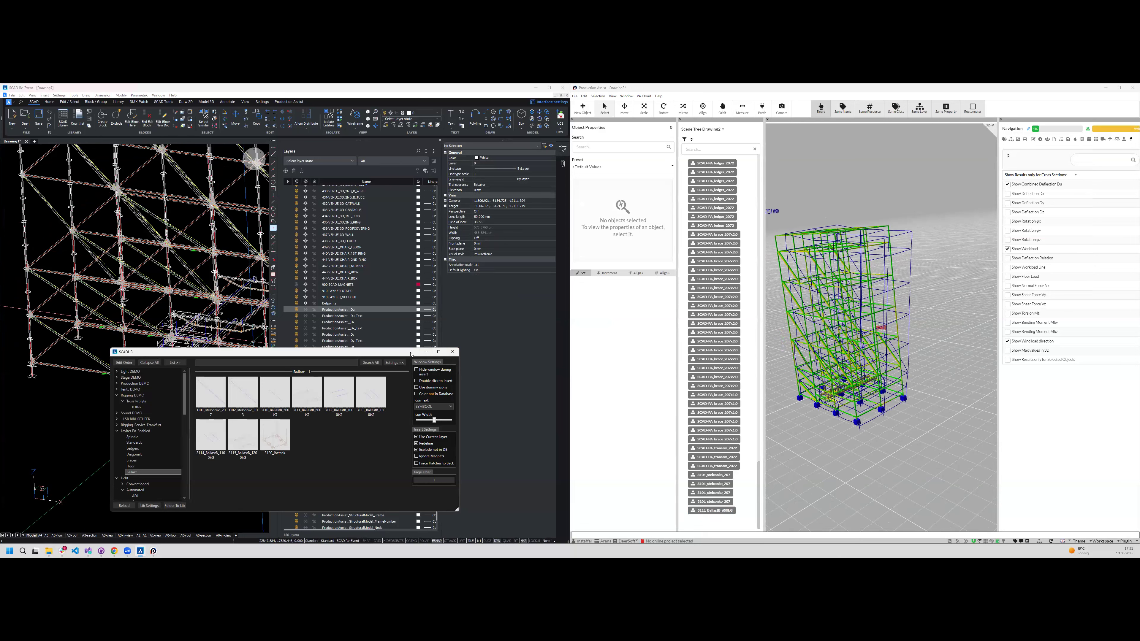
{"action": "left_click", "coordinate": [452, 352]}
- Select the entire tower in the CAD drawing and examine its wind load properties in Production Assist
{"action": "scroll", "coordinate": [229, 466], "scroll_direction": "down", "scroll_amount": 6}
{"action": "middle_click_drag", "start_coordinate": [242, 466], "coordinate": [188, 464], "text": "shift"}
{"action": "middle_click_drag", "start_coordinate": [246, 177], "coordinate": [267, 180], "text": "shift"}
{"action": "scroll", "coordinate": [178, 227], "scroll_direction": "up", "scroll_amount": 3}
{"action": "middle_click_drag", "start_coordinate": [179, 227], "coordinate": [314, 254]}
{"action": "middle_click_drag", "start_coordinate": [245, 258], "coordinate": [107, 263]}
{"action": "scroll", "coordinate": [107, 263], "scroll_direction": "down", "scroll_amount": 3}
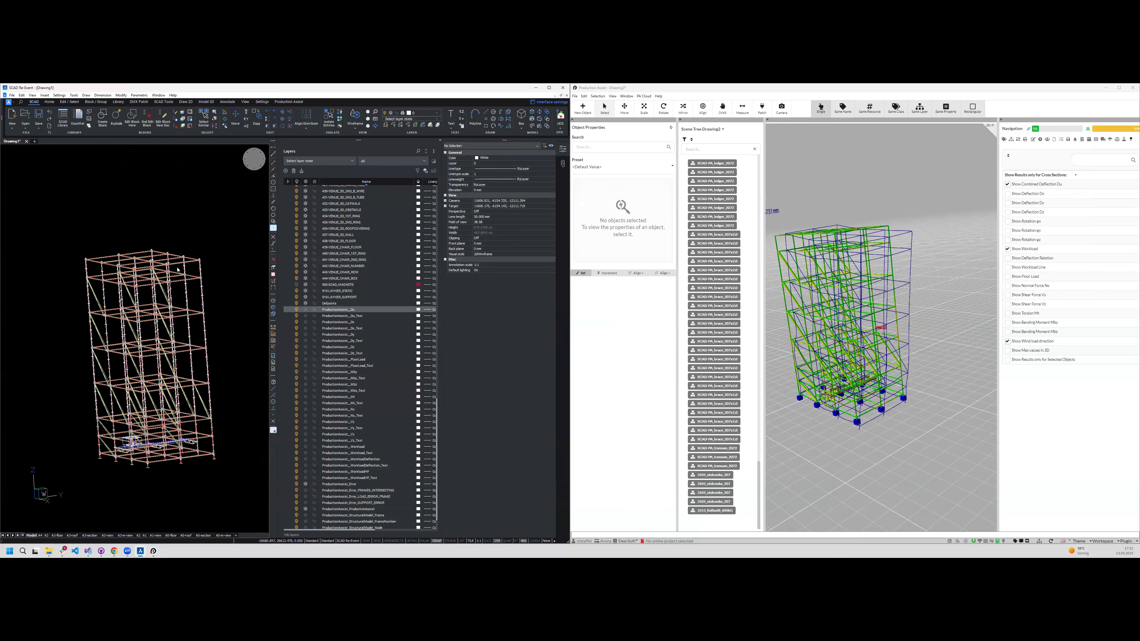
{"action": "left_click", "coordinate": [43, 203]}
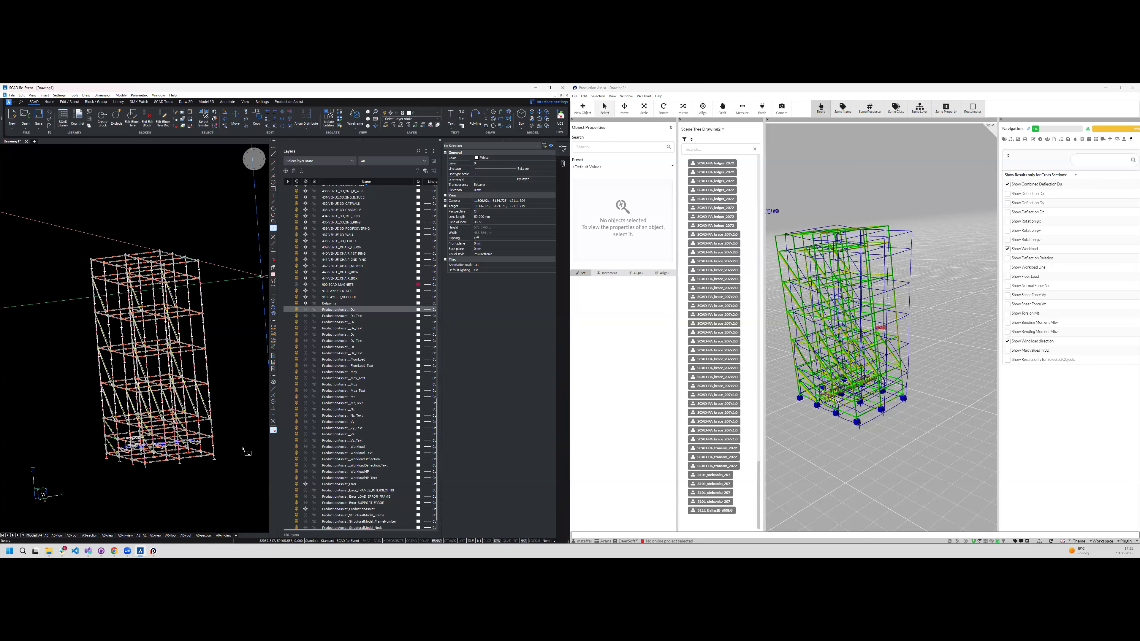
{"action": "left_click", "coordinate": [245, 501]}
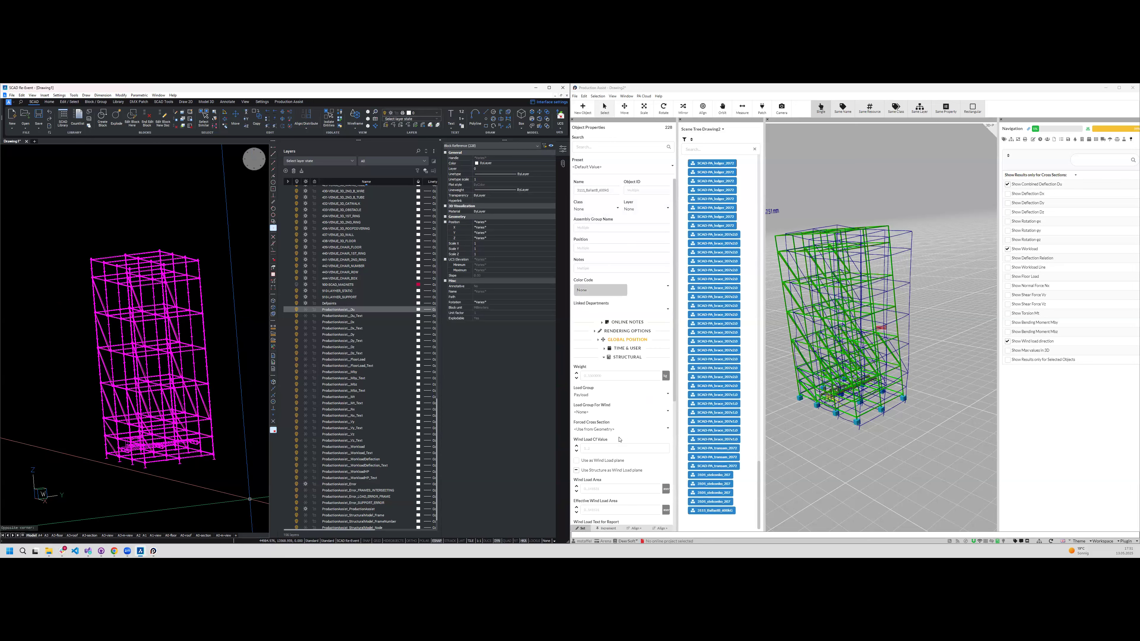
{"action": "left_click", "coordinate": [617, 353]}
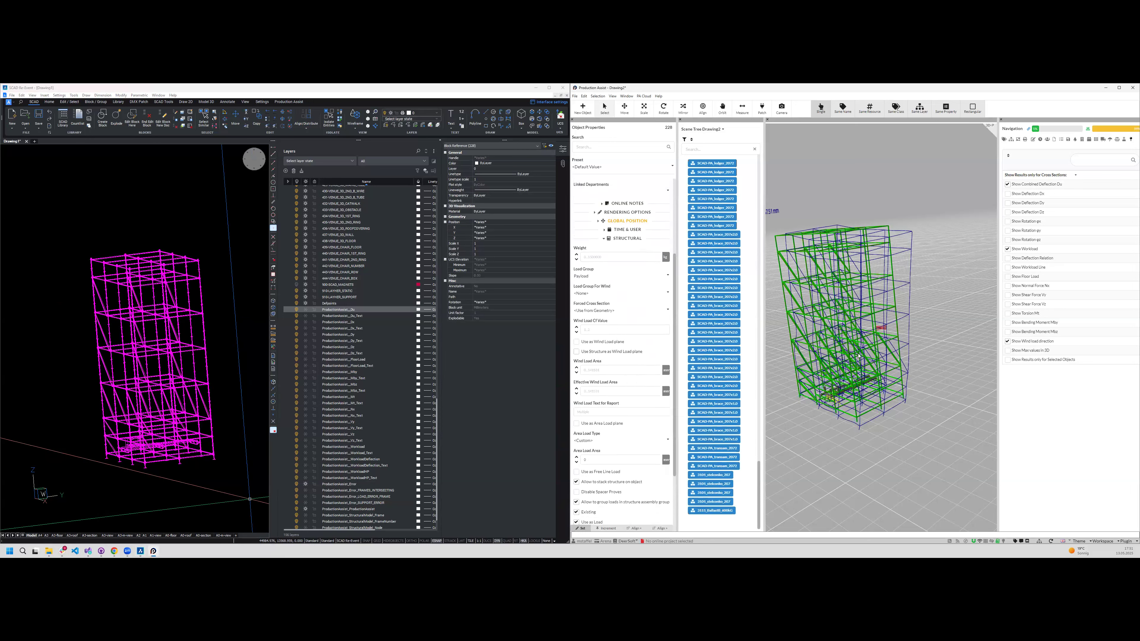
{"action": "middle_click_drag", "start_coordinate": [848, 464], "coordinate": [826, 359]}
{"action": "key", "text": "ctrl+z"}
{"action": "middle_click_drag", "start_coordinate": [844, 309], "coordinate": [815, 406]}
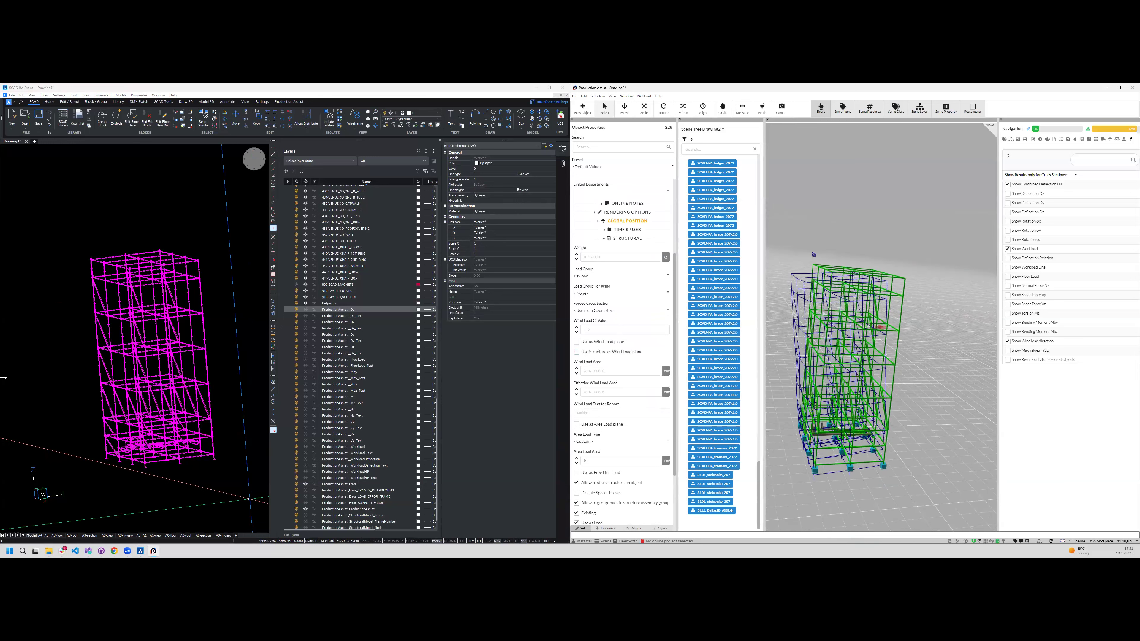
- Switch the CAD drawing to the tower's front view and clear the selection
{"action": "middle_click_drag", "start_coordinate": [200, 401], "coordinate": [201, 395], "text": "shift"}
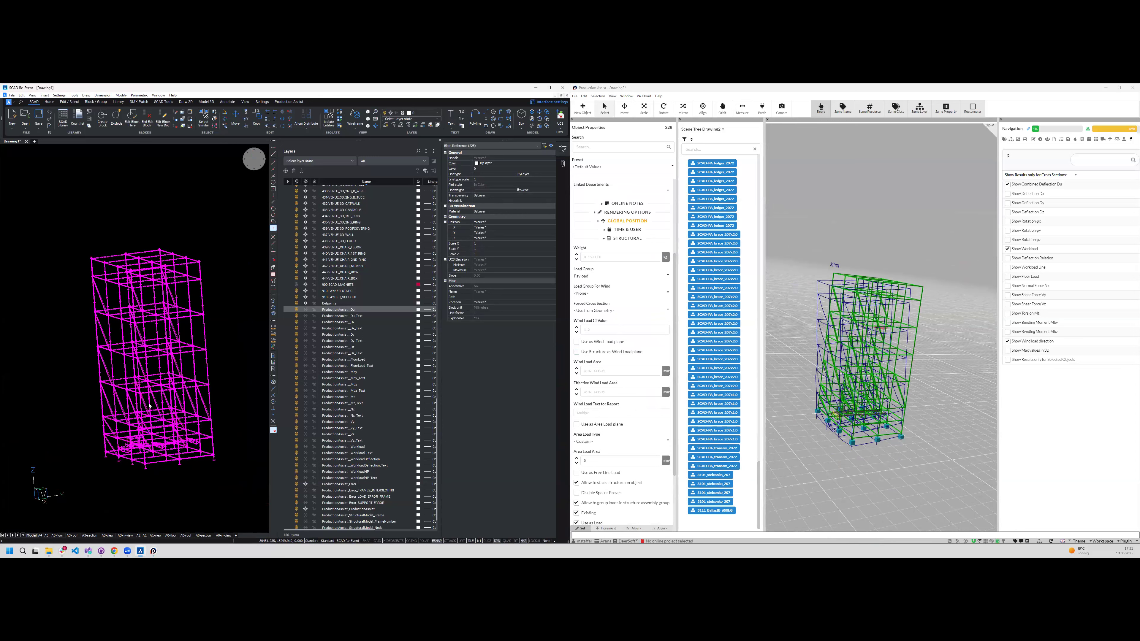
{"action": "middle_click_drag", "start_coordinate": [166, 322], "coordinate": [242, 273], "text": "shift"}
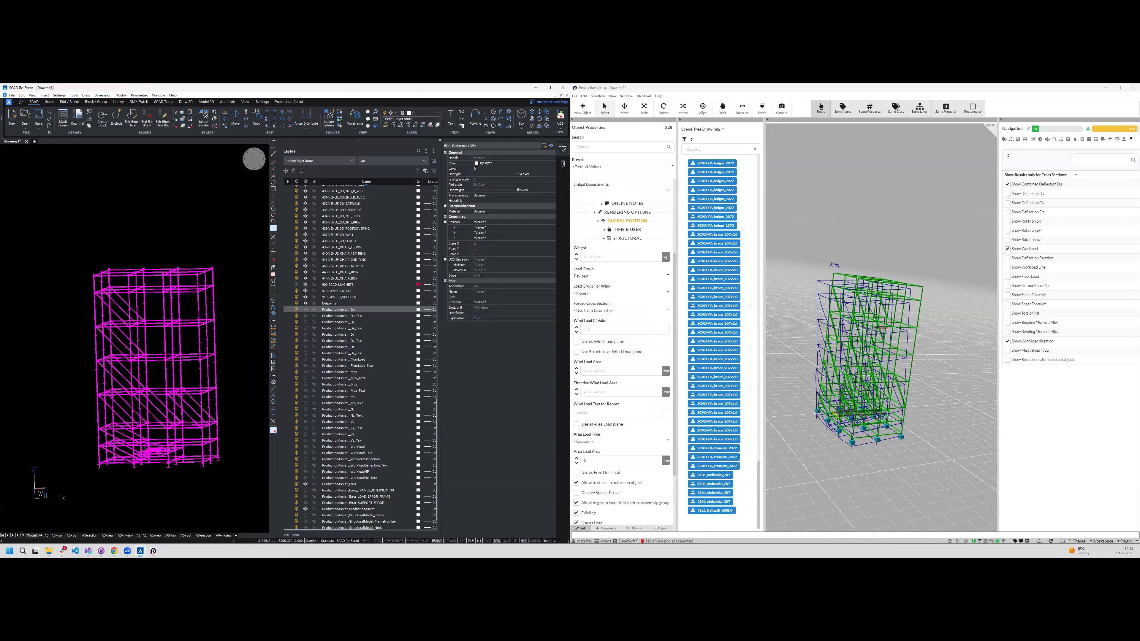
{"action": "left_click", "coordinate": [254, 167]}
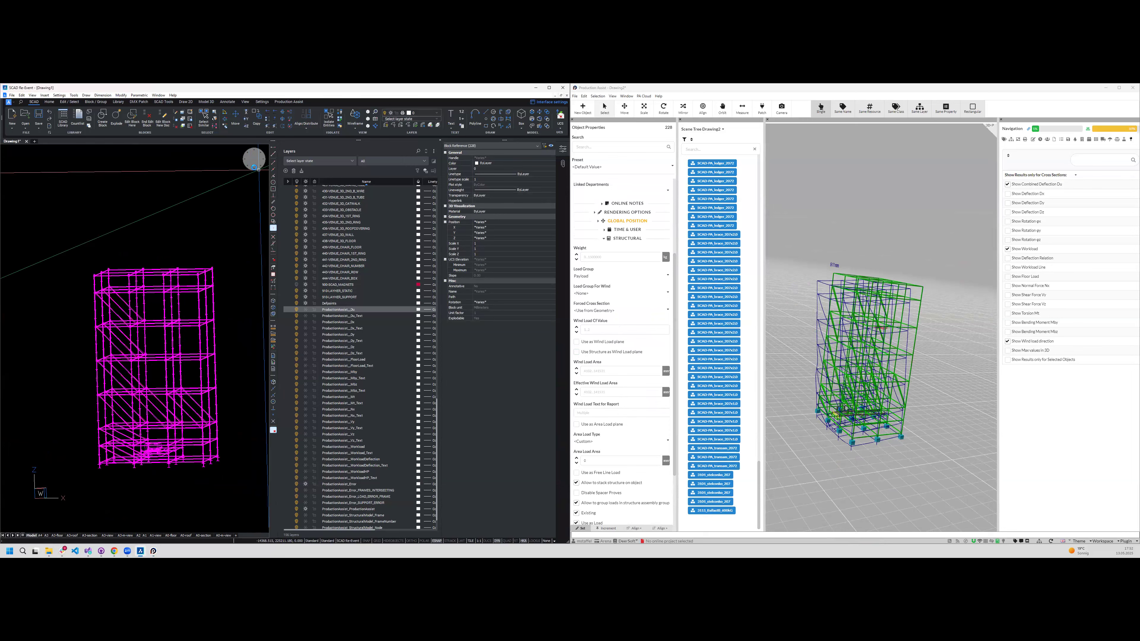
{"action": "key", "text": "Escape"}
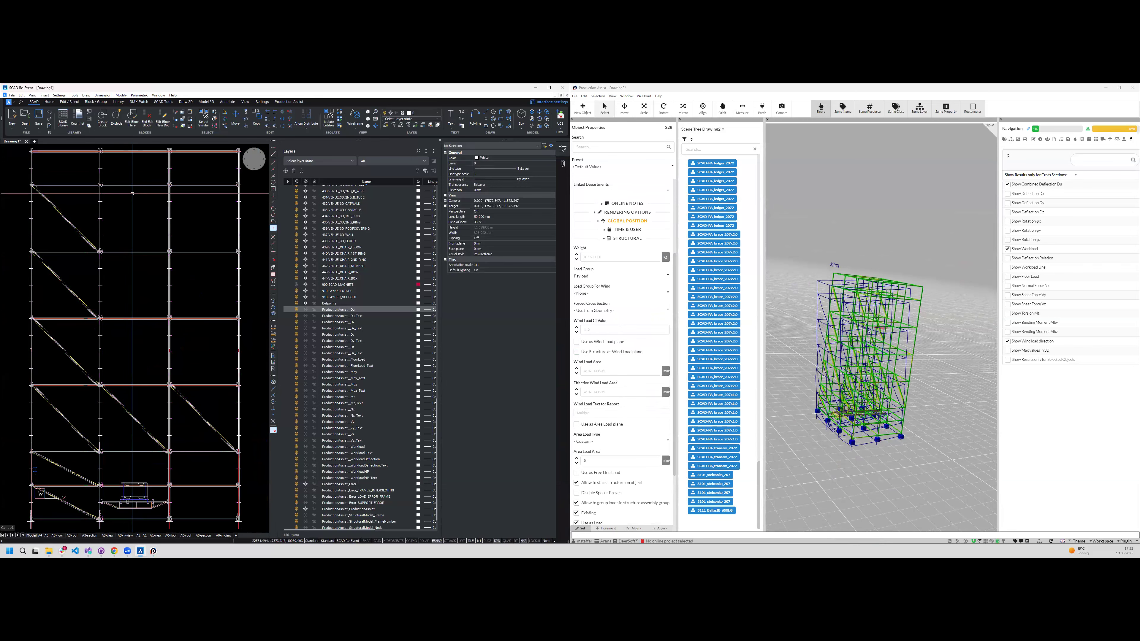
{"action": "scroll", "coordinate": [180, 344], "scroll_direction": "down", "scroll_amount": 3}
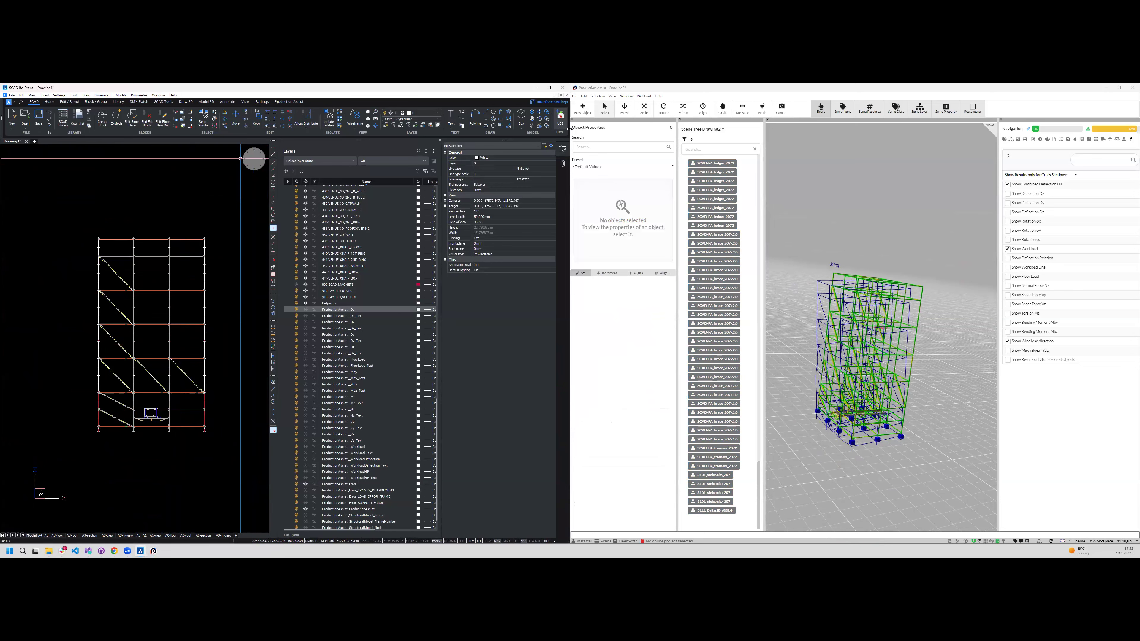
- Widen the CAD window and align the UCS with the current front view
{"action": "left_click_drag", "start_coordinate": [569, 129], "coordinate": [643, 130]}
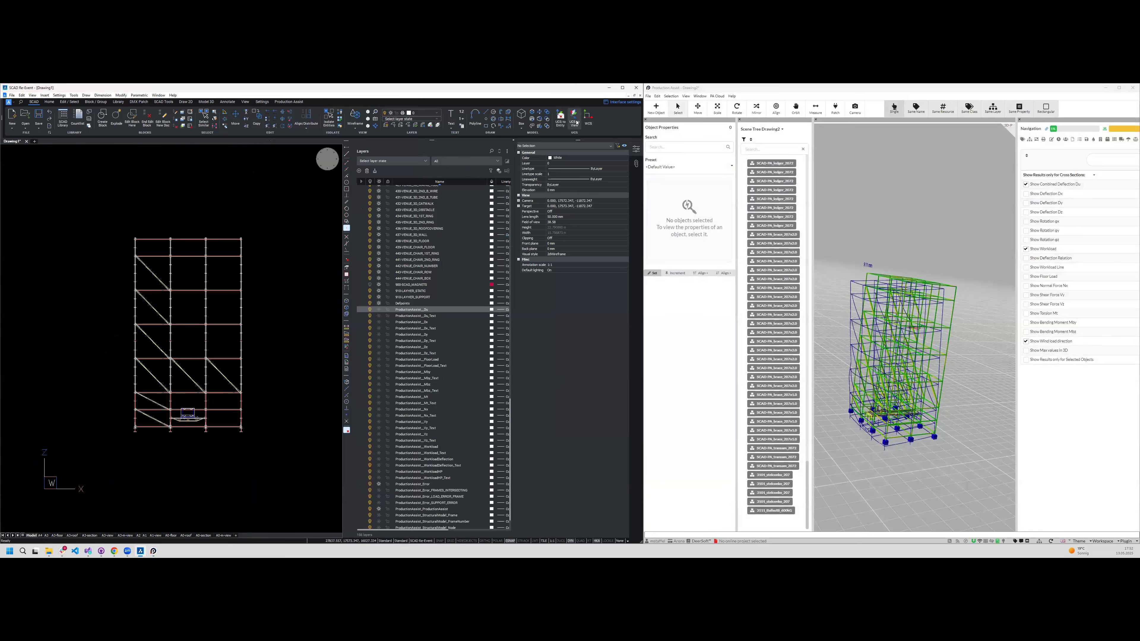
{"action": "left_click", "coordinate": [575, 119]}
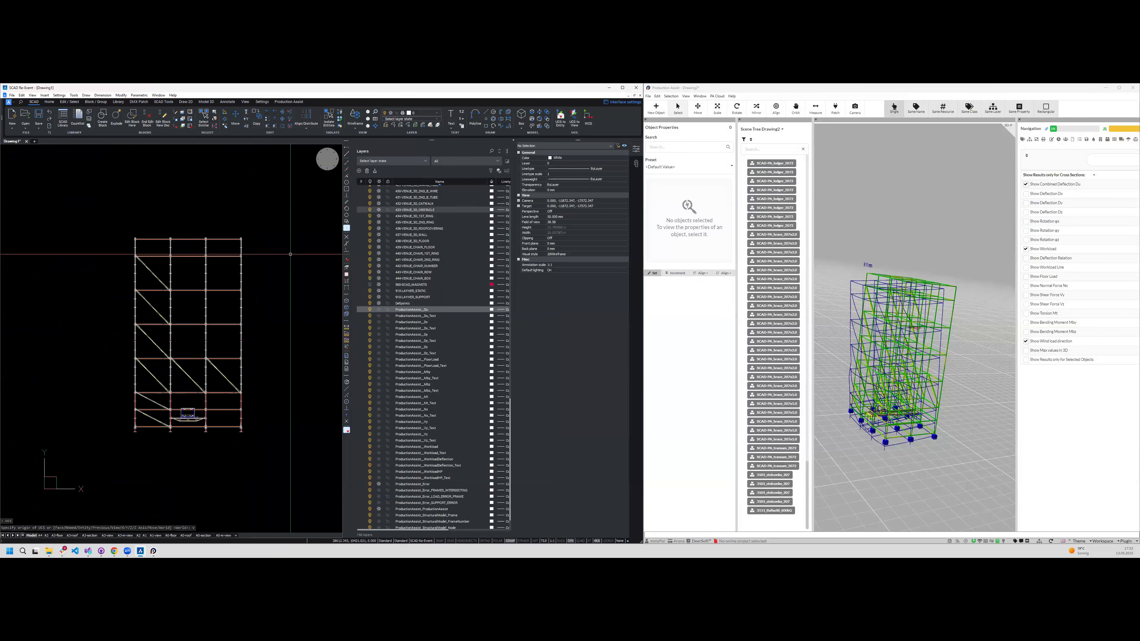
{"action": "scroll", "coordinate": [44, 500], "scroll_direction": "down", "scroll_amount": 2}
{"action": "scroll", "coordinate": [110, 392], "scroll_direction": "up", "scroll_amount": 3}
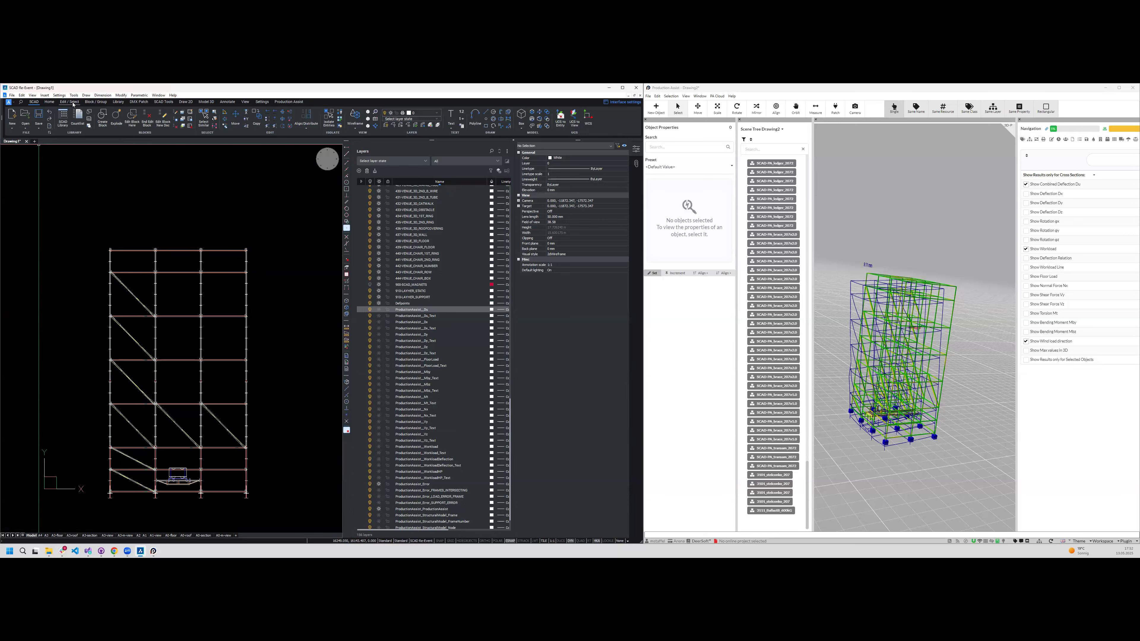
- Draw a rectangle over the tower's front face in the CAD drawing, spanning from its upper corner to its base
{"action": "left_click", "coordinate": [185, 103]}
{"action": "left_click", "coordinate": [69, 114]}
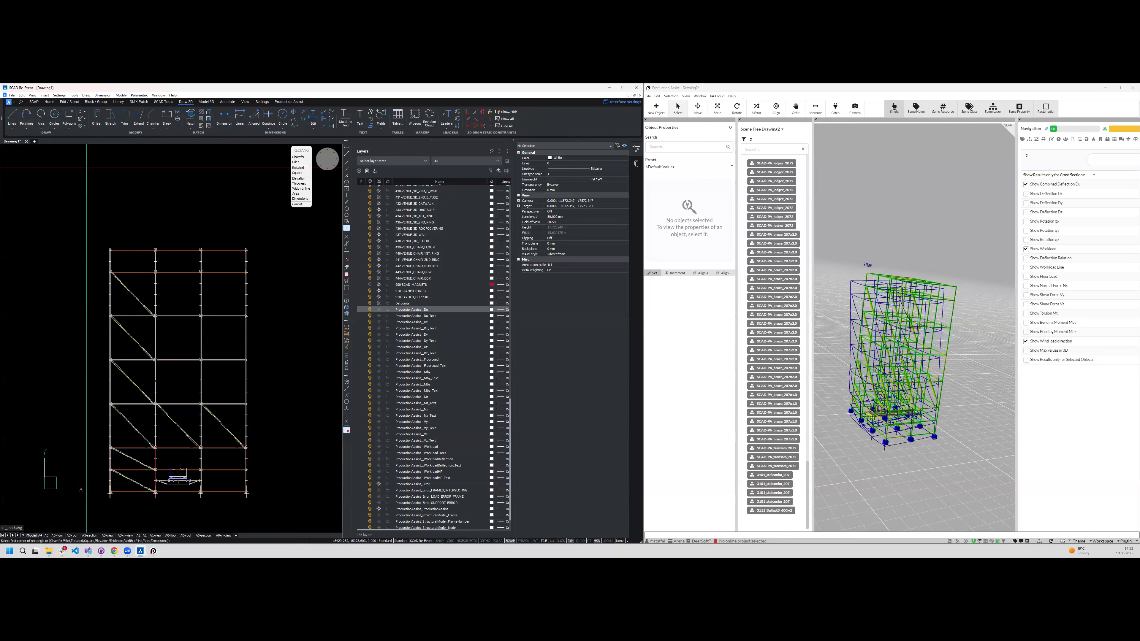
{"action": "left_click", "coordinate": [110, 250]}
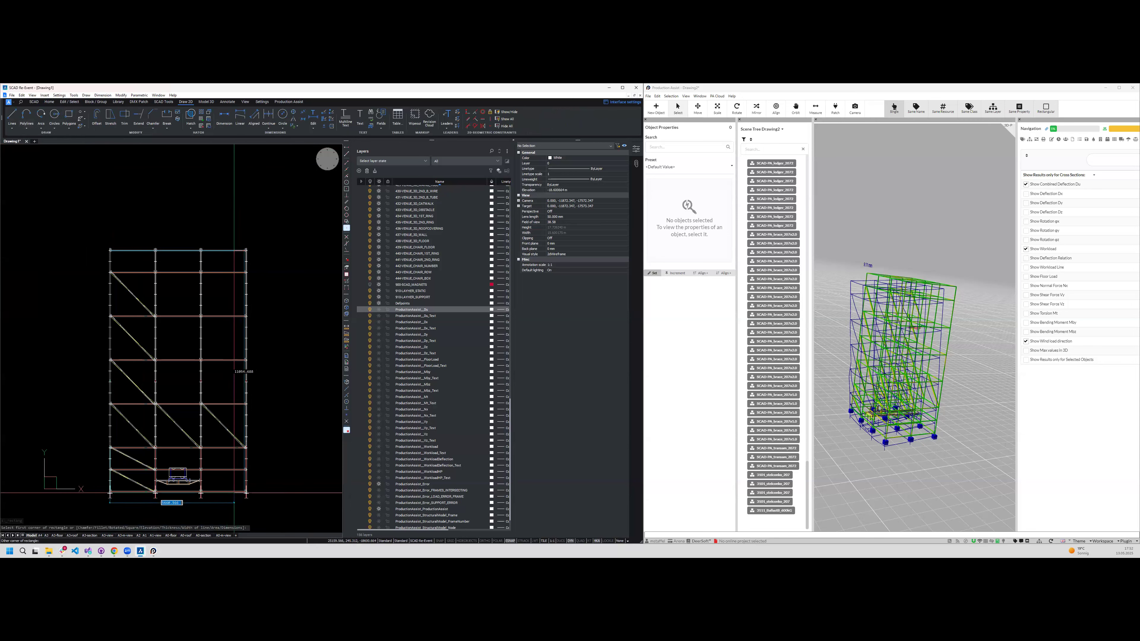
{"action": "left_click", "coordinate": [234, 493]}
{"action": "middle_click_drag", "start_coordinate": [209, 468], "coordinate": [166, 498], "text": "shift"}
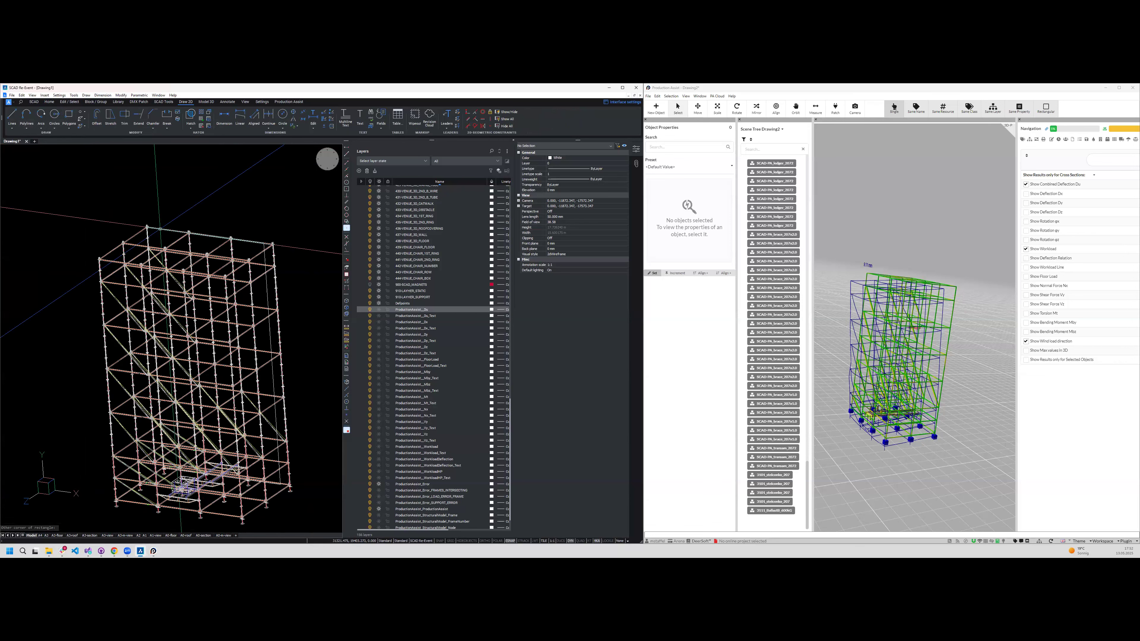
- Select the new rectangle and examine its position on the tower in a 3D view
{"action": "left_click", "coordinate": [160, 229]}
{"action": "middle_click_drag", "start_coordinate": [197, 310], "coordinate": [40, 310], "text": "shift"}
{"action": "middle_click_drag", "start_coordinate": [251, 263], "coordinate": [216, 314], "text": "shift"}
{"action": "middle_click_drag", "start_coordinate": [226, 371], "coordinate": [251, 224], "text": "shift"}
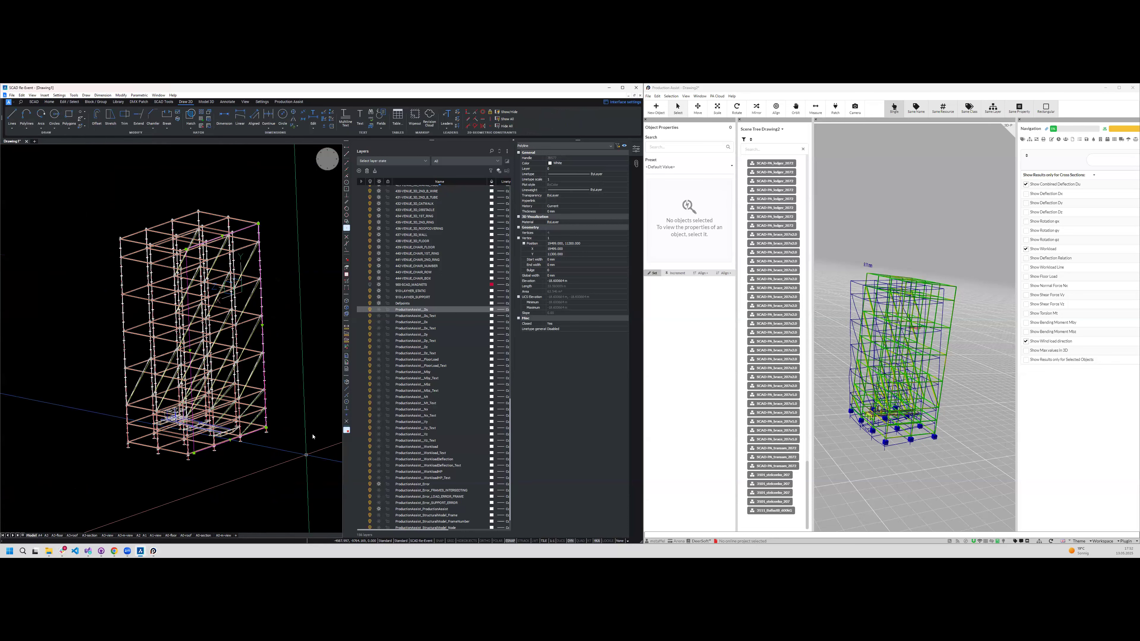
{"action": "middle_click_drag", "start_coordinate": [310, 438], "coordinate": [302, 439], "text": "shift"}
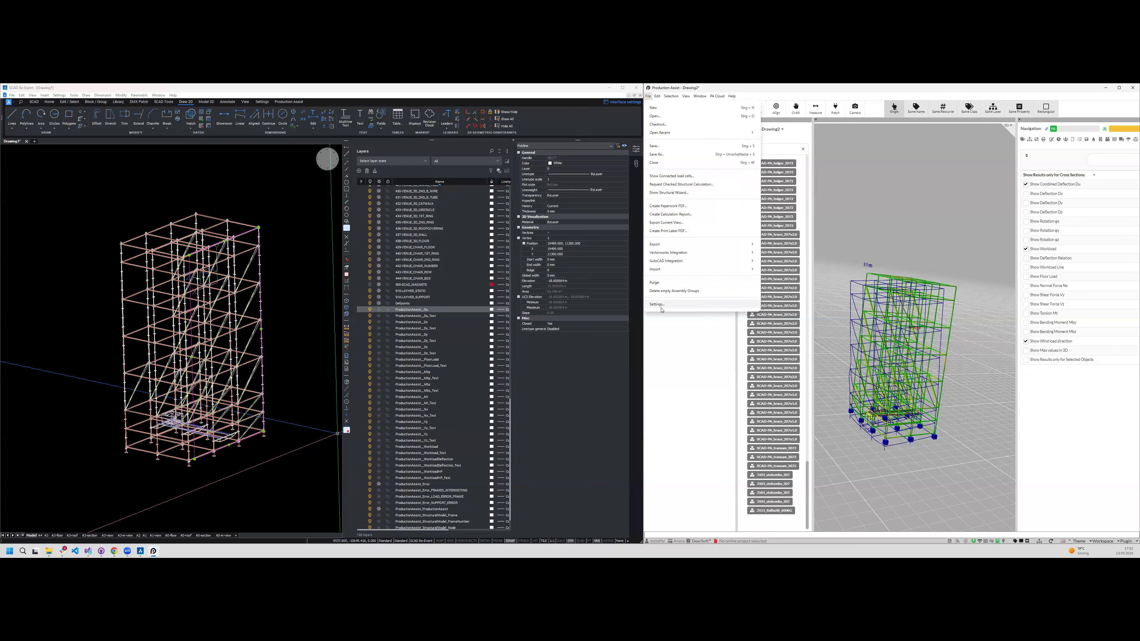
- Switch to Production Assist, open its structure settings and examine which load layer is used as wind load
{"action": "left_click", "coordinate": [657, 304]}
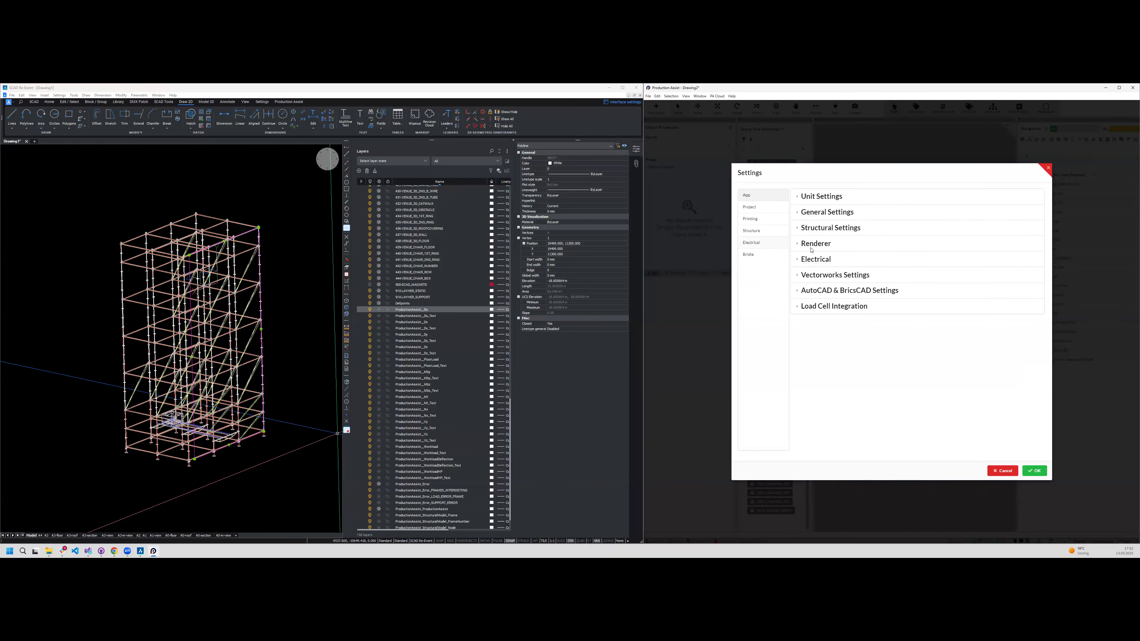
{"action": "left_click", "coordinate": [830, 227]}
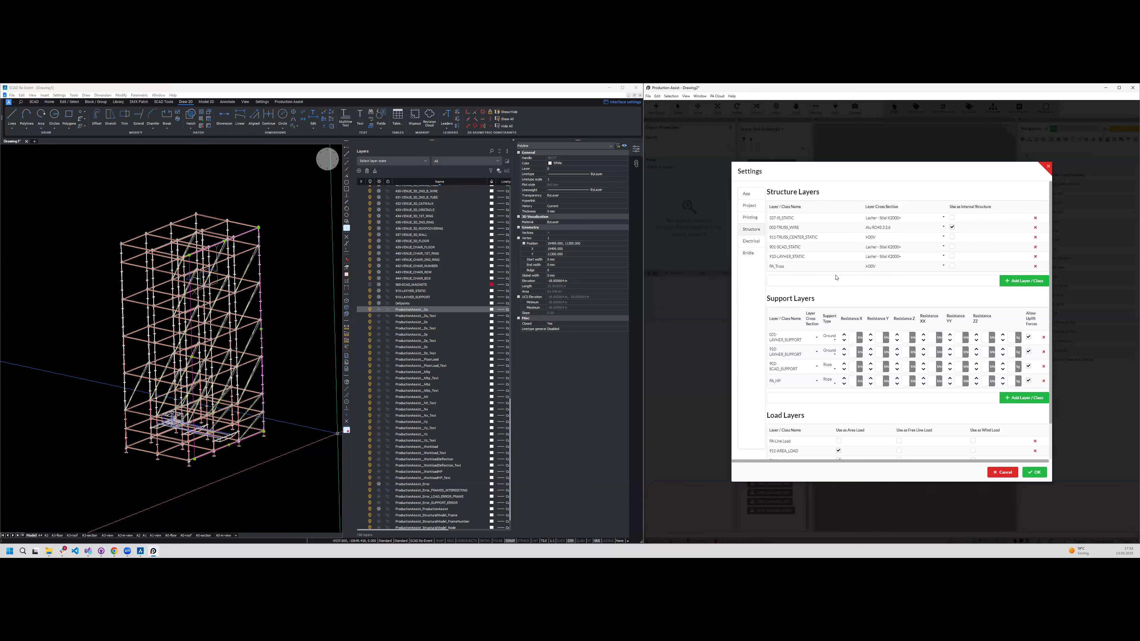
{"action": "scroll", "coordinate": [841, 335], "scroll_direction": "down", "scroll_amount": 2}
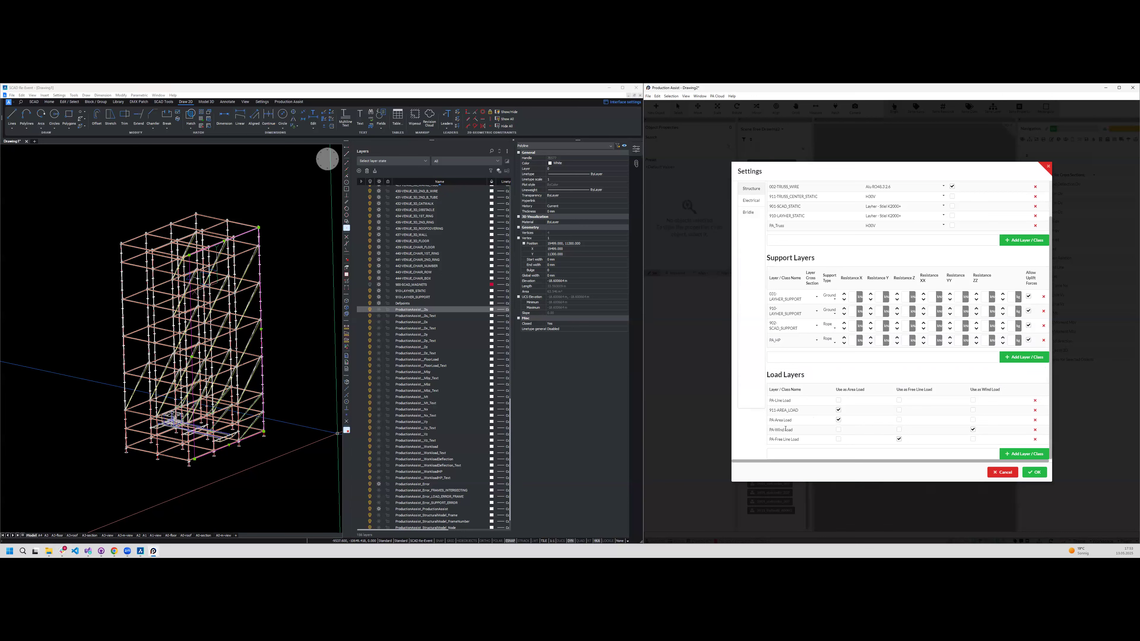
- Create a new CAD layer named Pa-Wind Load
{"action": "left_click", "coordinate": [359, 171]}
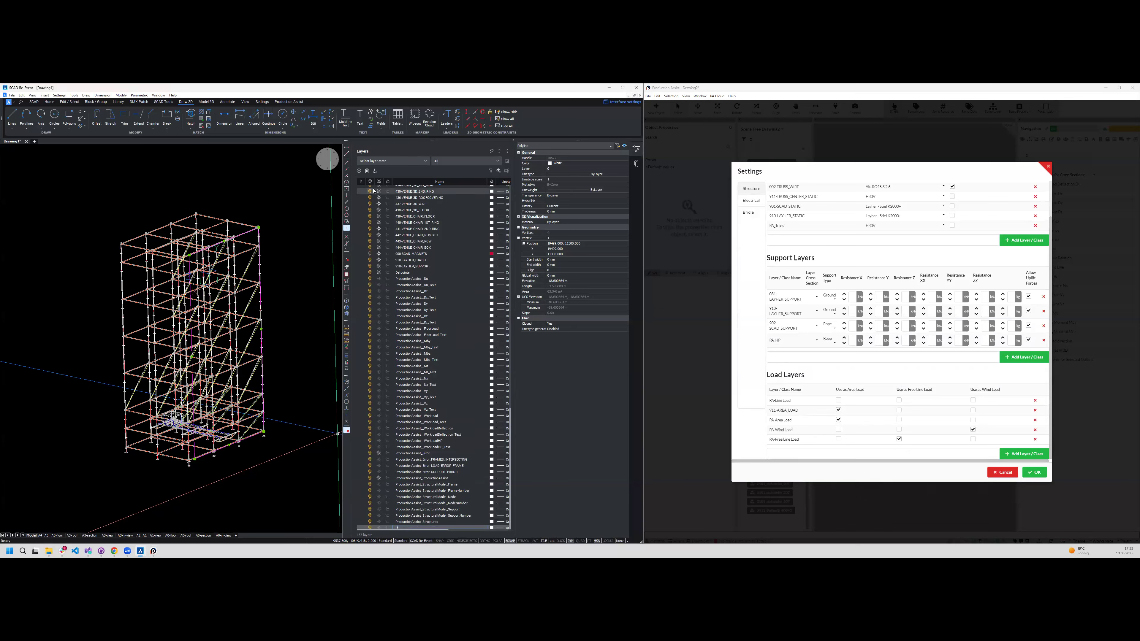
{"action": "type", "text": "ind Load"}
{"action": "key", "text": "Return"}
{"action": "scroll", "coordinate": [259, 227], "scroll_direction": "up", "scroll_amount": 3}
{"action": "type", "text": "Pa-W"}
{"action": "scroll", "coordinate": [259, 227], "scroll_direction": "up", "scroll_amount": 3}
- Assign the rectangle on the tower's face to the Pa-Wind Load layer and dismiss the frozen-layer notice
{"action": "left_click", "coordinate": [244, 233]}
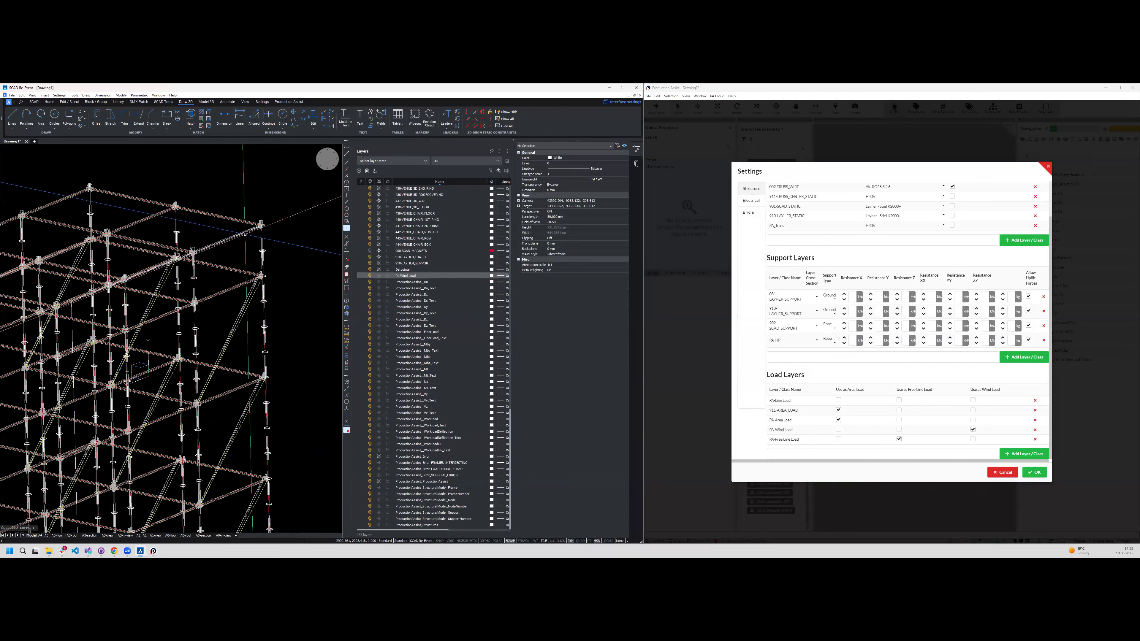
{"action": "left_click", "coordinate": [567, 169]}
{"action": "left_click", "coordinate": [627, 169]}
{"action": "scroll", "coordinate": [579, 212], "scroll_direction": "down", "scroll_amount": 10}
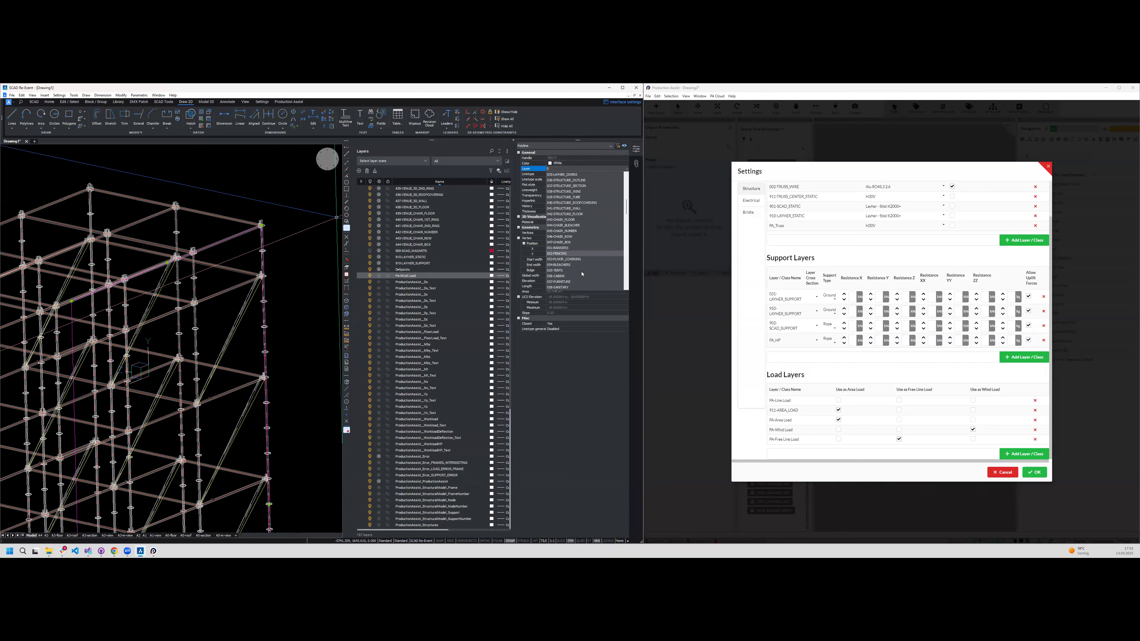
{"action": "scroll", "coordinate": [584, 269], "scroll_direction": "down", "scroll_amount": 8}
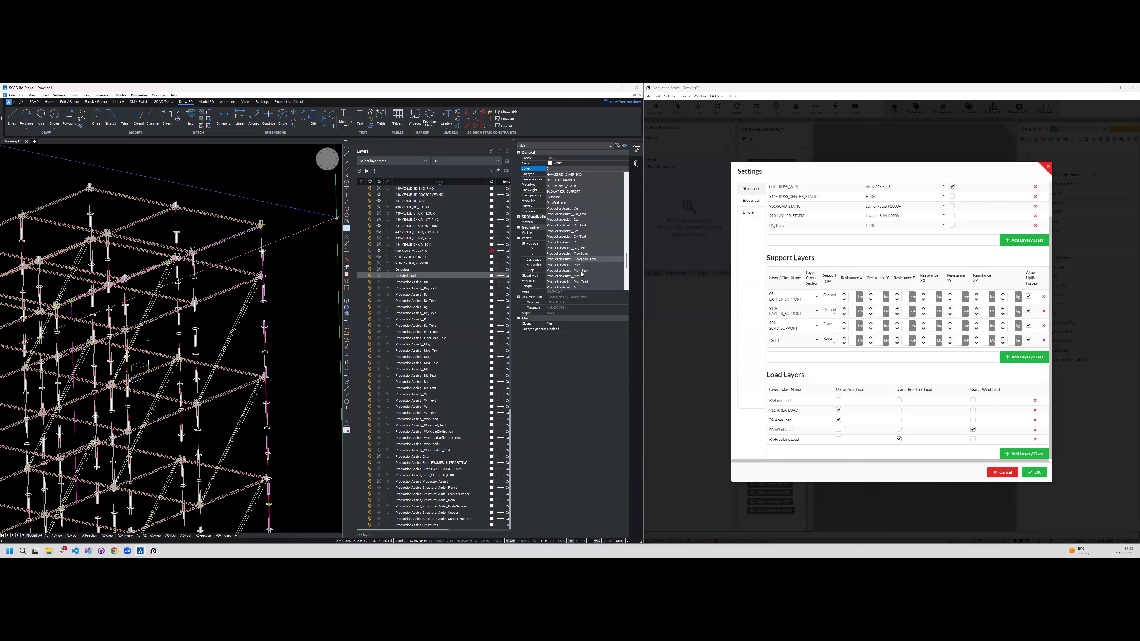
{"action": "left_click", "coordinate": [561, 237]}
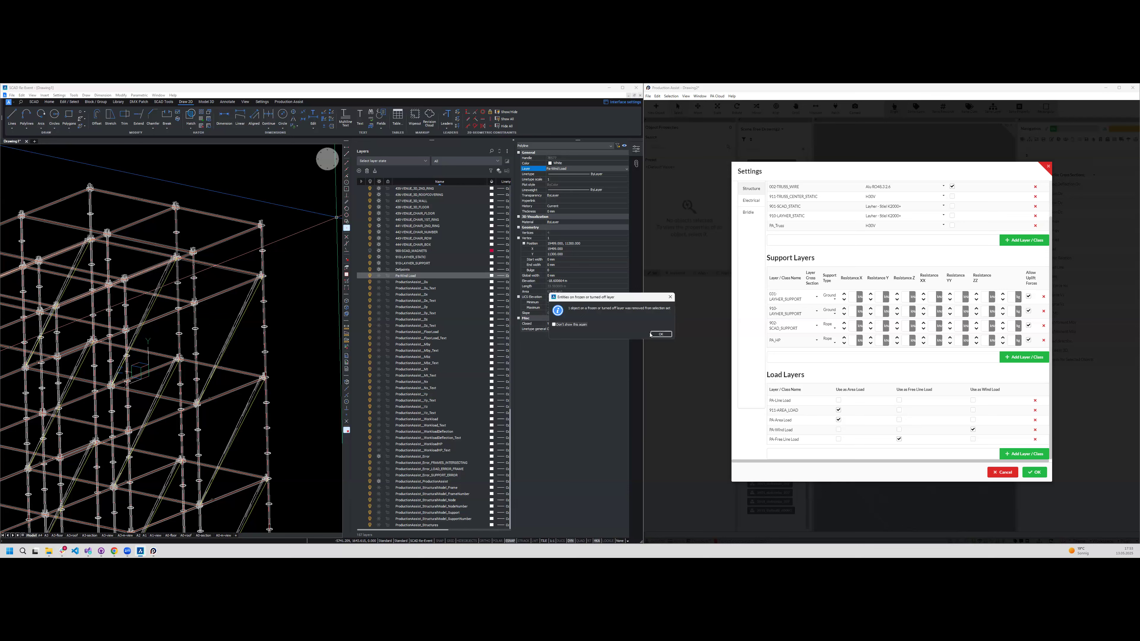
{"action": "left_click", "coordinate": [659, 333]}
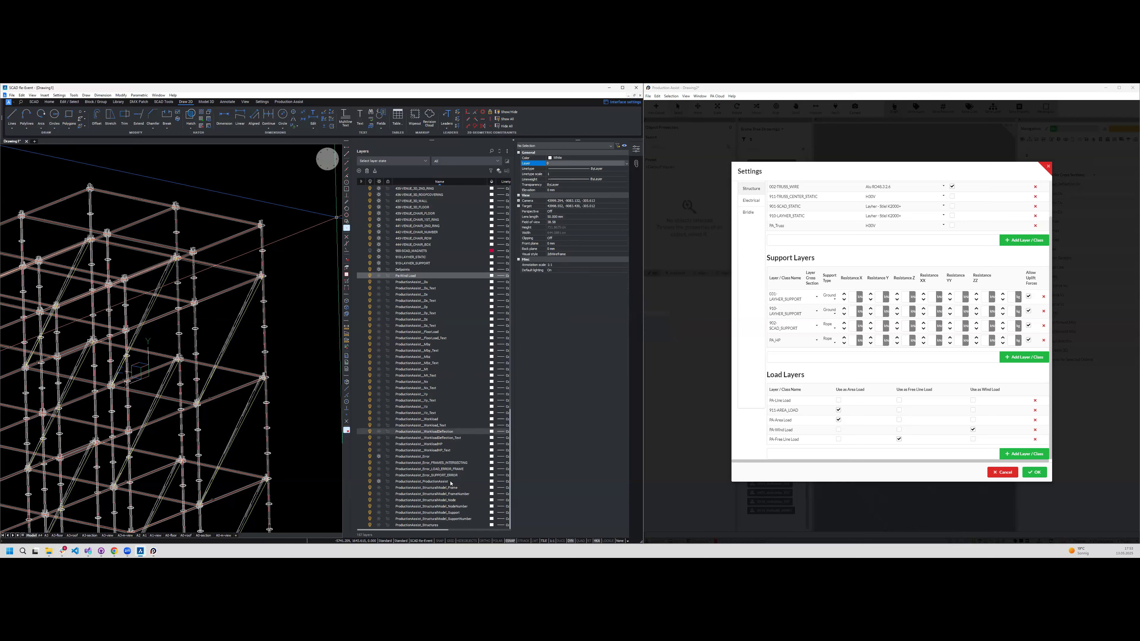
- Thaw the Pa-Wind Load layer in the CAD drawing
{"action": "left_click", "coordinate": [379, 276]}
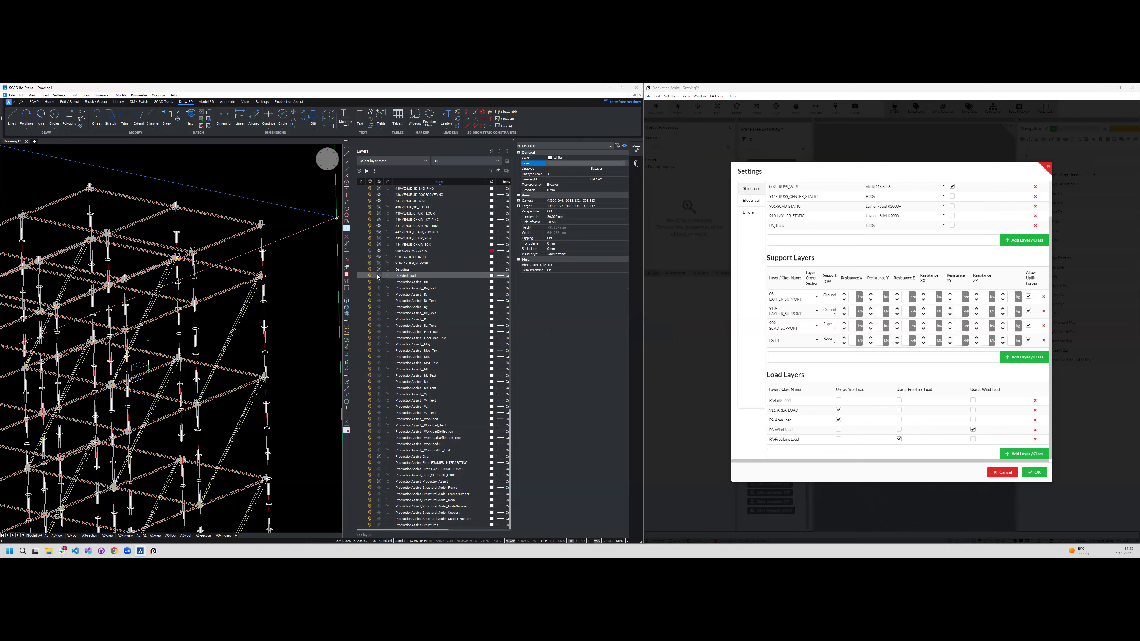
{"action": "scroll", "coordinate": [199, 274], "scroll_direction": "up", "scroll_amount": 3}
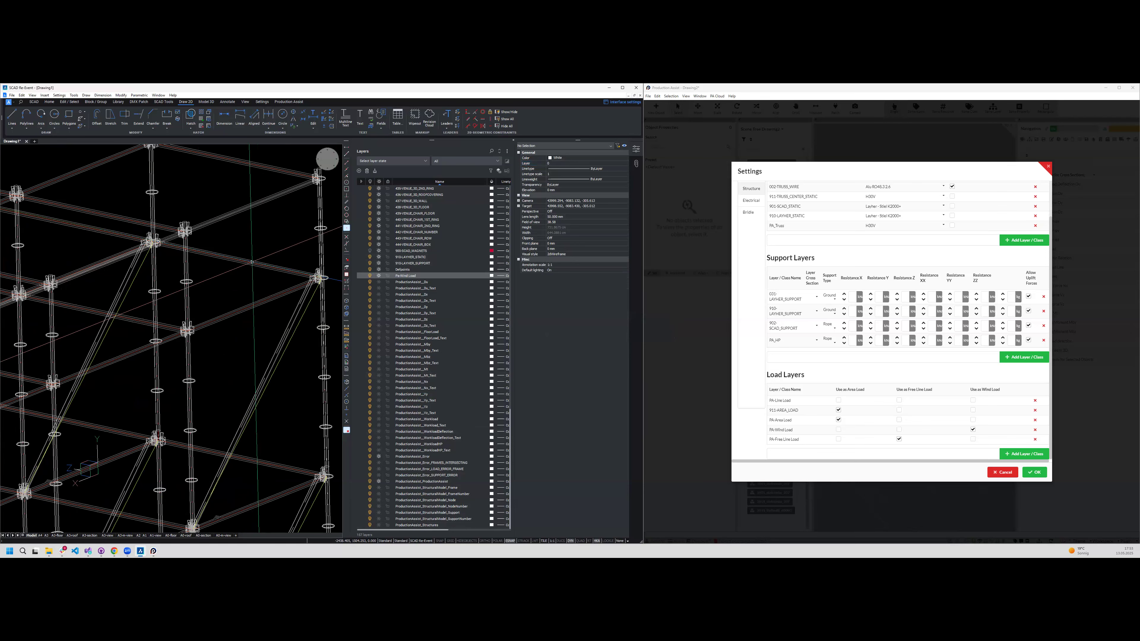
{"action": "scroll", "coordinate": [252, 262], "scroll_direction": "down", "scroll_amount": 4}
{"action": "left_click", "coordinate": [262, 238]}
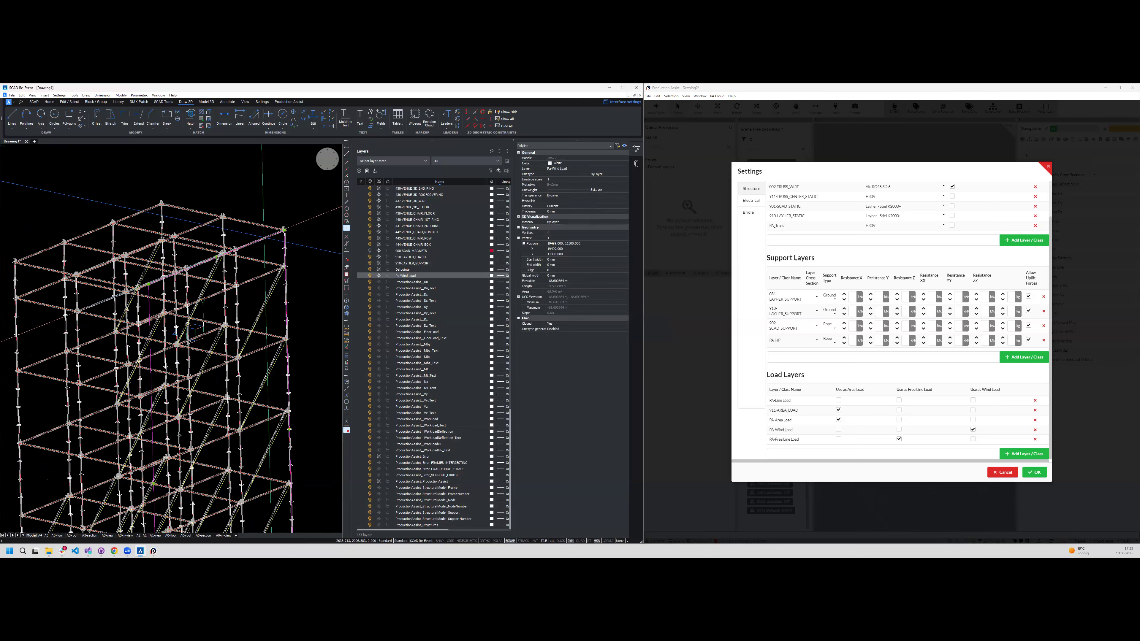
{"action": "type", "text": "BLOCK"}
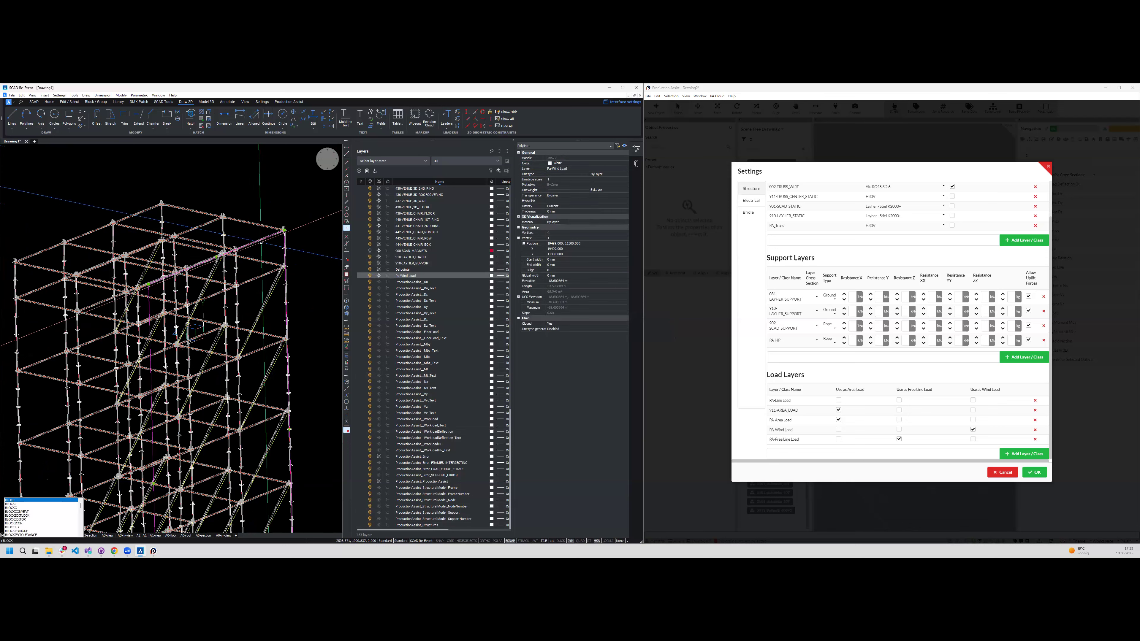
{"action": "key", "text": "Return"}
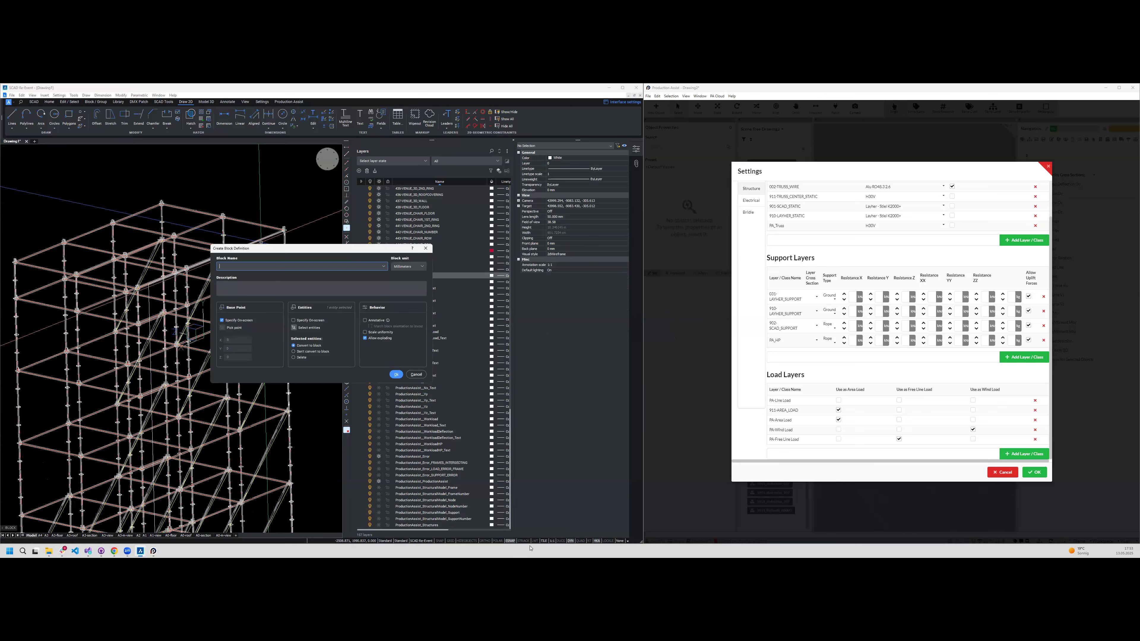
{"action": "key", "text": "Escape"}
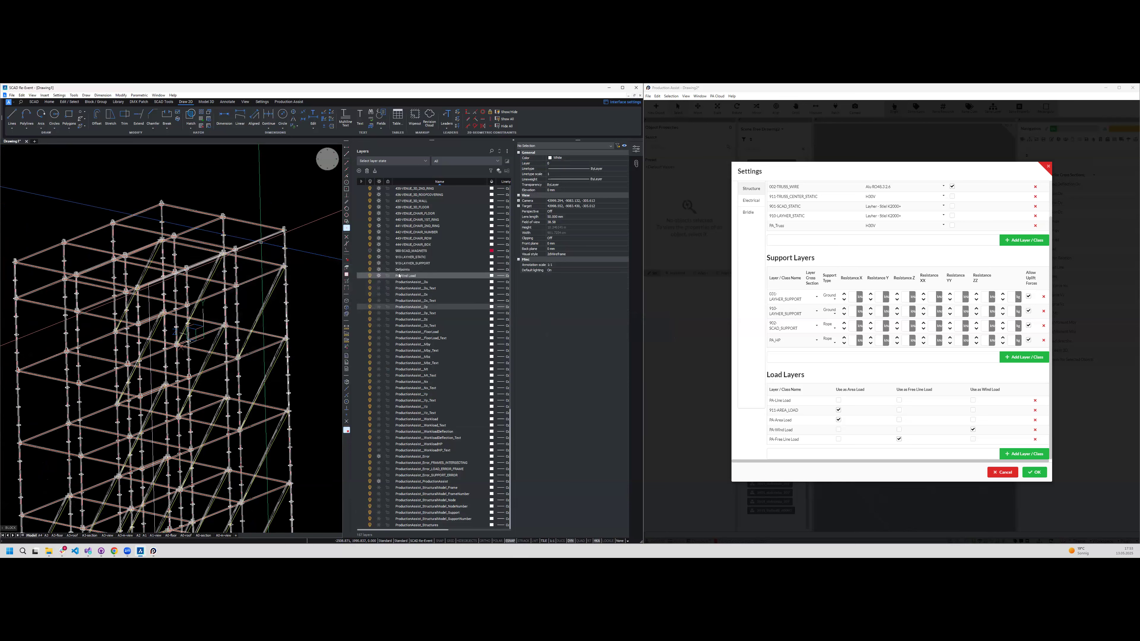
- Rename the wind load layer to PA-Wind Load and convert the rectangle on it into a block named windload
{"action": "left_click", "coordinate": [398, 278]}
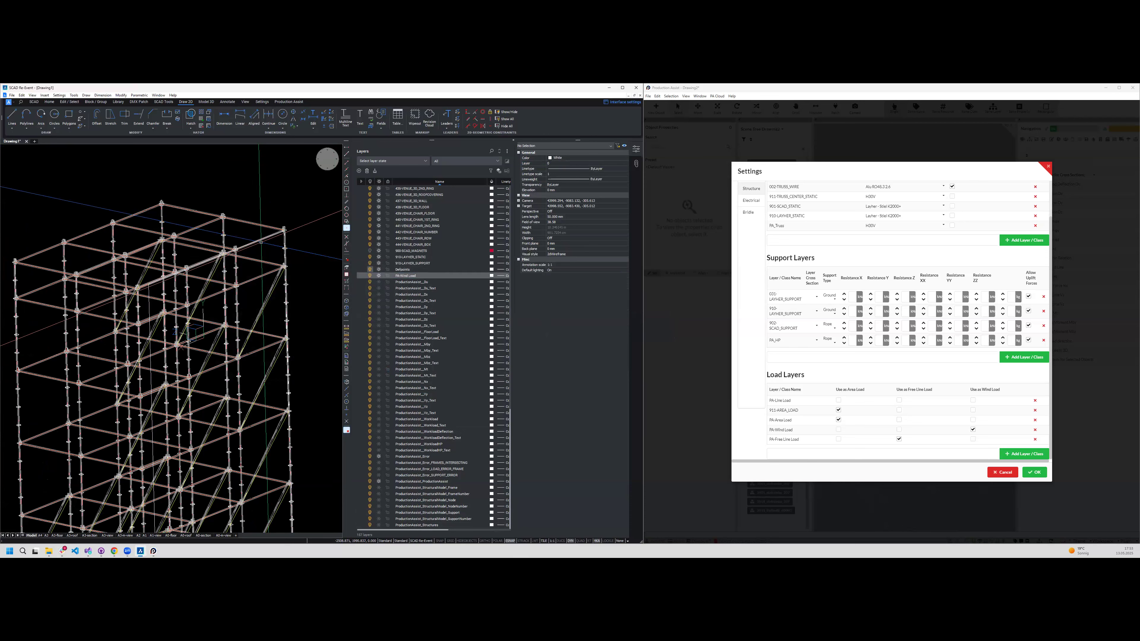
{"action": "left_click", "coordinate": [203, 262]}
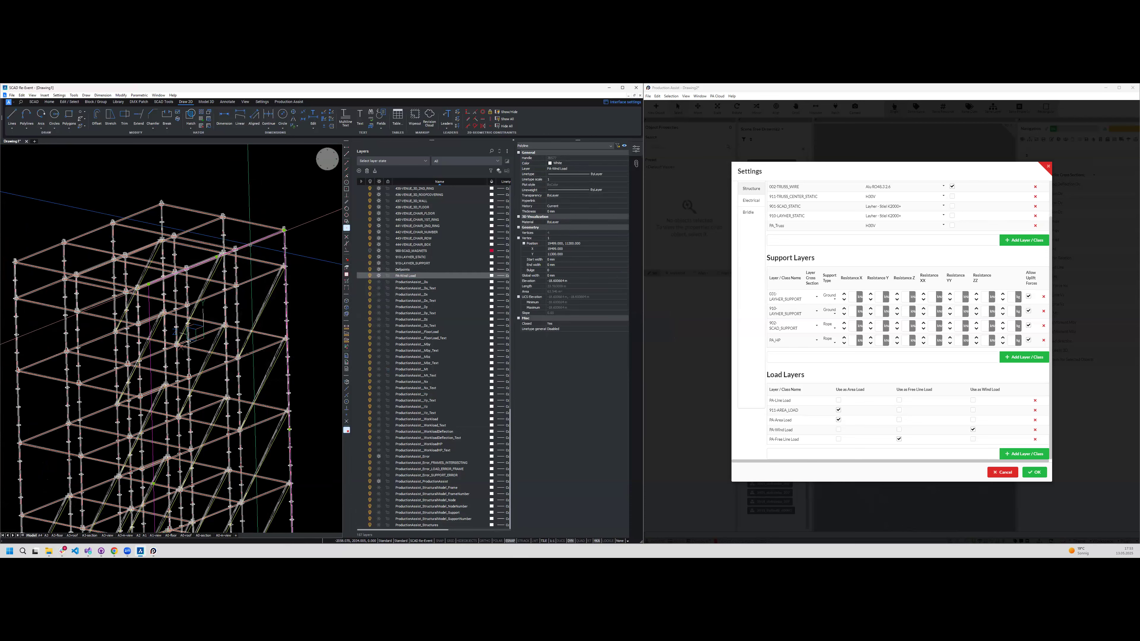
{"action": "type", "text": "BLOCK"}
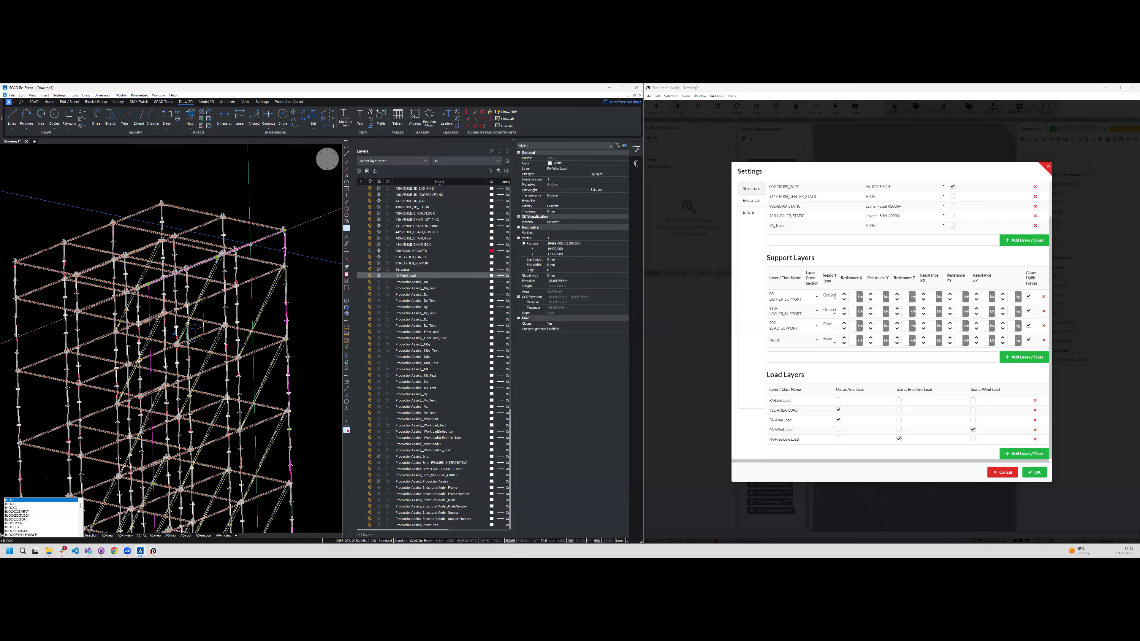
{"action": "key", "text": "Return"}
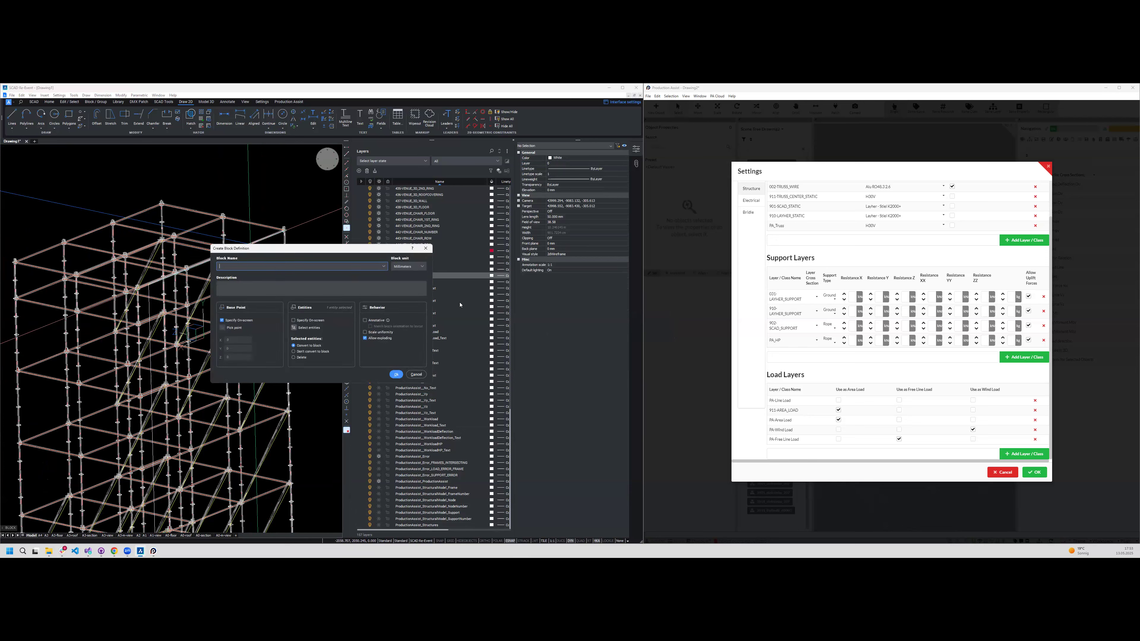
{"action": "left_click", "coordinate": [396, 374]}
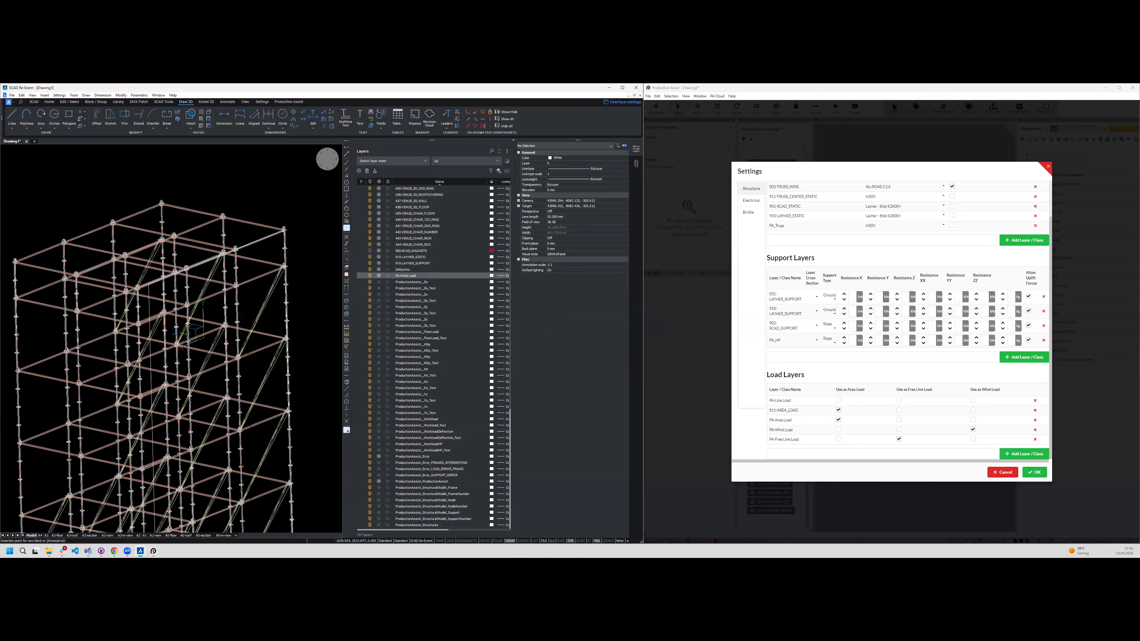
{"action": "left_click", "coordinate": [235, 253]}
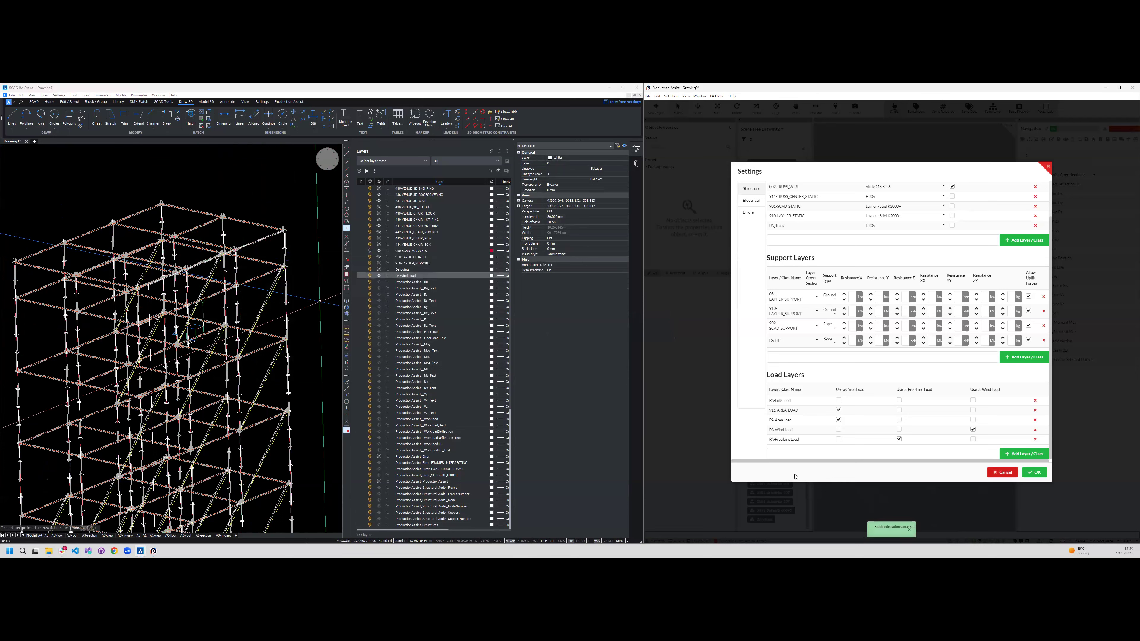
- Close the Production Assist settings, select the windload object in the scene tree and examine the tower's deflection from the side
{"action": "left_click", "coordinate": [769, 527]}
{"action": "left_click", "coordinate": [764, 511]}
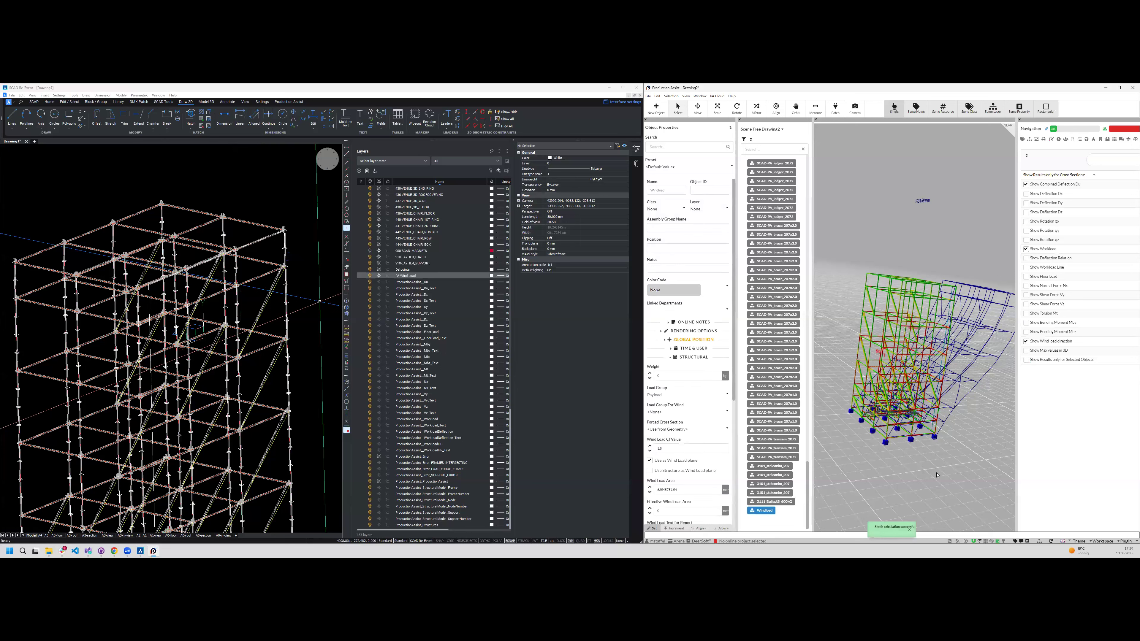
{"action": "middle_click_drag", "start_coordinate": [931, 258], "coordinate": [870, 399]}
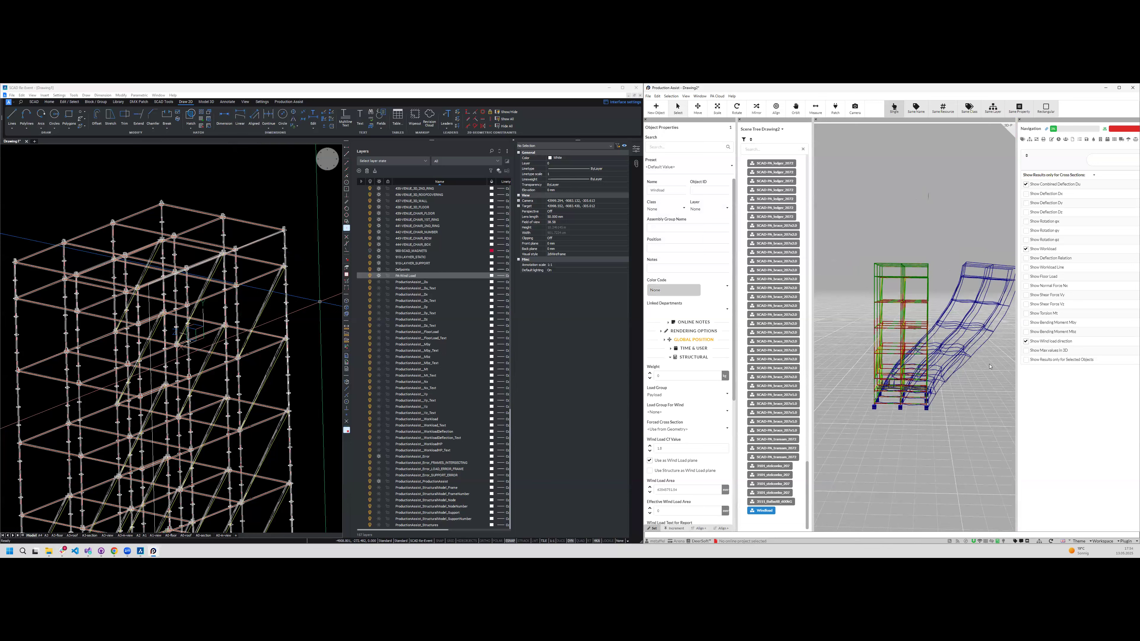
- Change the unit used for the windload object's wind load area
{"action": "scroll", "coordinate": [719, 461], "scroll_direction": "down", "scroll_amount": 1}
{"action": "left_click", "coordinate": [725, 461]}
{"action": "left_click", "coordinate": [730, 412]}
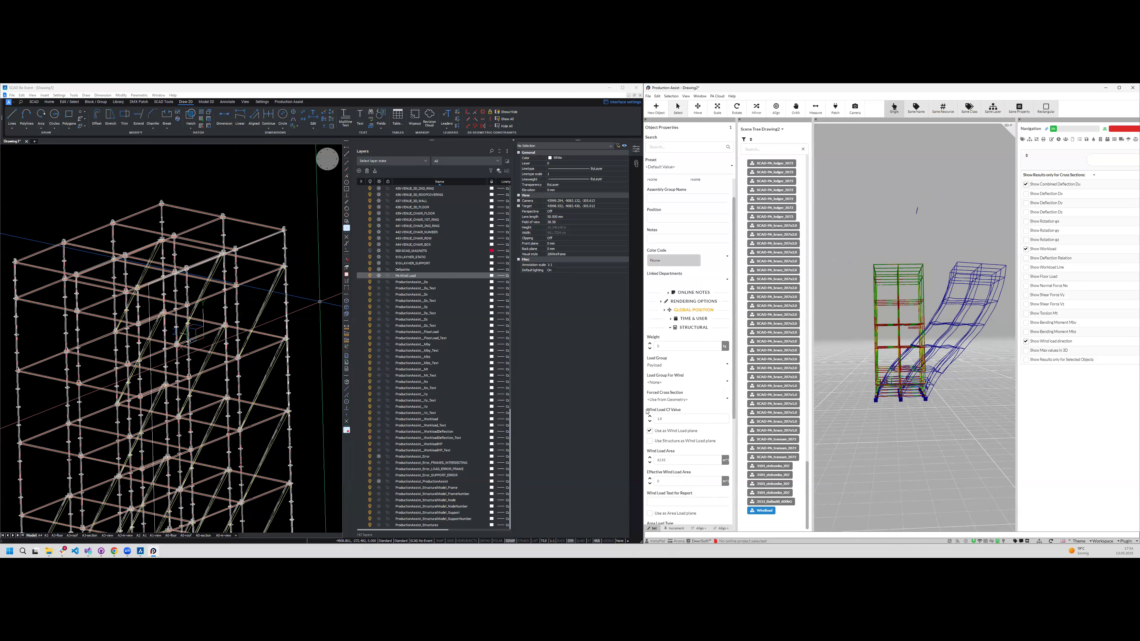
- Set the windload object's wind load Cf value to 1.3, compare the deflection, and lower the value to 0.5
{"action": "double_click", "coordinate": [687, 417]}
{"action": "type", "text": "1.3"}
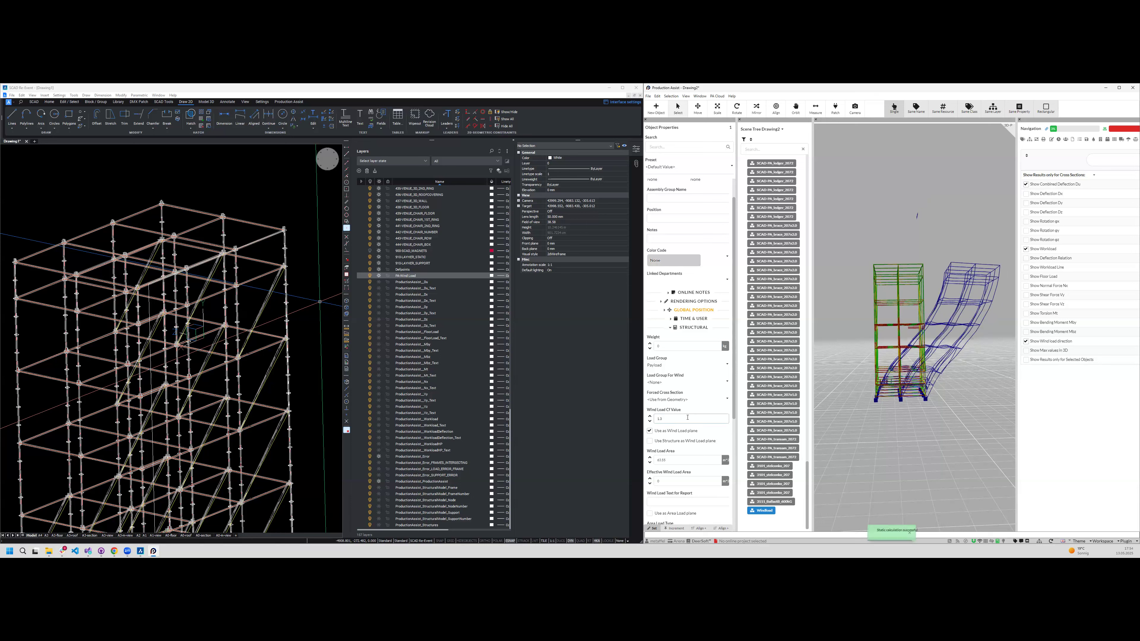
{"action": "double_click", "coordinate": [688, 418]}
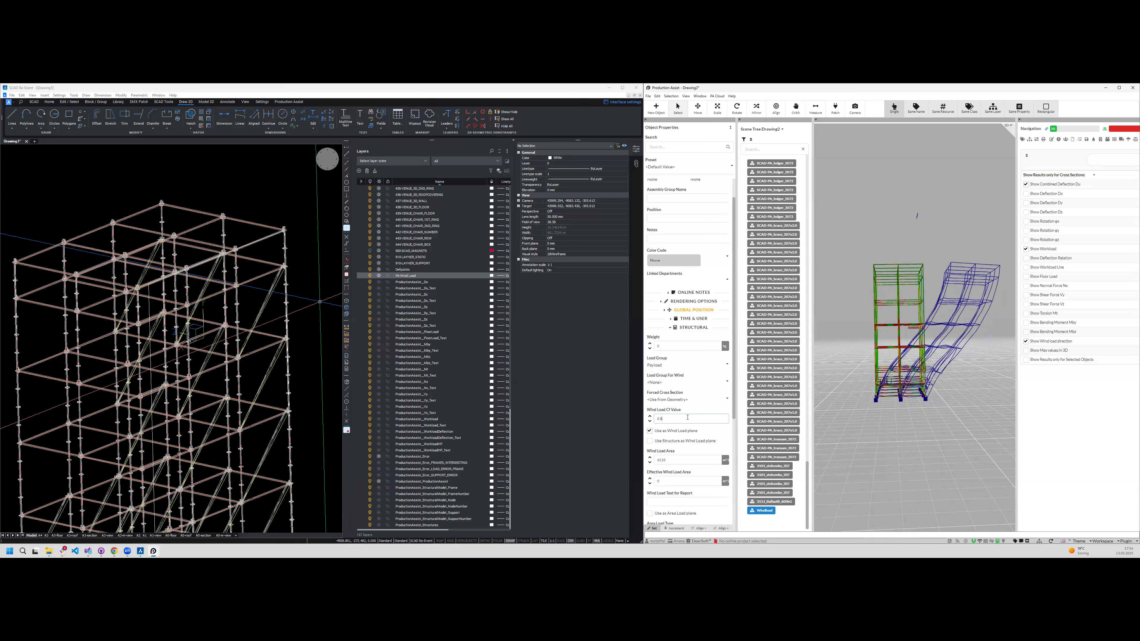
{"action": "type", "text": "0.5"}
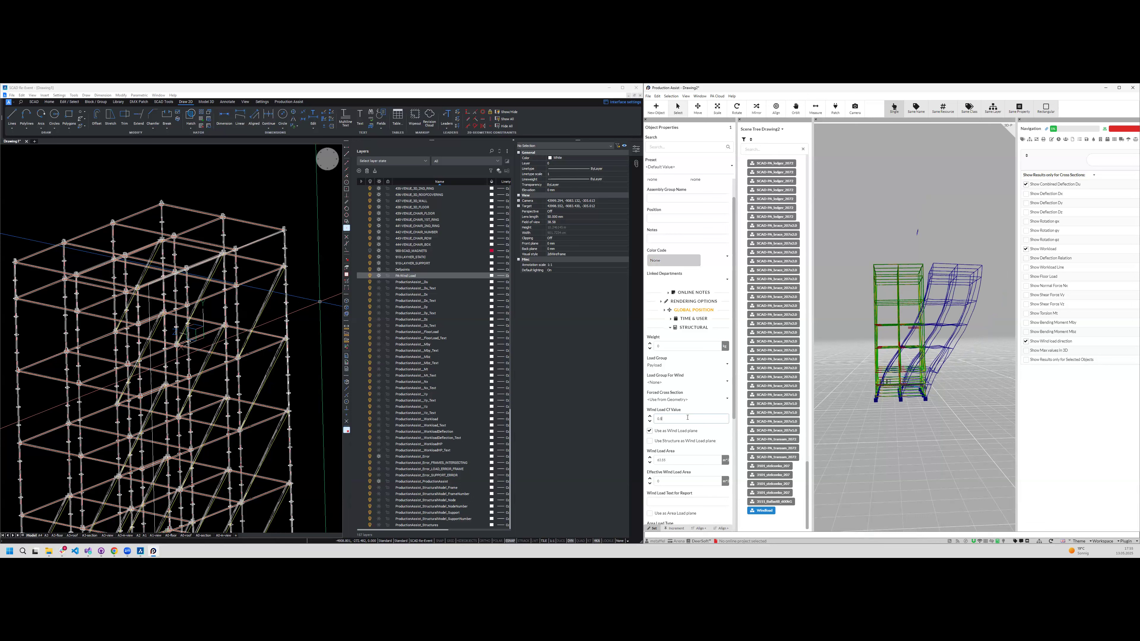
- Set up a calculation report without hoist proofs, drop proofs and floor loads, and enter a short placeholder project description
{"action": "left_click", "coordinate": [649, 97]}
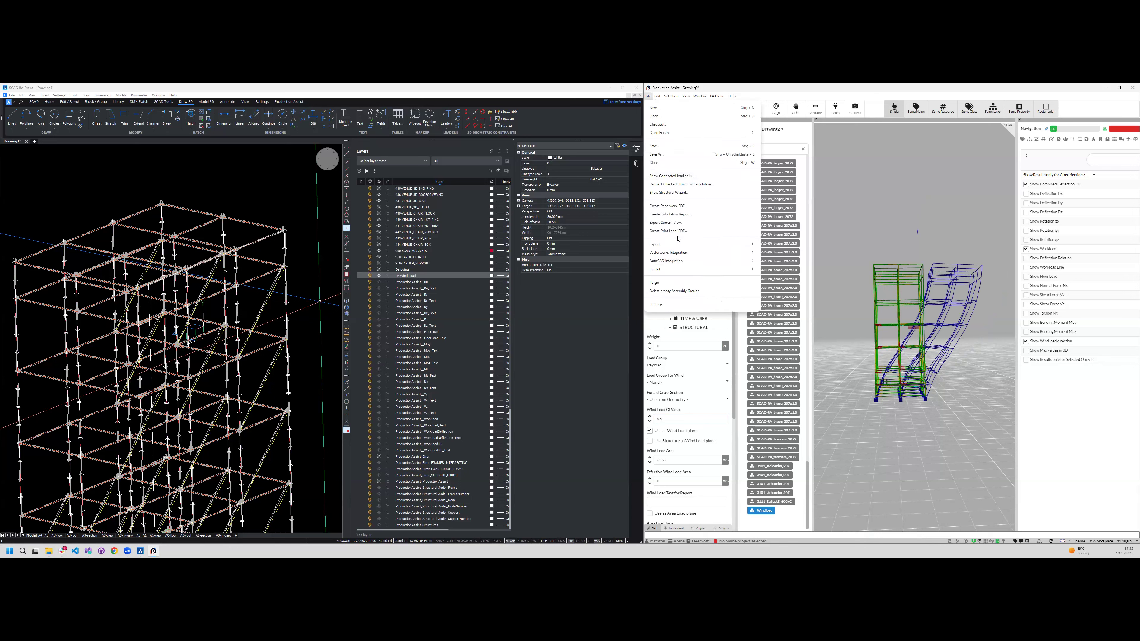
{"action": "left_click", "coordinate": [672, 215]}
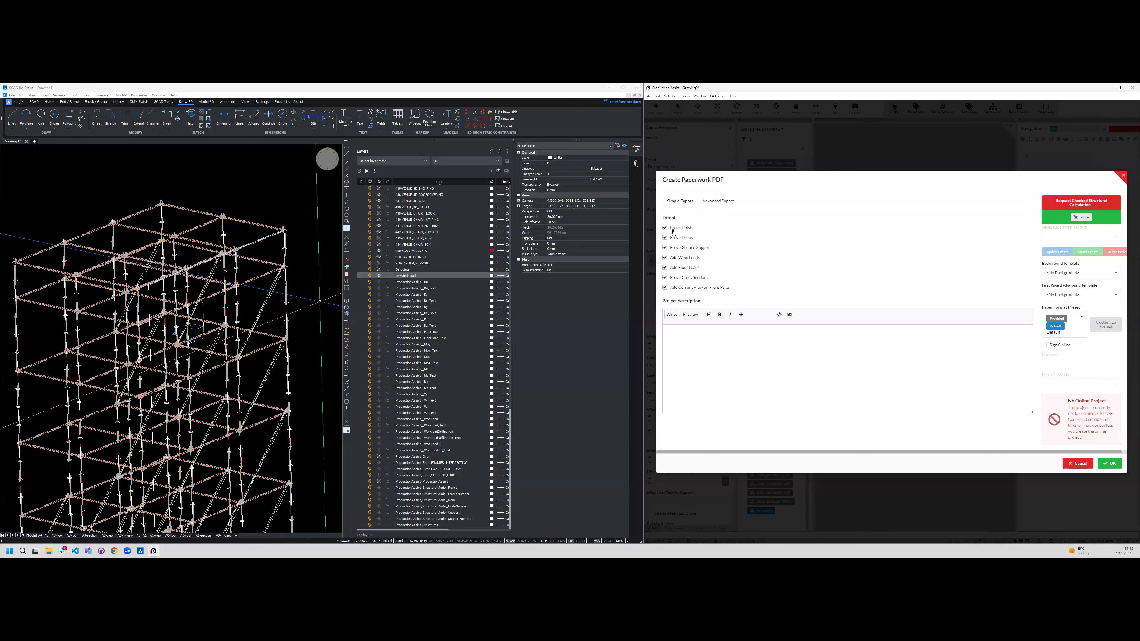
{"action": "left_click", "coordinate": [678, 237]}
{"action": "left_click", "coordinate": [680, 228]}
{"action": "left_click", "coordinate": [889, 372]}
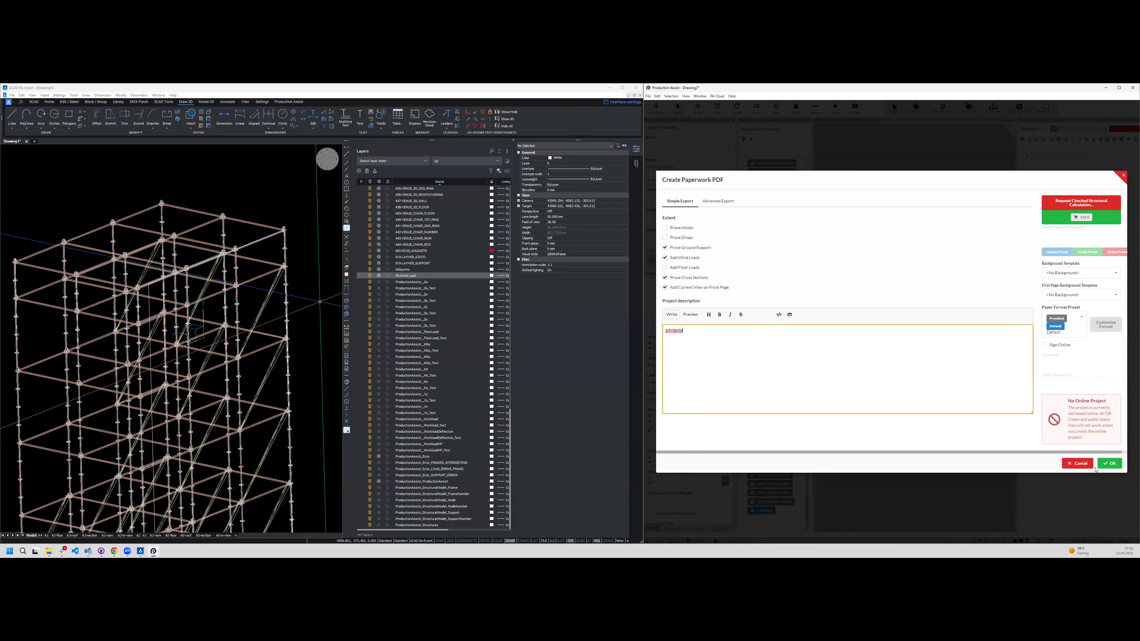
- Generate the calculation report and save it to the desktop as a PDF named Demo Test
{"action": "left_click", "coordinate": [1106, 464]}
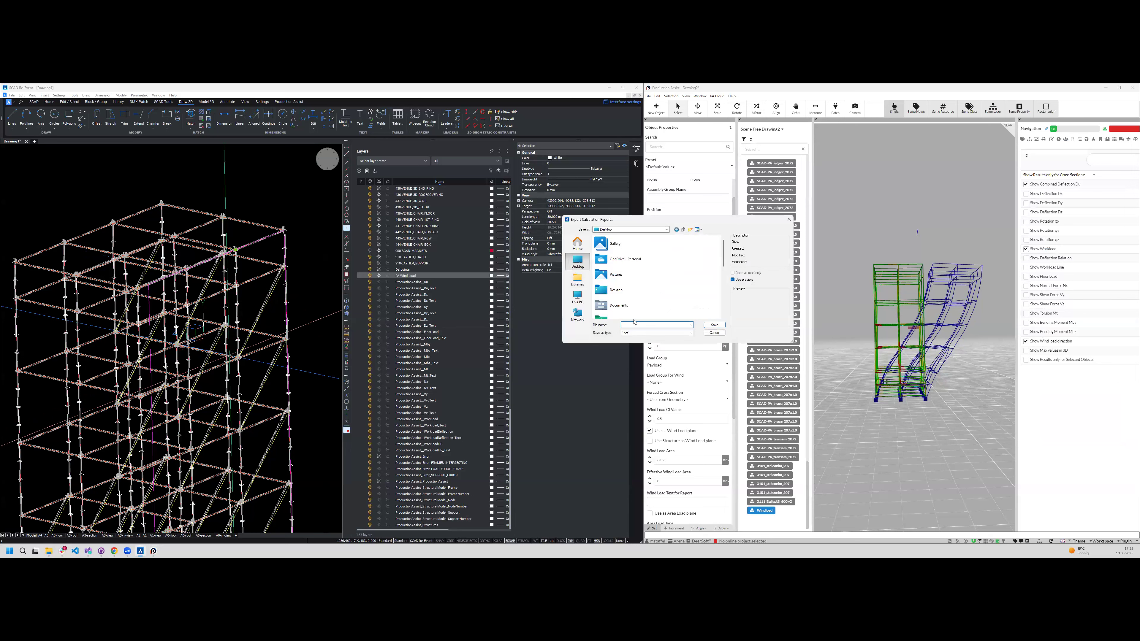
{"action": "type", "text": "Demo"}
{"action": "key", "text": "Return"}
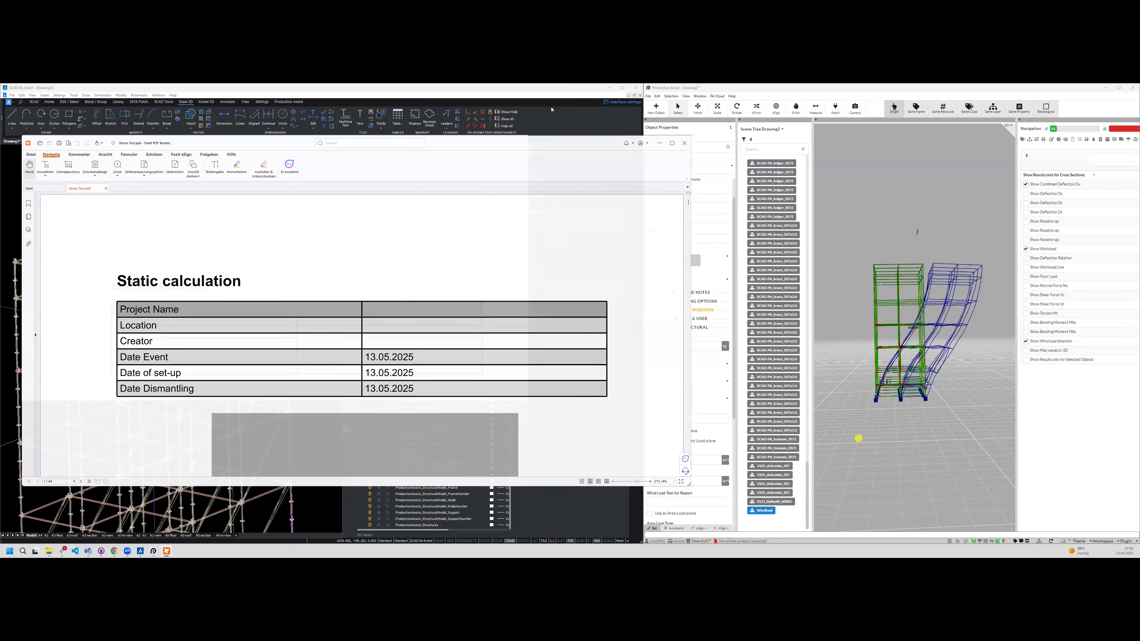
- Enlarge the exported report and review its cover page, table of contents, program notes, load combinations and load overview
{"action": "left_click", "coordinate": [672, 143]}
{"action": "scroll", "coordinate": [688, 158], "scroll_direction": "down", "scroll_amount": 7}
{"action": "scroll", "coordinate": [688, 159], "scroll_direction": "down", "scroll_amount": 7}
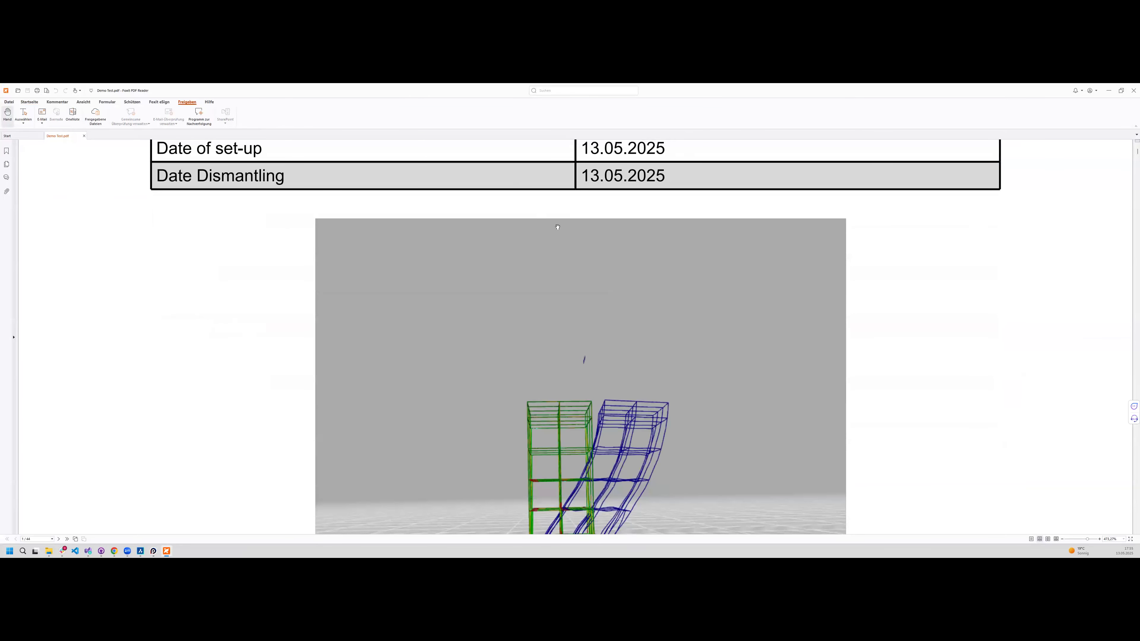
{"action": "scroll", "coordinate": [558, 227], "scroll_direction": "down", "scroll_amount": 5, "text": "ctrl"}
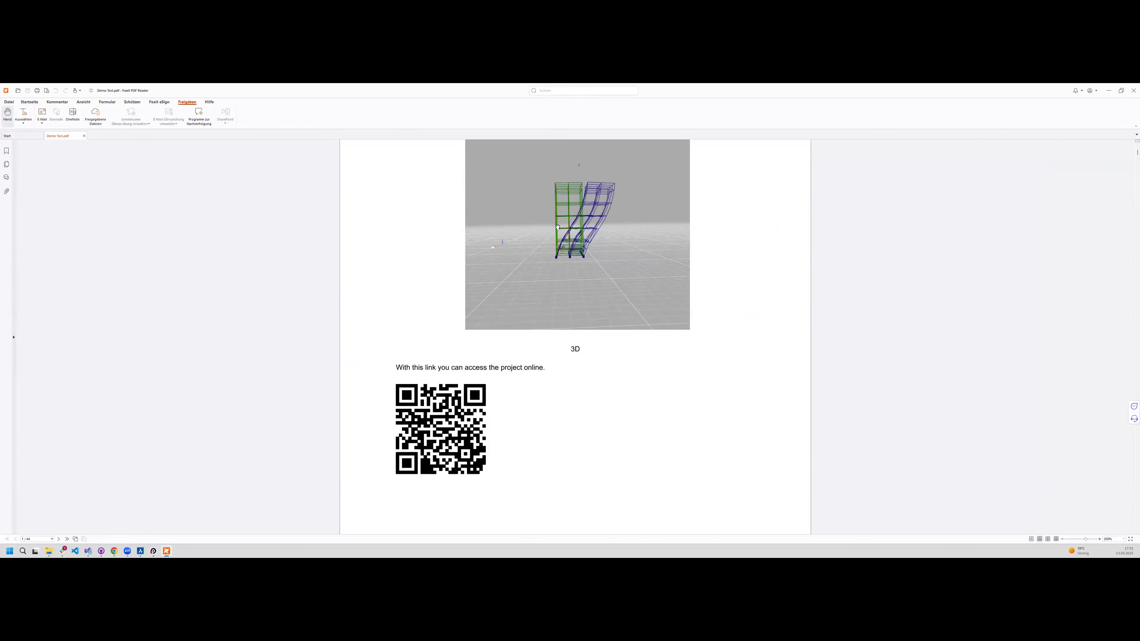
{"action": "scroll", "coordinate": [421, 373], "scroll_direction": "up", "scroll_amount": 3}
{"action": "scroll", "coordinate": [500, 373], "scroll_direction": "down", "scroll_amount": 10}
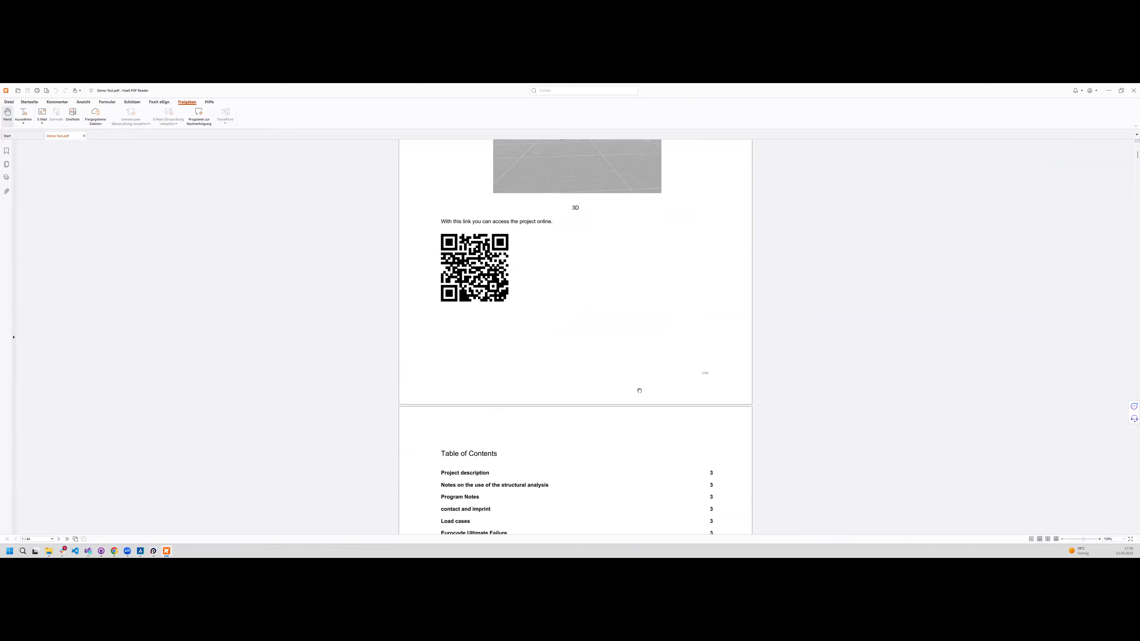
{"action": "scroll", "coordinate": [727, 473], "scroll_direction": "down", "scroll_amount": 10}
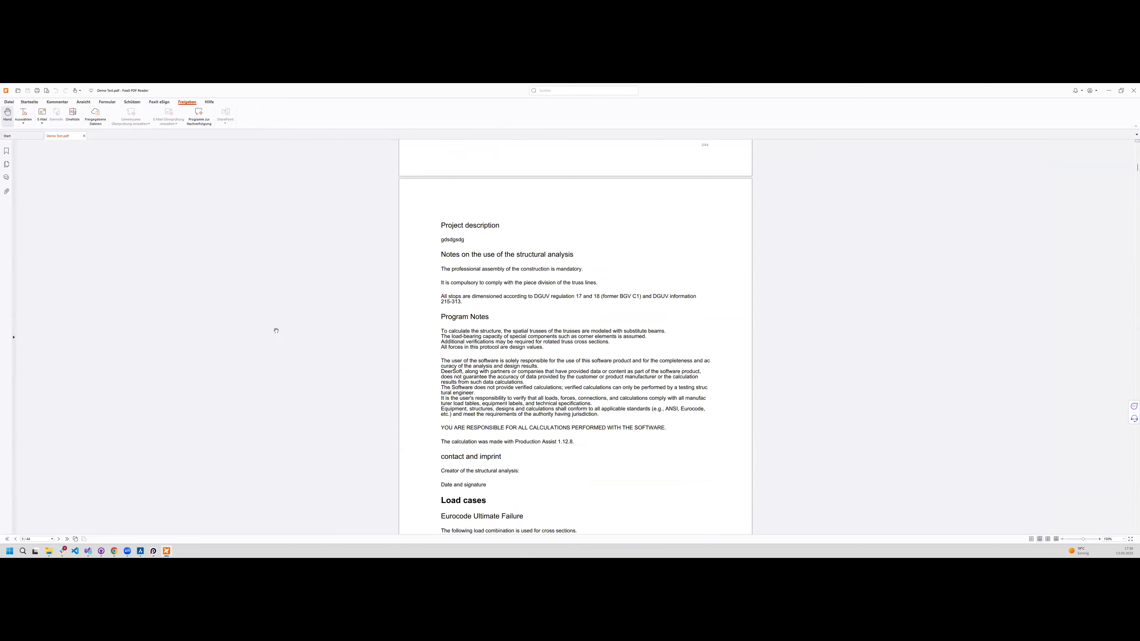
{"action": "scroll", "coordinate": [827, 275], "scroll_direction": "down", "scroll_amount": 3}
{"action": "scroll", "coordinate": [544, 463], "scroll_direction": "down", "scroll_amount": 6}
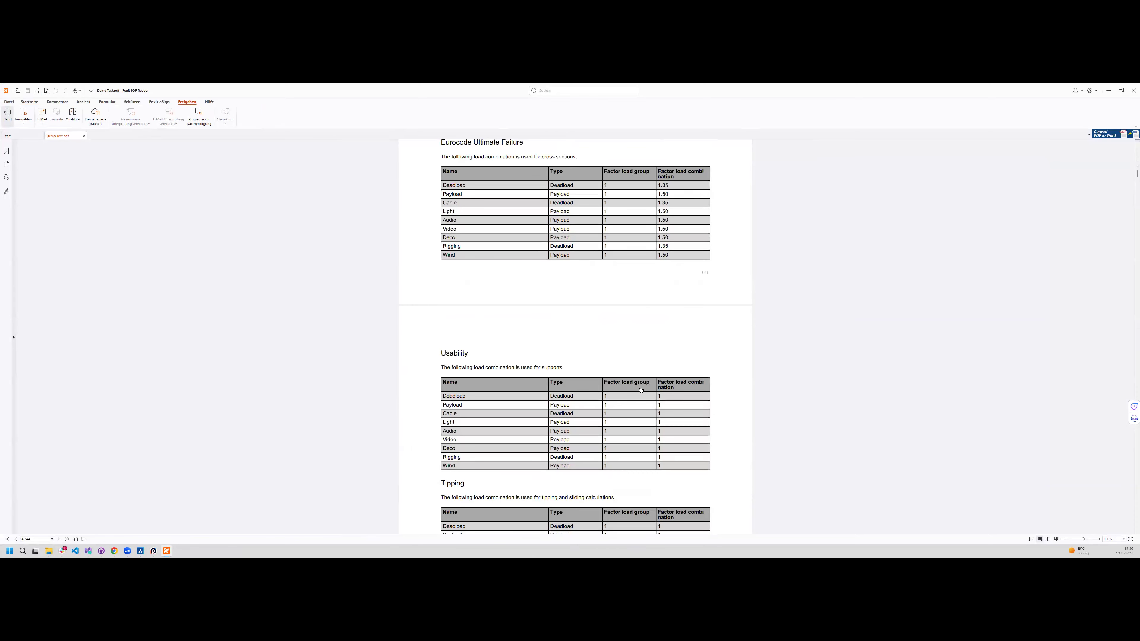
{"action": "scroll", "coordinate": [641, 391], "scroll_direction": "down", "scroll_amount": 7}
{"action": "scroll", "coordinate": [719, 290], "scroll_direction": "down", "scroll_amount": 3}
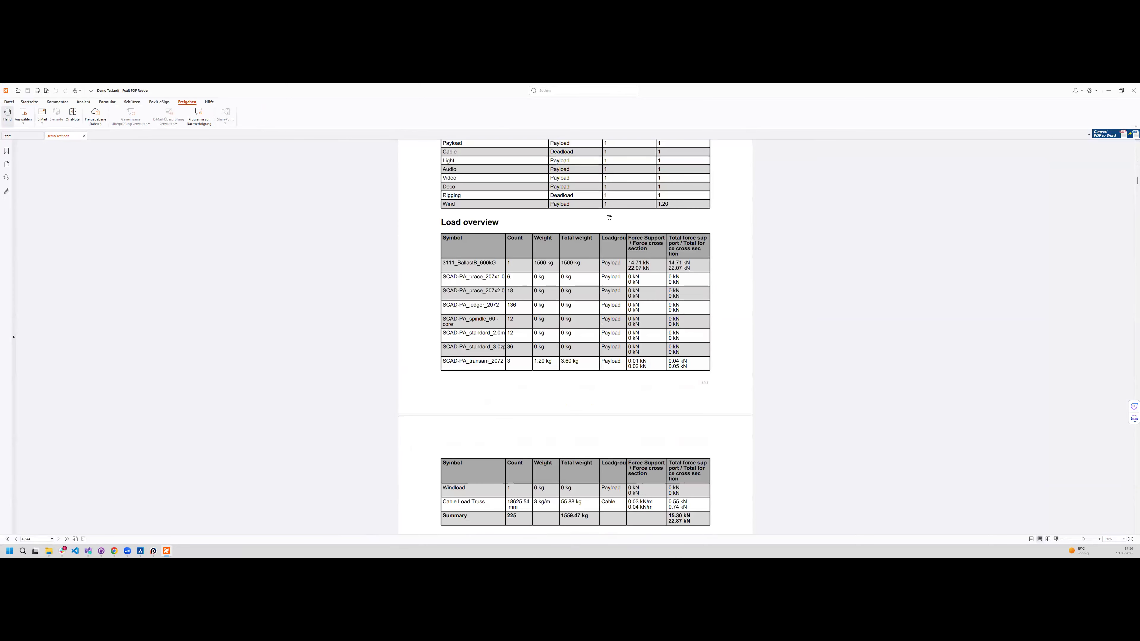
- Review the report's wind load tables, the windload object's force and the ground support reactions
{"action": "scroll", "coordinate": [592, 429], "scroll_direction": "down", "scroll_amount": 5}
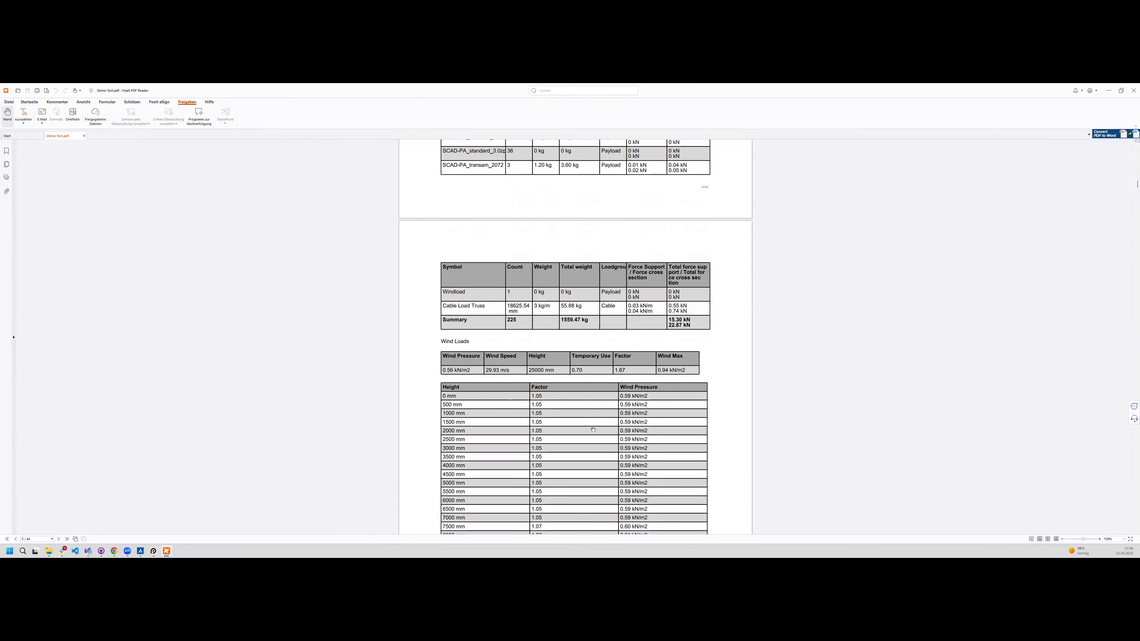
{"action": "scroll", "coordinate": [593, 430], "scroll_direction": "down", "scroll_amount": 4}
{"action": "scroll", "coordinate": [592, 430], "scroll_direction": "down", "scroll_amount": 1}
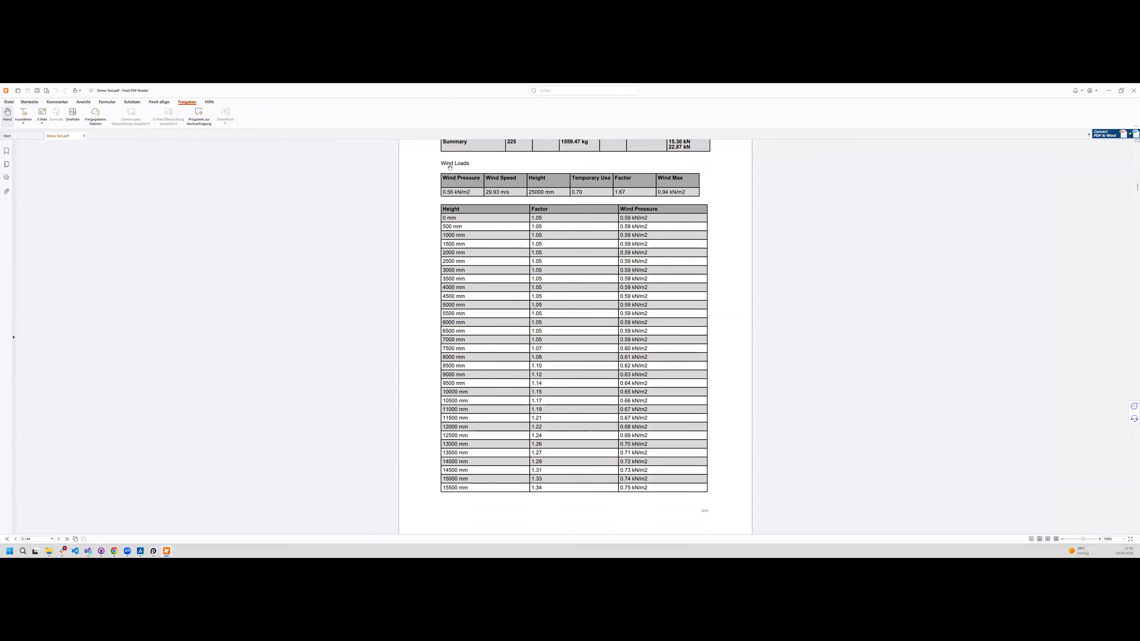
{"action": "scroll", "coordinate": [642, 429], "scroll_direction": "down", "scroll_amount": 2}
{"action": "scroll", "coordinate": [642, 428], "scroll_direction": "down", "scroll_amount": 12}
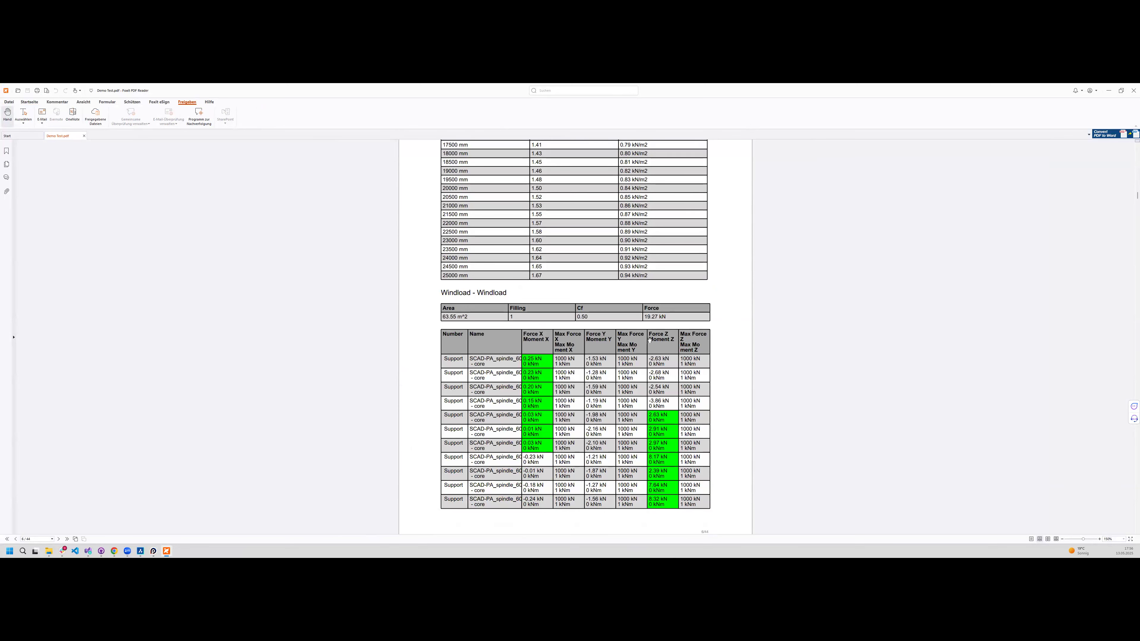
{"action": "scroll", "coordinate": [705, 330], "scroll_direction": "down", "scroll_amount": 5}
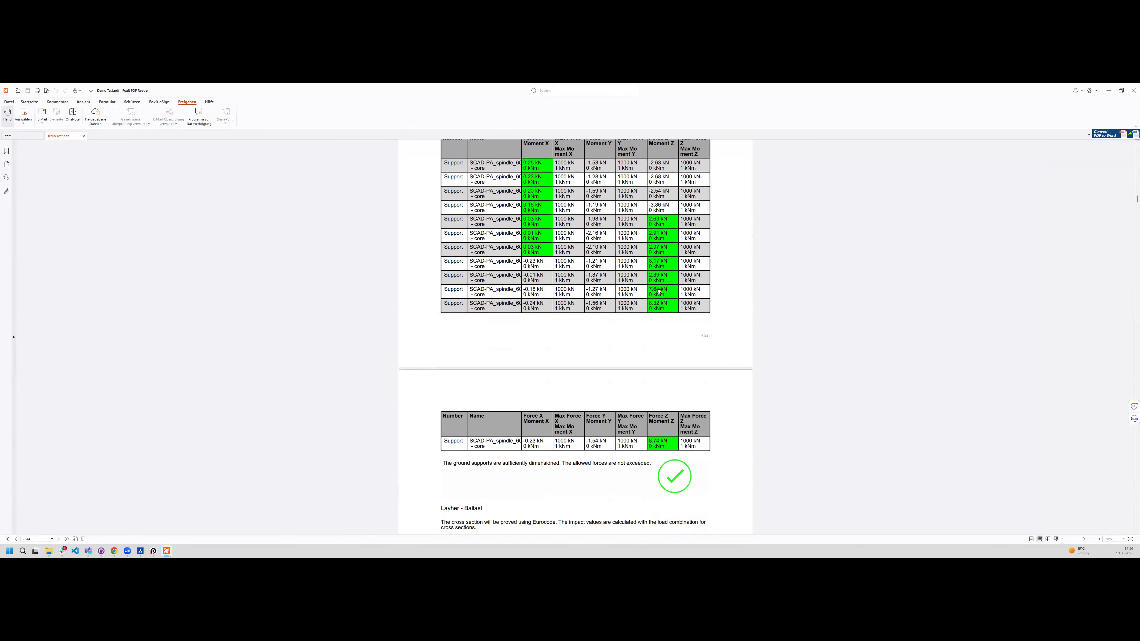
{"action": "scroll", "coordinate": [620, 274], "scroll_direction": "up", "scroll_amount": 2}
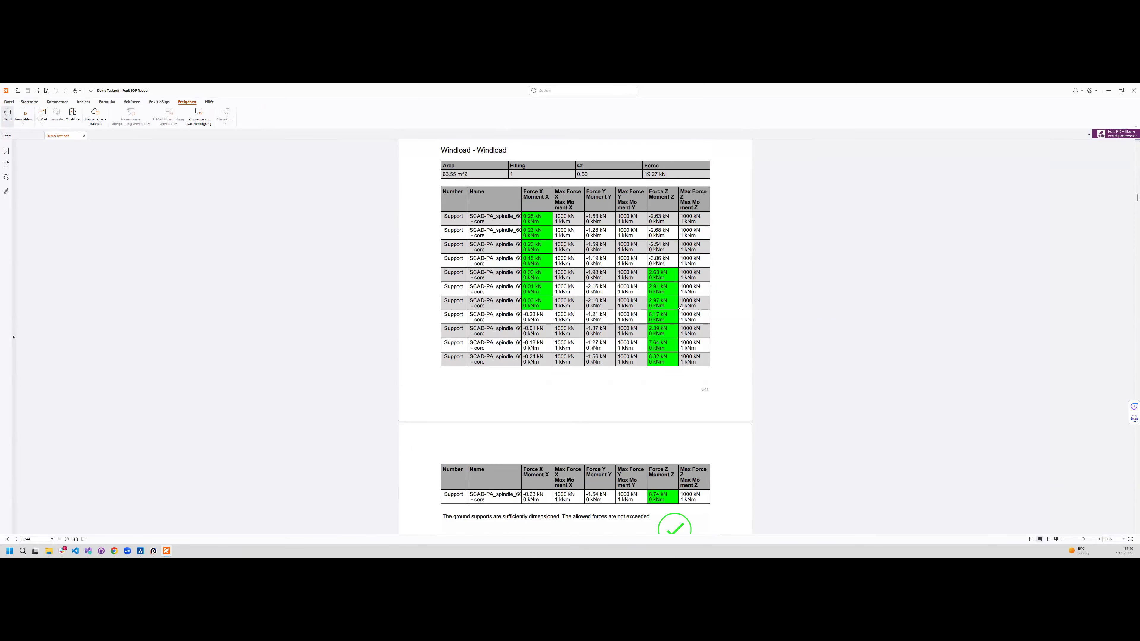
{"action": "scroll", "coordinate": [661, 489], "scroll_direction": "down", "scroll_amount": 10}
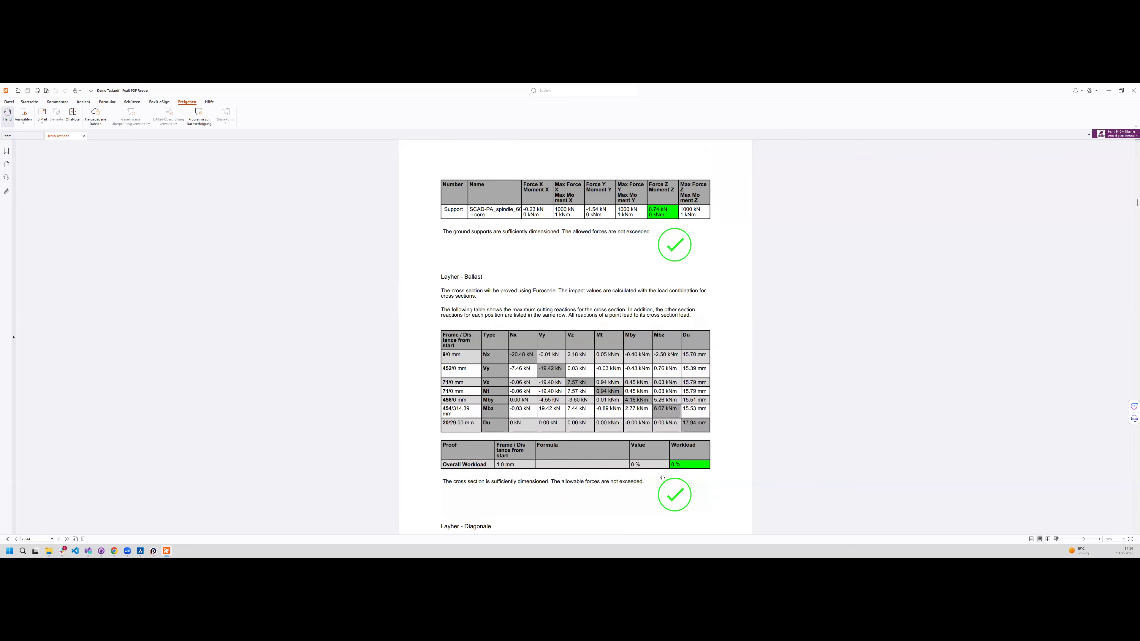
- Examine the report's cross-section proofs for the Layher diagonals, ledgers, standards and connectors, through to the FEA node appendix
{"action": "scroll", "coordinate": [654, 368], "scroll_direction": "down", "scroll_amount": 13}
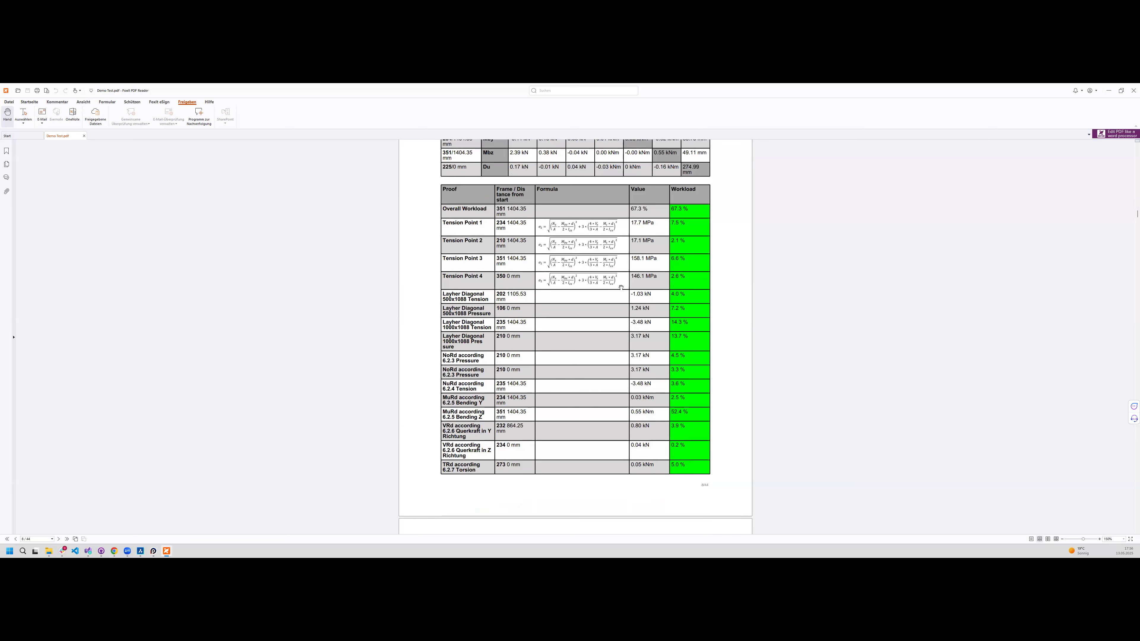
{"action": "scroll", "coordinate": [659, 390], "scroll_direction": "down", "scroll_amount": 9}
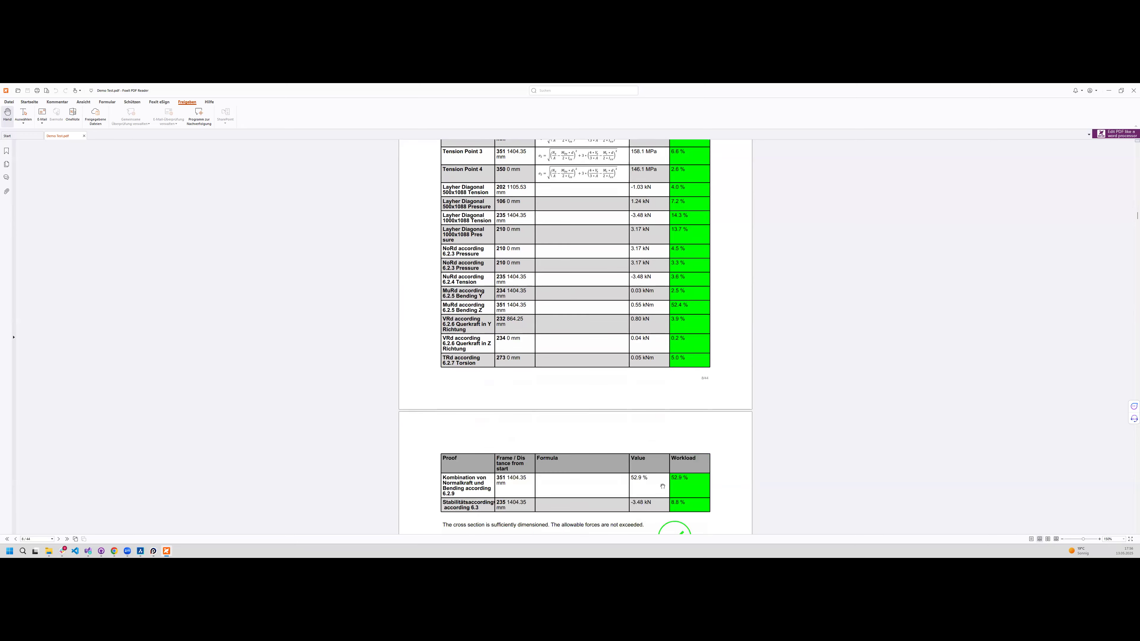
{"action": "scroll", "coordinate": [652, 475], "scroll_direction": "down", "scroll_amount": 4}
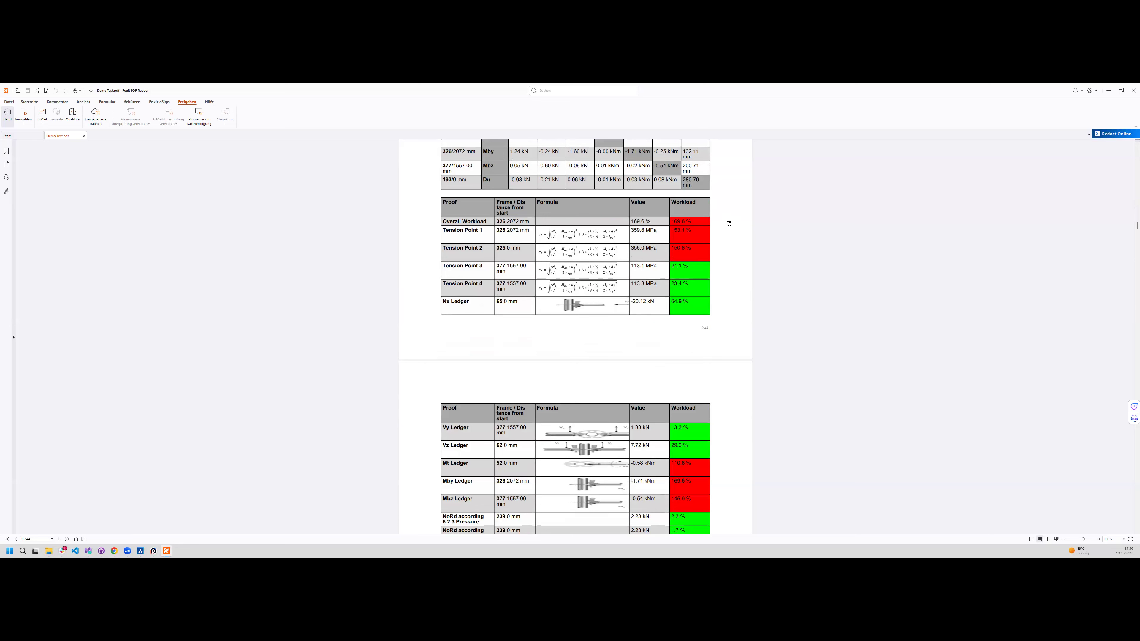
{"action": "scroll", "coordinate": [649, 524], "scroll_direction": "down", "scroll_amount": 2}
{"action": "scroll", "coordinate": [663, 398], "scroll_direction": "down", "scroll_amount": 5}
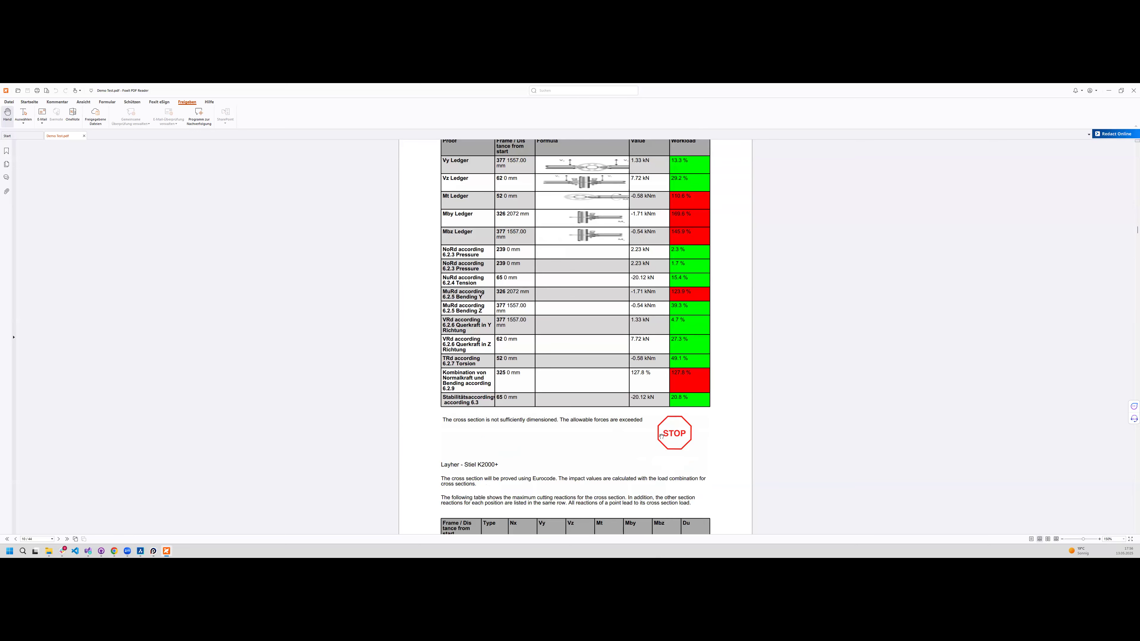
{"action": "scroll", "coordinate": [590, 446], "scroll_direction": "up", "scroll_amount": 2}
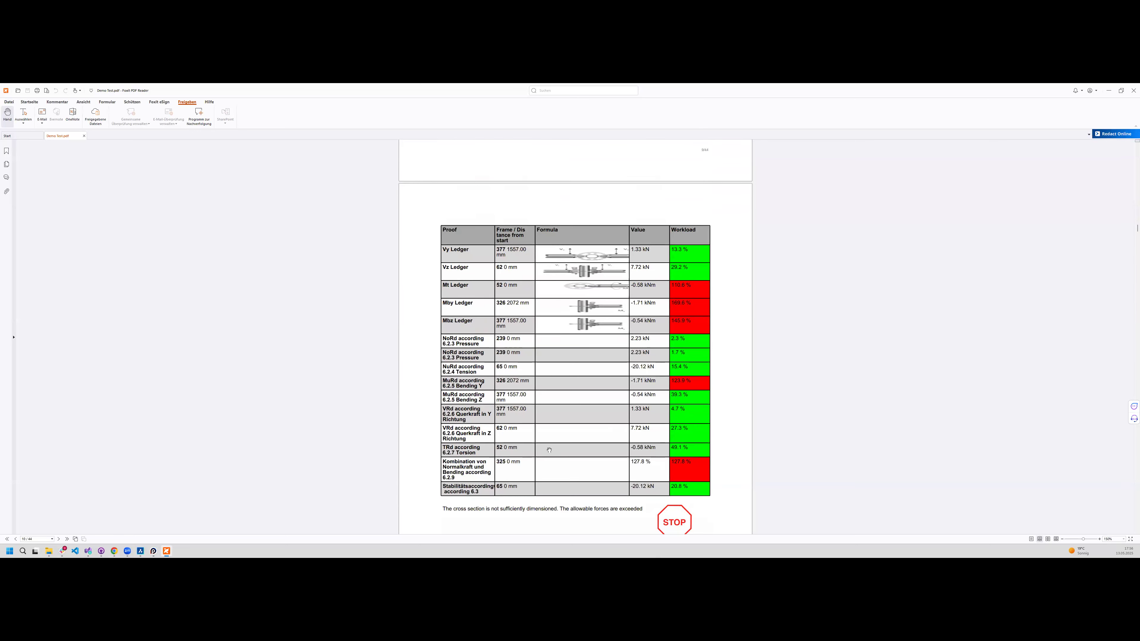
{"action": "scroll", "coordinate": [544, 455], "scroll_direction": "up", "scroll_amount": 8}
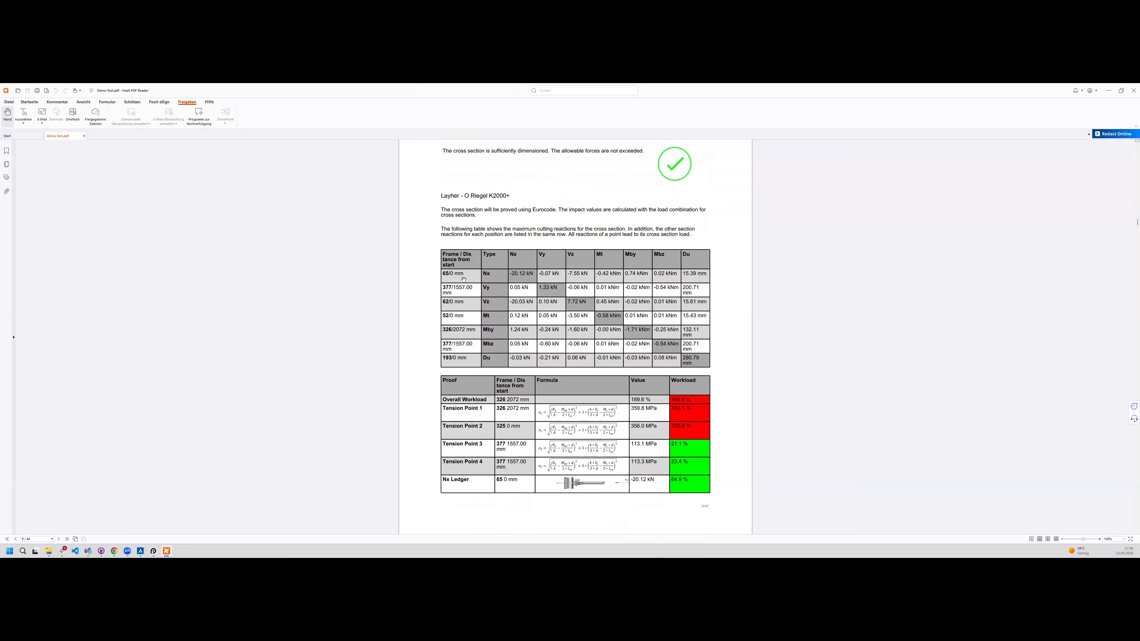
{"action": "scroll", "coordinate": [464, 280], "scroll_direction": "down", "scroll_amount": 9}
{"action": "scroll", "coordinate": [669, 427], "scroll_direction": "down", "scroll_amount": 20}
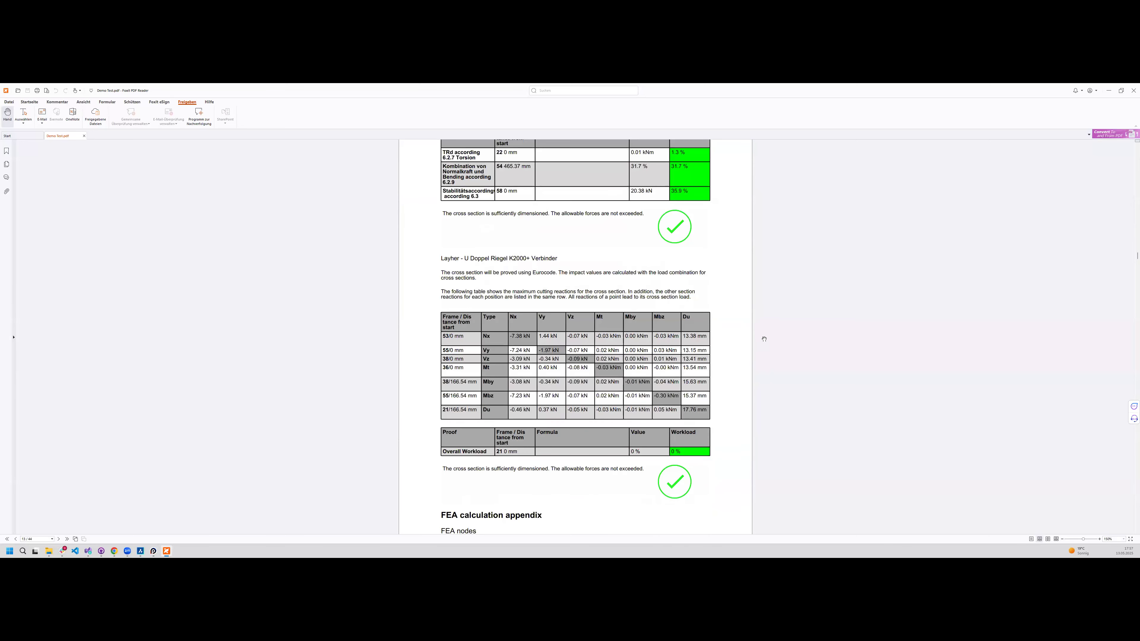
{"action": "scroll", "coordinate": [764, 339], "scroll_direction": "down", "scroll_amount": 10}
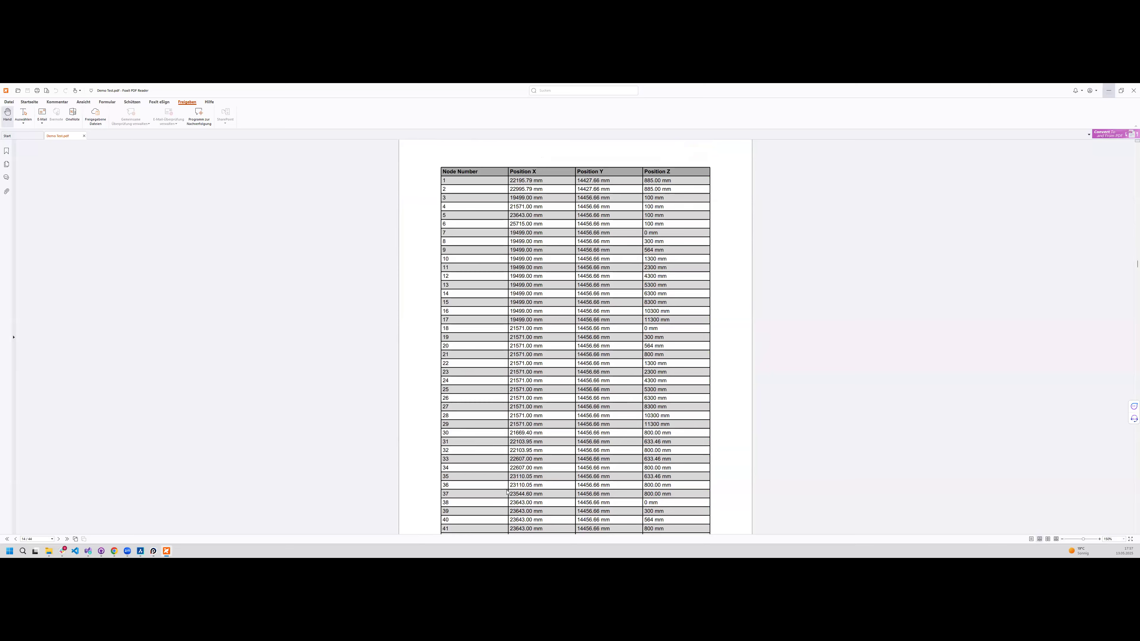
- Minimise the report and open the request for a checked structural calculation in Production Assist
{"action": "left_click", "coordinate": [1108, 90]}
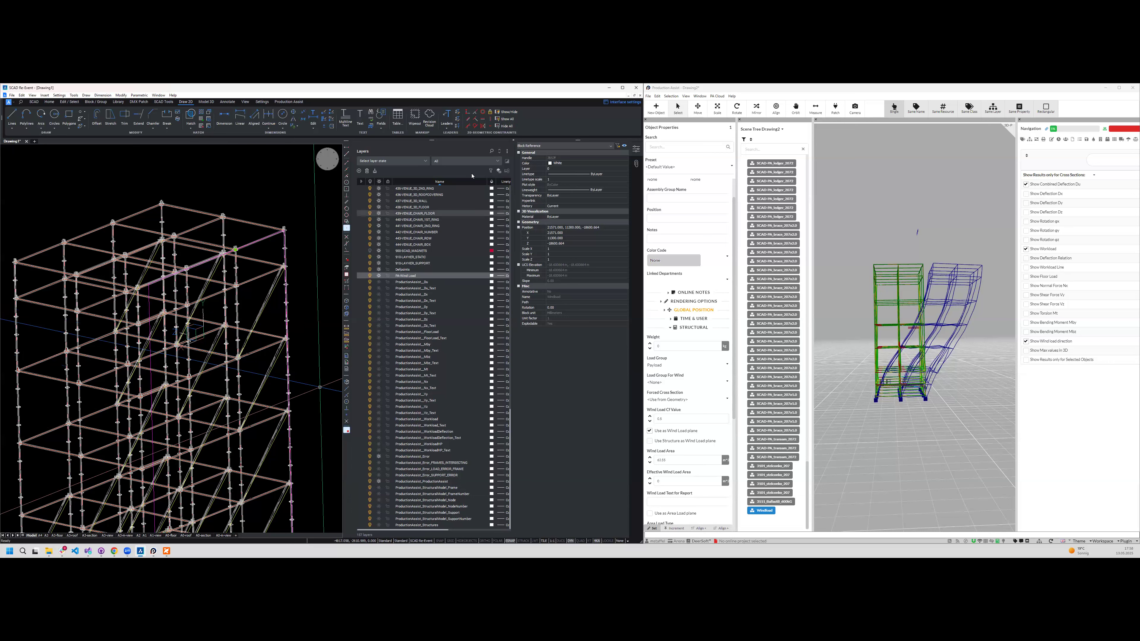
{"action": "left_click", "coordinate": [647, 96]}
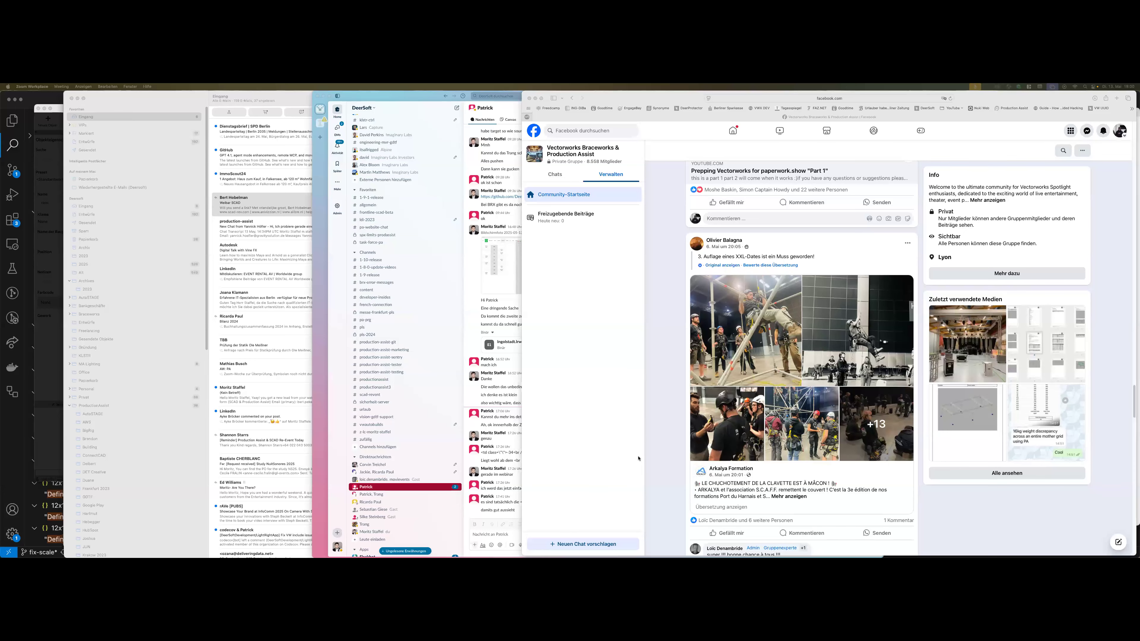
- Open Dlubal's wind load map for Romania in a new browser tab and examine the country's wind zones
{"action": "key", "text": "super+t"}
{"action": "type", "text": "dlubal.com"}
{"action": "key", "text": "Return"}
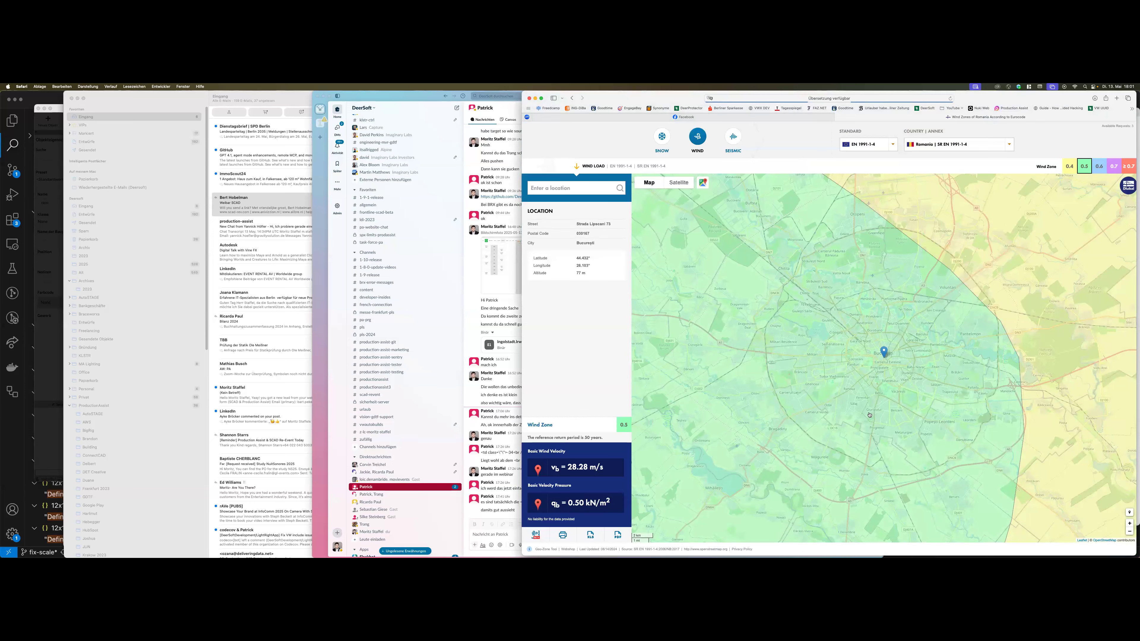
{"action": "scroll", "coordinate": [811, 387], "scroll_direction": "down", "scroll_amount": 5}
{"action": "scroll", "coordinate": [869, 405], "scroll_direction": "down", "scroll_amount": 3}
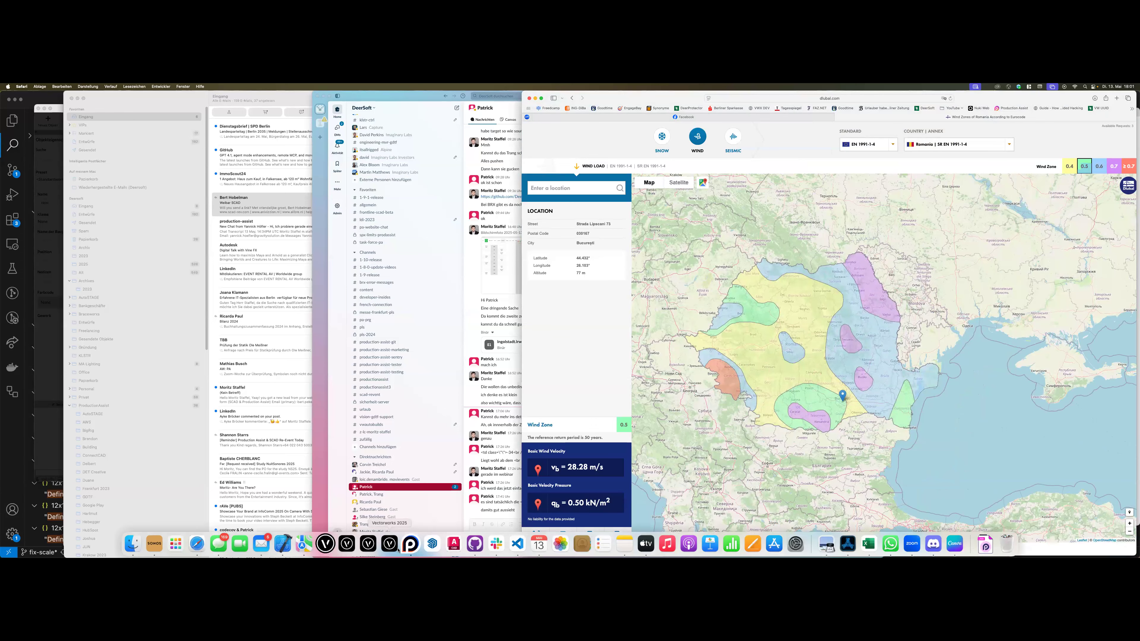
- Switch to Production Assist, open the load combination settings and change the last digit of the default wind pressure to 7
{"action": "left_click", "coordinate": [389, 544]}
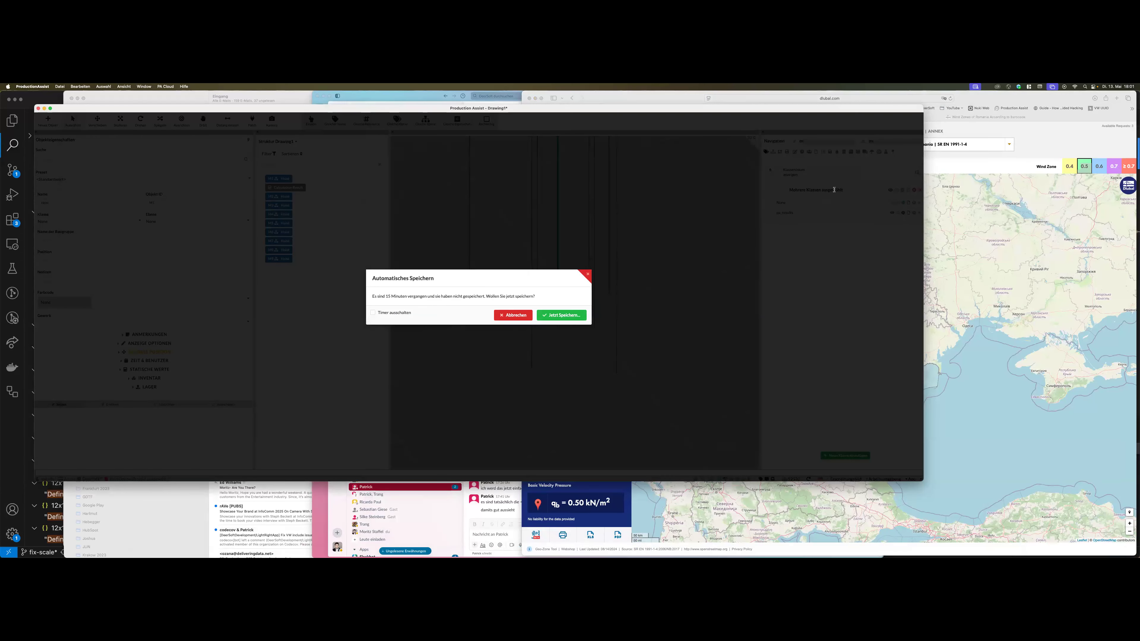
{"action": "left_click", "coordinate": [885, 155]}
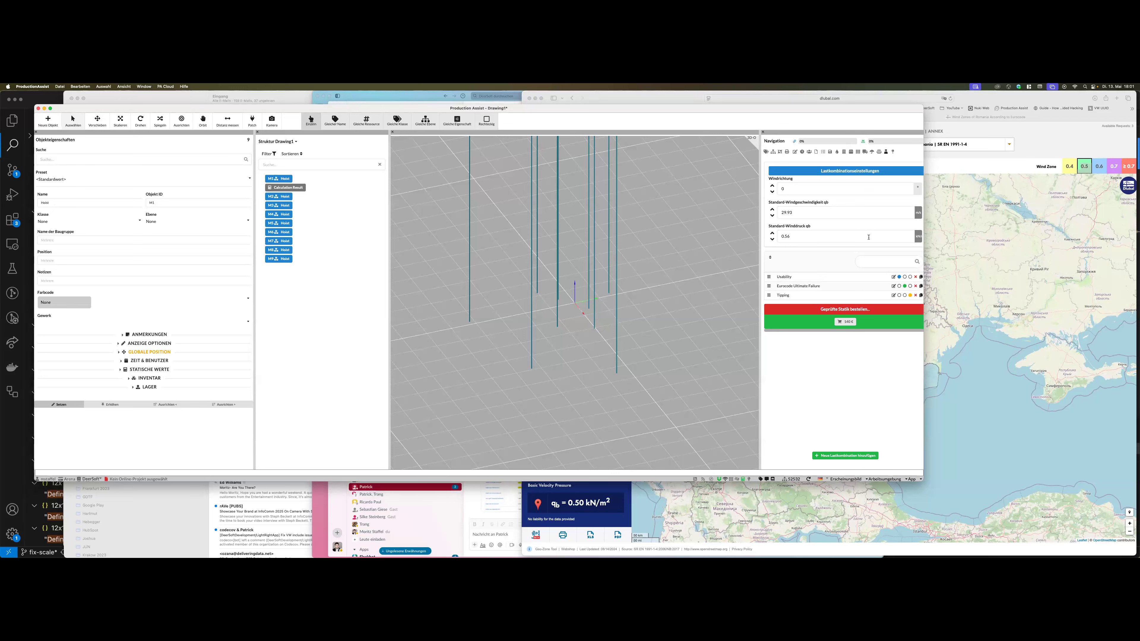
{"action": "key", "text": "BackSpace"}
{"action": "type", "text": "7"}
{"action": "left_click", "coordinate": [811, 225]}
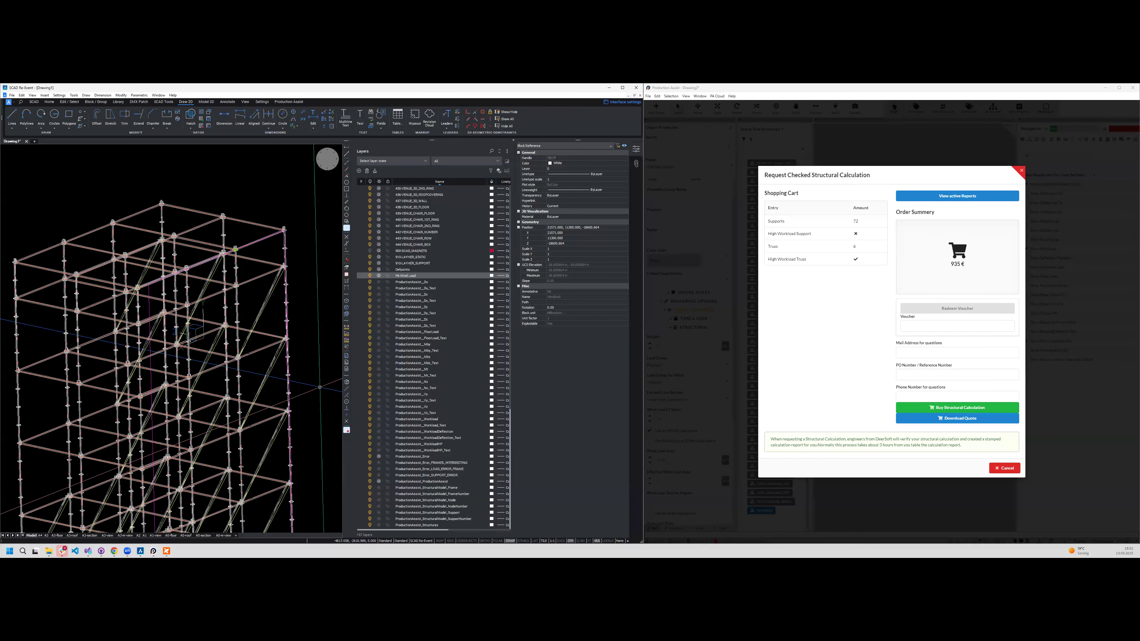
- Switch back to the SCAD drawing and delete the whole scaffold tower with its wind load block
{"action": "key", "text": "ctrl+a"}
{"action": "left_click", "coordinate": [379, 276]}
{"action": "middle_click_drag", "start_coordinate": [260, 261], "coordinate": [310, 386], "text": "shift"}
{"action": "left_click", "coordinate": [460, 325]}
- Search the layer list for 901
{"action": "scroll", "coordinate": [460, 325], "scroll_direction": "up", "scroll_amount": 20}
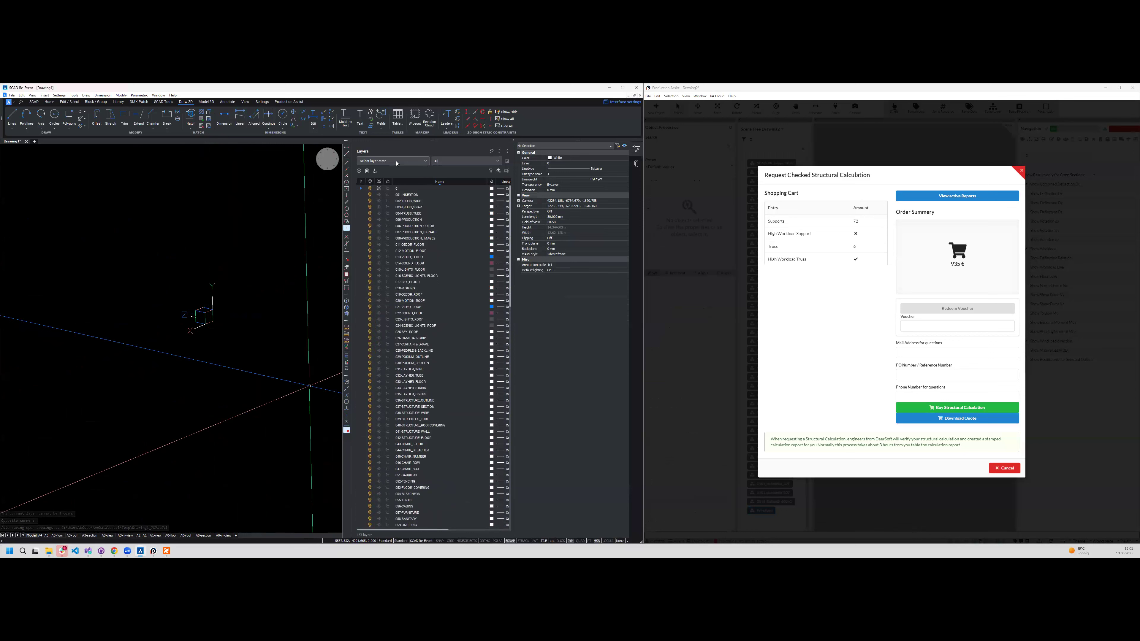
{"action": "left_click", "coordinate": [491, 151]}
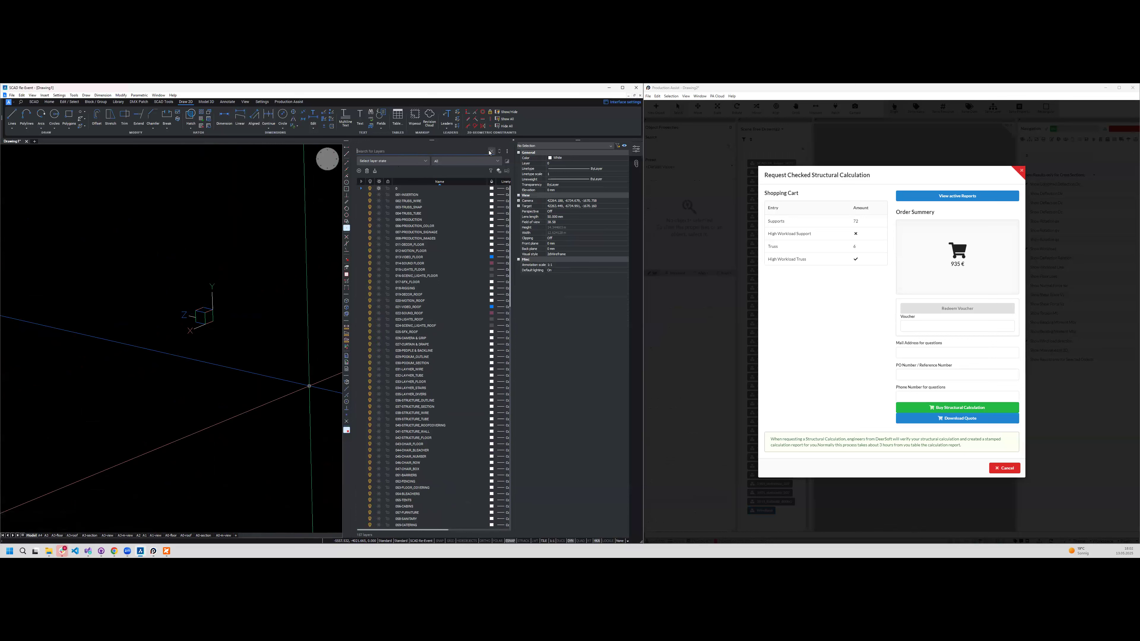
{"action": "type", "text": "901"}
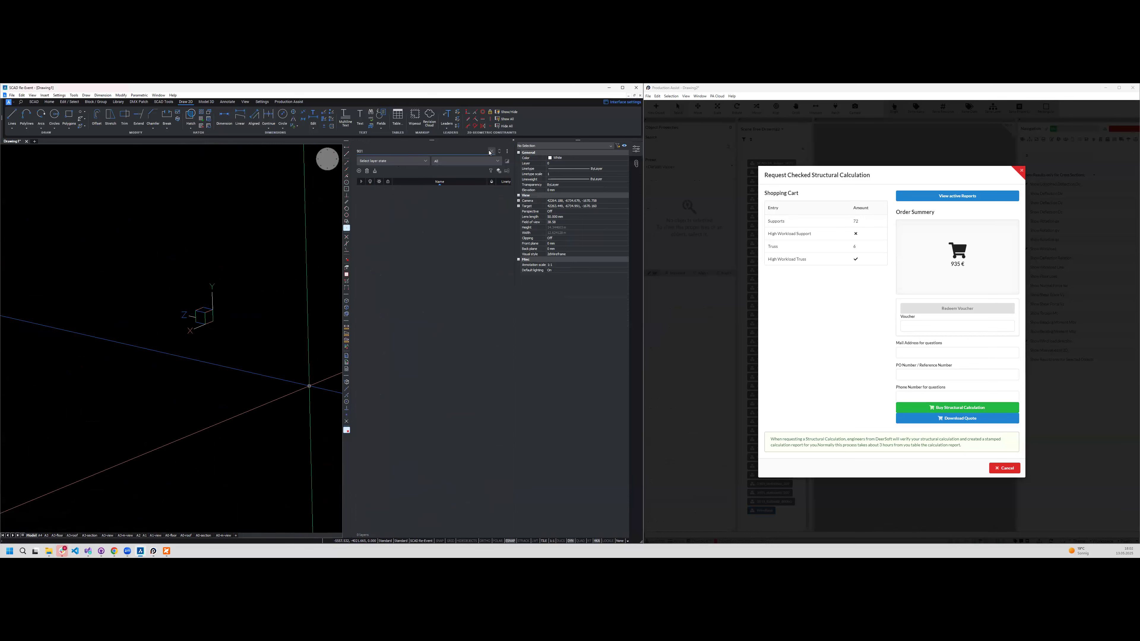
- Filter the layer list by "sta" and thaw the LAYHER_STATIC layer
{"action": "key", "text": "BackSpace"}
{"action": "key", "text": "BackSpace"}
{"action": "key", "text": "BackSpace"}
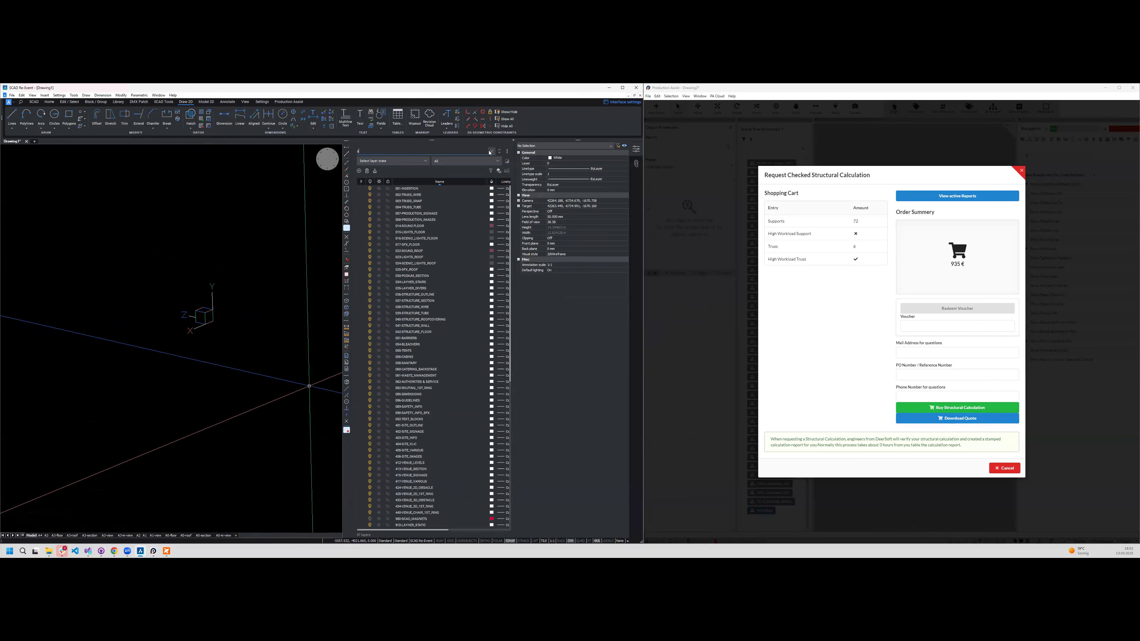
{"action": "type", "text": "sta"}
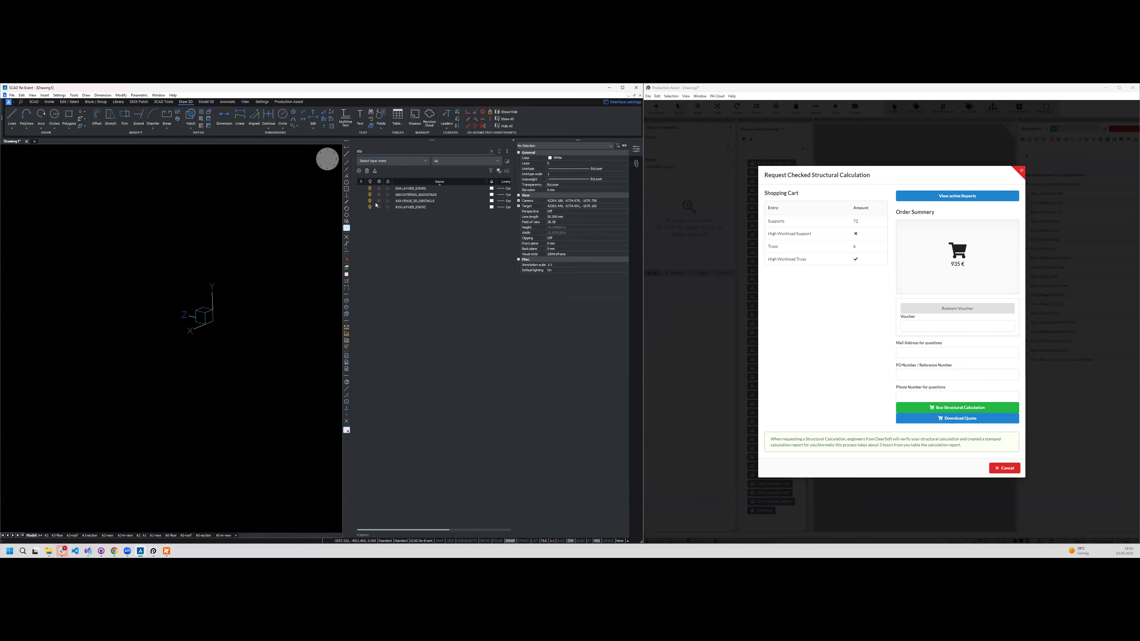
{"action": "left_click", "coordinate": [379, 207]}
- Open a scaffold ledger block for editing and inspect the static line inside it
{"action": "middle_click_drag", "start_coordinate": [213, 339], "coordinate": [132, 344], "text": "shift"}
{"action": "scroll", "coordinate": [143, 385], "scroll_direction": "up", "scroll_amount": 5}
{"action": "scroll", "coordinate": [132, 345], "scroll_direction": "up", "scroll_amount": 2}
{"action": "left_click", "coordinate": [123, 349]}
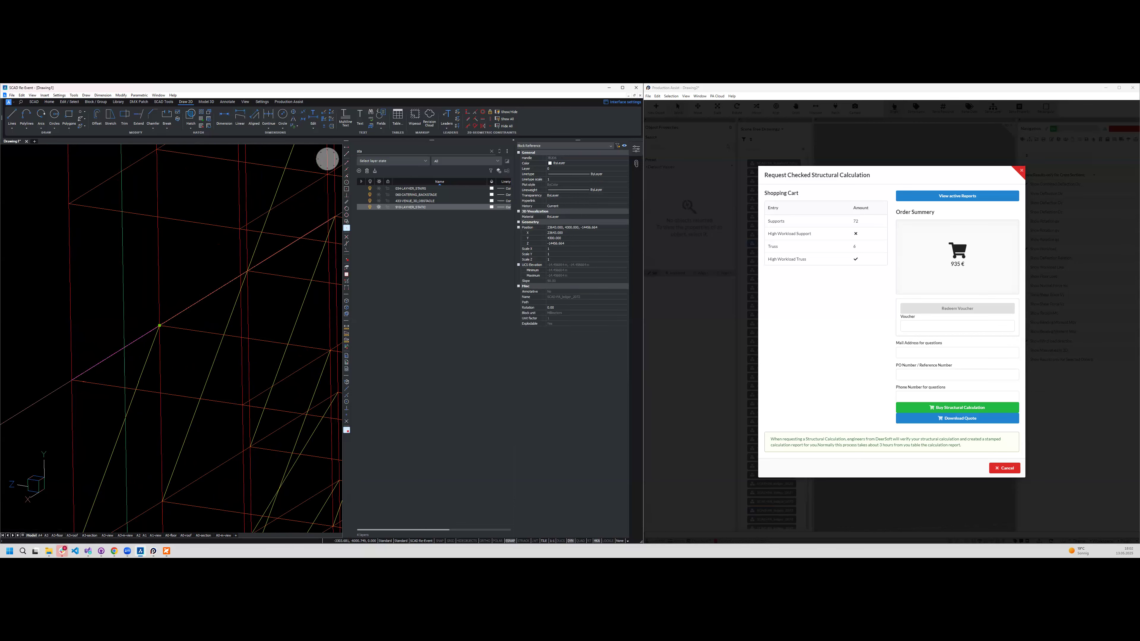
{"action": "double_click", "coordinate": [123, 349]}
{"action": "scroll", "coordinate": [130, 345], "scroll_direction": "down", "scroll_amount": 3}
{"action": "middle_click_drag", "start_coordinate": [147, 388], "coordinate": [160, 401]}
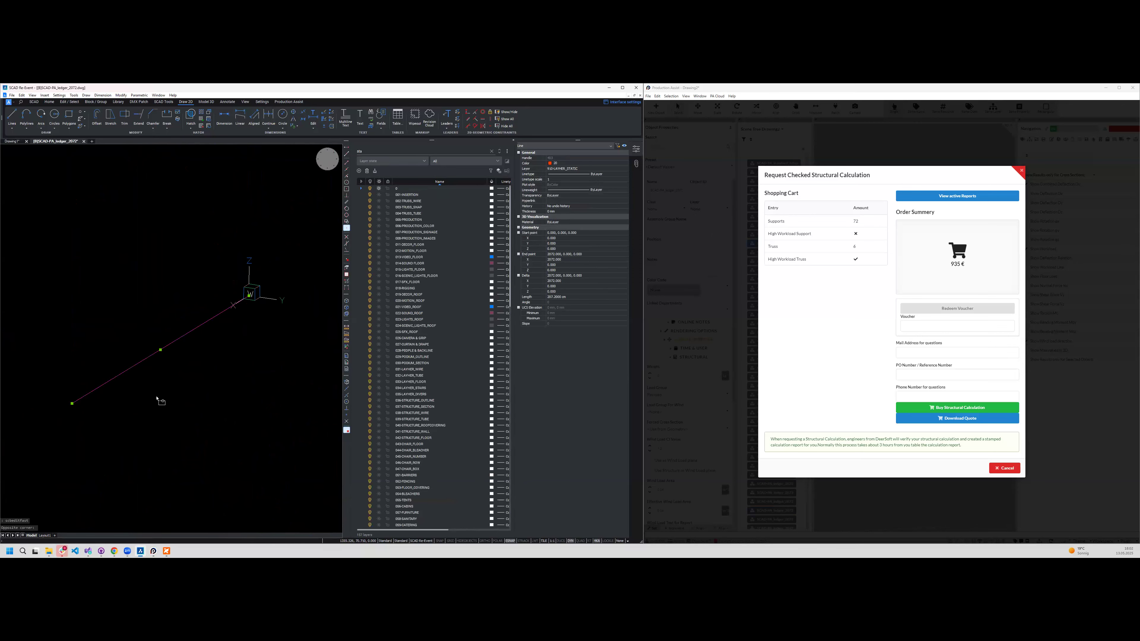
{"action": "left_click_drag", "start_coordinate": [265, 283], "coordinate": [45, 396]}
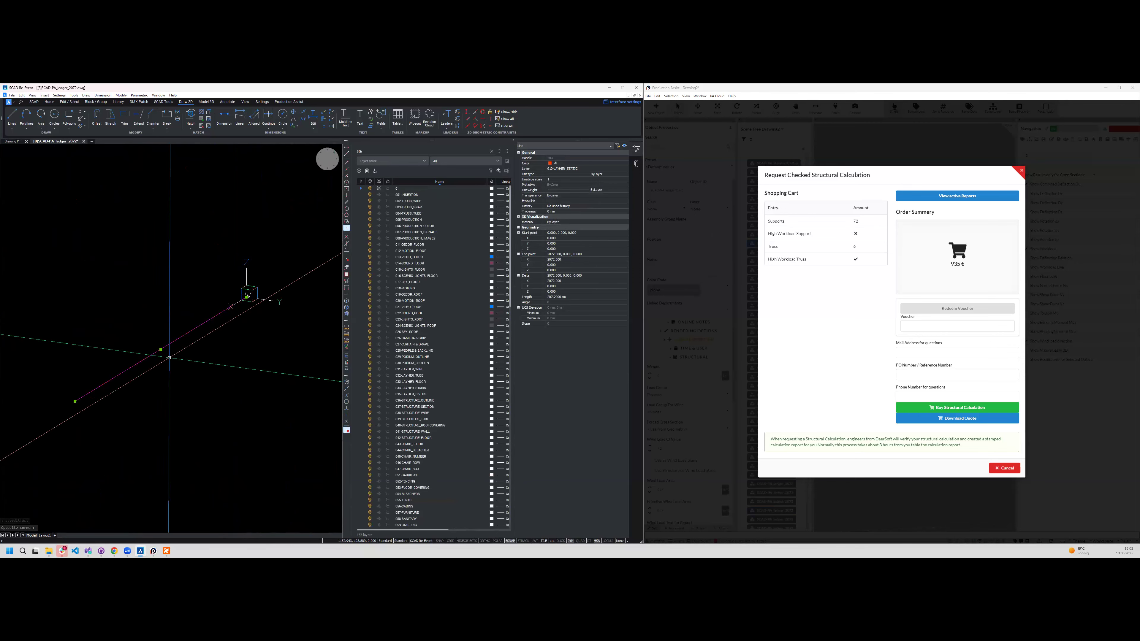
{"action": "middle_click_drag", "start_coordinate": [206, 330], "coordinate": [212, 331], "text": "shift"}
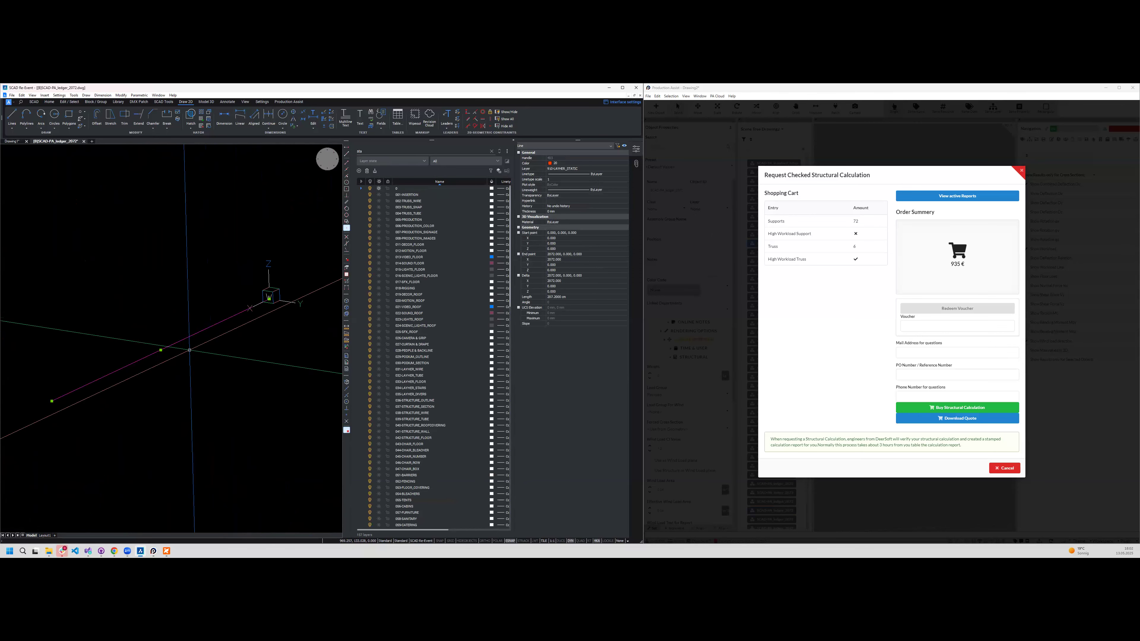
- Cancel the checked structural calculation request in Production Assist, review the structure layer settings, and close them without changes
{"action": "left_click", "coordinate": [1008, 468]}
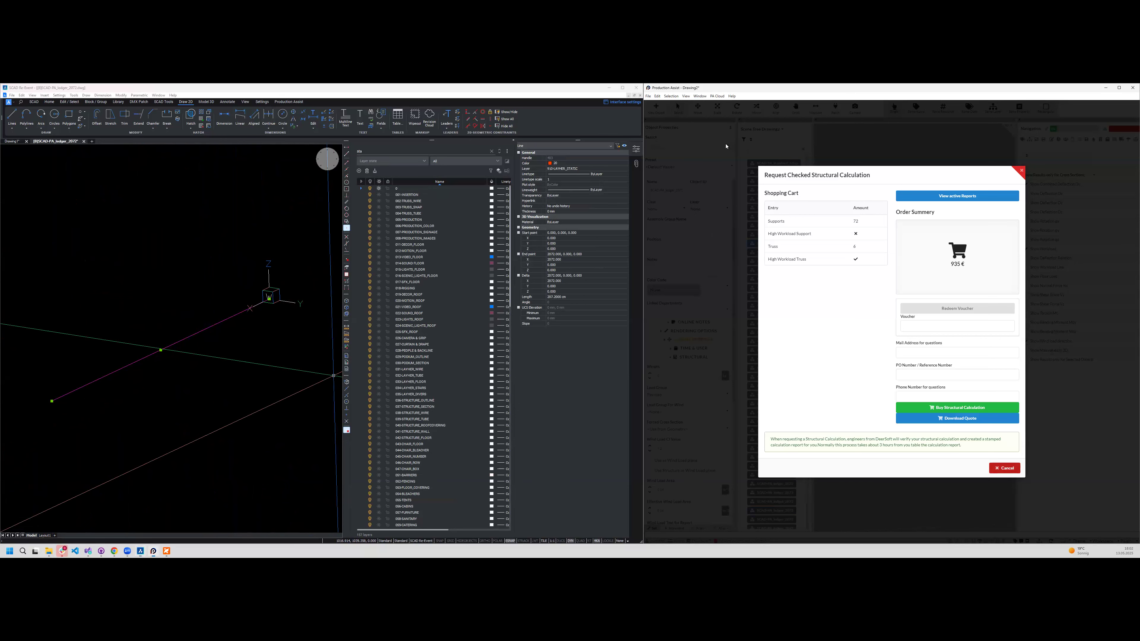
{"action": "left_click", "coordinate": [714, 96]}
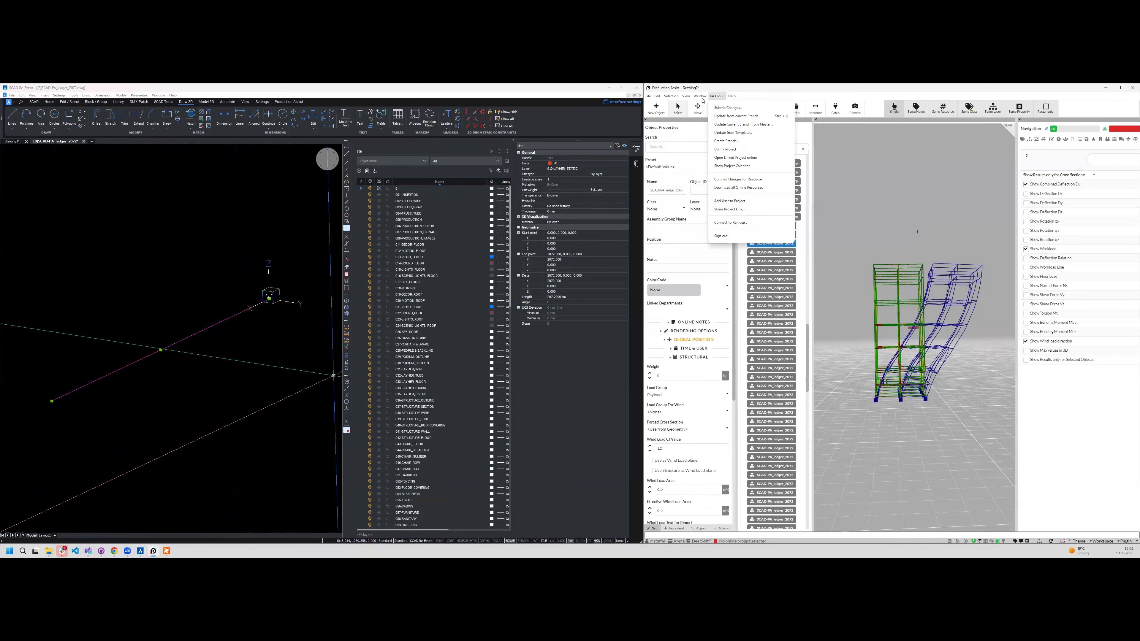
{"action": "left_click", "coordinate": [648, 96]}
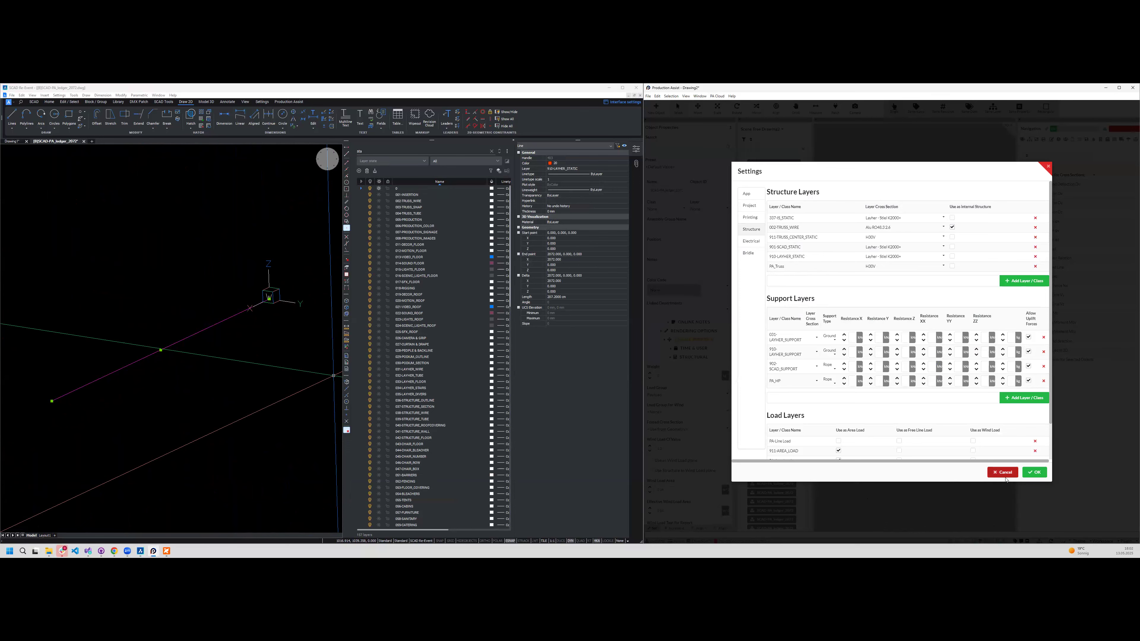
{"action": "left_click", "coordinate": [1016, 473]}
- Open the Resource Manager, show the cross-section templates, and enlarge the window
{"action": "left_click", "coordinate": [701, 96]}
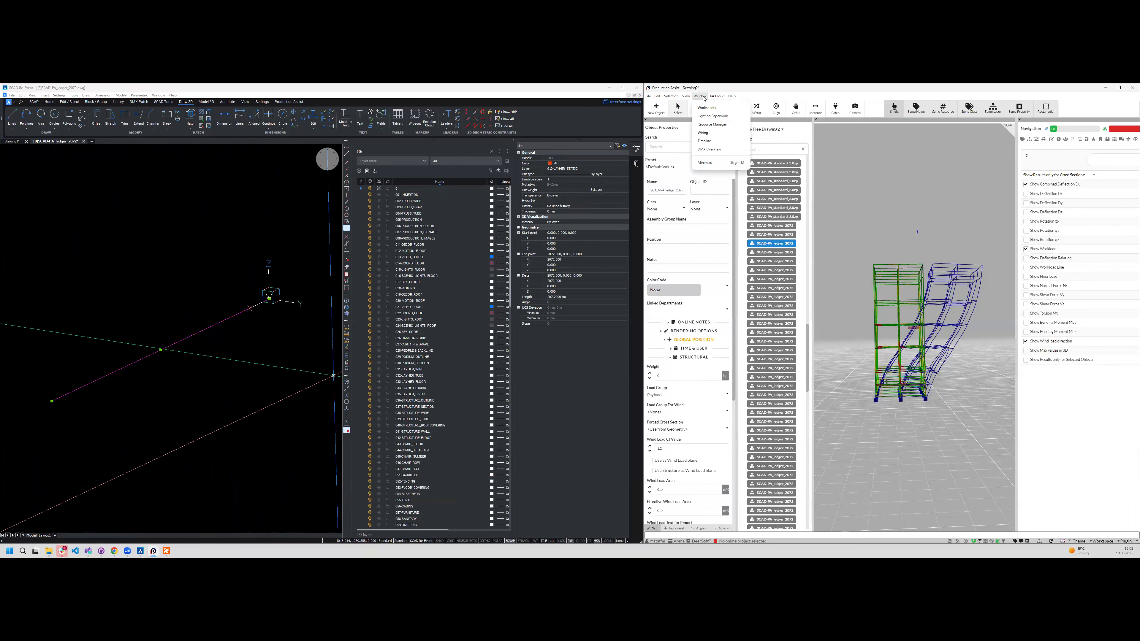
{"action": "left_click", "coordinate": [720, 127]}
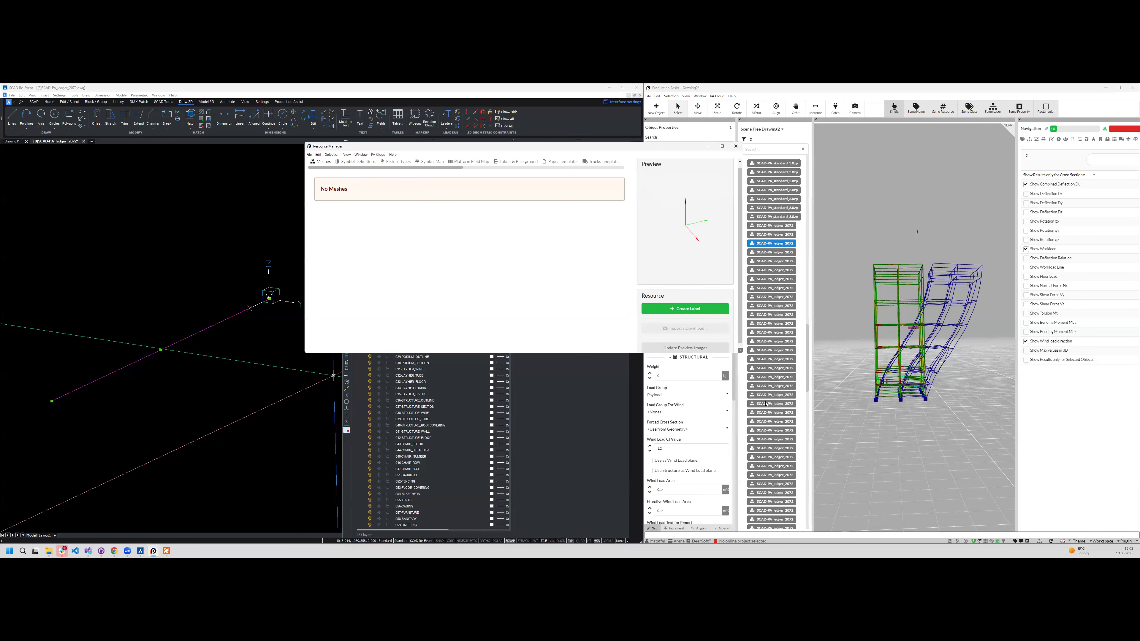
{"action": "left_click_drag", "start_coordinate": [426, 174], "coordinate": [554, 107]}
{"action": "left_click", "coordinate": [522, 167]}
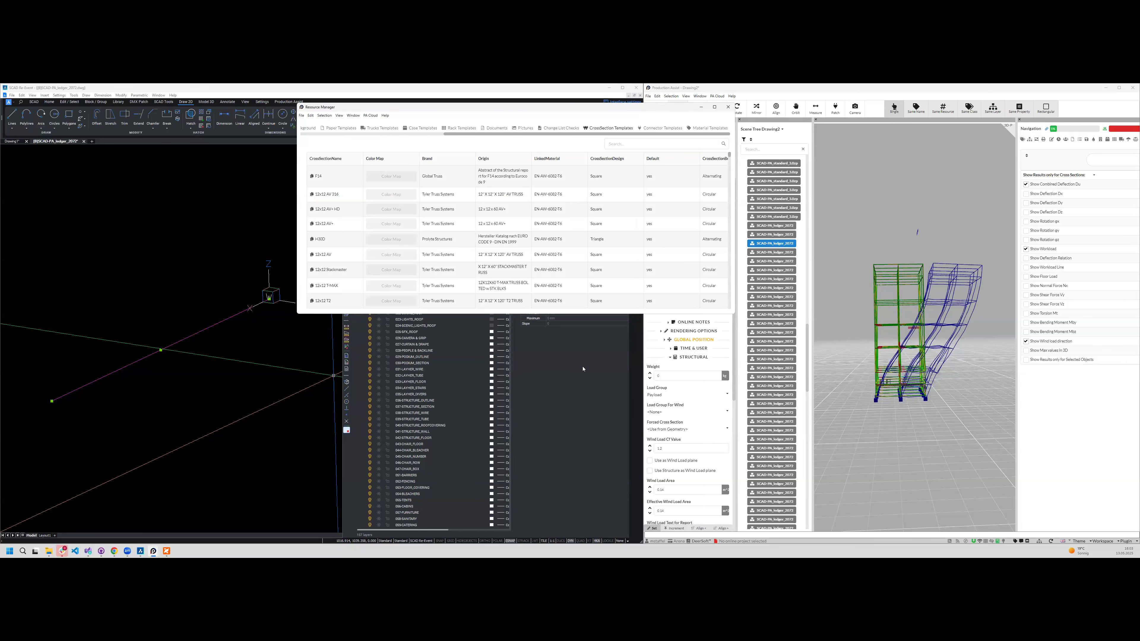
{"action": "left_click_drag", "start_coordinate": [734, 313], "coordinate": [1073, 550]}
- Search the cross-section templates for "lay" and open the color map of Layher - Stiel K2000+
{"action": "scroll", "coordinate": [494, 415], "scroll_direction": "down", "scroll_amount": 15}
{"action": "scroll", "coordinate": [494, 415], "scroll_direction": "down", "scroll_amount": 15}
{"action": "scroll", "coordinate": [484, 422], "scroll_direction": "down", "scroll_amount": 15}
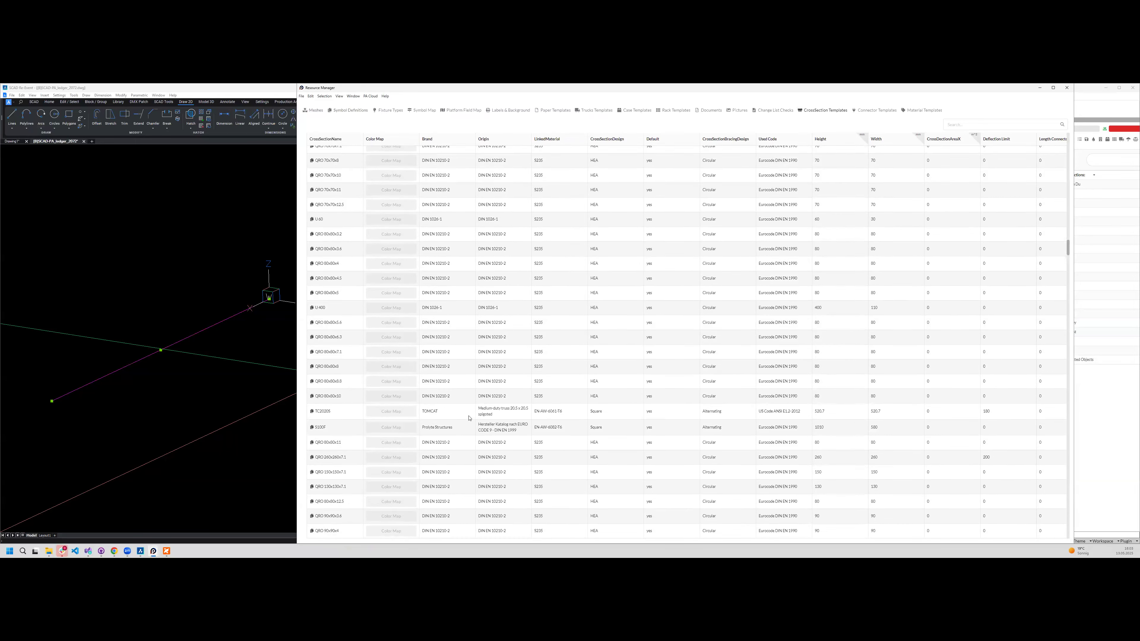
{"action": "scroll", "coordinate": [469, 418], "scroll_direction": "down", "scroll_amount": 8}
{"action": "left_click", "coordinate": [998, 125]}
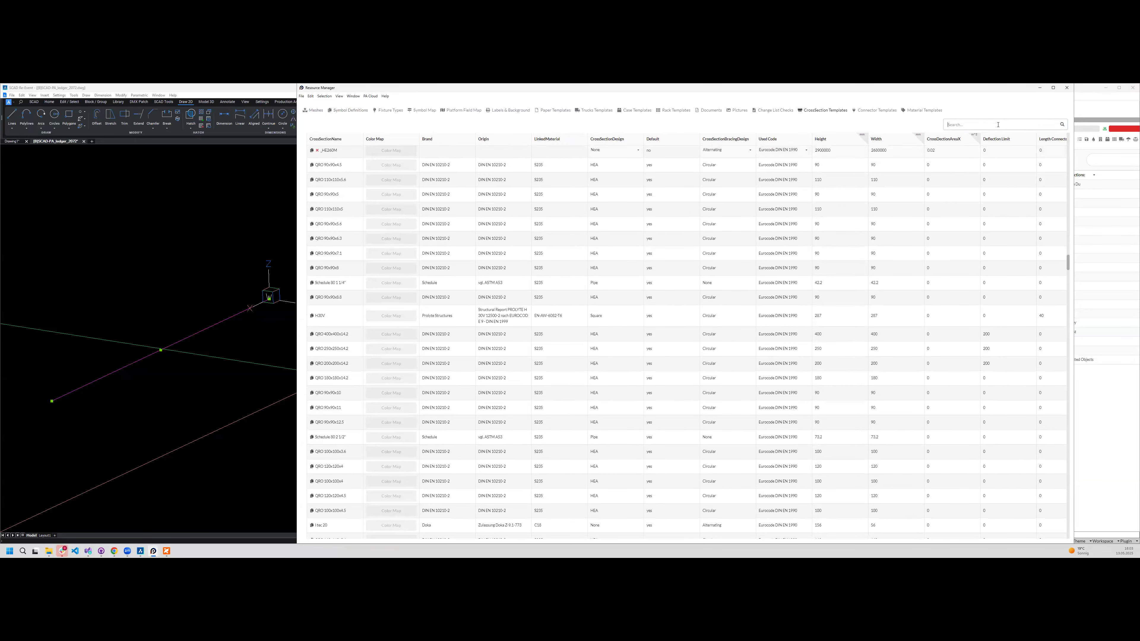
{"action": "type", "text": "lay"}
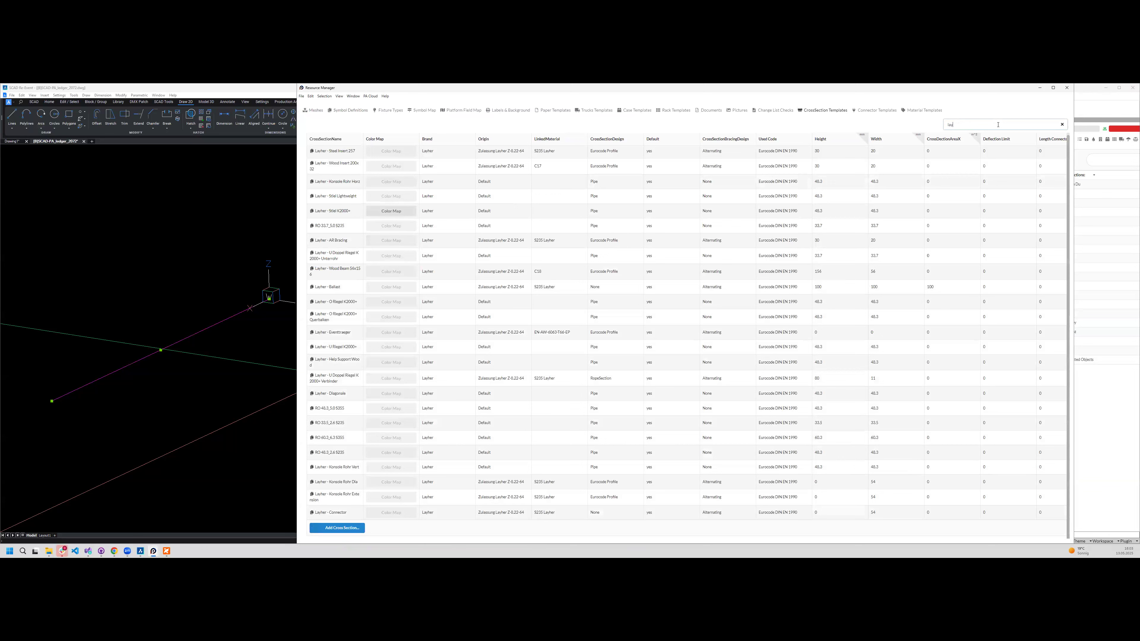
{"action": "left_click", "coordinate": [401, 215]}
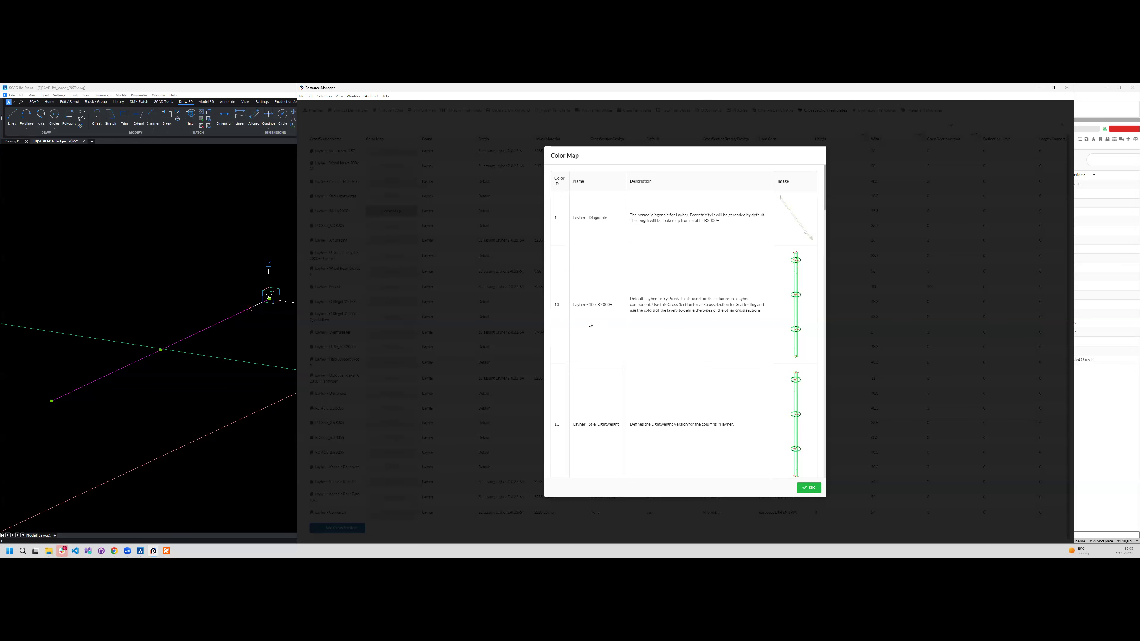
- Switch back to SCAD and open the recent drawing EV 08360-0325.dwg
{"action": "left_click", "coordinate": [140, 551]}
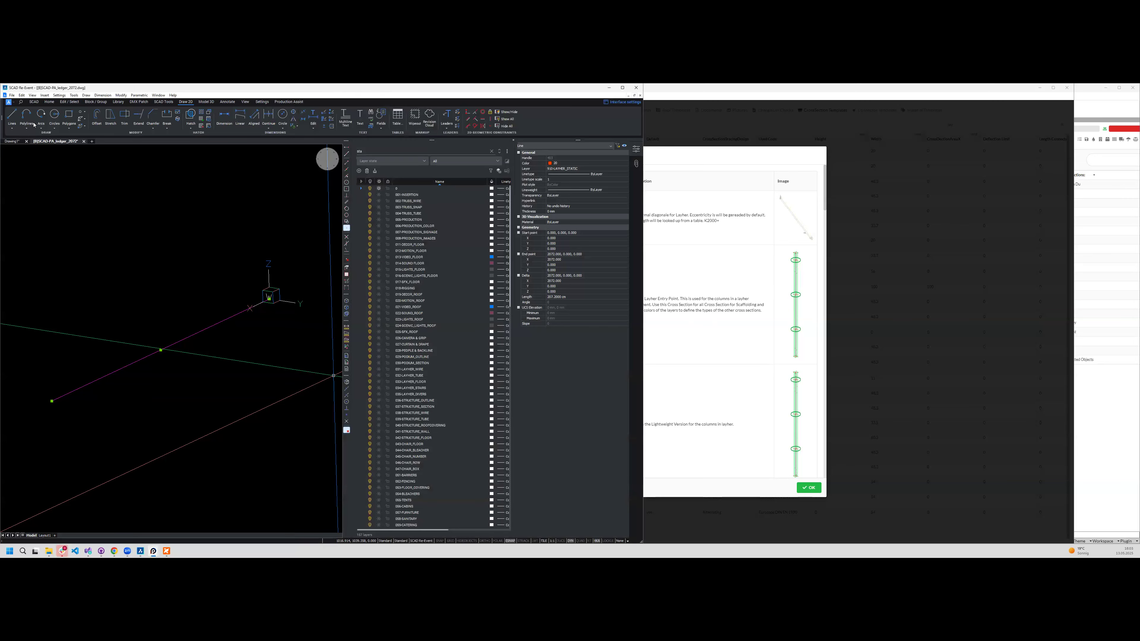
{"action": "left_click", "coordinate": [13, 95]}
{"action": "mouse_move", "coordinate": [53, 123]}
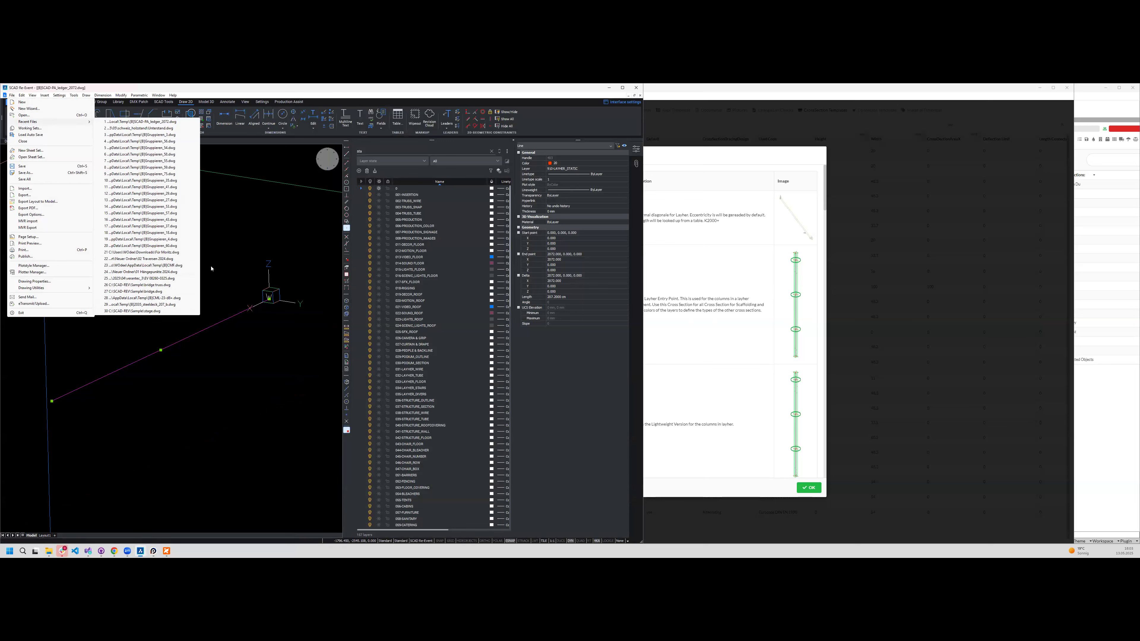
{"action": "left_click", "coordinate": [143, 278]}
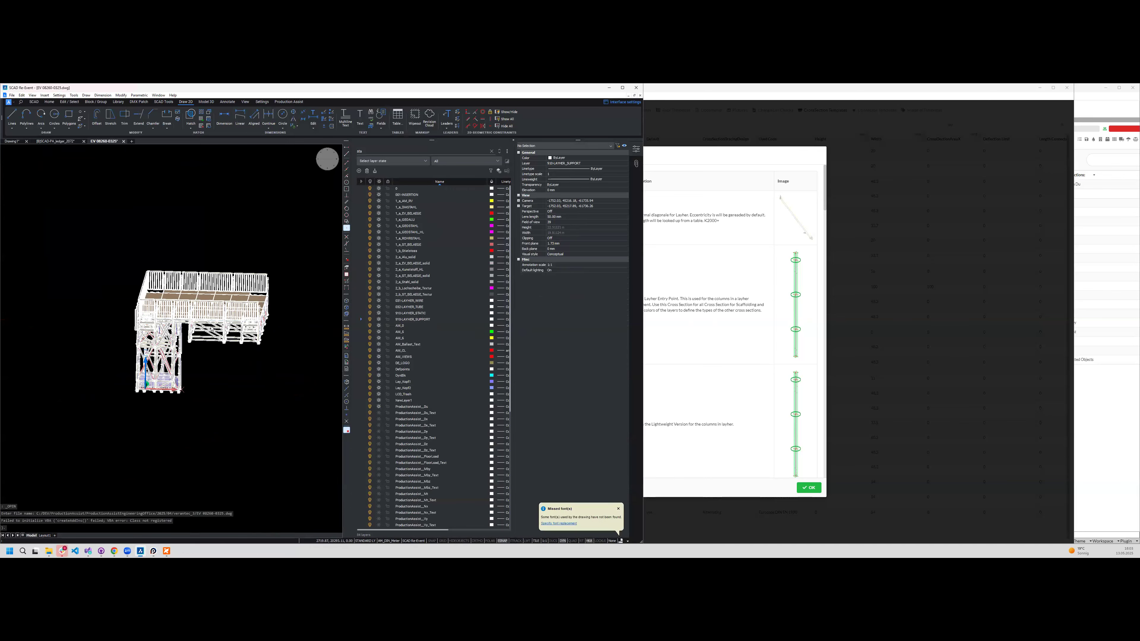
- Examine the scaffold platform model from several sides, including its railings, supports and diagonals
{"action": "scroll", "coordinate": [186, 389], "scroll_direction": "up", "scroll_amount": 6}
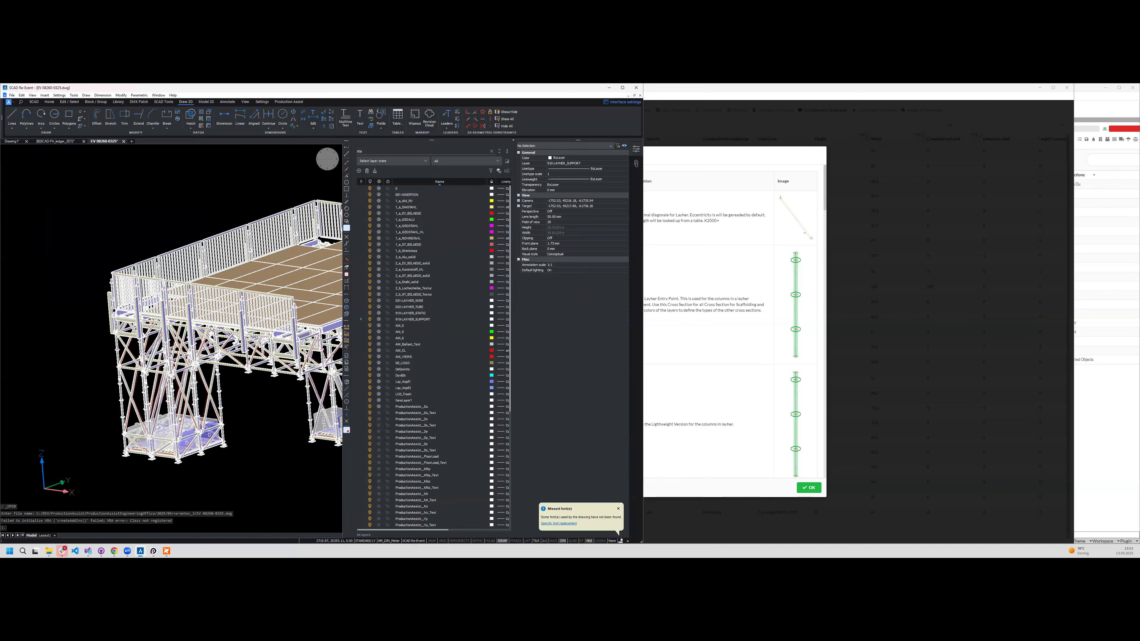
{"action": "middle_click_drag", "start_coordinate": [313, 310], "coordinate": [258, 323], "text": "shift"}
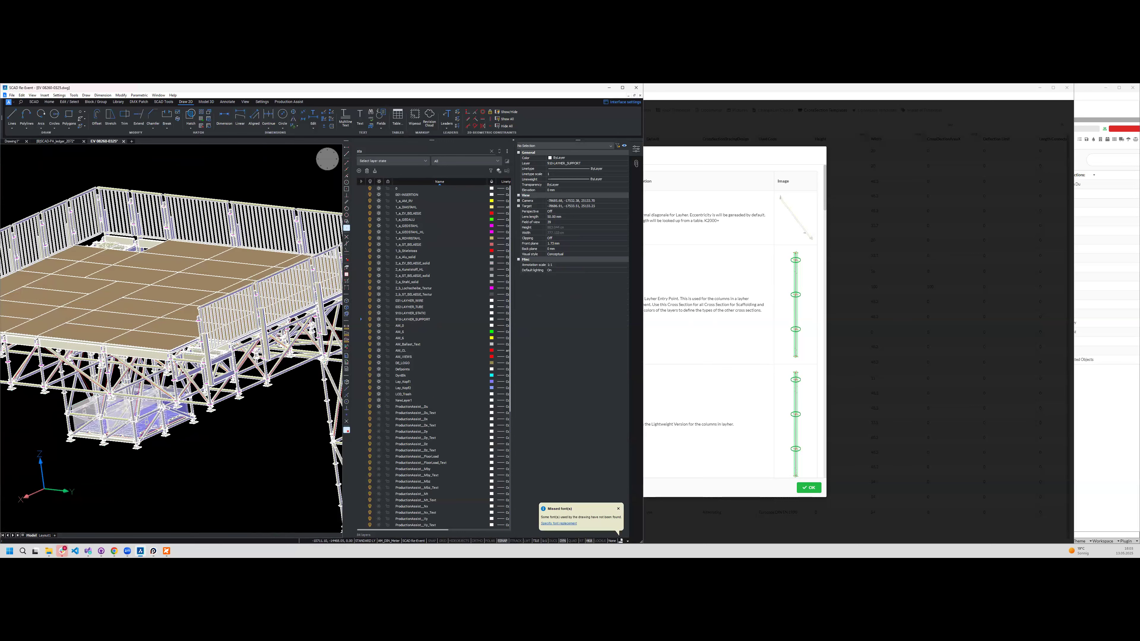
{"action": "middle_click_drag", "start_coordinate": [285, 386], "coordinate": [326, 408], "text": "shift"}
{"action": "scroll", "coordinate": [326, 409], "scroll_direction": "down", "scroll_amount": 2}
{"action": "middle_click_drag", "start_coordinate": [206, 354], "coordinate": [181, 356], "text": "shift"}
{"action": "left_click", "coordinate": [475, 293]}
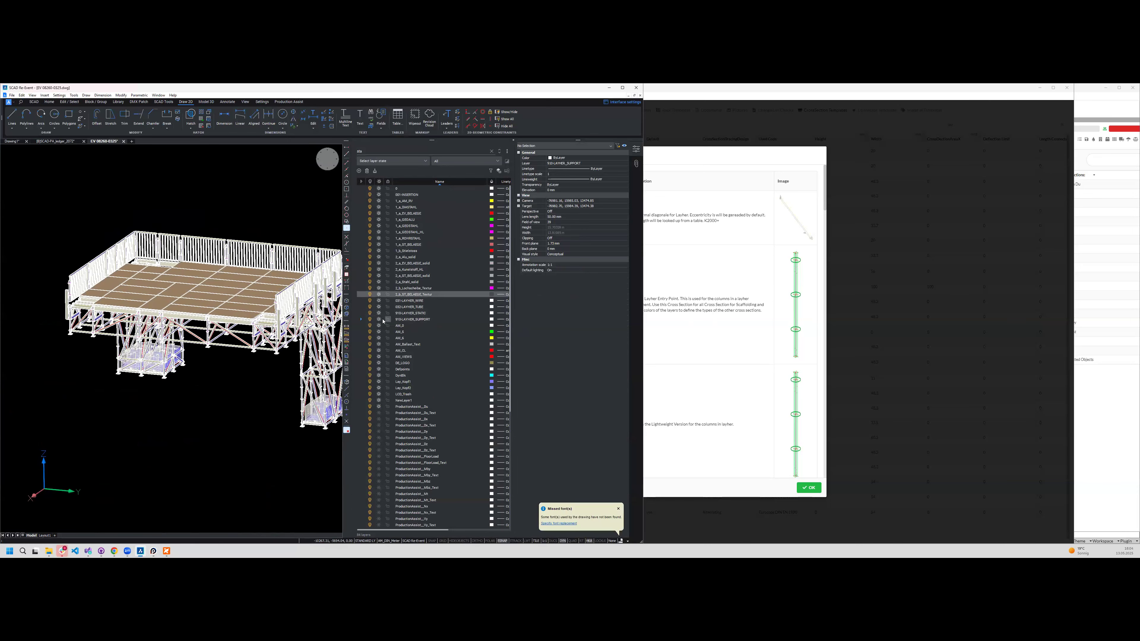
{"action": "scroll", "coordinate": [193, 341], "scroll_direction": "up", "scroll_amount": 5}
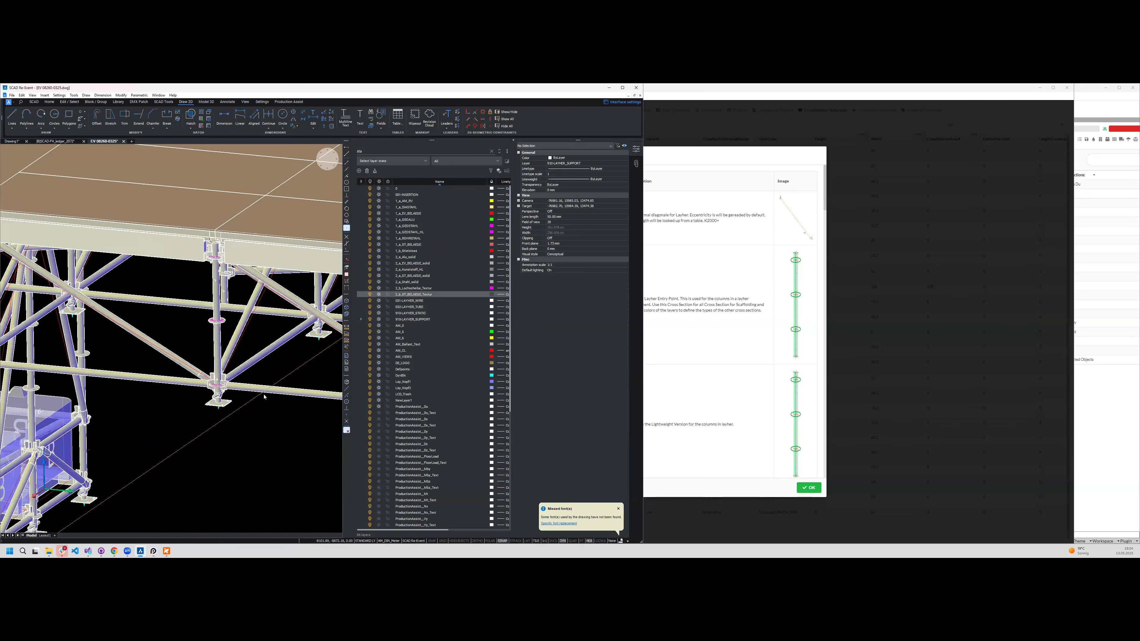
- Select a guardrail panel on the platform's edge and switch the view to the Wireframe visual style
{"action": "left_click", "coordinate": [34, 102]}
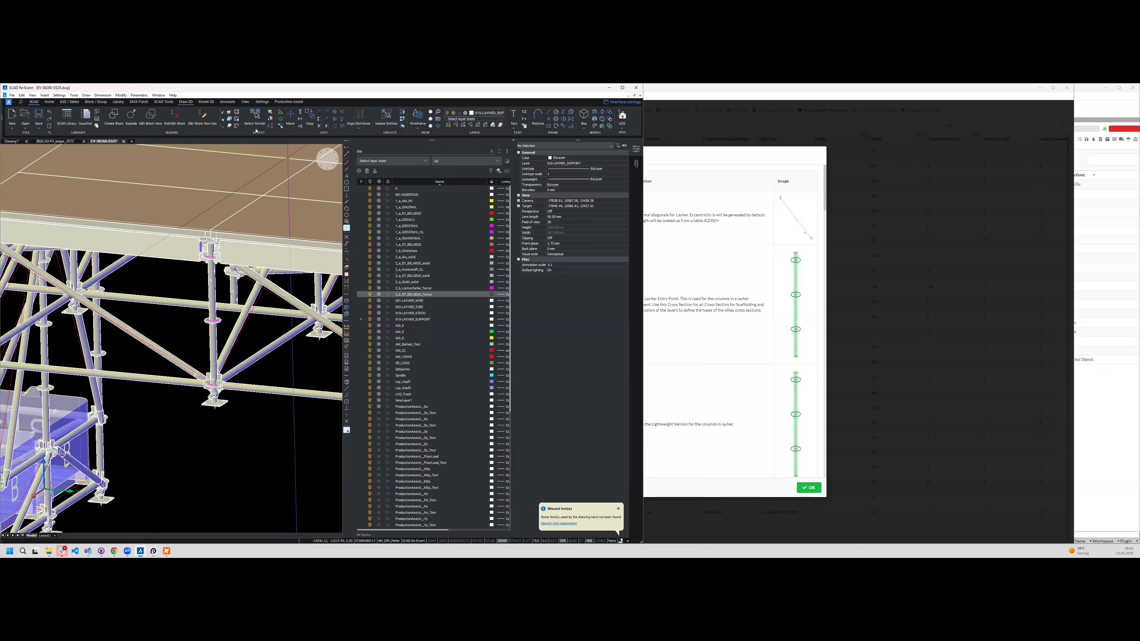
{"action": "scroll", "coordinate": [154, 158], "scroll_direction": "down", "scroll_amount": 4}
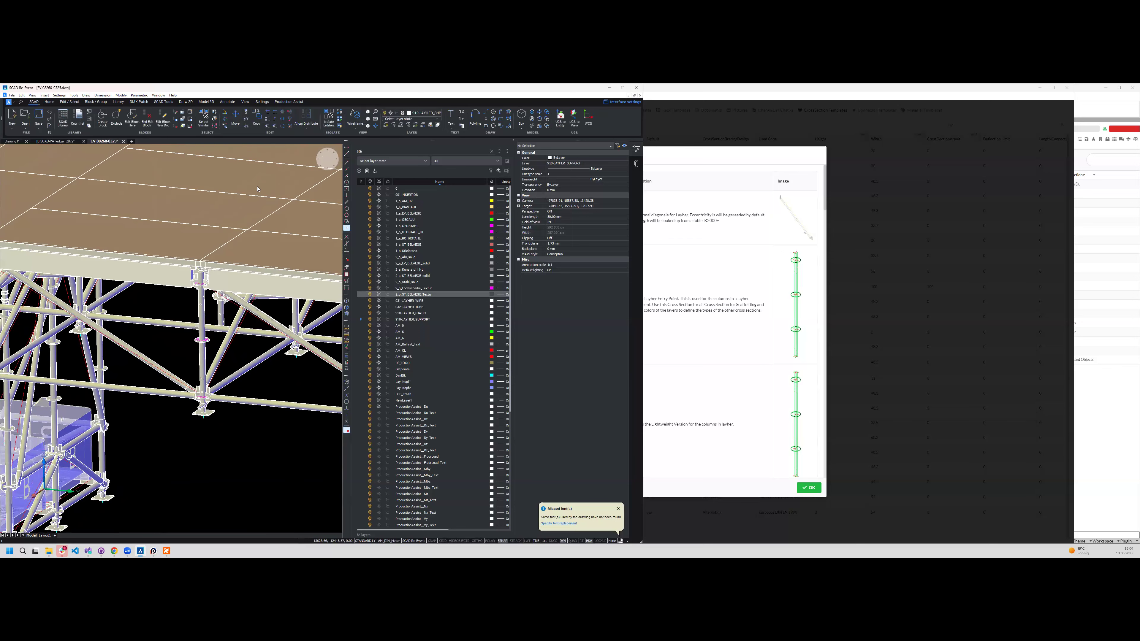
{"action": "middle_click_drag", "start_coordinate": [221, 176], "coordinate": [183, 368], "text": "shift"}
{"action": "left_click", "coordinate": [226, 176]}
{"action": "left_click", "coordinate": [202, 195]}
{"action": "scroll", "coordinate": [202, 196], "scroll_direction": "up", "scroll_amount": 4}
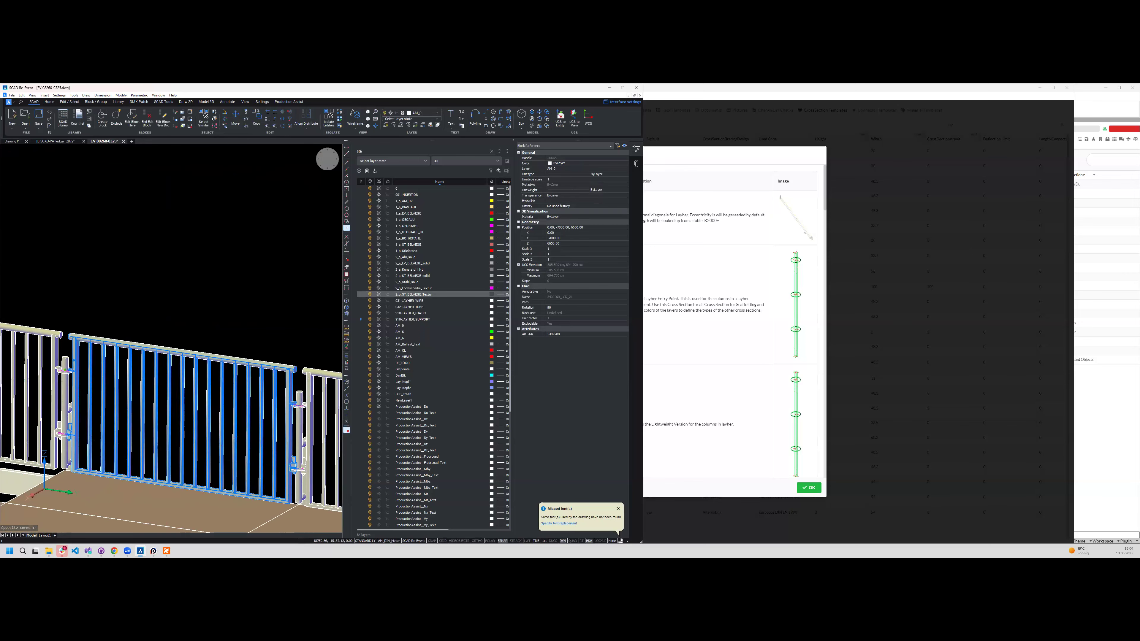
{"action": "scroll", "coordinate": [168, 340], "scroll_direction": "up", "scroll_amount": 5}
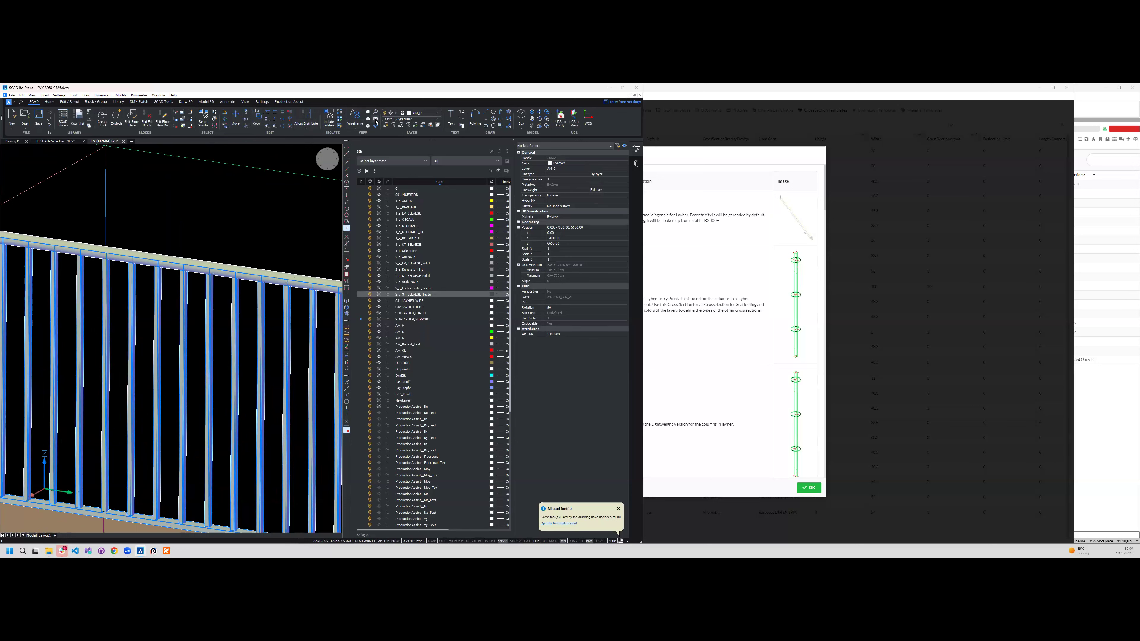
{"action": "left_click", "coordinate": [354, 115]}
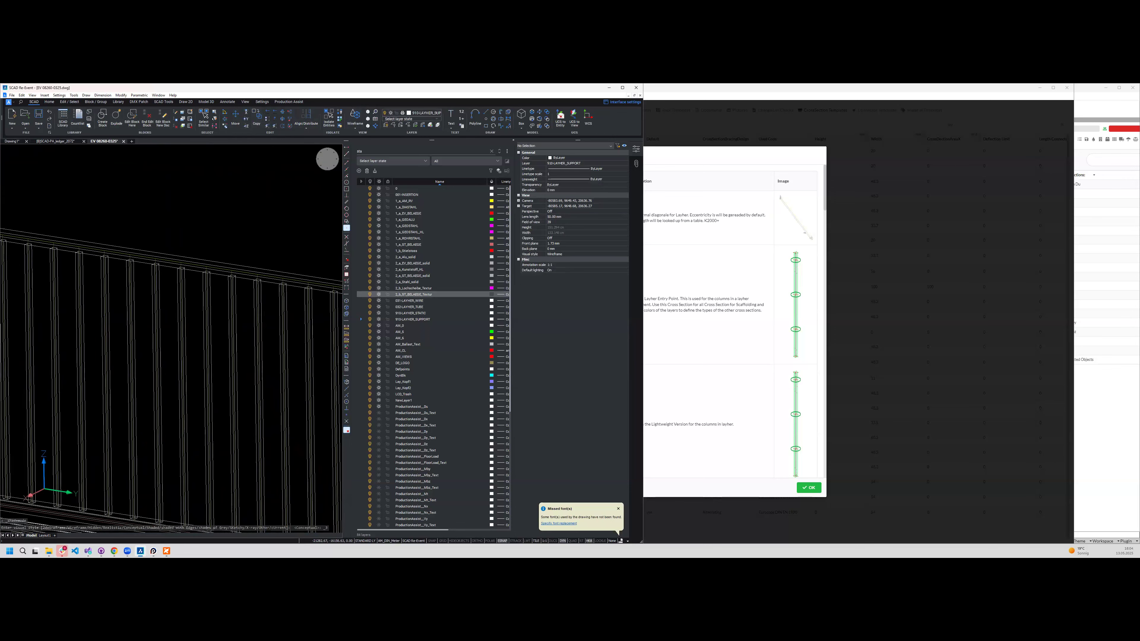
- Try to open the guardrail panel block for editing
{"action": "double_click", "coordinate": [259, 263]}
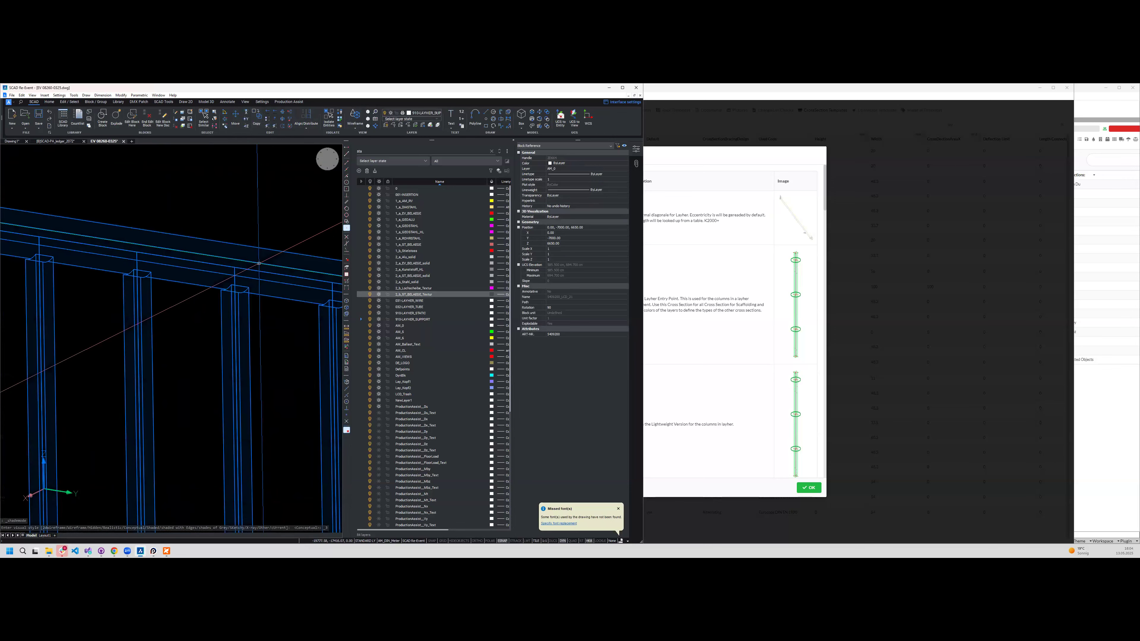
{"action": "double_click", "coordinate": [268, 265]}
{"action": "double_click", "coordinate": [268, 266]}
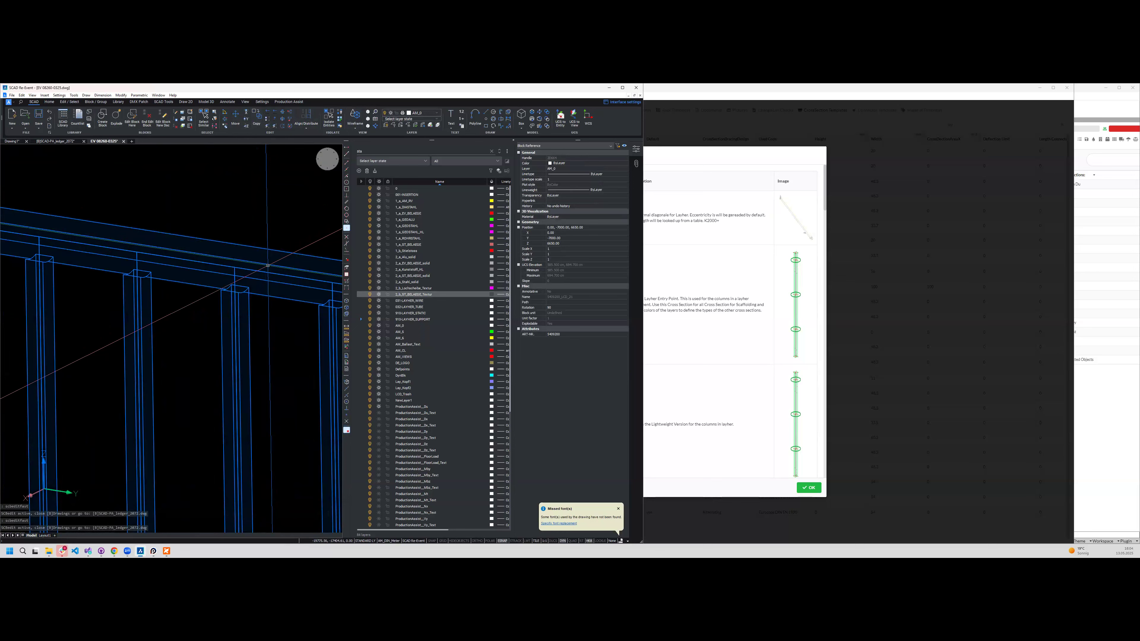
{"action": "scroll", "coordinate": [268, 265], "scroll_direction": "down", "scroll_amount": 2}
{"action": "scroll", "coordinate": [268, 265], "scroll_direction": "down", "scroll_amount": 5}
{"action": "scroll", "coordinate": [268, 266], "scroll_direction": "down", "scroll_amount": 3}
{"action": "scroll", "coordinate": [268, 265], "scroll_direction": "up", "scroll_amount": 5}
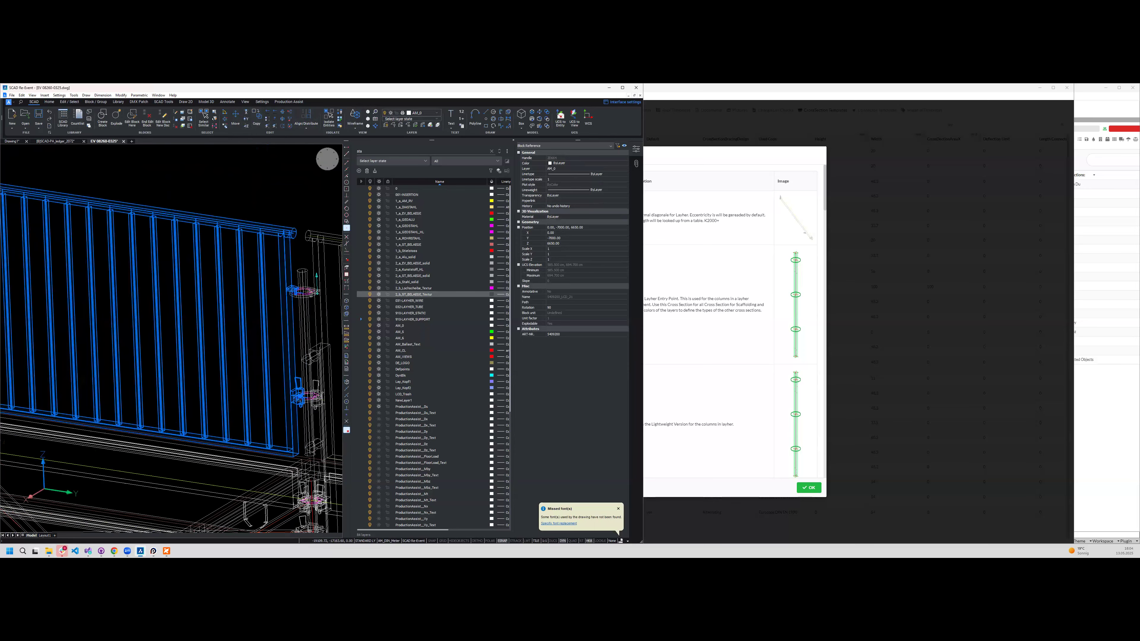
- Return to the ledger block still open for editing and close it
{"action": "left_click", "coordinate": [56, 141]}
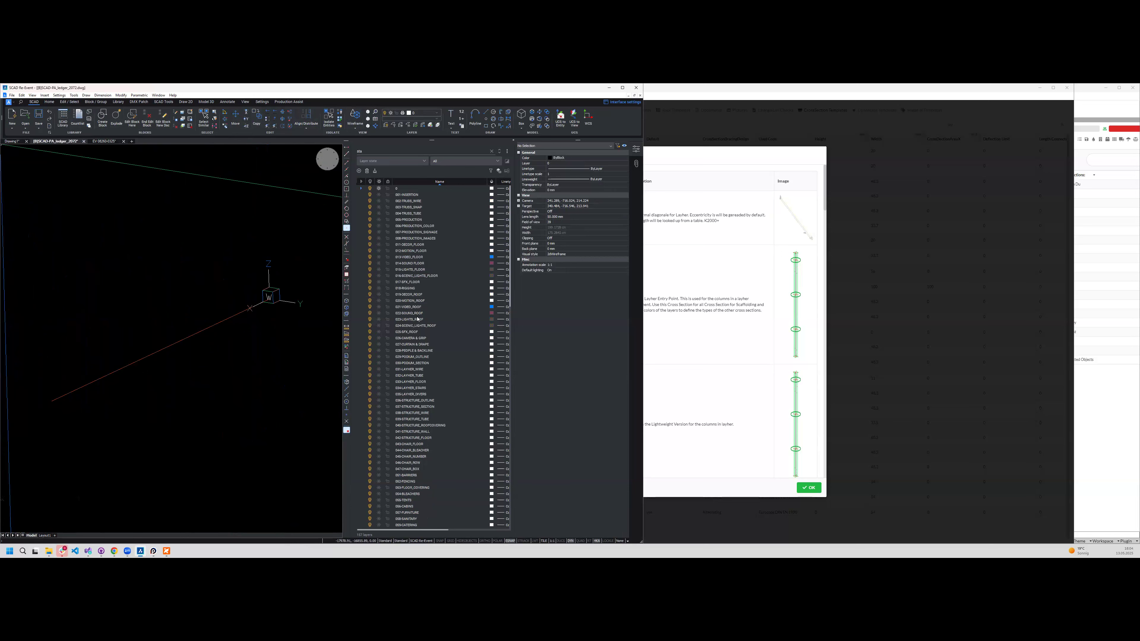
{"action": "left_click", "coordinate": [360, 330]}
{"action": "left_click", "coordinate": [333, 314]}
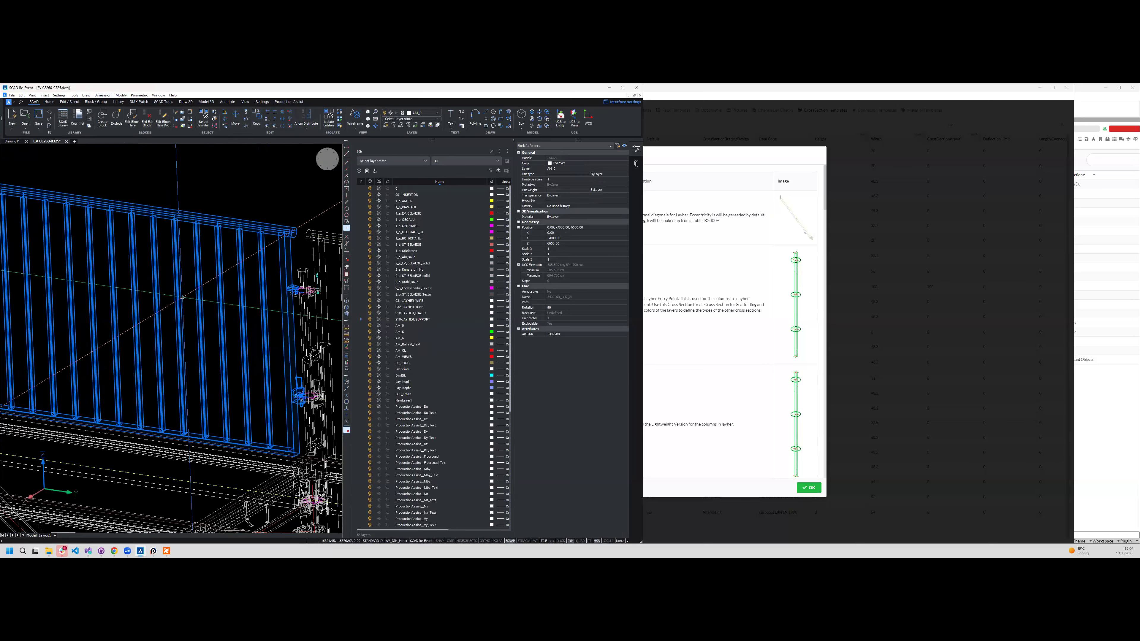
- Open the guardrail panel block for editing and inspect the end of its top rail
{"action": "left_click", "coordinate": [181, 299]}
{"action": "key", "text": "Escape"}
{"action": "double_click", "coordinate": [181, 301]}
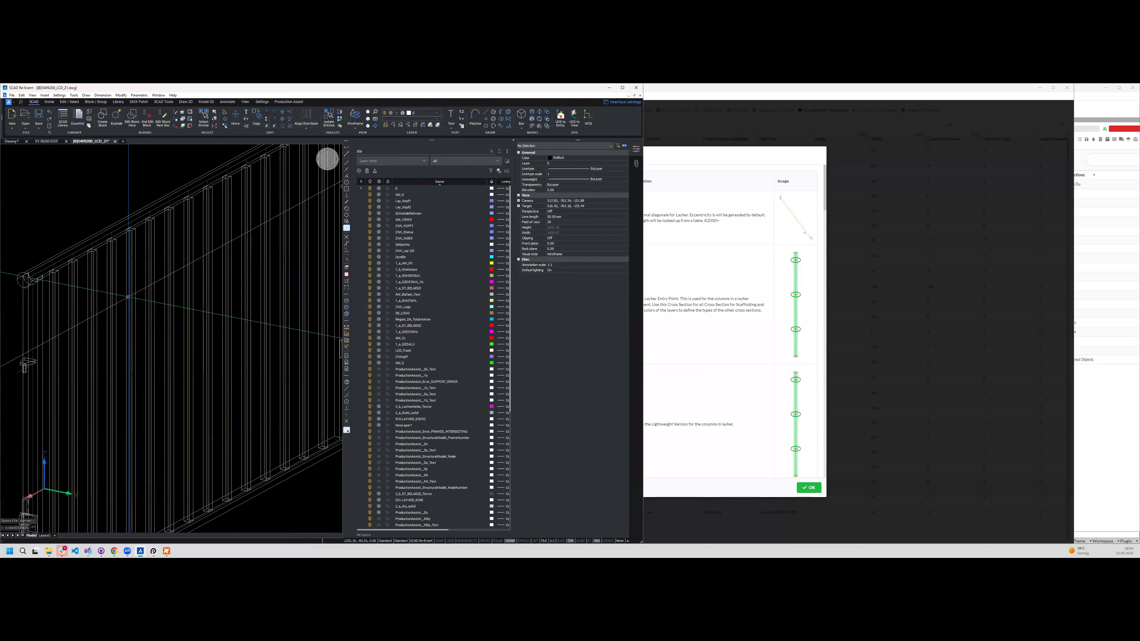
{"action": "scroll", "coordinate": [127, 284], "scroll_direction": "down", "scroll_amount": 2}
{"action": "middle_click_drag", "start_coordinate": [127, 284], "coordinate": [117, 262], "text": "shift"}
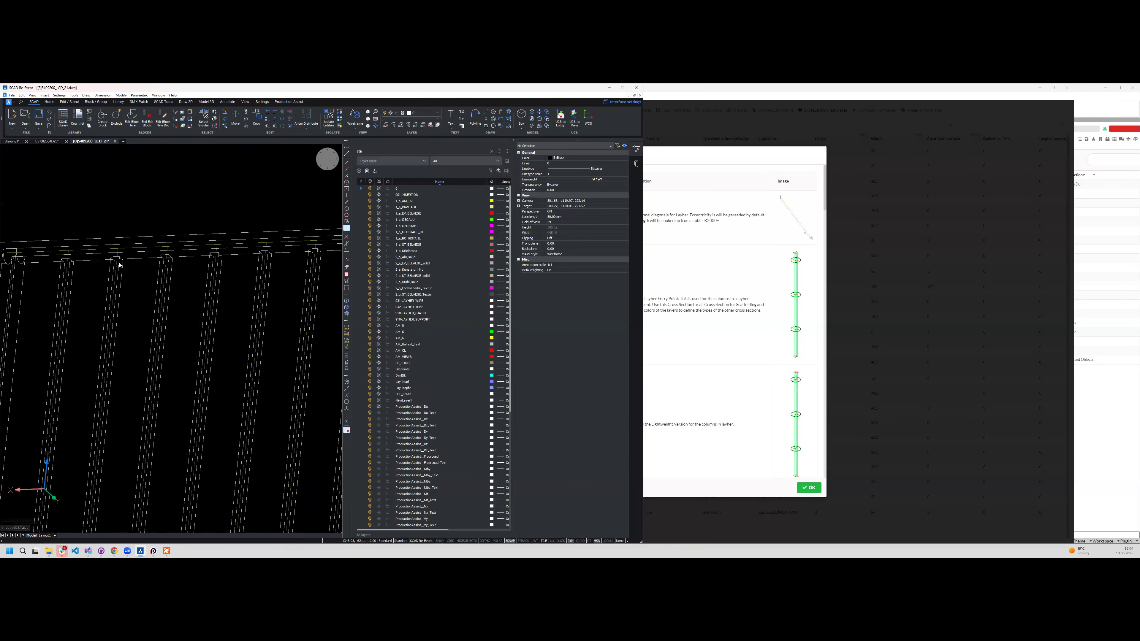
{"action": "scroll", "coordinate": [117, 262], "scroll_direction": "down", "scroll_amount": 2}
{"action": "scroll", "coordinate": [73, 209], "scroll_direction": "up", "scroll_amount": 5}
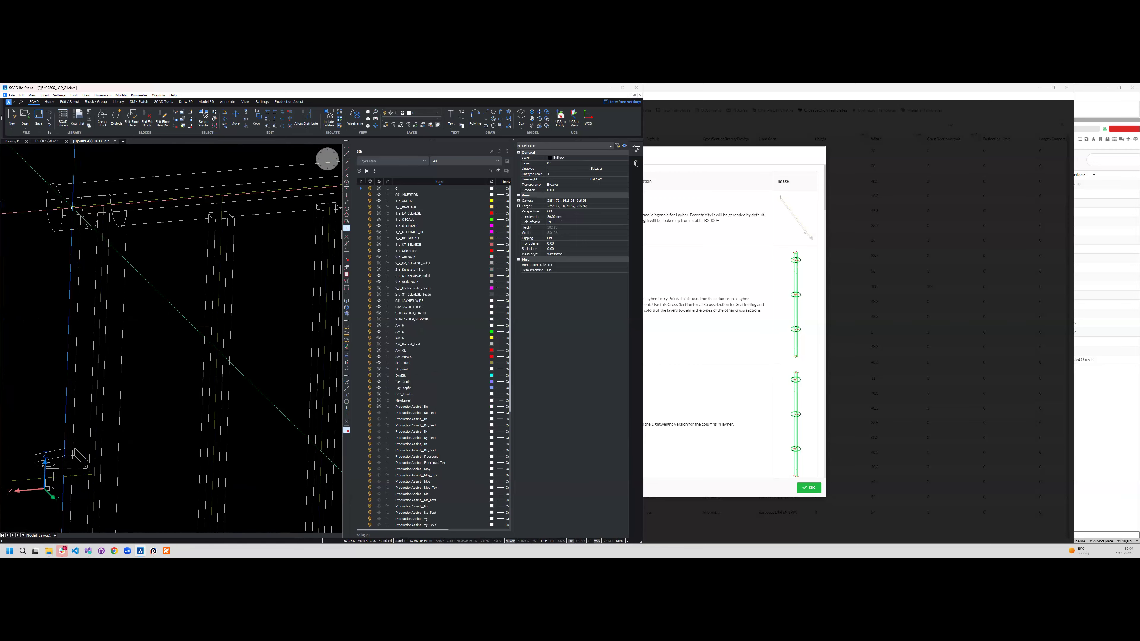
- Select the static line along the guardrail panel's top rail and inspect its extent within the block
{"action": "left_click", "coordinate": [77, 205]}
{"action": "scroll", "coordinate": [76, 205], "scroll_direction": "down", "scroll_amount": 6}
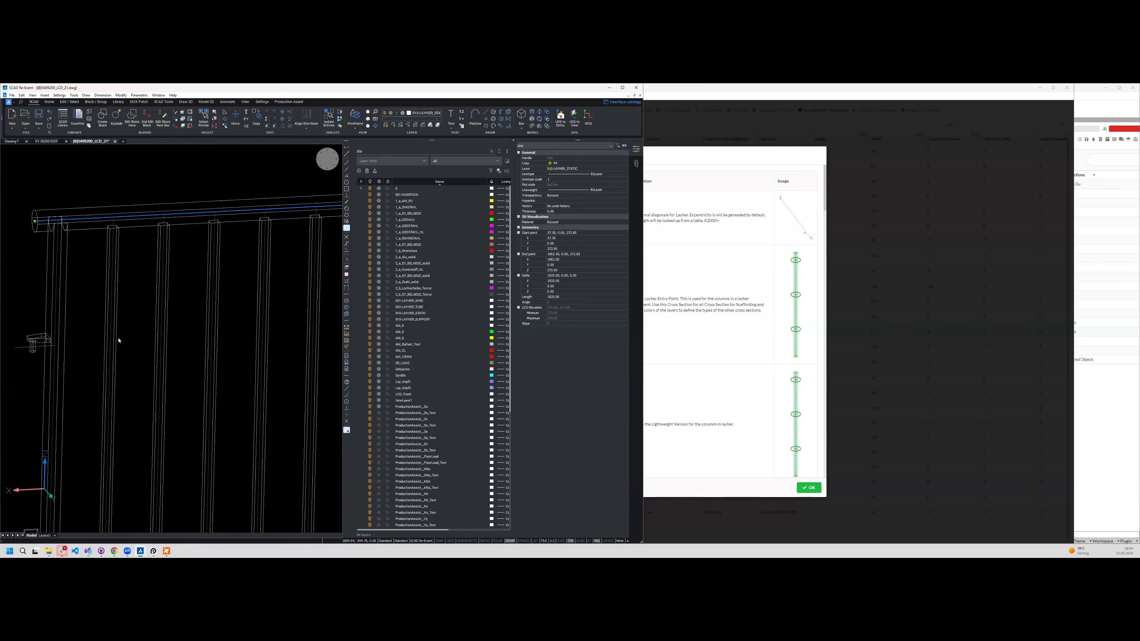
{"action": "middle_click_drag", "start_coordinate": [45, 288], "coordinate": [53, 240]}
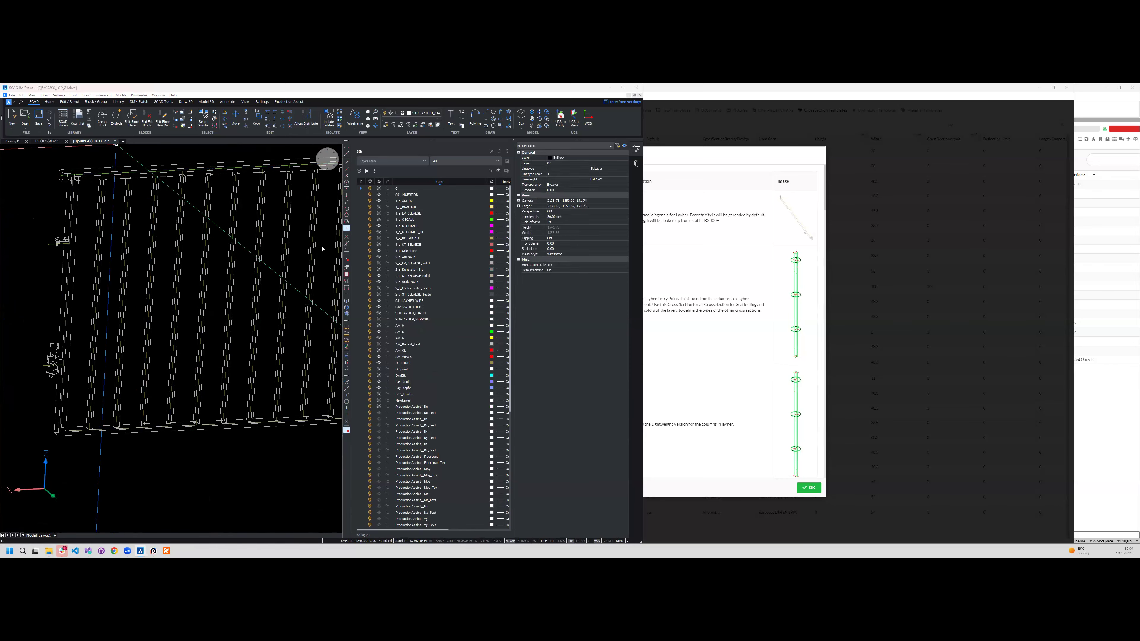
- Close the guardrail panel block drawing and enable Production Assist for the full scaffold platform drawing
{"action": "left_click", "coordinate": [115, 141]}
{"action": "left_click", "coordinate": [358, 328]}
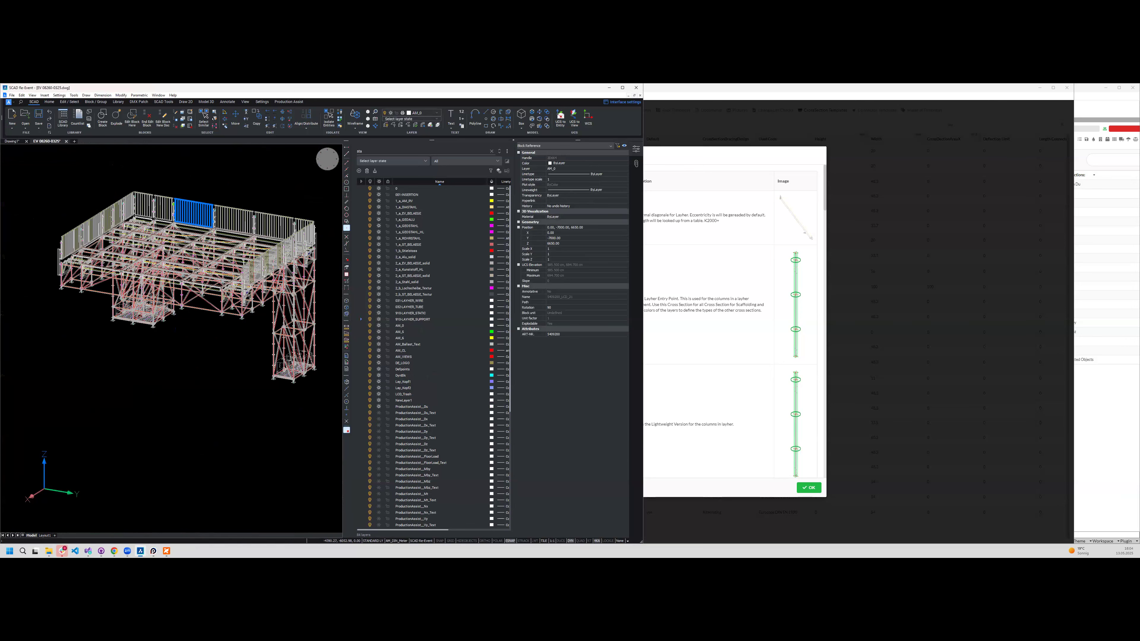
{"action": "left_click", "coordinate": [289, 102]}
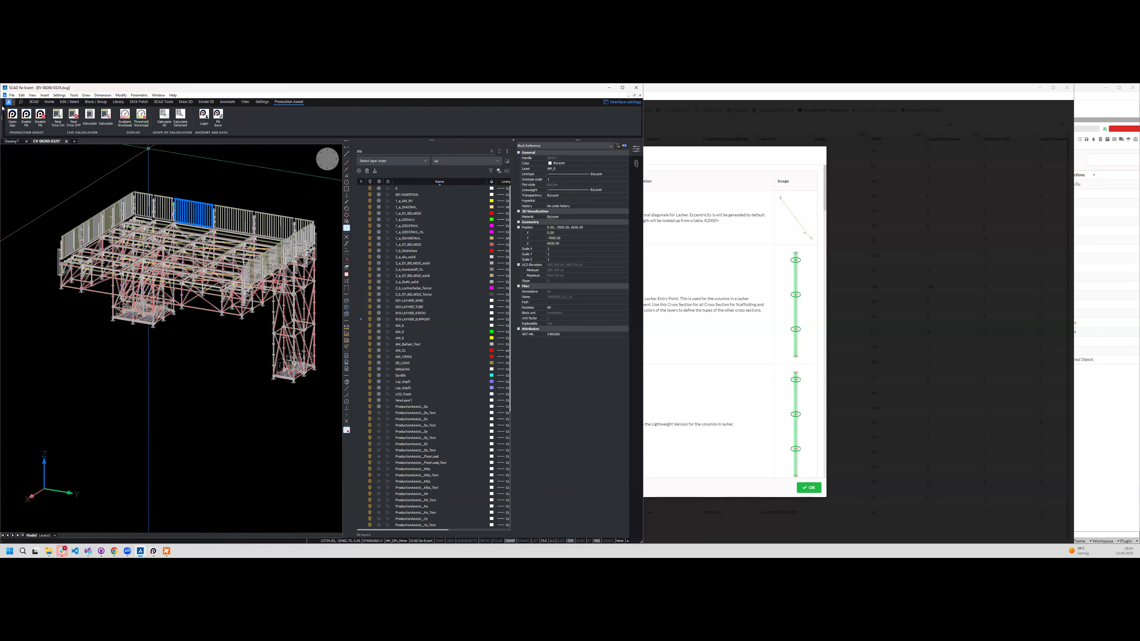
{"action": "left_click", "coordinate": [24, 118]}
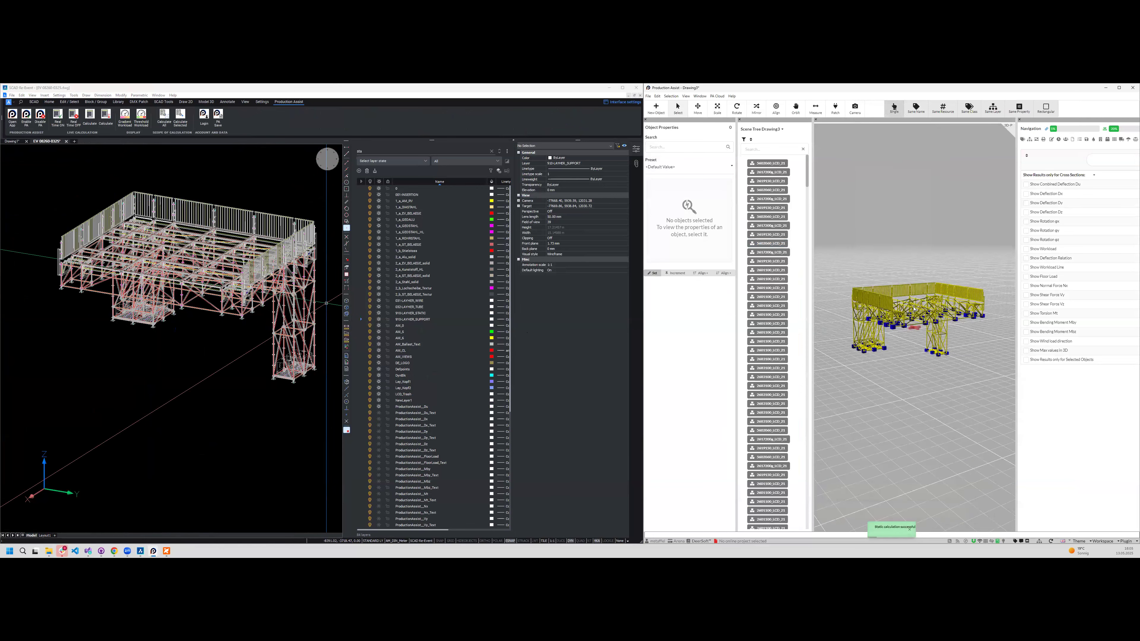
- Examine the generated scaffold model in Production Assist, focusing on the guardrails and the supporting tower's members
{"action": "scroll", "coordinate": [914, 310], "scroll_direction": "up", "scroll_amount": 5}
{"action": "mouse_move", "coordinate": [866, 451]}
{"action": "middle_mouse_down"}
{"action": "mouse_move", "coordinate": [869, 469]}
{"action": "mouse_move", "coordinate": [886, 454]}
{"action": "mouse_move", "coordinate": [231, 458]}
{"action": "middle_mouse_up"}
{"action": "scroll", "coordinate": [885, 455], "scroll_direction": "up", "scroll_amount": 5}
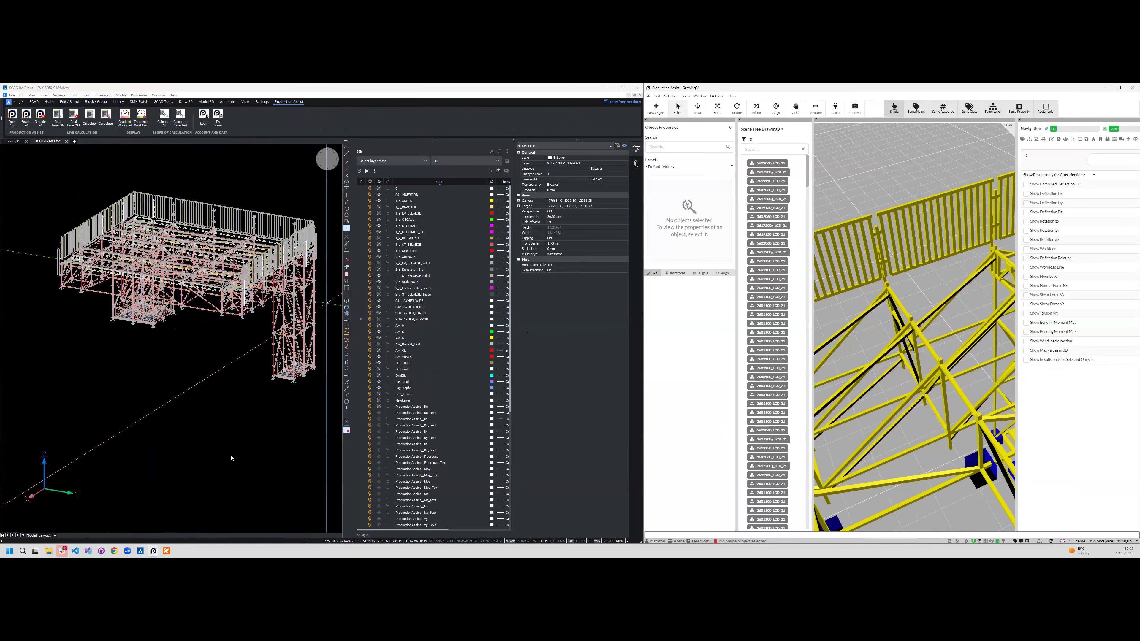
{"action": "middle_click_drag", "start_coordinate": [271, 362], "coordinate": [916, 330]}
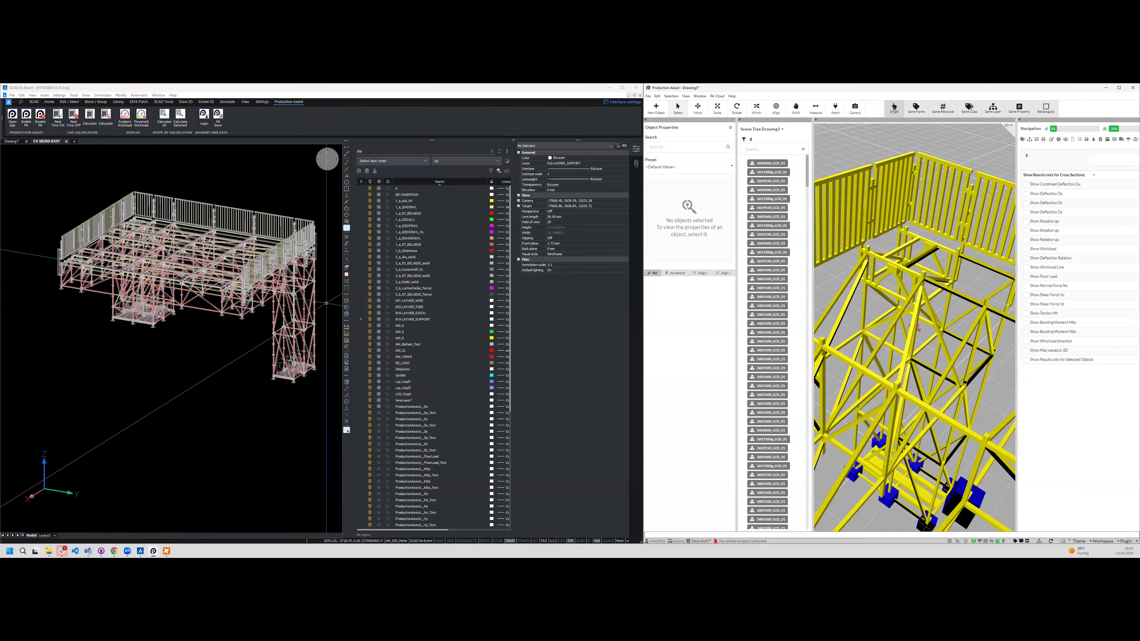
- Return to the scaffold drawing and examine the static lines and node connections in the wireframe tower and platform
{"action": "scroll", "coordinate": [222, 278], "scroll_direction": "up", "scroll_amount": 5}
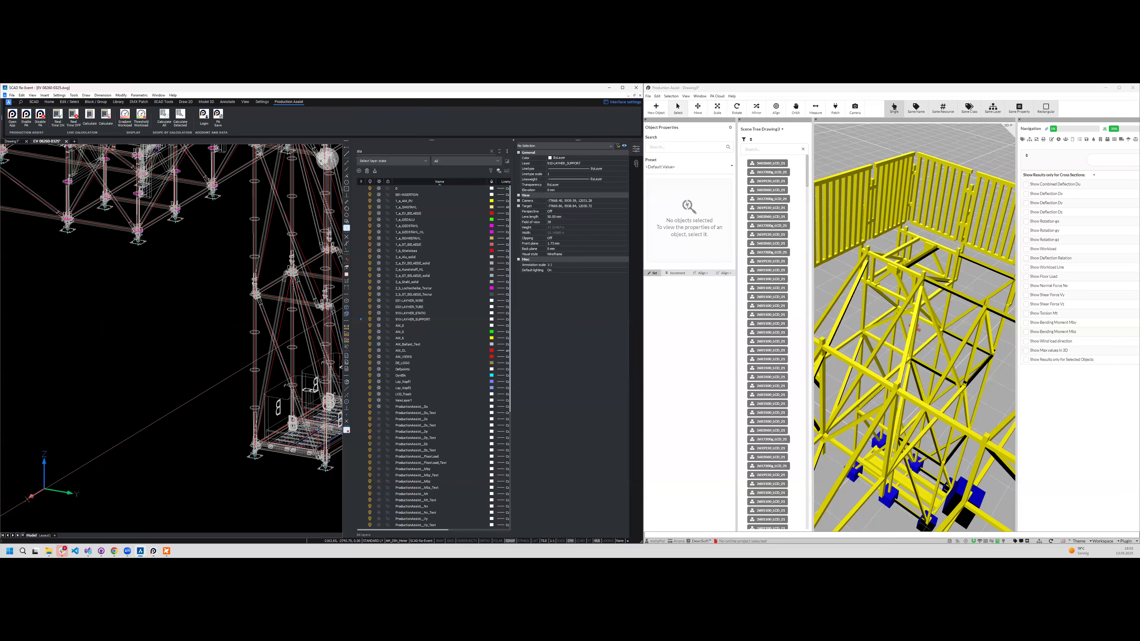
{"action": "scroll", "coordinate": [222, 279], "scroll_direction": "down", "scroll_amount": 5}
{"action": "scroll", "coordinate": [222, 278], "scroll_direction": "down", "scroll_amount": 3}
{"action": "middle_click_drag", "start_coordinate": [222, 279], "coordinate": [148, 287], "text": "shift"}
{"action": "scroll", "coordinate": [180, 342], "scroll_direction": "up", "scroll_amount": 4}
{"action": "scroll", "coordinate": [322, 359], "scroll_direction": "up", "scroll_amount": 6}
{"action": "scroll", "coordinate": [271, 352], "scroll_direction": "up", "scroll_amount": 3}
{"action": "scroll", "coordinate": [267, 345], "scroll_direction": "down", "scroll_amount": 3}
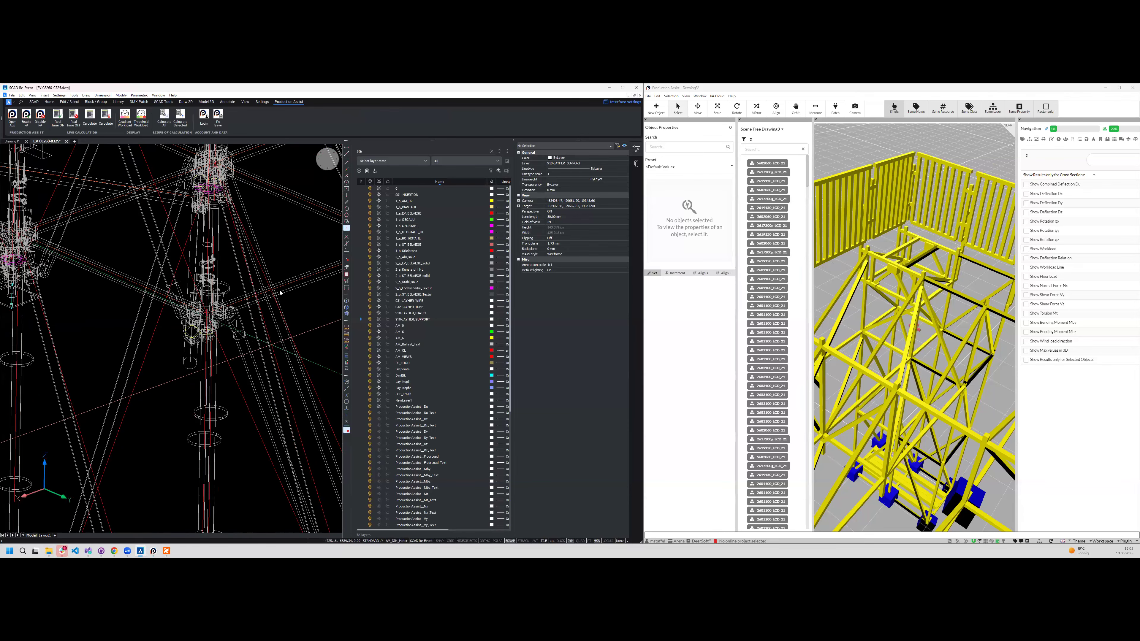
{"action": "scroll", "coordinate": [269, 285], "scroll_direction": "down", "scroll_amount": 5}
{"action": "middle_click_drag", "start_coordinate": [157, 345], "coordinate": [256, 389], "text": "shift"}
{"action": "scroll", "coordinate": [256, 383], "scroll_direction": "up", "scroll_amount": 3}
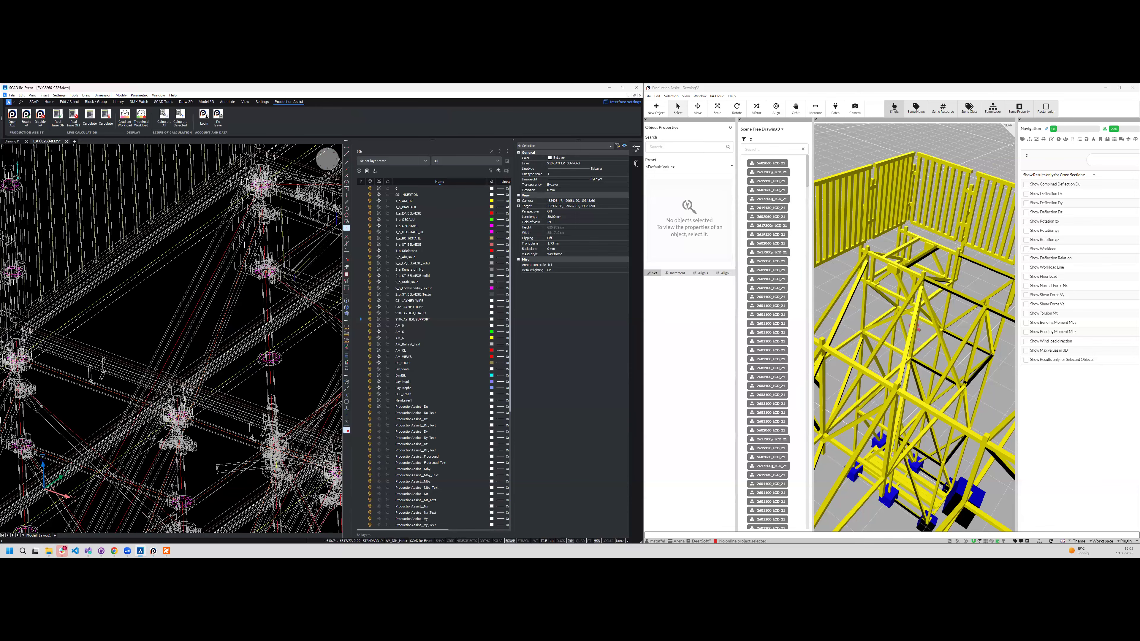
{"action": "scroll", "coordinate": [161, 326], "scroll_direction": "down", "scroll_amount": 3}
{"action": "middle_click_drag", "start_coordinate": [171, 322], "coordinate": [194, 310], "text": "shift"}
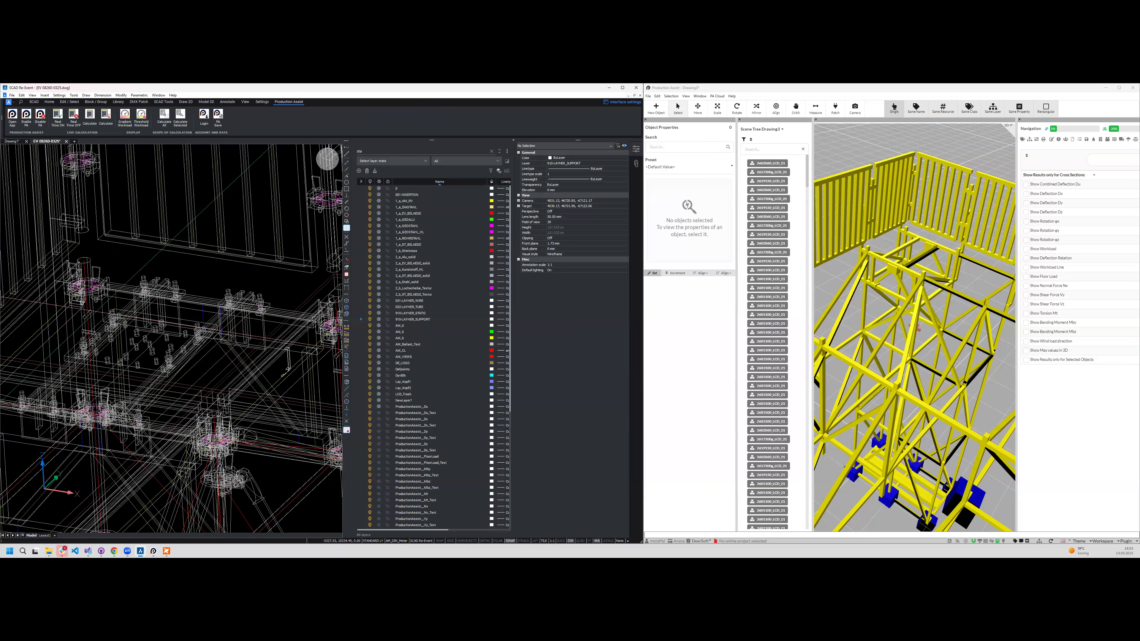